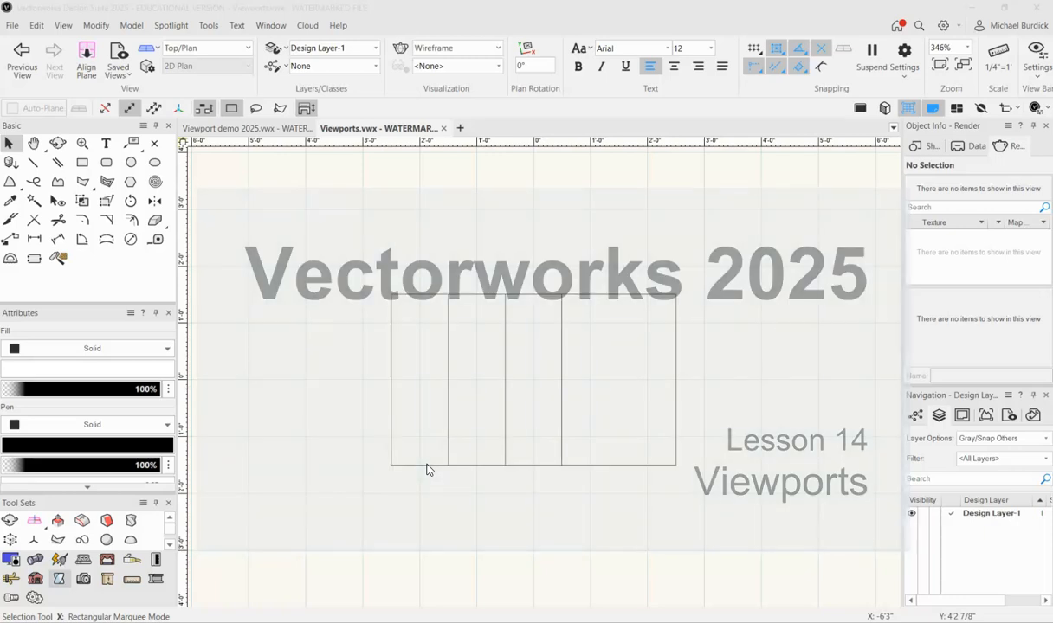
Orbit the stair unit from its plan into an angled, shaded 3D view showing its steps, side and top platform.
click(332, 470)
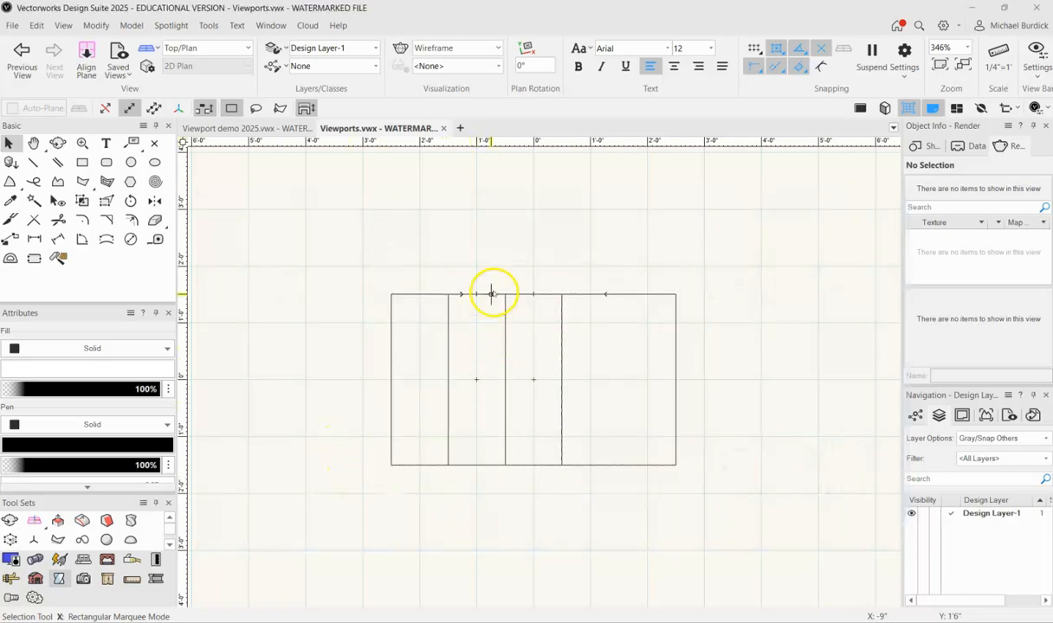
click(305, 391)
ctrl+middle_drag(305, 391, 409, 245)
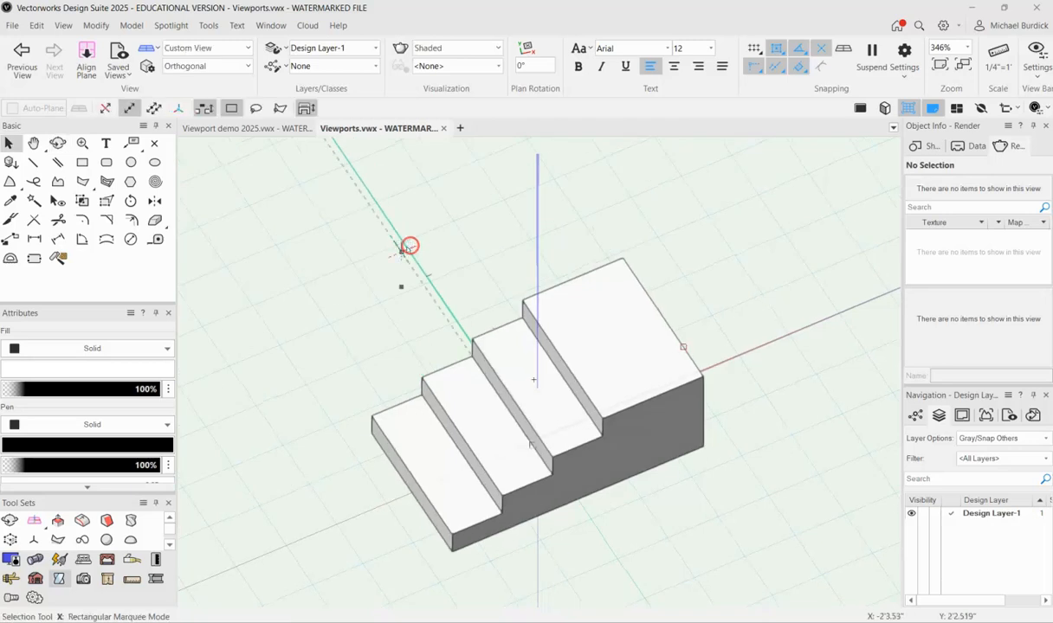
scroll(407, 244, down, 2)
key(shift+c)
drag(582, 388, 495, 349)
key(x)
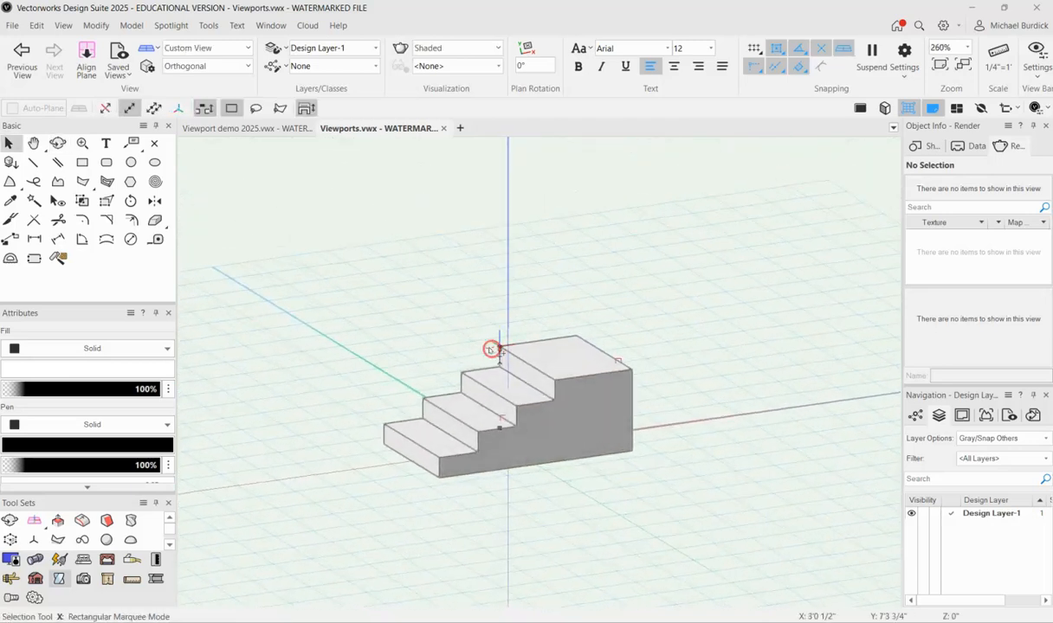
scroll(672, 414, up, 2)
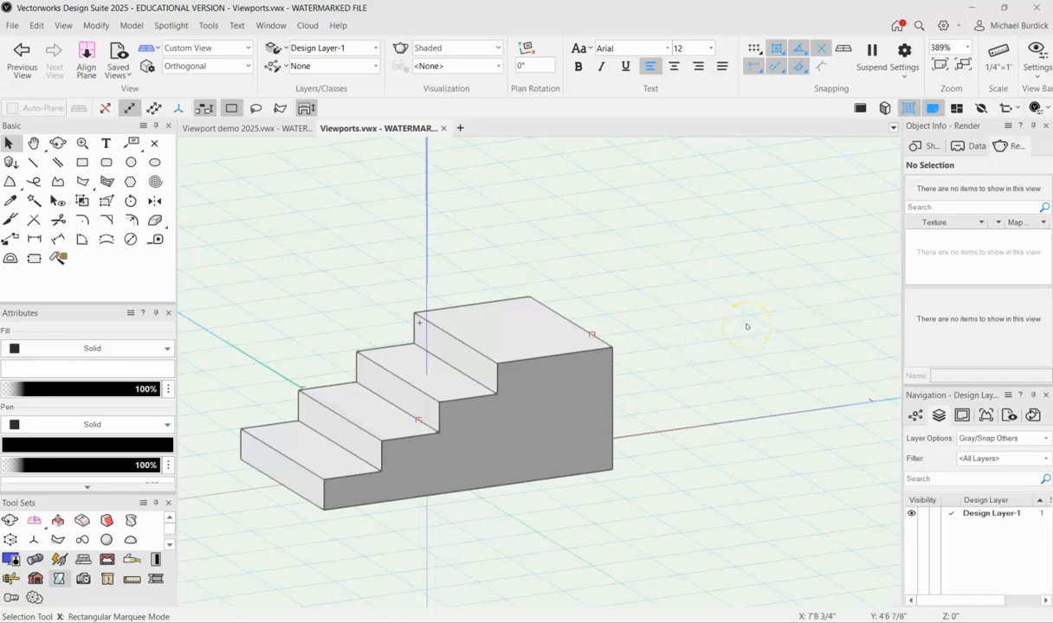
scroll(754, 375, up, 5)
scroll(754, 376, down, 7)
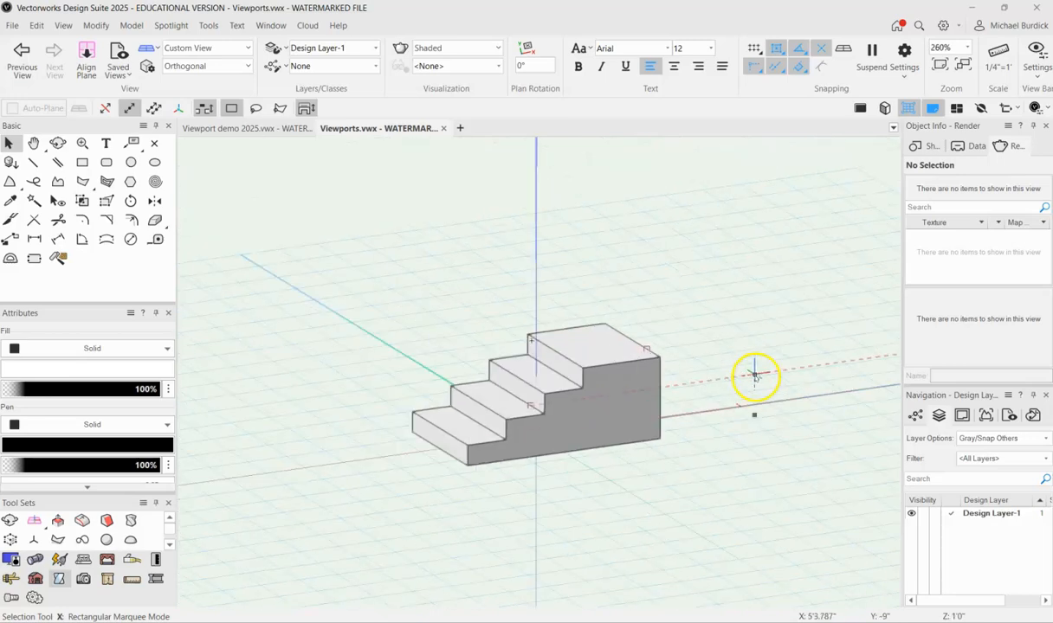
scroll(579, 404, up, 2)
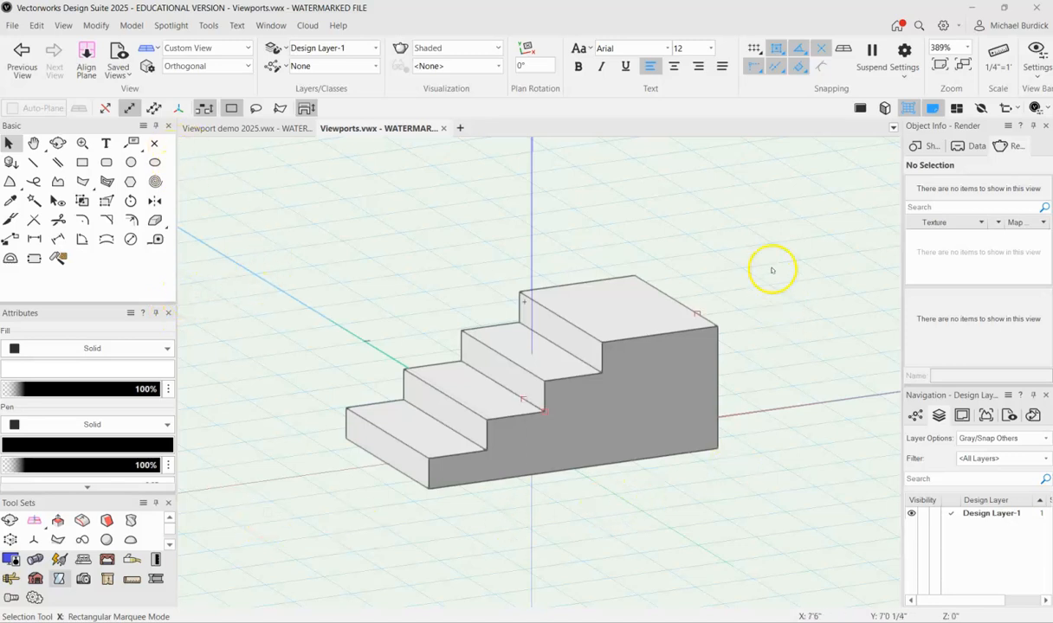
Export the current view as a JPEG image named Viewports in the Images folder, keeping the default export settings.
click(10, 25)
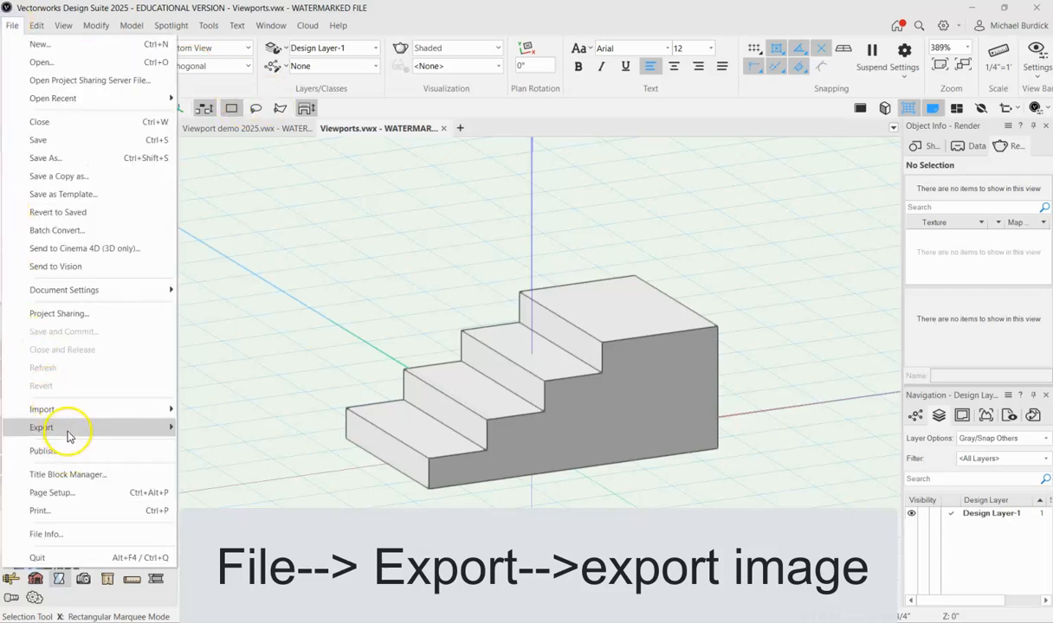
mouse_move(70, 435)
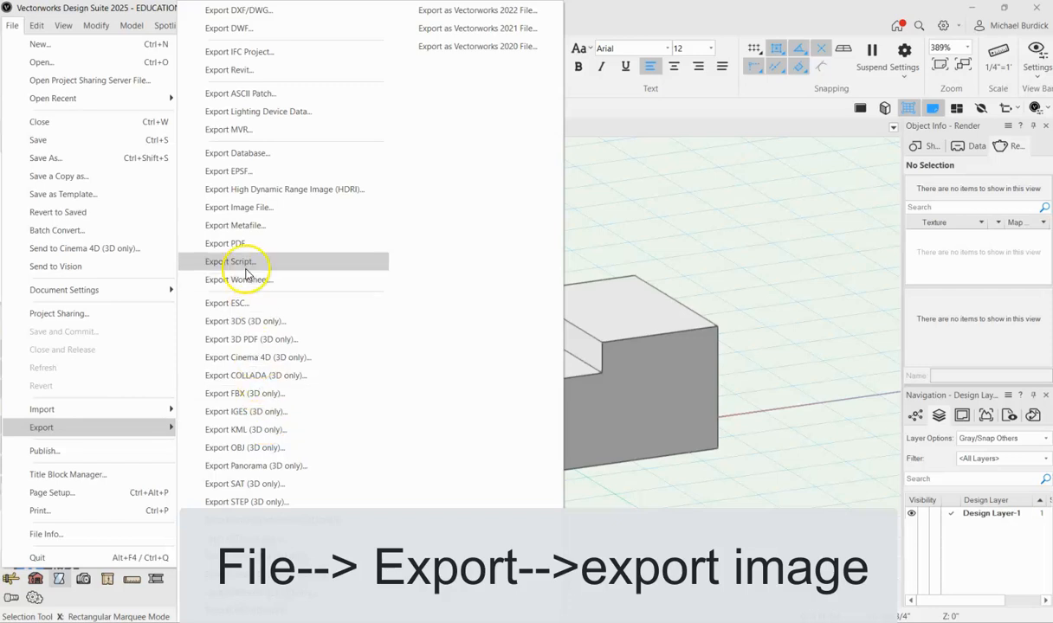
click(239, 209)
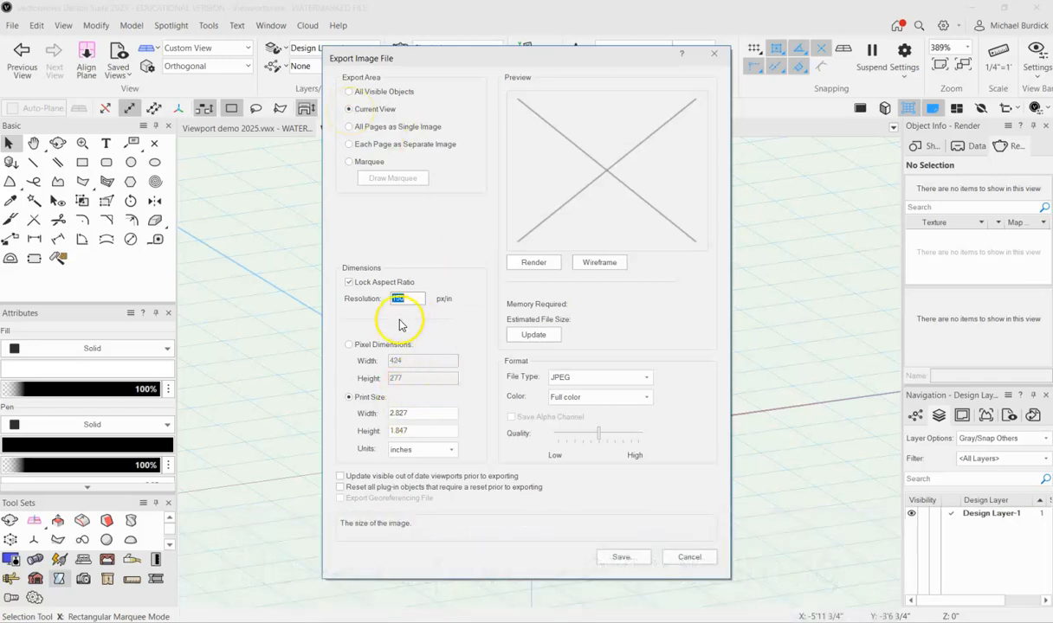
click(621, 559)
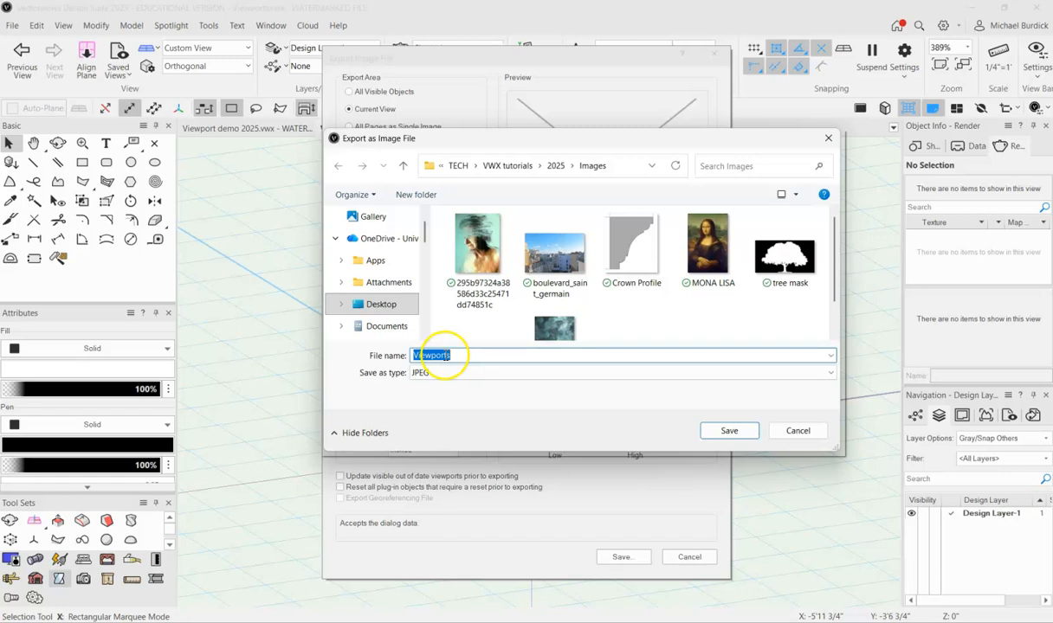
click(728, 430)
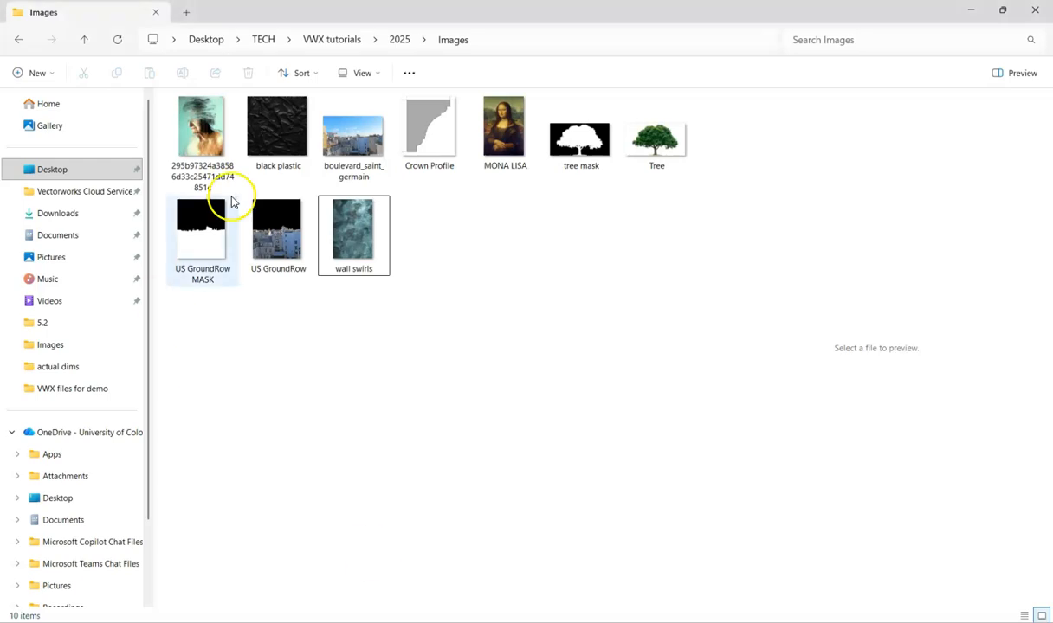
Refresh the Images folder in File Explorer and preview the exported Viewports image before returning to Vectorworks.
click(115, 39)
click(350, 247)
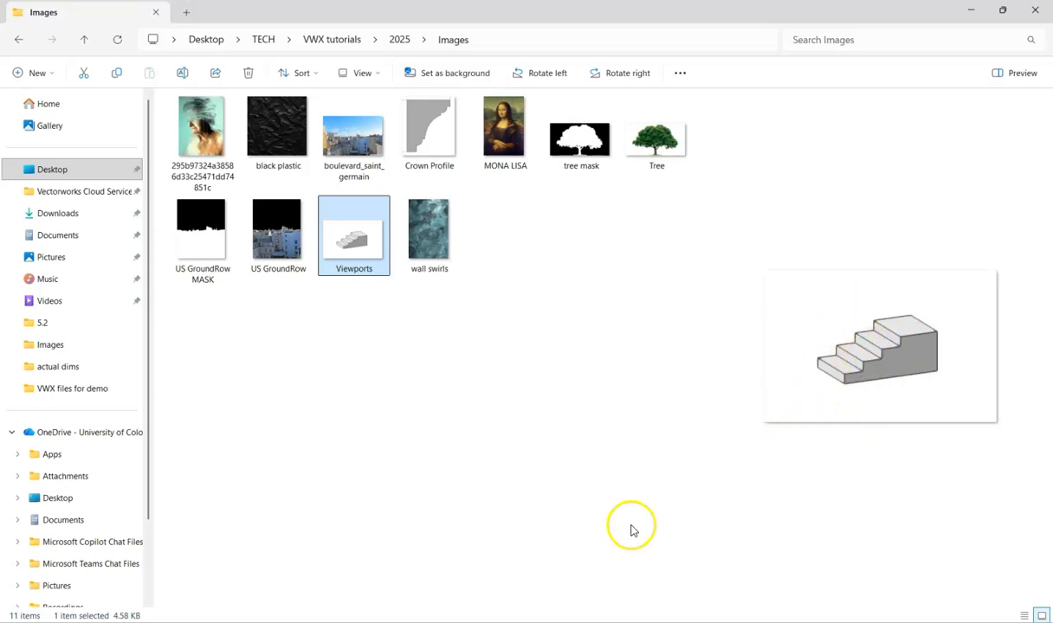
click(594, 621)
Return the stair model from the 3D view to the Top/Plan view with the whole page in sight.
scroll(710, 389, down, 5)
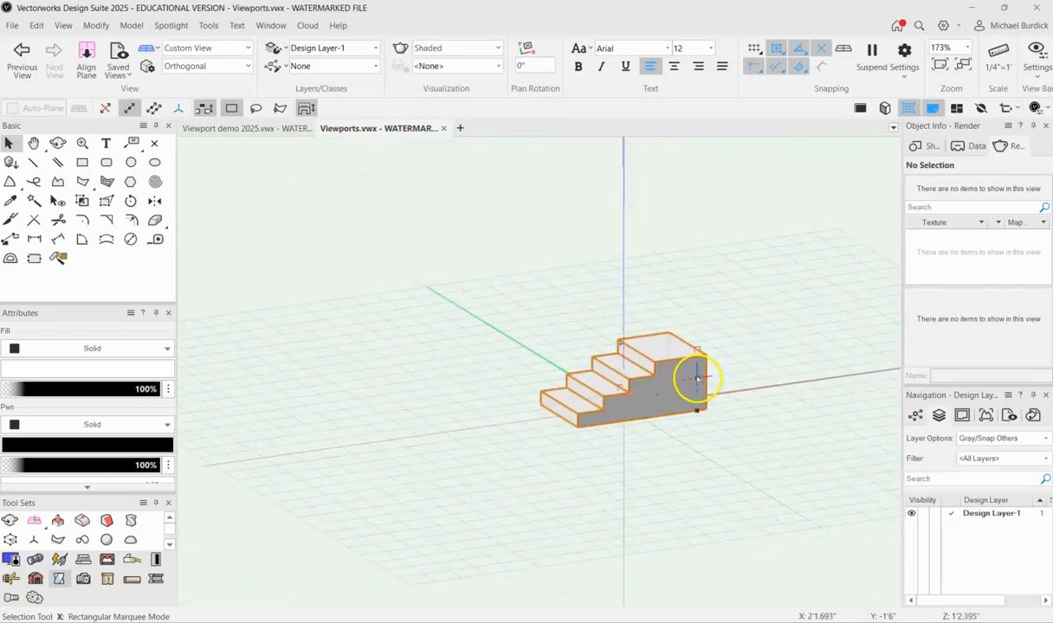
ctrl+middle_drag(725, 309, 653, 425)
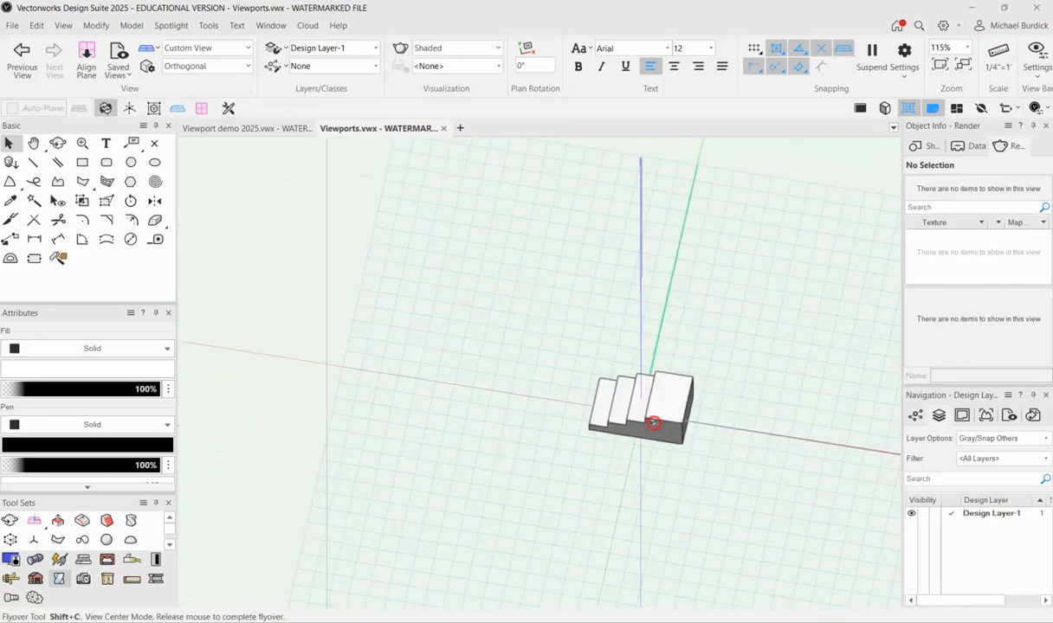
click(207, 51)
click(203, 83)
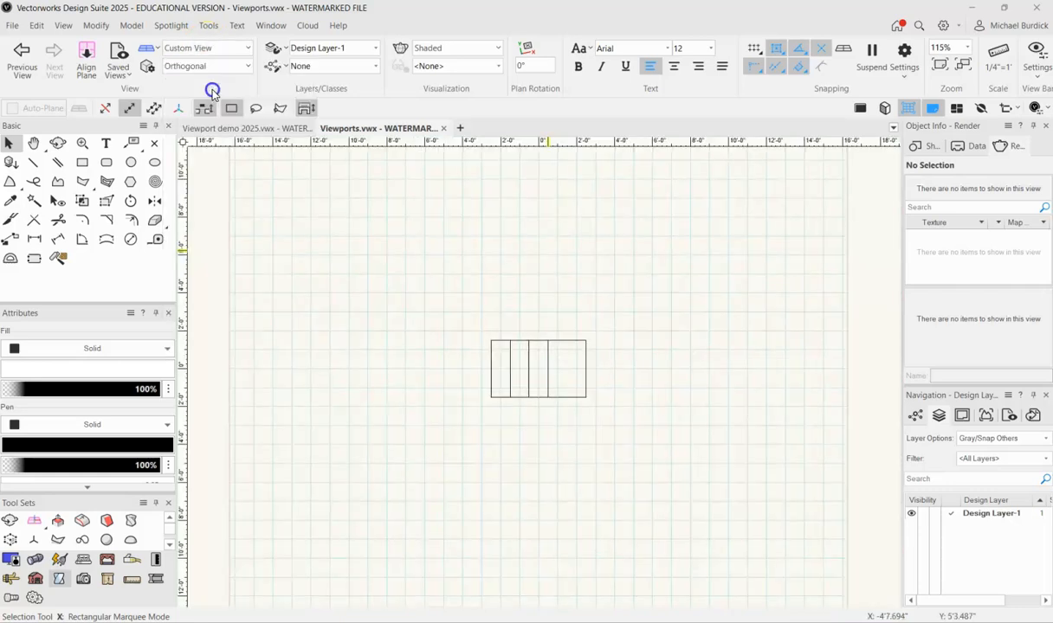
scroll(529, 328, down, 1)
scroll(529, 328, down, 1)
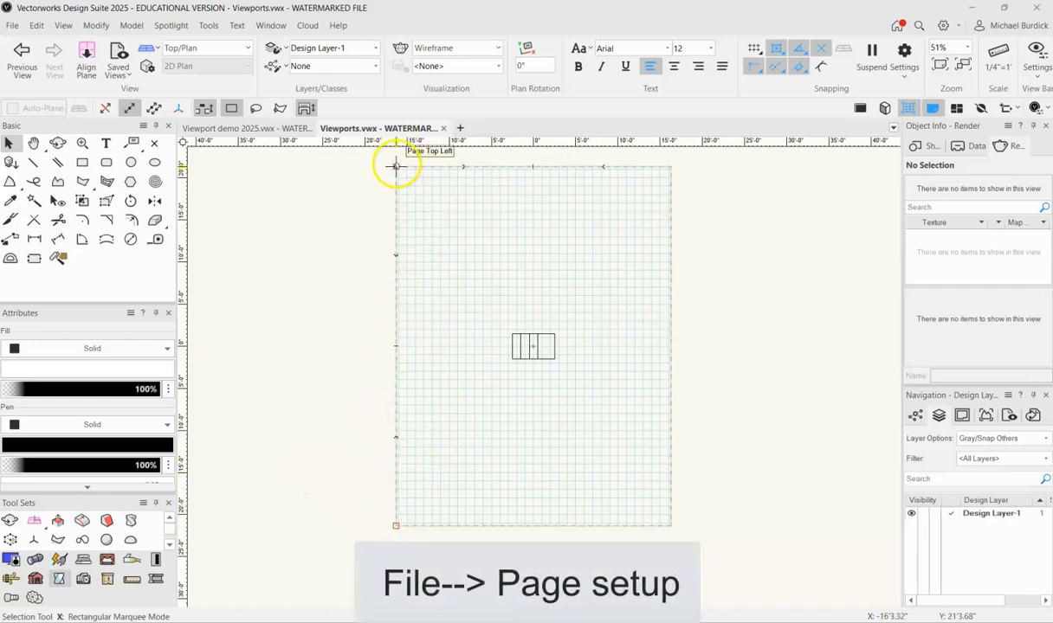
In the page setup, allow sizes unavailable in the printer setup and set the printable area to 8.5 by 11 inches.
click(13, 27)
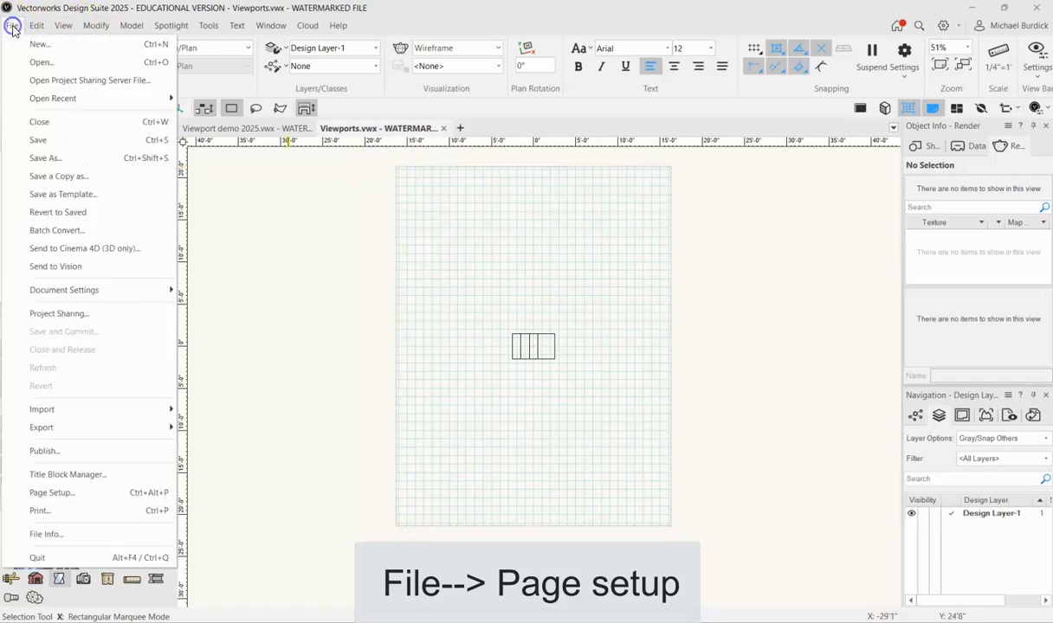
click(70, 494)
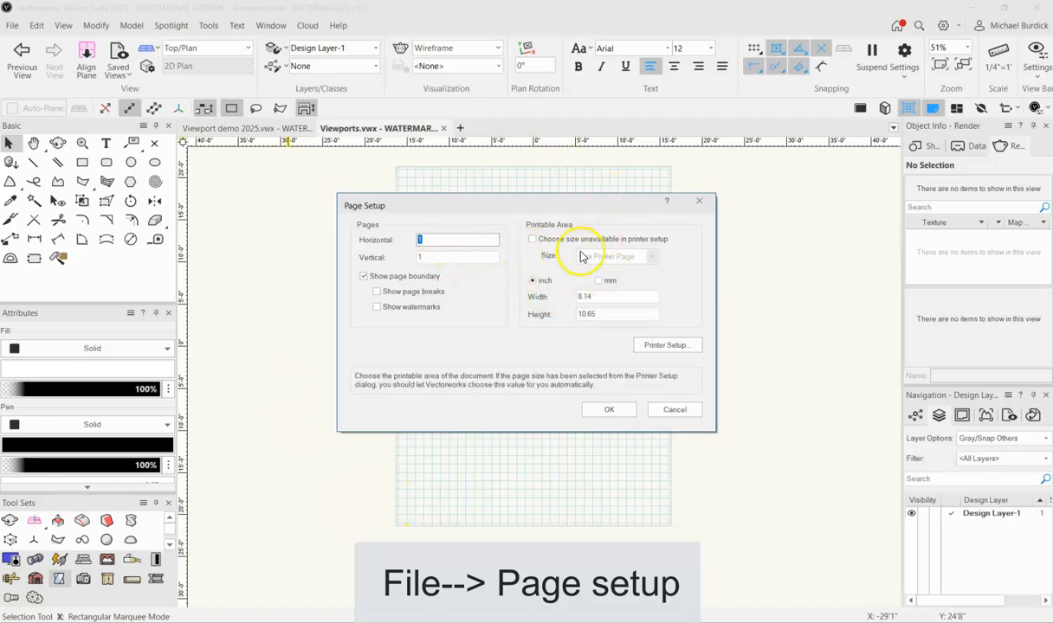
click(532, 238)
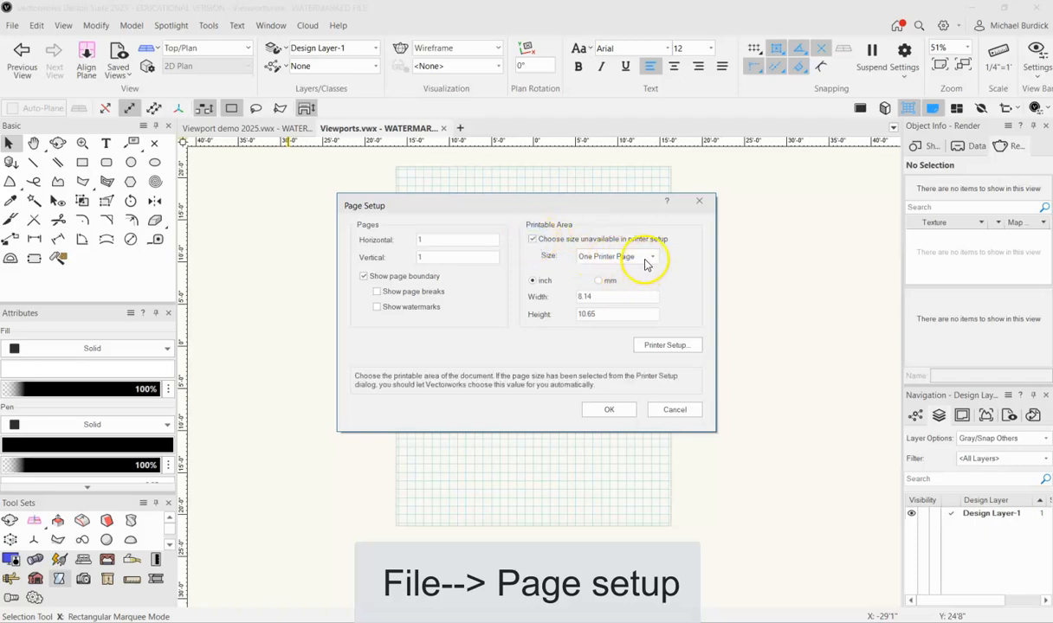
click(644, 258)
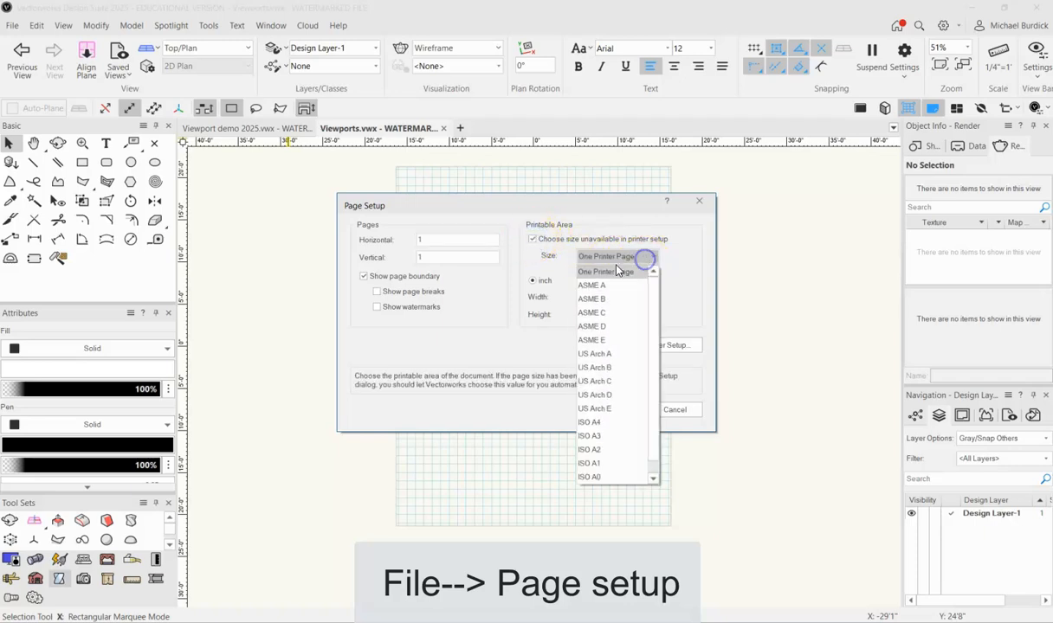
click(595, 327)
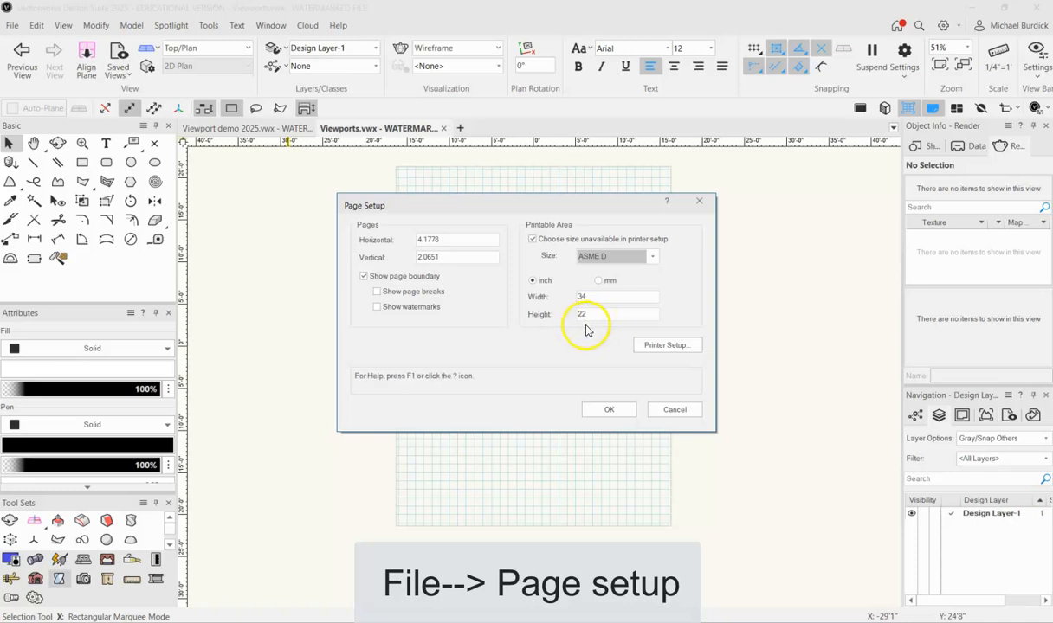
click(590, 296)
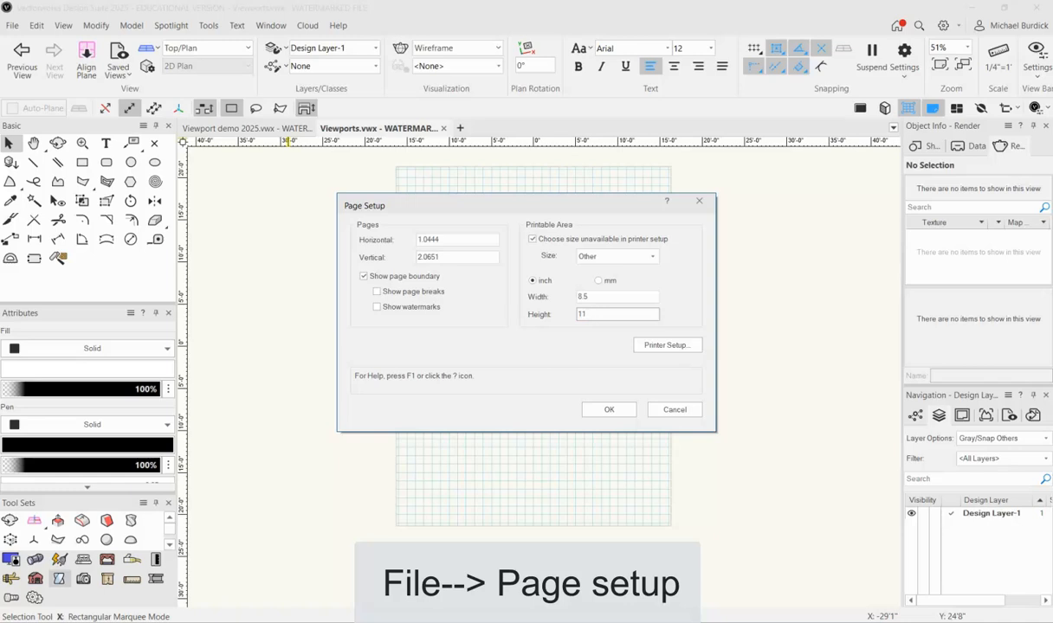
click(610, 410)
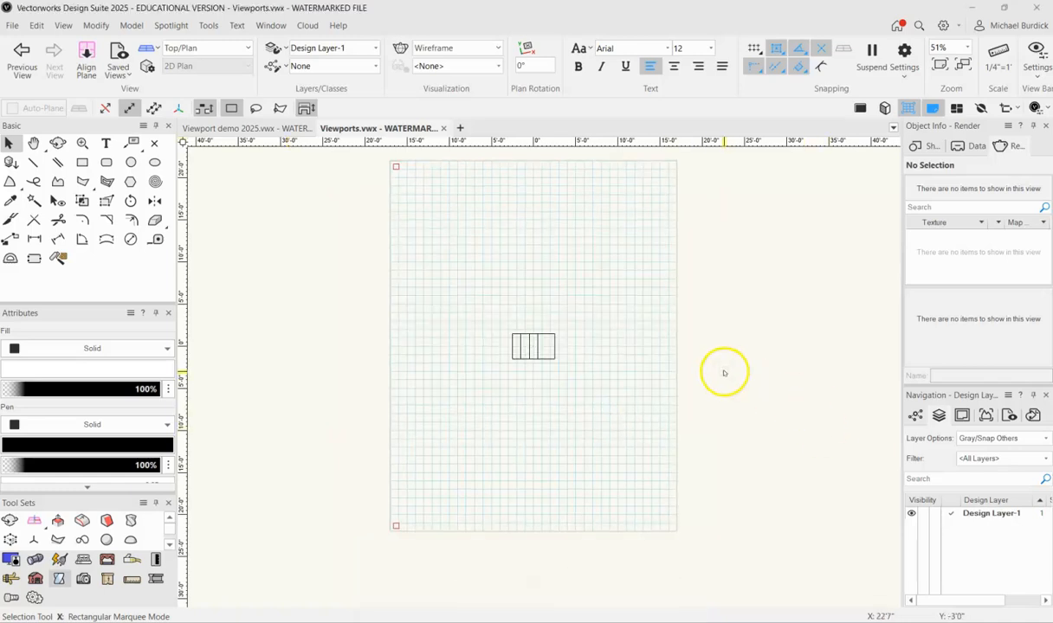
Export the whole printable area as one PDF page, saving it under the name PDF in the Images folder.
click(14, 25)
mouse_move(63, 430)
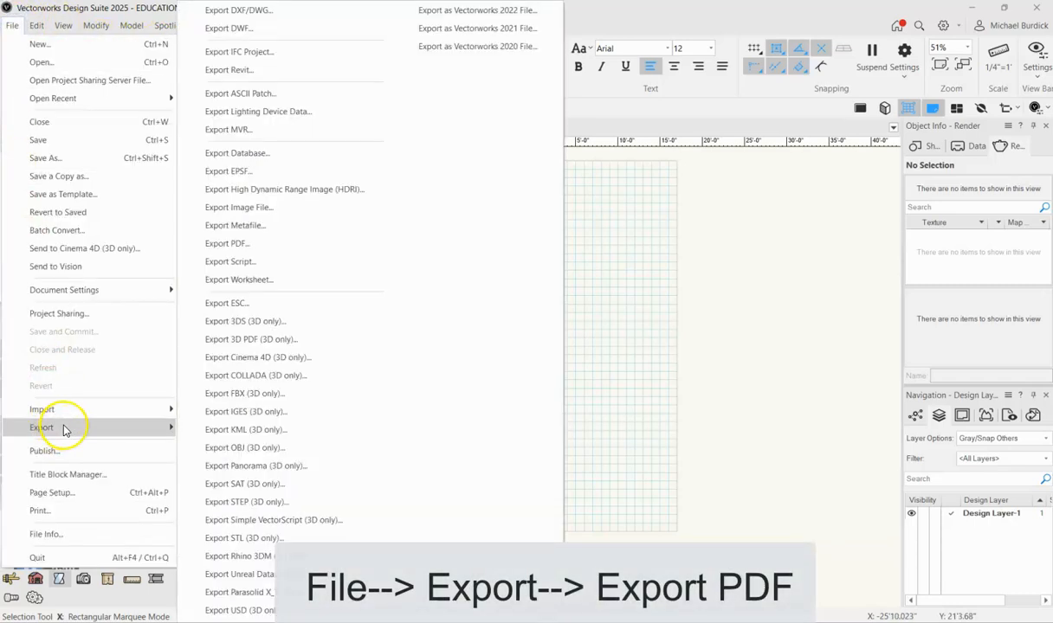
click(231, 246)
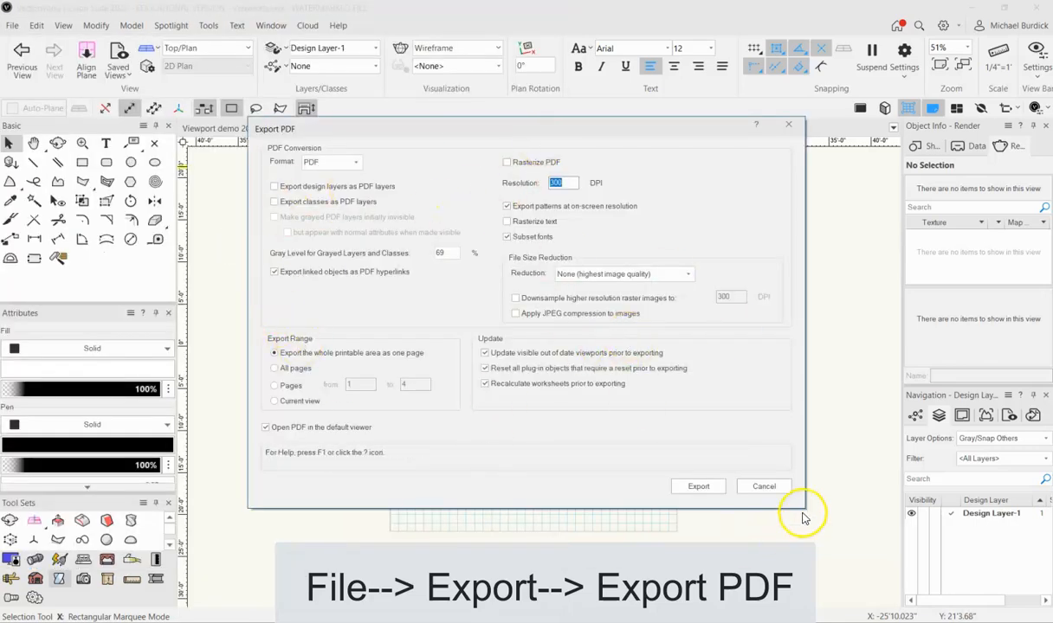
click(698, 487)
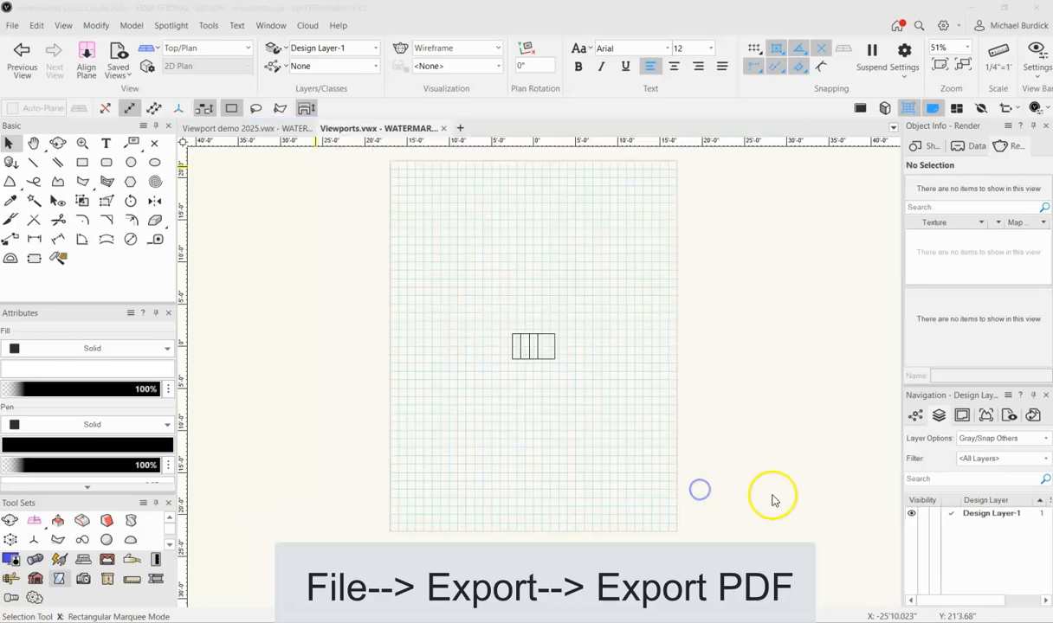
click(512, 355)
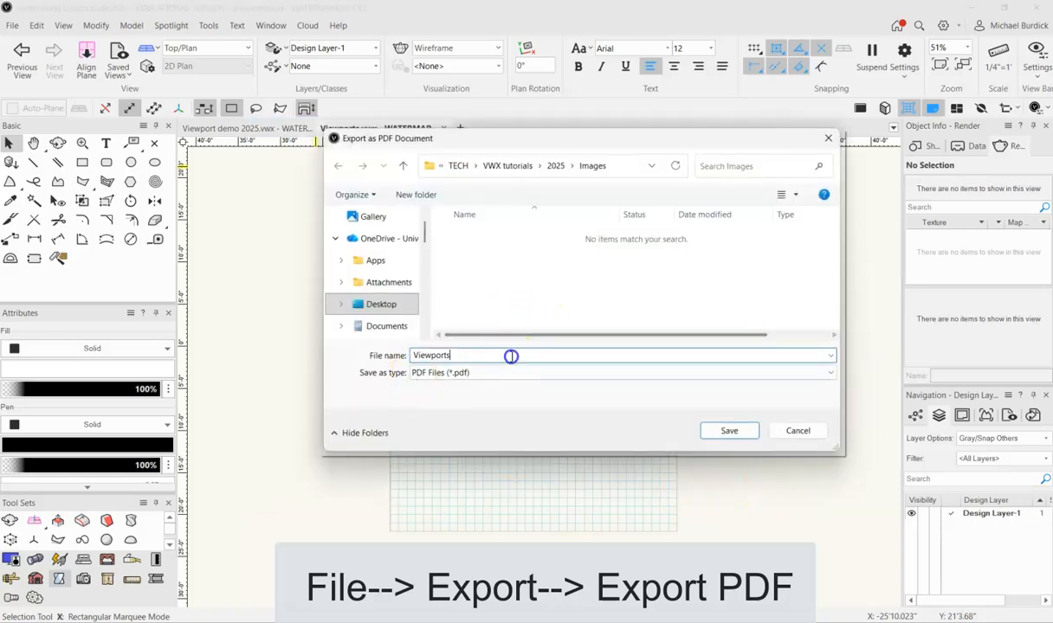
key(BackSpace)
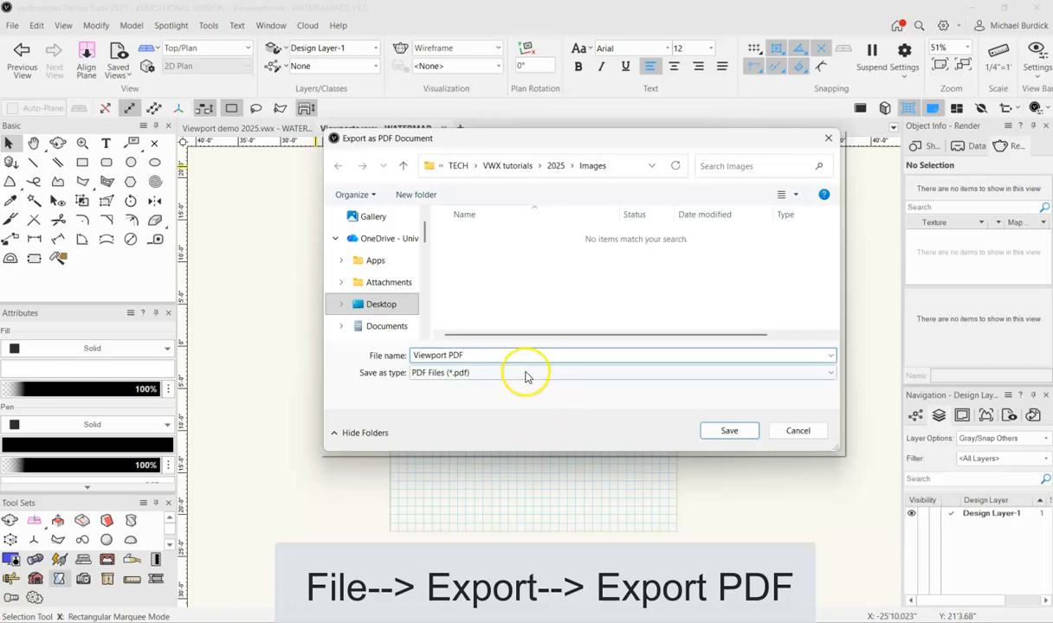
drag(446, 353, 380, 355)
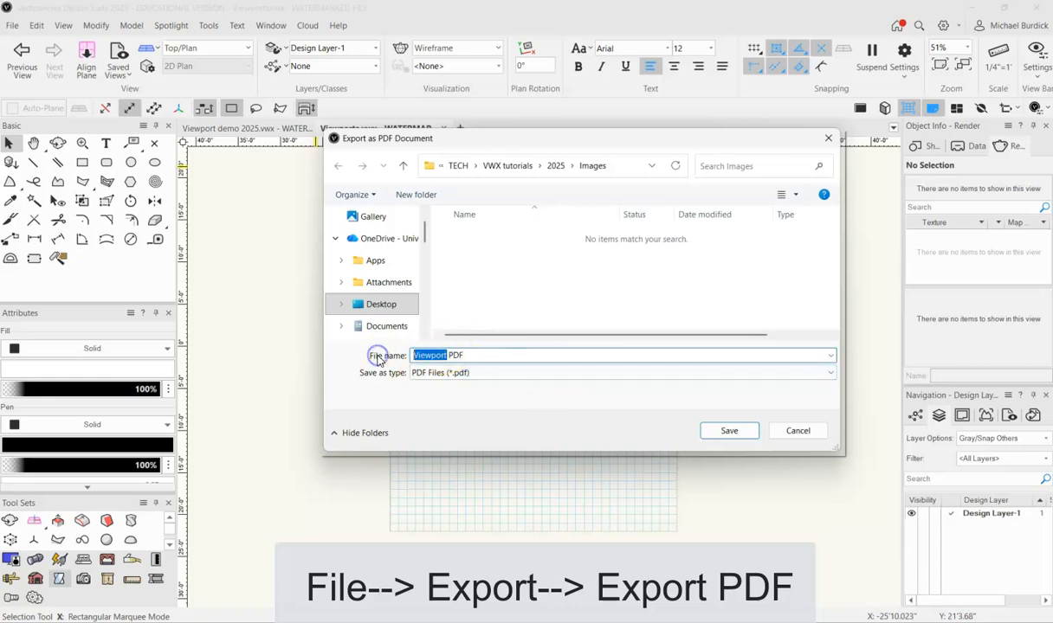
click(728, 430)
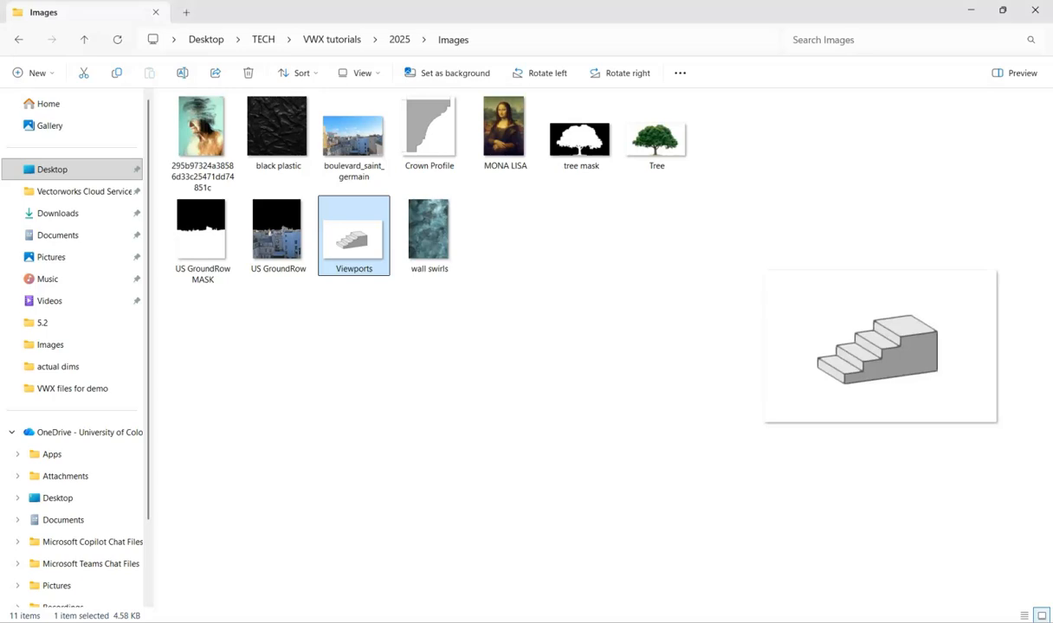
Refresh the Images folder and examine the full page of the exported PDF in the viewer.
click(118, 40)
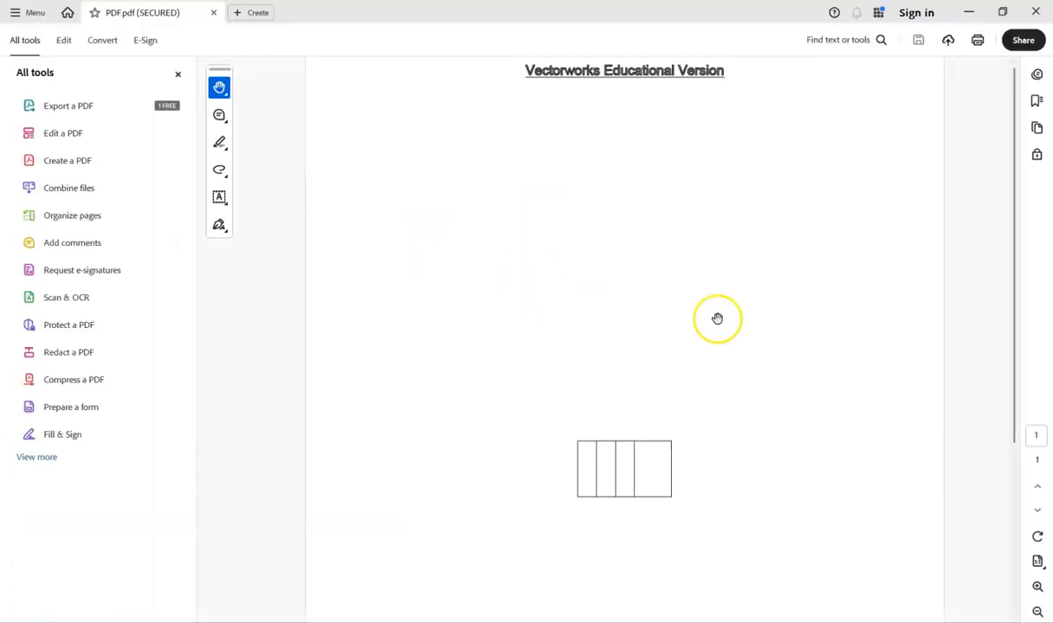
scroll(725, 264, down, 1)
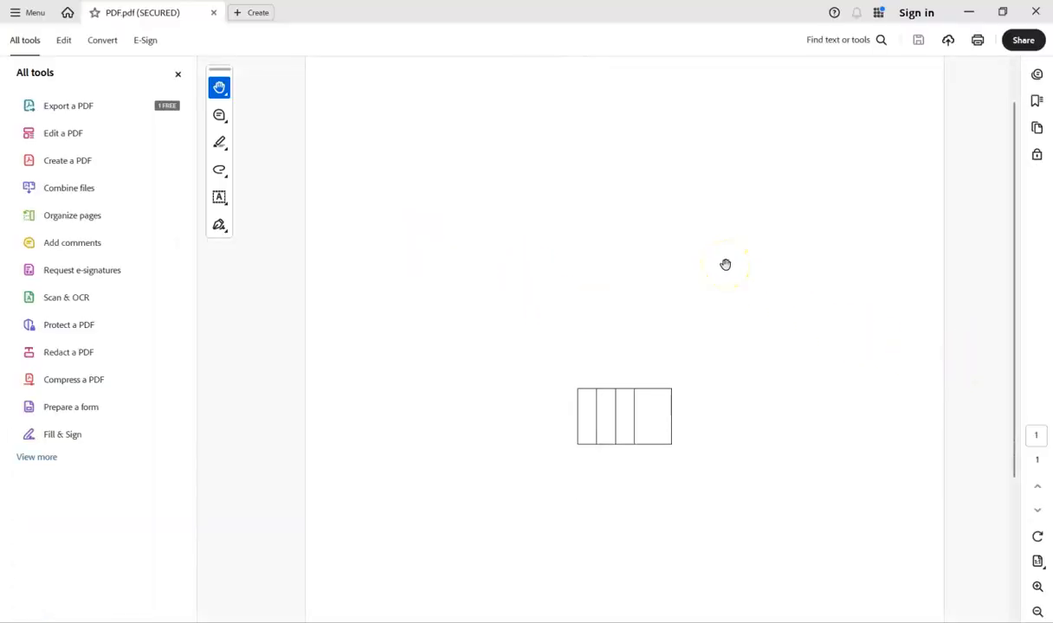
ctrl+scroll(726, 264, down, 5)
ctrl+scroll(714, 272, up, 2)
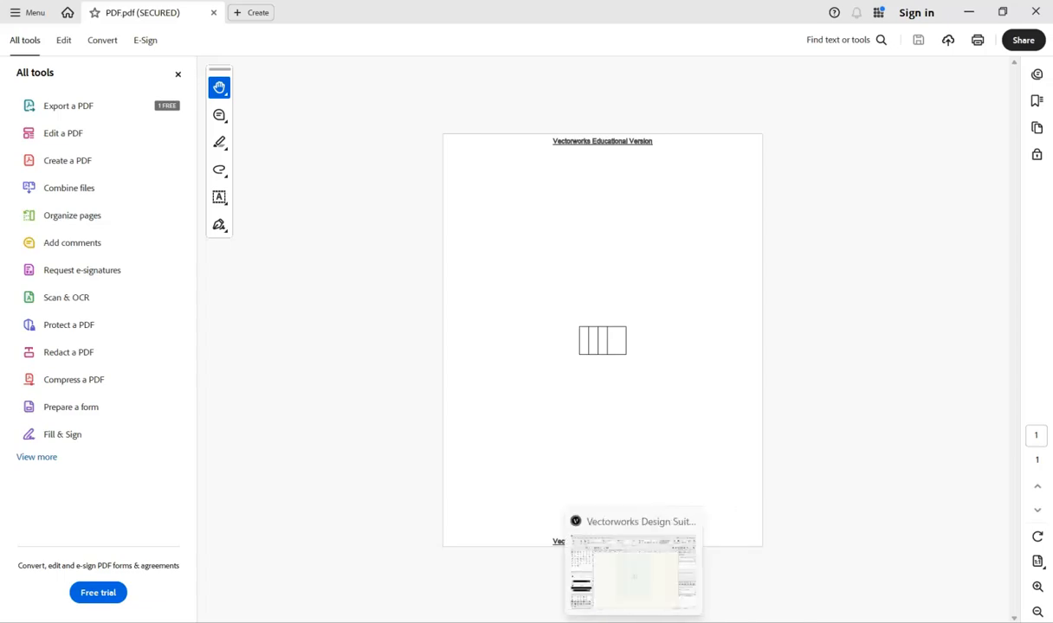
Switch back to Vectorworks and select the stair unit in the plan view.
click(633, 622)
mouse_move(664, 622)
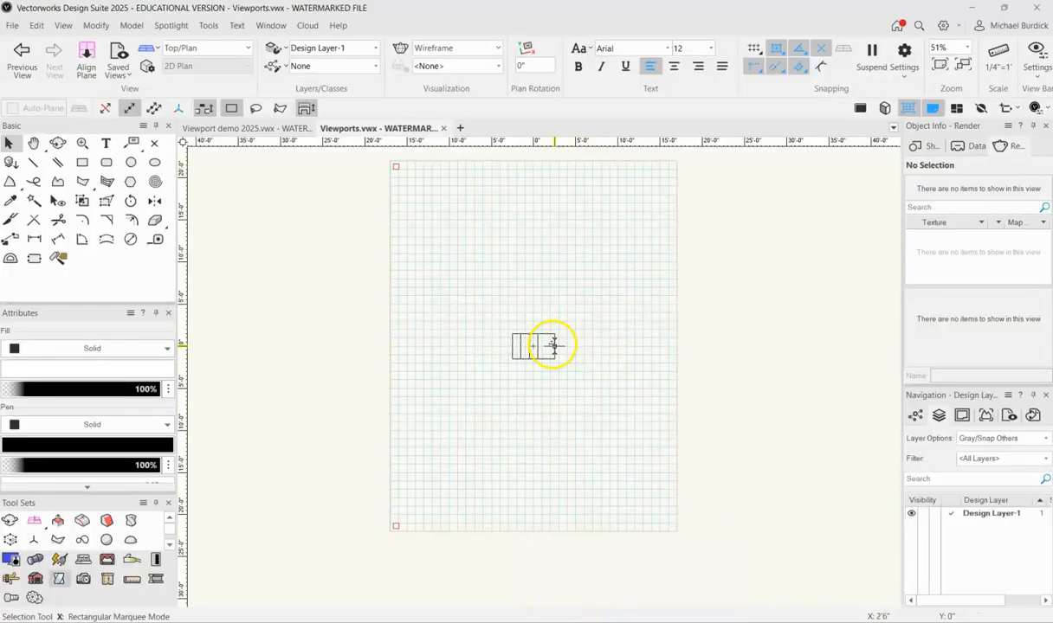
click(552, 346)
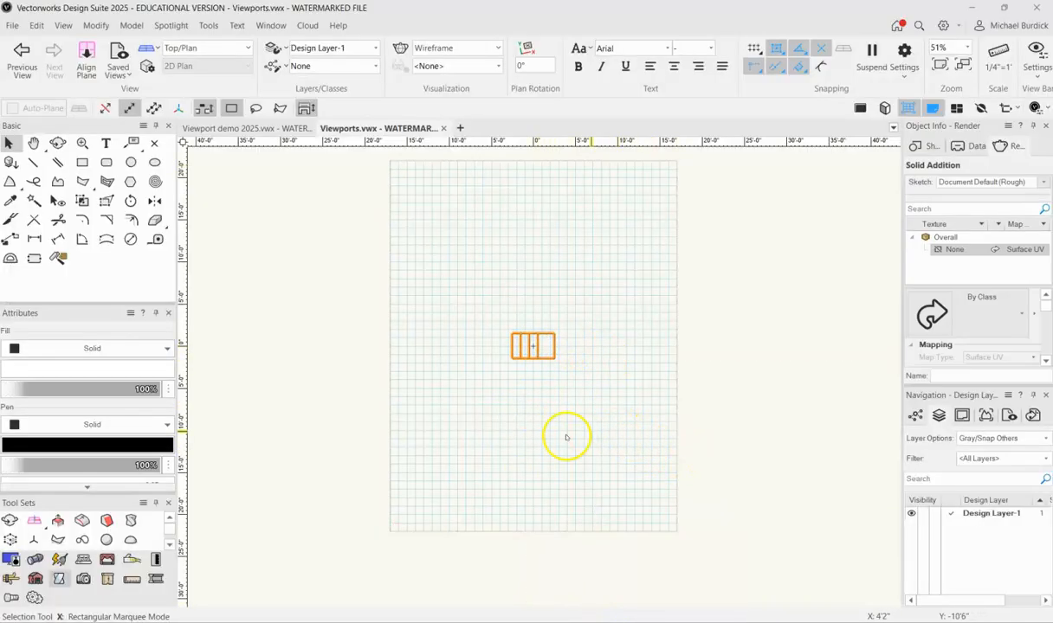
Duplicate the stair unit beside the original in plan, and rotate the copy 90 degrees clockwise about its lower corner in Right view.
ctrl+drag(533, 339, 606, 339)
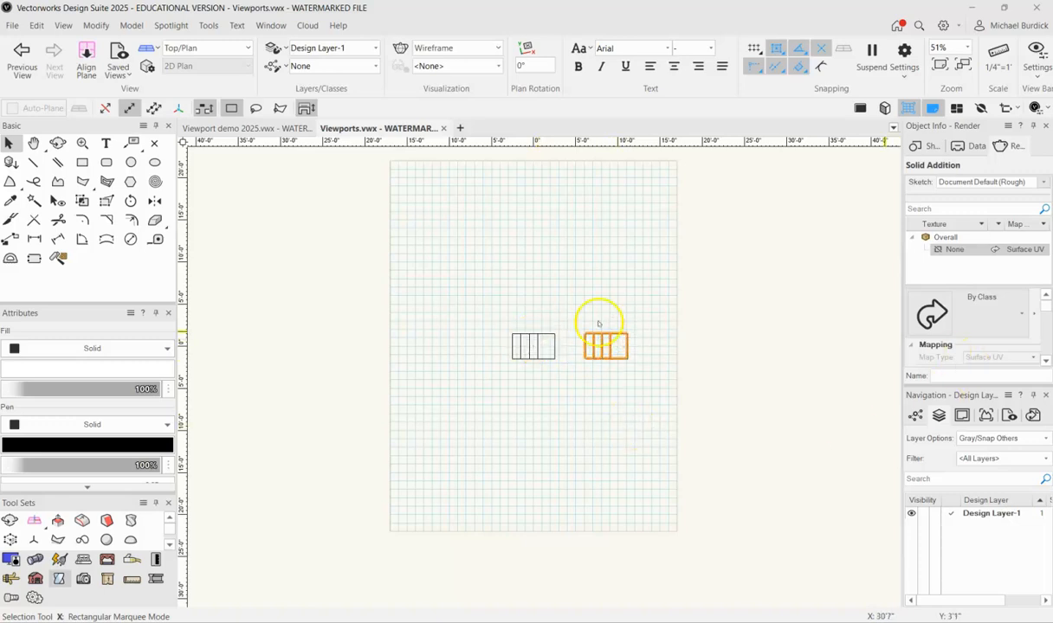
key(6)
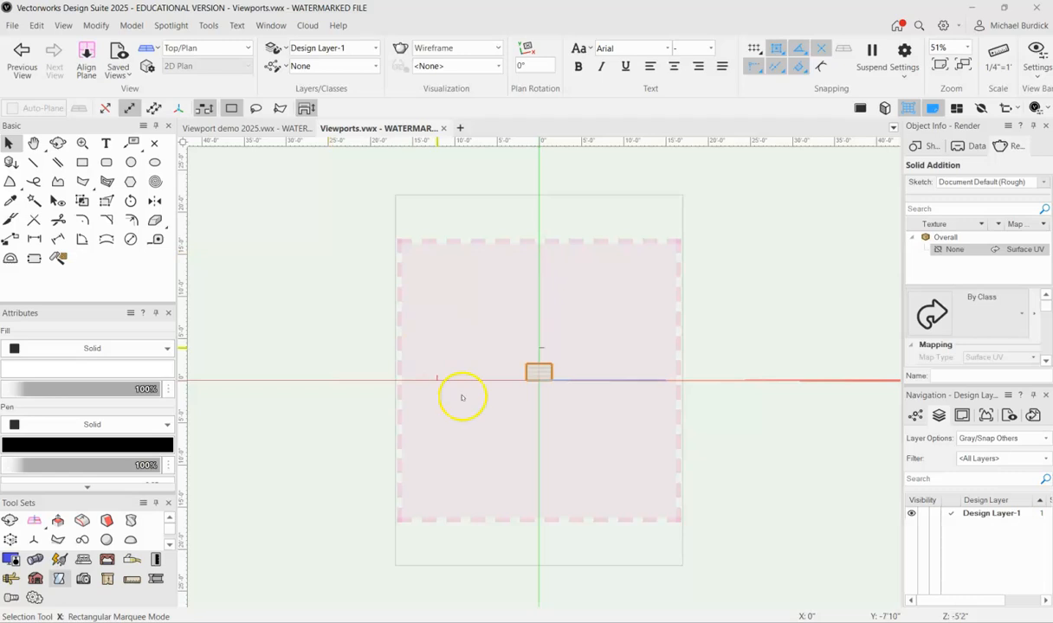
click(130, 201)
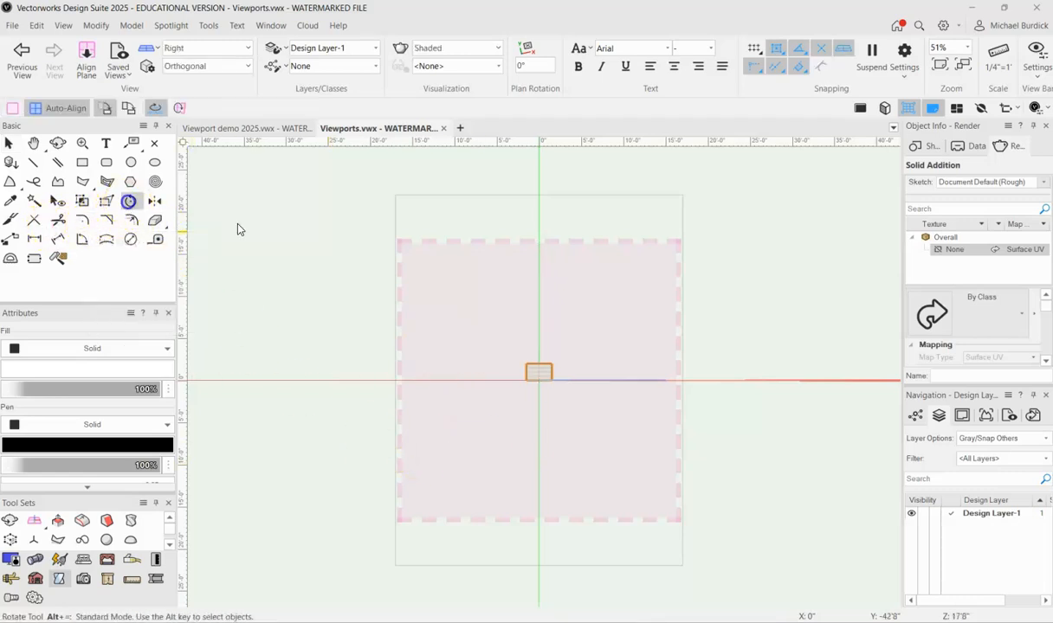
scroll(560, 353, up, 5)
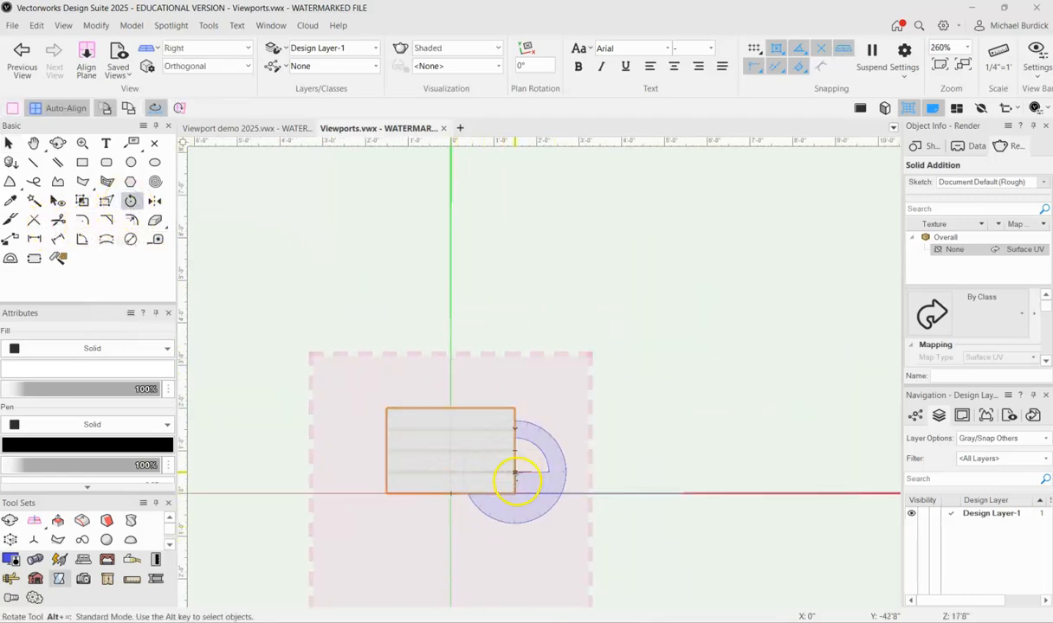
click(515, 494)
click(514, 391)
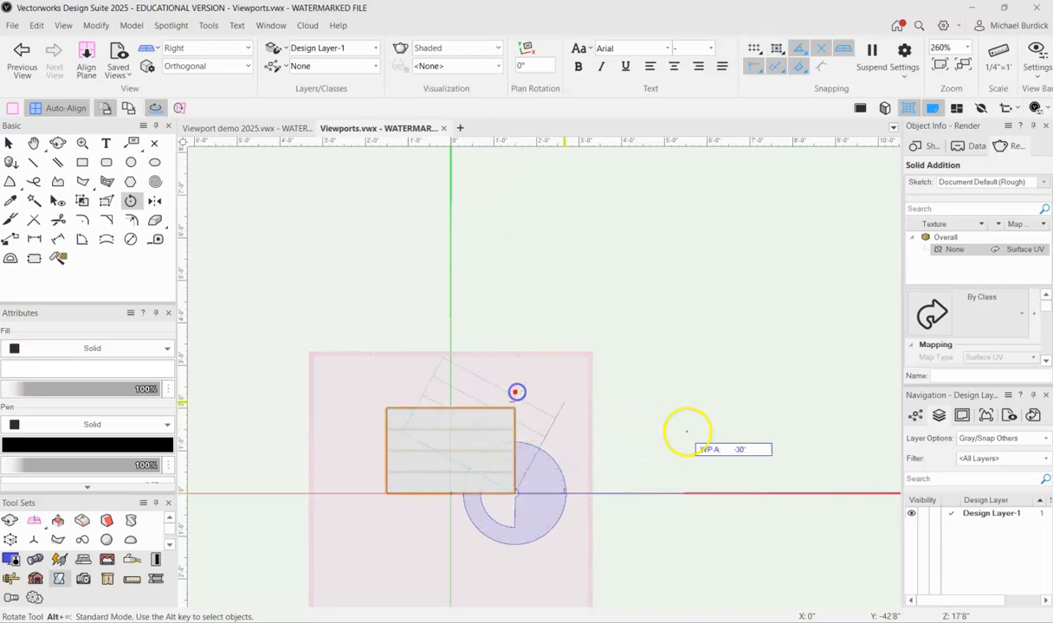
click(747, 494)
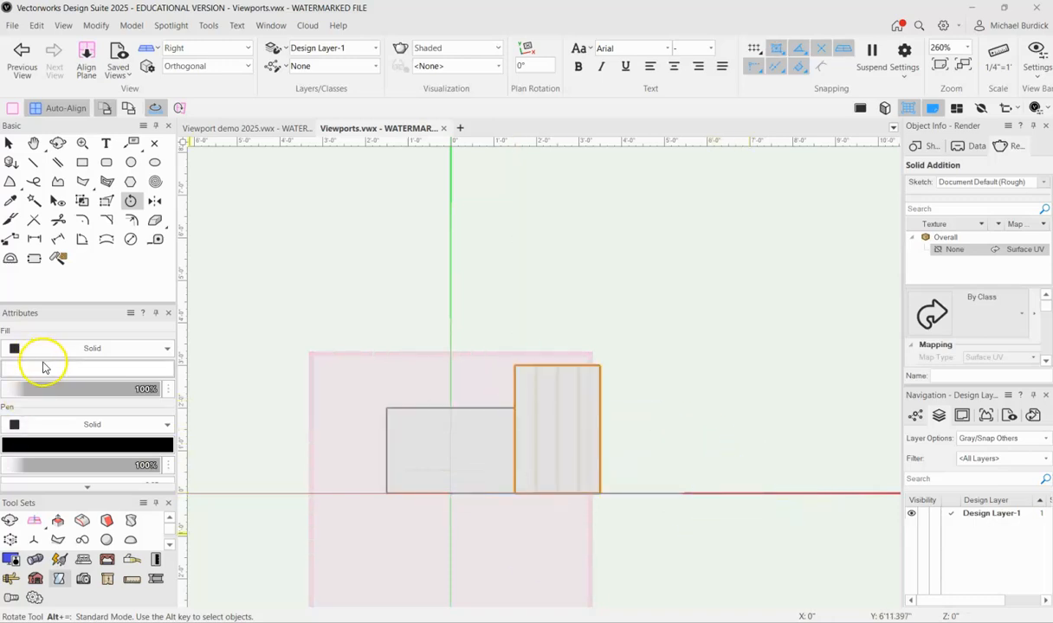
Return to the plan view and align the copy's stepped profile above the original stair plan with a 1'6" gap.
key(F5)
click(9, 142)
shift+click(369, 450)
shift+middle_drag(369, 450, 464, 353)
key(F5)
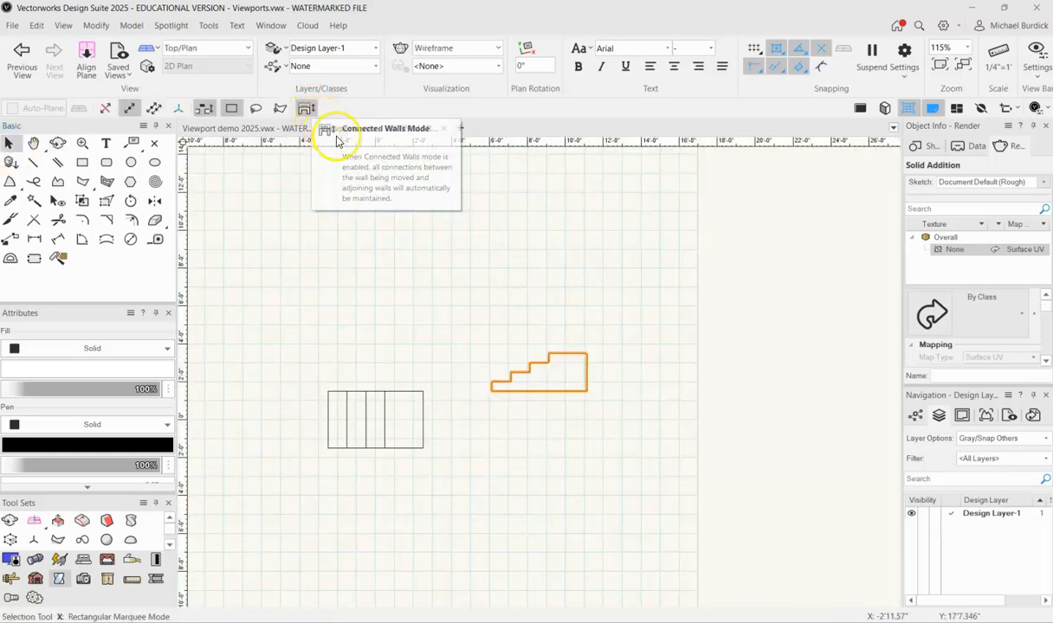
drag(586, 391, 423, 382)
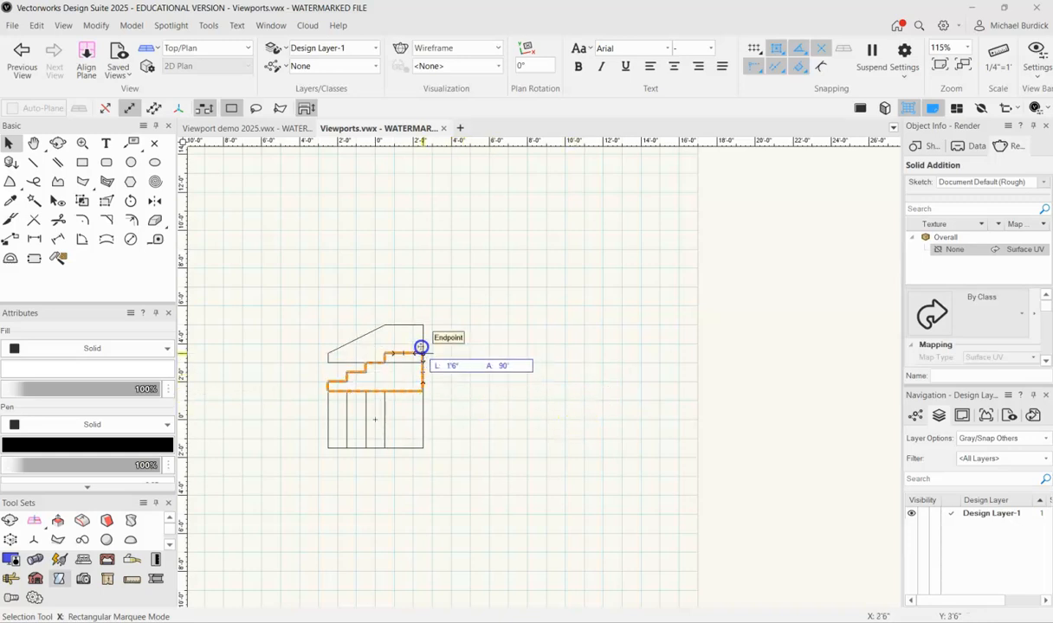
click(498, 423)
scroll(595, 413, down, 2)
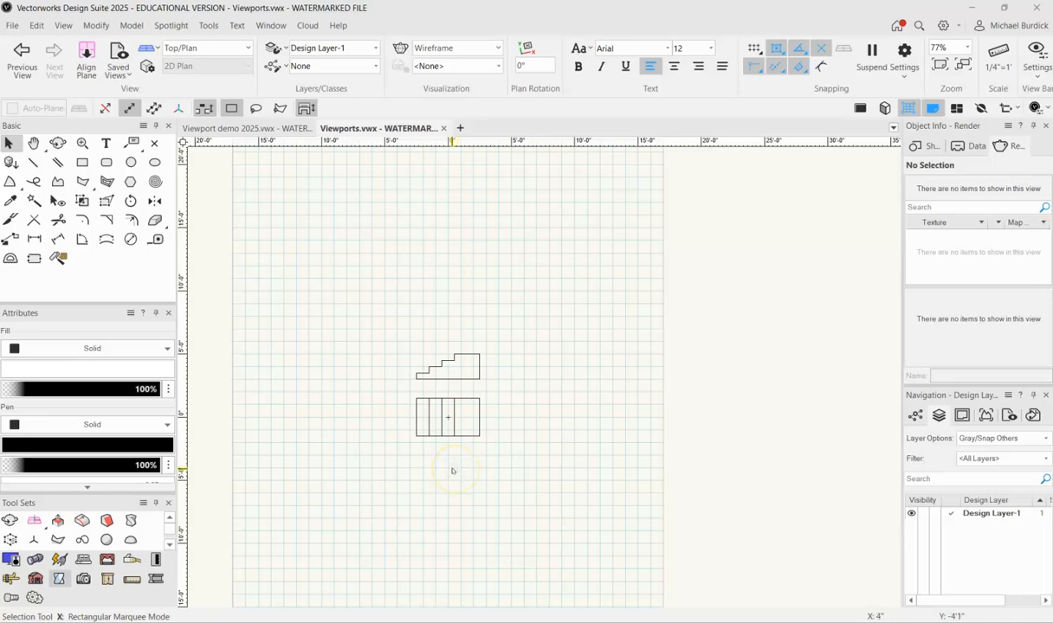
Delete the stepped-profile copy above the stair plan.
click(479, 365)
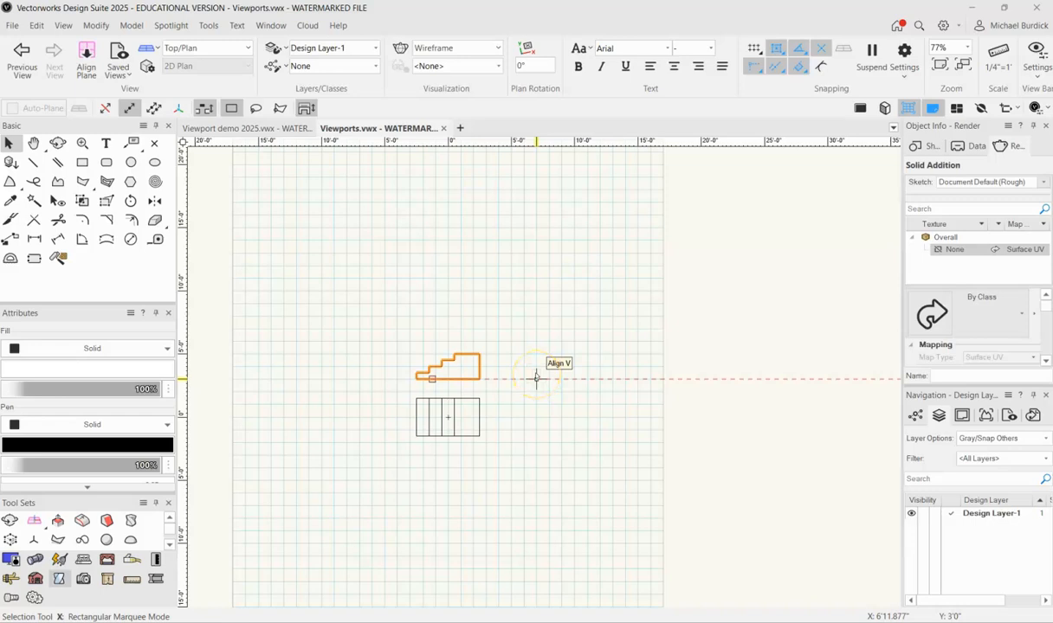
key(Delete)
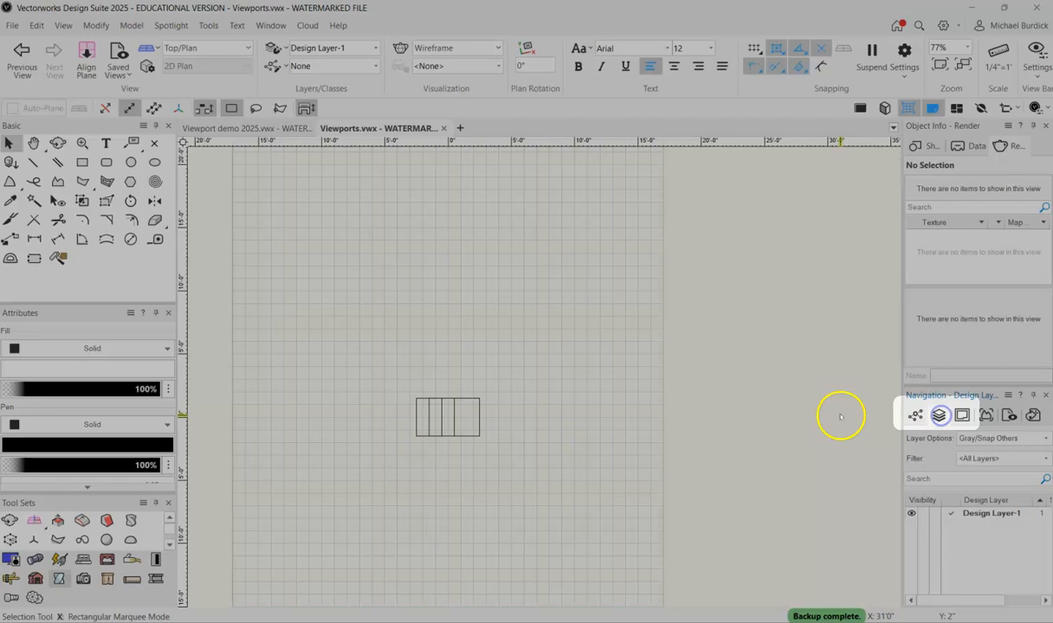
Review the document's lists of classes, design layers and sheet layers.
click(915, 416)
click(939, 418)
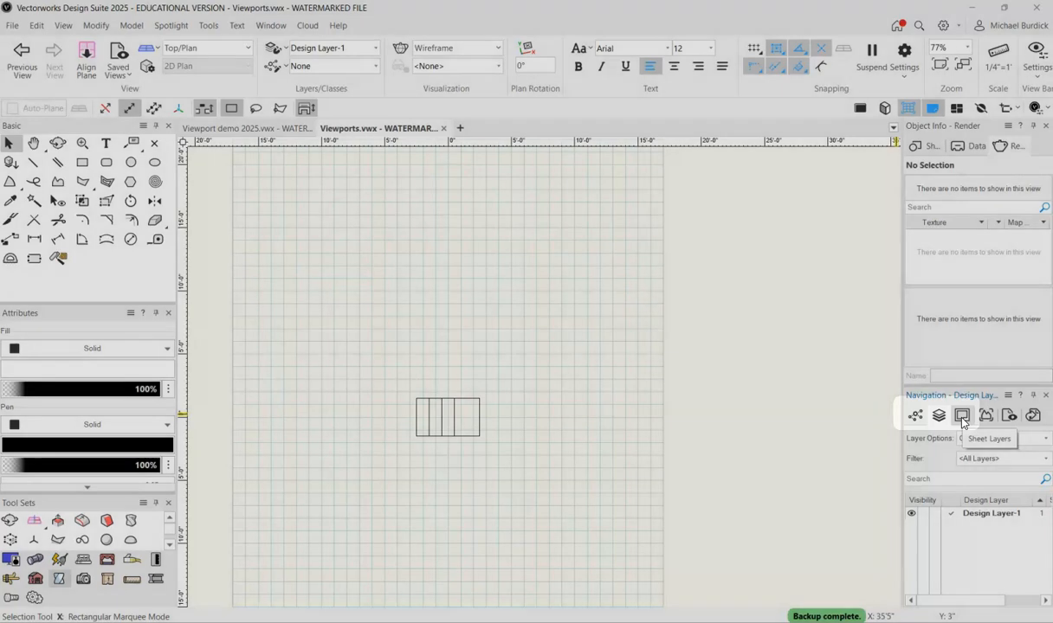
click(962, 417)
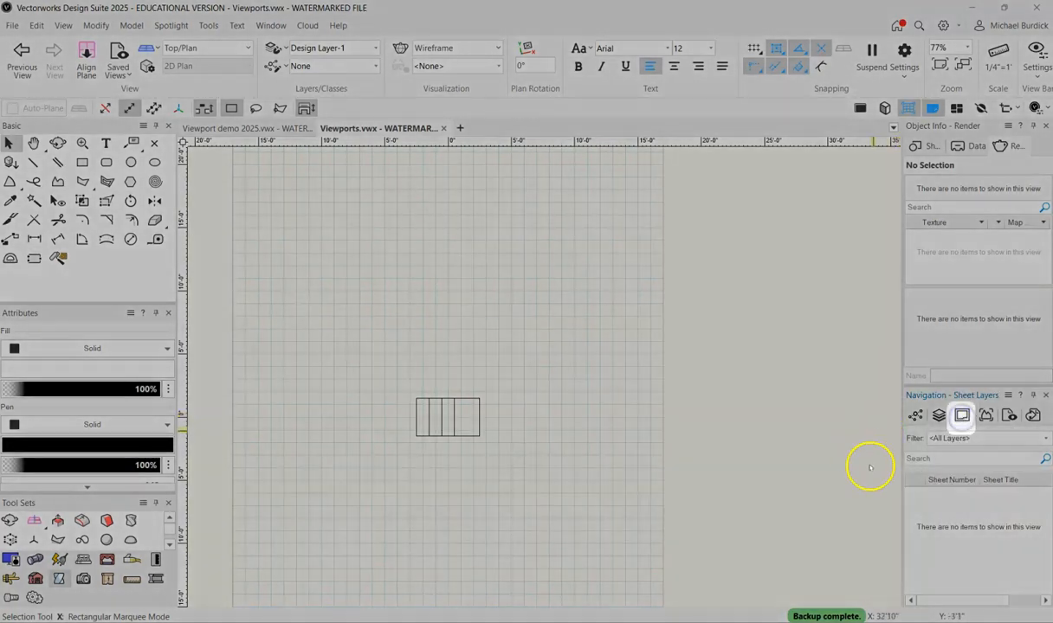
click(940, 415)
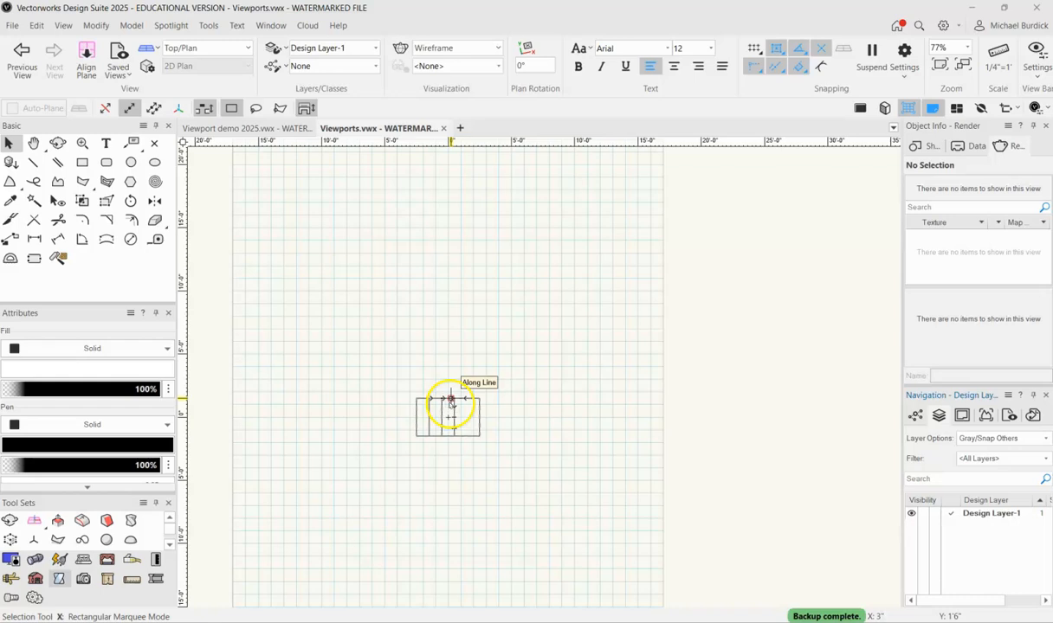
Begin a viewport of the stair unit, placing it on a new sheet layer with the sheet number Viewport stairs.
click(449, 401)
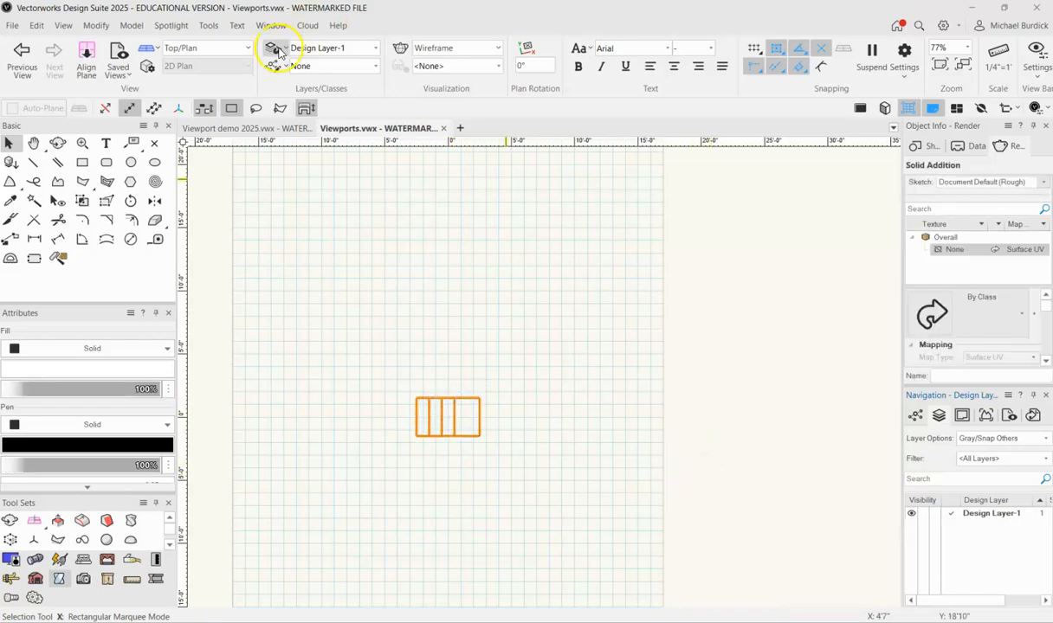
click(63, 26)
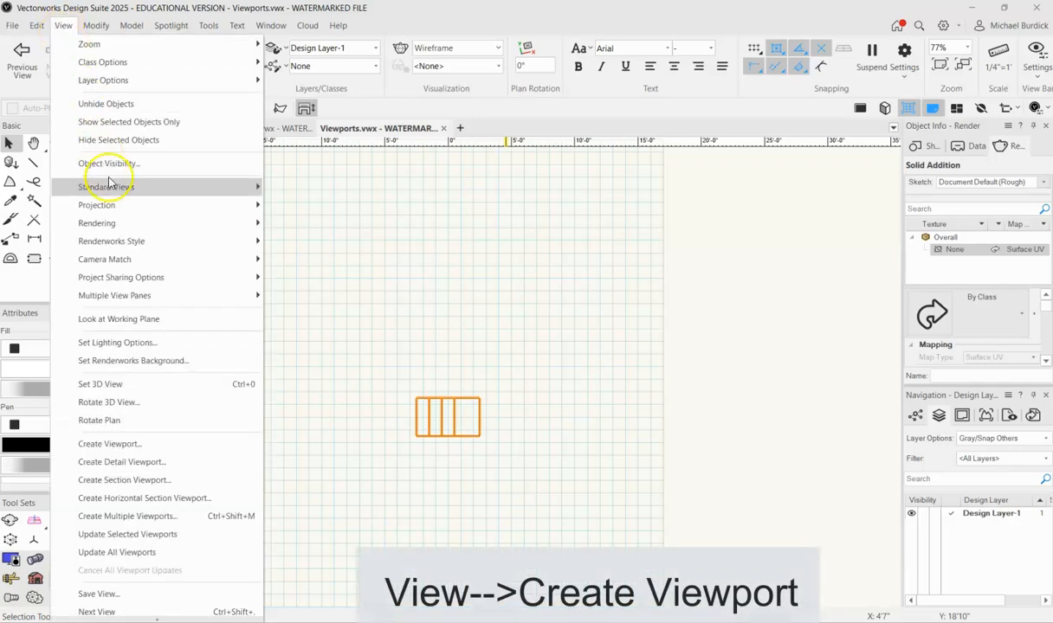
click(169, 444)
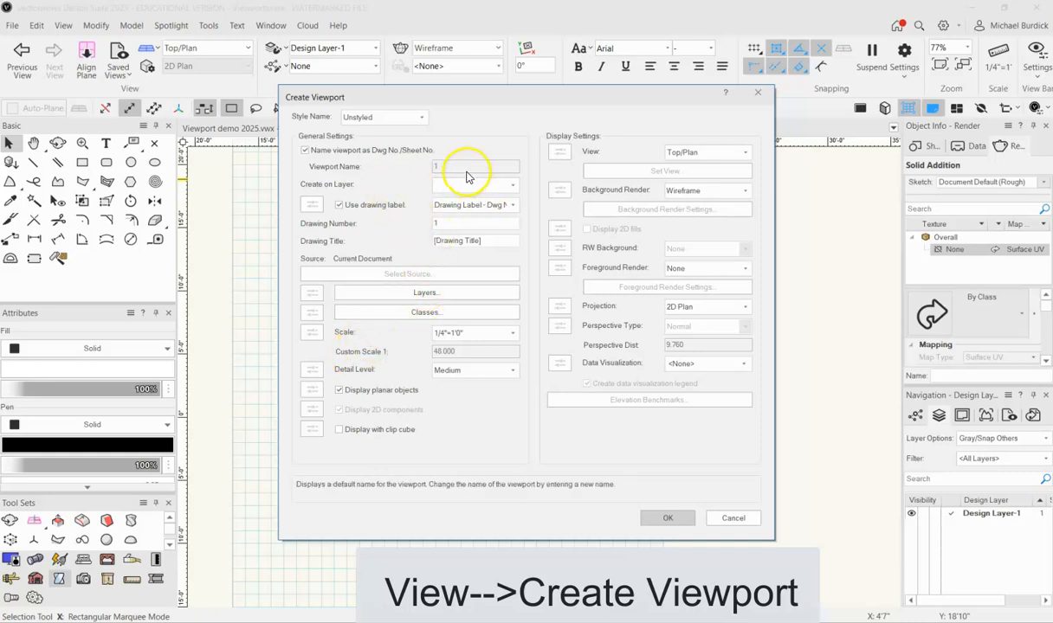
click(511, 189)
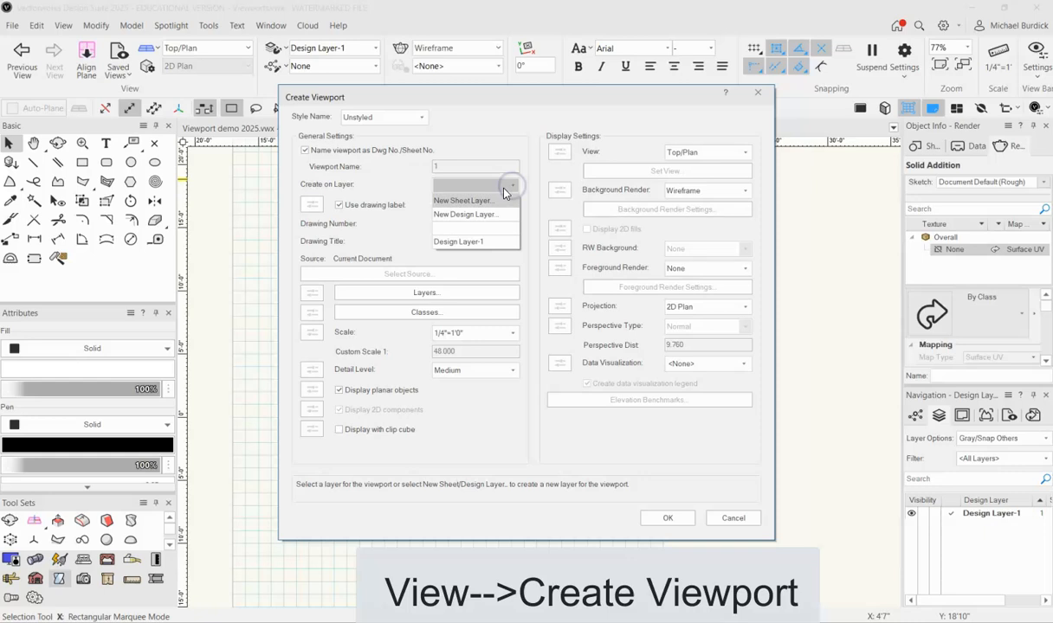
click(474, 201)
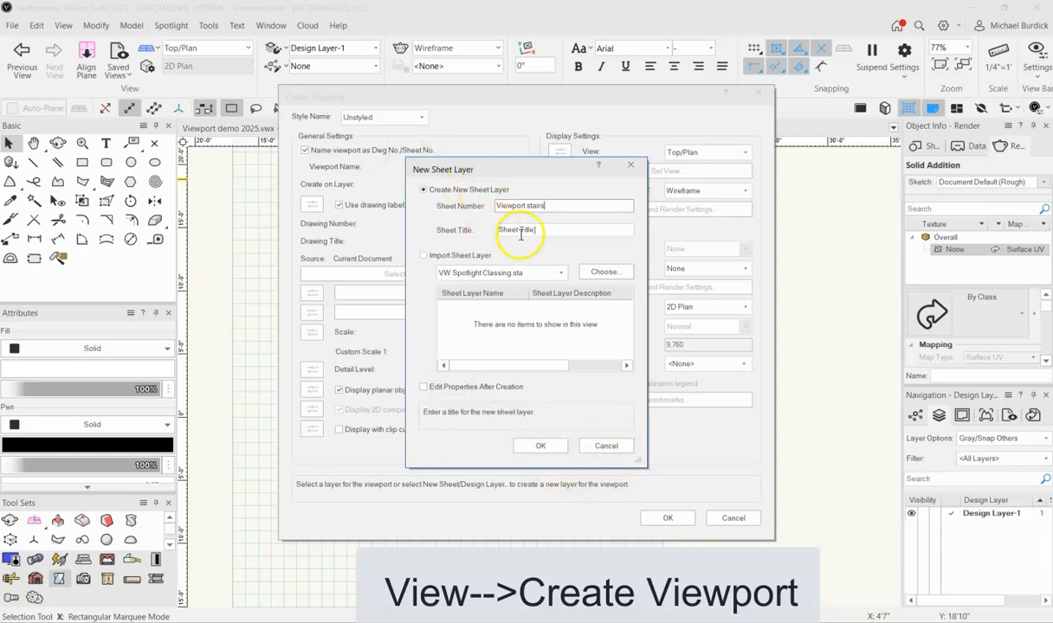
click(530, 446)
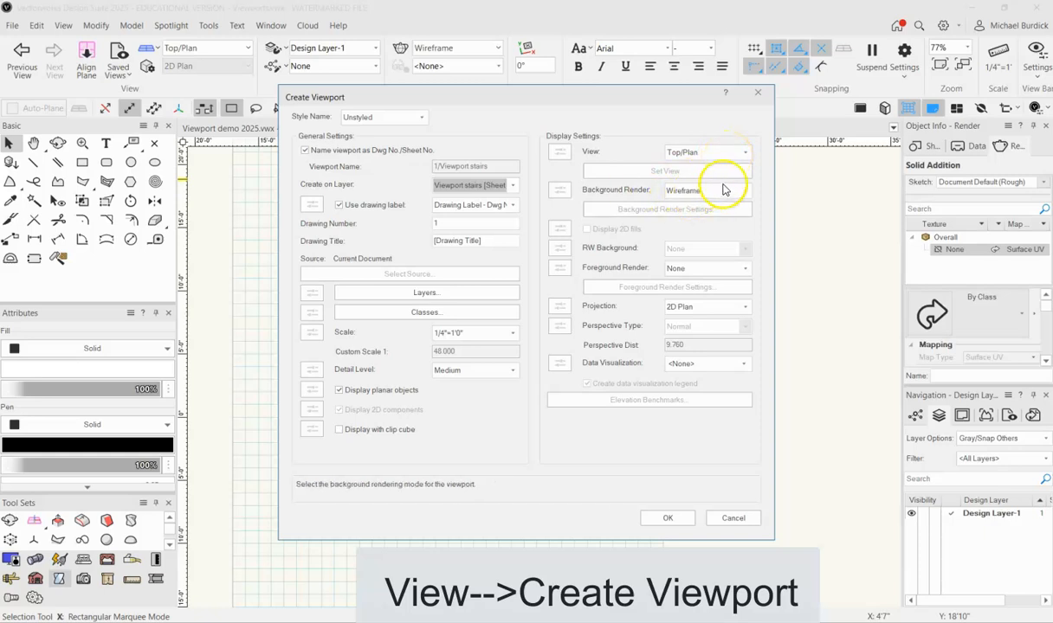
Set the viewport's background render to Hidden Line and create the viewport with the Top view.
click(744, 198)
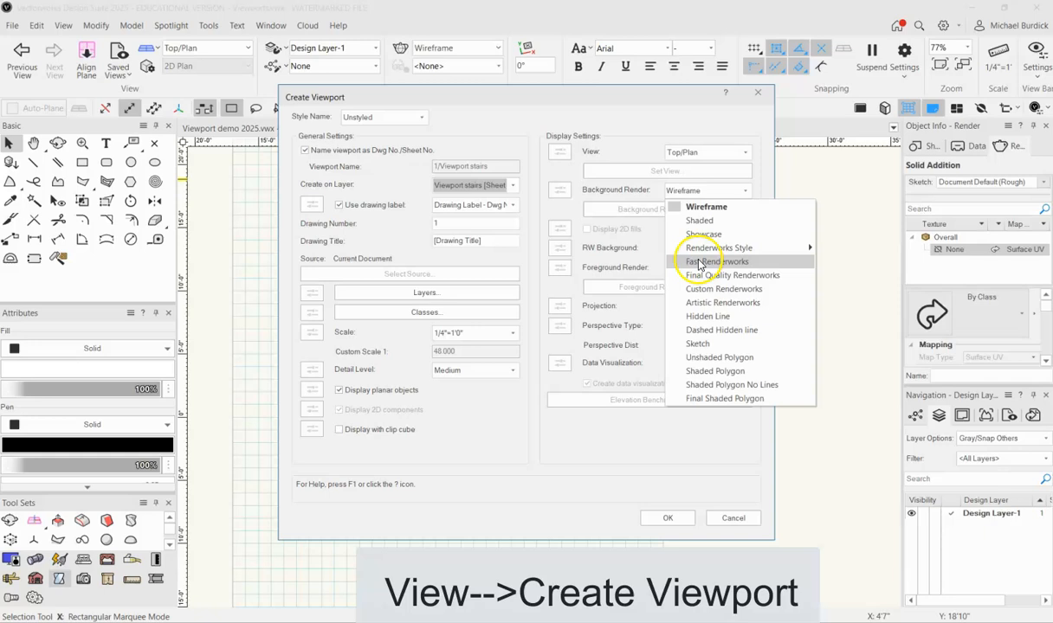
click(694, 318)
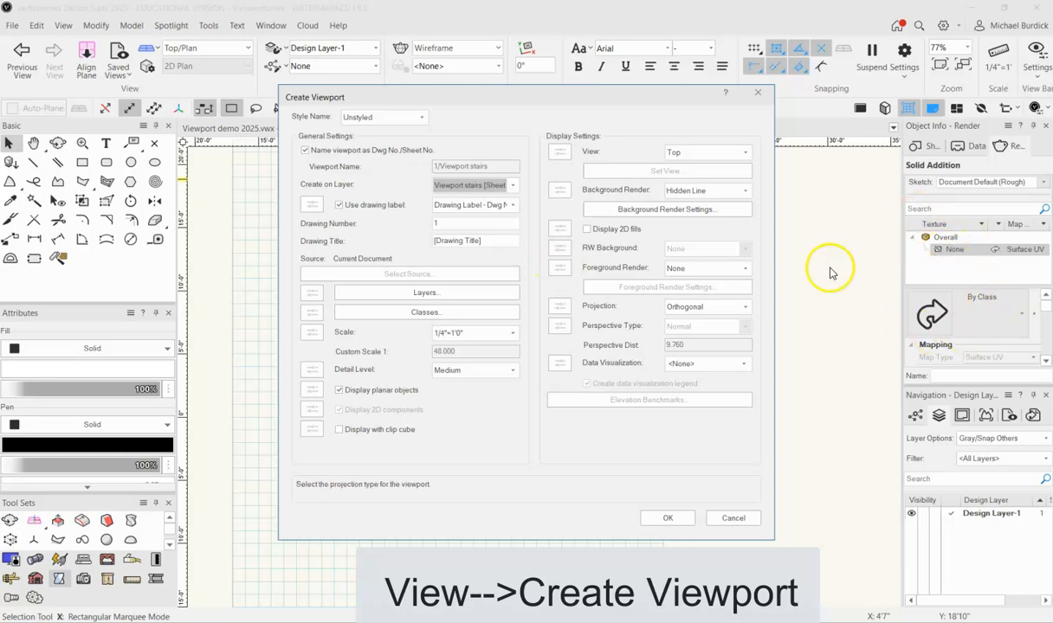
click(668, 519)
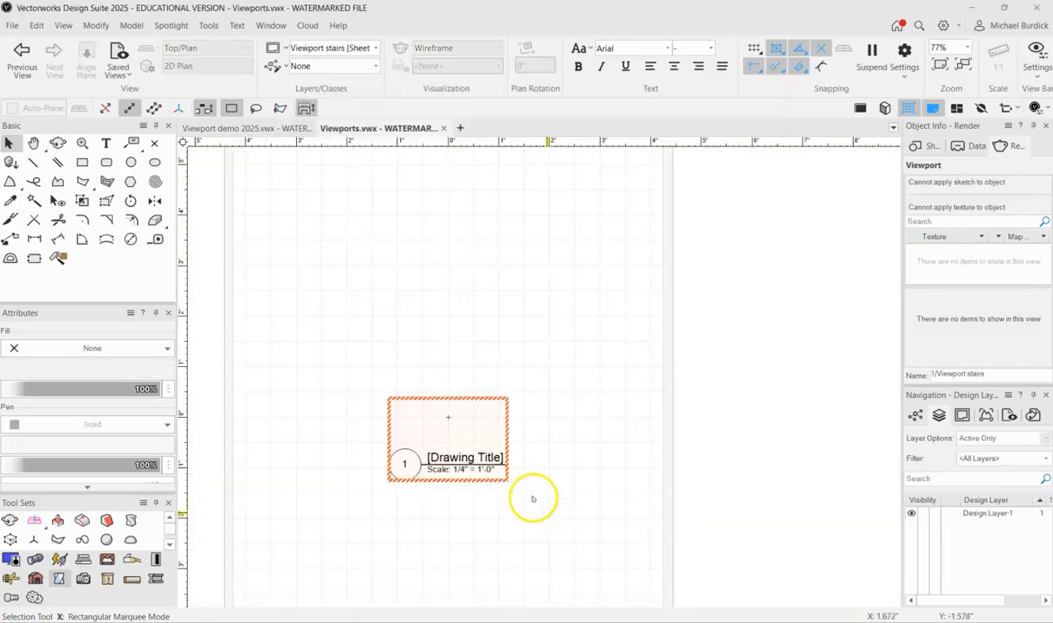
Update the new viewport on the sheet layer and inspect its stair drawing and drawing label.
scroll(576, 482, down, 2)
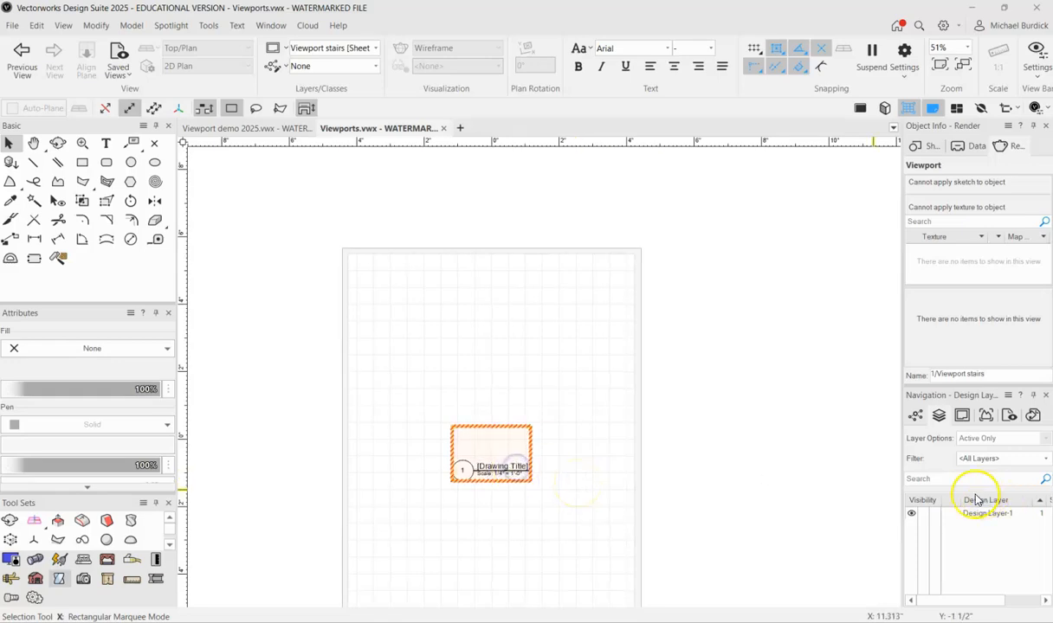
click(928, 145)
click(935, 334)
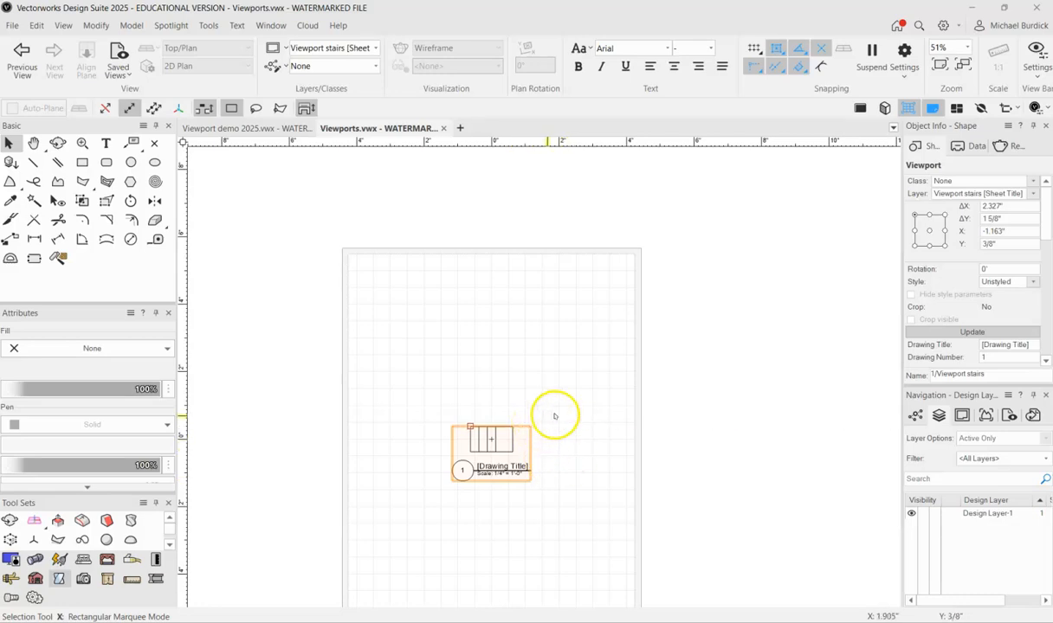
click(579, 474)
scroll(485, 463, up, 4)
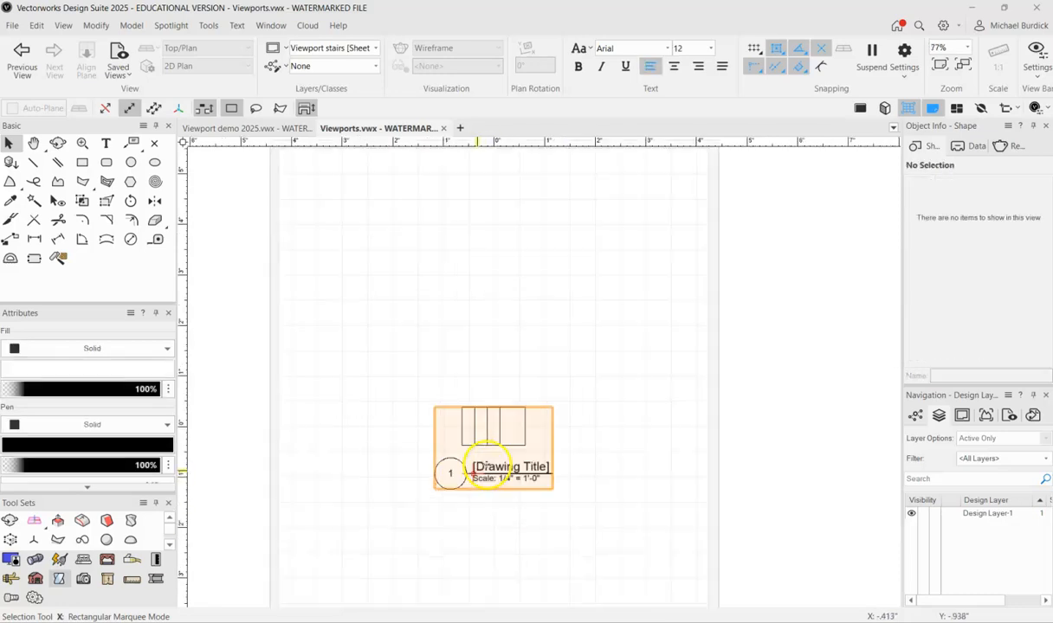
click(665, 379)
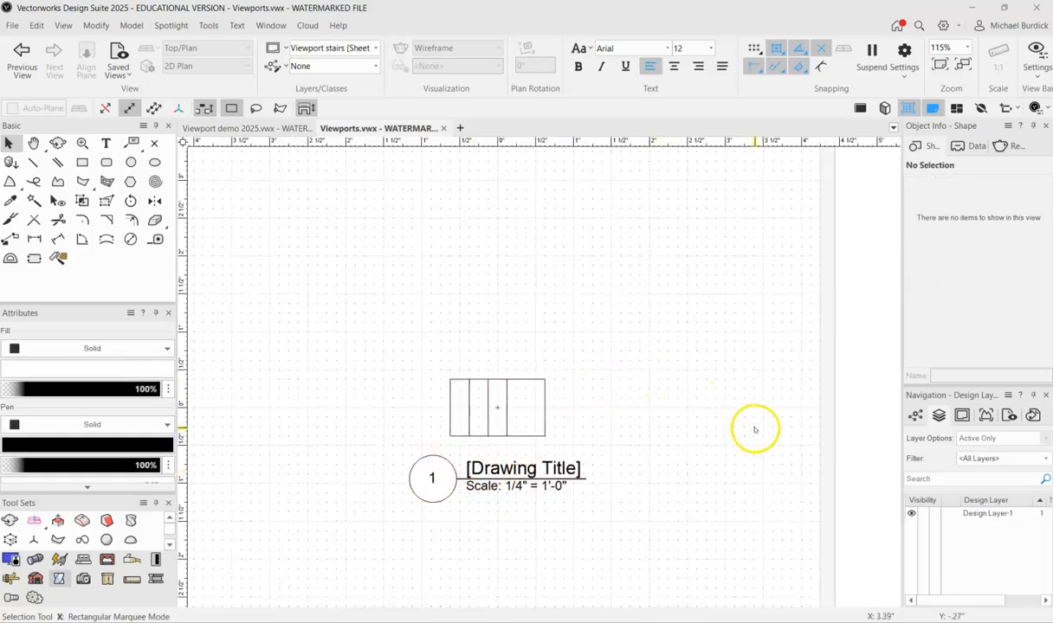
scroll(753, 431, down, 2)
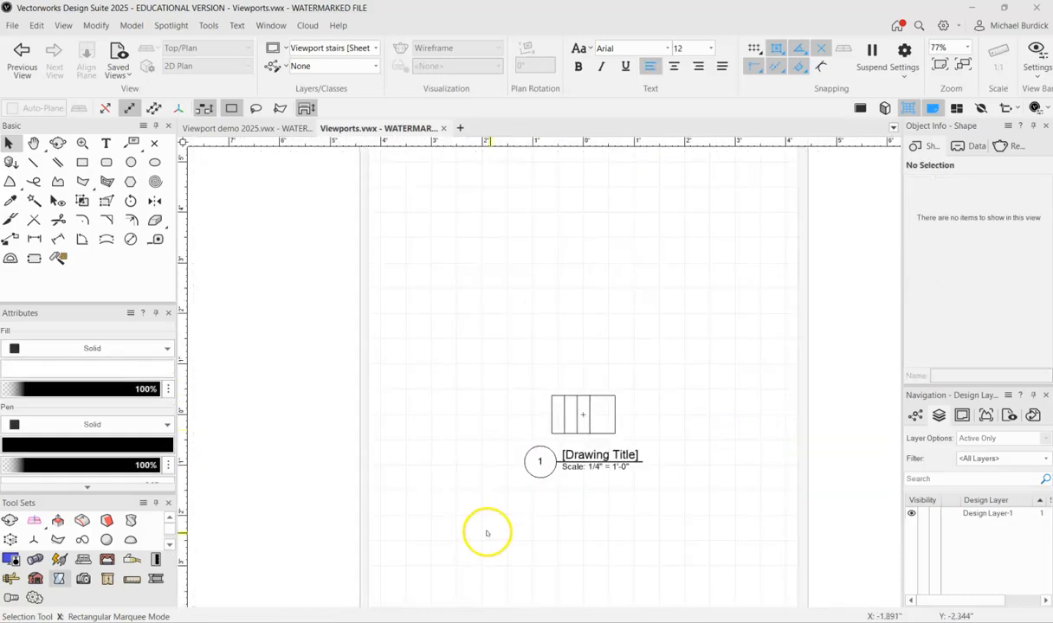
Set the stair viewport's drawing title to Top View.
click(596, 456)
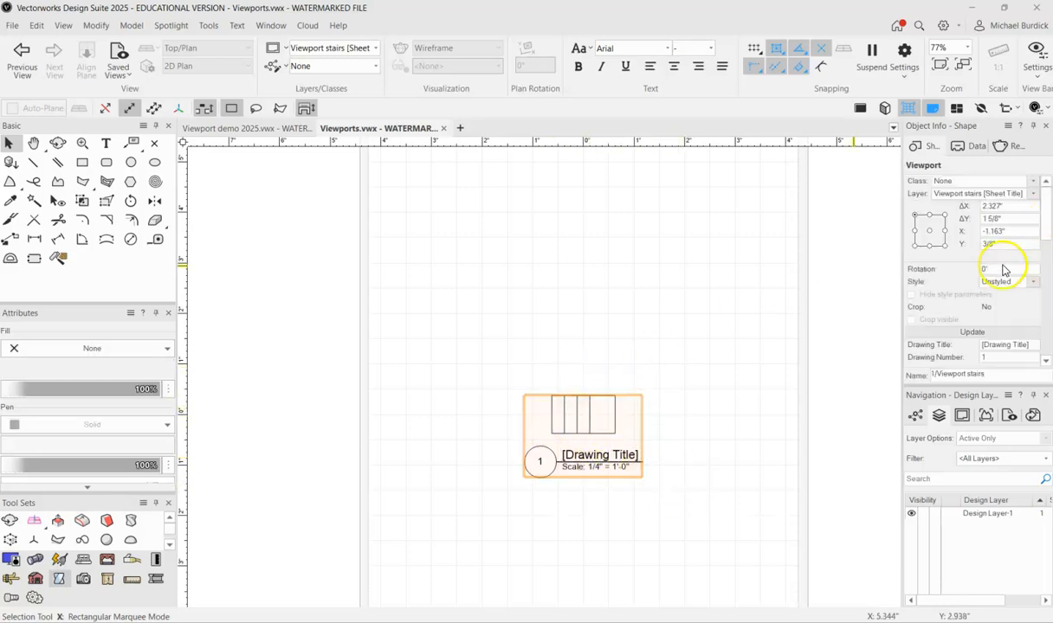
scroll(971, 274, down, 3)
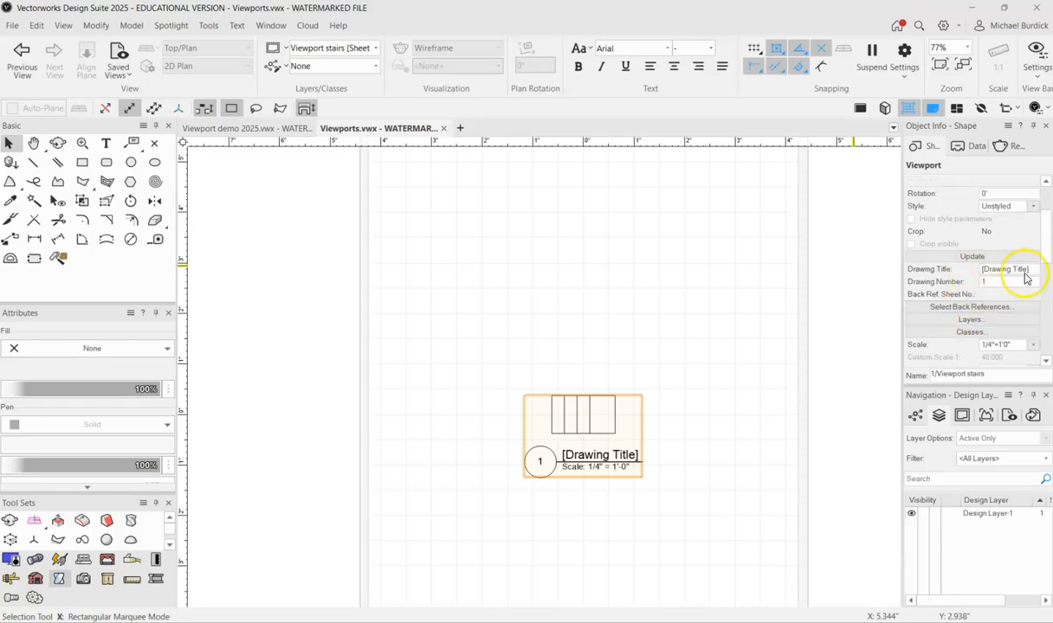
drag(1024, 270, 961, 269)
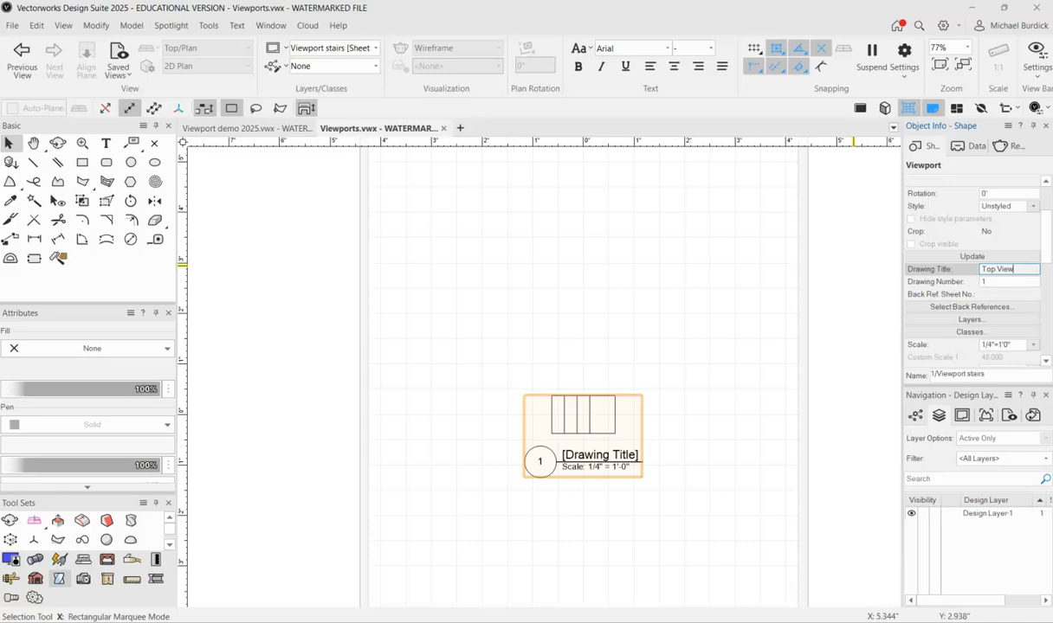
key(Return)
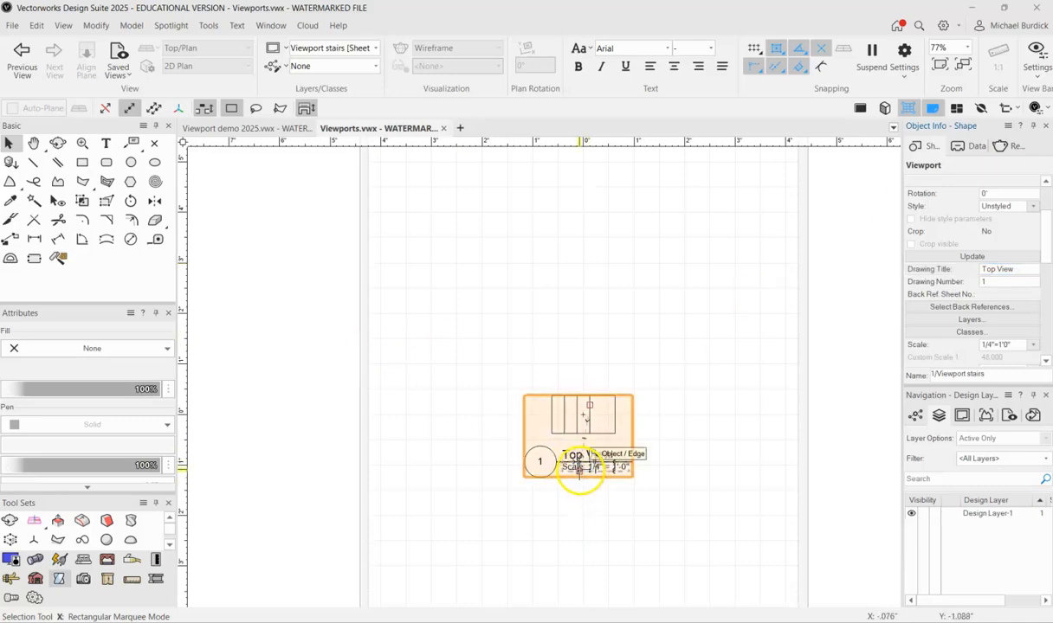
click(470, 447)
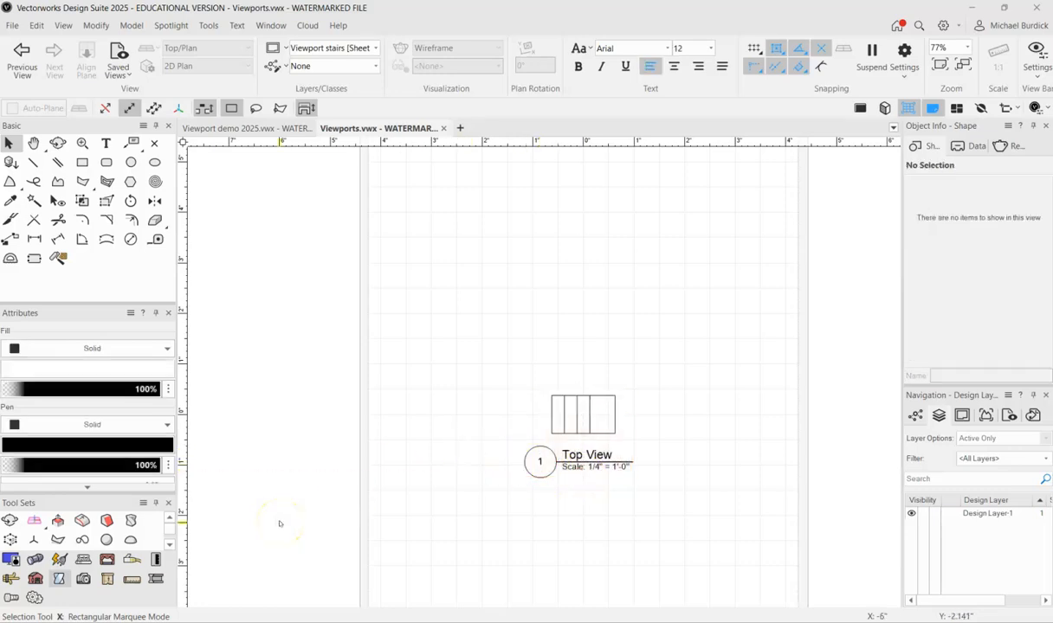
Leave the sheet layer and make Design Layer-1 the active layer.
click(602, 424)
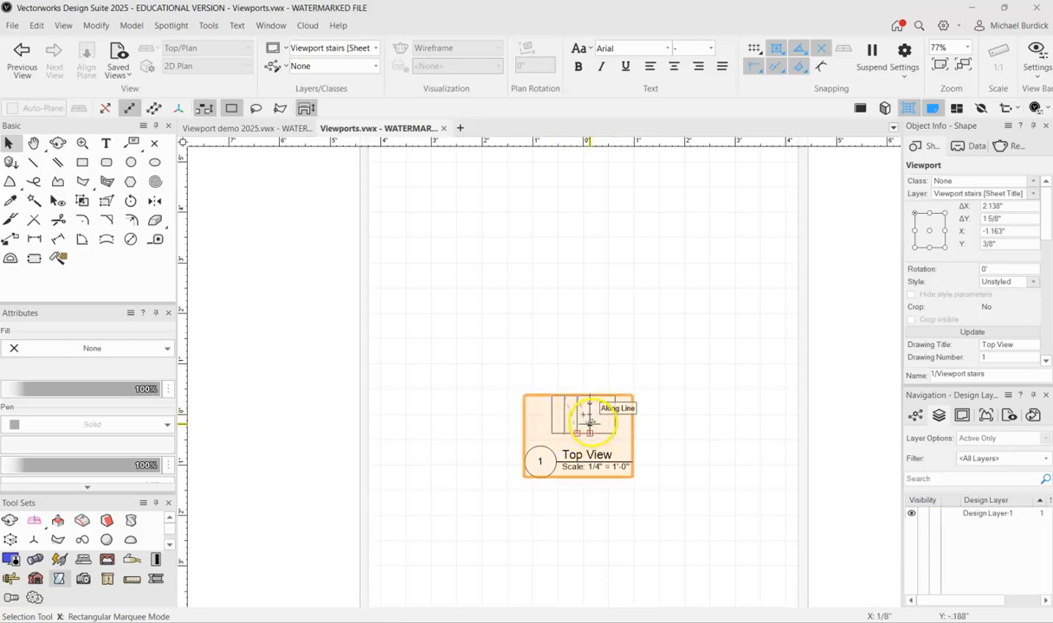
click(951, 513)
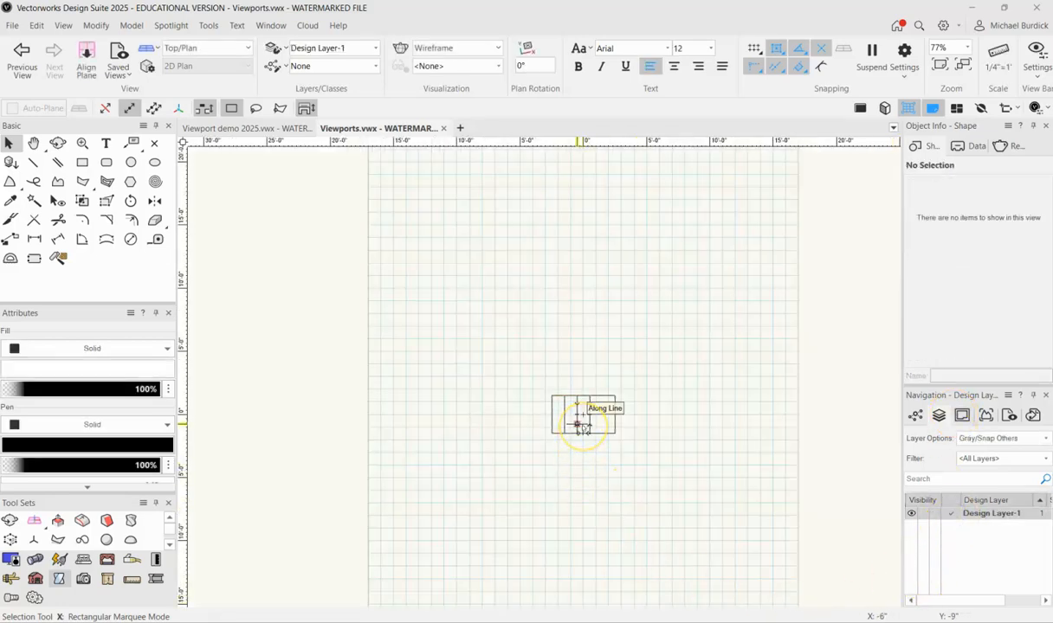
Make the Viewport stairs sheet layer active.
click(962, 416)
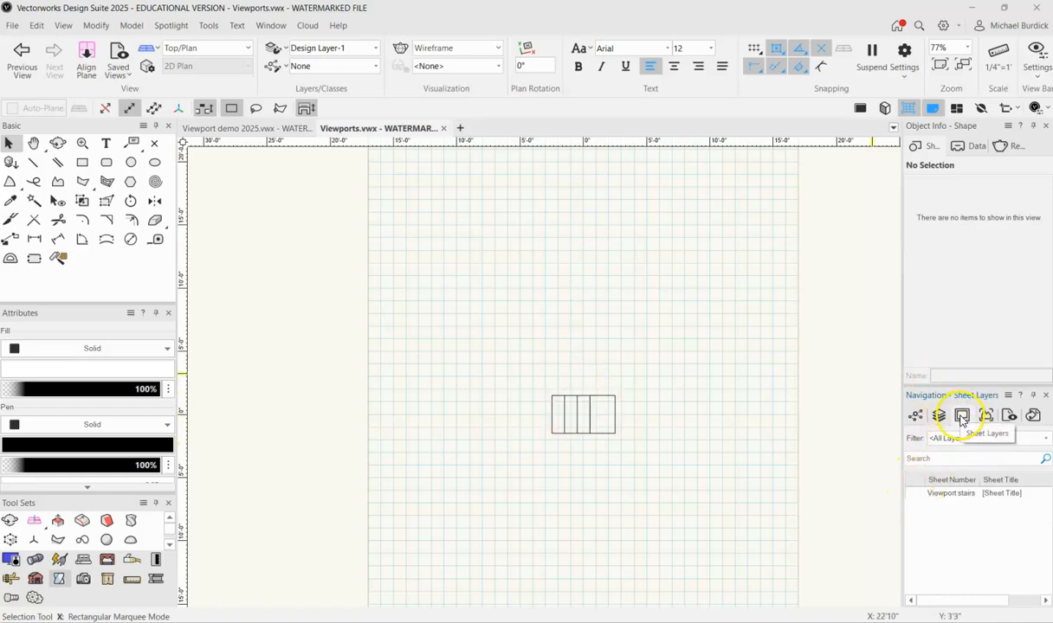
click(914, 494)
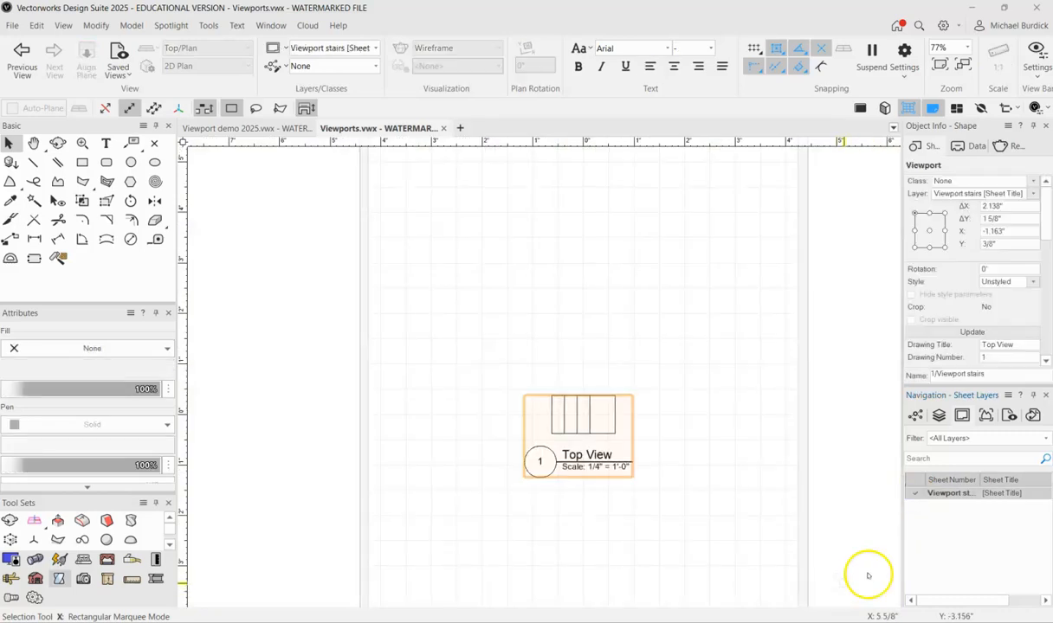
click(950, 497)
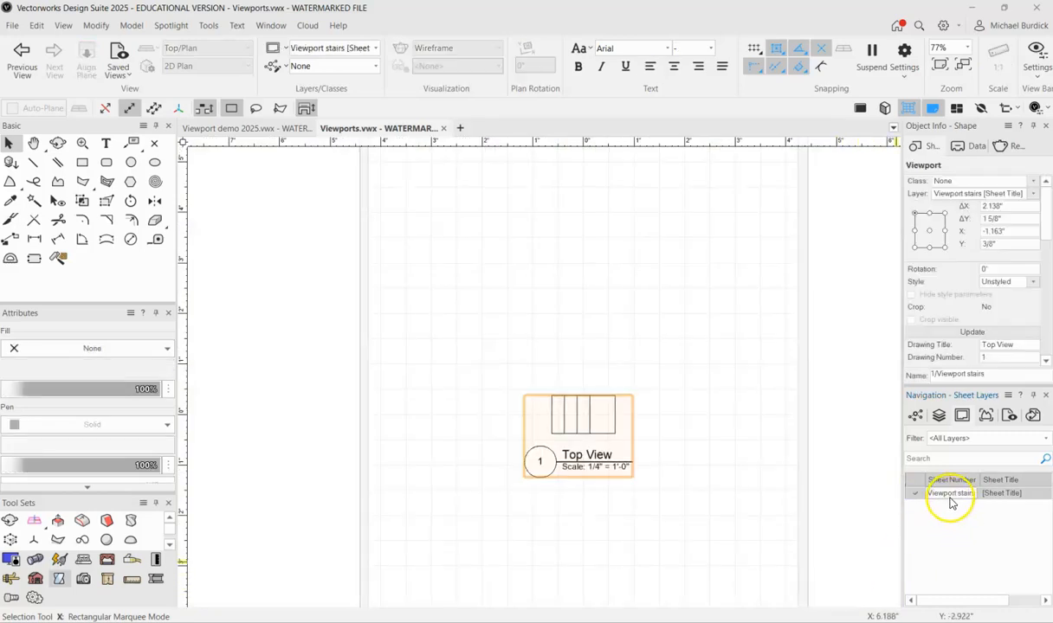
Set the Top View viewport's scale to 1/2"=1'0" and update the viewport.
scroll(533, 516, down, 2)
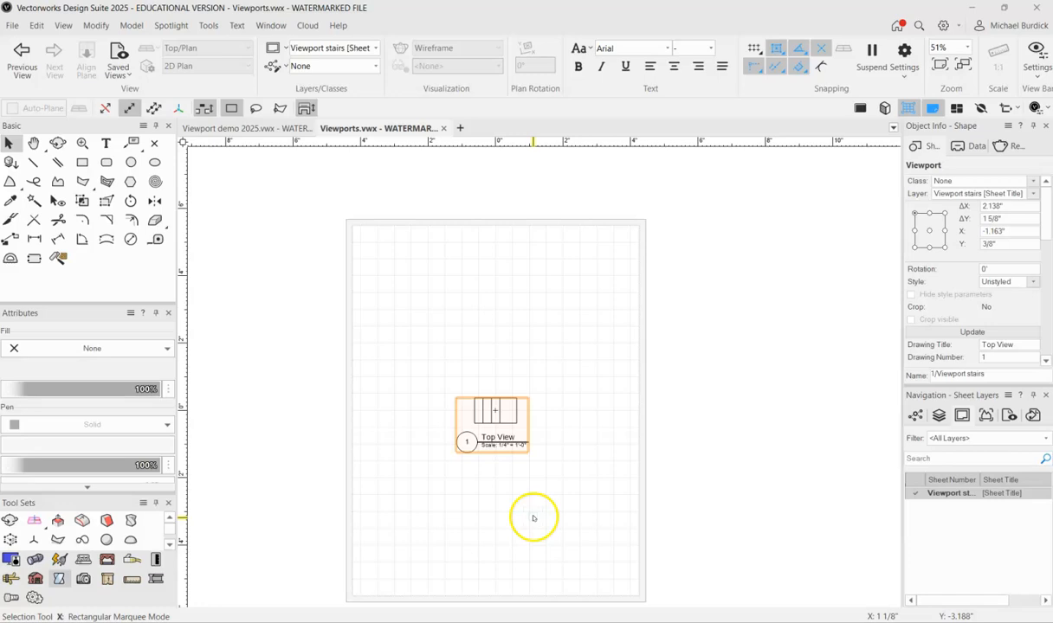
scroll(982, 285, down, 3)
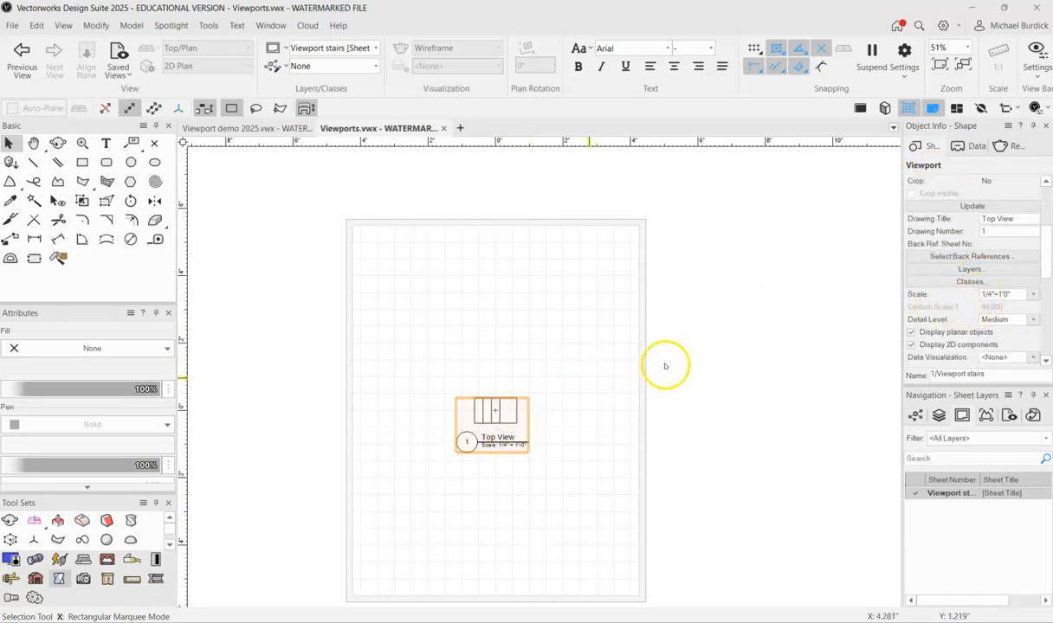
scroll(770, 292, down, 1)
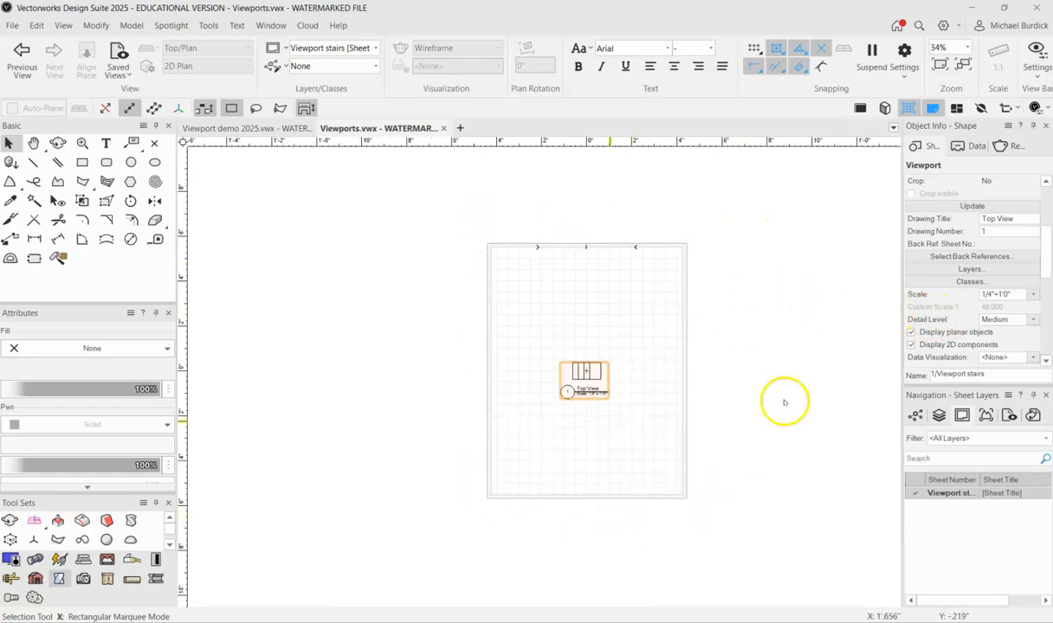
click(1031, 295)
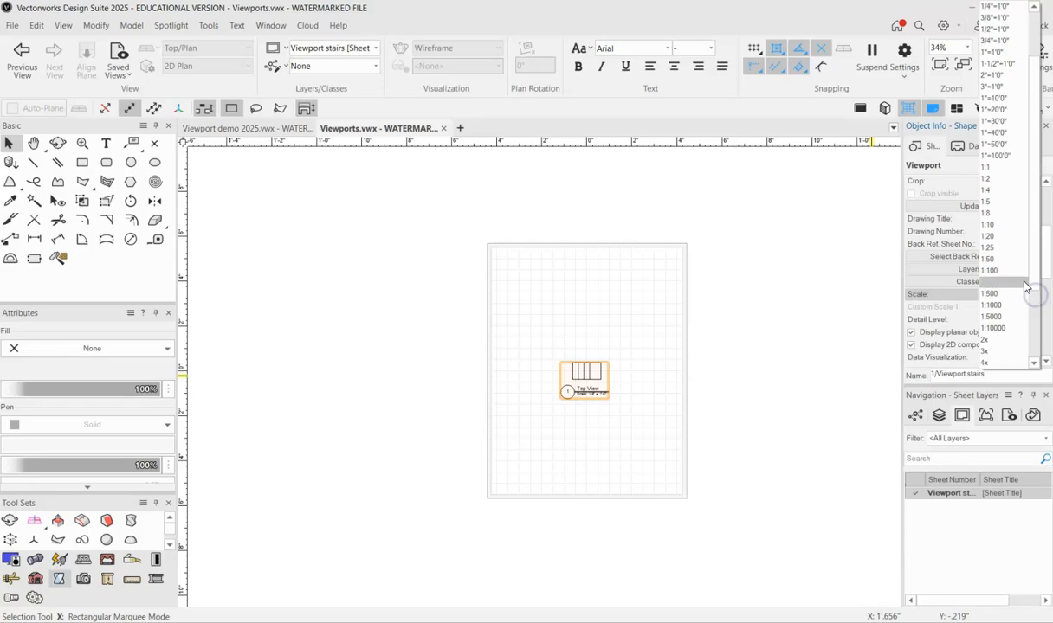
click(991, 31)
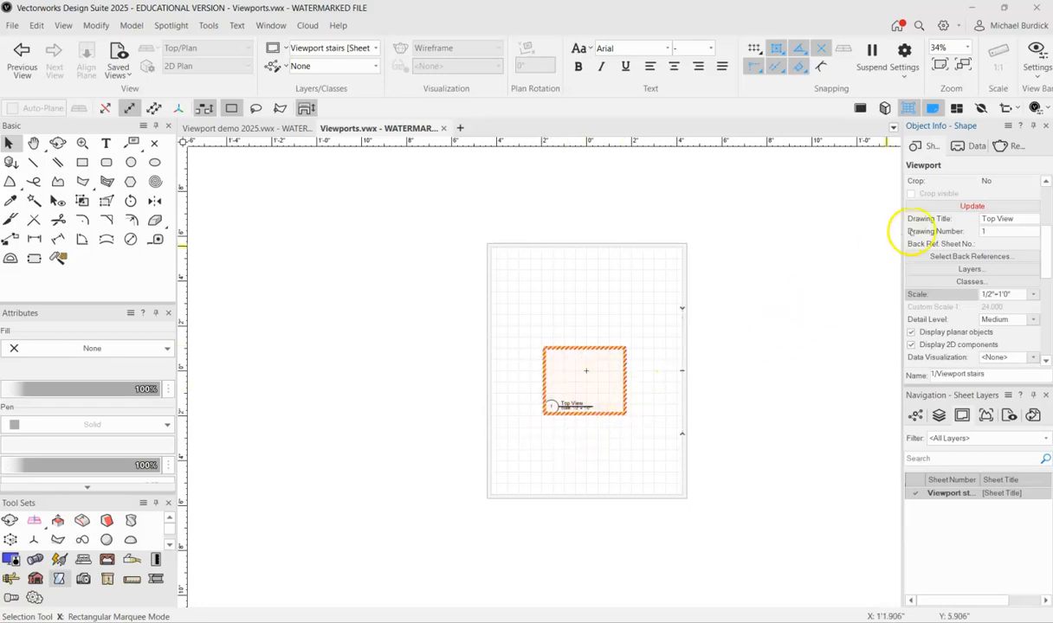
click(932, 206)
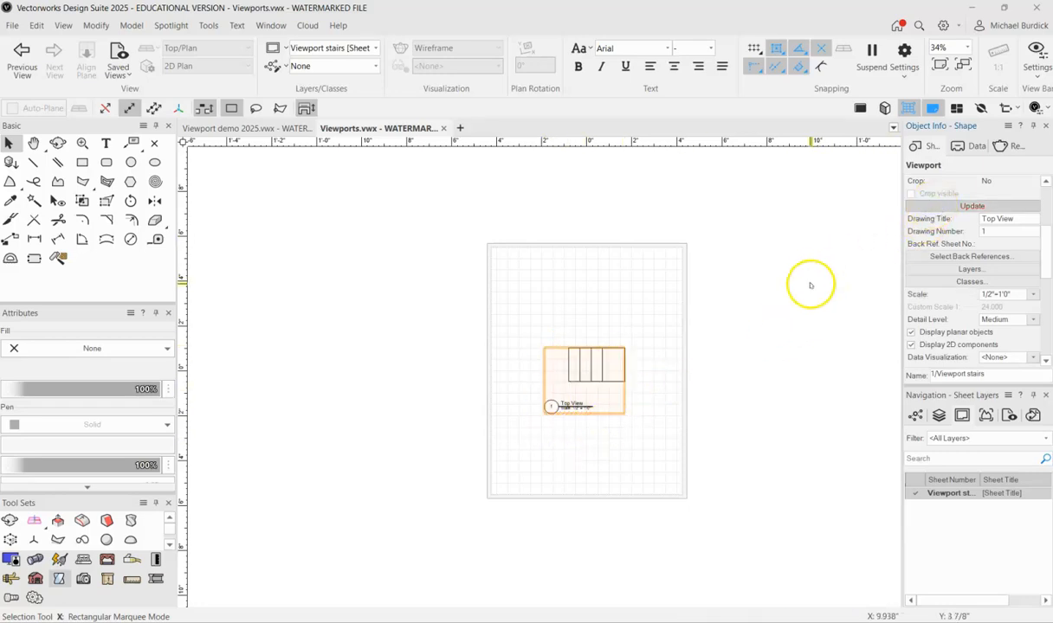
click(765, 323)
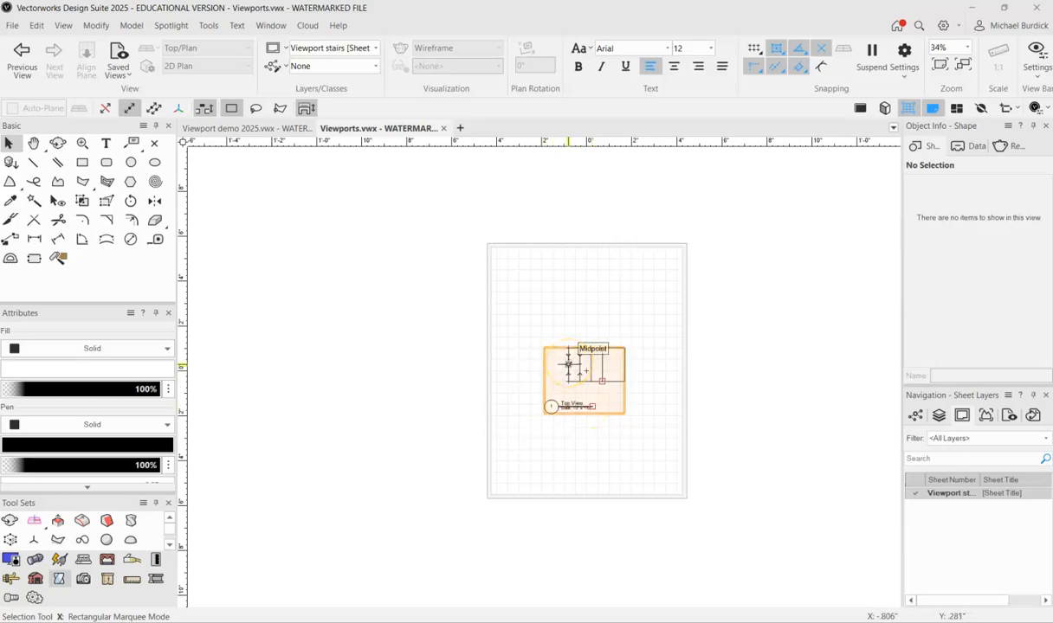
Open the Top View viewport's annotations for editing and move the drawing label directly beneath the stair drawing.
right_click(568, 362)
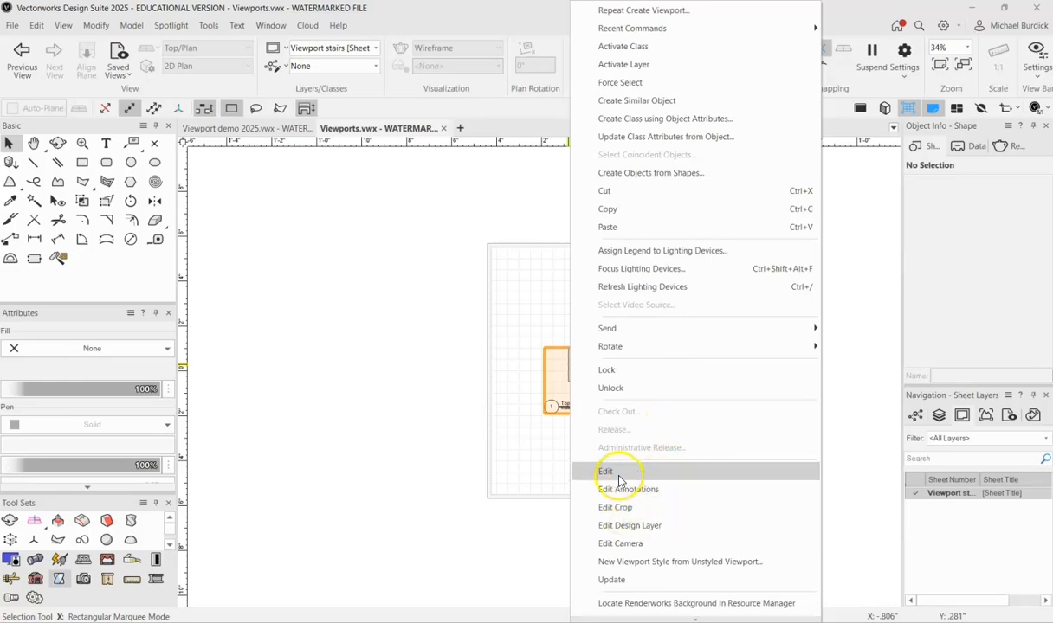
click(541, 446)
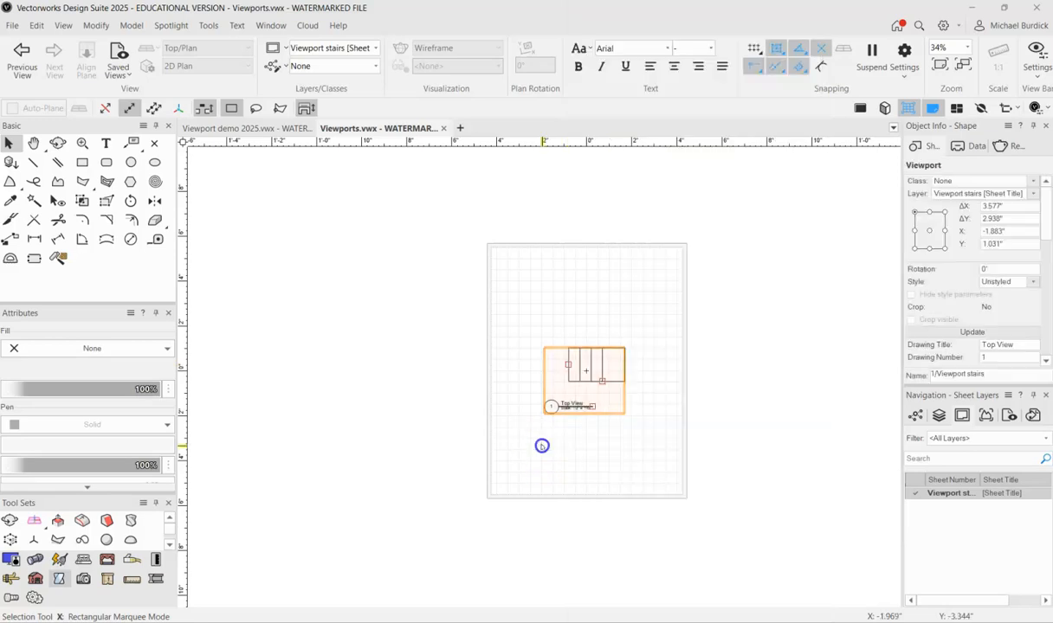
double_click(582, 372)
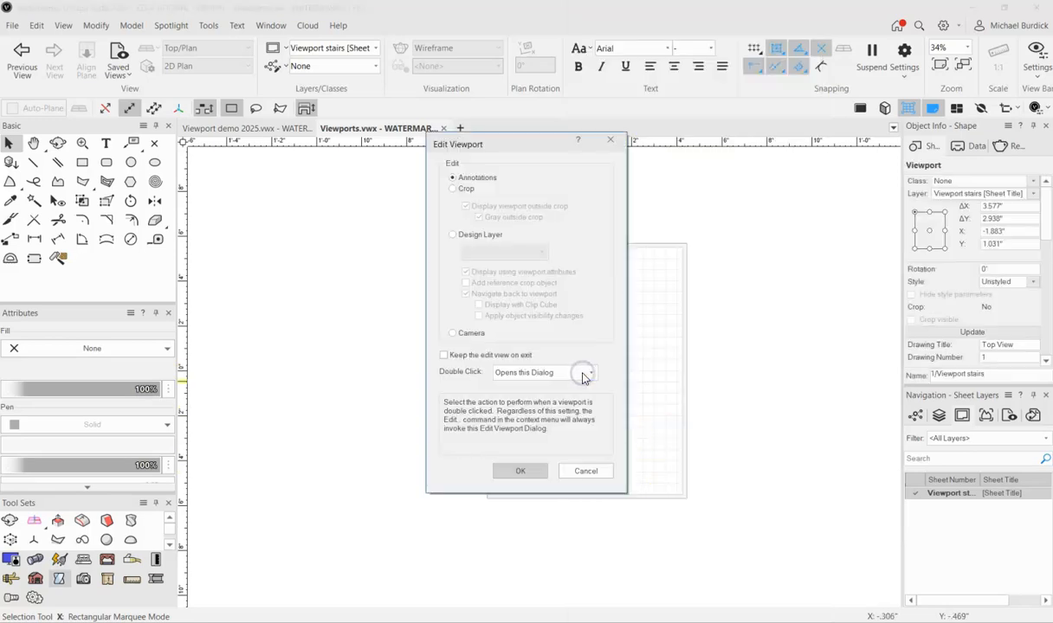
click(616, 409)
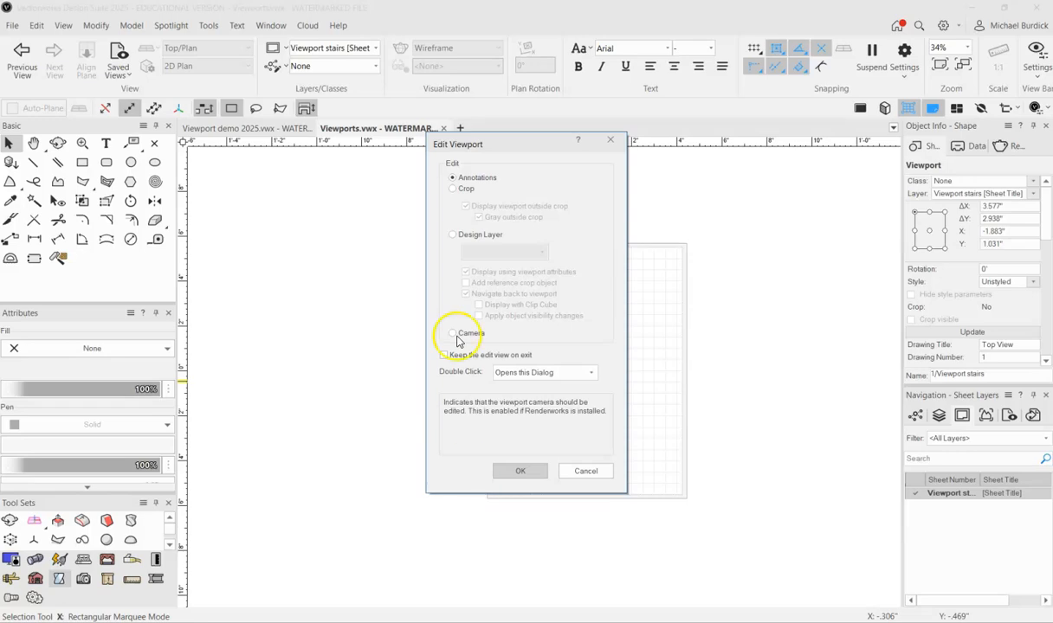
drag(490, 147, 387, 174)
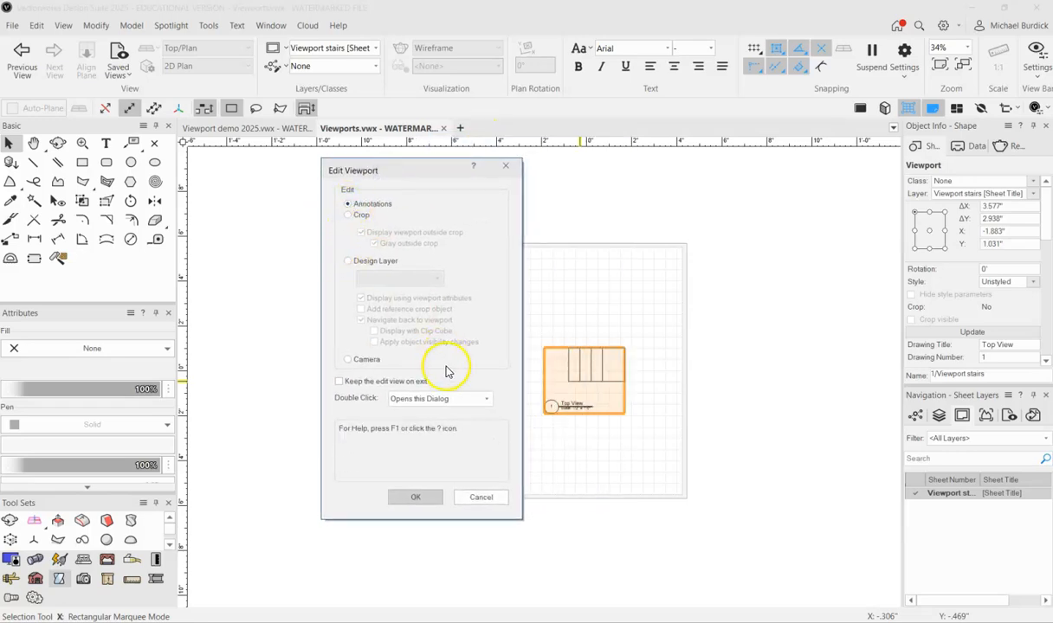
click(417, 499)
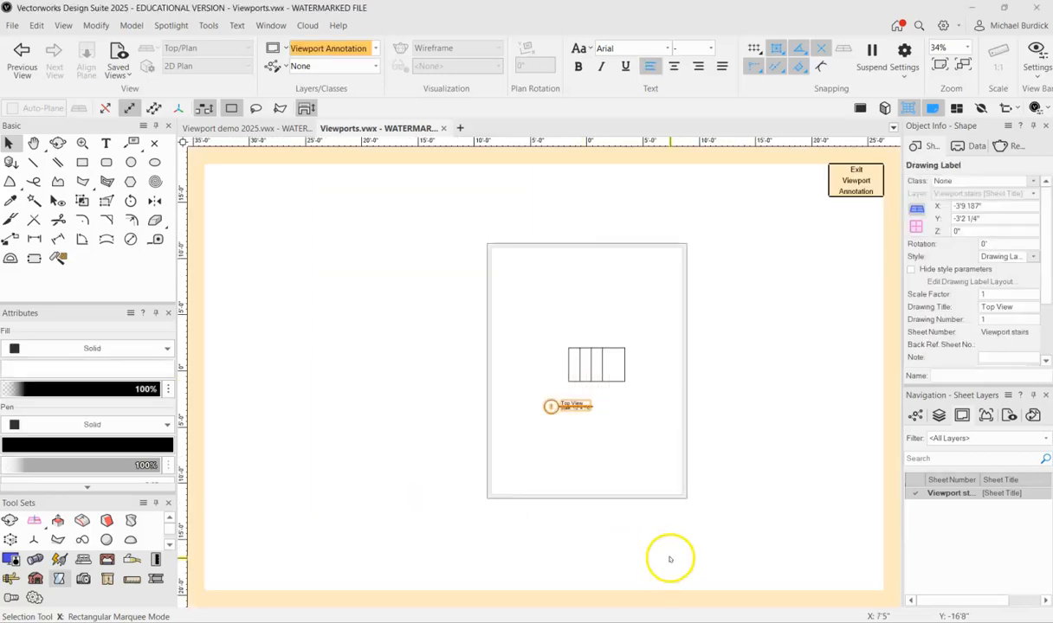
scroll(708, 385, up, 1)
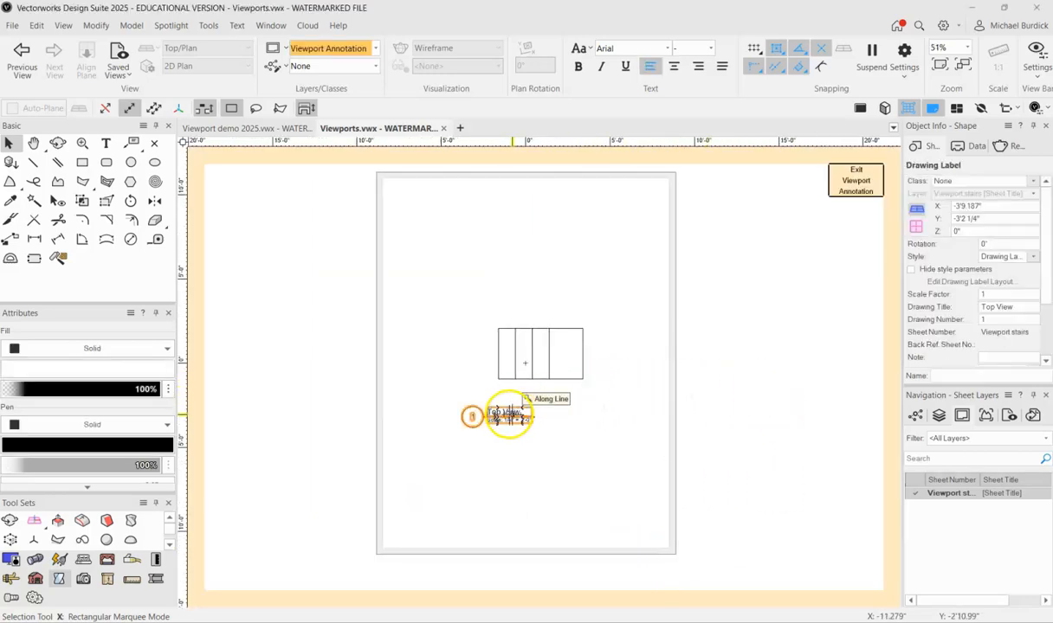
drag(501, 416, 536, 417)
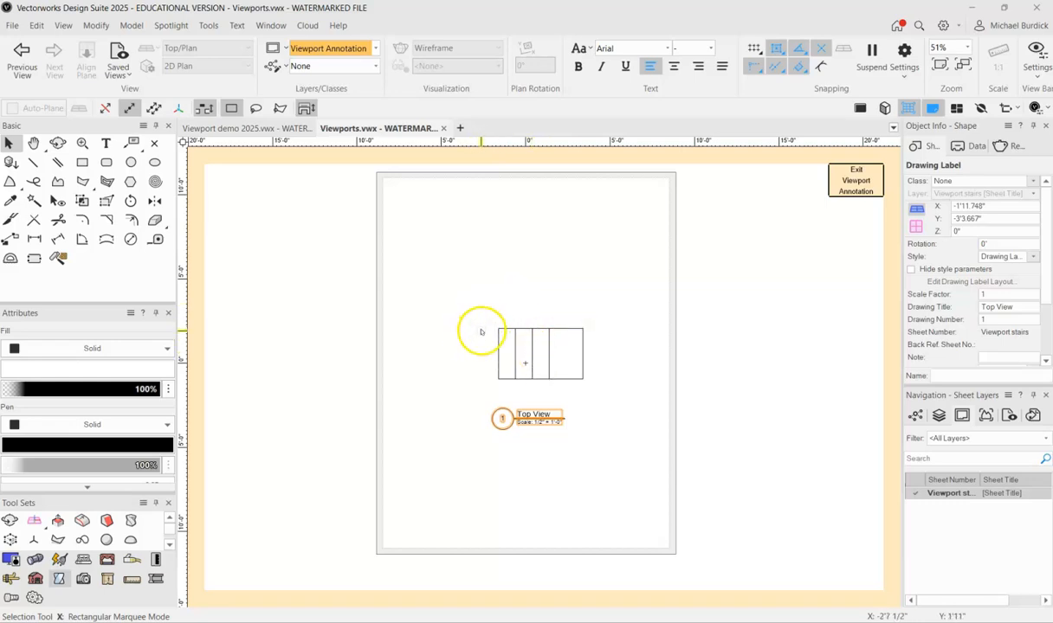
Add constrained linear dimensions for the stair's overall length above the drawing and its width beside the landing end.
click(34, 235)
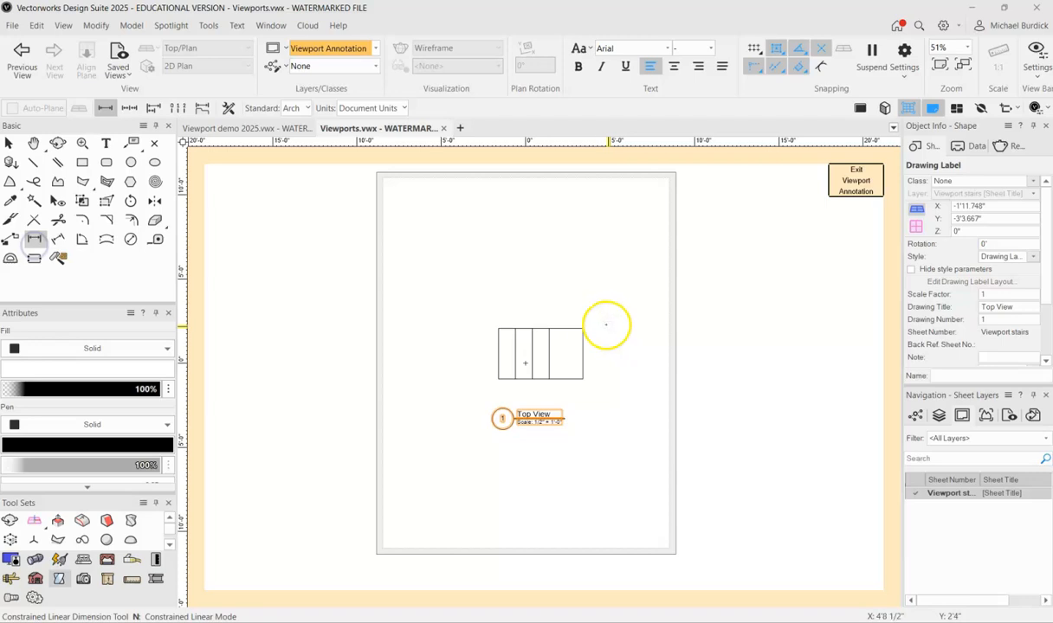
scroll(606, 325, up, 2)
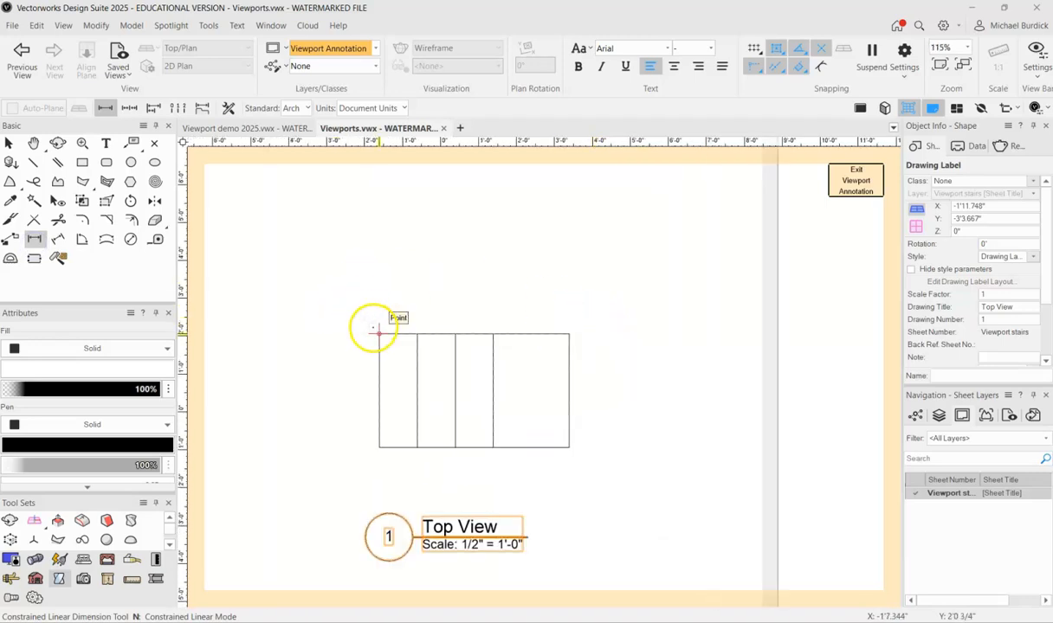
click(379, 335)
click(569, 333)
click(568, 276)
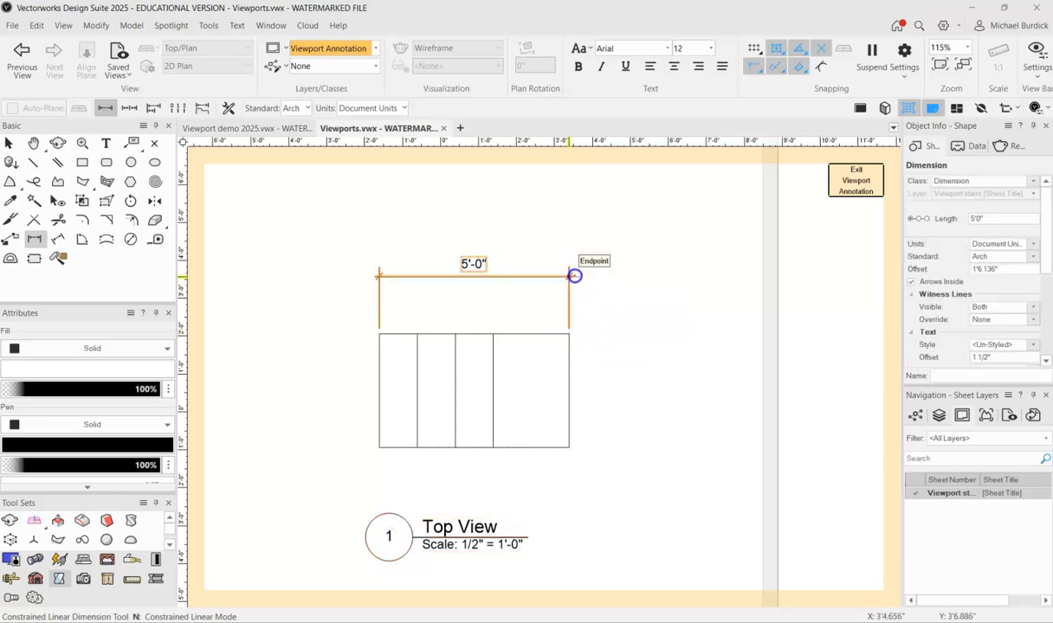
click(571, 334)
click(569, 447)
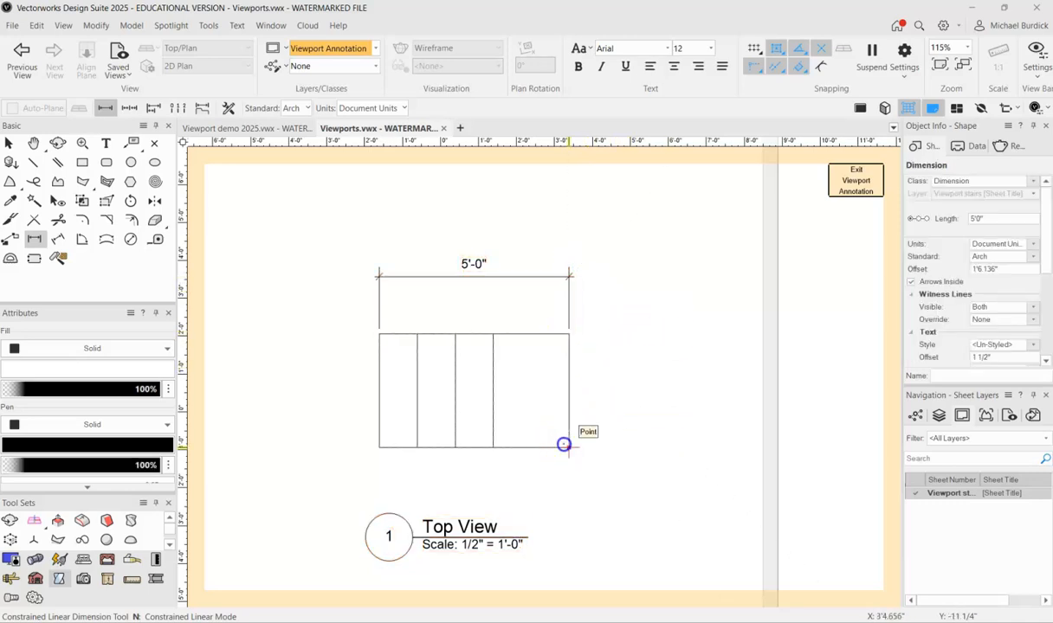
click(636, 439)
Add constrained chain dimensions for each tread and the landing along the stair's lower edge, and exit viewport annotation editing.
key(u)
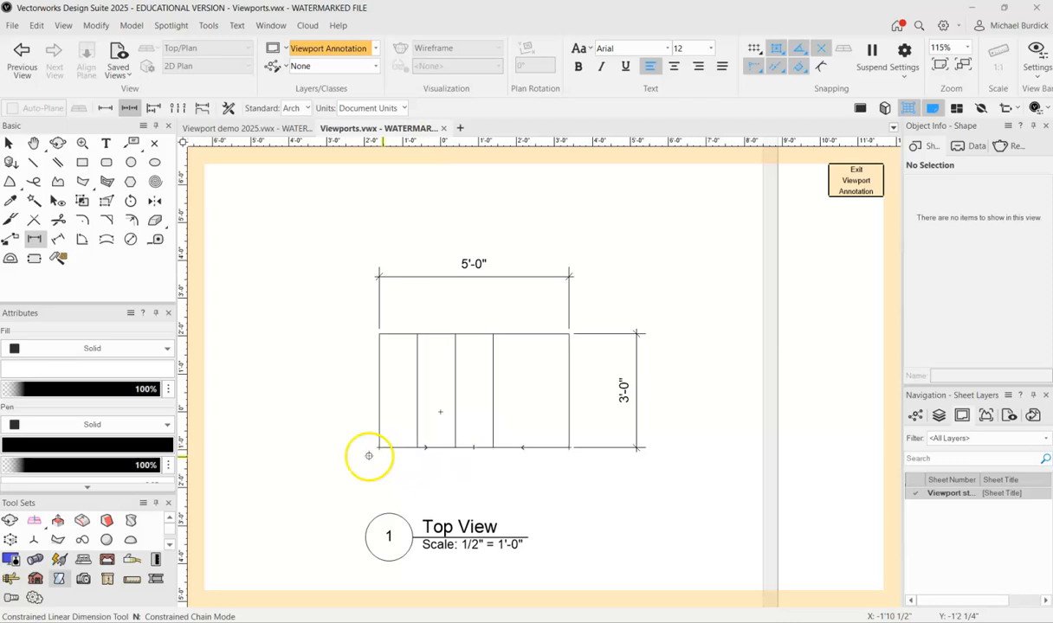
click(375, 448)
click(416, 448)
click(455, 447)
click(492, 447)
double_click(569, 448)
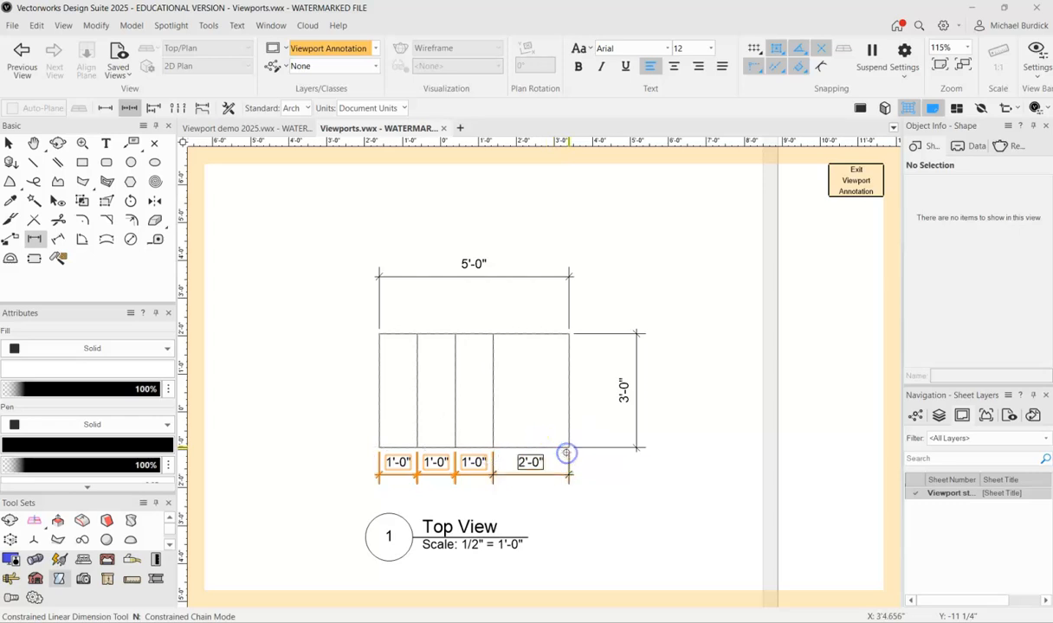
click(856, 180)
scroll(698, 380, up, 3)
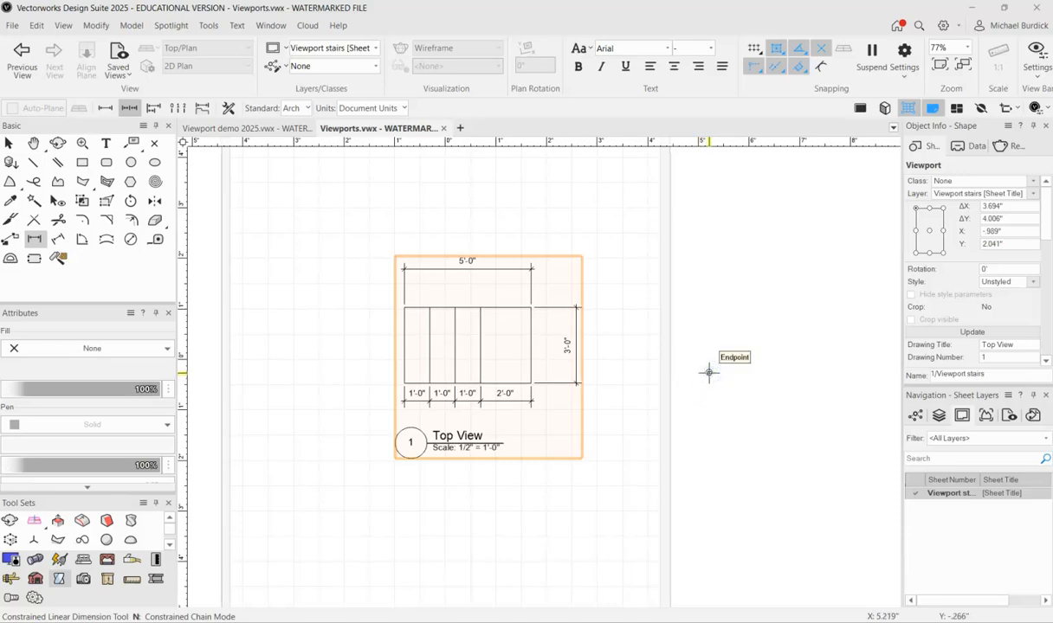
click(709, 373)
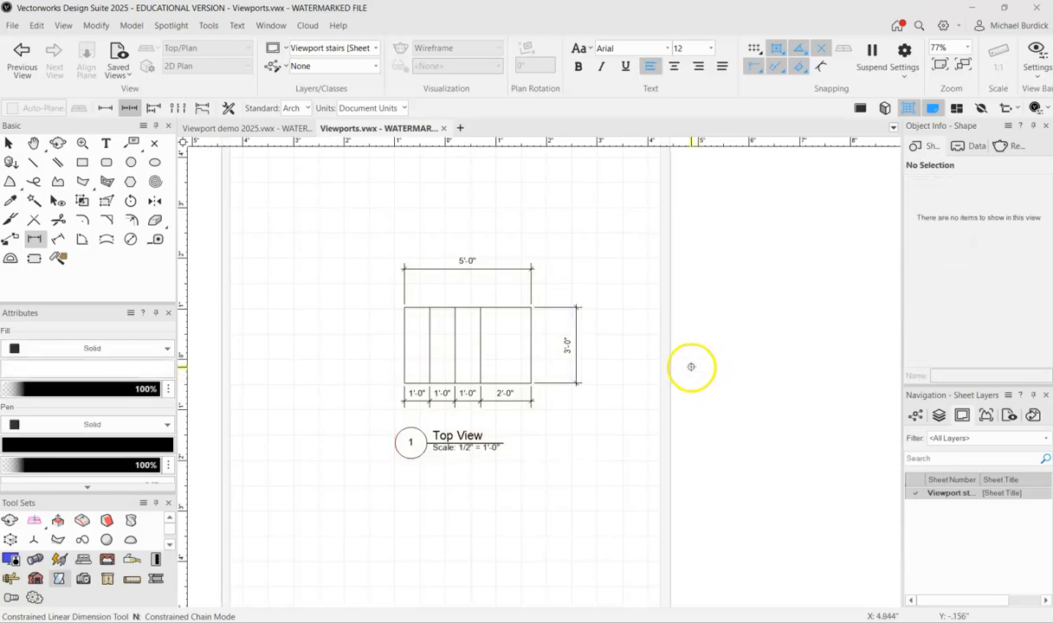
click(9, 143)
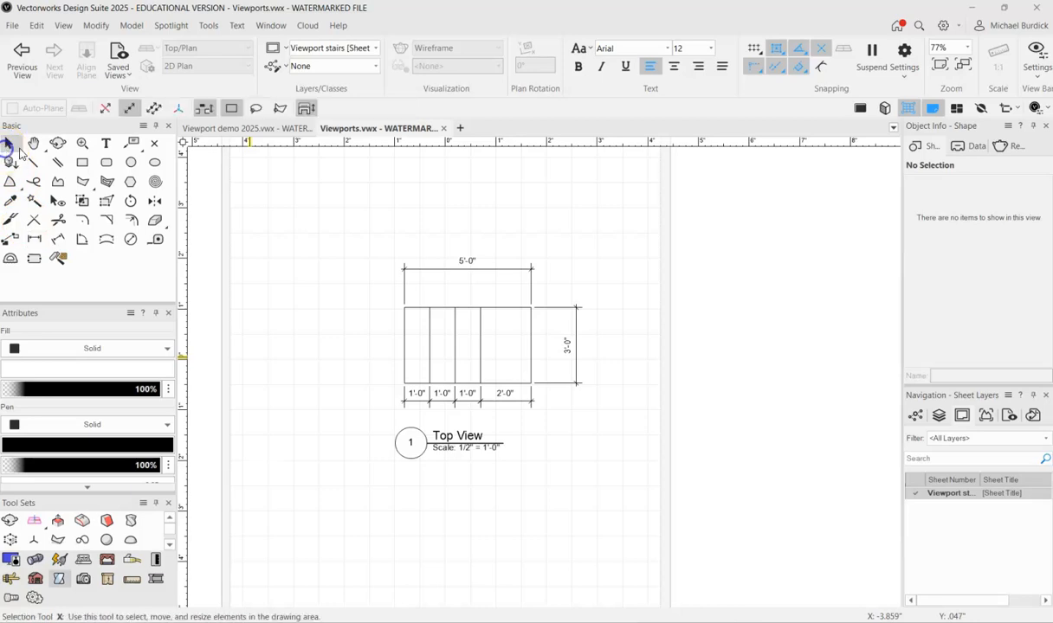
click(446, 380)
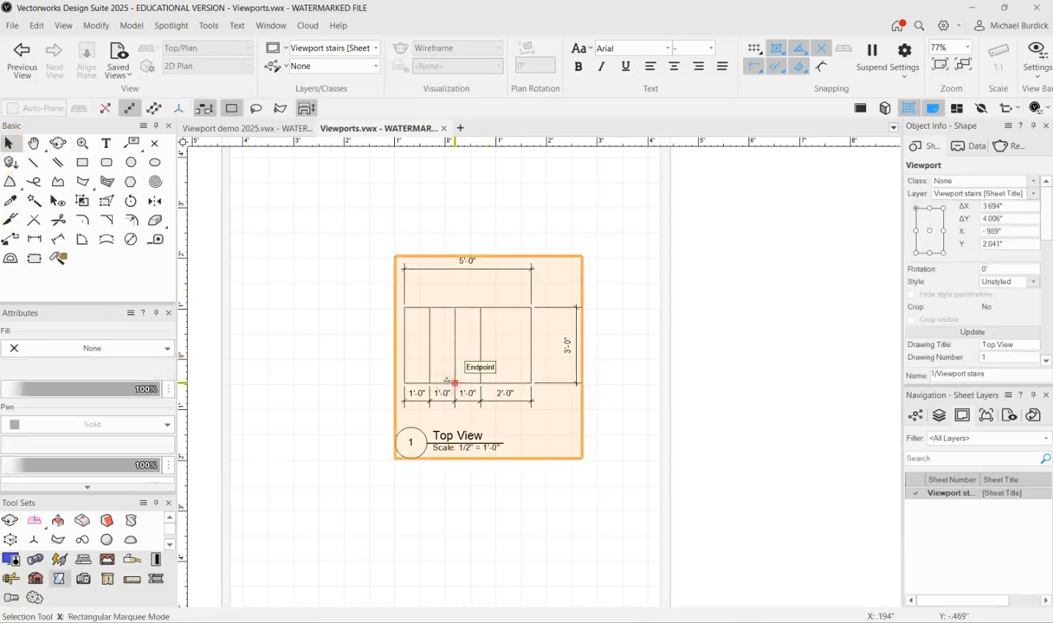
click(454, 374)
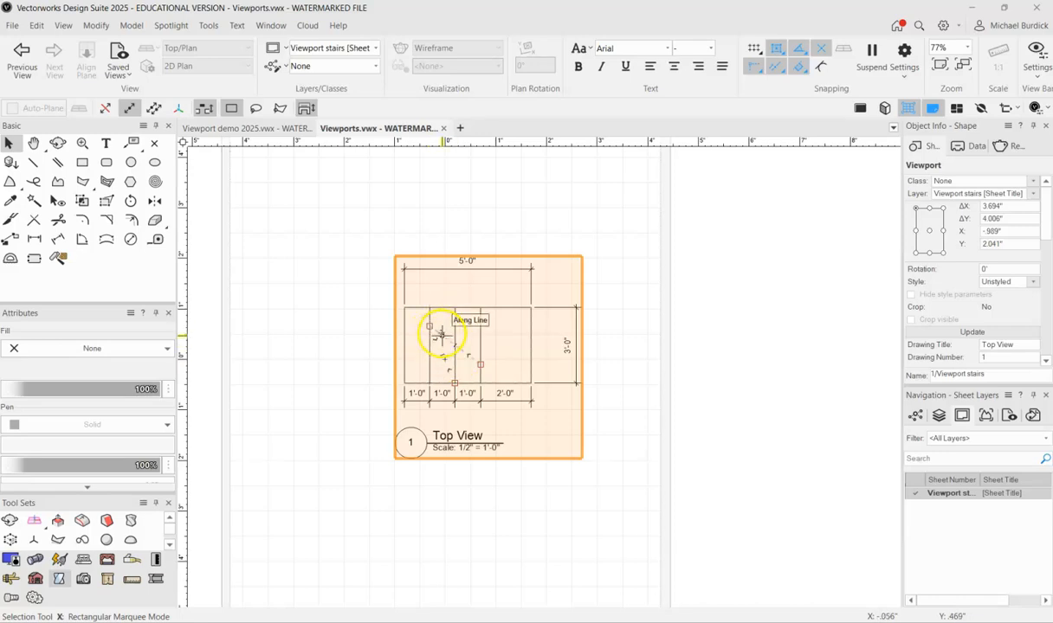
click(303, 219)
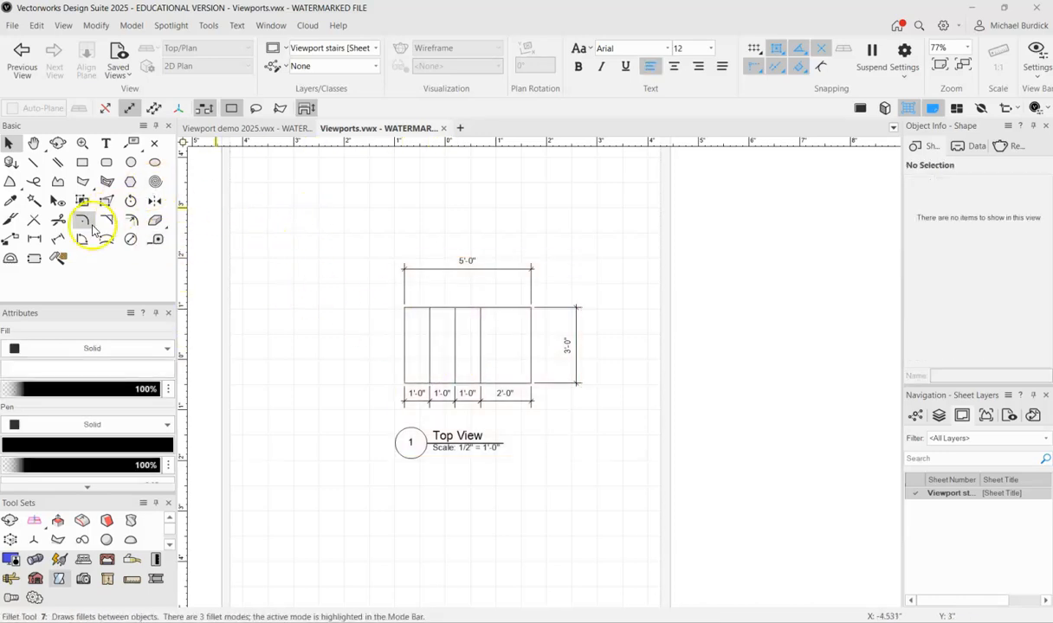
Try to dimension the stair's overall length directly on the sheet layer, outside the viewport's annotations.
click(36, 239)
click(403, 308)
click(533, 305)
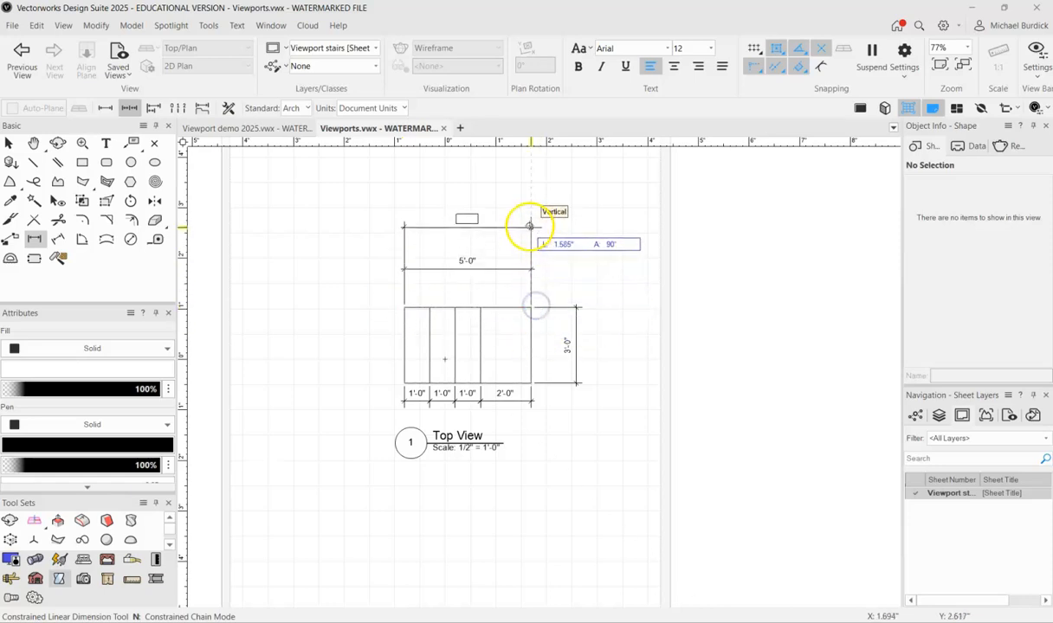
click(529, 227)
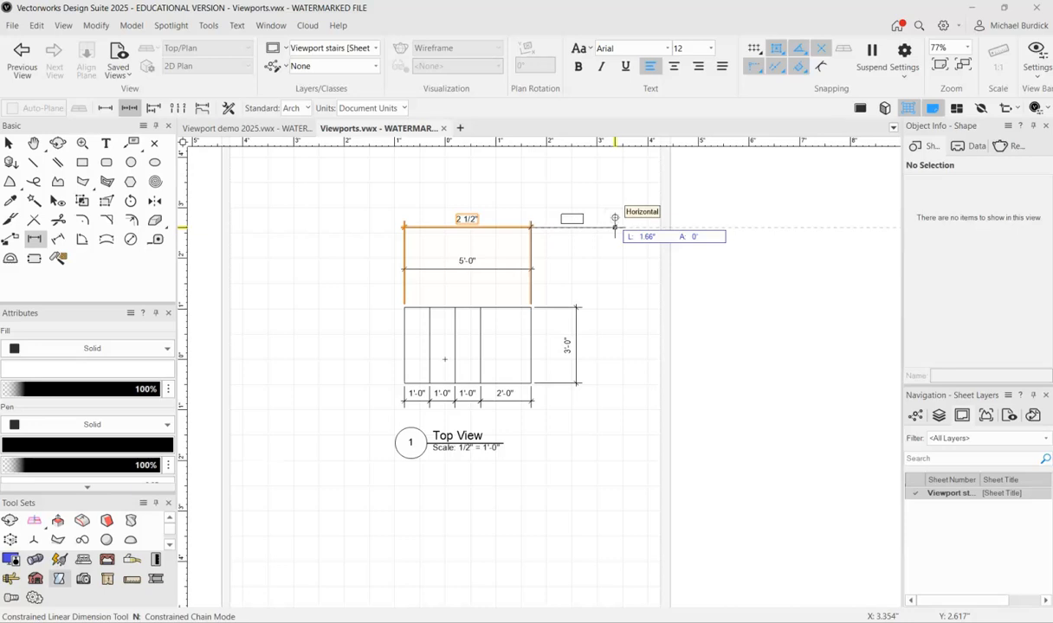
key(Escape)
scroll(566, 341, down, 4)
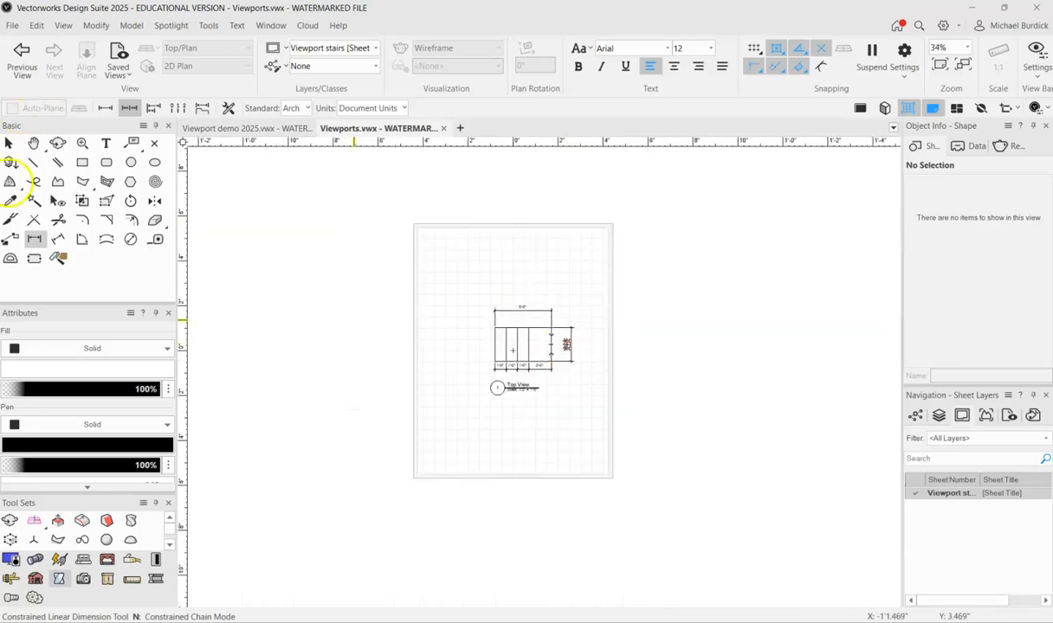
click(11, 144)
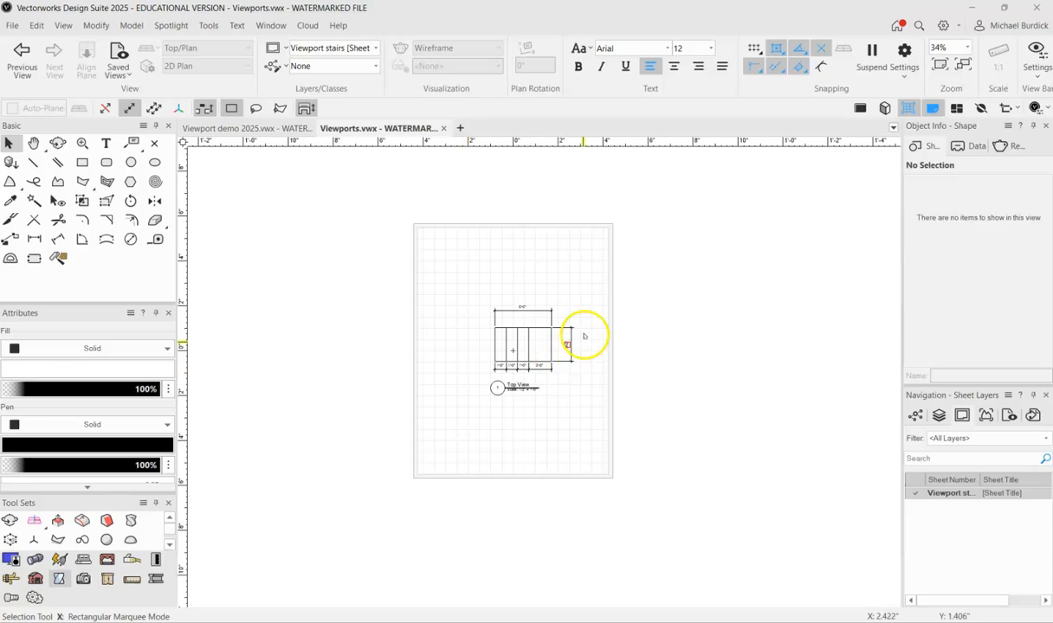
scroll(641, 297, up, 2)
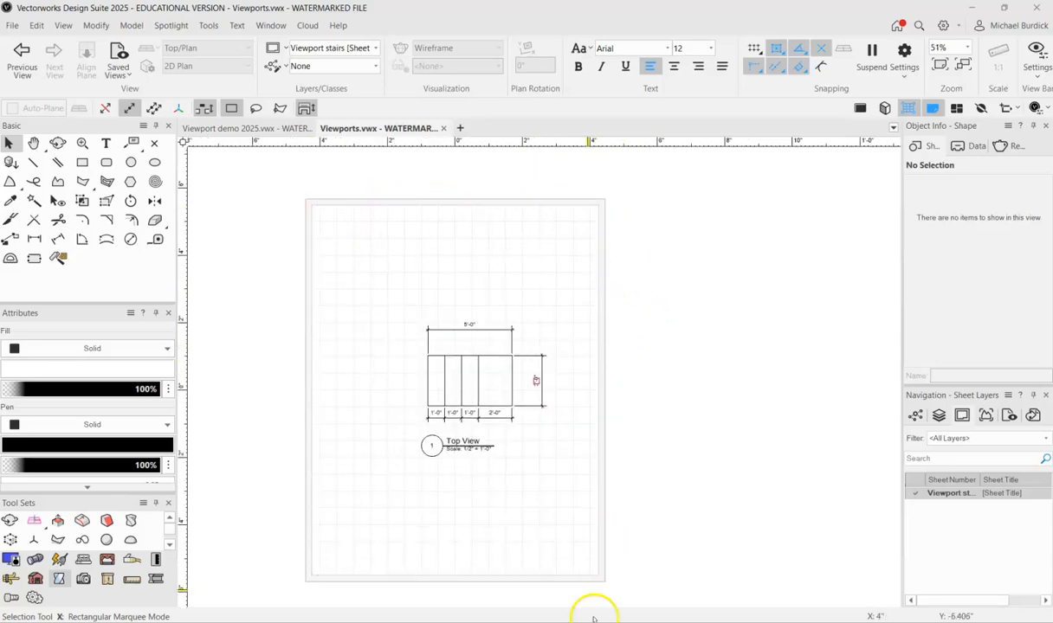
Try to dimension the stair's width beside the lowest step directly on the sheet layer, and remove that dimension.
click(34, 239)
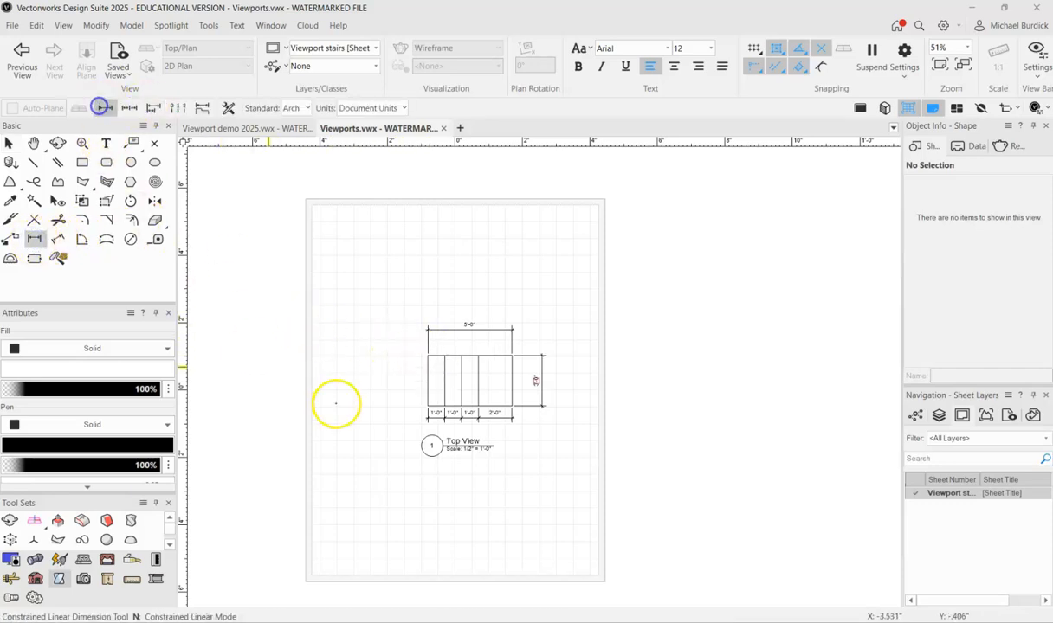
click(428, 355)
click(425, 406)
click(382, 404)
scroll(407, 424, up, 3)
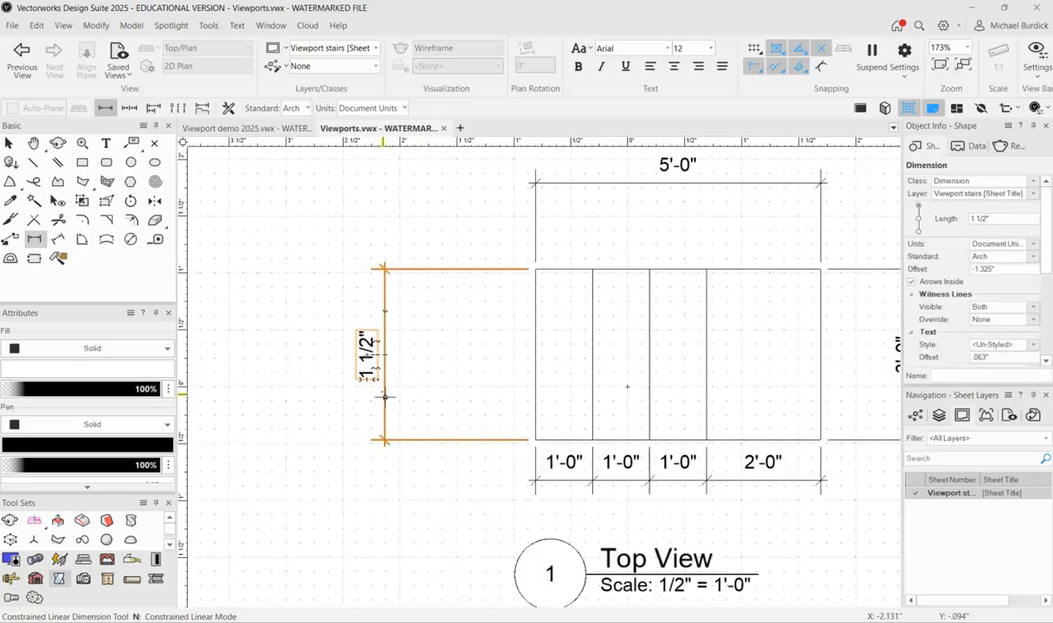
scroll(266, 355, down, 1)
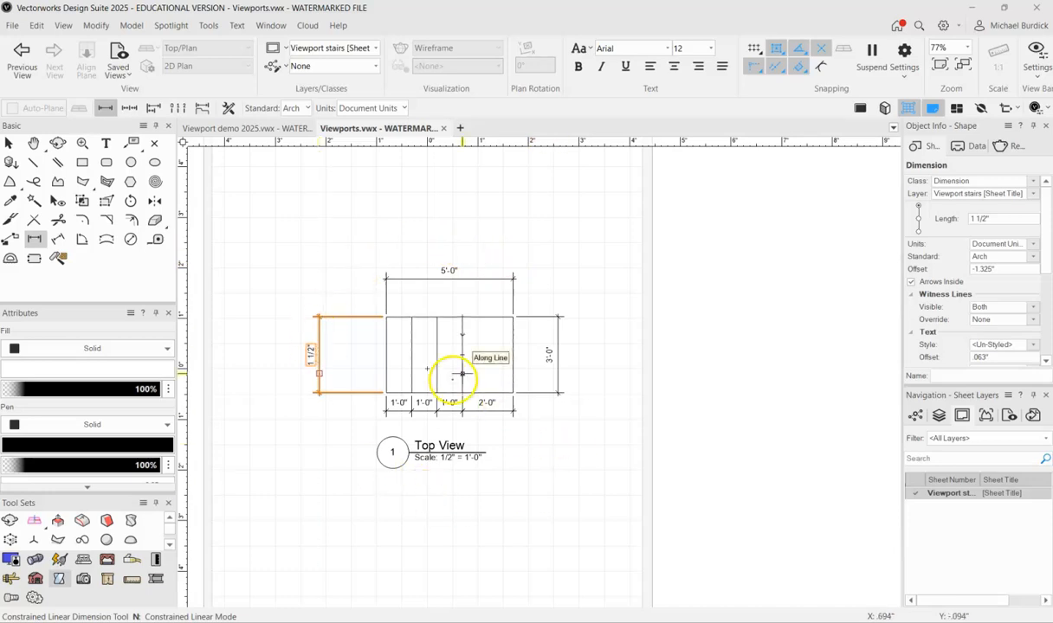
key(Escape)
click(9, 144)
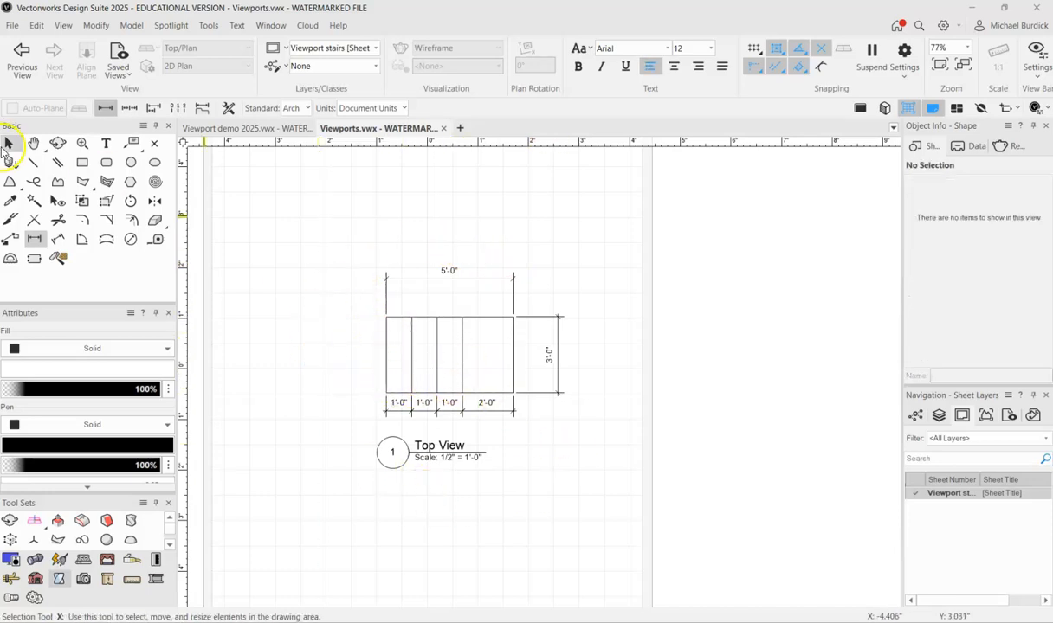
Open the Top View viewport's annotations for editing.
double_click(418, 322)
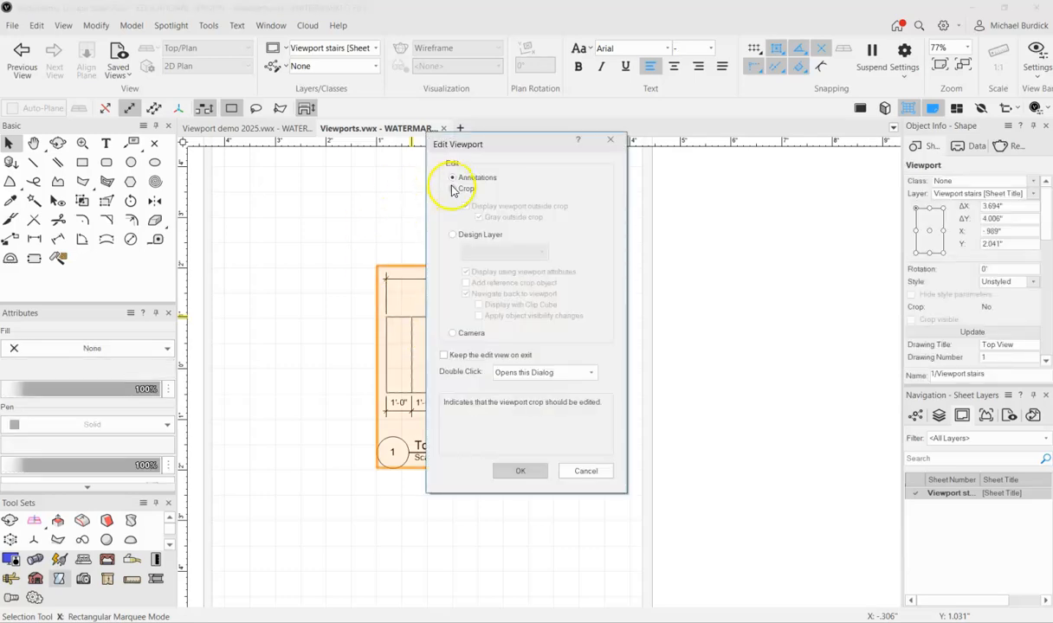
click(520, 473)
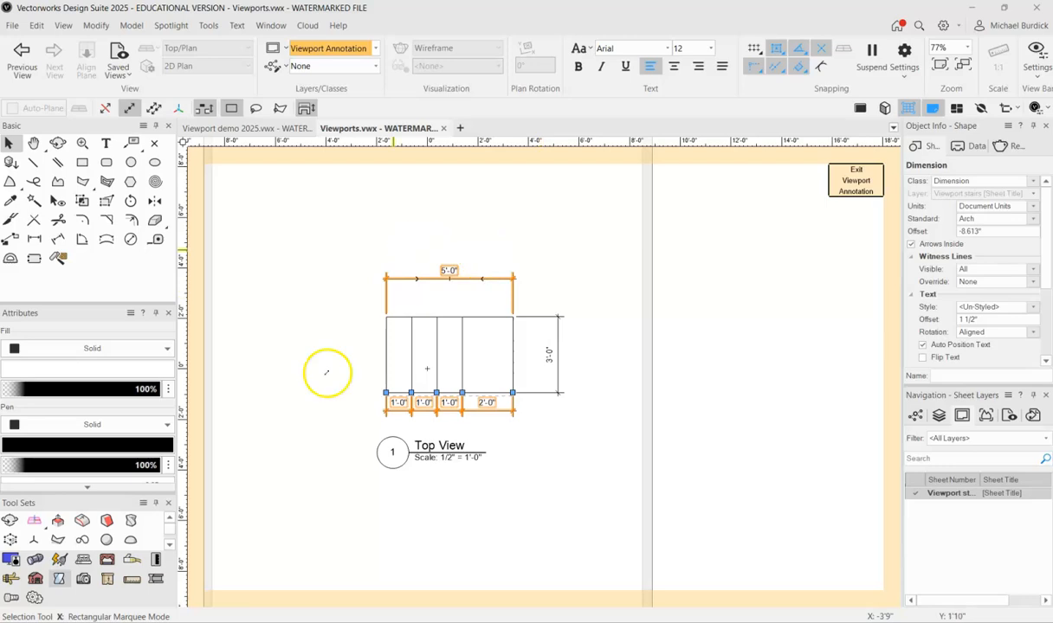
scroll(701, 403, down, 3)
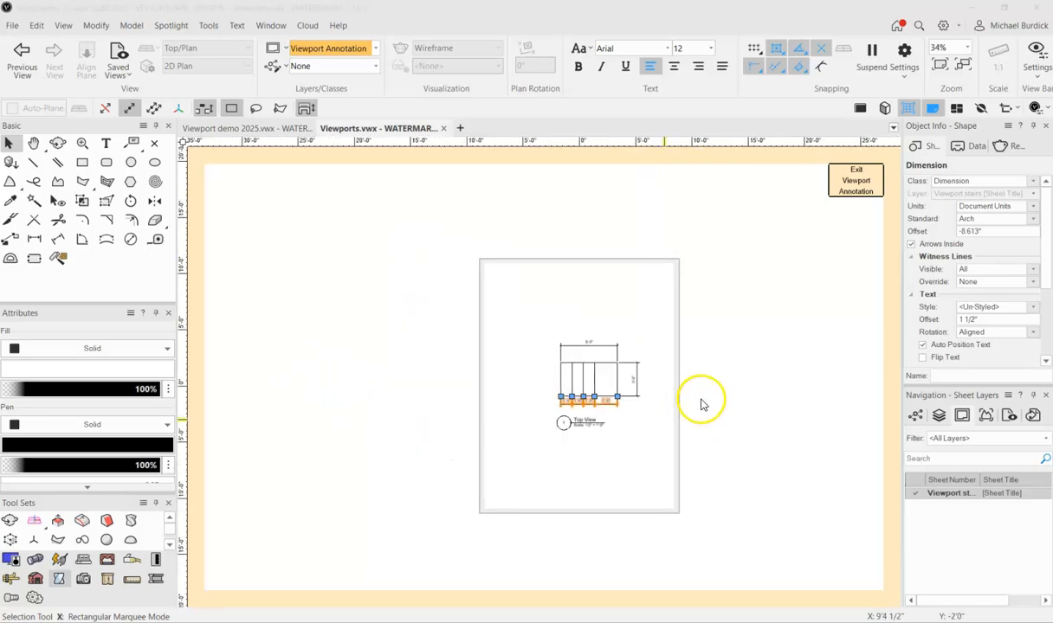
scroll(592, 405, up, 5)
Try a constrained linear dimension of the stair's width beside the lowest step within the viewport annotations, and delete it.
click(35, 239)
click(482, 274)
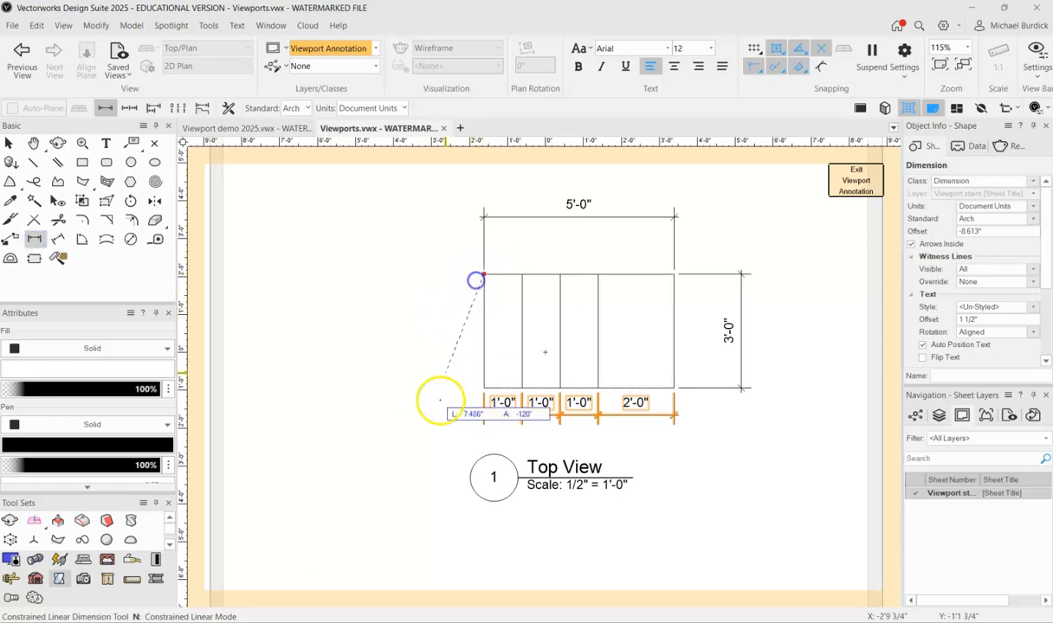
click(443, 389)
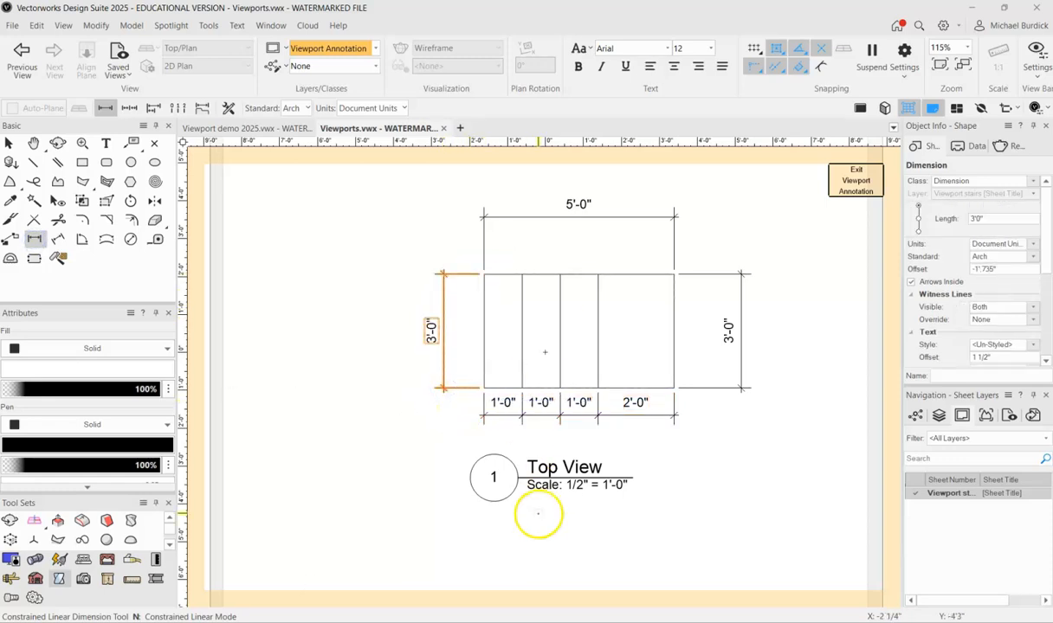
key(Delete)
Delete the chain, width and overall length dimensions from the Top View annotations and exit viewport annotation editing.
key(x)
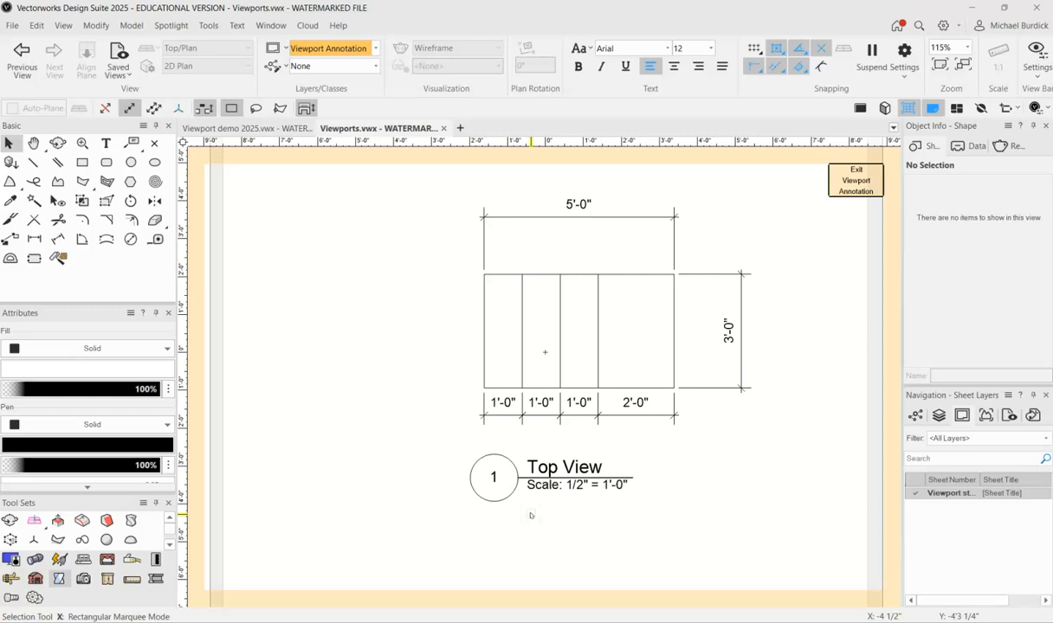
drag(447, 357, 724, 452)
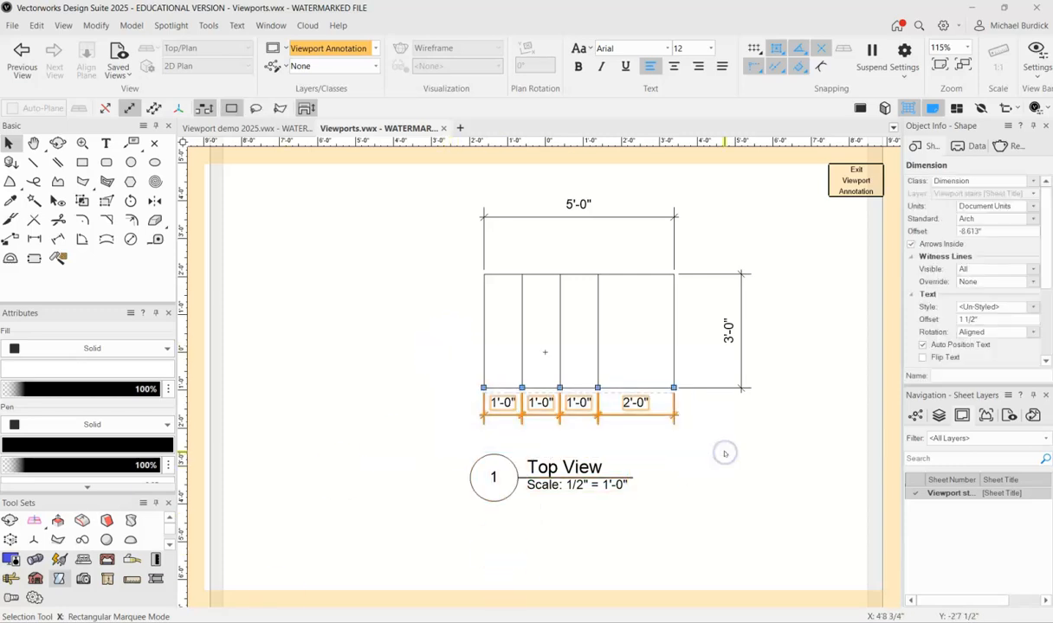
key(Delete)
click(740, 348)
key(Delete)
click(594, 217)
key(Delete)
click(841, 176)
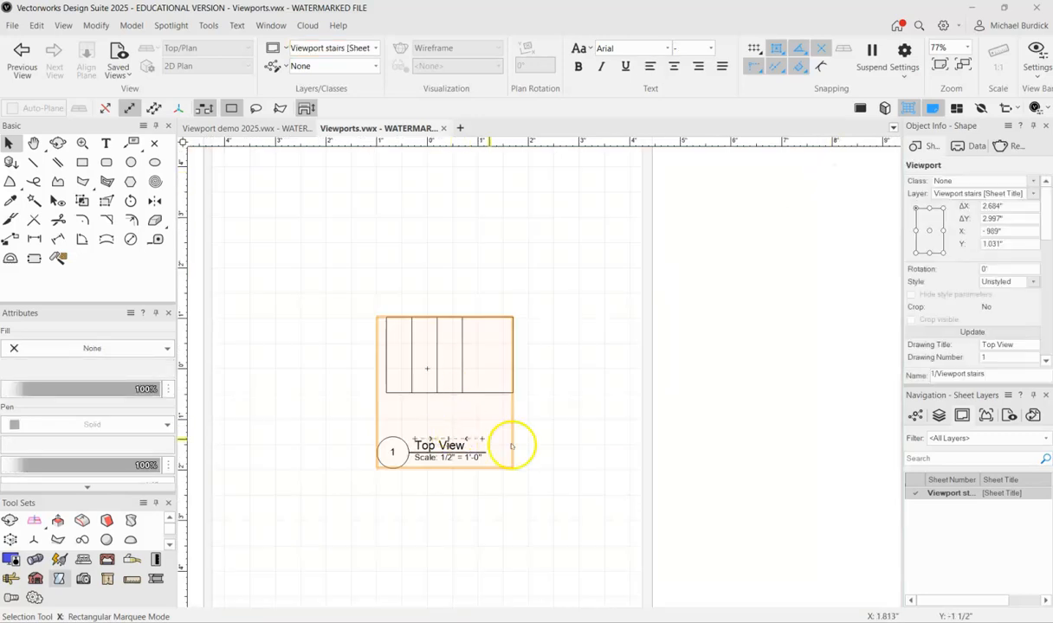
Clear the viewport selection and make Design Layer-1 the active layer.
click(565, 432)
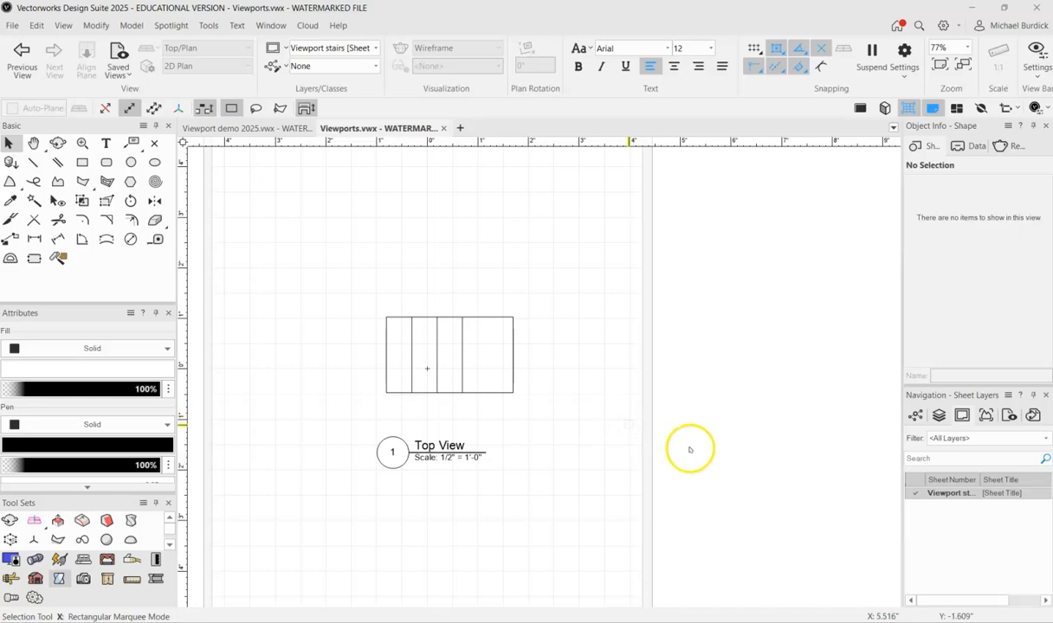
click(940, 416)
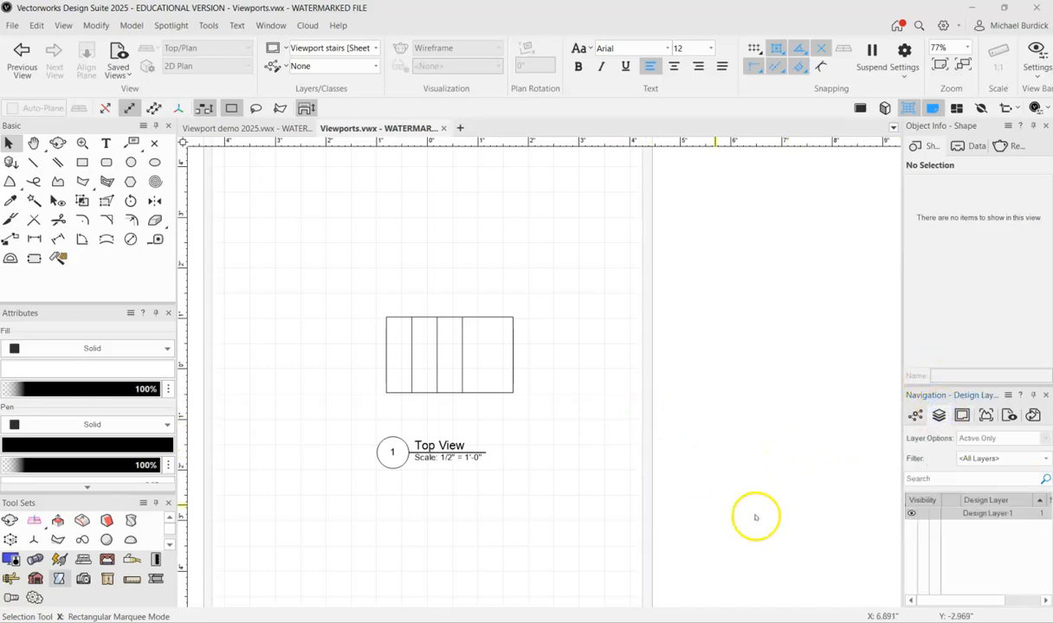
click(950, 515)
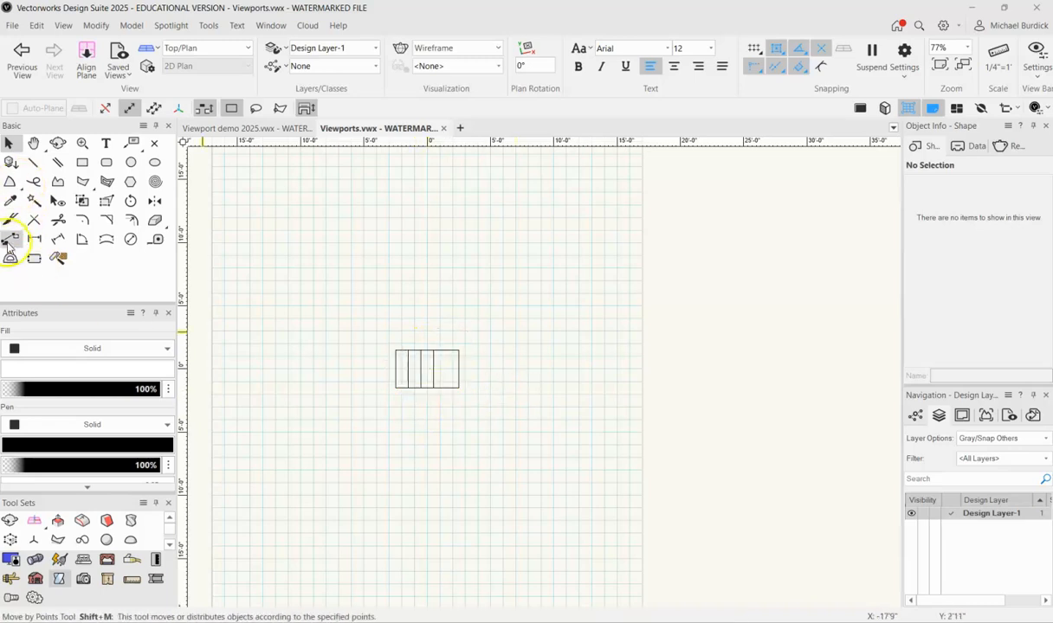
Try a constrained linear dimension of the stair's overall length above the model on the design layer, and delete it.
click(35, 239)
click(458, 350)
click(459, 330)
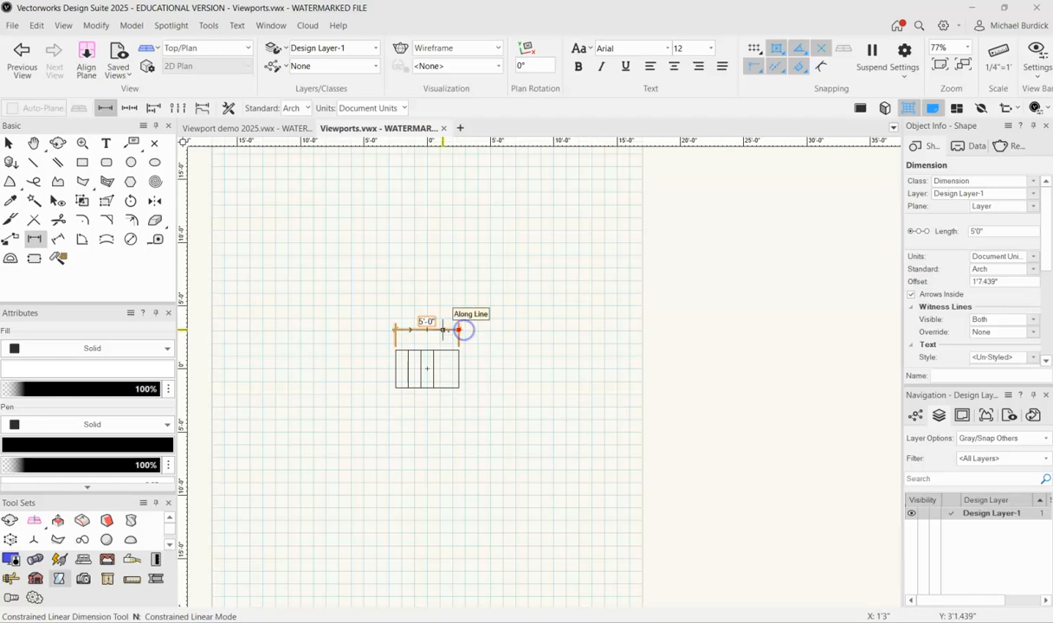
scroll(454, 330, up, 5)
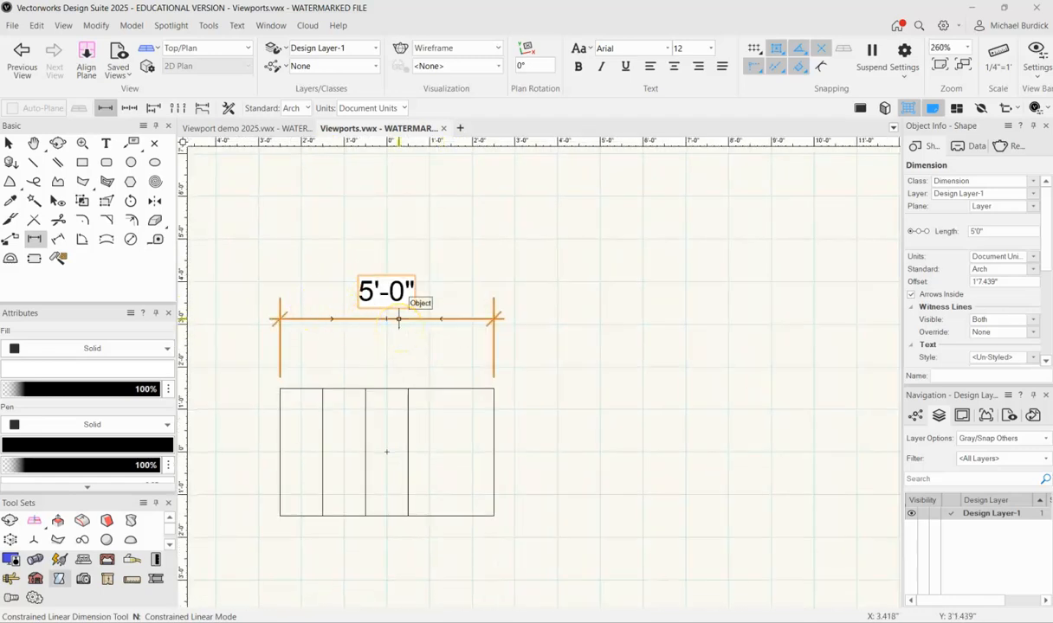
key(Delete)
scroll(444, 281, down, 2)
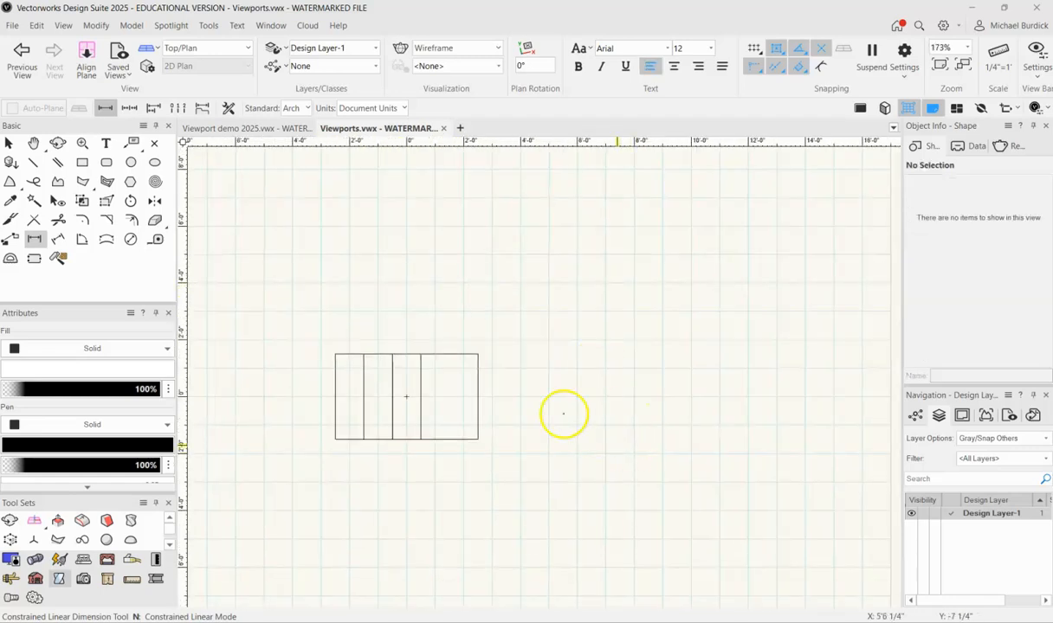
scroll(355, 359, down, 3)
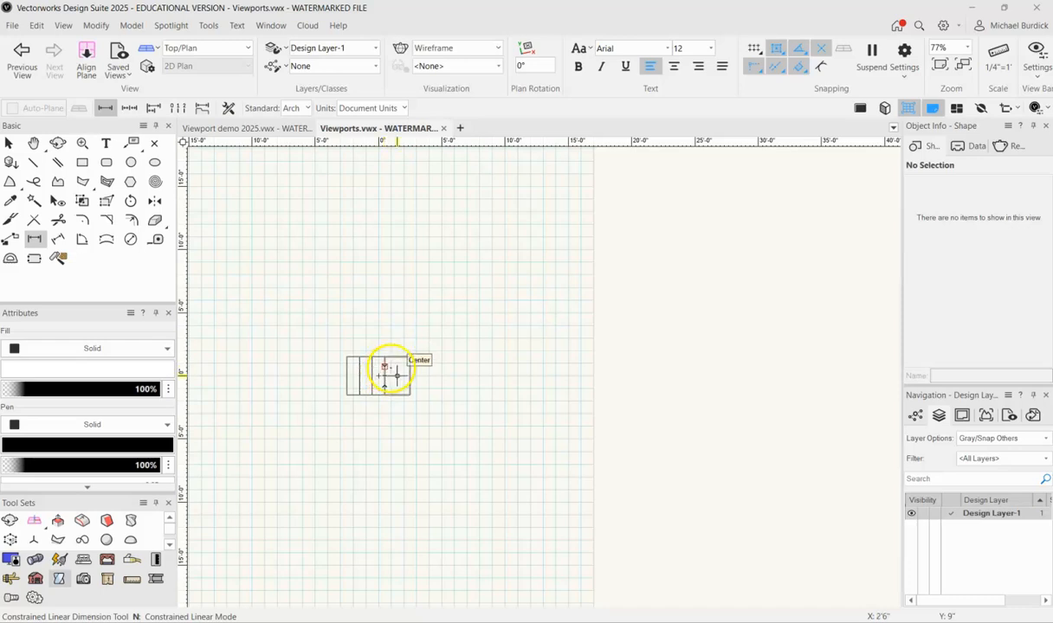
key(x)
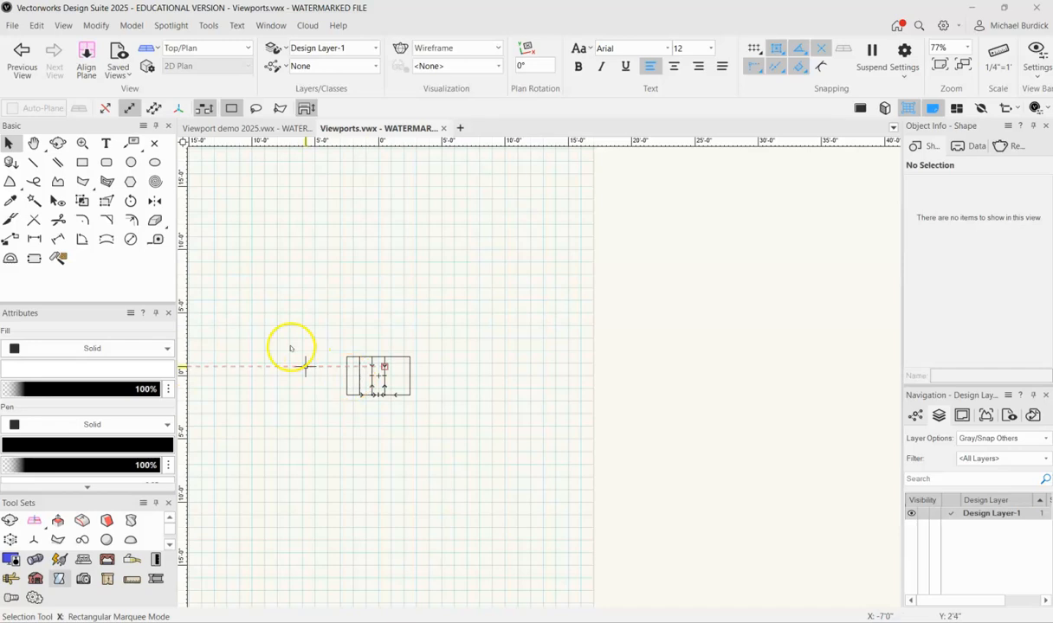
Create a second viewport on the Viewport stairs sheet layer at 1/2"=1'0" scale with the Front view.
click(71, 26)
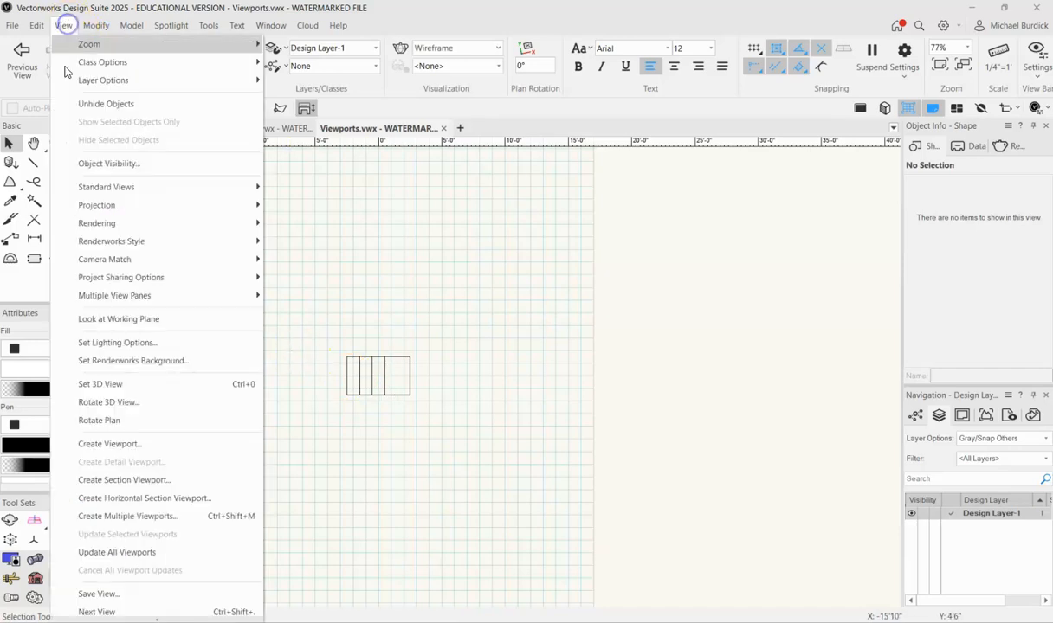
click(148, 444)
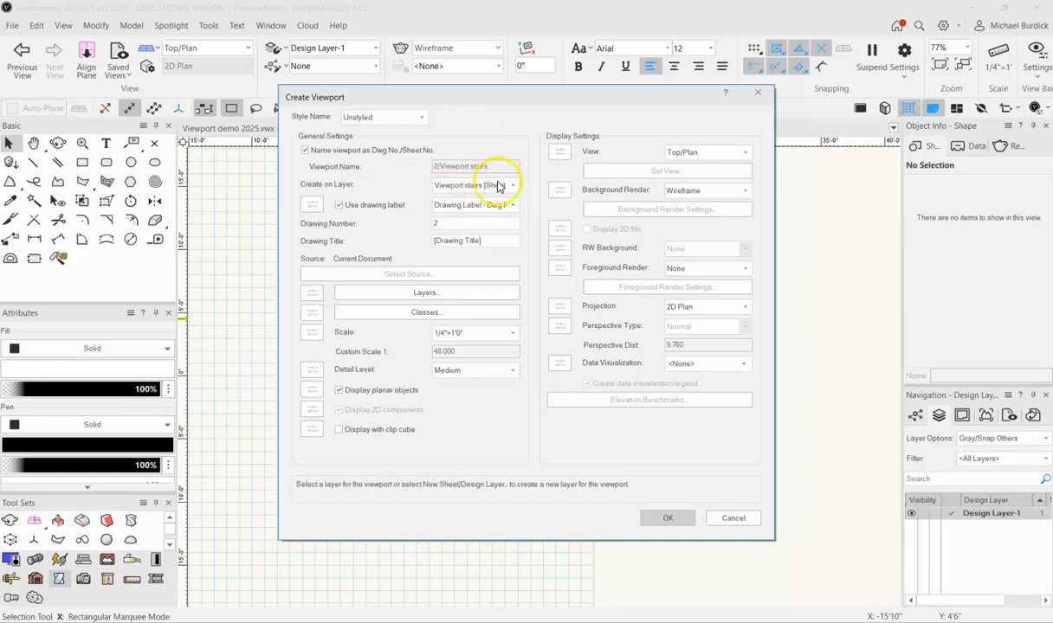
click(511, 333)
click(470, 376)
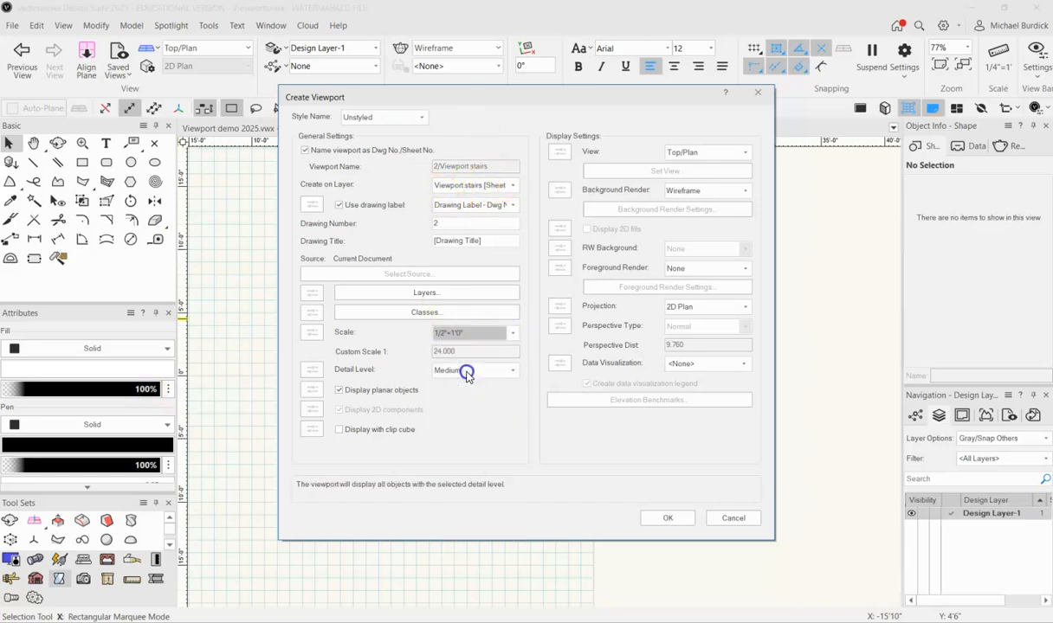
drag(743, 158, 692, 209)
click(681, 517)
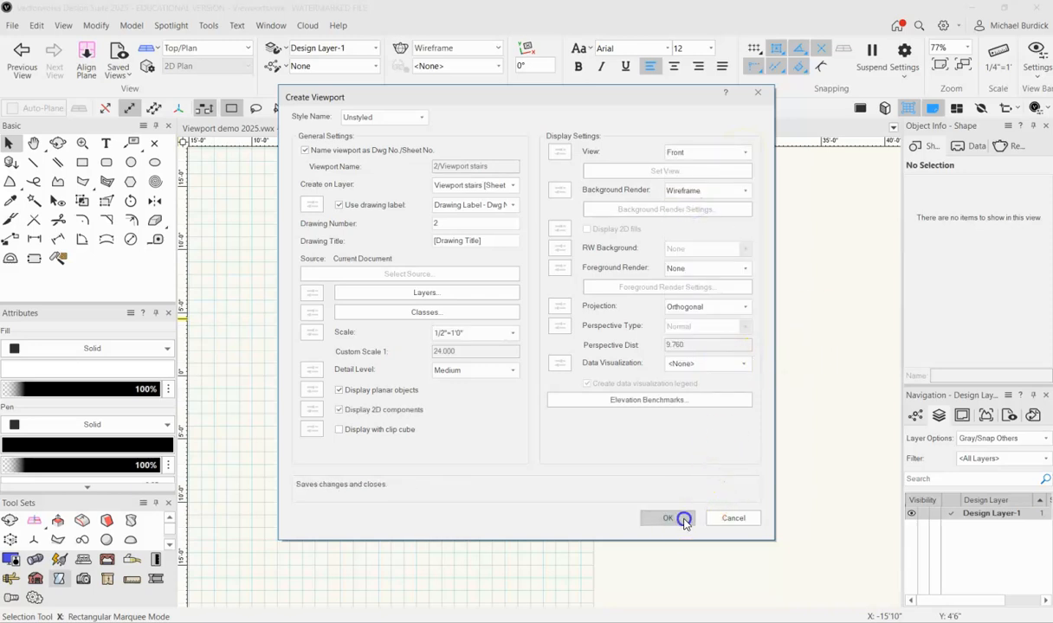
Move the Top View viewport off the new front-view viewport and align it directly beneath it on the sheet.
drag(344, 445, 533, 461)
click(392, 347)
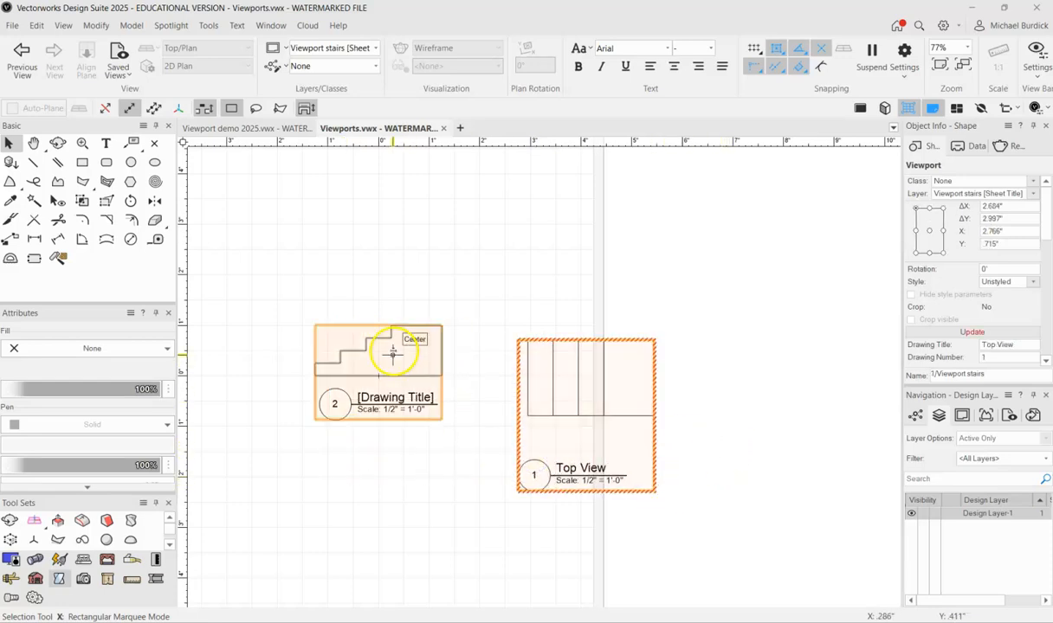
click(432, 265)
click(655, 378)
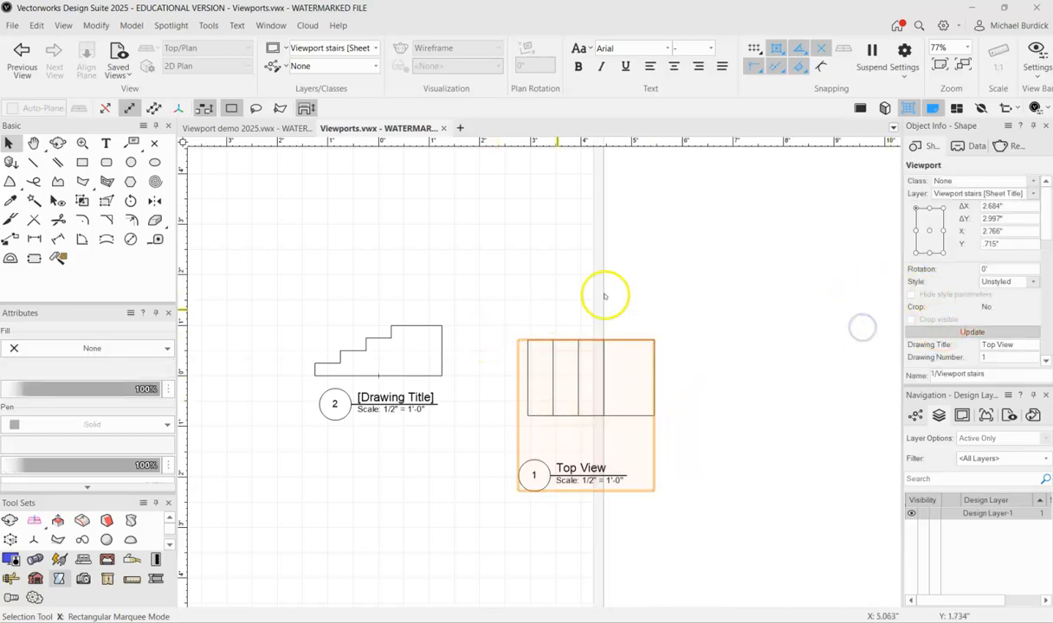
mouse_move(577, 338)
mouse_down()
mouse_move(437, 372)
mouse_move(364, 435)
mouse_up()
drag(440, 432, 419, 394)
scroll(412, 294, down, 3)
click(472, 420)
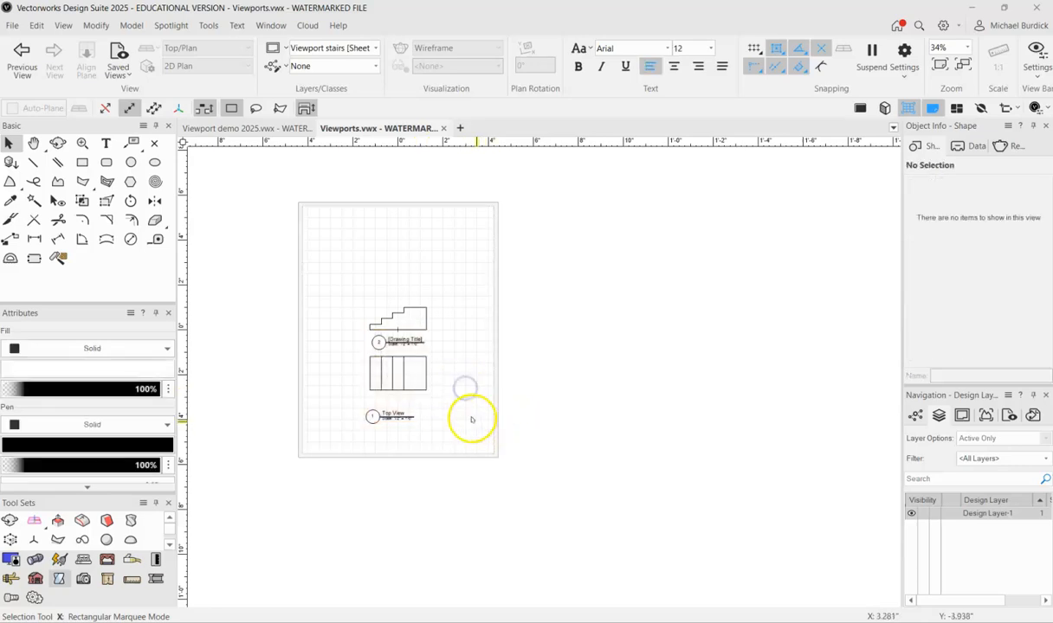
Duplicate the front-view viewport straight above the original on the sheet.
scroll(464, 377, up, 2)
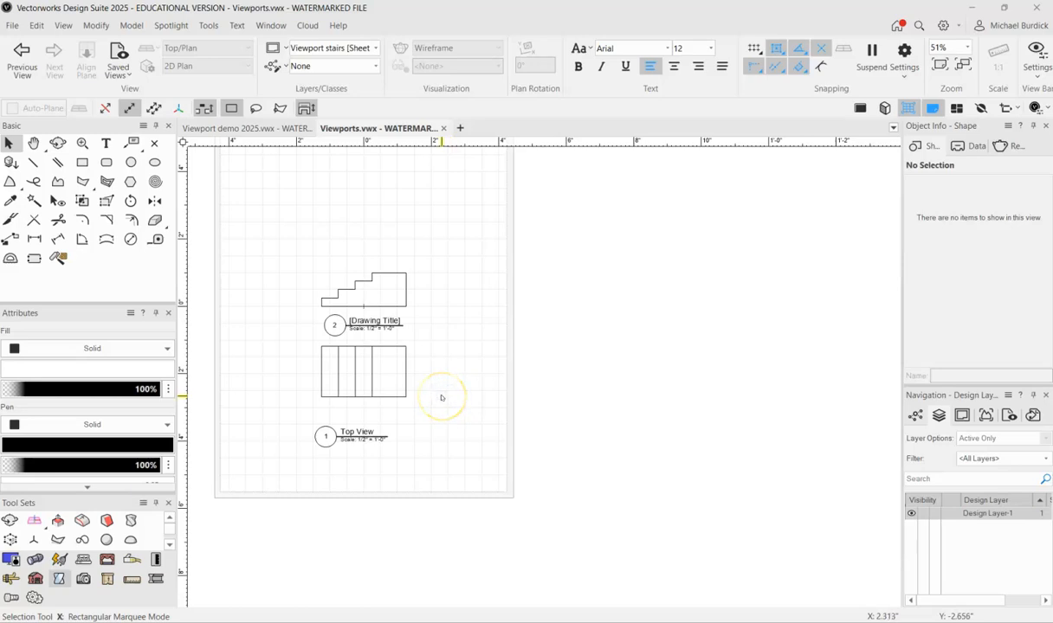
scroll(474, 331, down, 2)
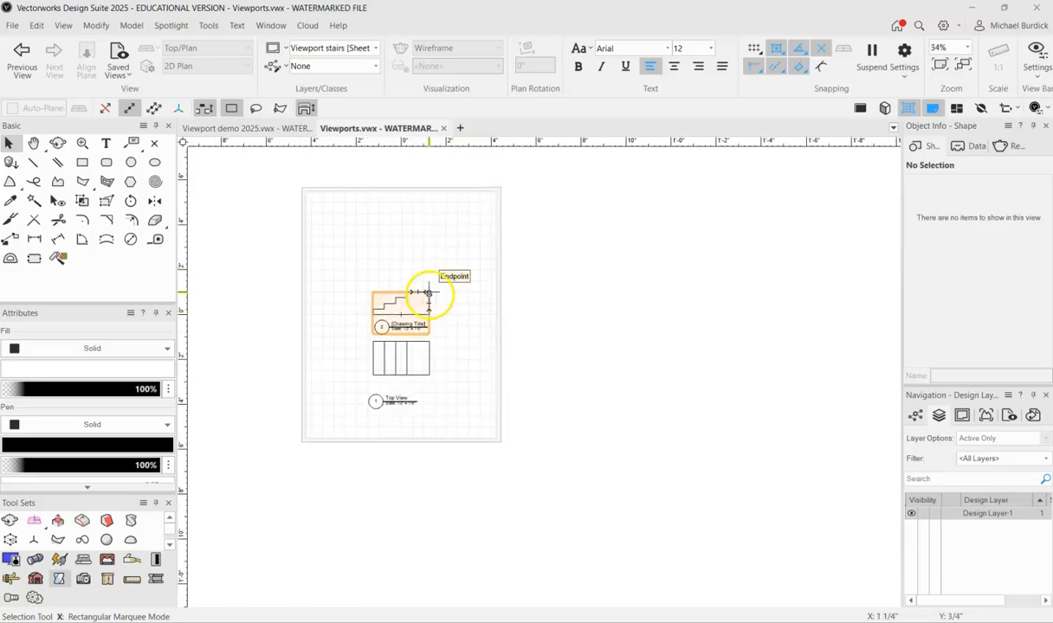
drag(429, 295, 429, 232)
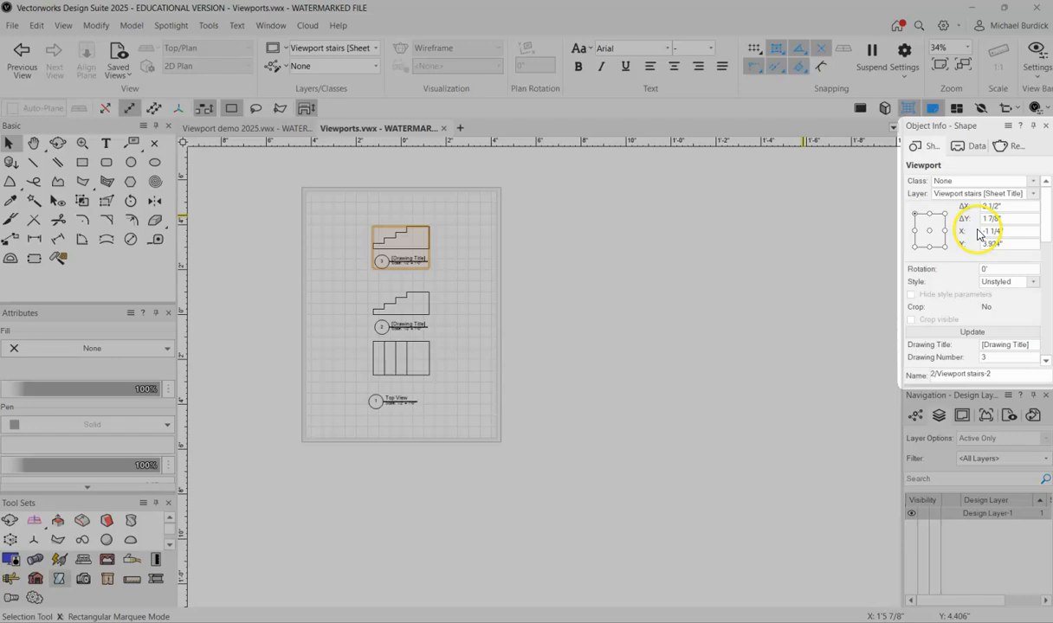
Set the view of the uppermost viewport copy to Right and deselect it.
scroll(978, 294, down, 5)
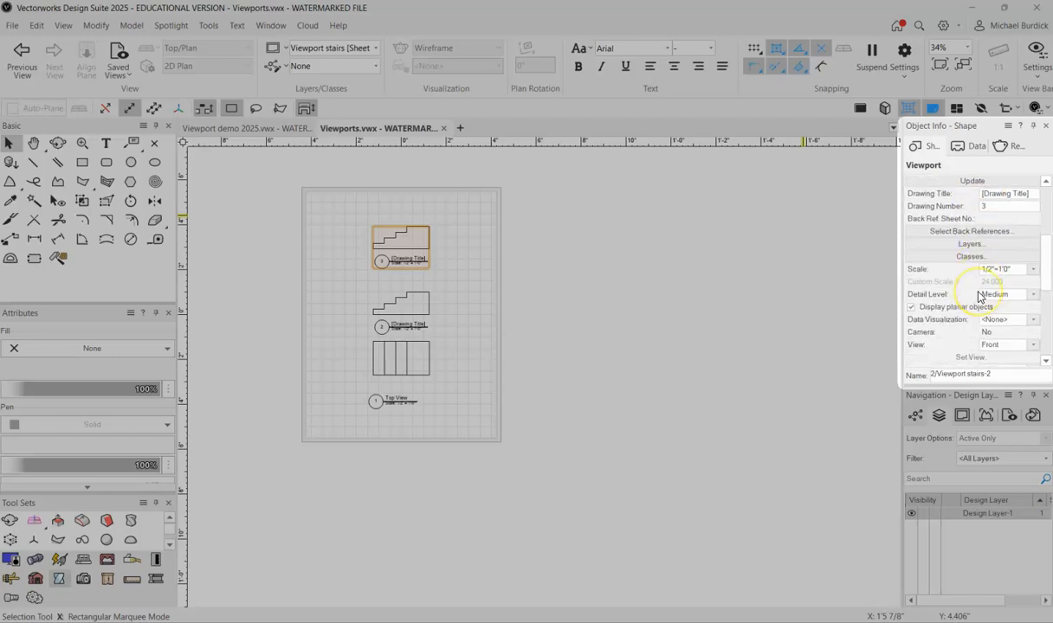
scroll(979, 296, down, 1)
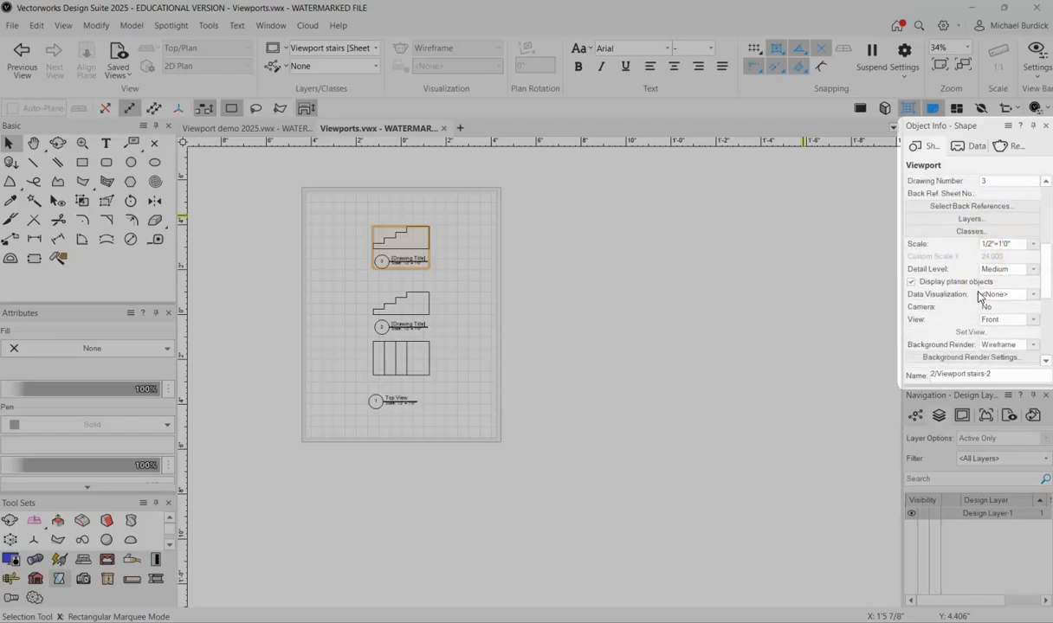
click(1030, 320)
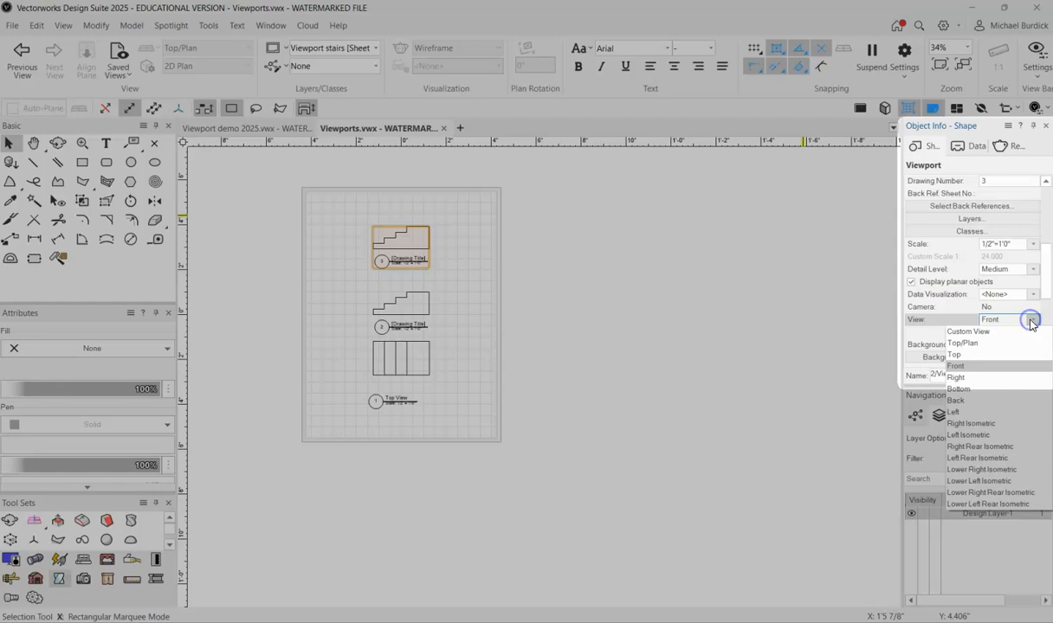
click(956, 377)
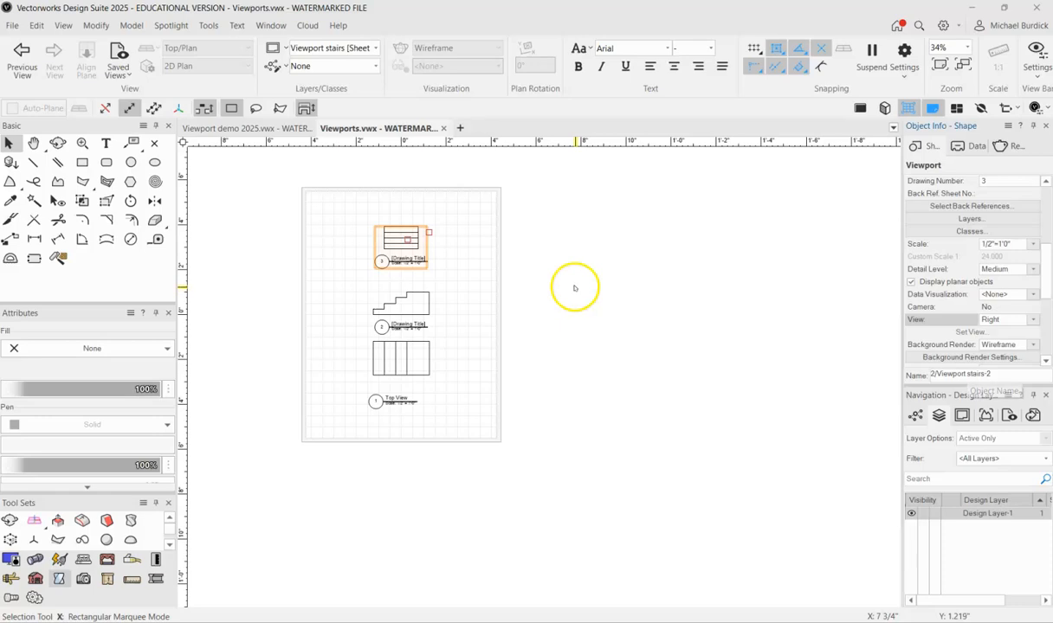
click(575, 286)
scroll(405, 235, up, 3)
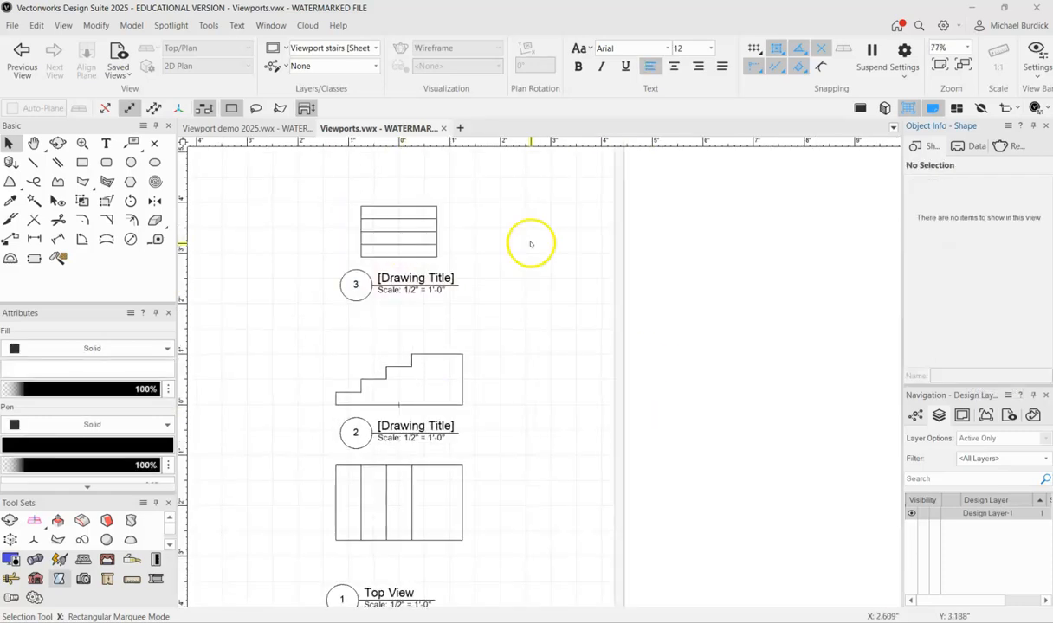
Move the right-view viewport beside the front-view viewport, level with it, and deselect it.
mouse_move(357, 204)
mouse_down()
mouse_move(489, 346)
mouse_move(461, 353)
mouse_move(527, 352)
mouse_up()
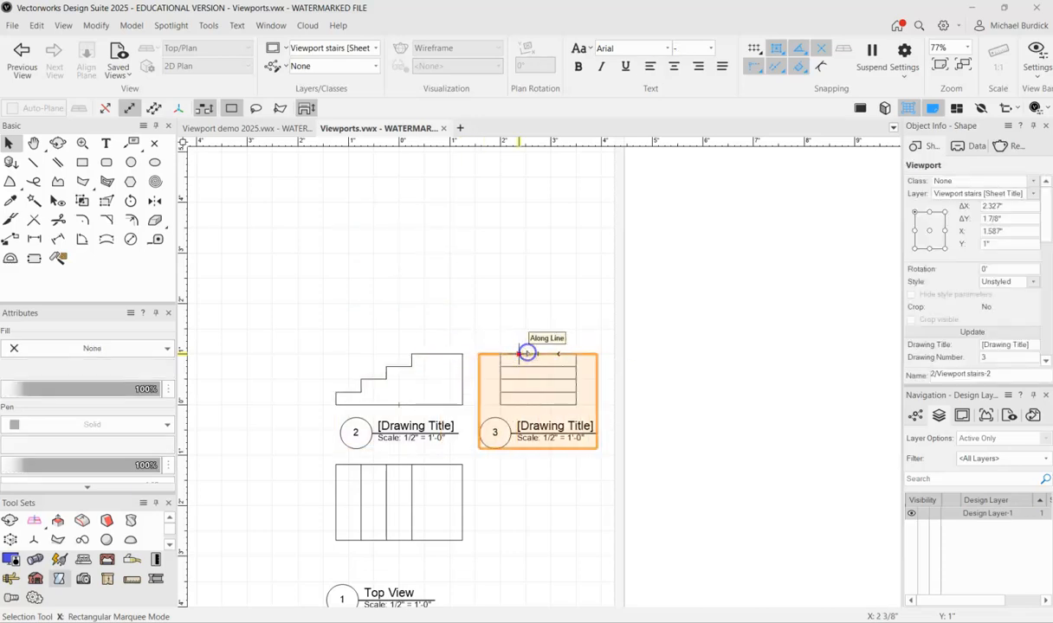
click(707, 303)
scroll(707, 303, down, 1)
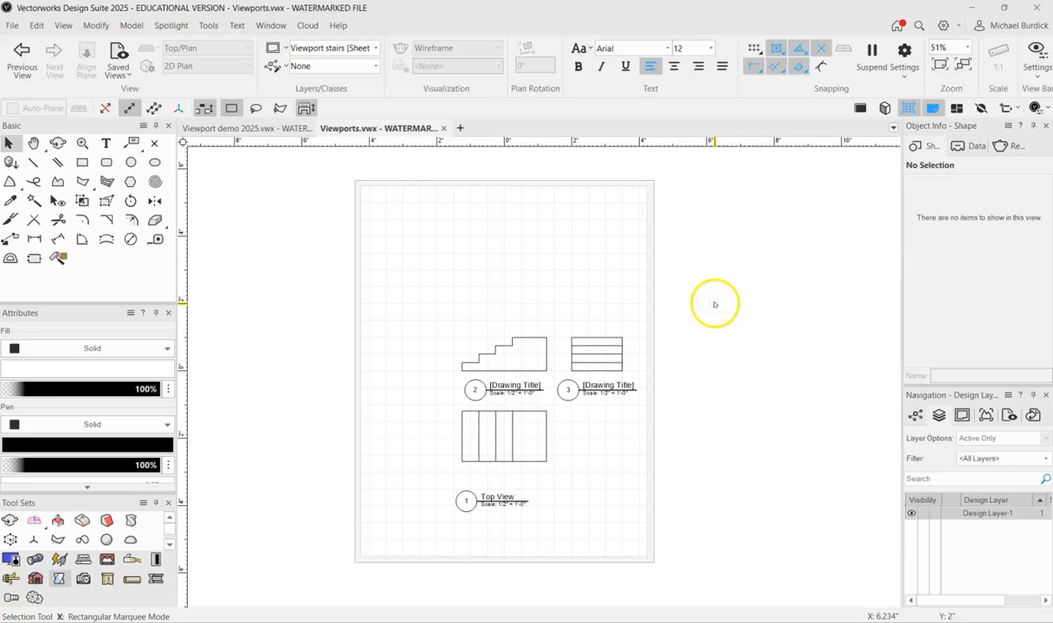
Shift all three viewports together up and to the left on the sheet, keeping their alignment.
drag(413, 280, 685, 530)
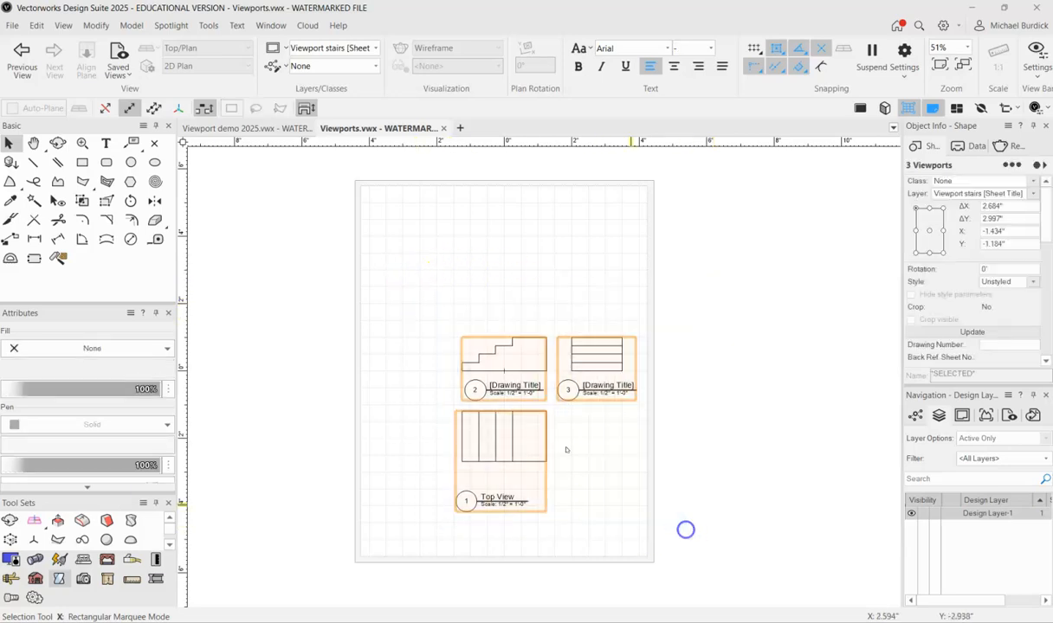
drag(511, 346, 473, 301)
click(601, 406)
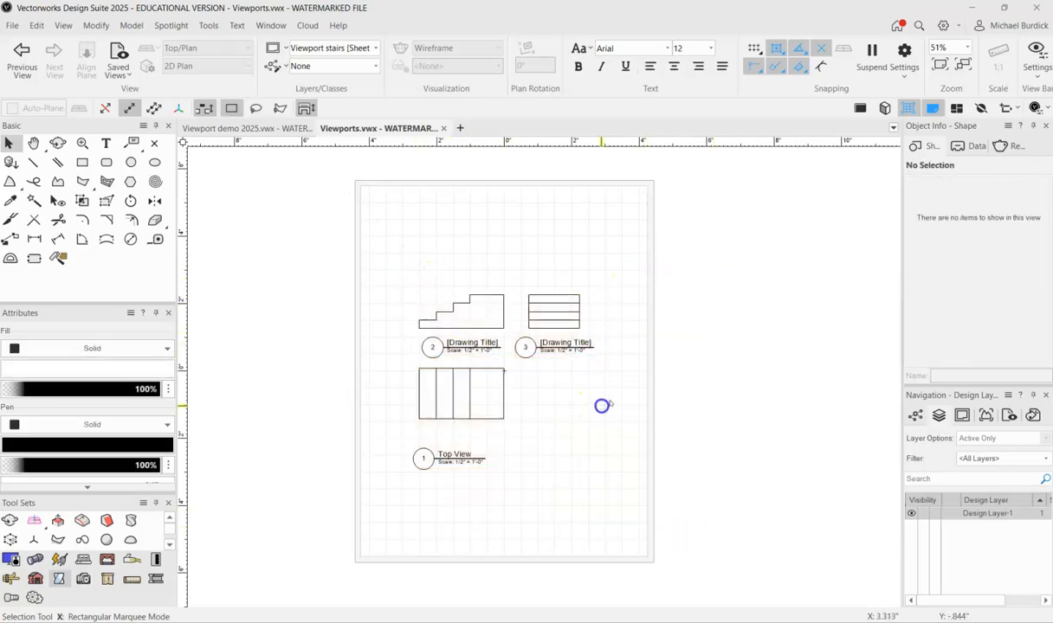
Duplicate the right-view viewport into the empty area below it and set the copy's view to Right Rear Isometric.
drag(572, 302, 584, 426)
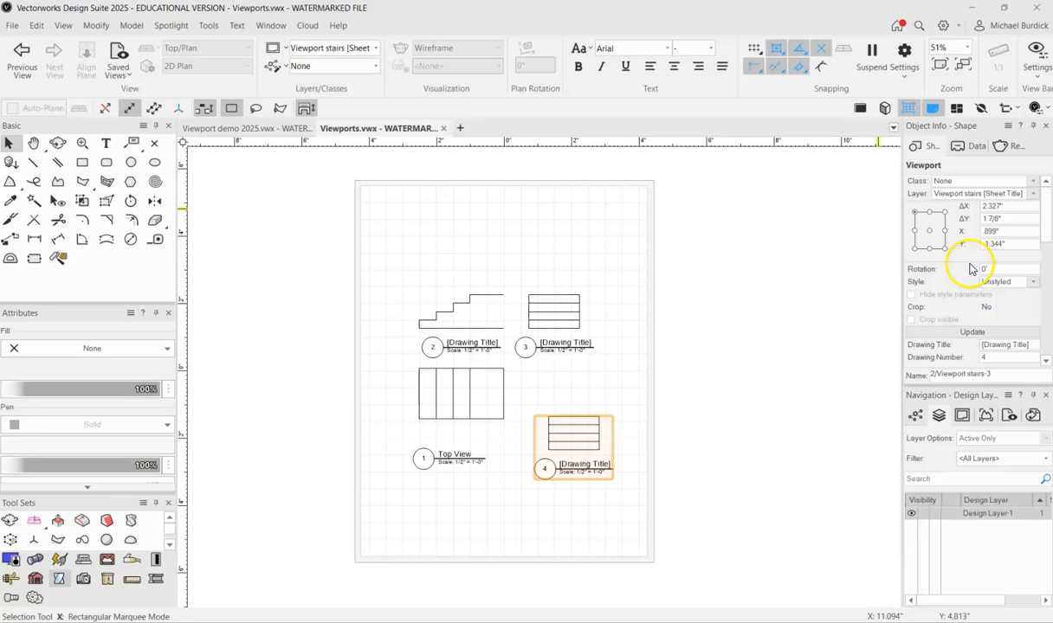
scroll(991, 223, down, 3)
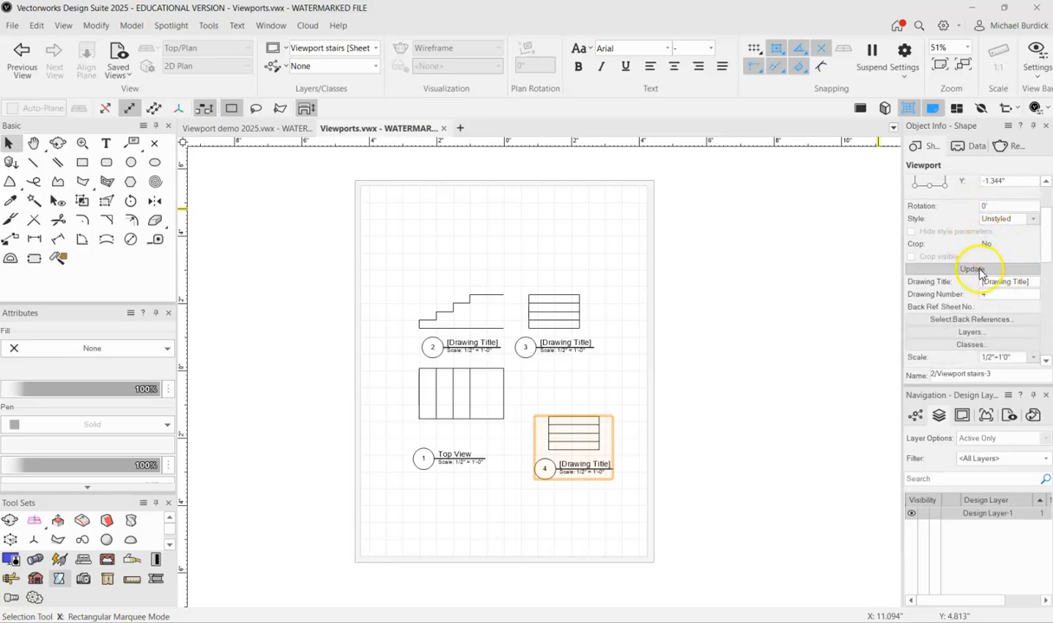
scroll(974, 275, down, 4)
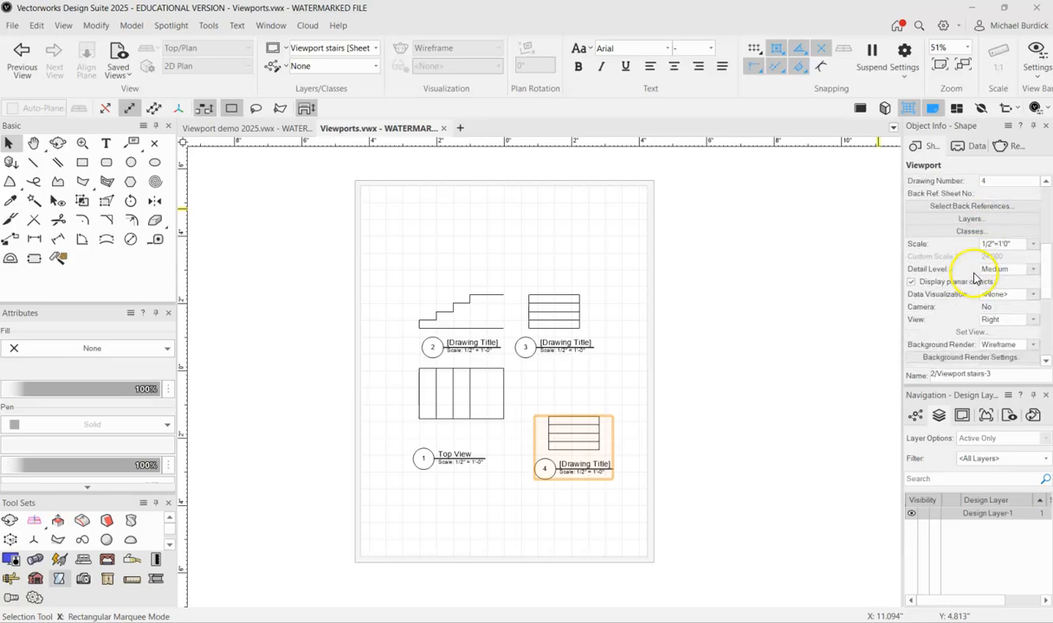
click(996, 319)
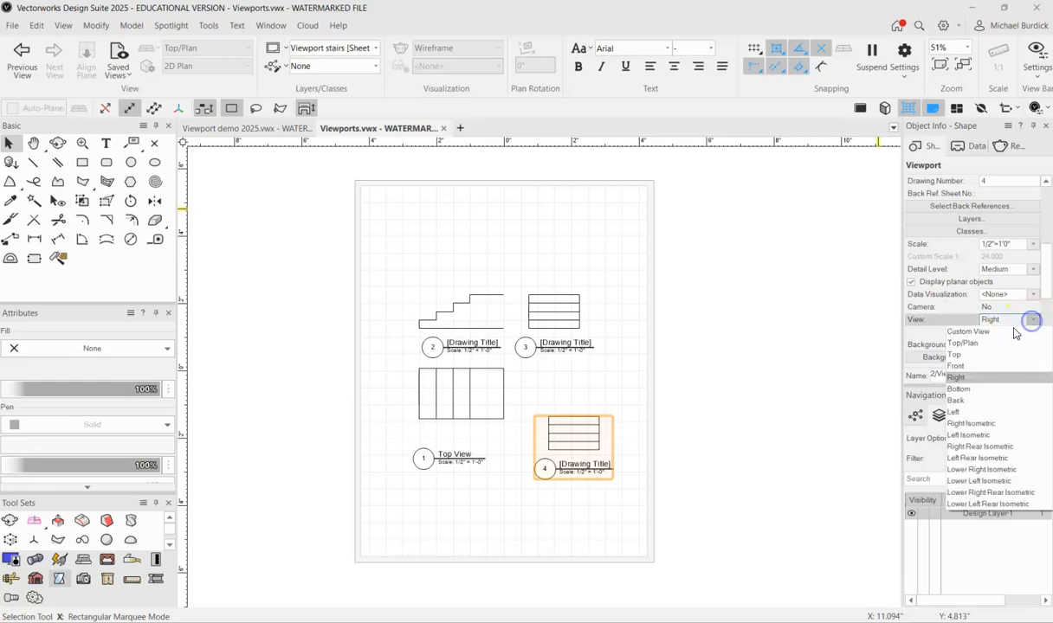
click(972, 448)
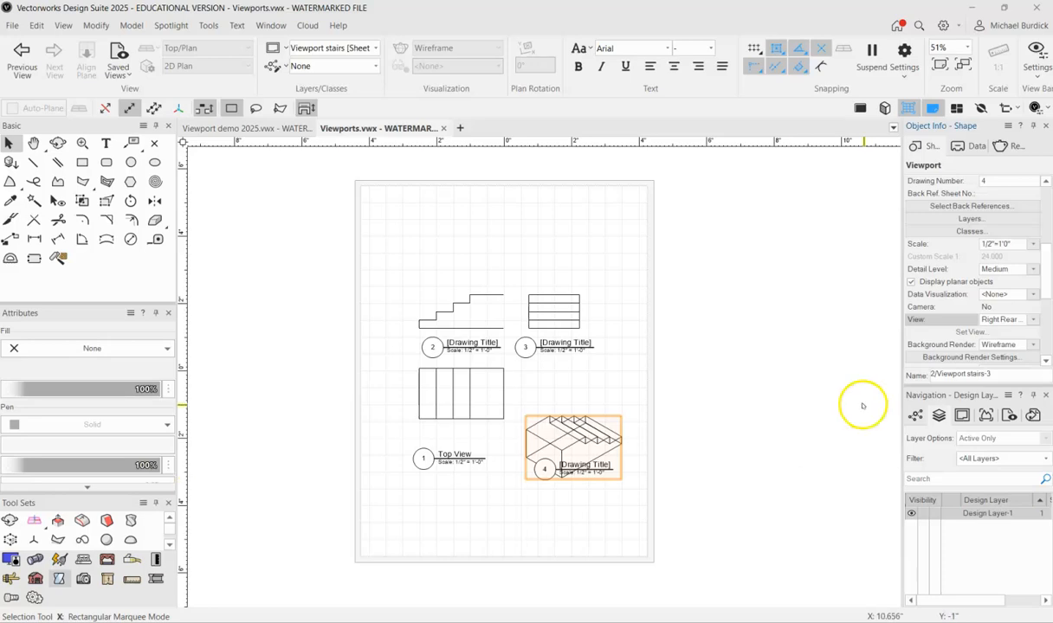
scroll(576, 482, up, 3)
click(578, 526)
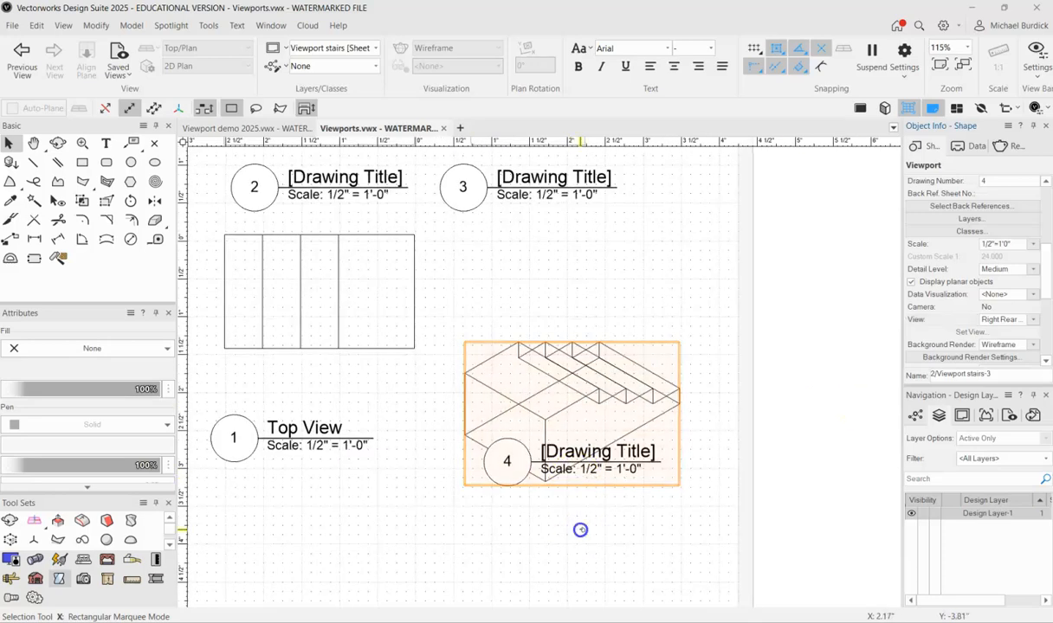
double_click(594, 425)
click(580, 471)
scroll(585, 430, down, 3)
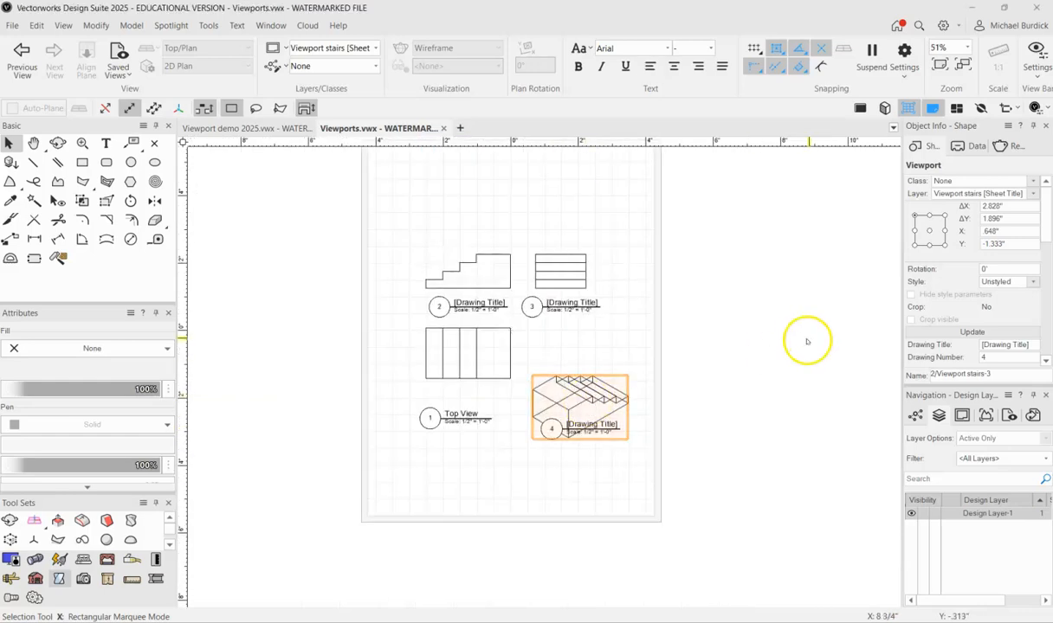
Set the isometric viewport's background render to Shaded, and update it after nudging it slightly upward on the sheet.
click(685, 398)
click(588, 377)
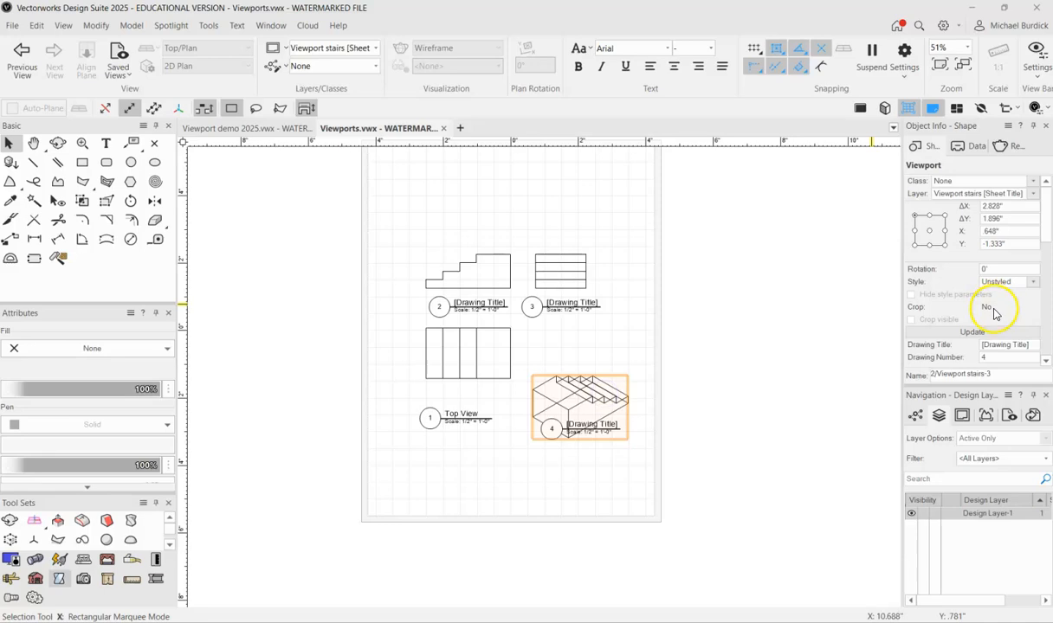
scroll(996, 313, down, 5)
scroll(996, 314, down, 1)
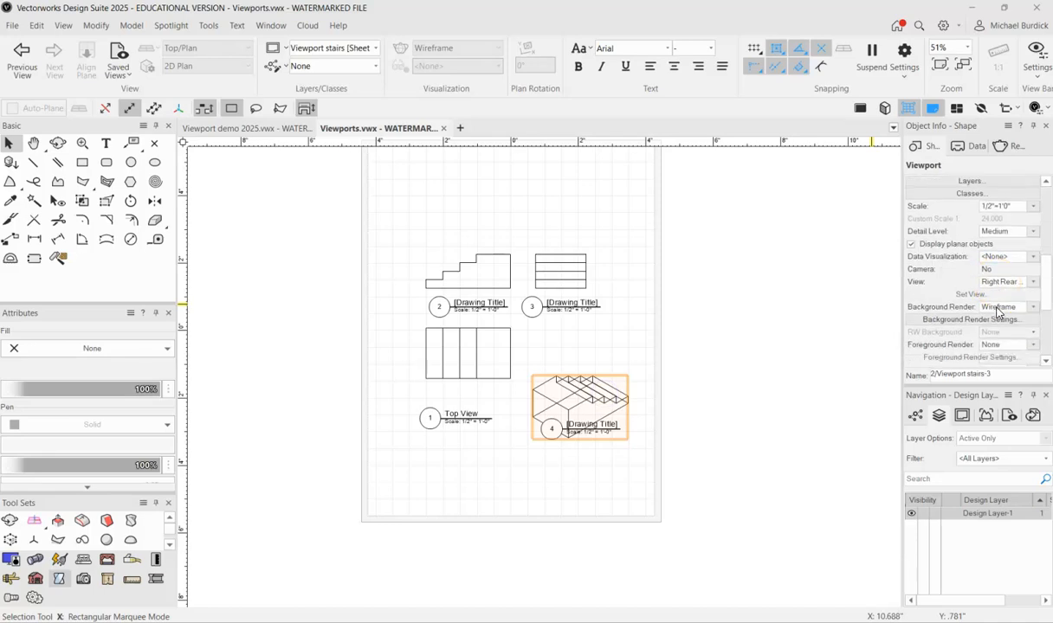
click(1033, 307)
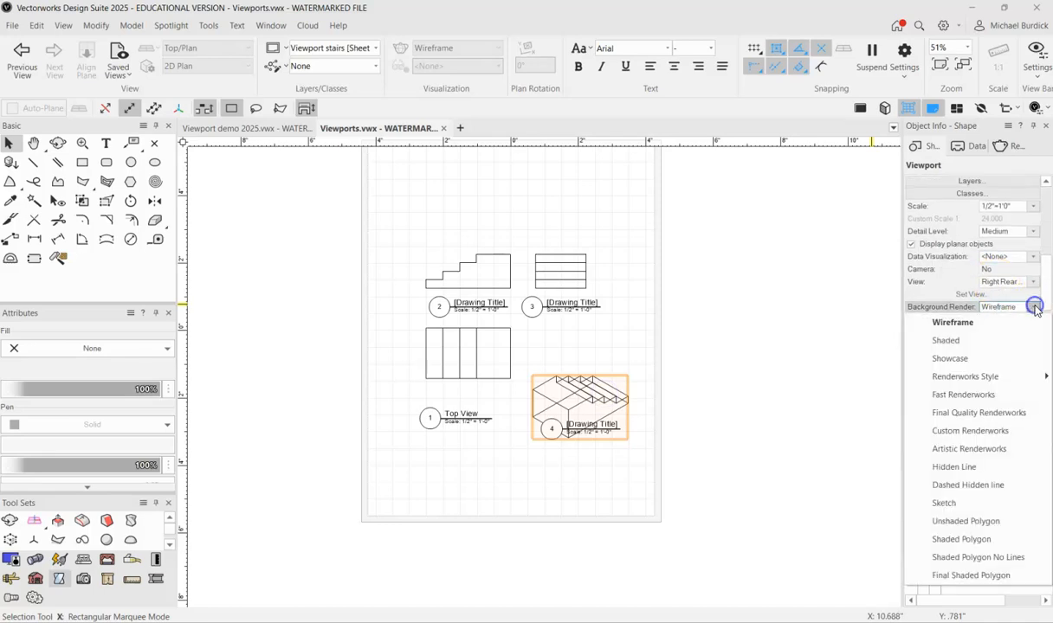
click(938, 341)
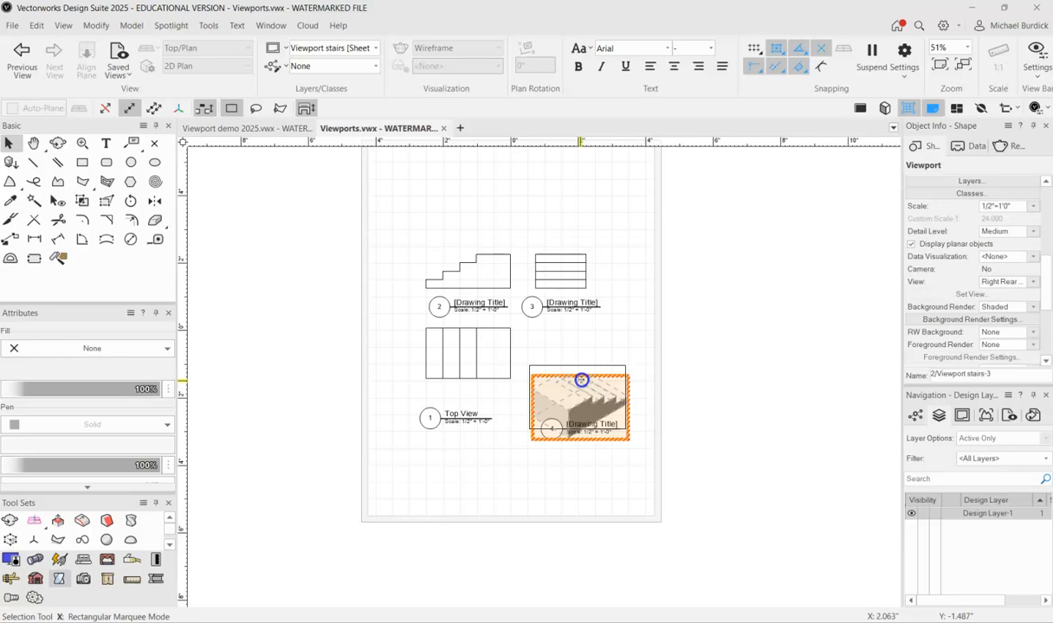
scroll(936, 215, up, 3)
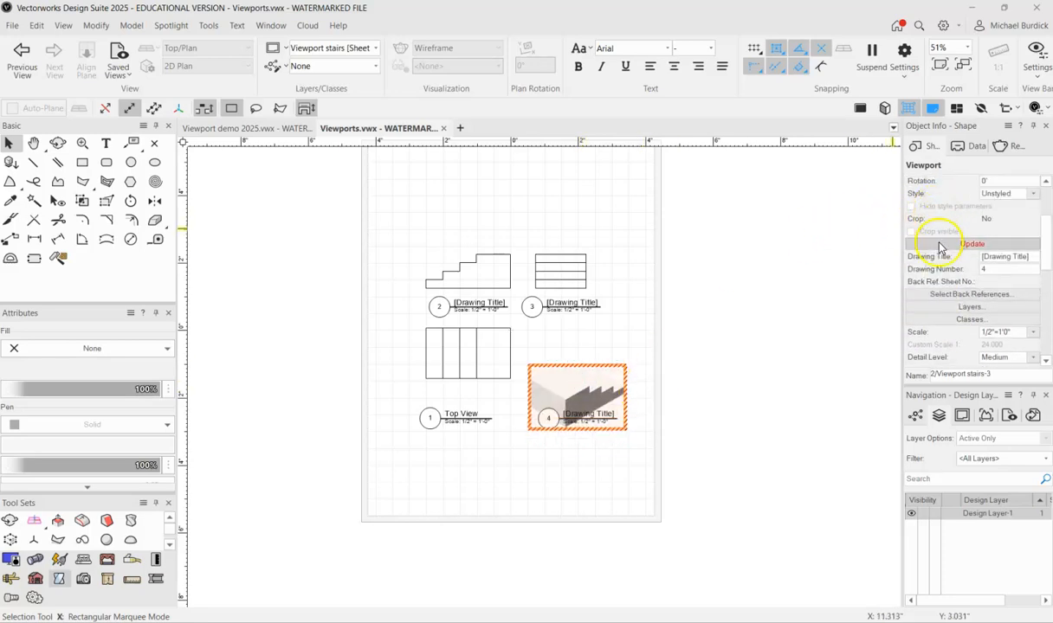
click(942, 244)
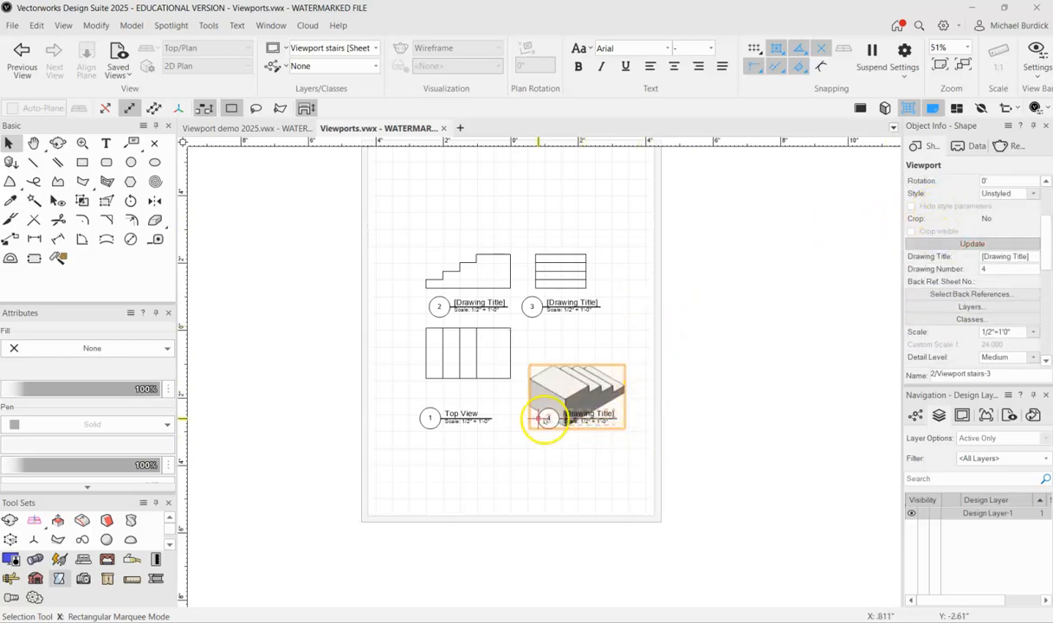
Move the drawing label below the stairs in the isometric viewport's annotations and return to the sheet.
scroll(541, 411, up, 4)
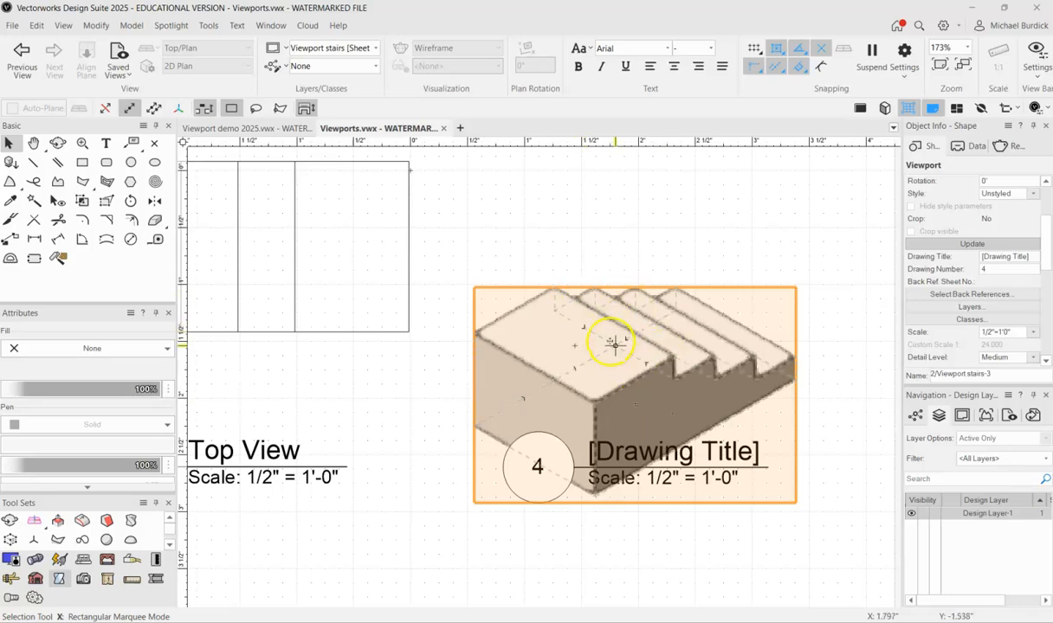
scroll(605, 337, down, 1)
right_click(629, 426)
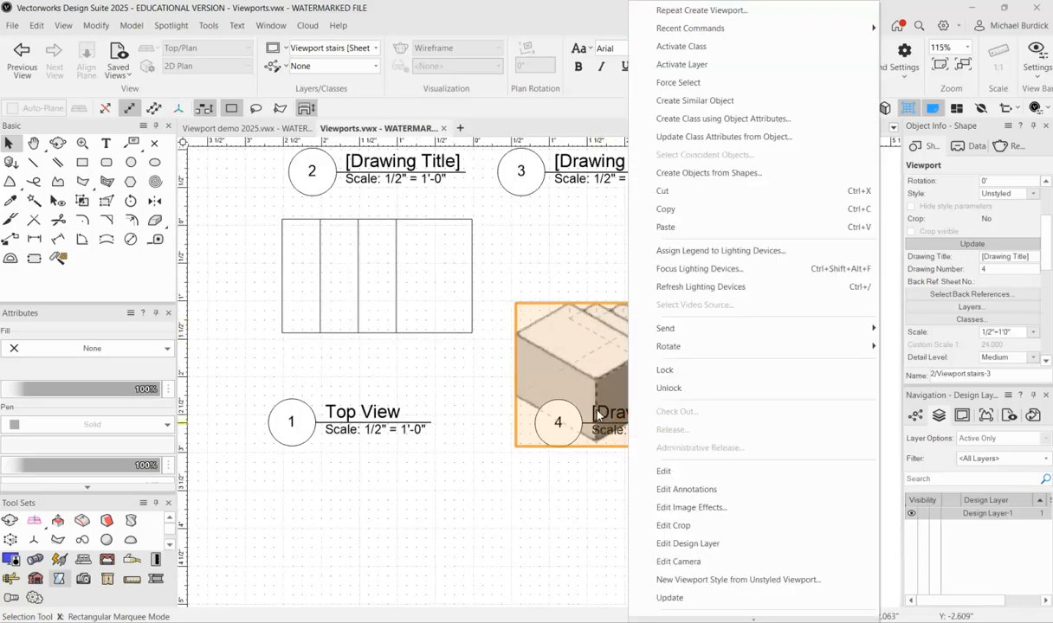
click(679, 490)
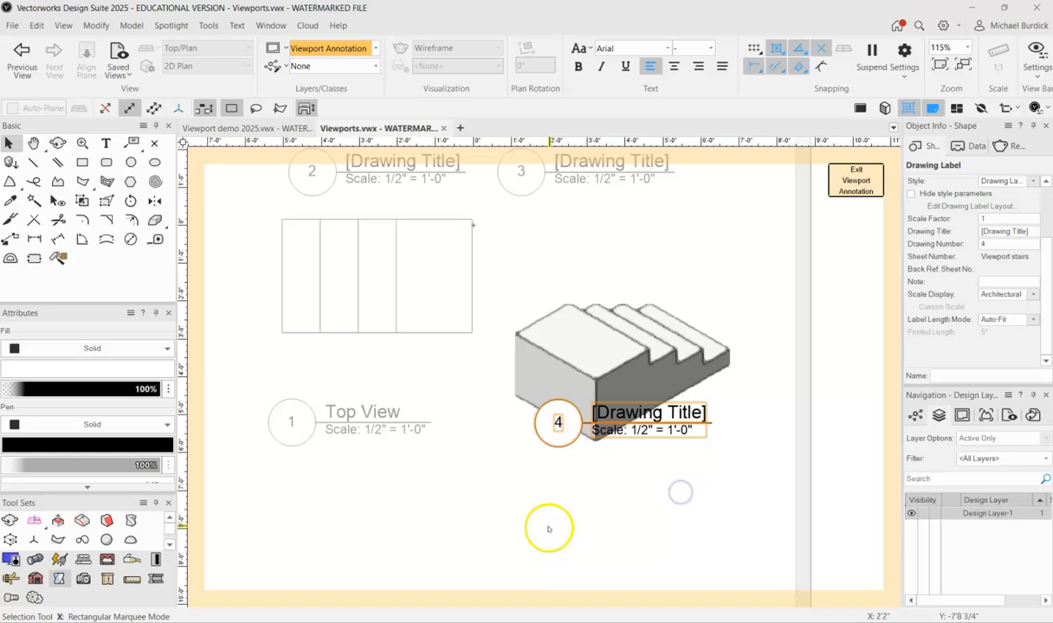
drag(623, 418, 620, 491)
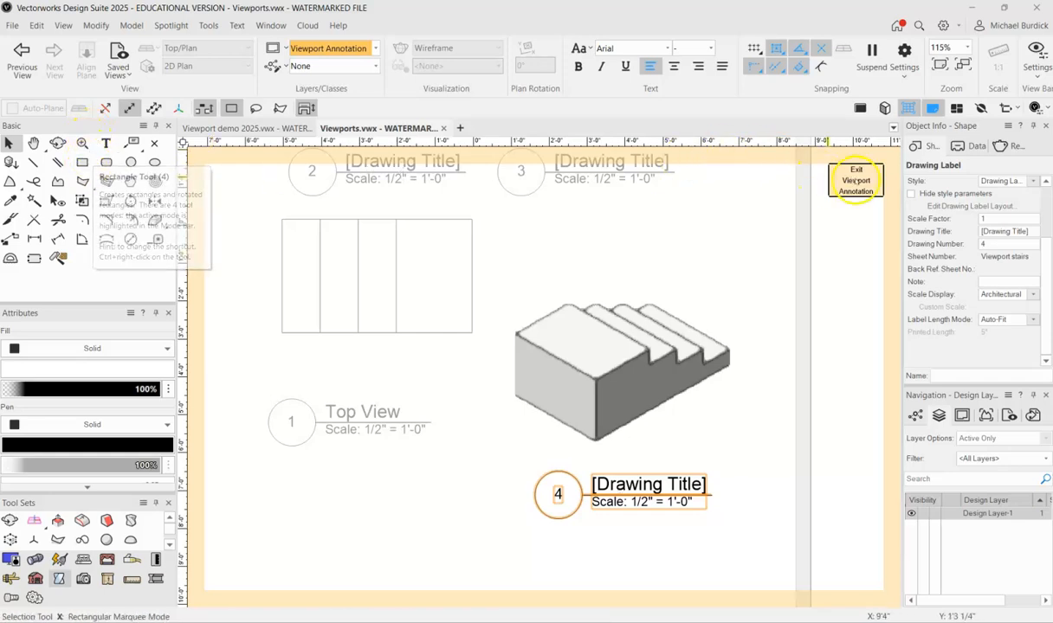
click(855, 179)
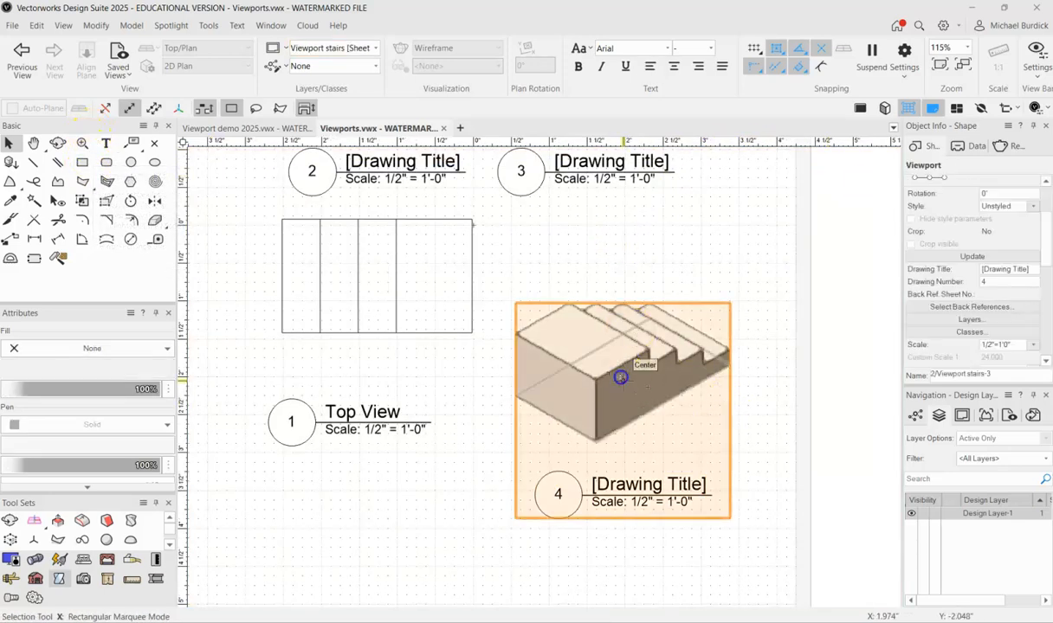
Draw a crop square of about 3'8.8" over the middle of the stairs in the isometric viewport.
double_click(620, 377)
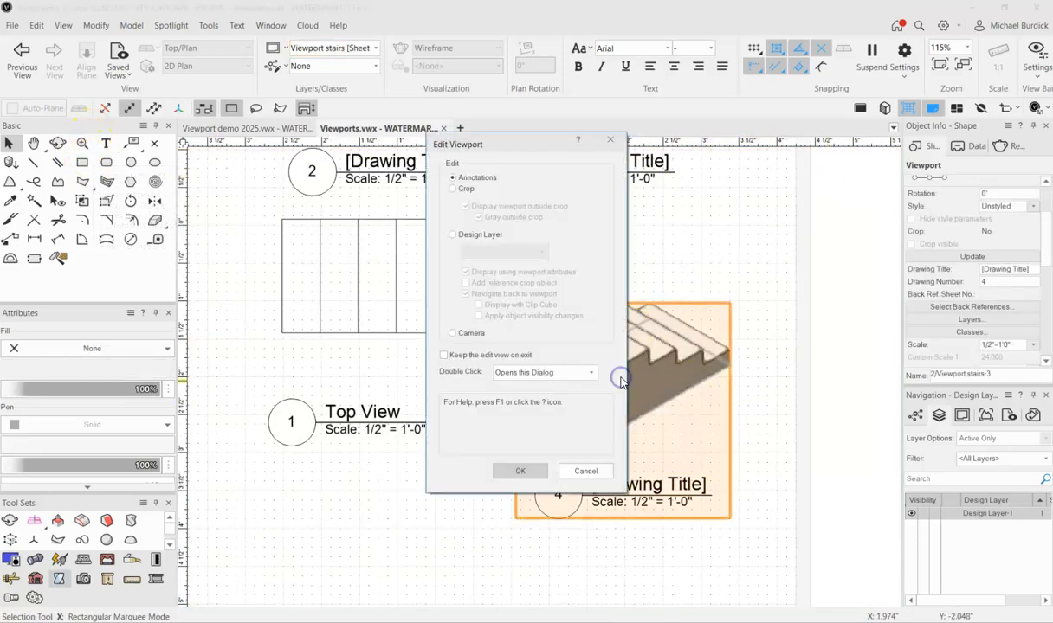
click(451, 189)
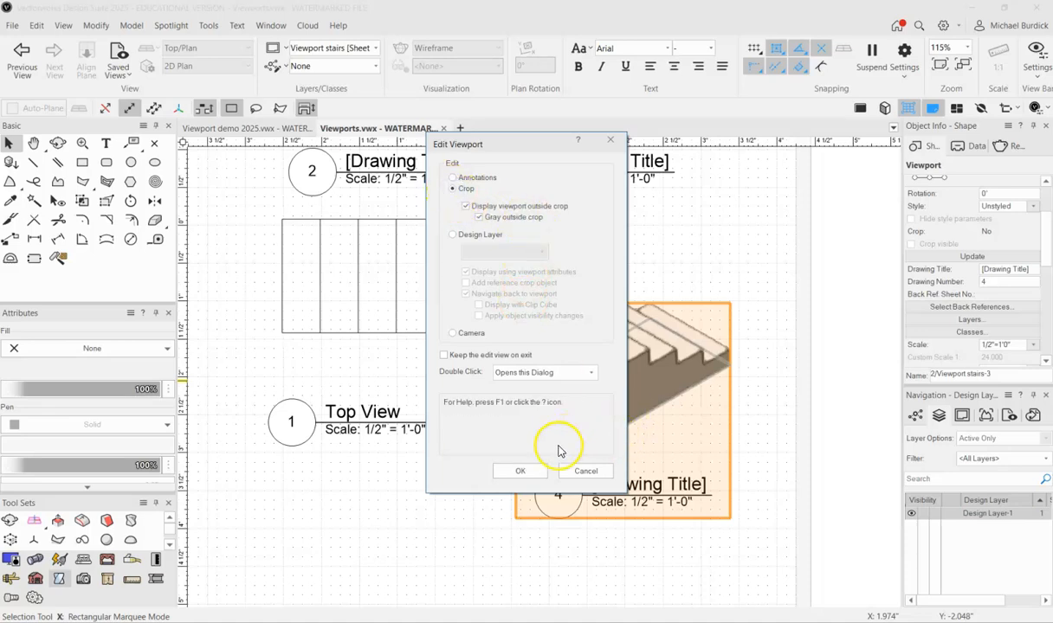
click(521, 471)
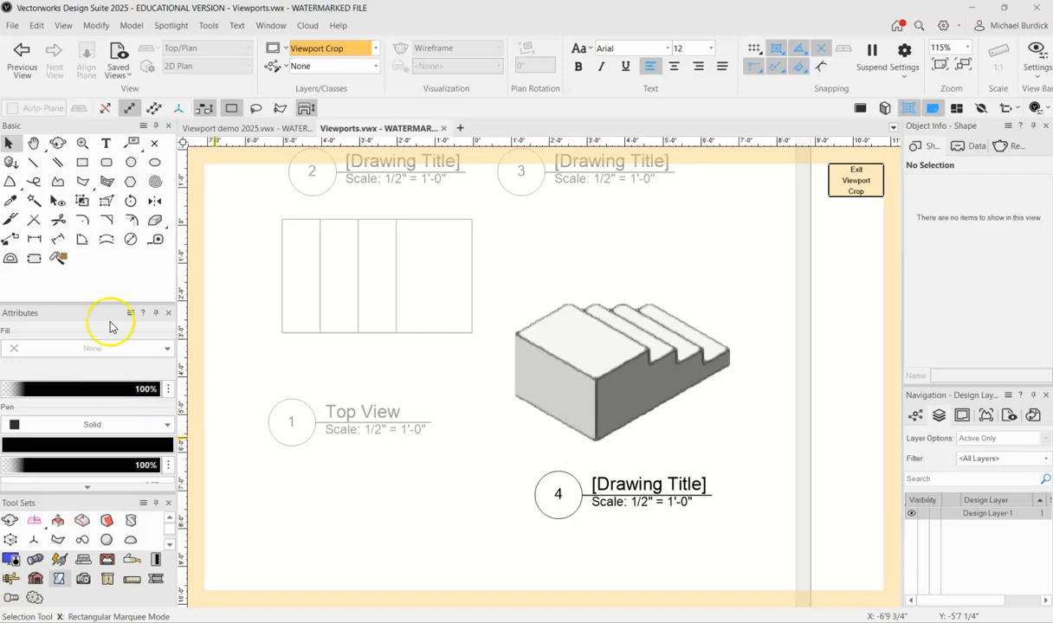
click(82, 162)
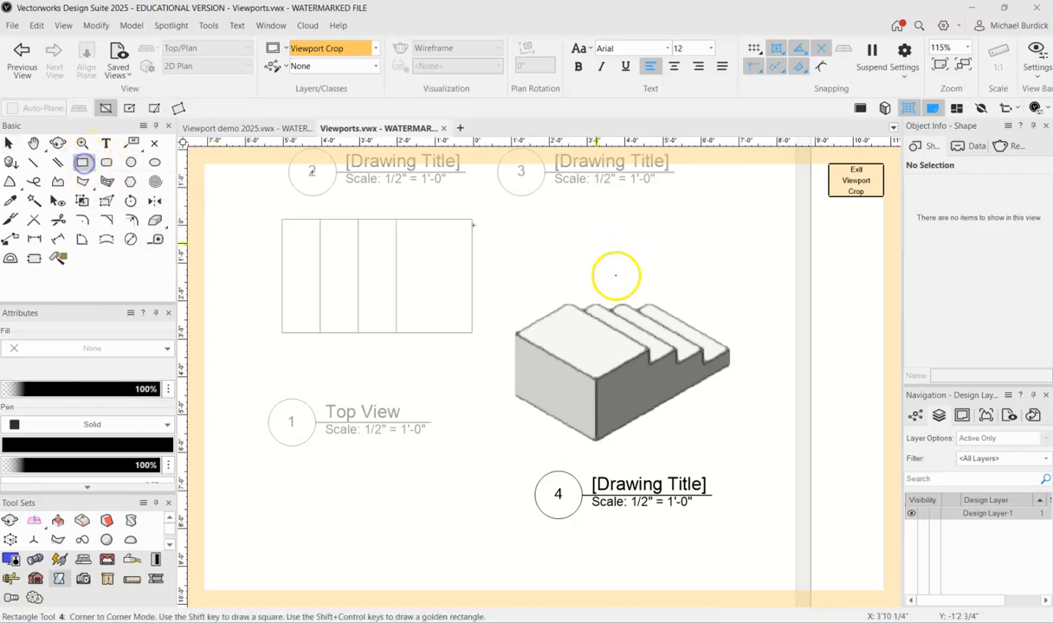
click(542, 283)
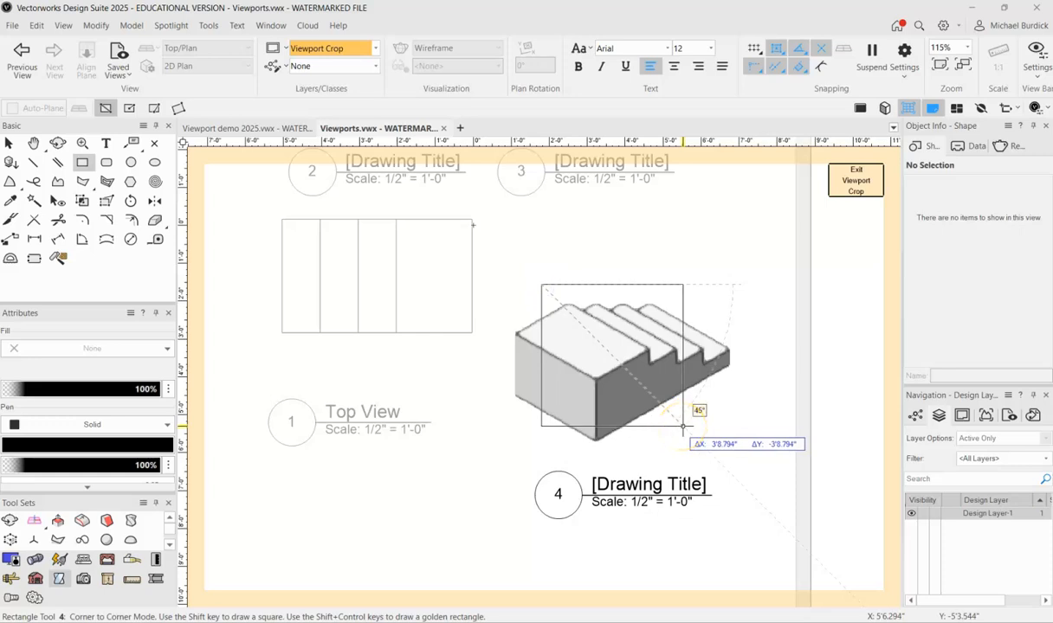
click(683, 426)
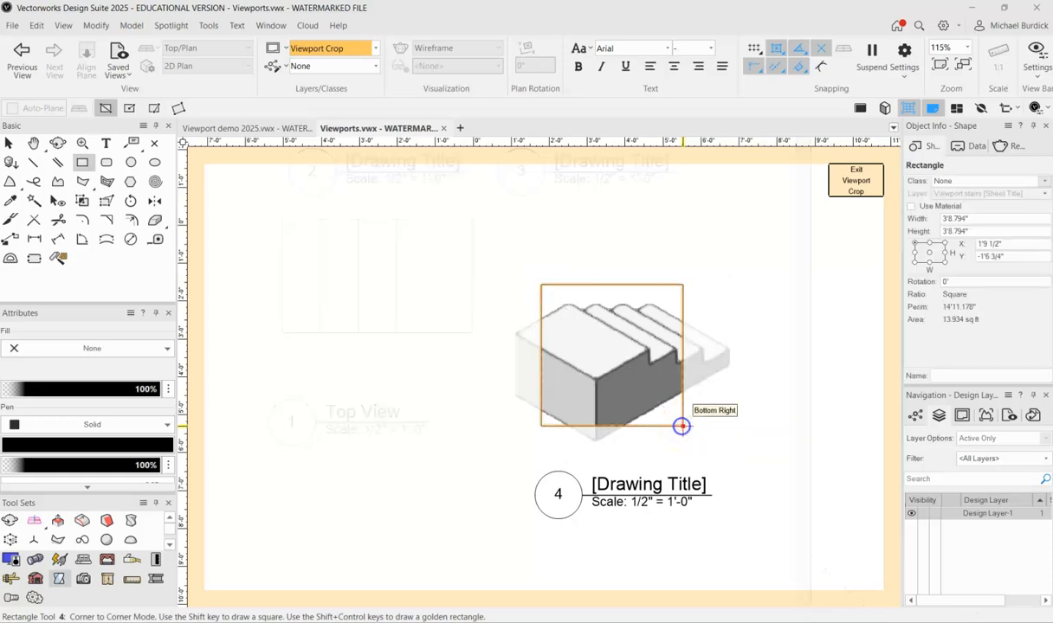
Pull the crop square's left edge in to the stair block's front vertical corner and finish editing the crop.
click(9, 141)
drag(541, 355, 595, 377)
click(844, 180)
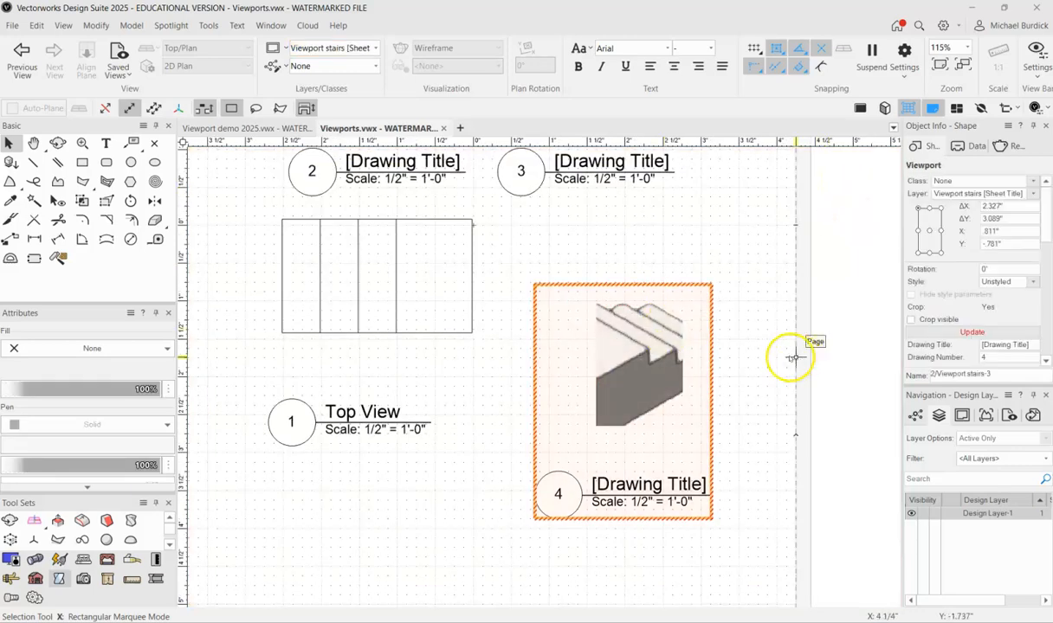
Enlarge the isometric viewport's crop to about 6'7.2" by 4'6.1" around the whole stair and update the viewport.
double_click(659, 360)
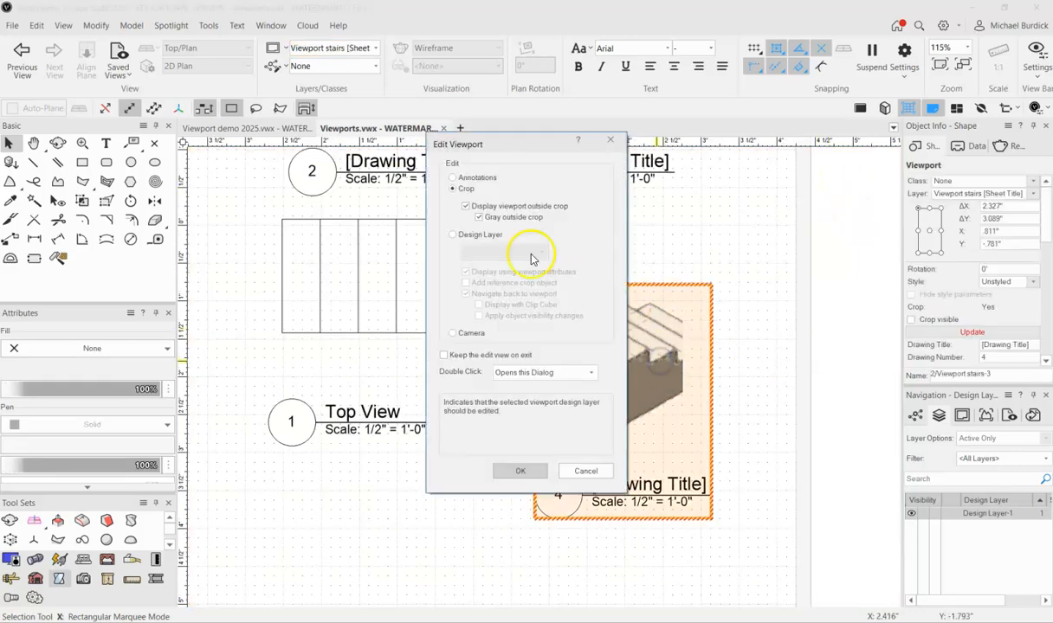
click(451, 189)
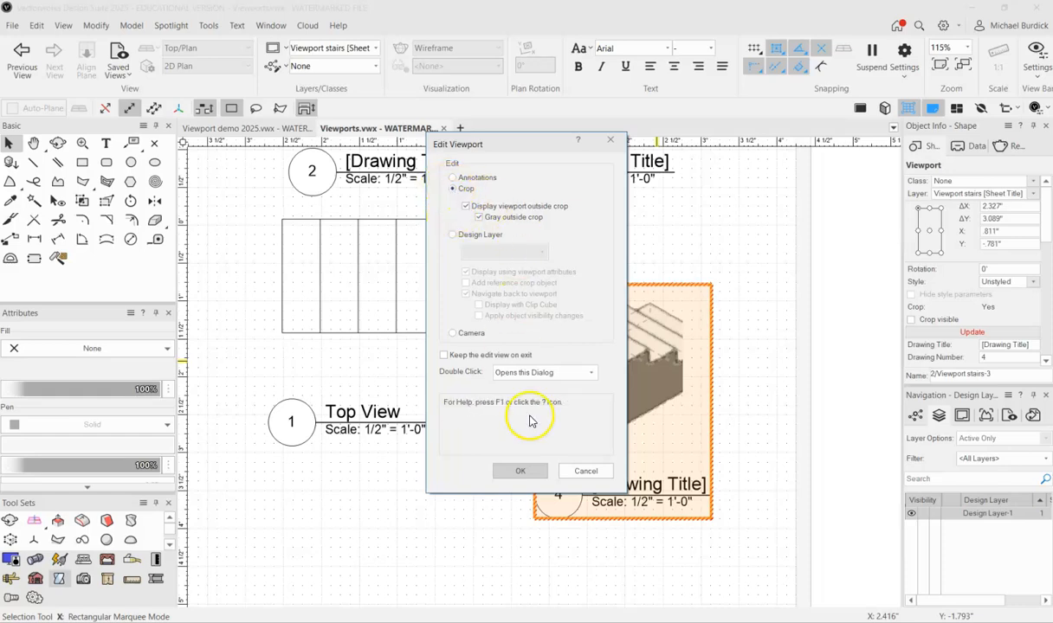
click(520, 471)
drag(596, 353, 494, 354)
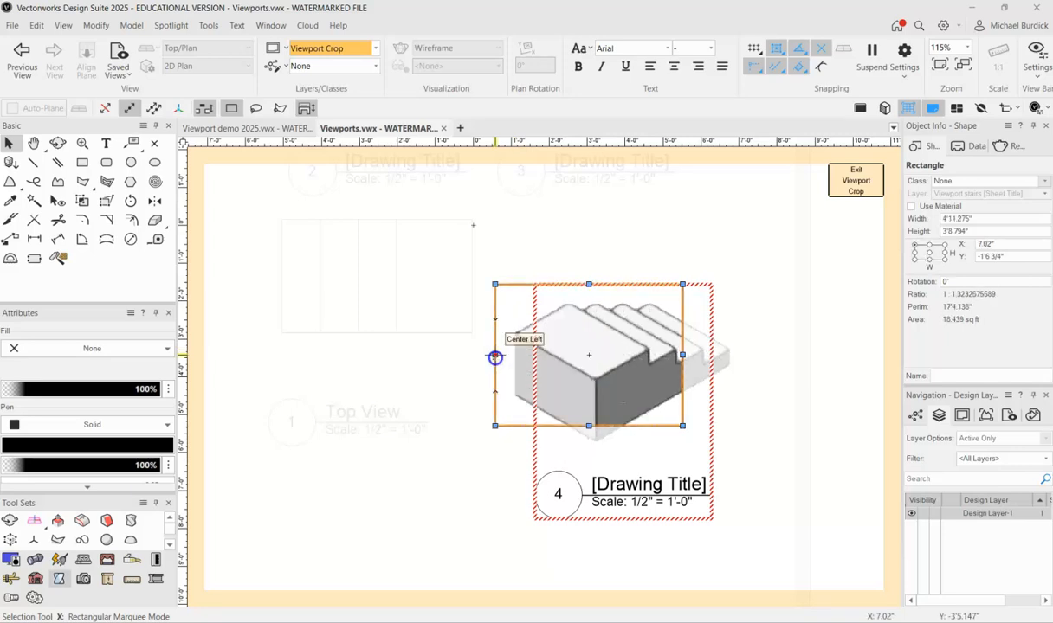
drag(589, 425, 589, 456)
drag(682, 284, 745, 286)
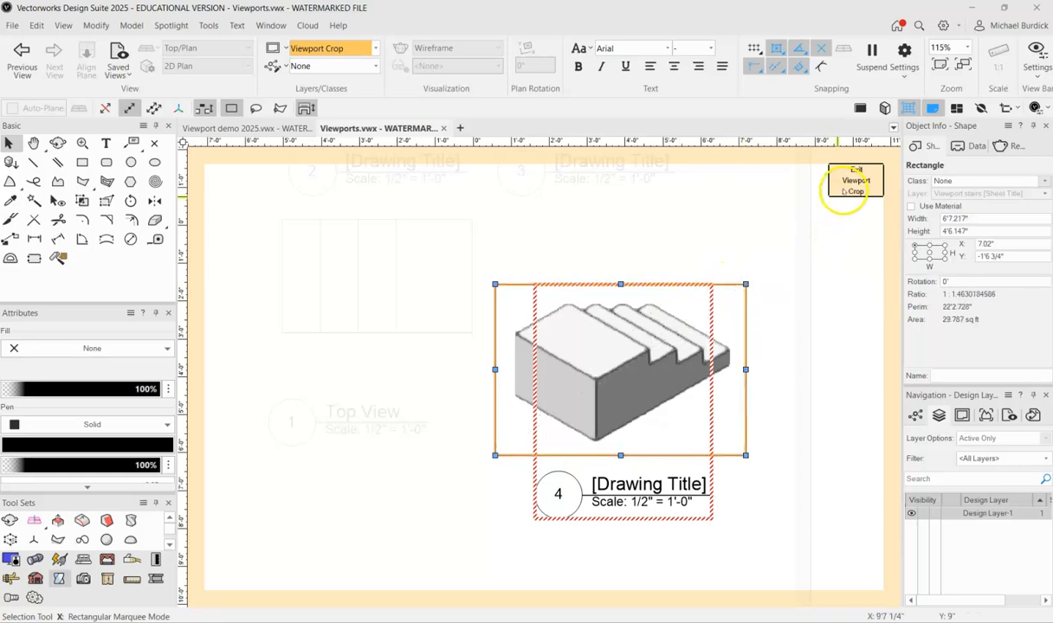
click(850, 181)
click(963, 330)
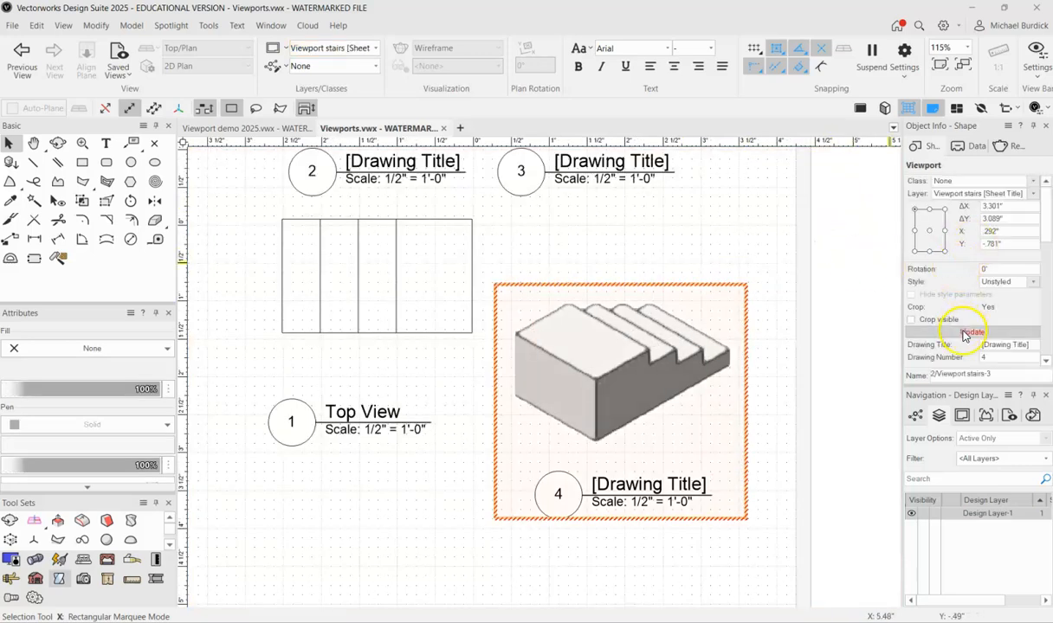
scroll(732, 290, down, 4)
click(799, 285)
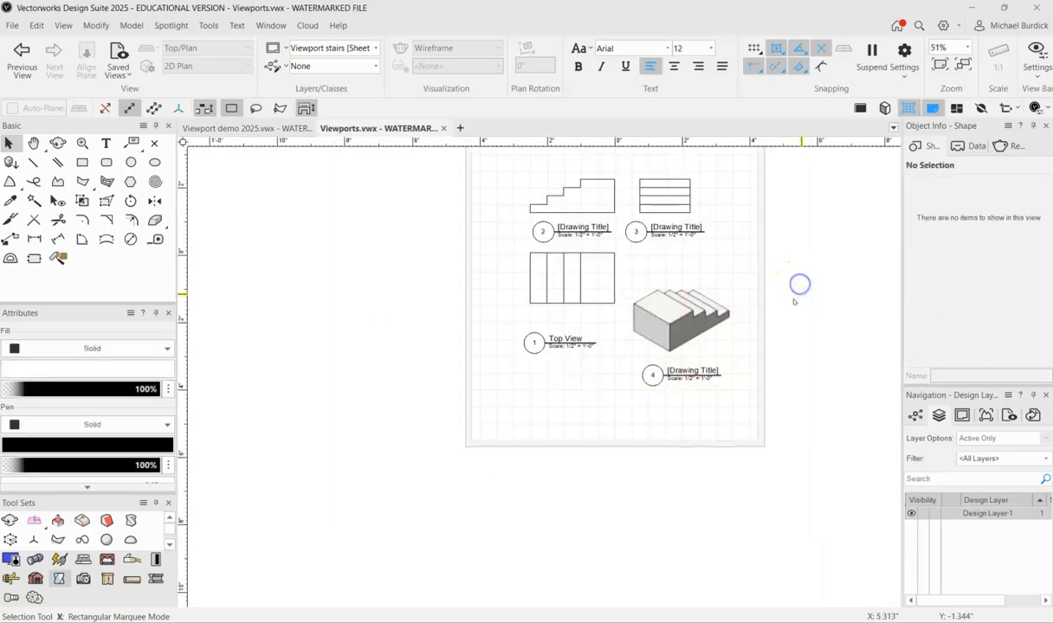
Switch from the sheet to Design Layer-1 and turn the stair model into an angled 3D view.
scroll(836, 407, down, 2)
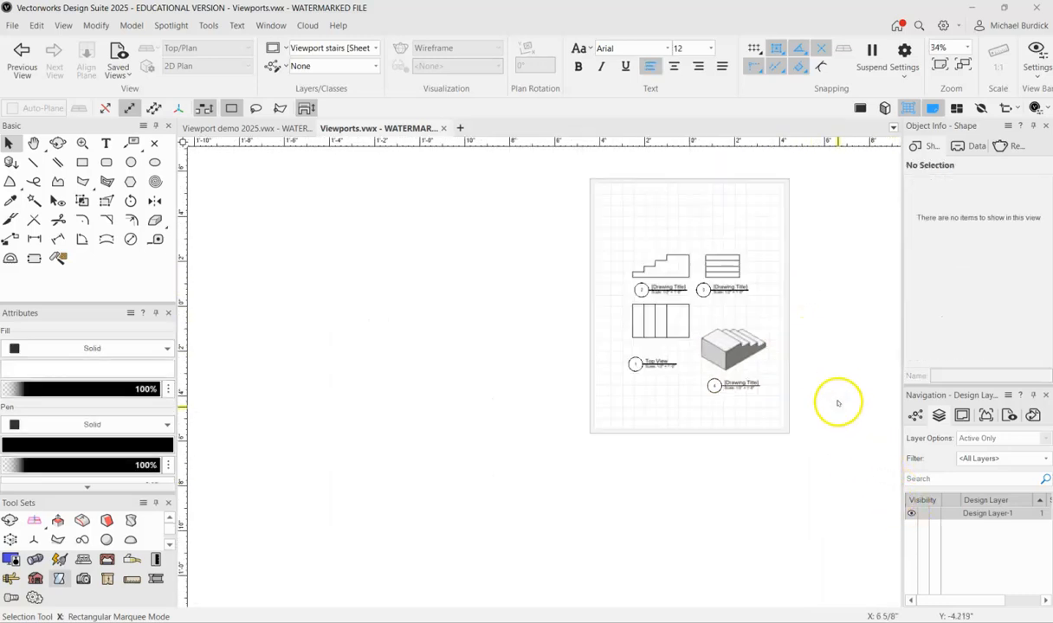
scroll(825, 331, up, 2)
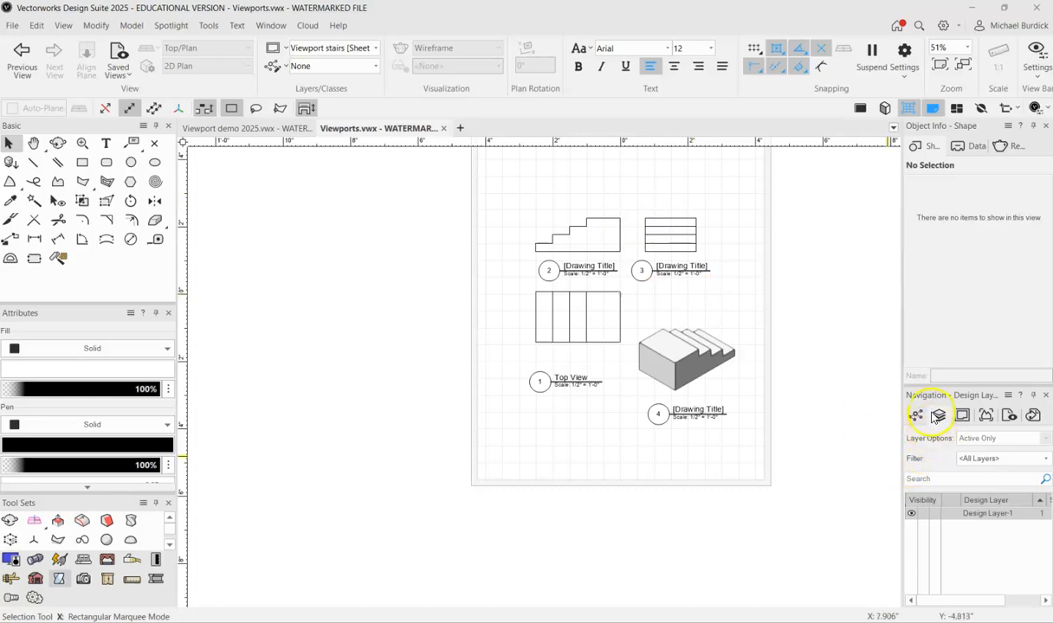
click(948, 514)
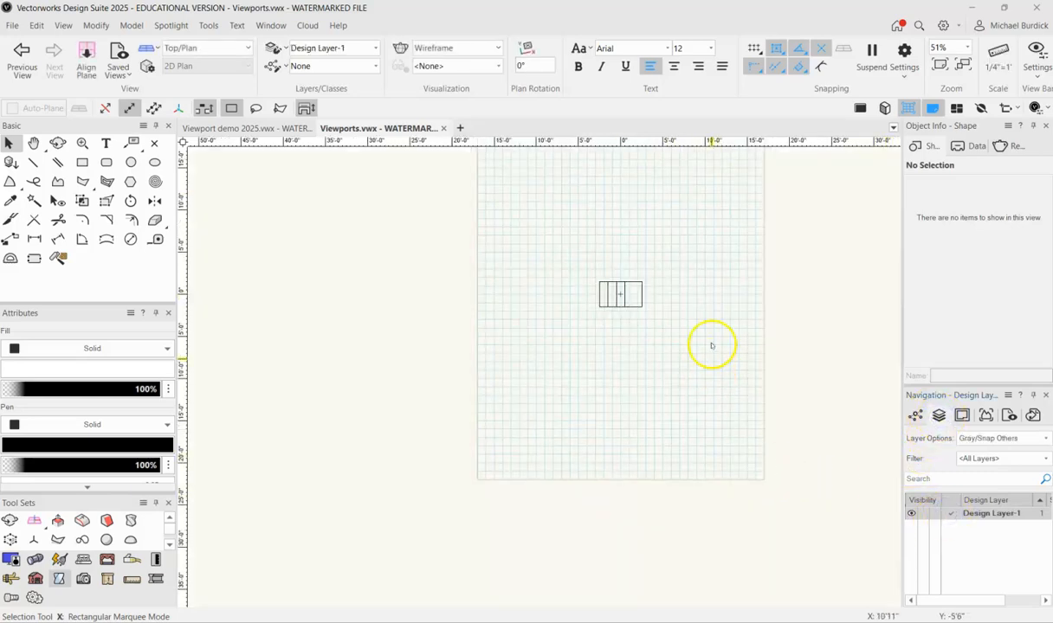
scroll(643, 323, up, 5)
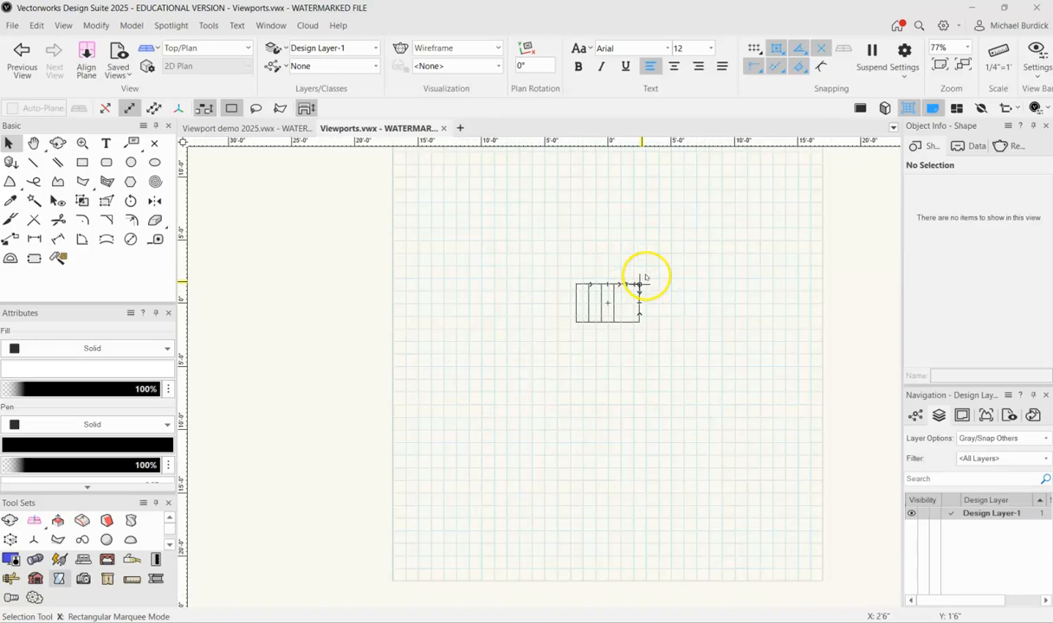
shift+middle_drag(573, 454, 667, 317)
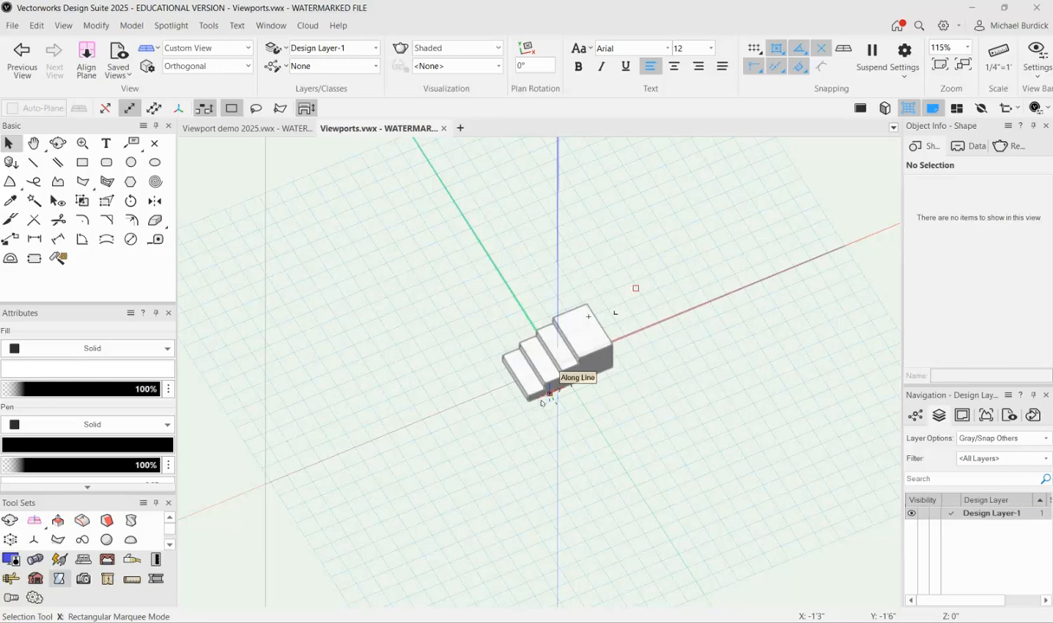
Draw a narrow rectangle on the stairs' side face at the bottom riser and subtract it across the width, leaving a tread nosing.
click(721, 433)
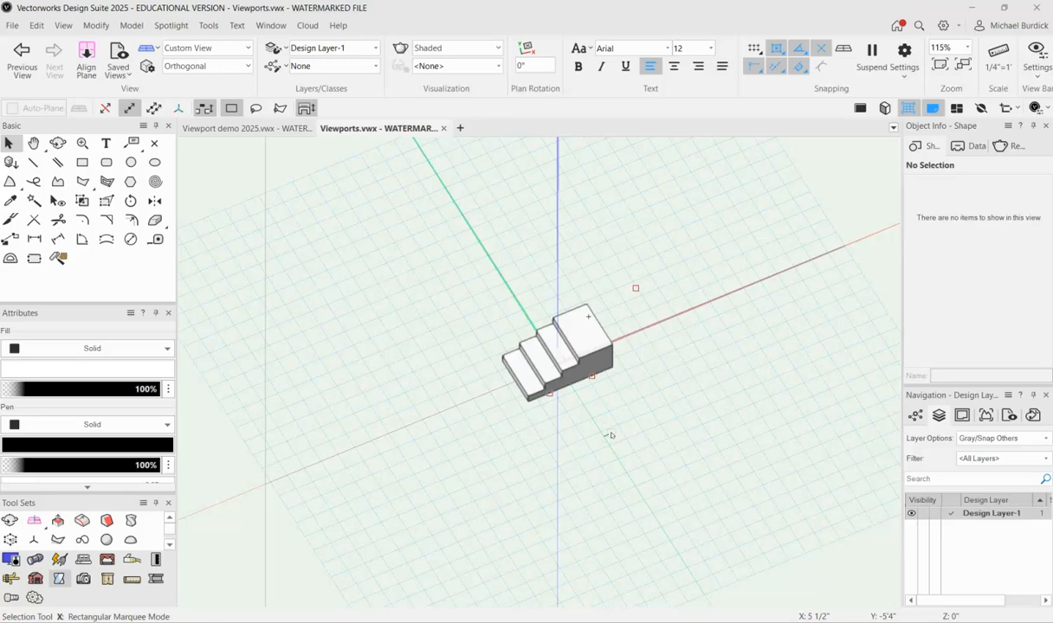
click(567, 442)
key(6)
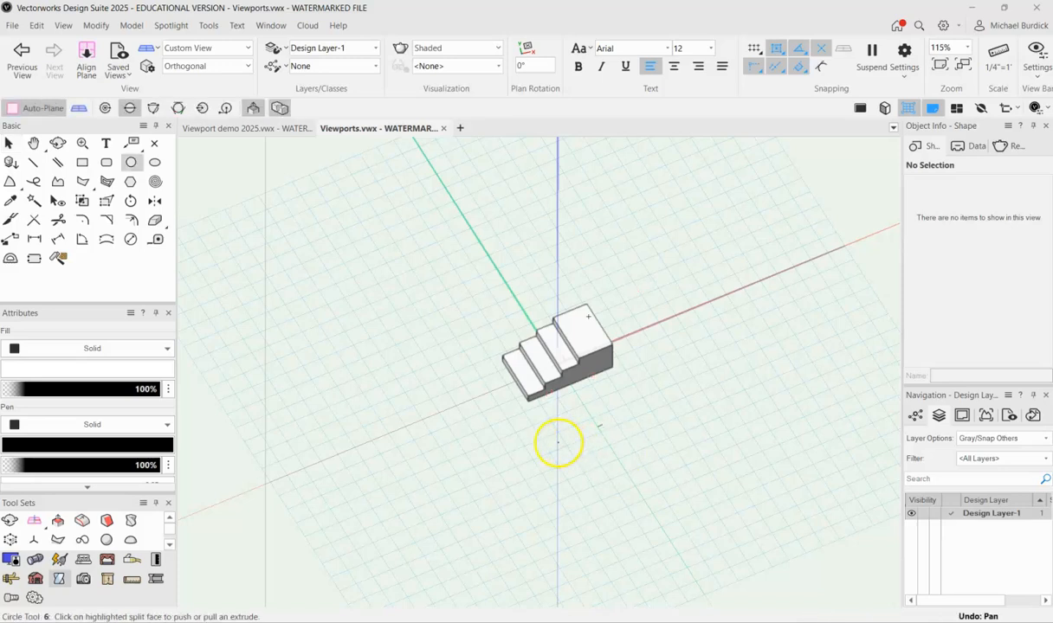
ctrl+middle_drag(571, 432, 470, 265)
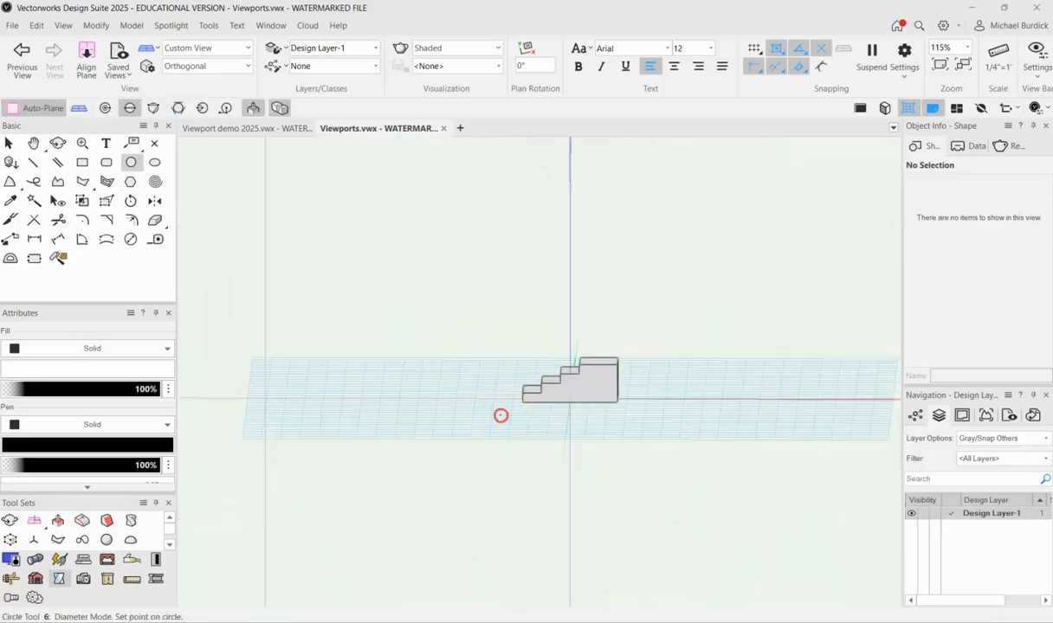
ctrl+middle_drag(500, 416, 609, 416)
scroll(509, 402, up, 5)
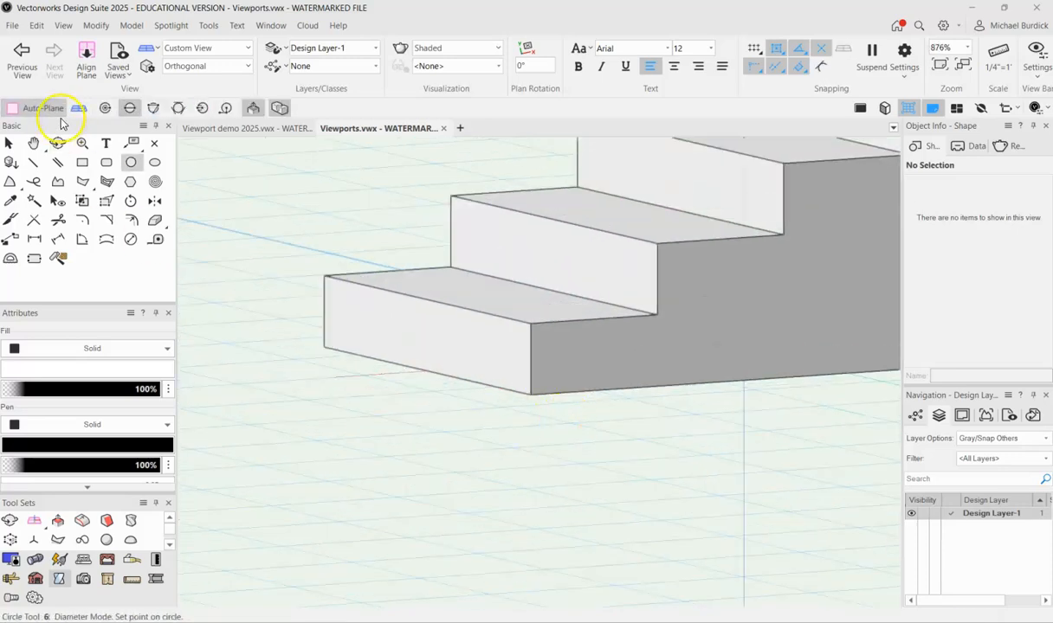
click(82, 162)
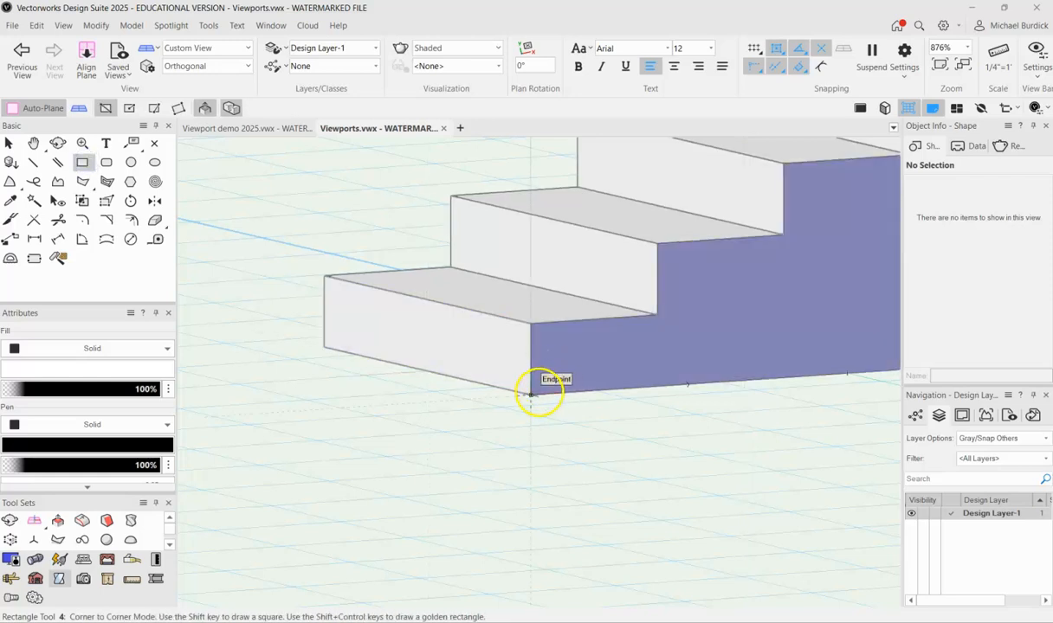
scroll(530, 358, up, 3)
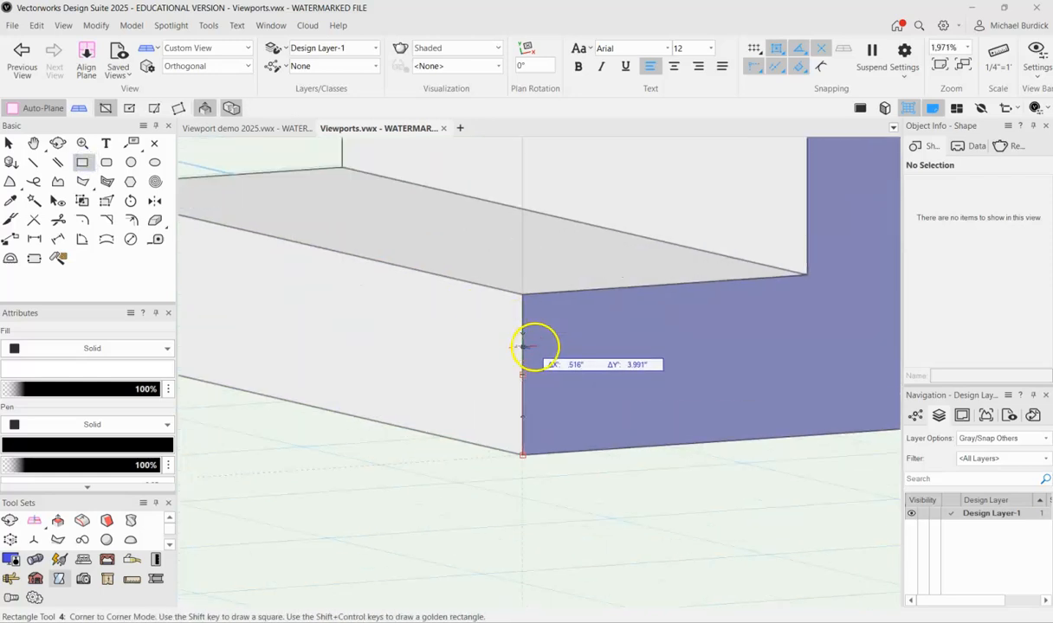
click(543, 331)
click(538, 344)
scroll(536, 346, down, 3)
click(328, 332)
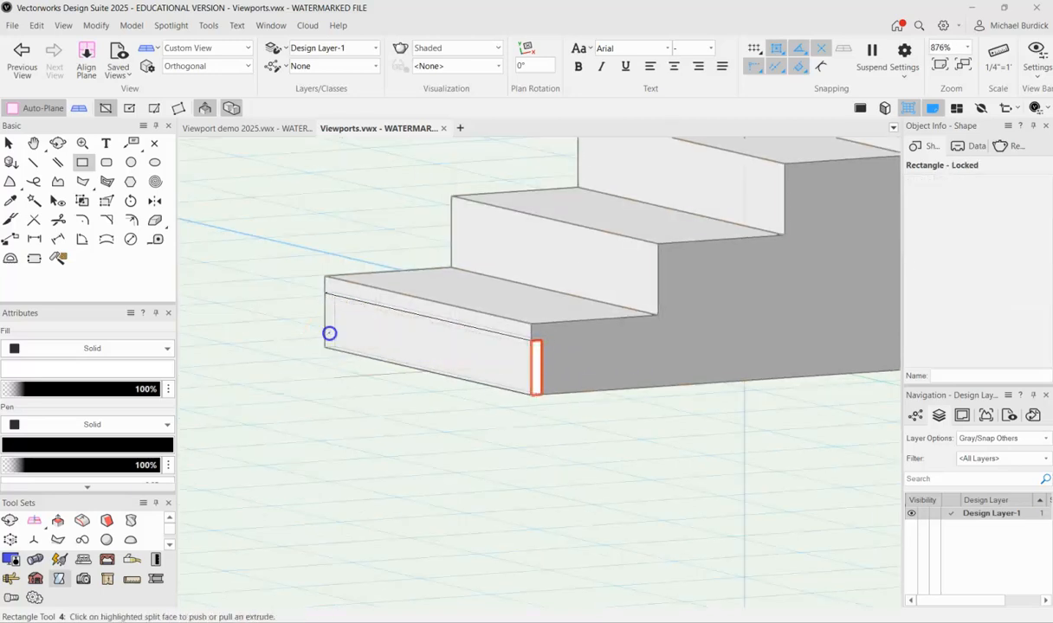
Cut a matching rectangular recess through the second riser to form a nosing under its tread.
click(658, 316)
scroll(666, 270, up, 4)
scroll(629, 242, down, 1)
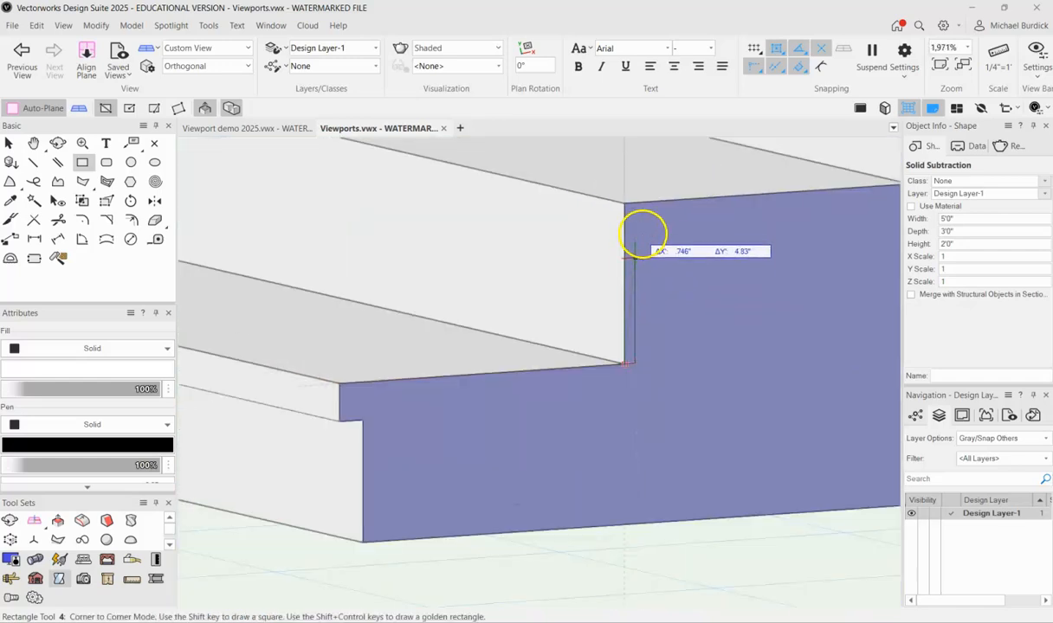
click(640, 227)
scroll(634, 244, down, 4)
alt+click(423, 234)
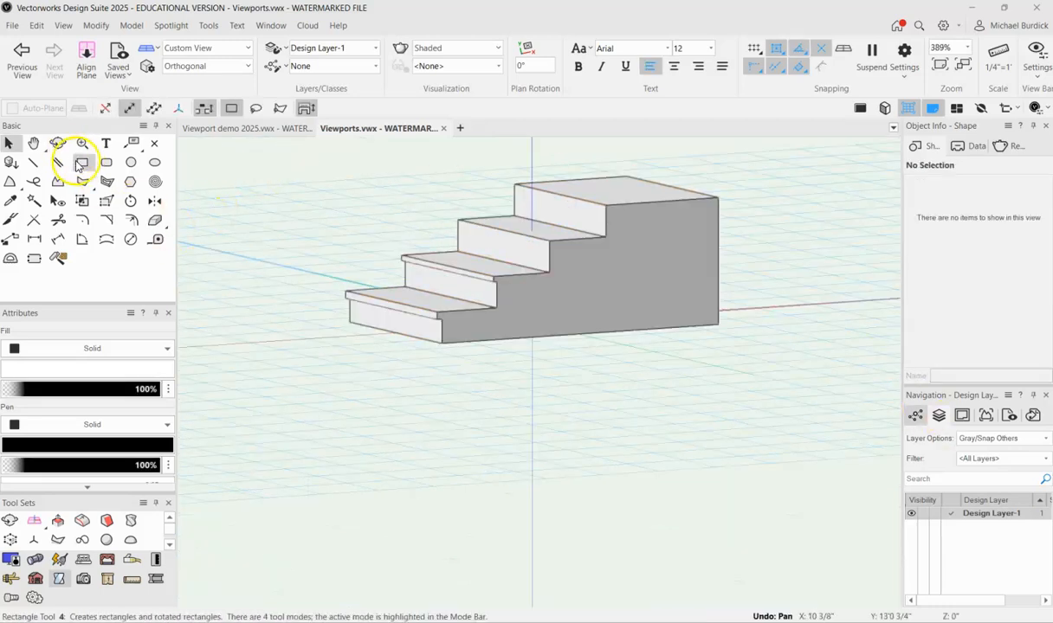
Draw a rectangle about 1.059" by 4.598" at the third riser and subtract it across the full stair width.
click(80, 162)
scroll(515, 308, up, 3)
click(526, 322)
click(534, 269)
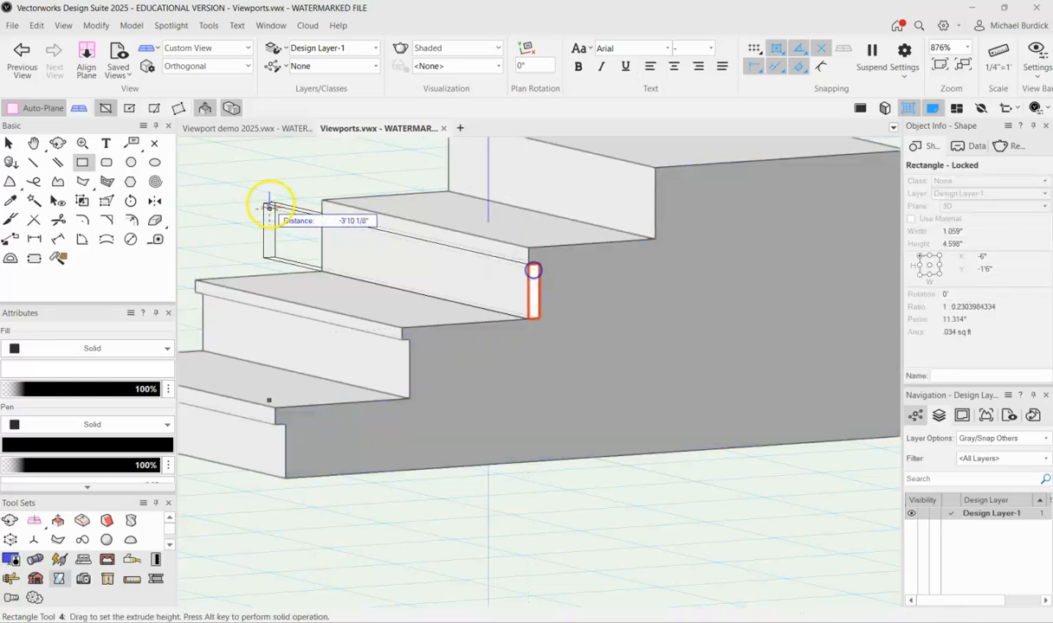
alt+click(268, 208)
Subtract a narrow rectangular recess through the top riser so the uppermost tread also gets a nosing.
click(656, 237)
click(664, 182)
alt+click(411, 193)
scroll(591, 380, down, 3)
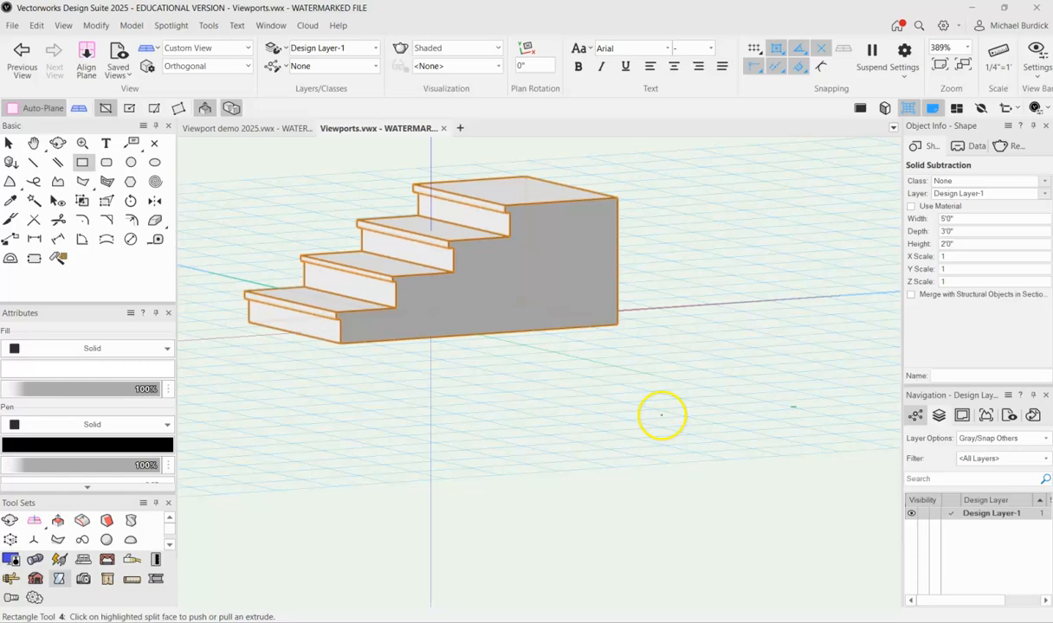
ctrl+middle_drag(772, 298, 804, 296)
ctrl+middle_drag(701, 347, 694, 385)
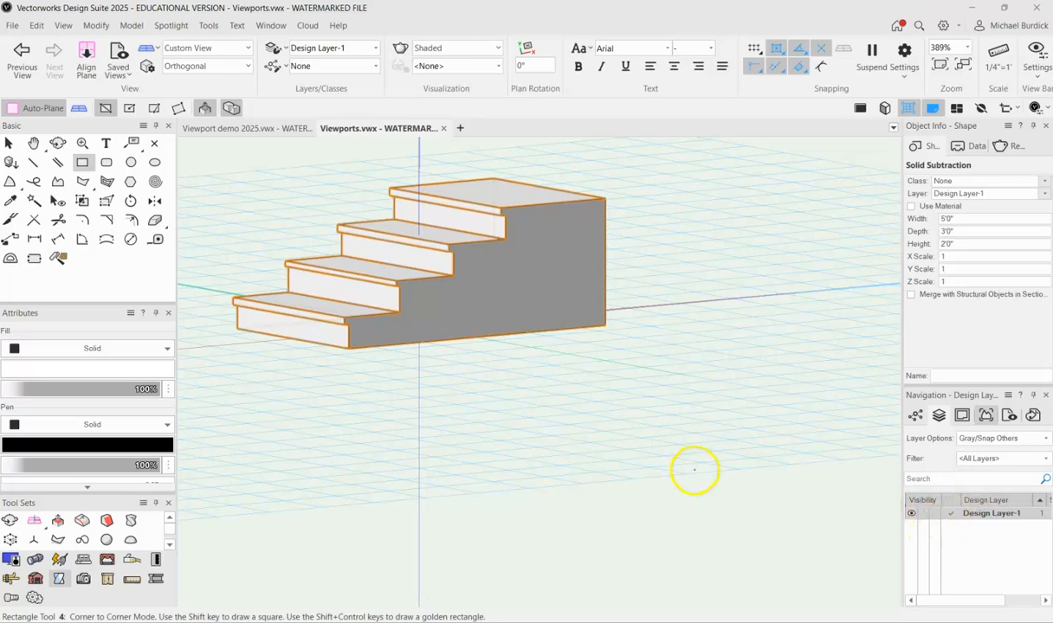
Return to the Viewport stairs sheet and update the Top View and isometric viewports.
click(962, 417)
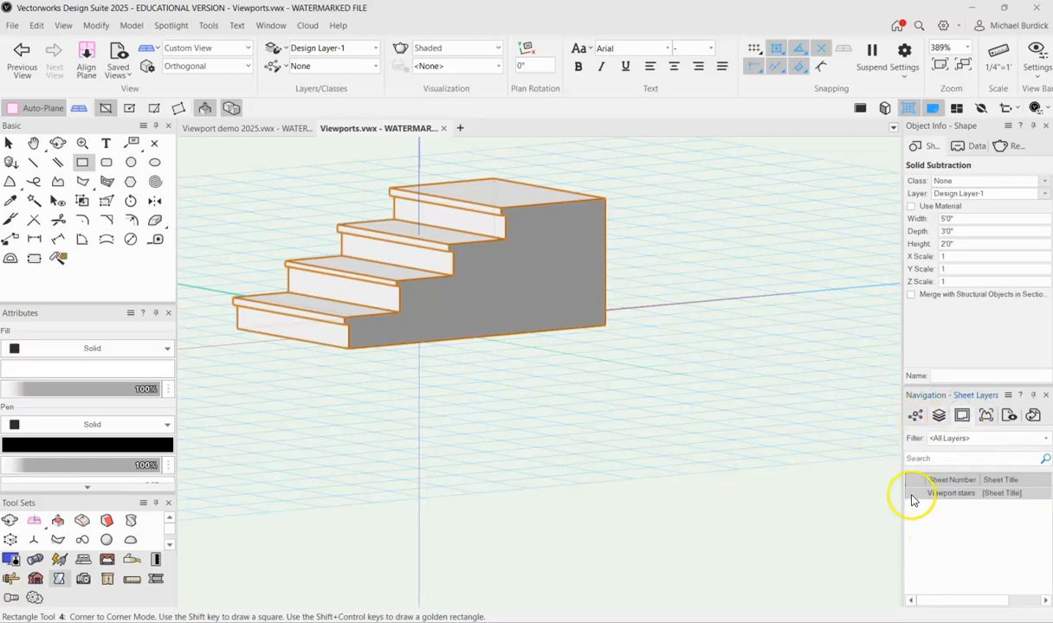
click(914, 493)
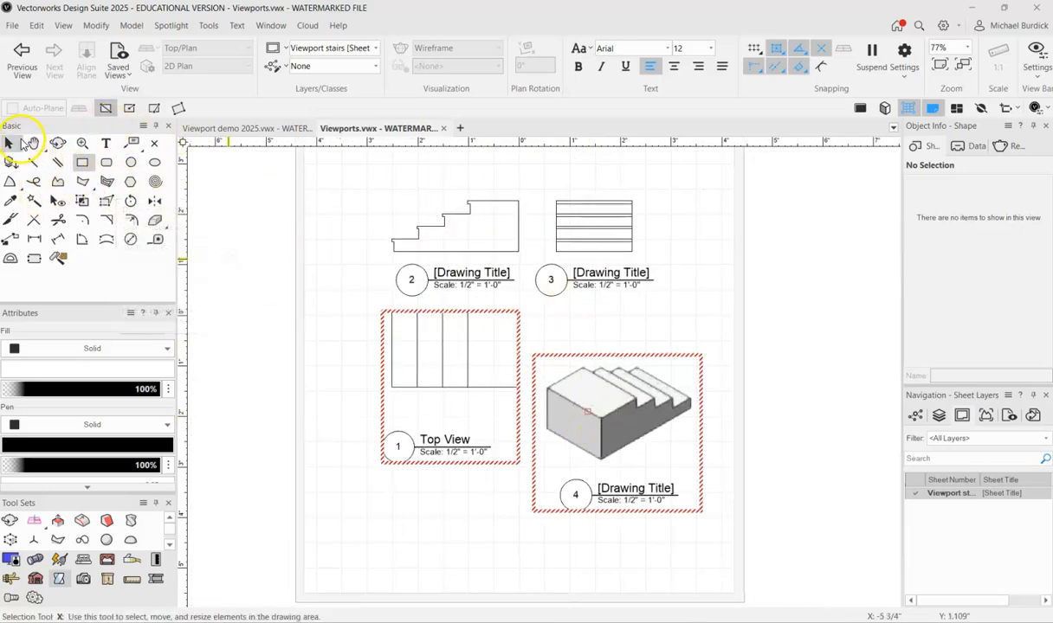
click(10, 143)
click(463, 390)
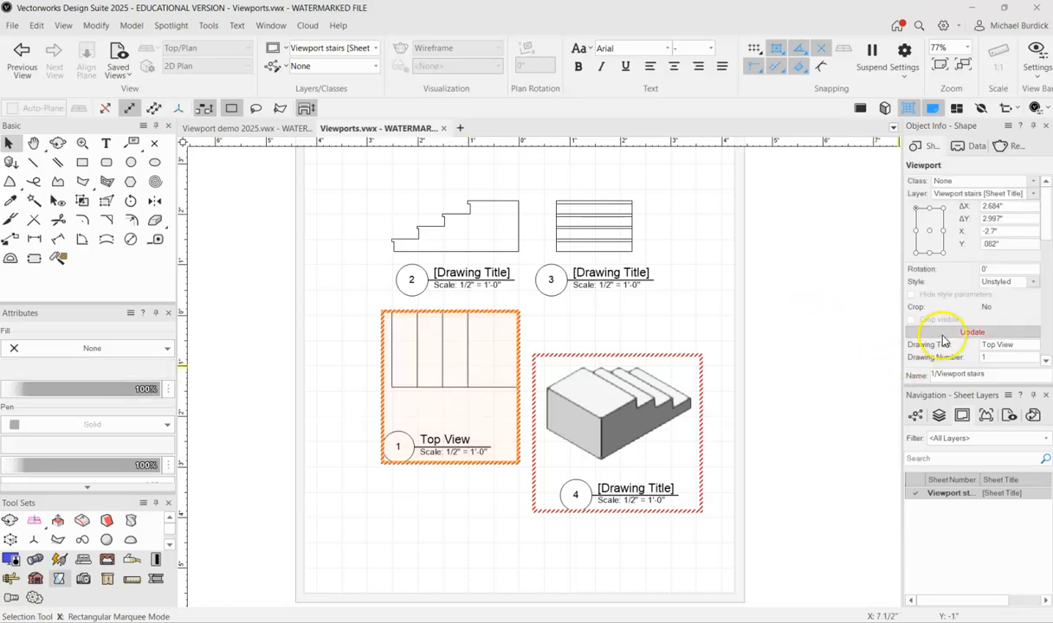
click(631, 368)
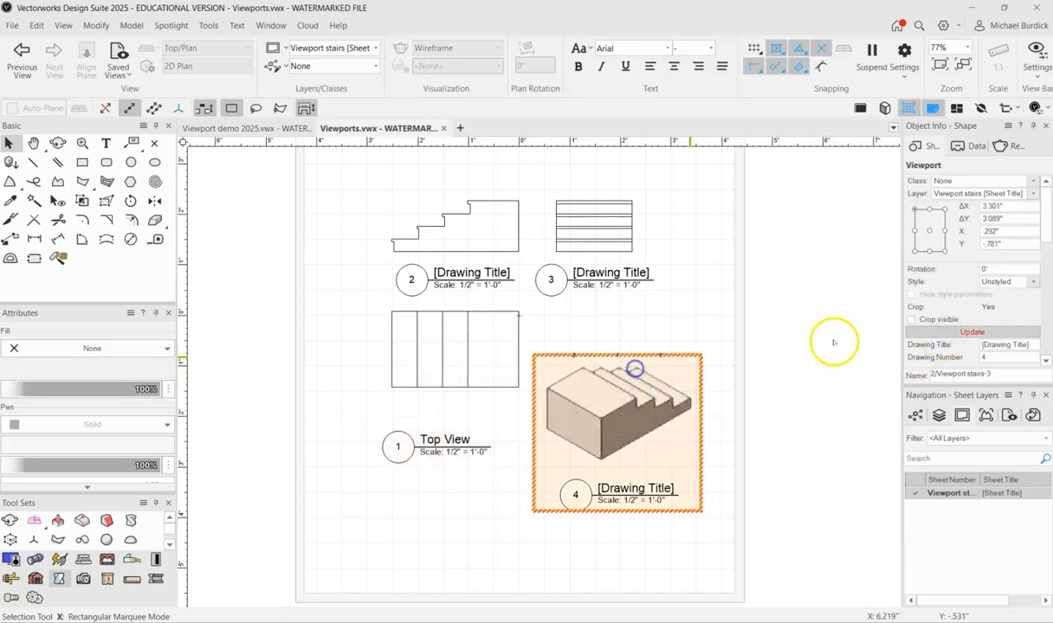
click(958, 334)
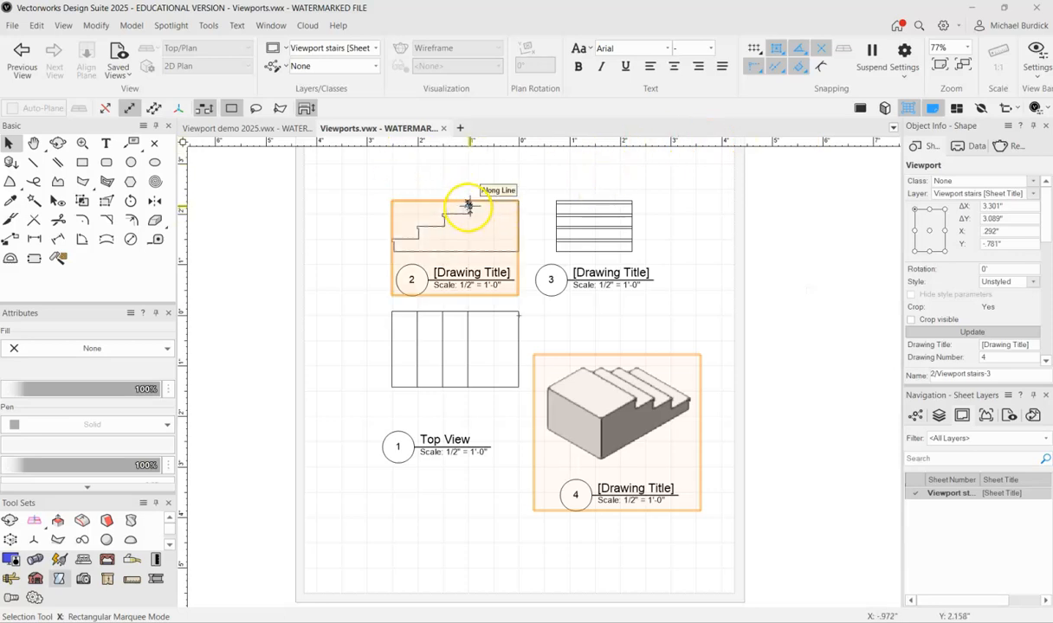
Examine the stair nosings in the front, right, top and isometric viewports on the sheet.
scroll(468, 205, up, 4)
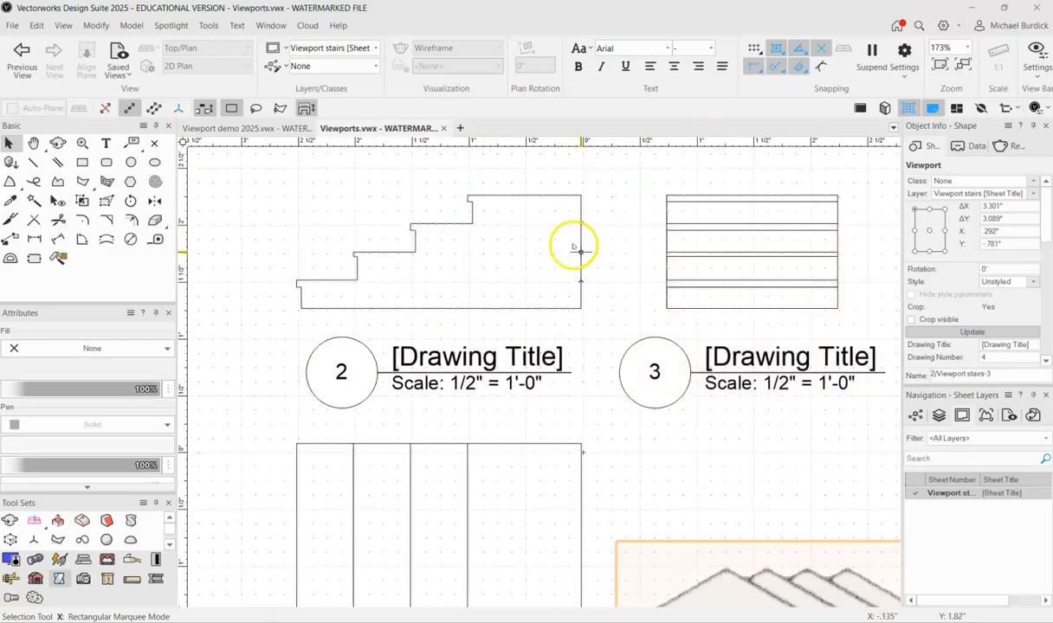
scroll(573, 248, down, 4)
scroll(728, 423, up, 4)
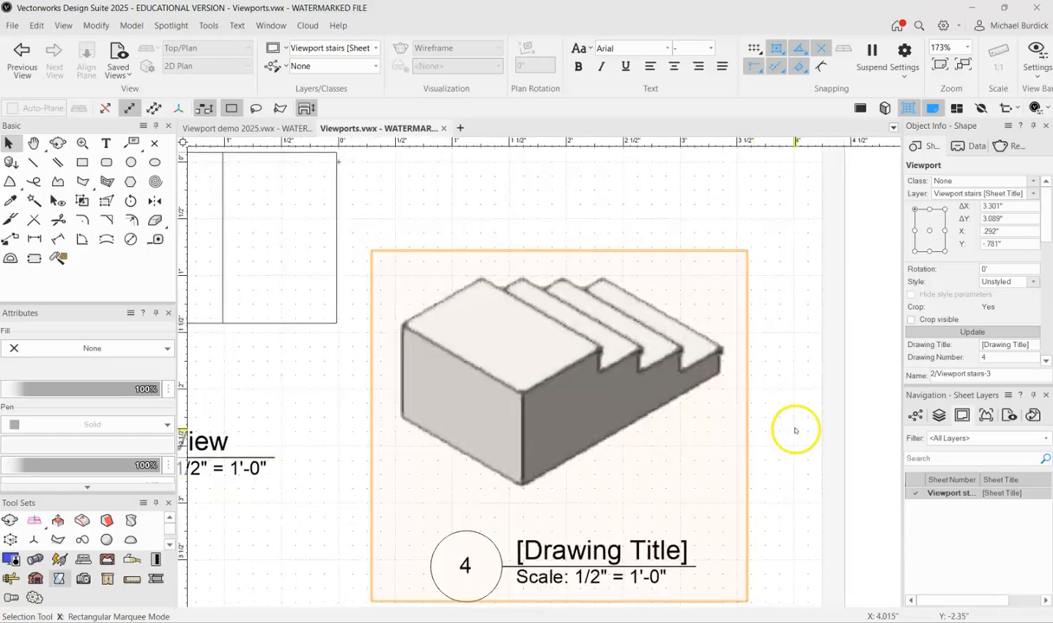
scroll(795, 430, down, 1)
ctrl+scroll(851, 436, down, 1)
ctrl+middle_drag(850, 436, 768, 429)
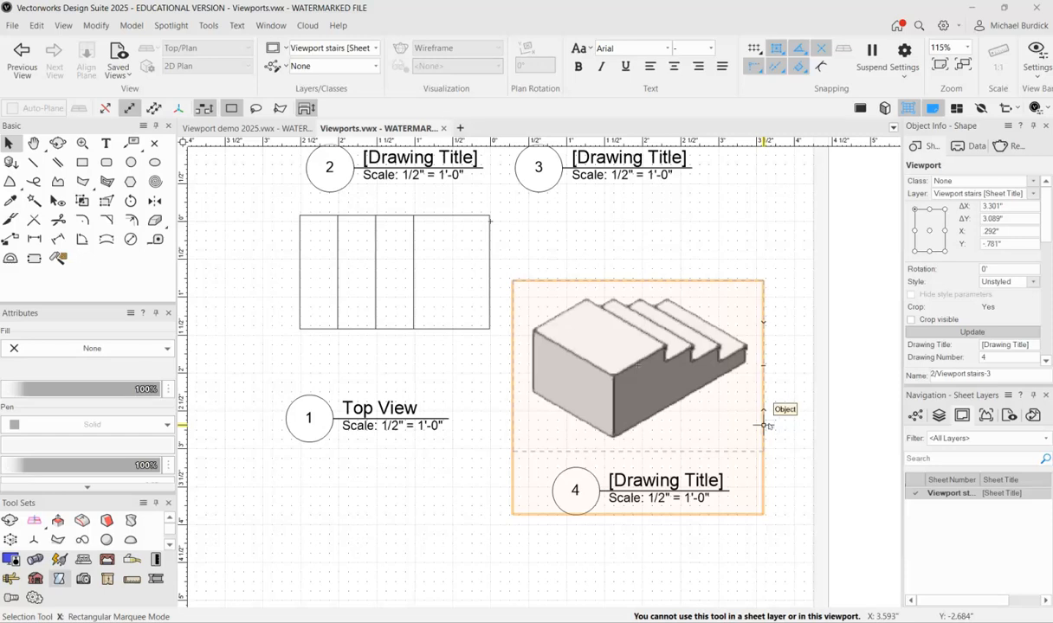
scroll(765, 424, down, 1)
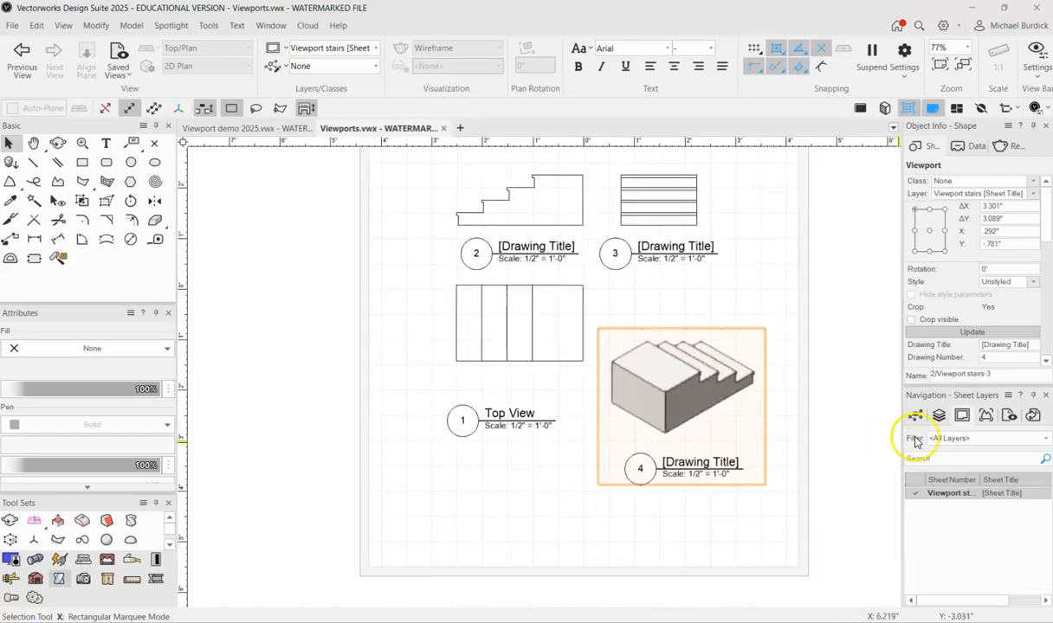
click(938, 416)
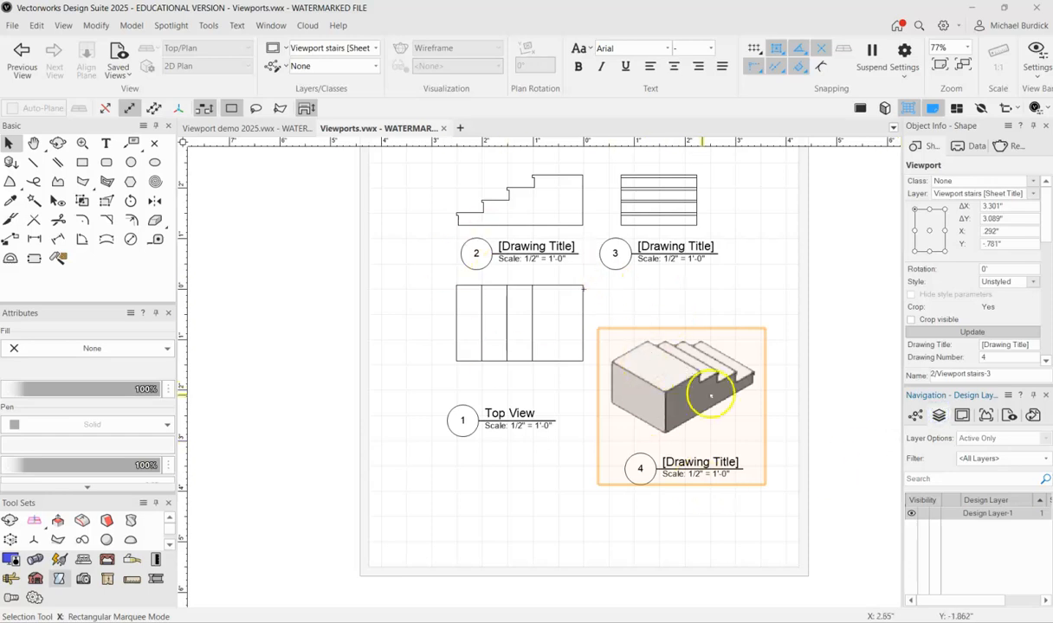
scroll(649, 401, down, 2)
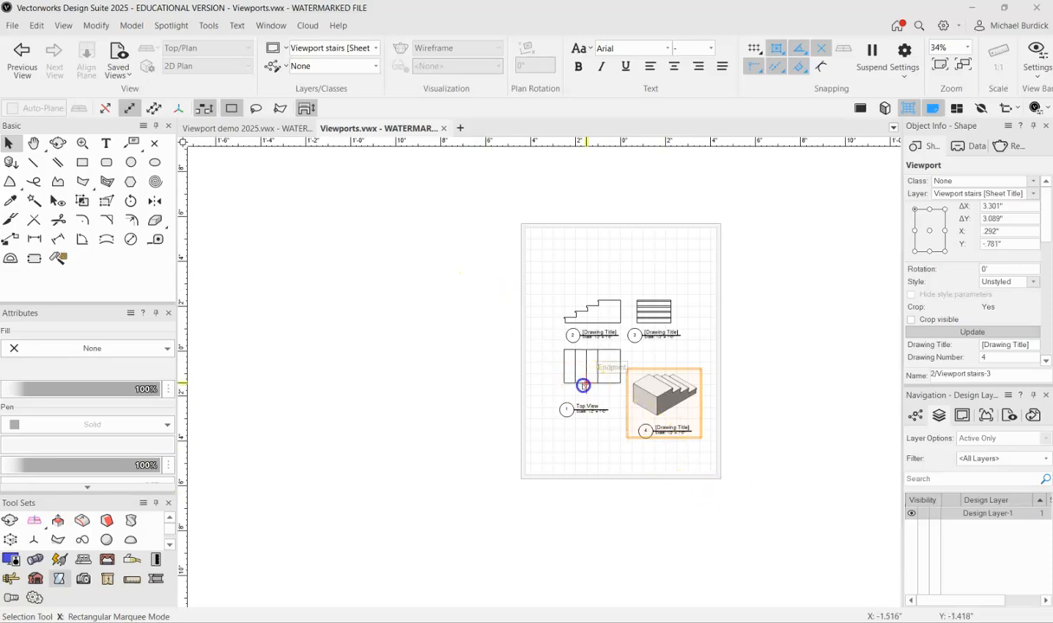
click(63, 25)
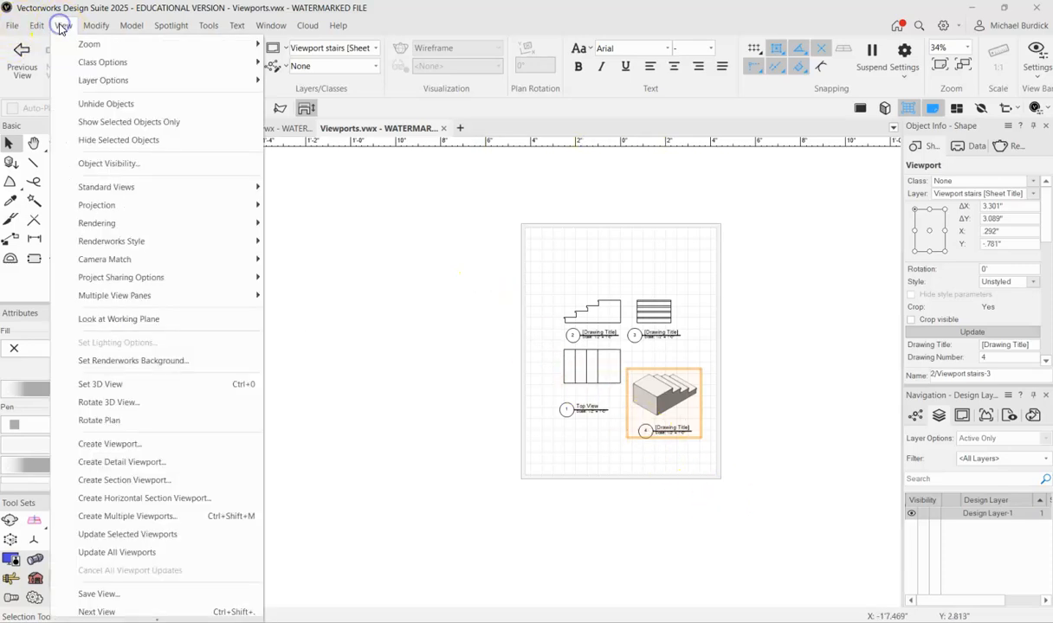
mouse_move(108, 224)
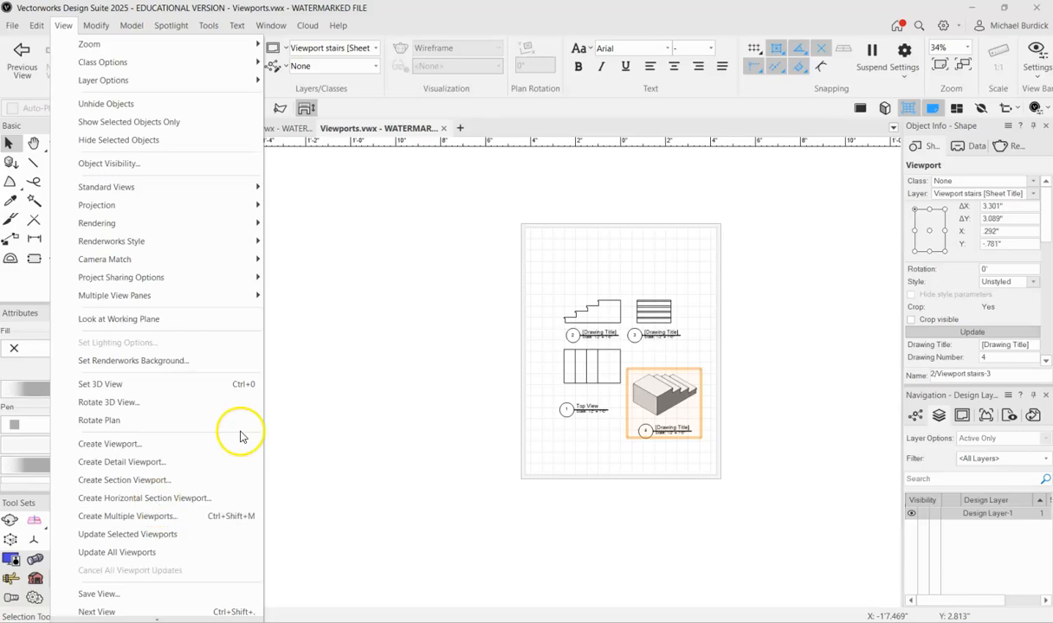
click(435, 412)
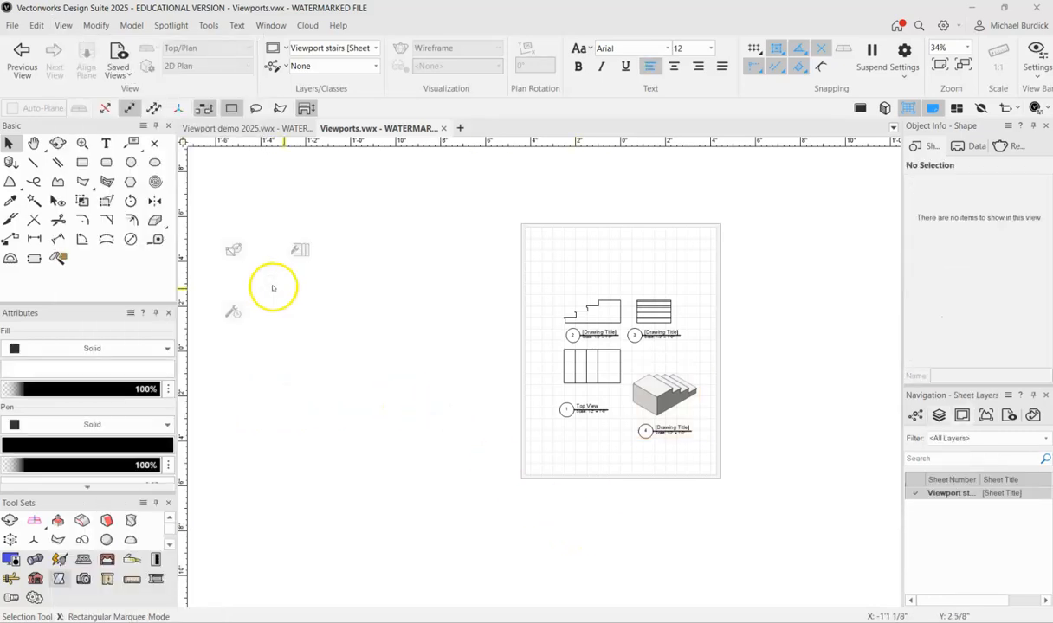
Inspect the shaded nosings in the isometric viewport up close and select that viewport.
scroll(705, 407, up, 4)
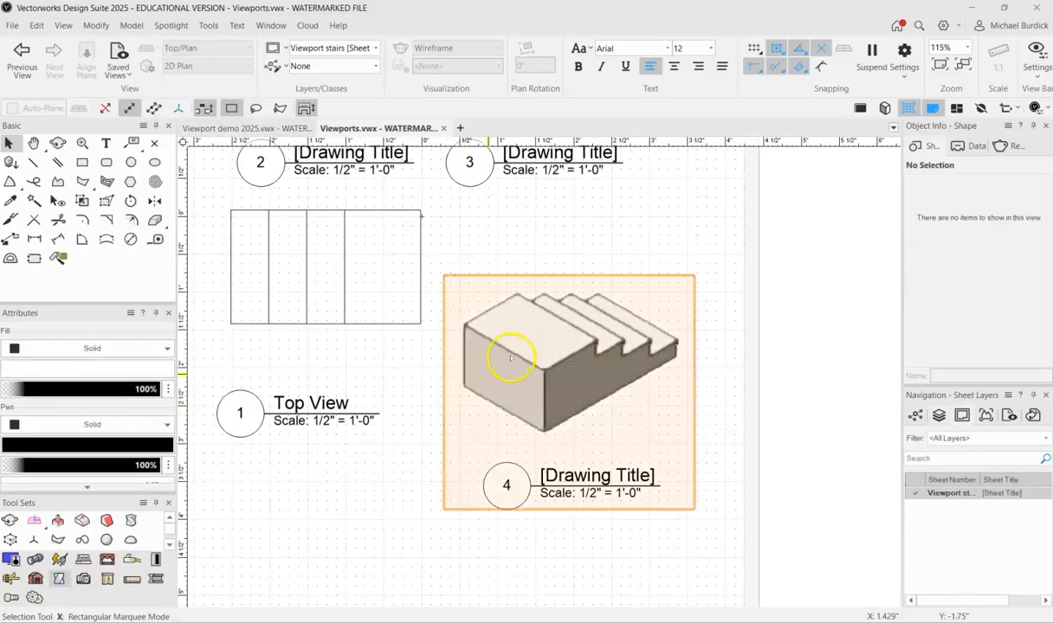
scroll(510, 357, up, 3)
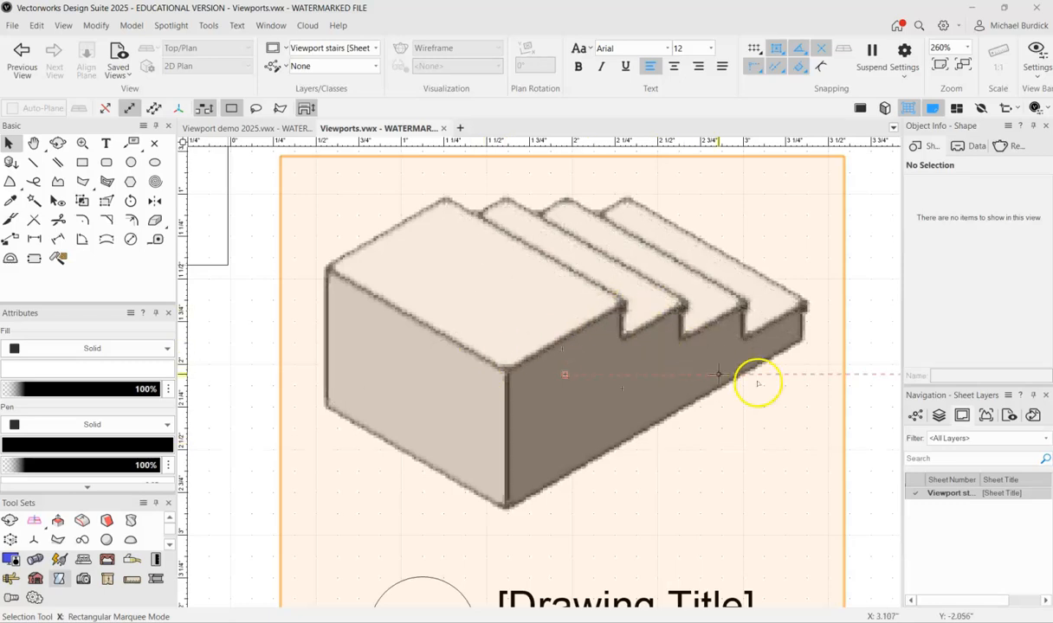
scroll(397, 375, down, 4)
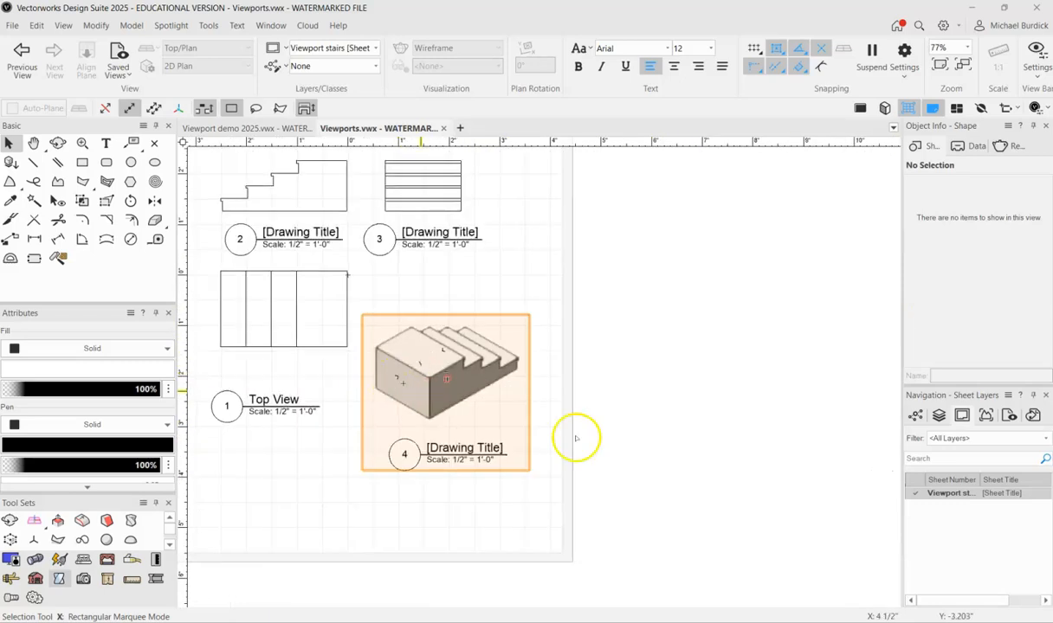
click(470, 372)
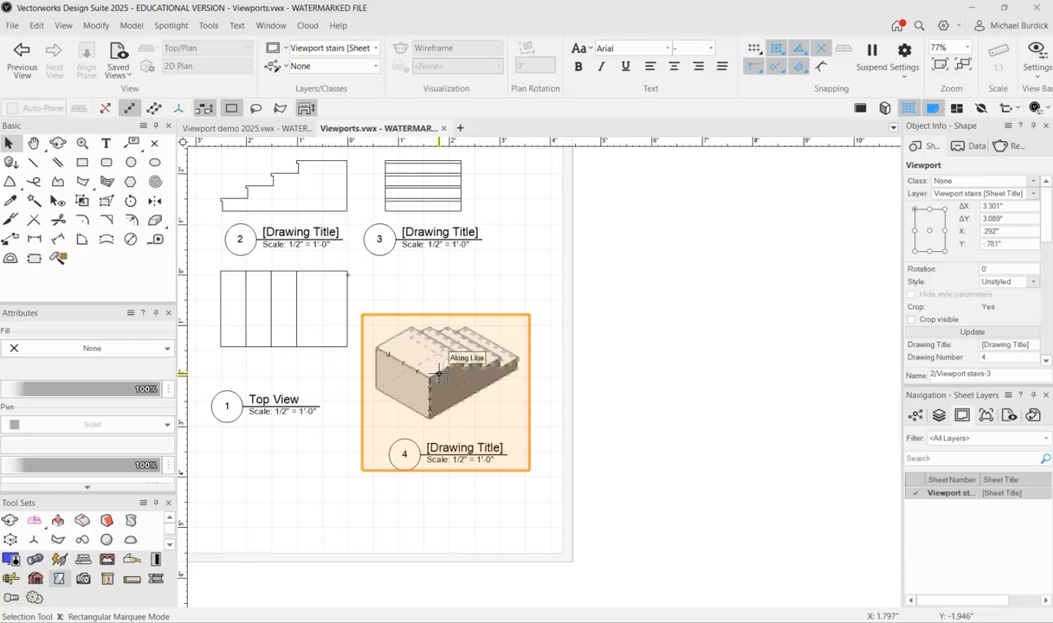
Set the isometric viewport's detail level to High and update the viewport.
scroll(998, 277, down, 3)
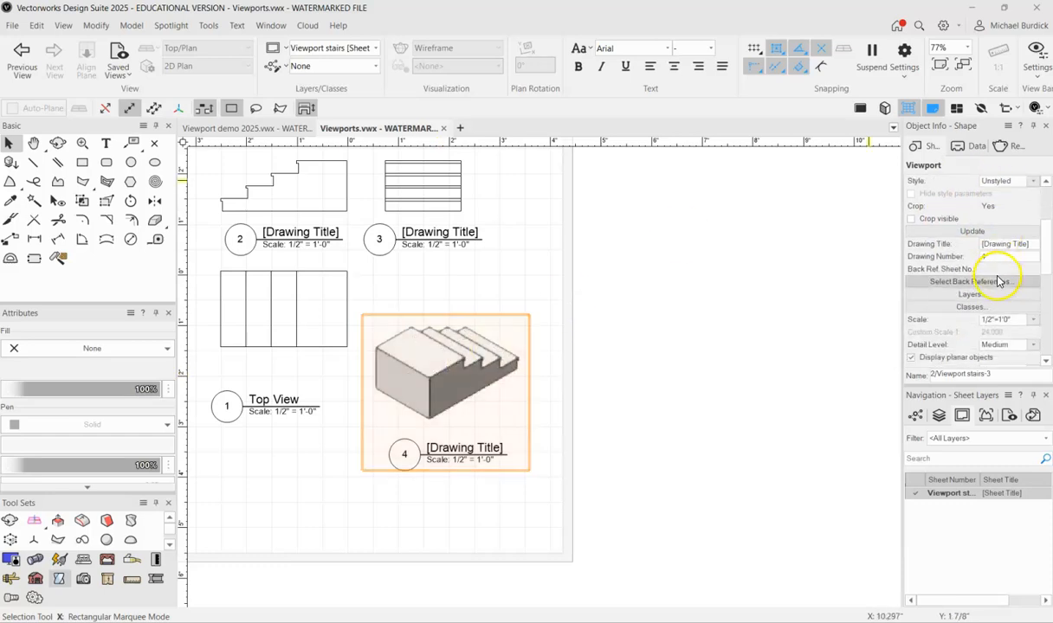
scroll(1000, 281, down, 1)
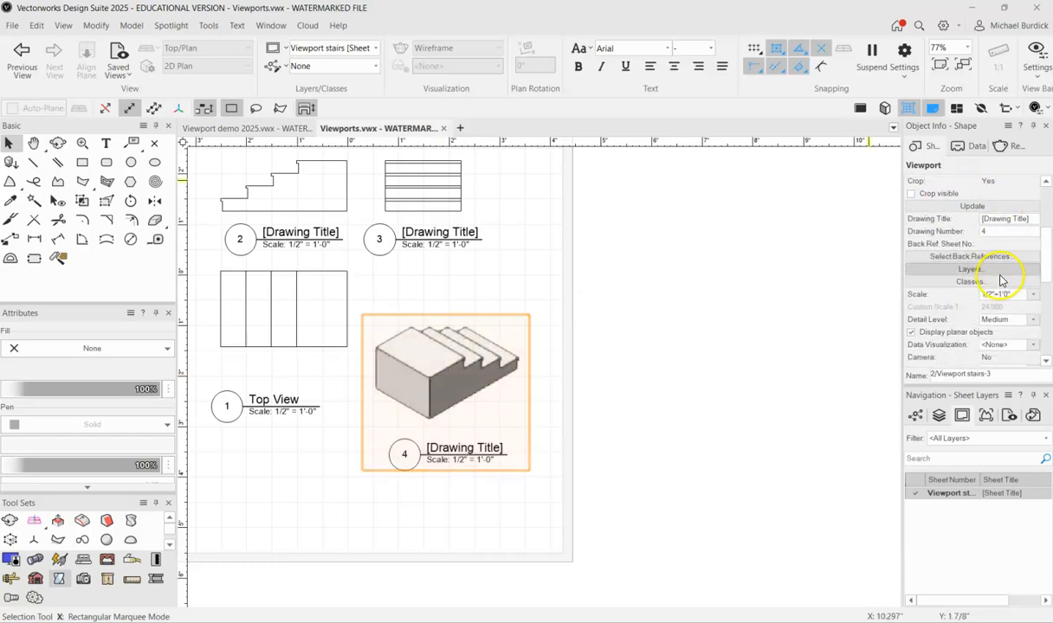
click(1008, 323)
click(1002, 355)
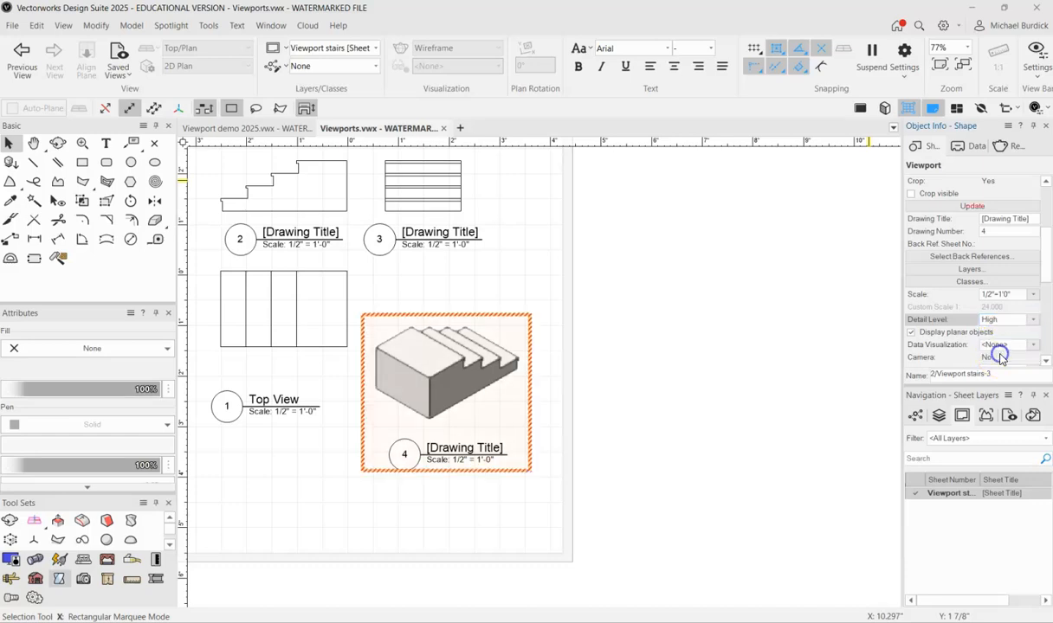
click(931, 205)
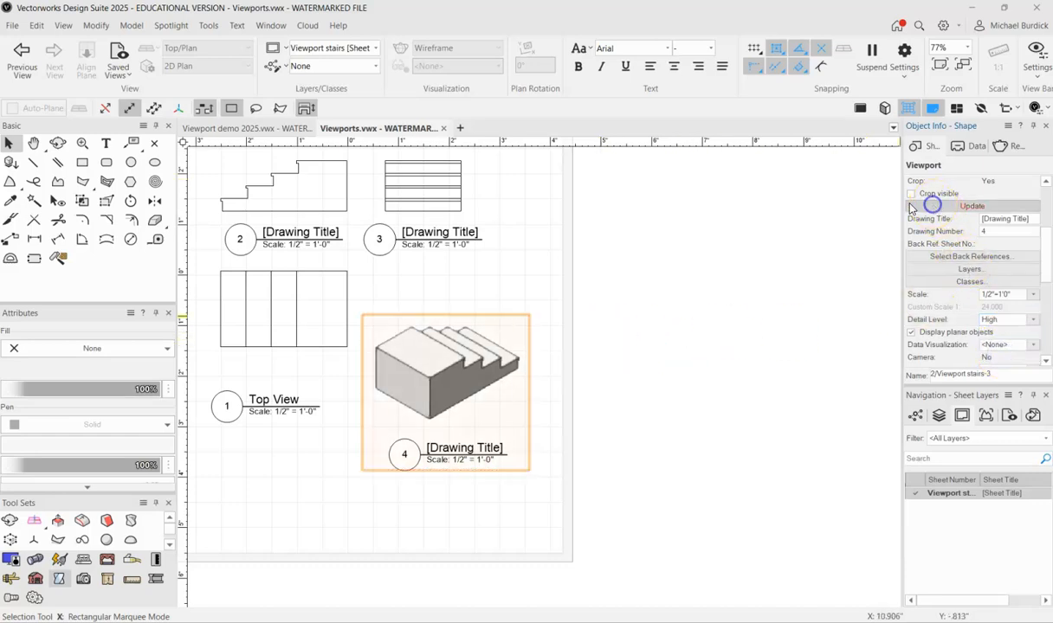
scroll(416, 371, up, 4)
scroll(526, 352, down, 3)
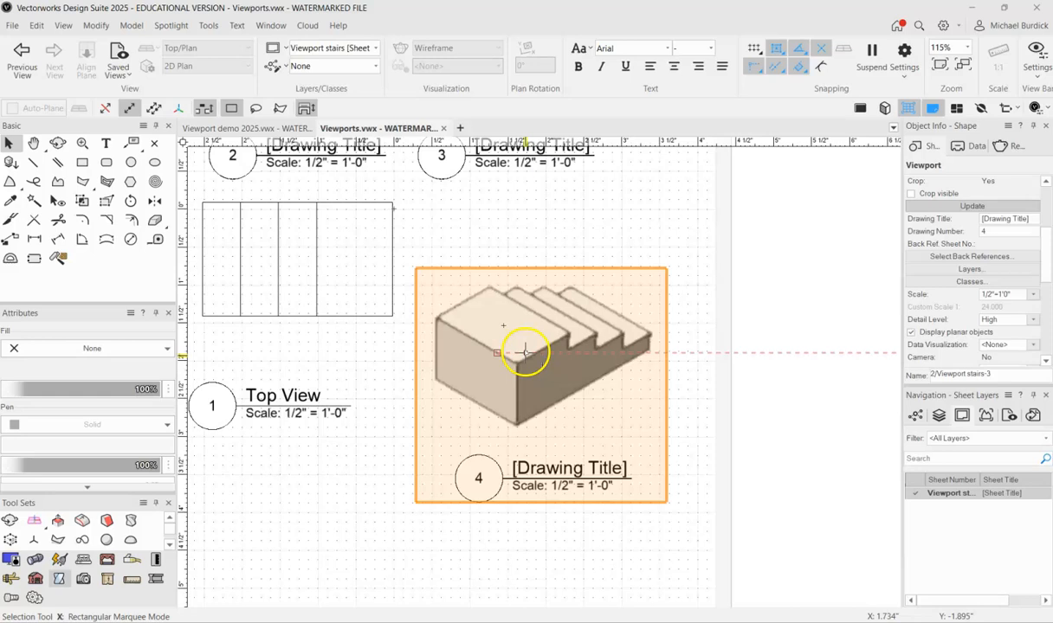
scroll(730, 351, down, 2)
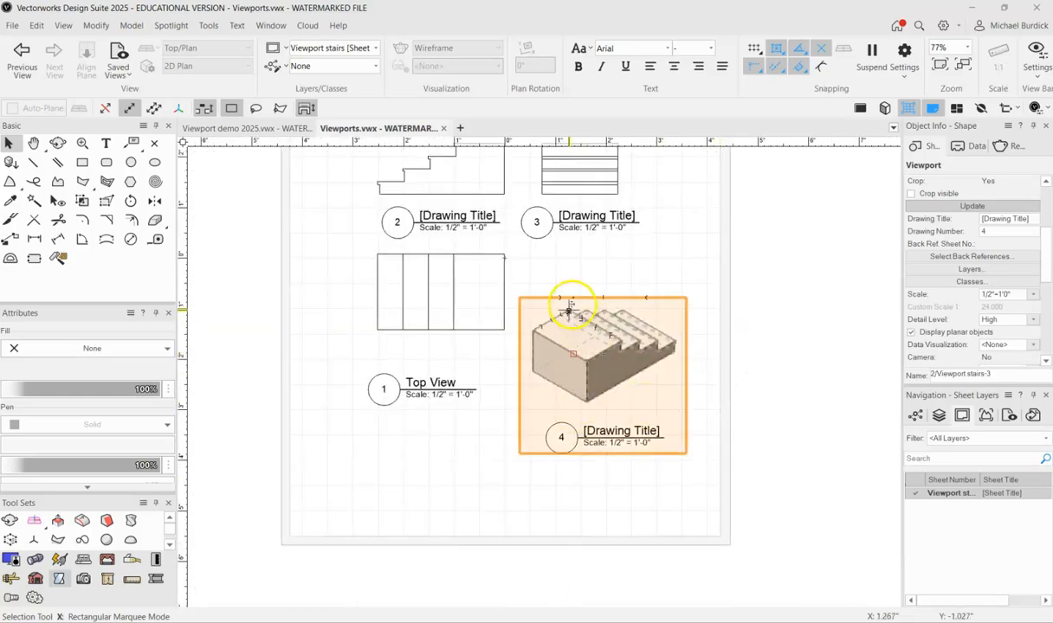
scroll(569, 309, down, 3)
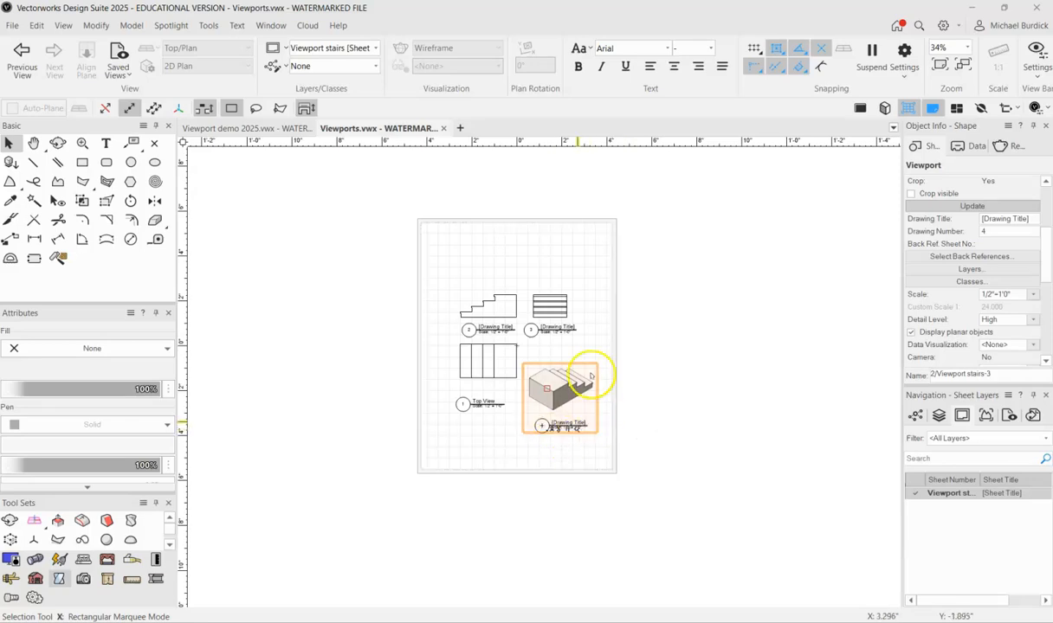
Set the Viewport stairs sheet layer's resolution to 300 DPI, update the isometric viewport and check its edges up close.
click(962, 416)
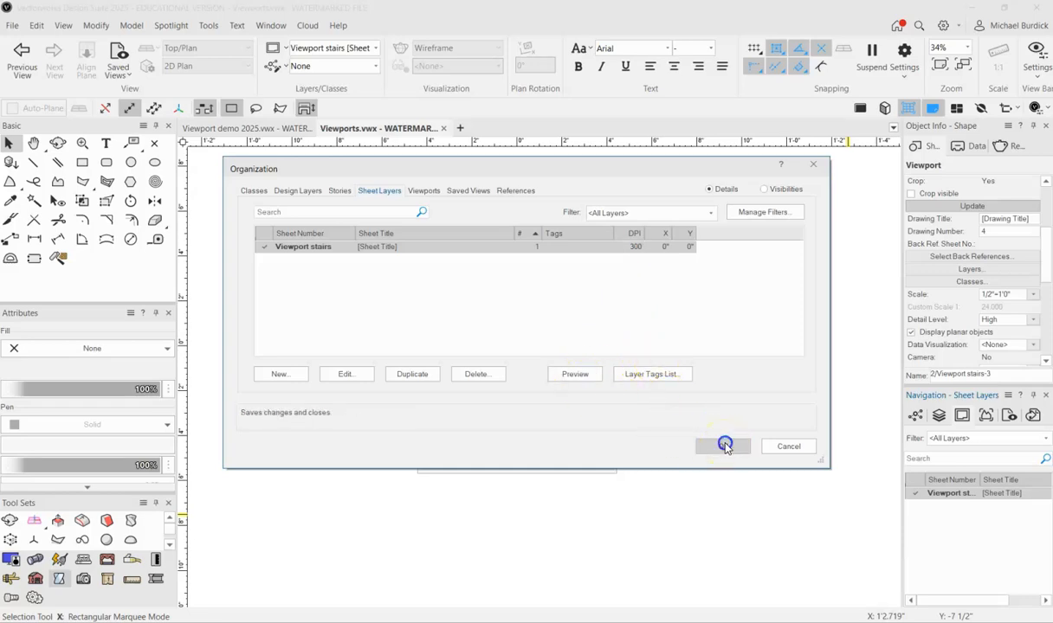
click(725, 445)
click(723, 447)
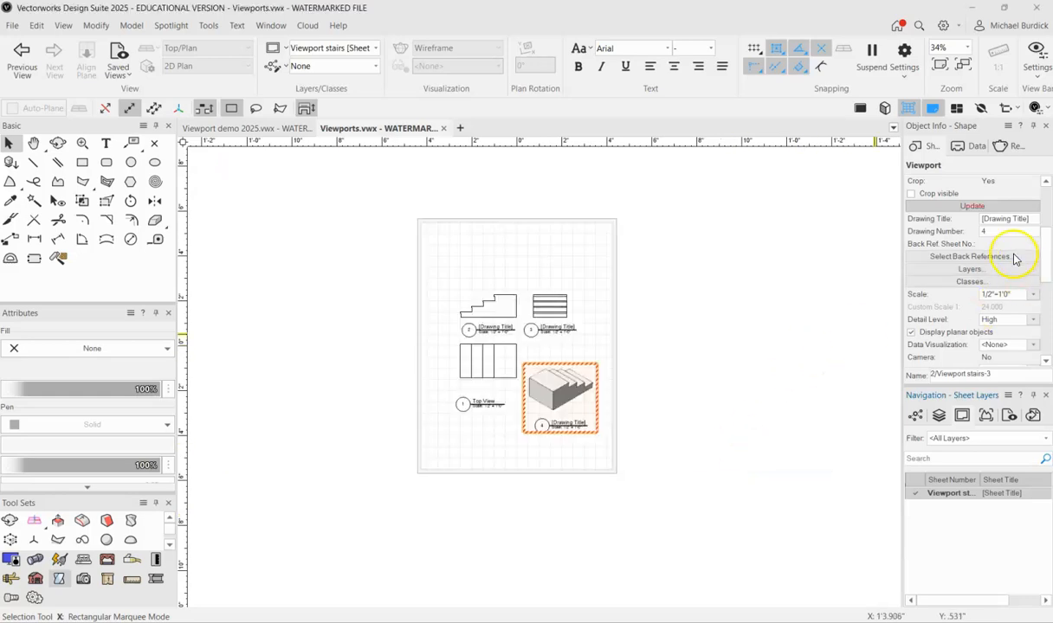
scroll(587, 401, up, 5)
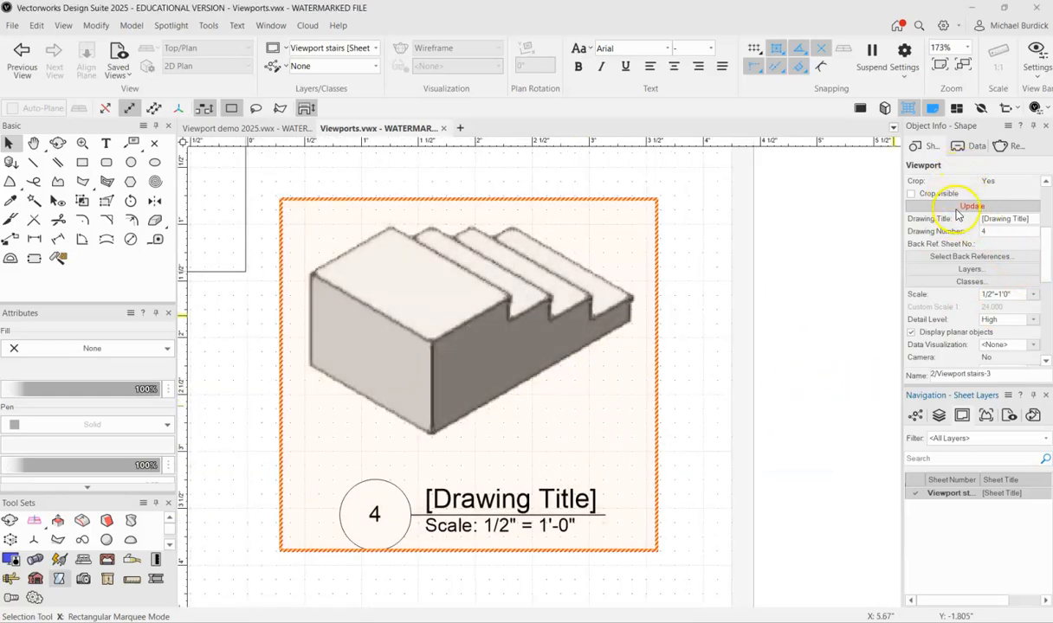
click(956, 207)
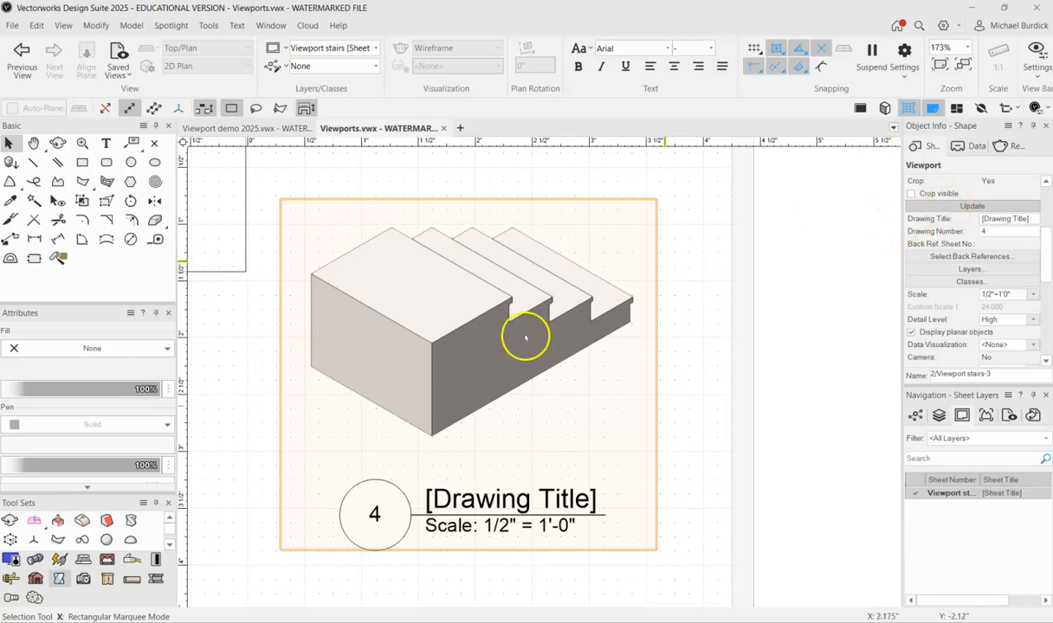
scroll(606, 280, up, 3)
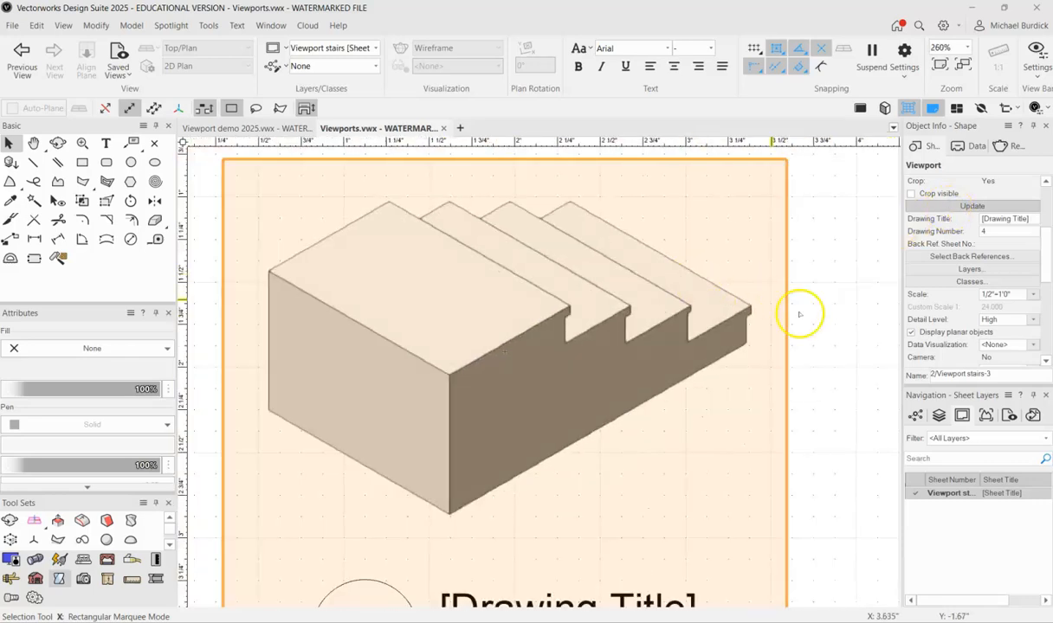
click(799, 314)
scroll(818, 314, down, 3)
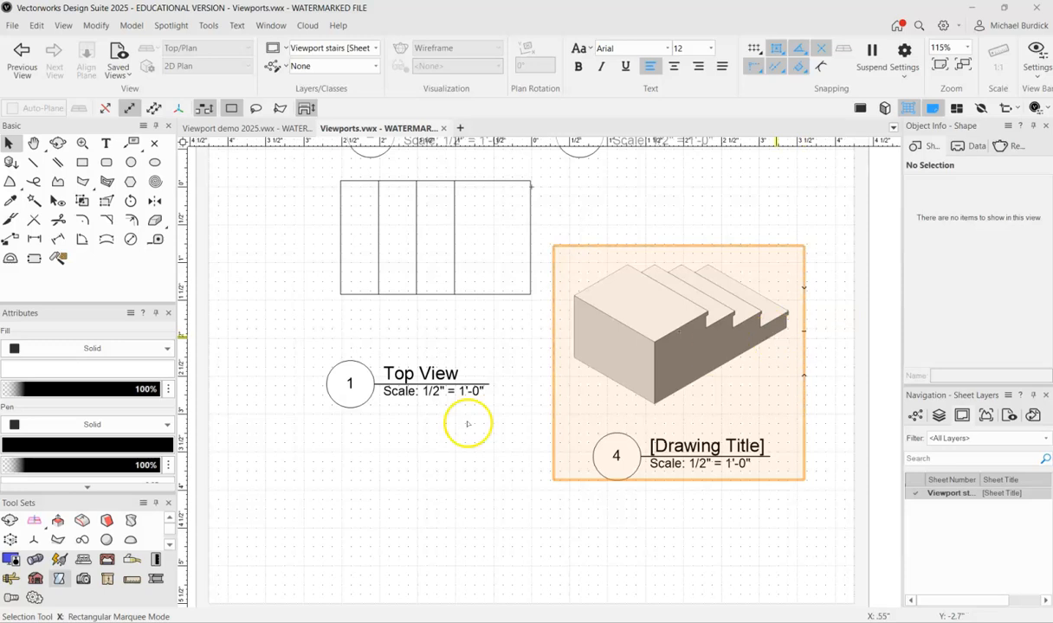
scroll(459, 424, down, 2)
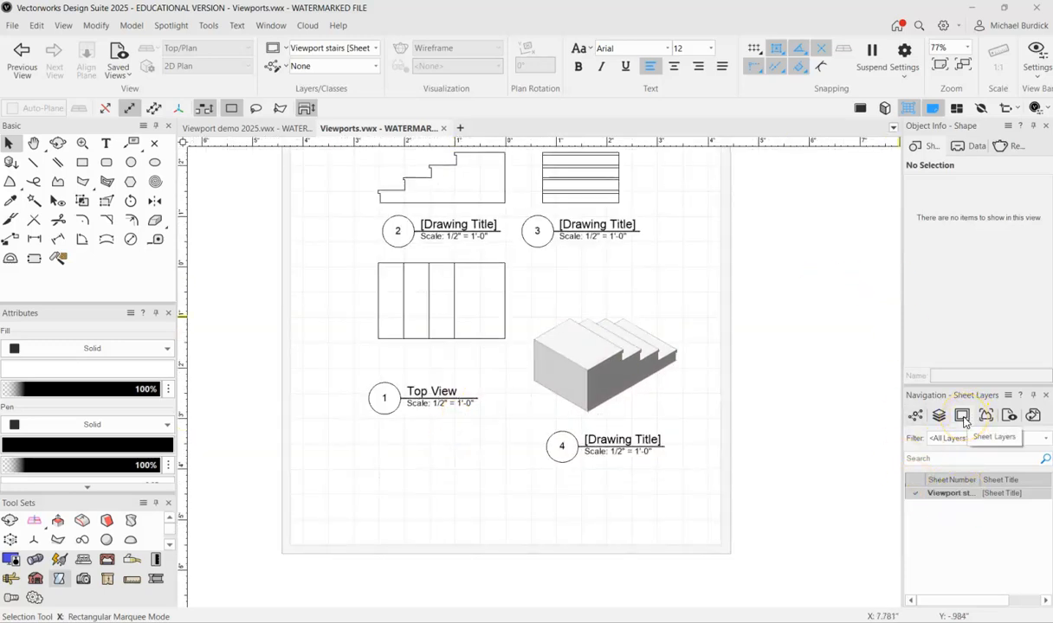
Move the isometric viewport up to a Y position of about 0.13", beside the Top View viewport.
click(618, 515)
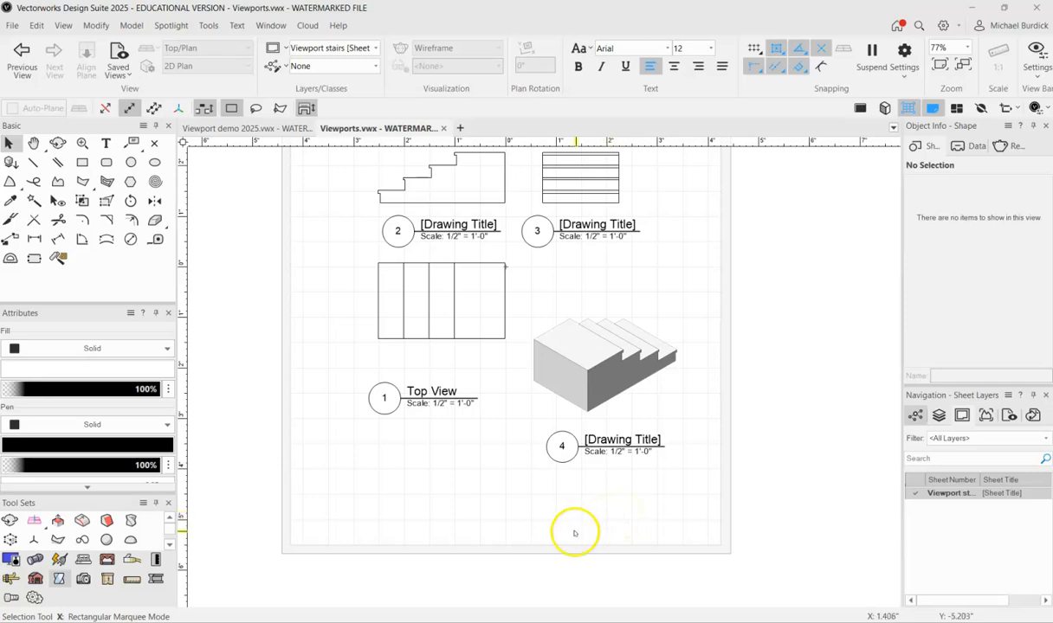
scroll(578, 530, down, 2)
scroll(598, 450, up, 4)
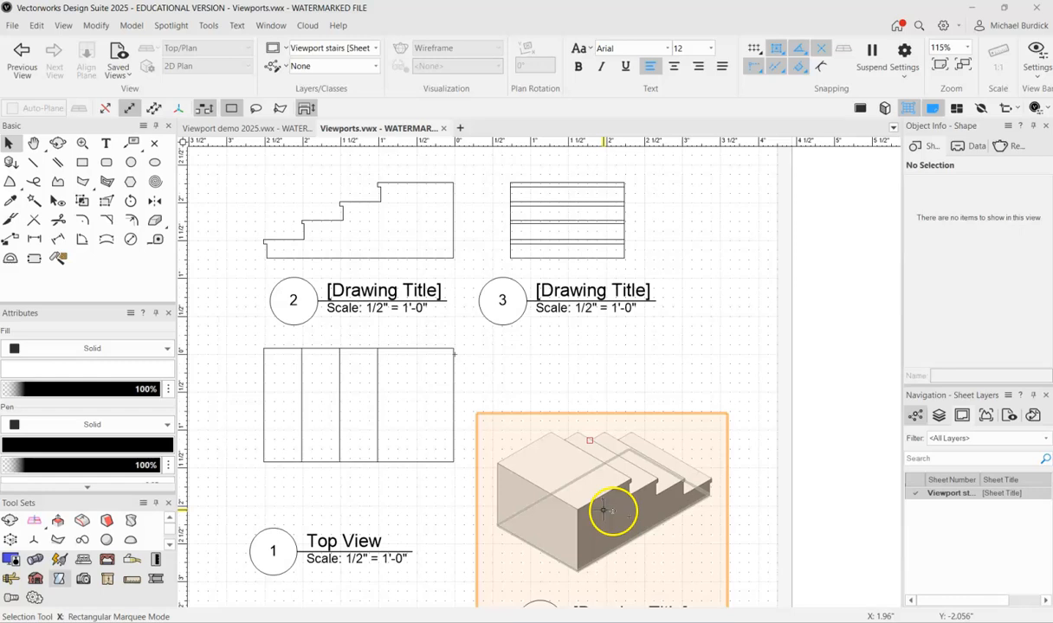
drag(577, 488, 484, 439)
scroll(642, 319, down, 4)
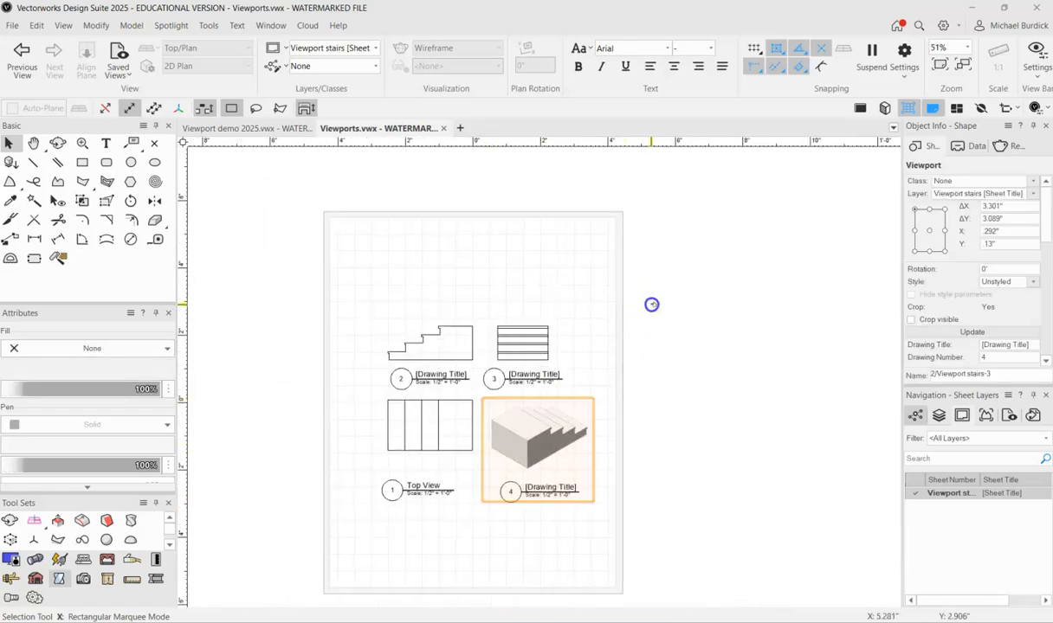
click(721, 414)
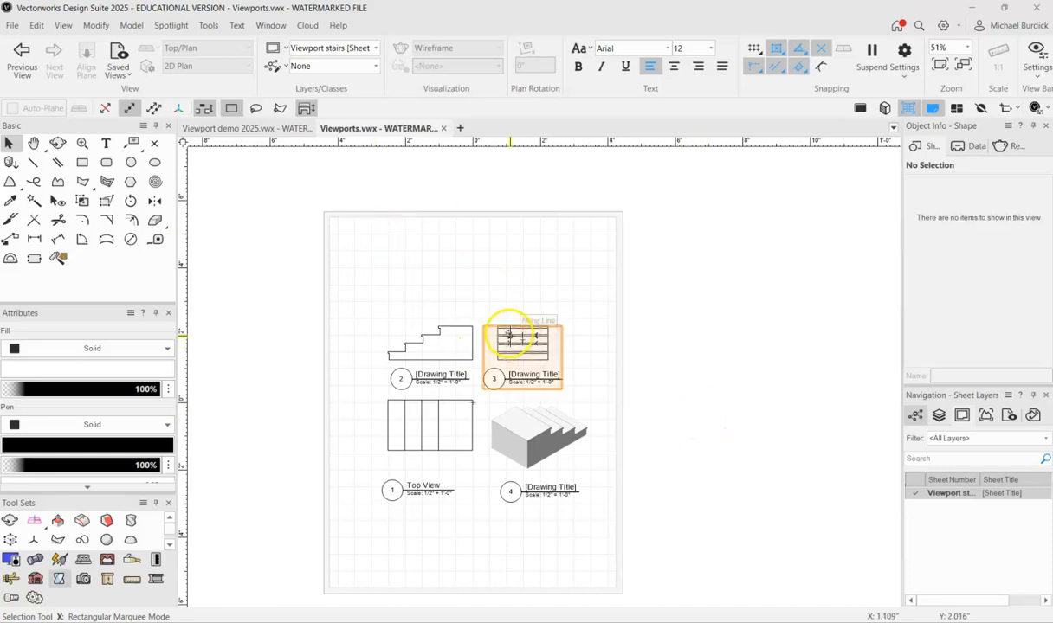
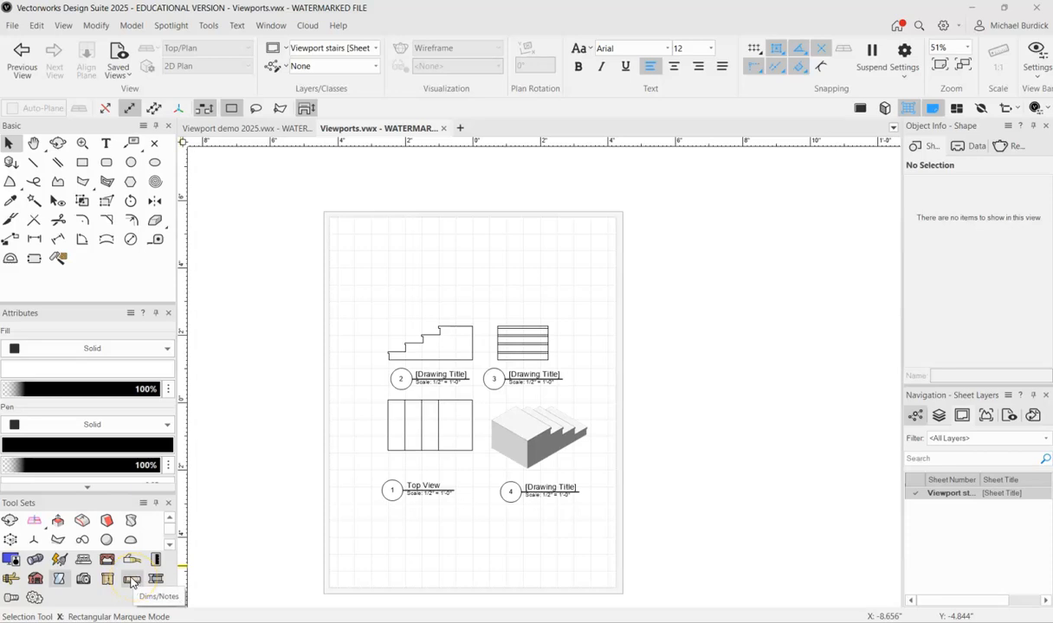
Show the Dims/Notes tool set and make room for all its tools by closing the Attributes palette.
click(131, 580)
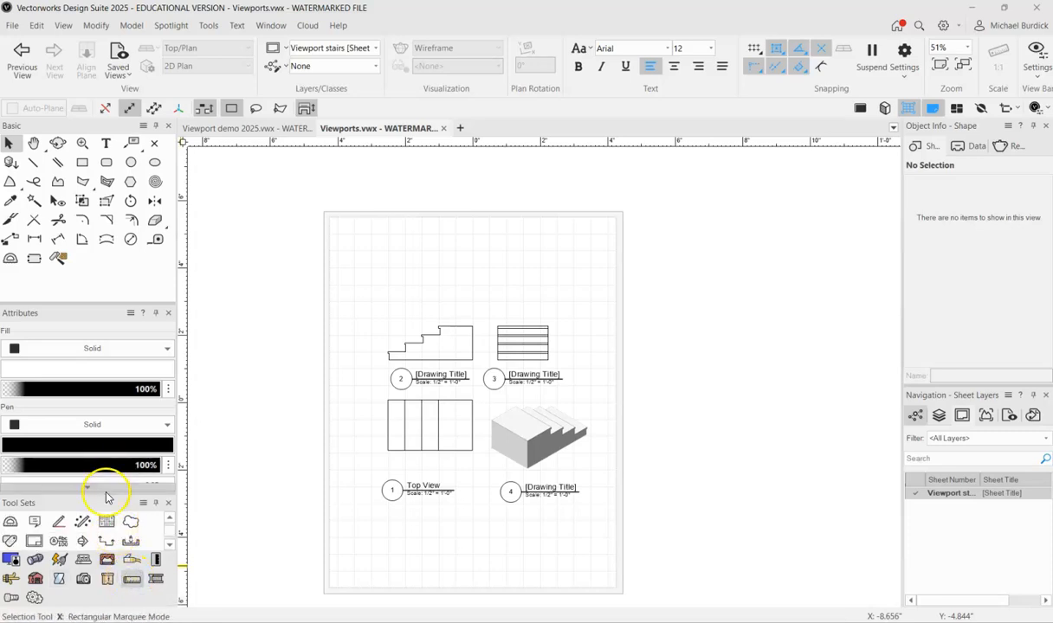
click(167, 312)
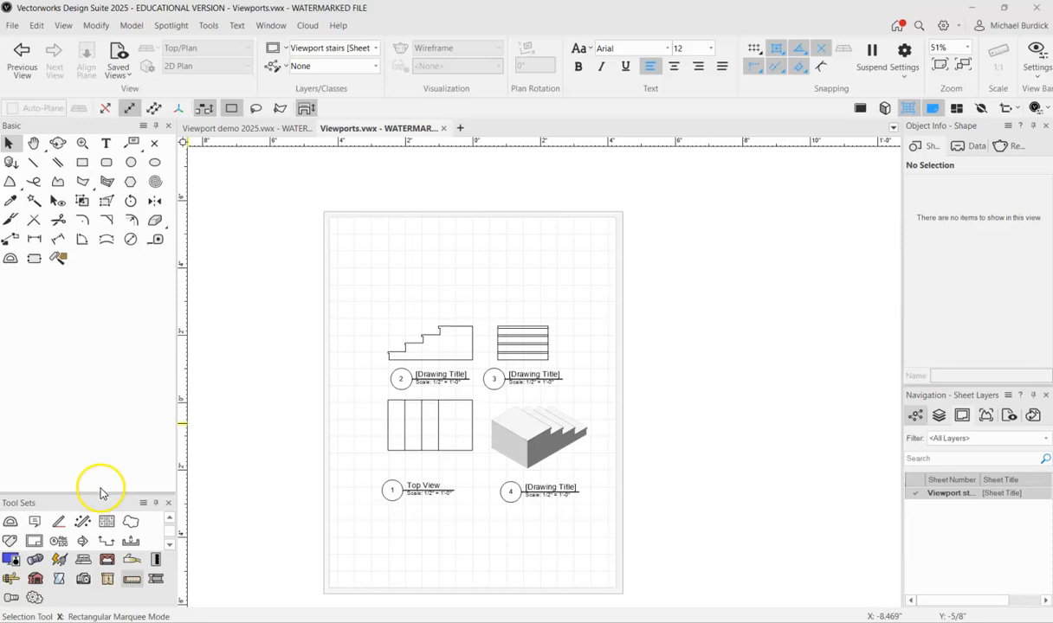
drag(102, 492, 102, 362)
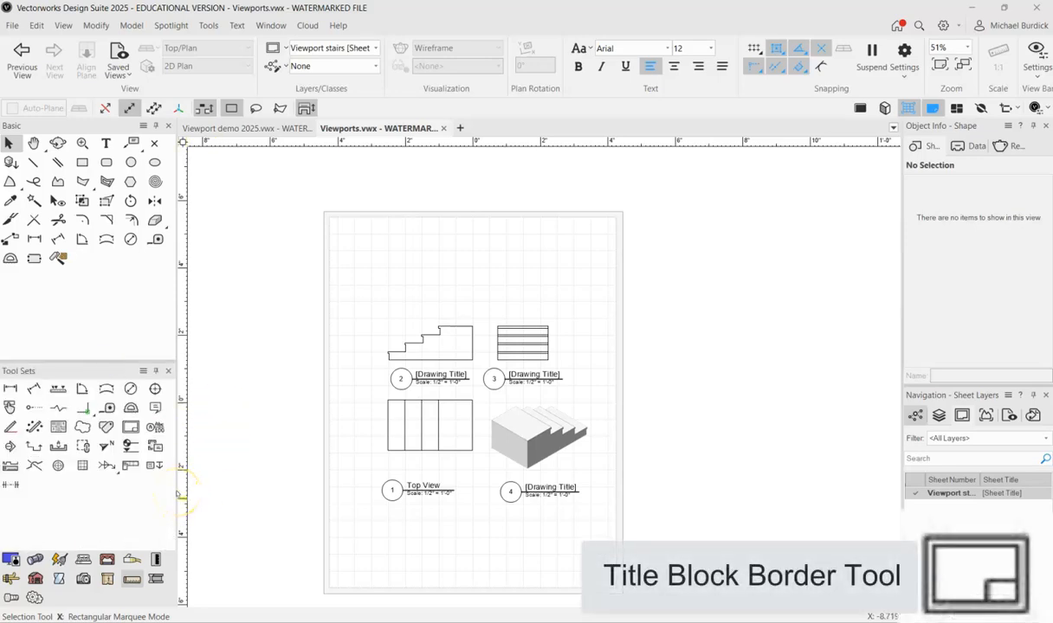
Insert a title block border in the ASME style from the Vectorworks Libraries onto the sheet.
click(132, 430)
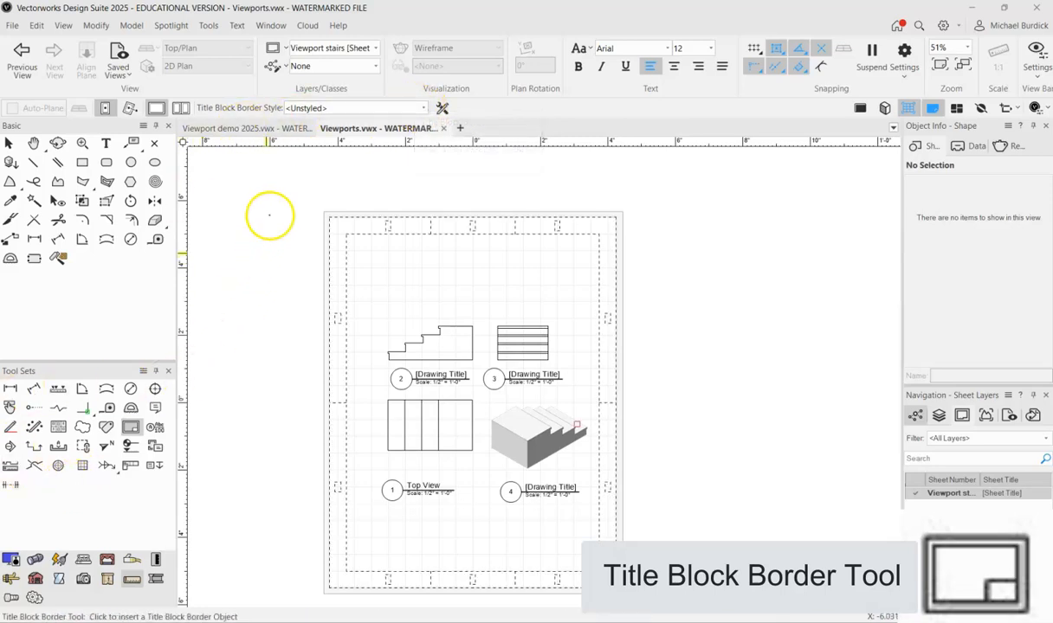
click(424, 109)
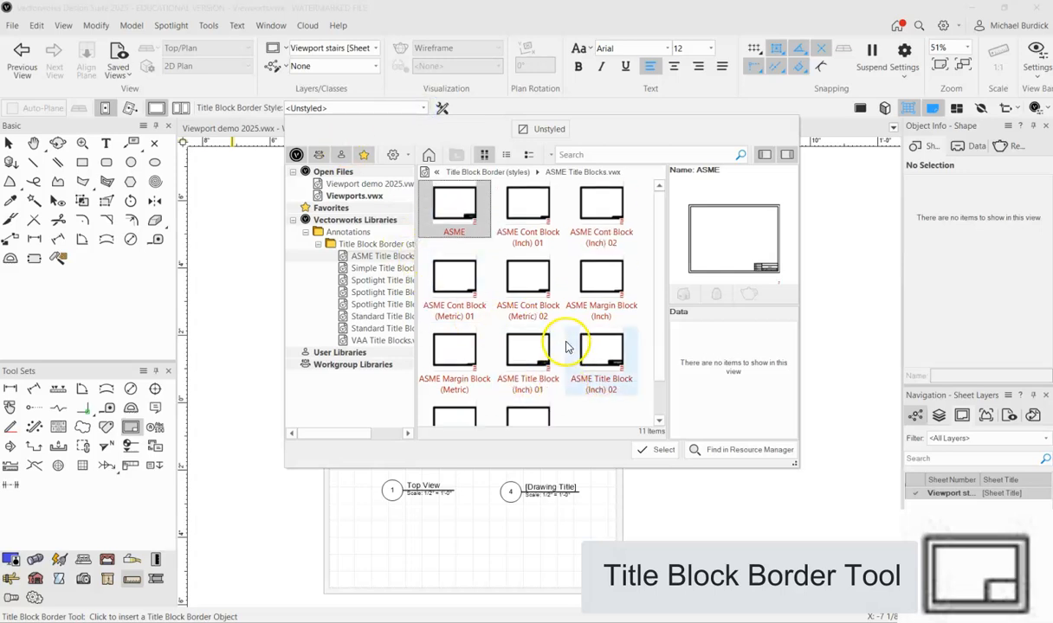
click(464, 204)
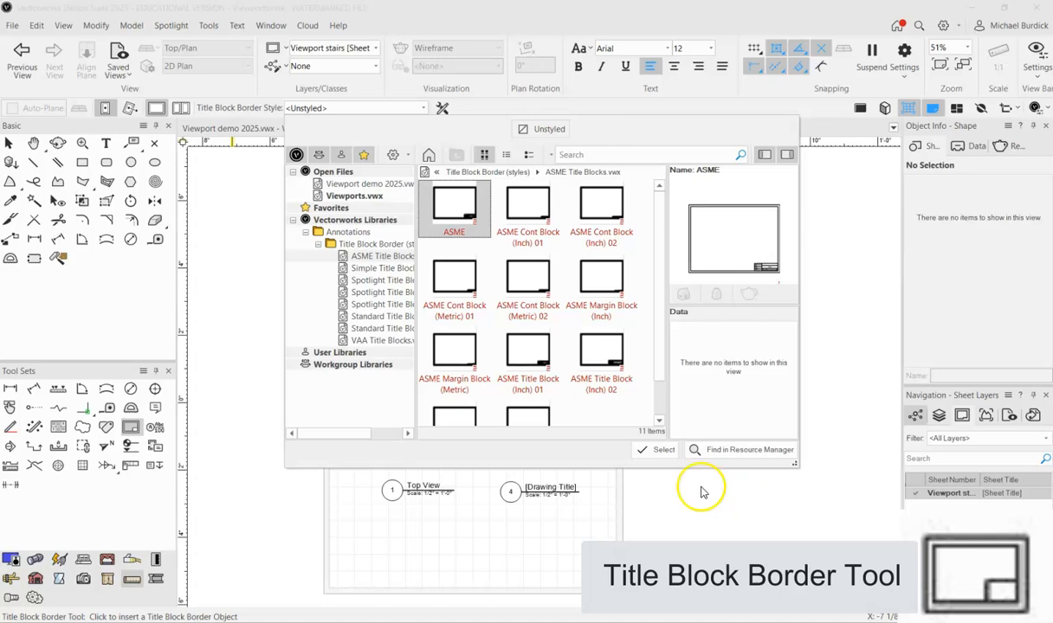
click(660, 450)
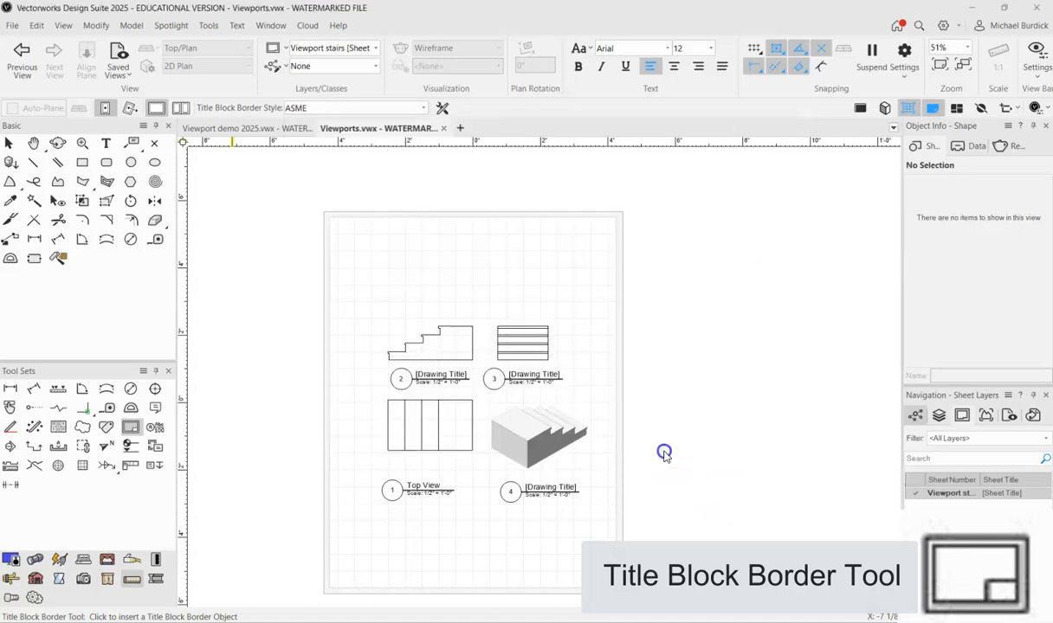
click(441, 373)
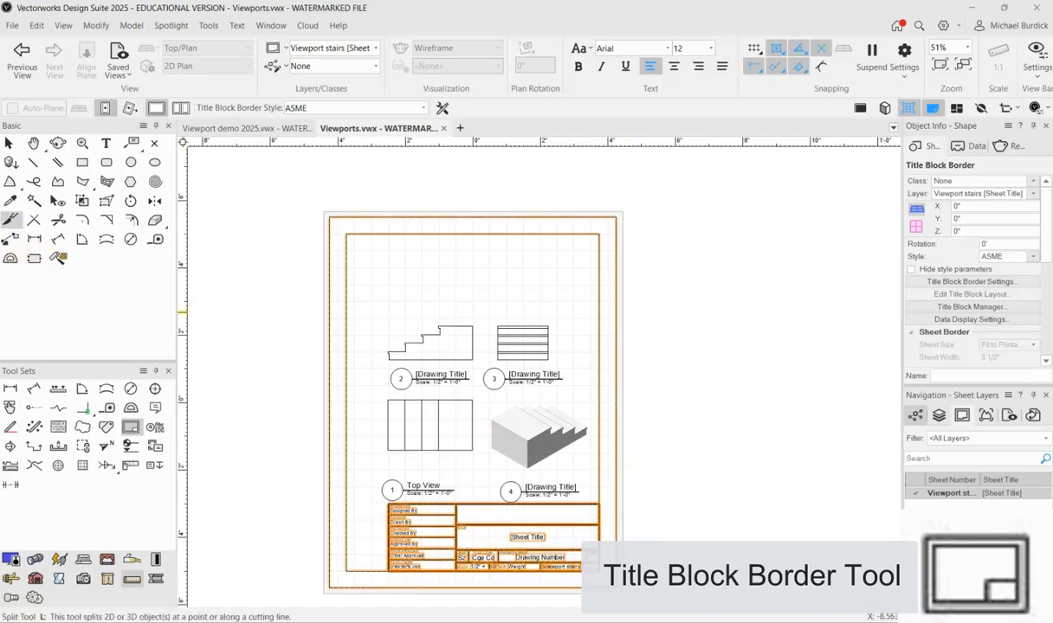
click(8, 142)
click(501, 360)
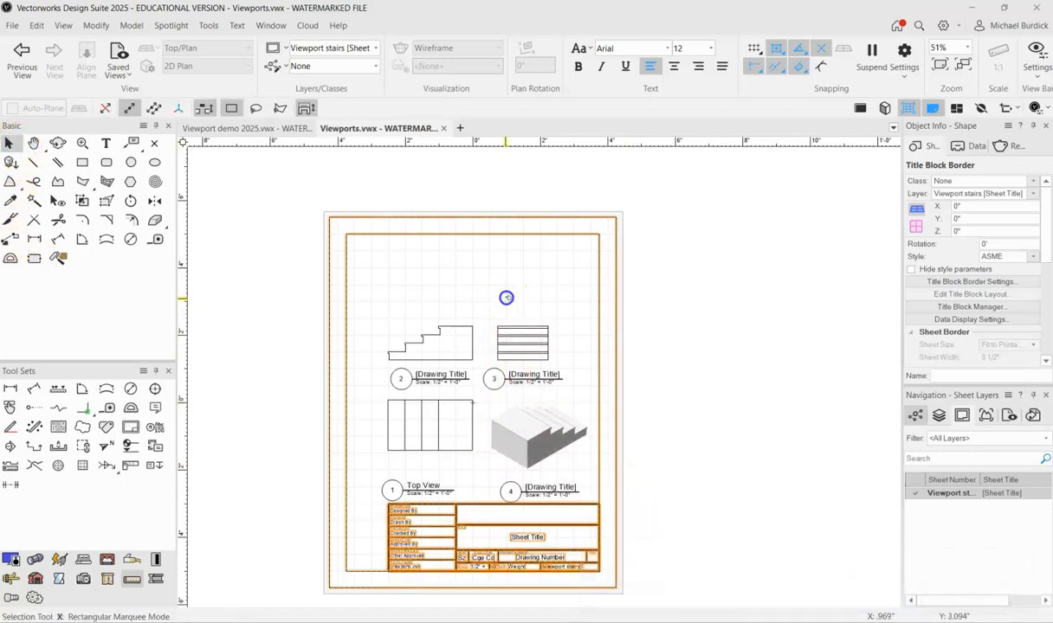
Move all four viewports up inside the border, leaving clear space above the title block.
scroll(536, 494, up, 2)
scroll(536, 507, down, 2)
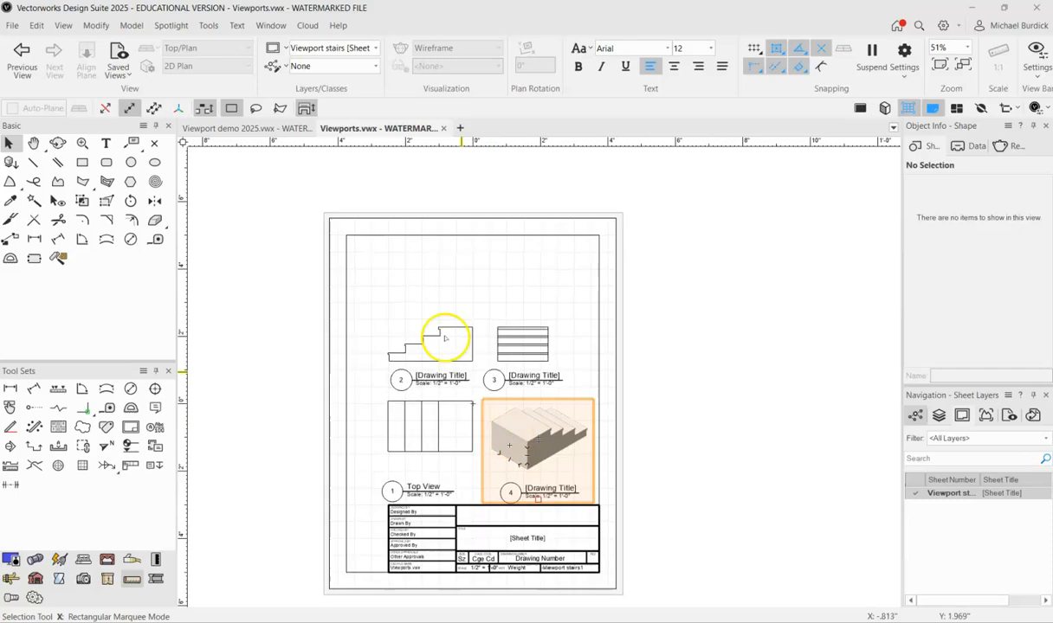
click(433, 270)
drag(537, 346, 531, 274)
drag(446, 431, 439, 369)
drag(522, 432, 524, 382)
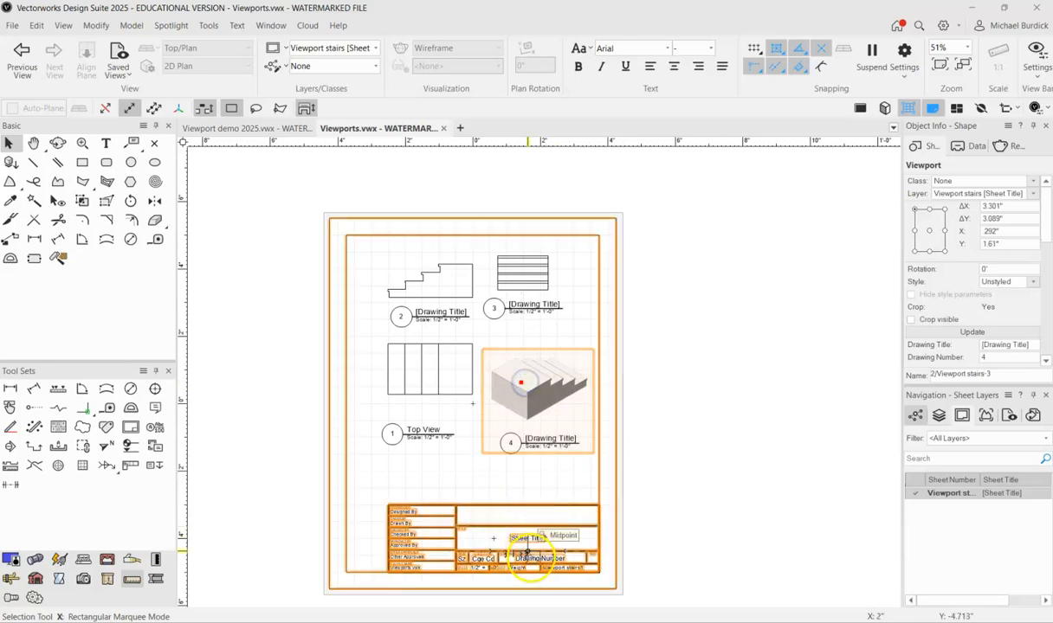
Examine the title block fields and review the Project Data and Sheet Data in the border's settings.
scroll(519, 554, up, 3)
click(465, 405)
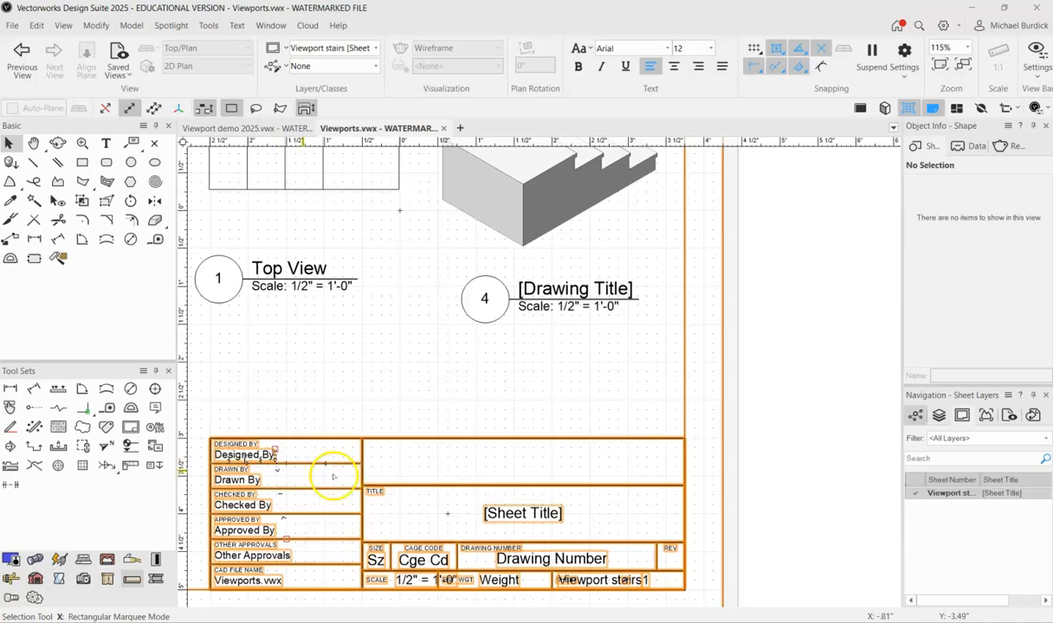
scroll(522, 475, down, 4)
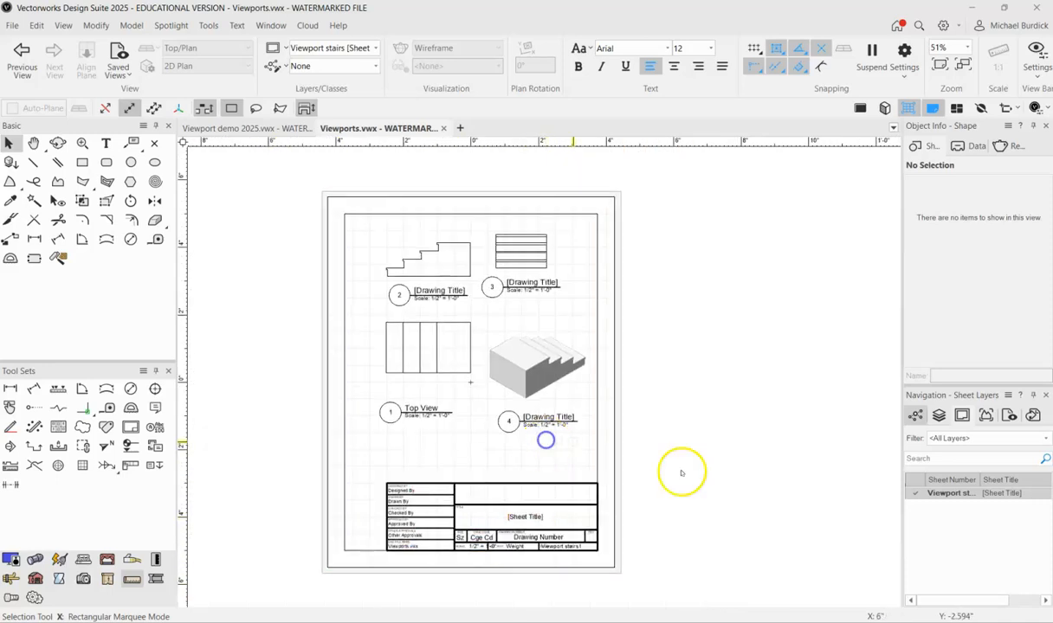
click(534, 484)
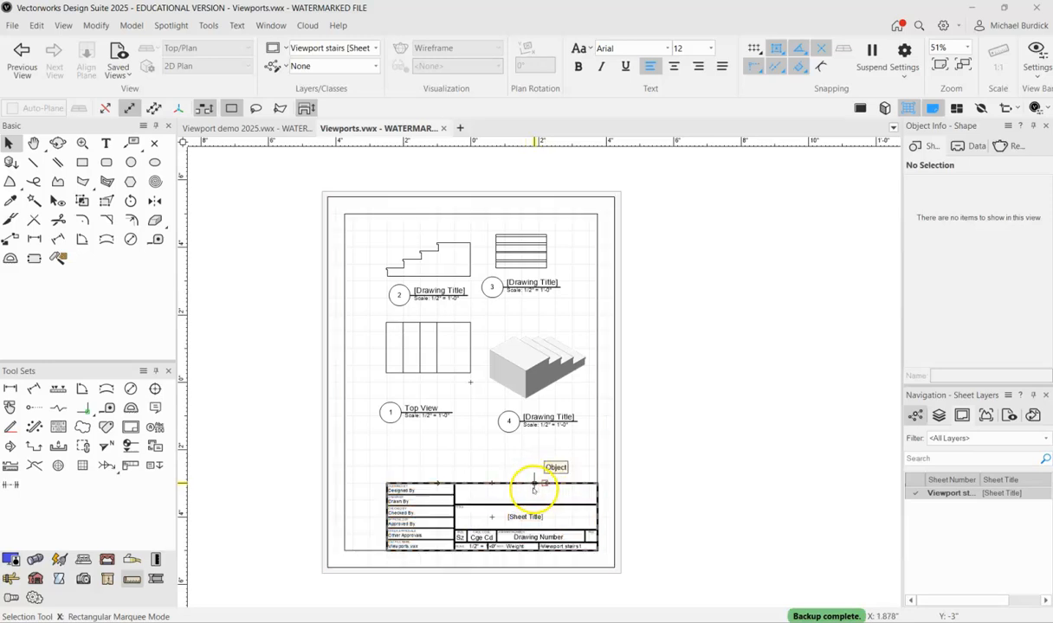
click(344, 453)
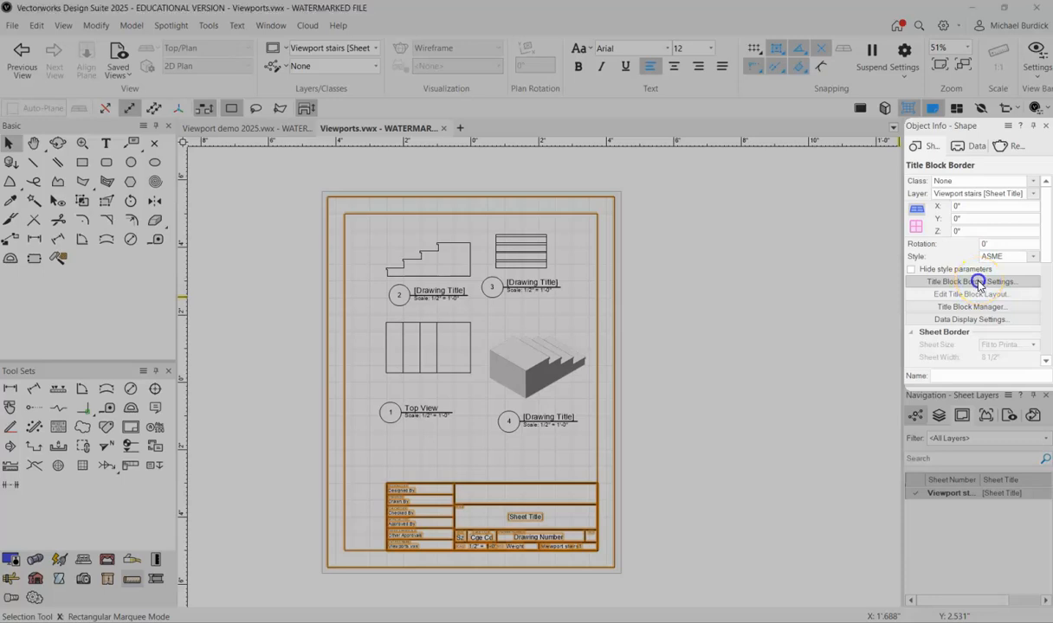
click(966, 282)
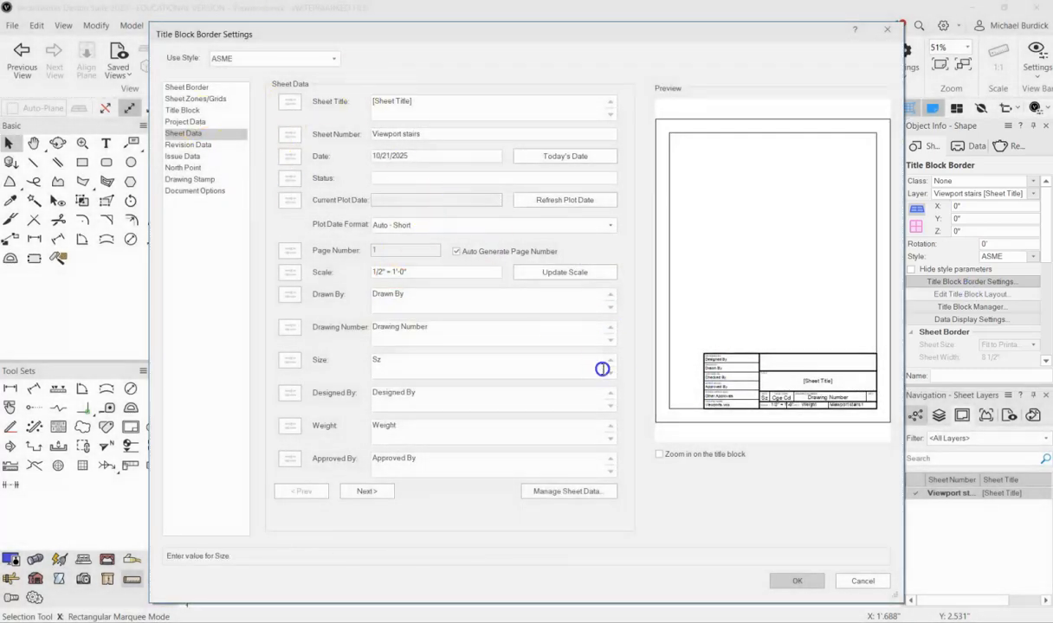
click(184, 122)
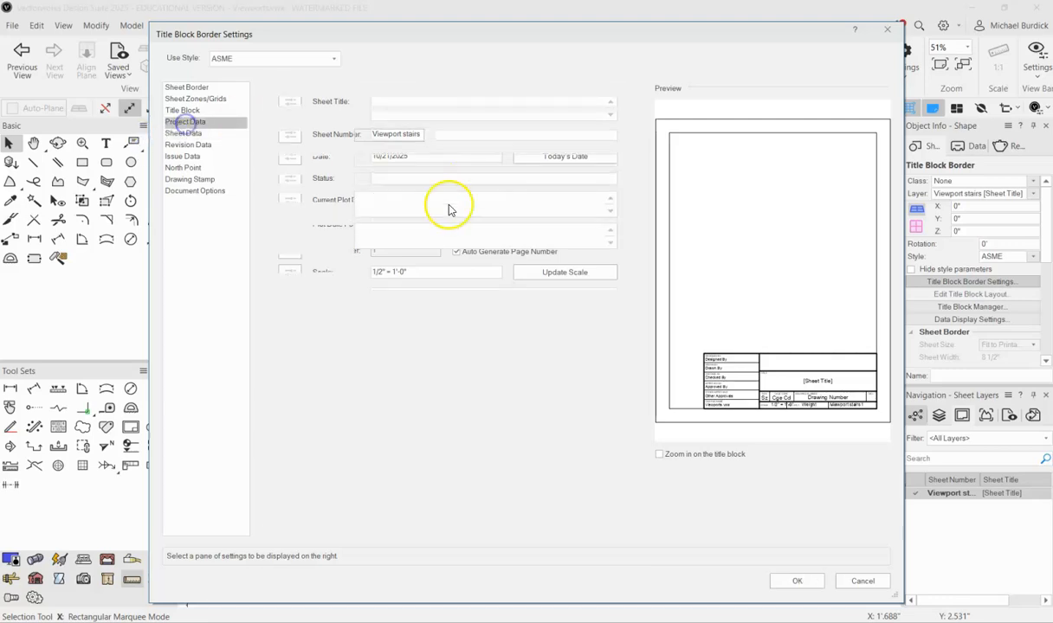
click(187, 135)
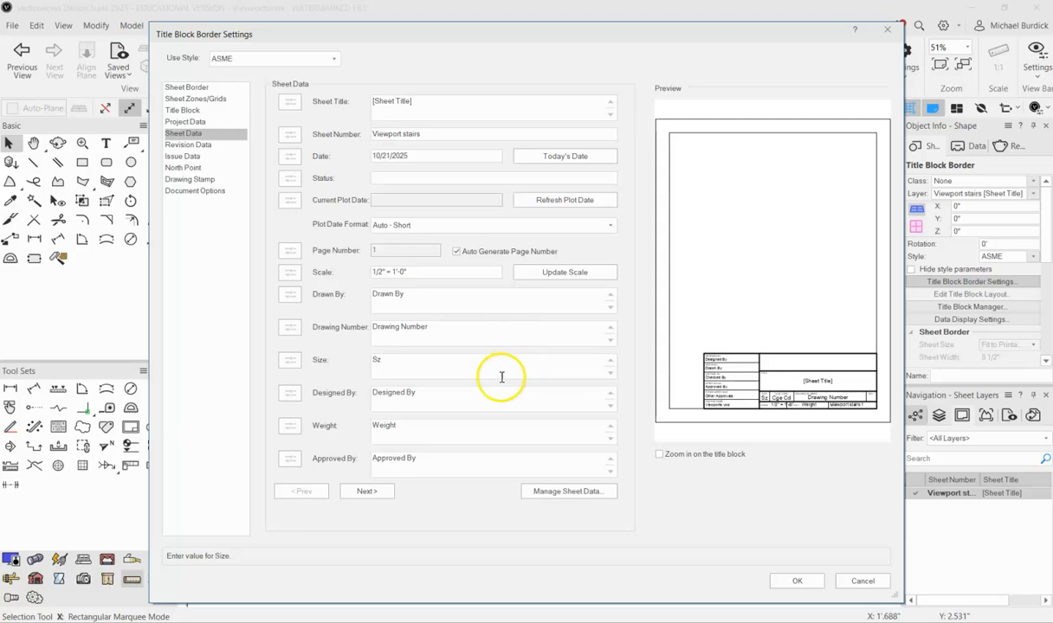
click(796, 581)
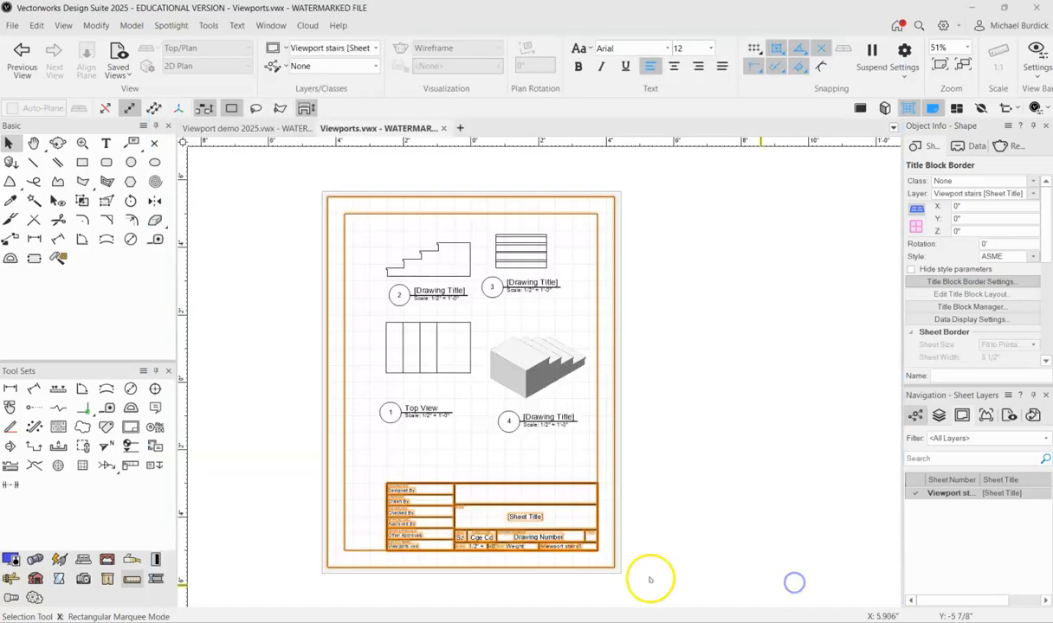
Delete the ASME title block border from the sheet layer, leaving the four viewports in place.
scroll(550, 548, up, 3)
scroll(550, 548, up, 1)
scroll(547, 545, down, 2)
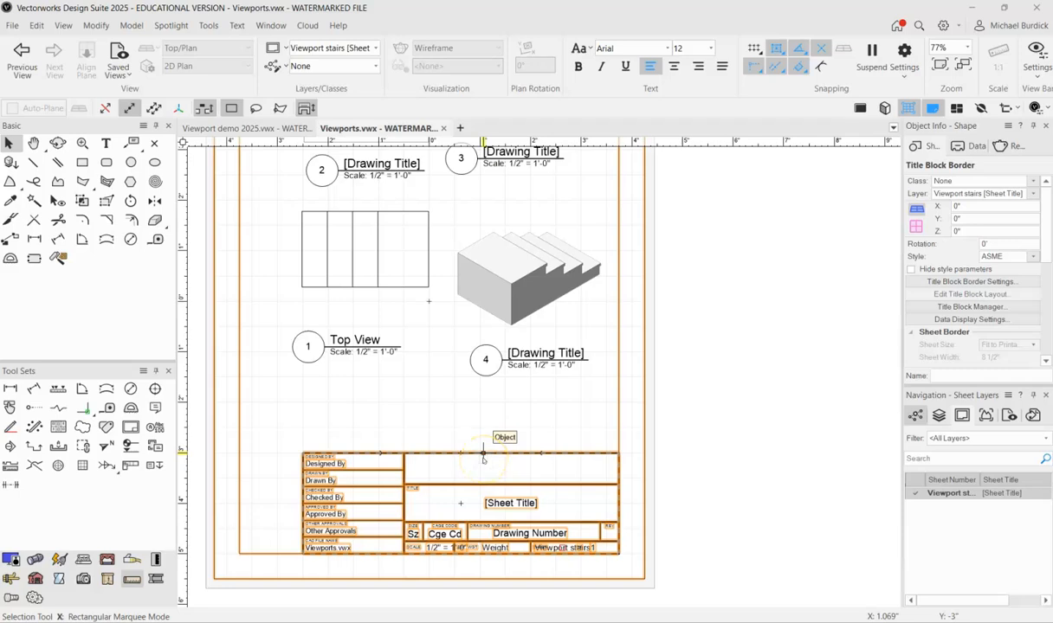
scroll(483, 458, down, 2)
click(661, 482)
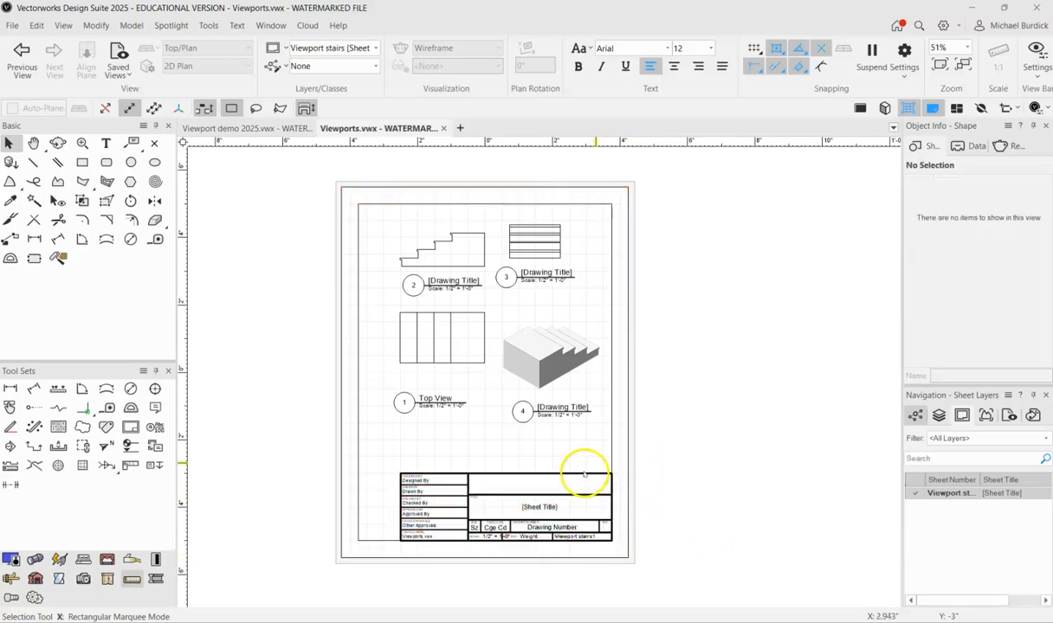
click(574, 498)
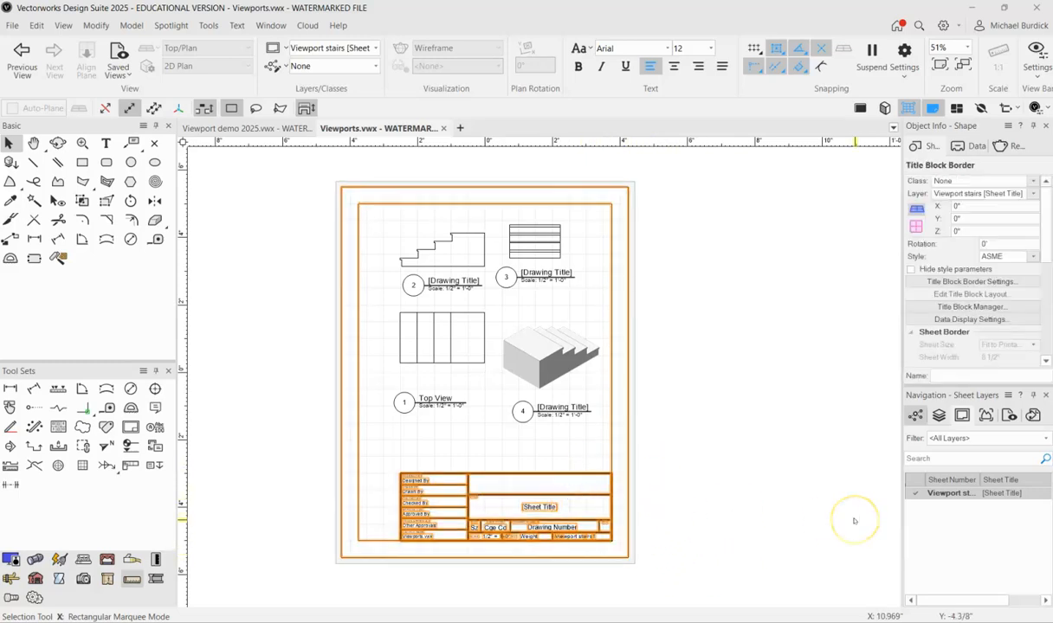
key(Delete)
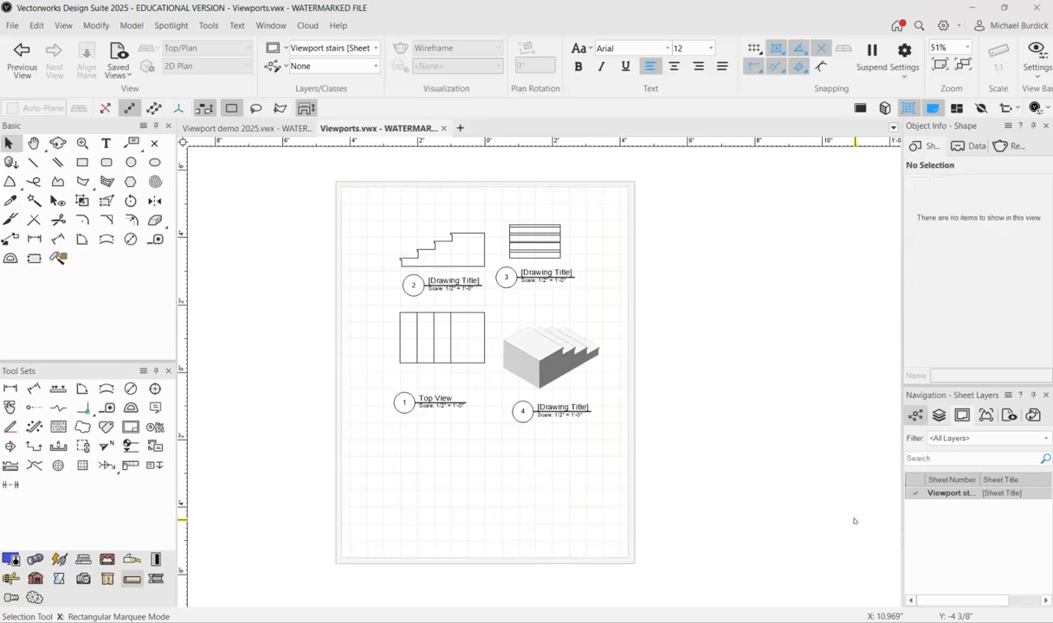
Move all four viewports together off the sheet into the empty space beyond the page's right edge.
scroll(563, 514, down, 2)
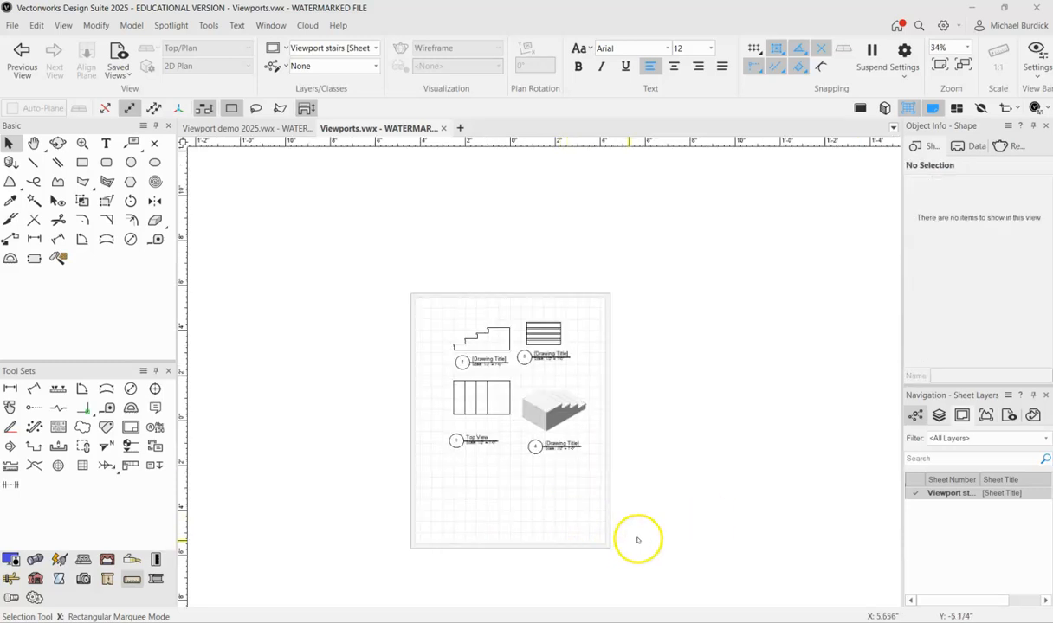
scroll(554, 404, up, 4)
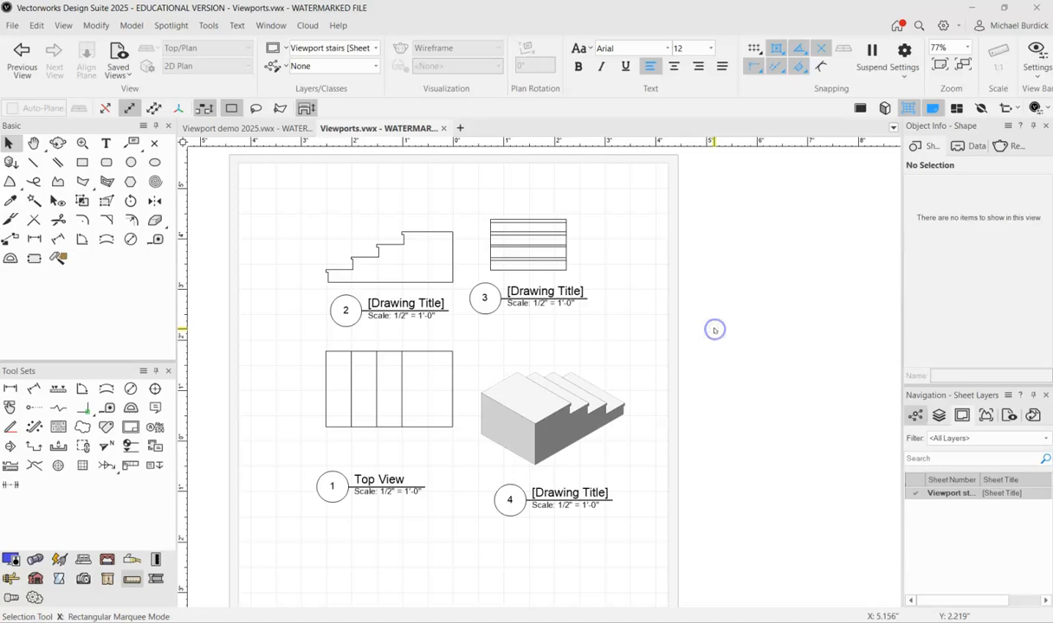
scroll(754, 364, down, 2)
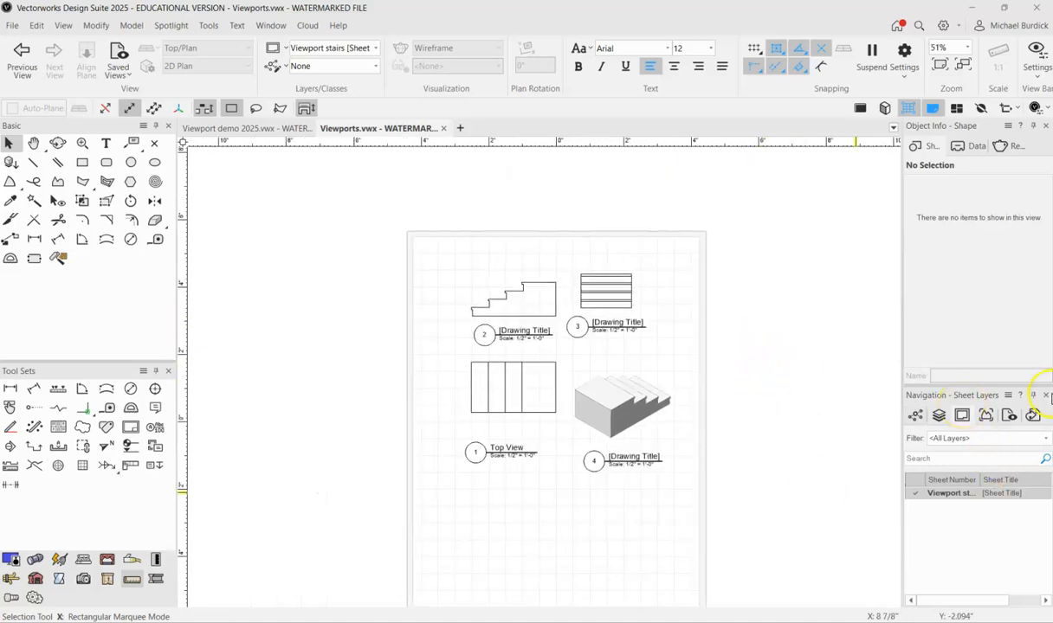
click(940, 416)
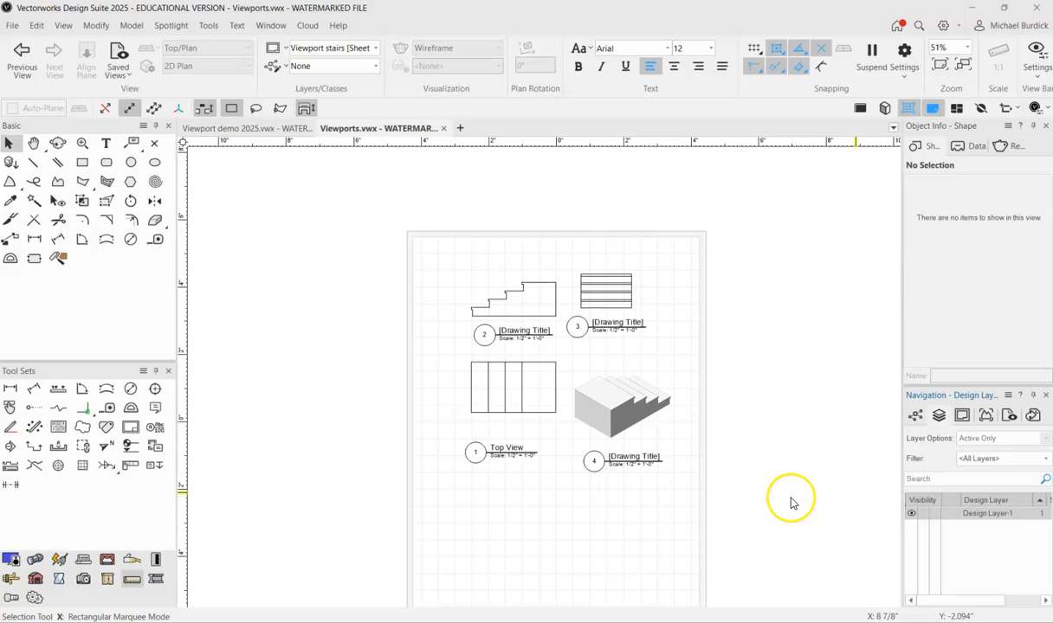
scroll(597, 381, up, 4)
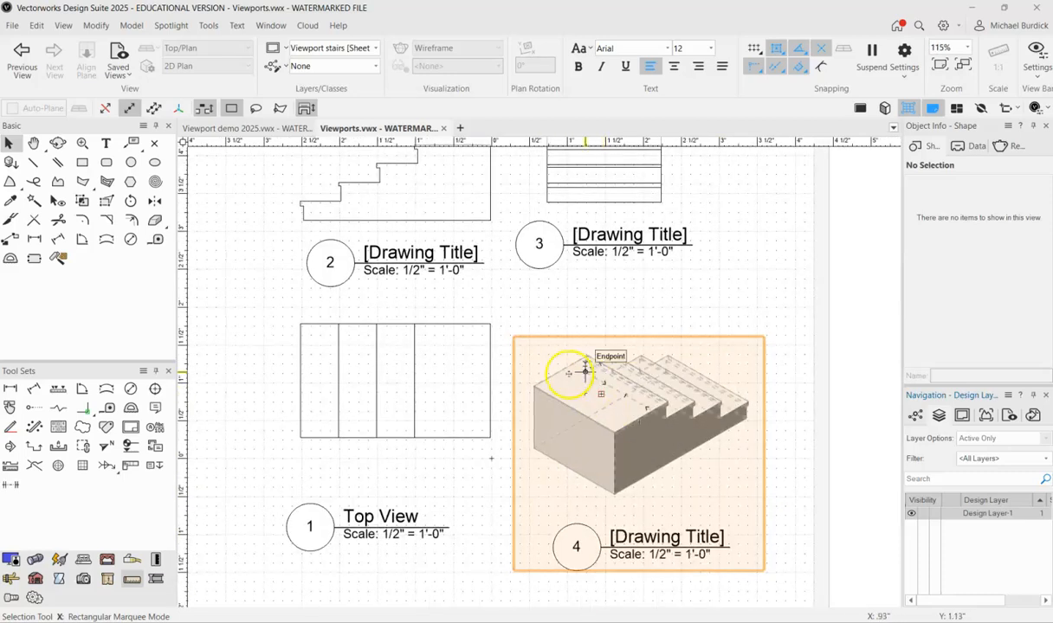
scroll(450, 381, down, 4)
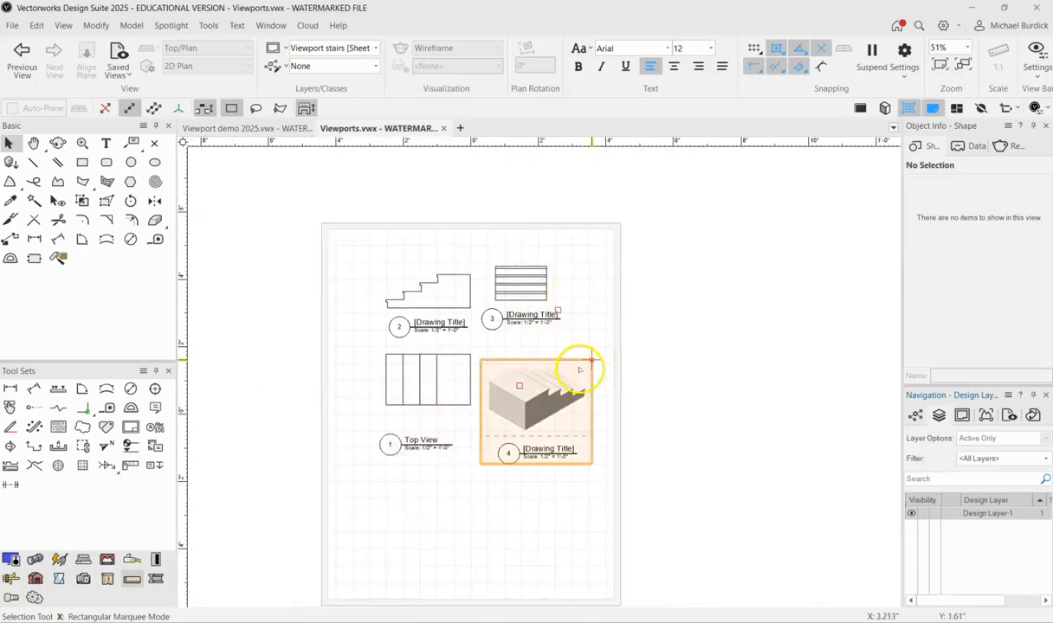
drag(287, 202, 649, 481)
drag(517, 397, 779, 363)
Activate Design Layer-1 and use Push/Pull on the stair's side face to narrow the solid to a depth of about 1'0.35".
click(961, 417)
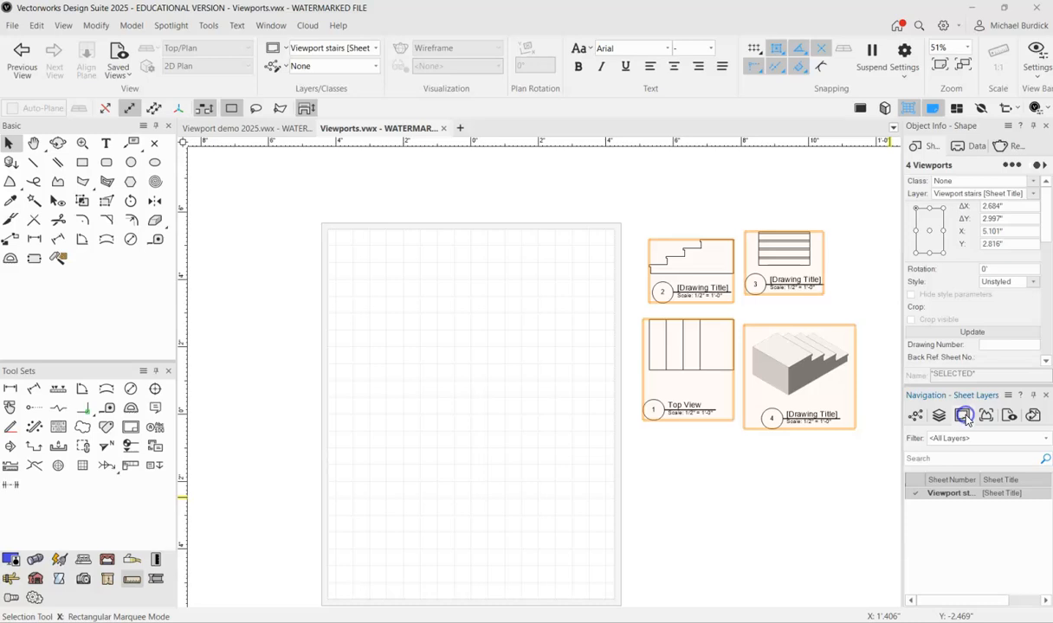
click(932, 419)
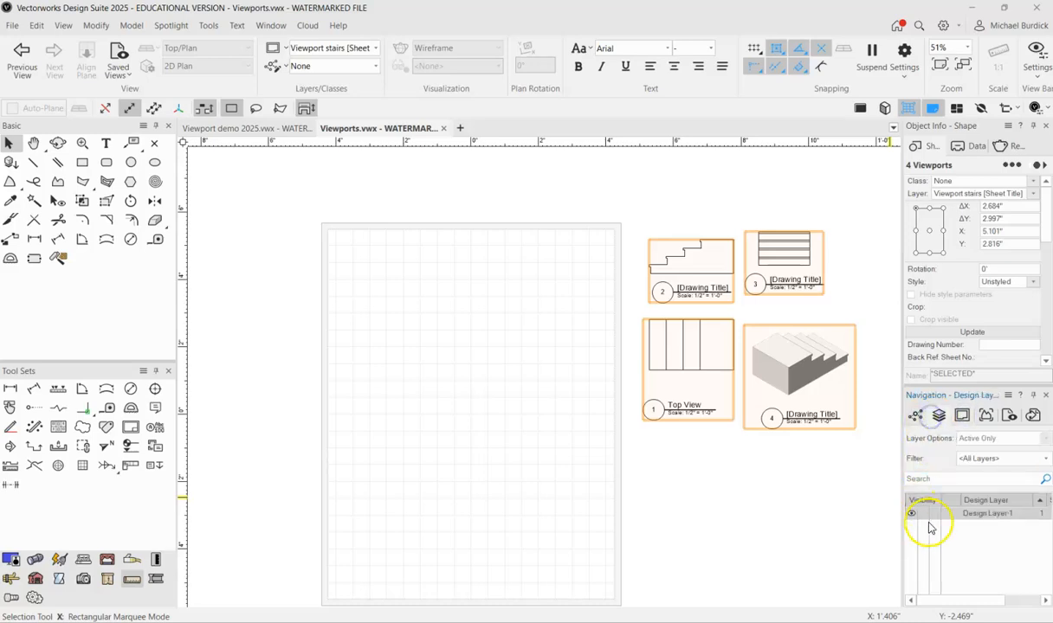
click(957, 515)
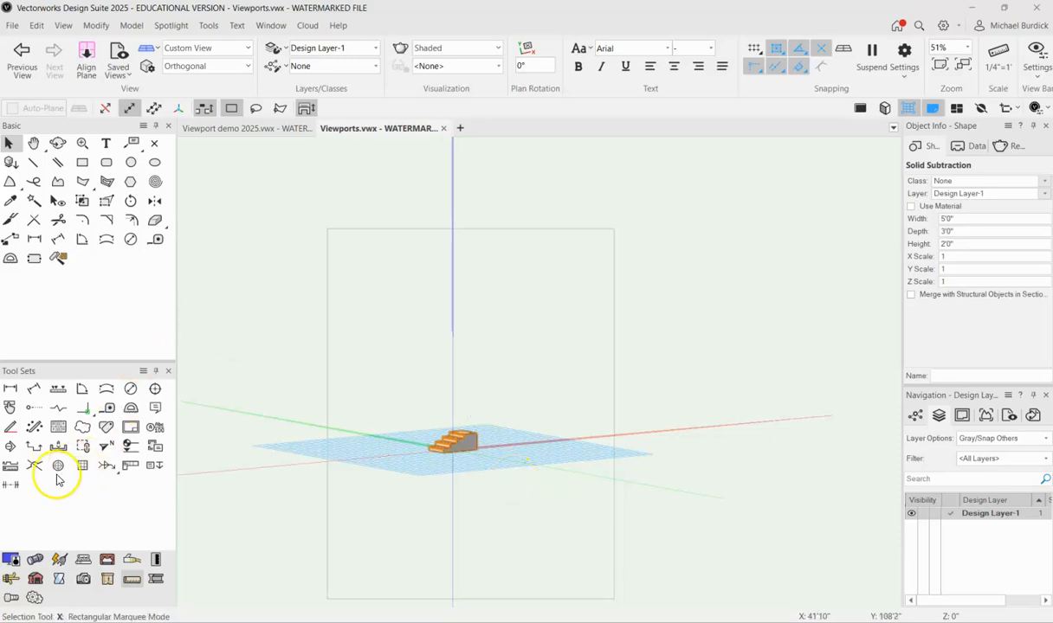
click(59, 581)
click(58, 388)
scroll(459, 437, up, 5)
click(621, 565)
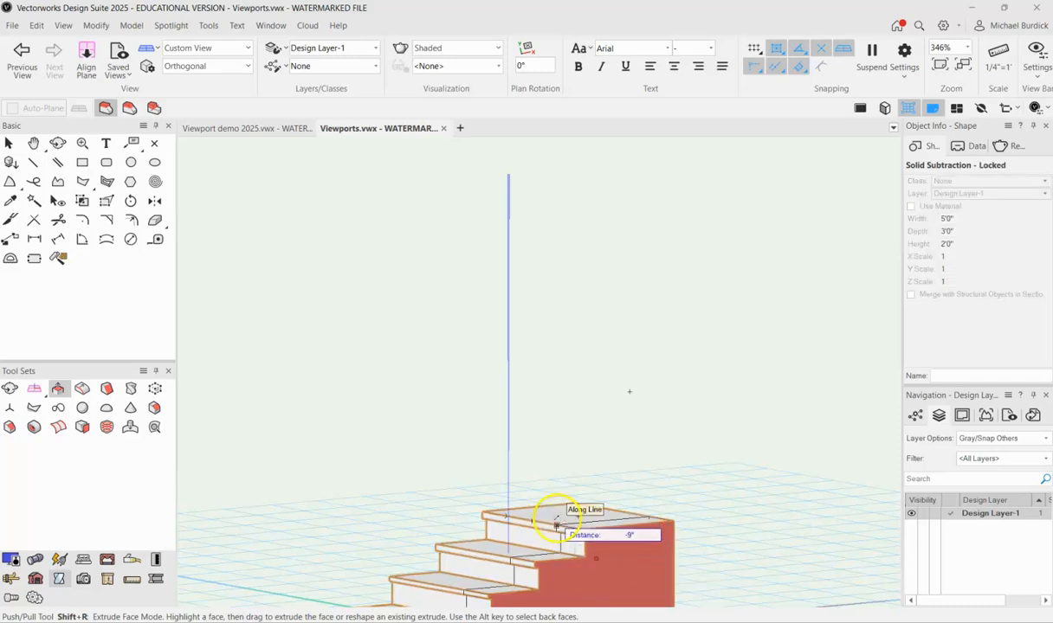
scroll(554, 520, up, 2)
click(505, 516)
scroll(506, 498, down, 1)
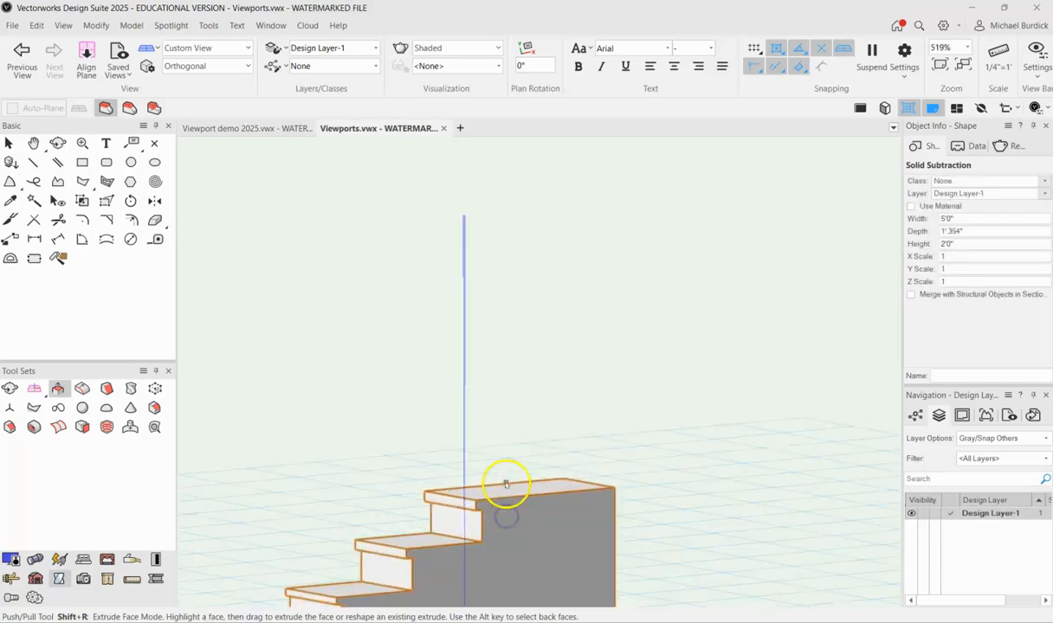
scroll(505, 483, down, 2)
Return to the Viewport stairs sheet layer and update all viewports to match the narrowed stair model.
click(962, 416)
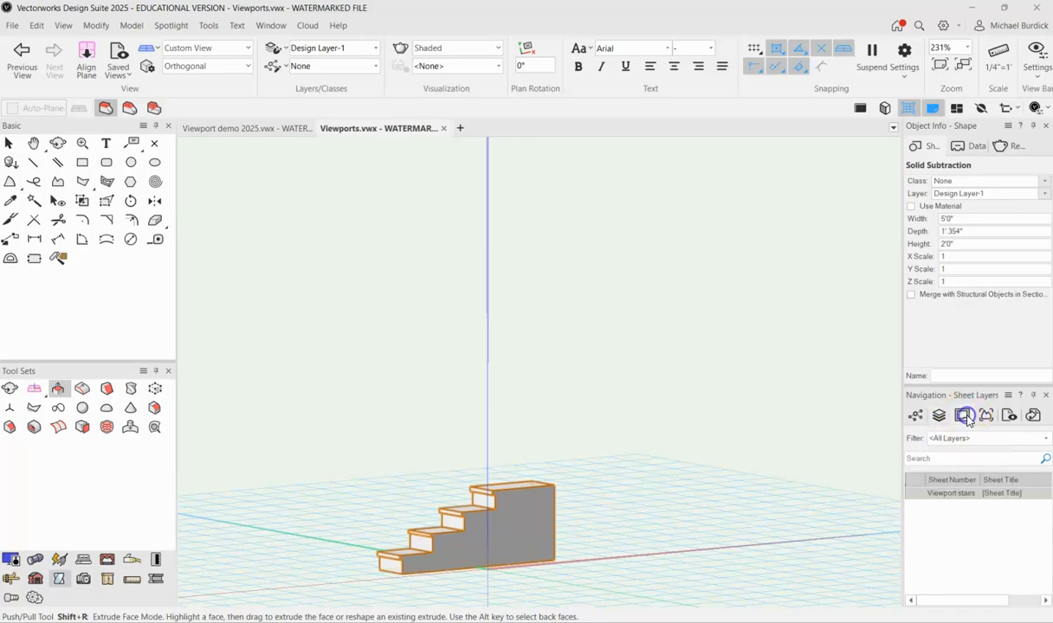
click(916, 493)
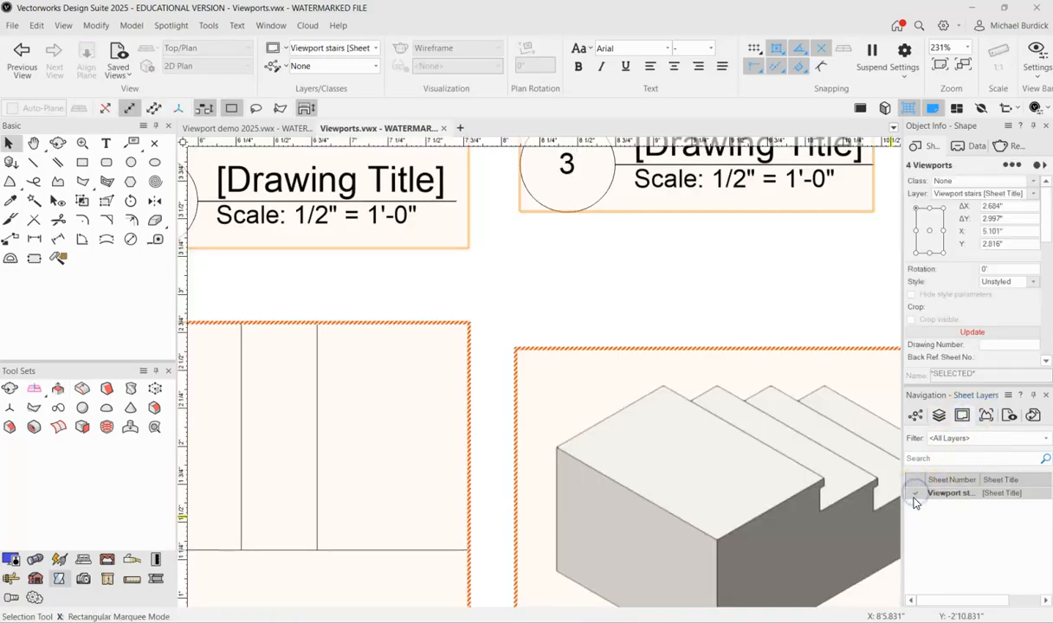
click(61, 26)
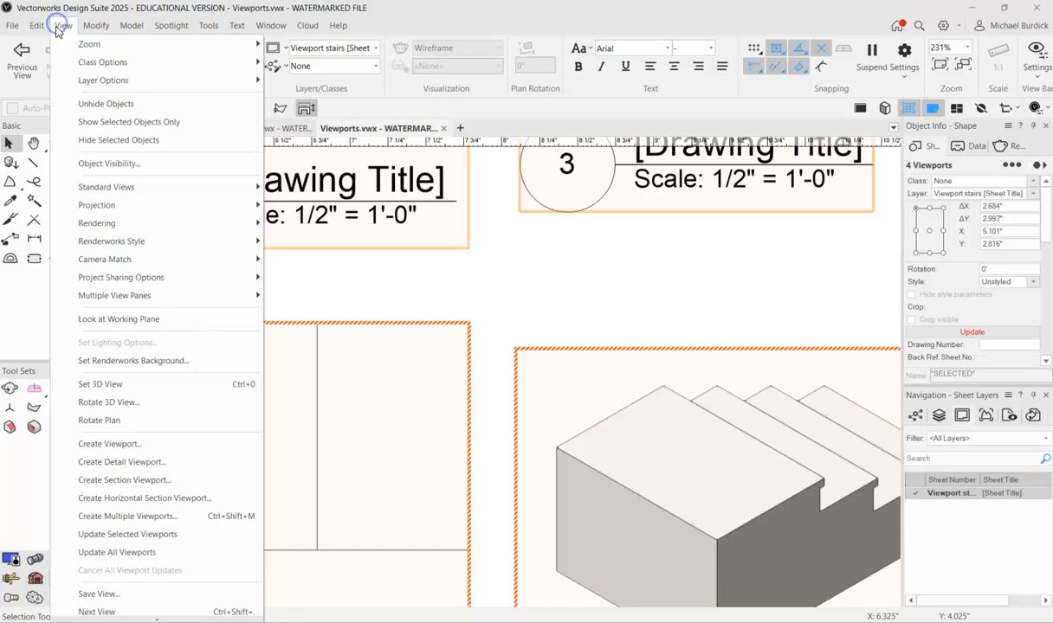
mouse_move(82, 265)
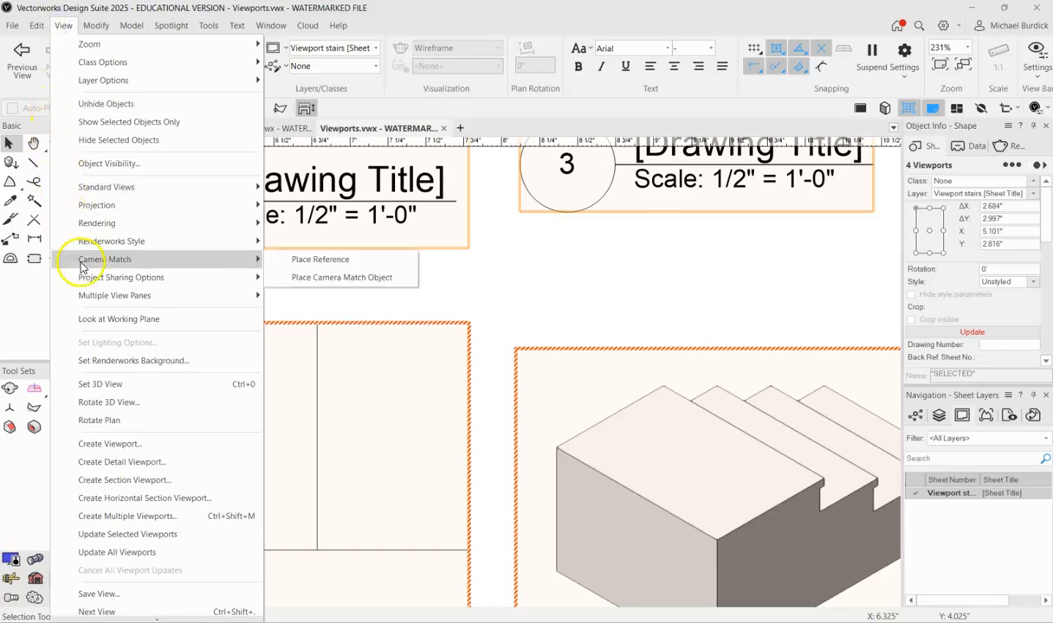
click(125, 553)
scroll(554, 477, down, 5)
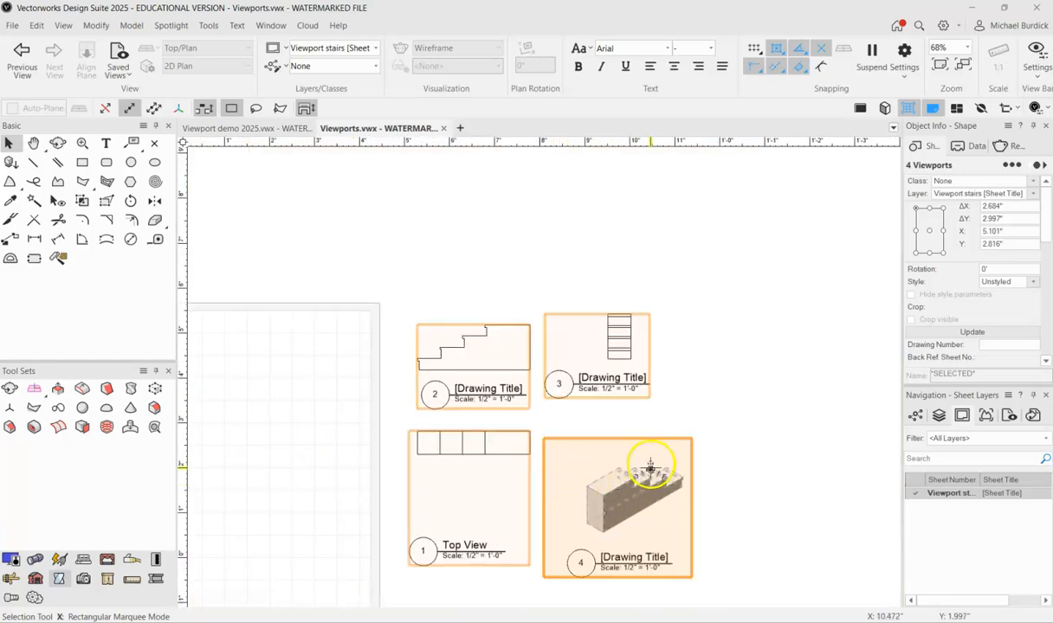
click(777, 433)
scroll(688, 358, up, 3)
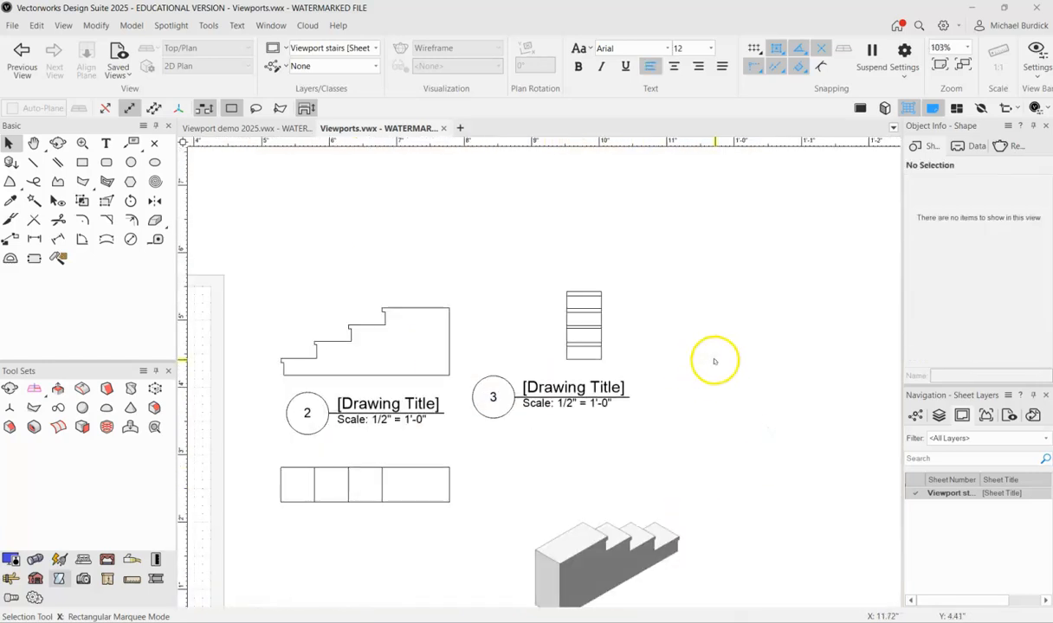
scroll(715, 362, down, 3)
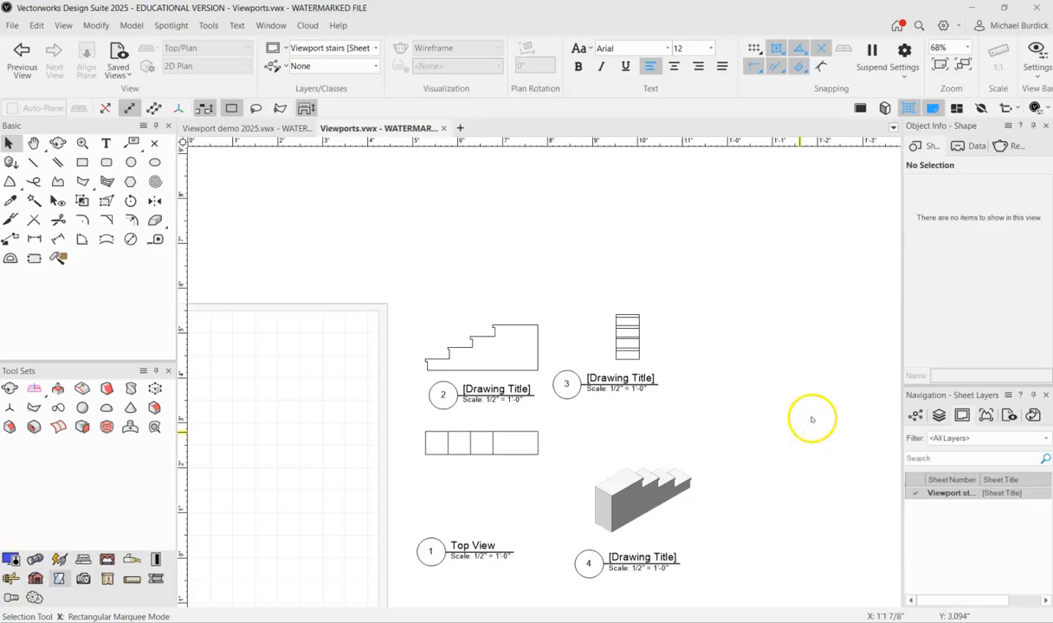
Activate Design Layer-1 and clear the selection of the stair model.
click(936, 418)
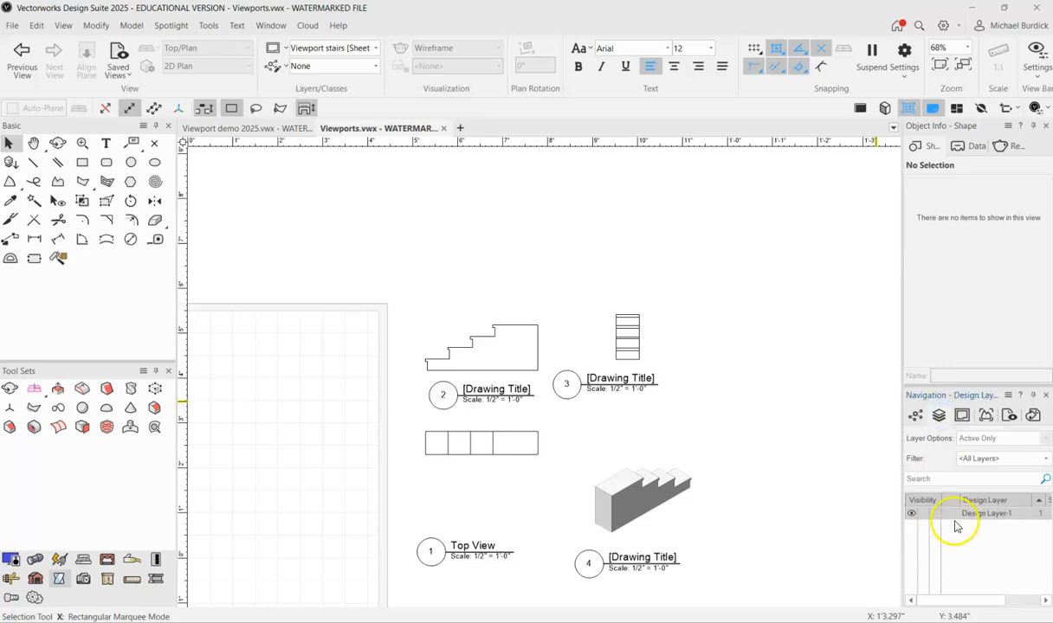
click(945, 515)
scroll(599, 399, down, 3)
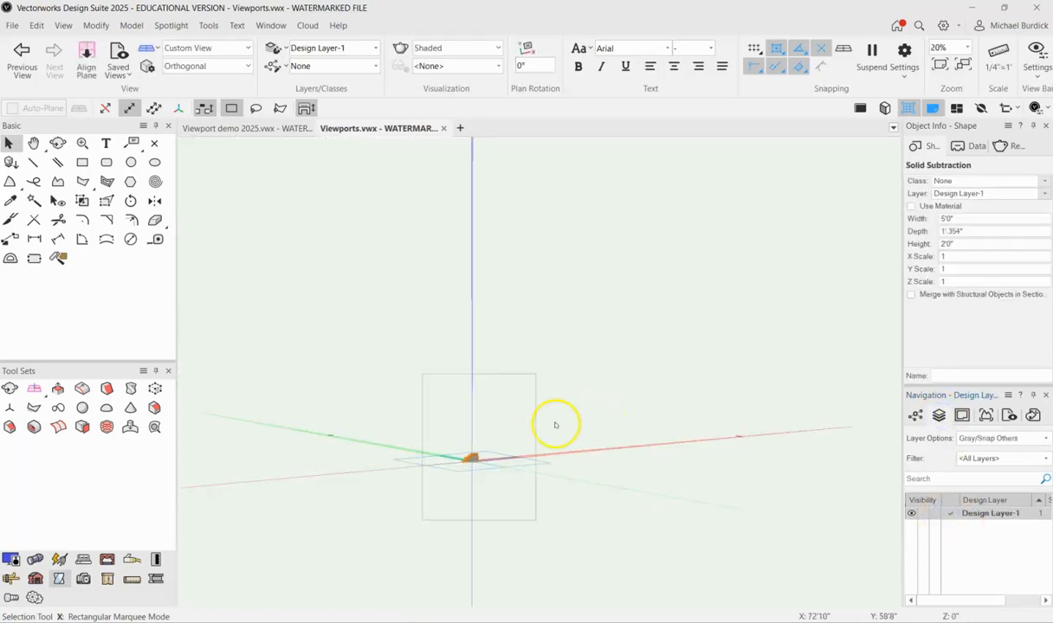
scroll(472, 461, up, 4)
scroll(472, 462, up, 2)
click(350, 325)
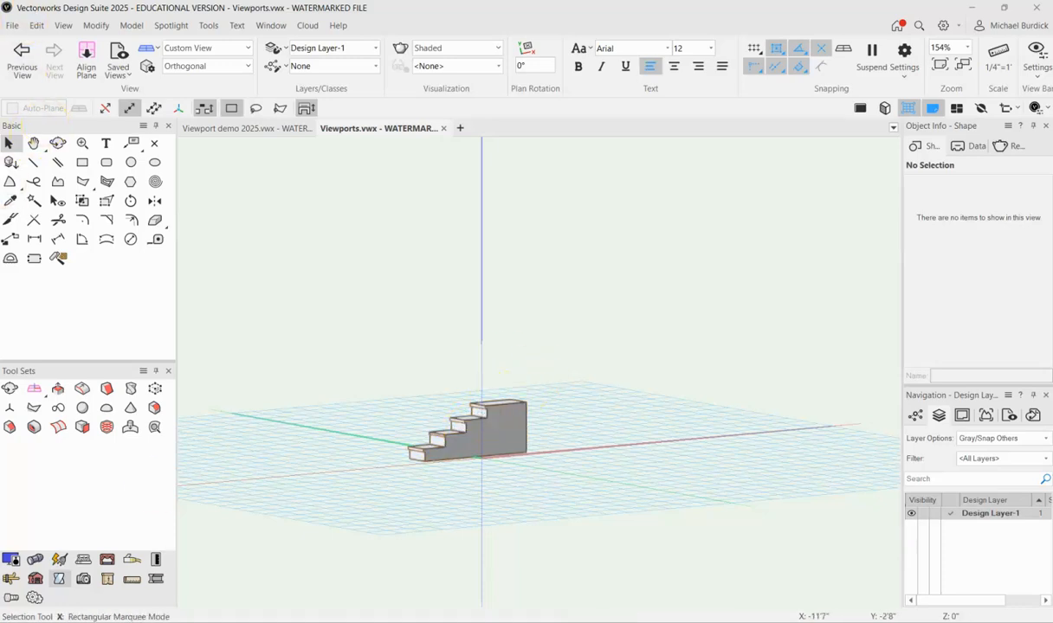
Create multiple unstyled viewports in third angle projection at 1/4"=1'0" with Front, Top, Right and Isometric views.
click(66, 26)
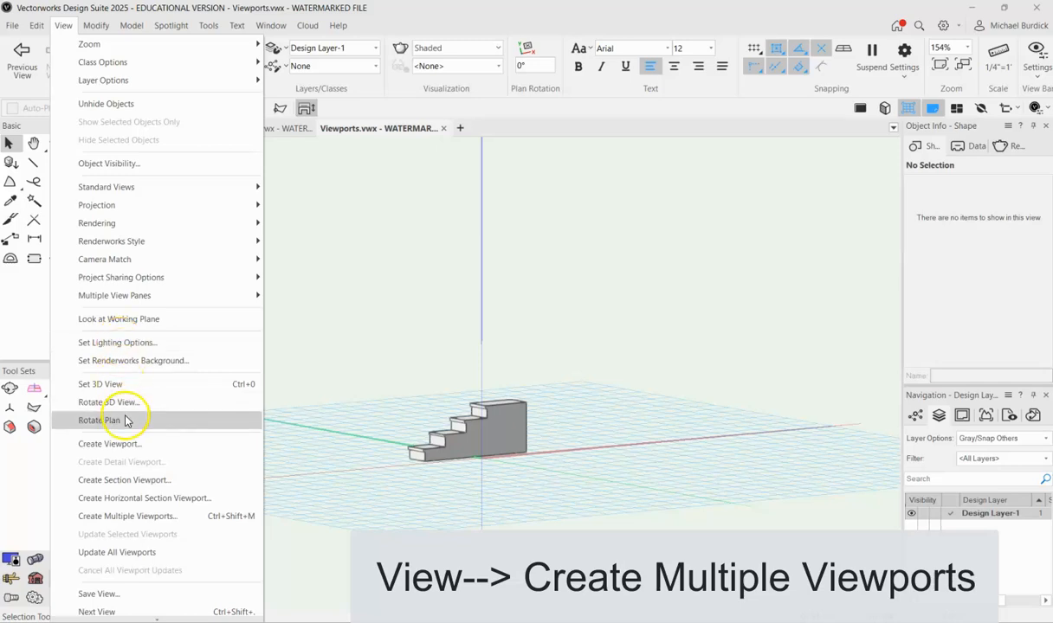
click(160, 518)
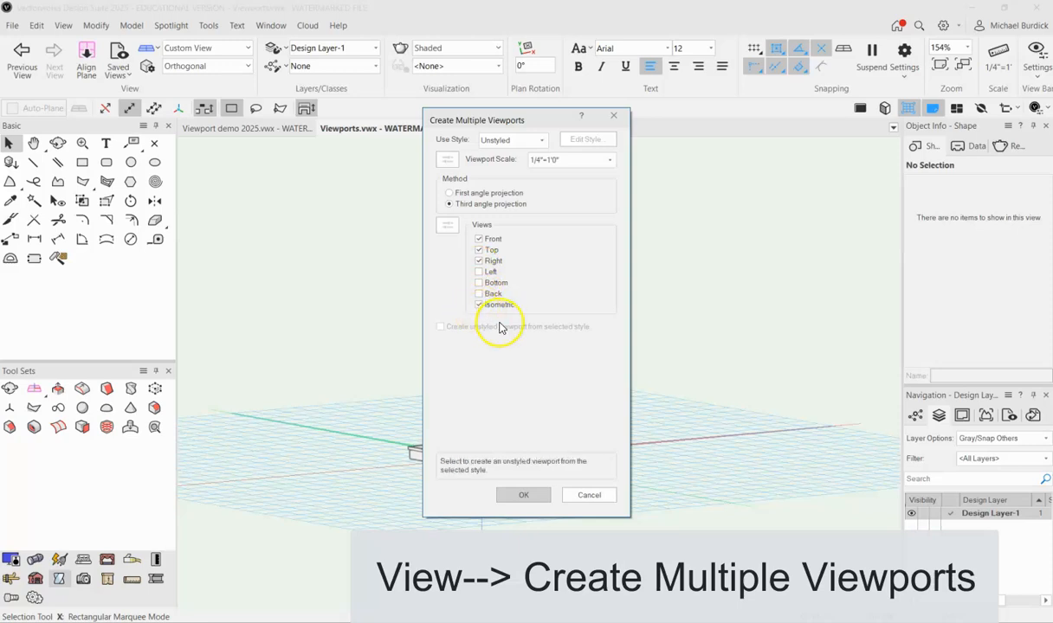
click(608, 164)
click(600, 162)
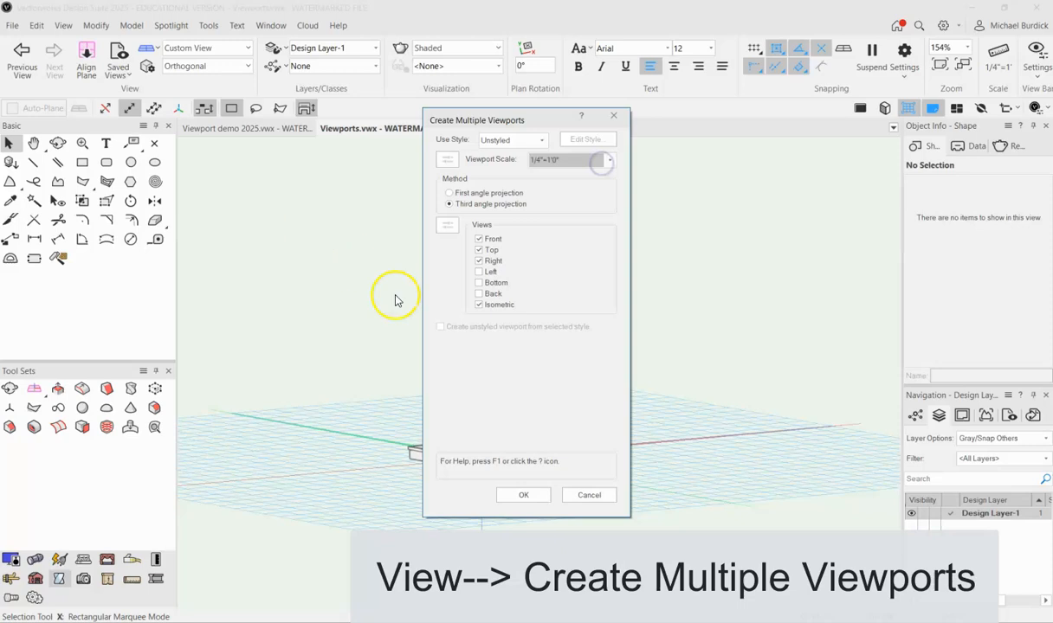
click(525, 492)
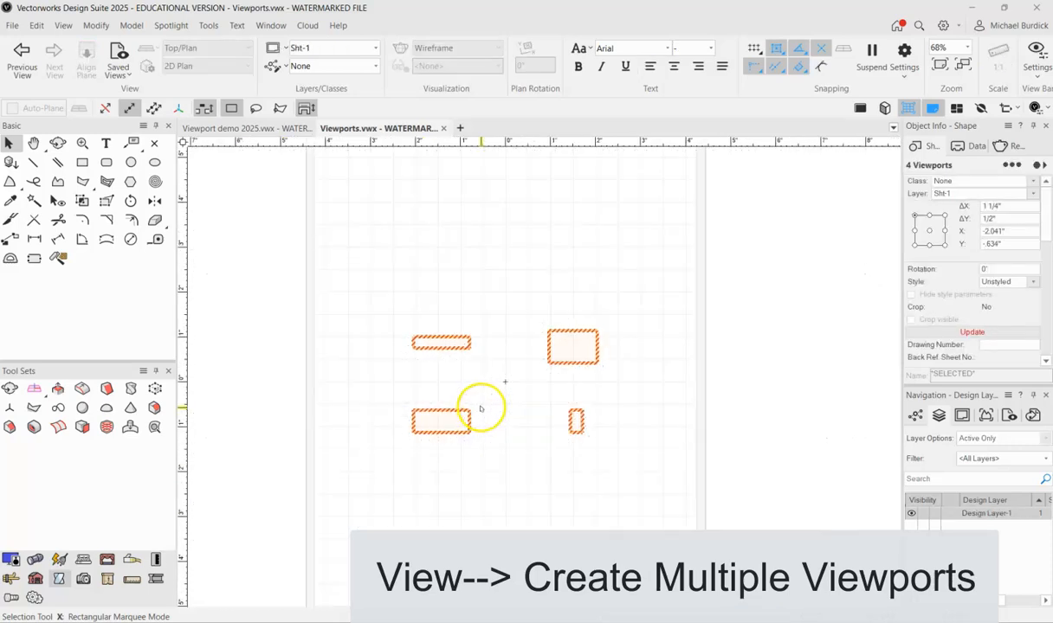
Update the four generated viewports on sheet layer Sht-1 and deselect them.
click(924, 334)
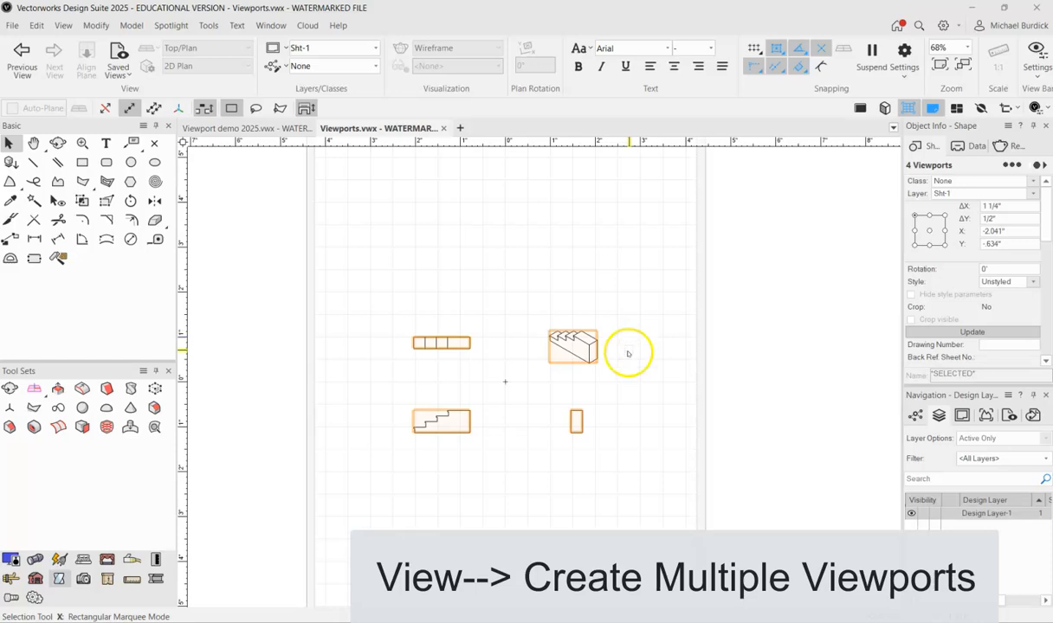
scroll(564, 388, up, 2)
click(662, 383)
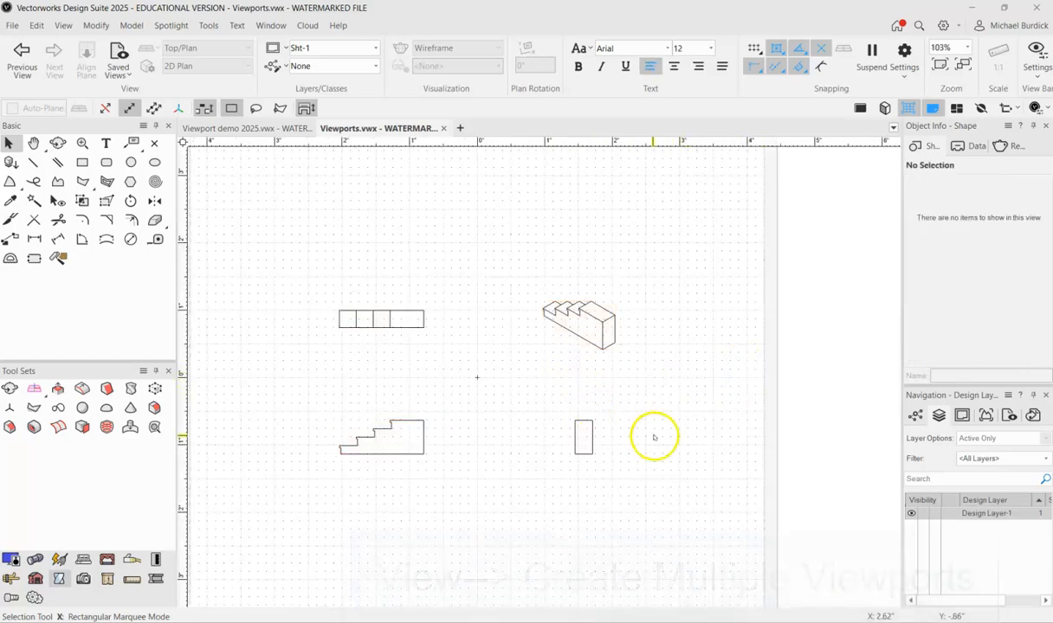
scroll(633, 433, down, 4)
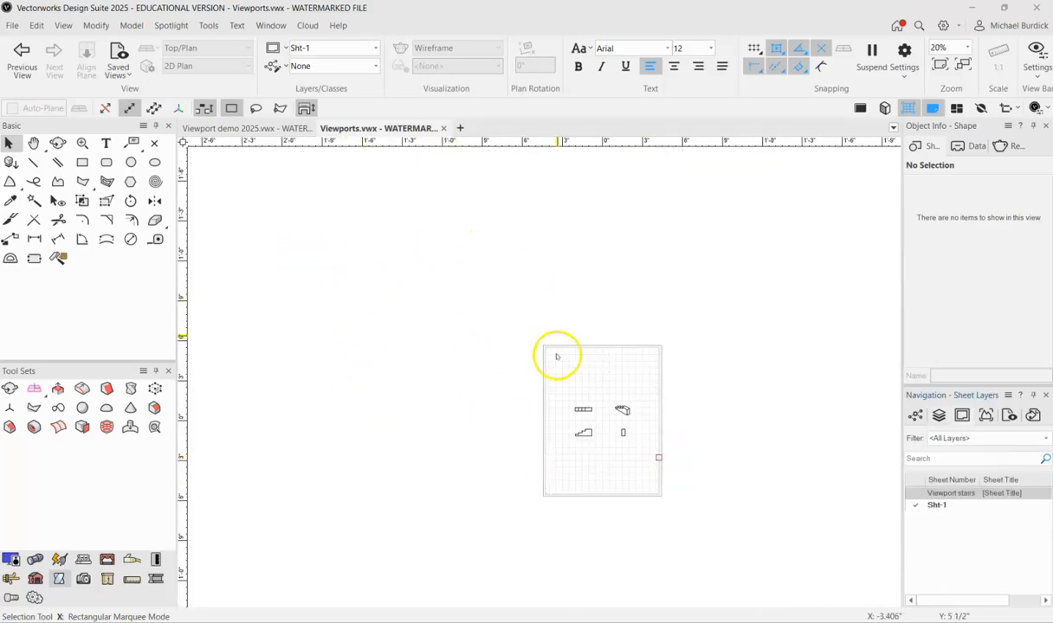
Switch to the Viewport demo 2025.vwx drawing and look over the stage set from several angles.
click(263, 132)
click(414, 195)
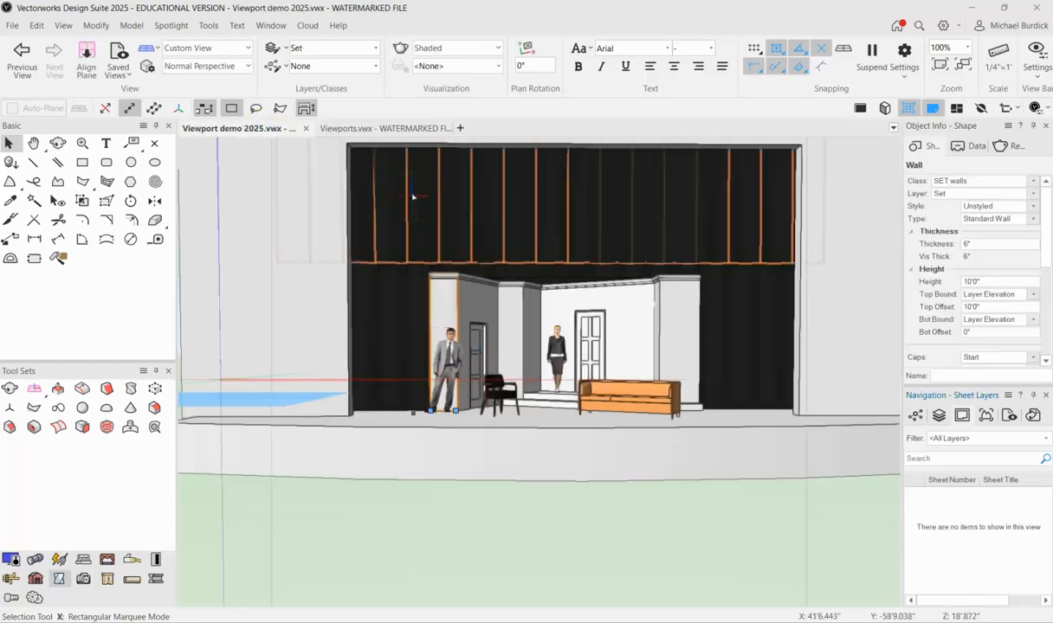
ctrl+middle_drag(732, 359, 755, 415)
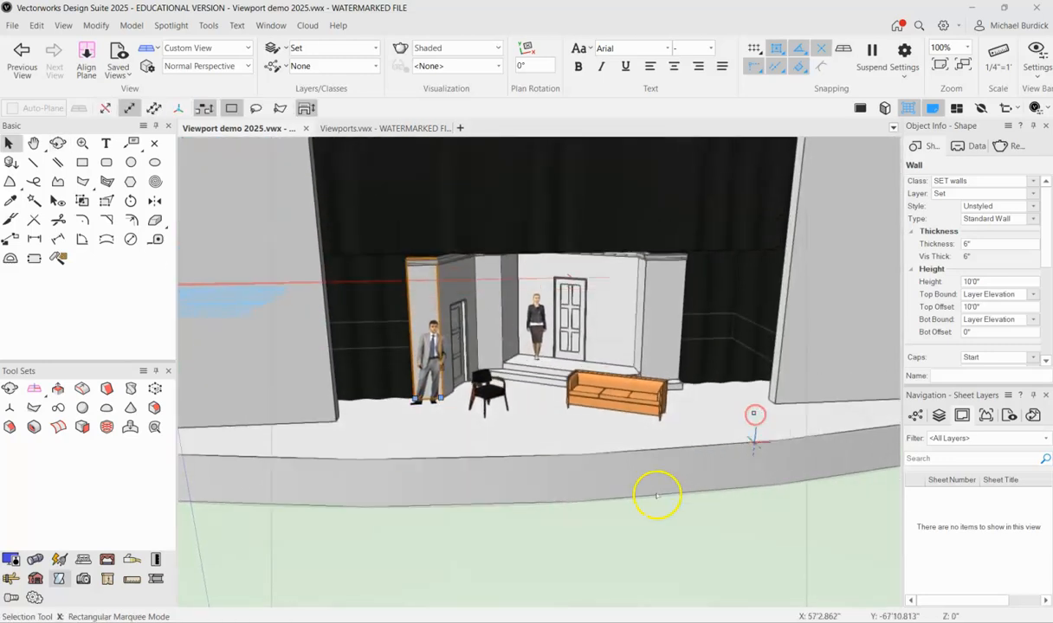
scroll(683, 494, down, 5)
ctrl+middle_drag(741, 344, 768, 503)
ctrl+middle_drag(688, 228, 723, 379)
ctrl+middle_drag(695, 480, 695, 329)
scroll(439, 325, down, 4)
scroll(611, 449, up, 3)
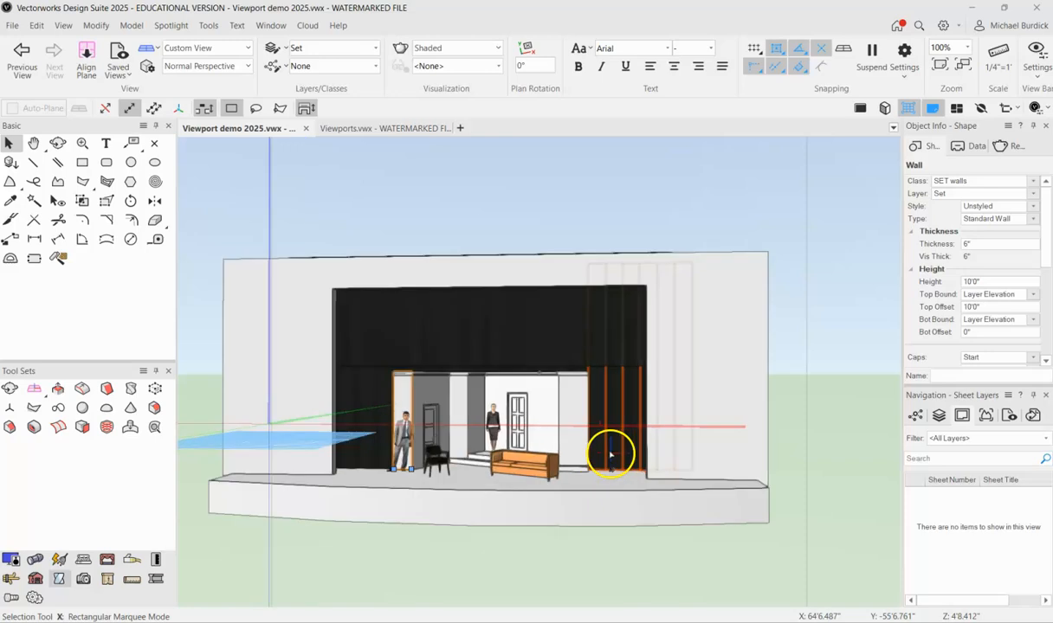
Make the 3D House design layer visible around the stage set.
click(939, 415)
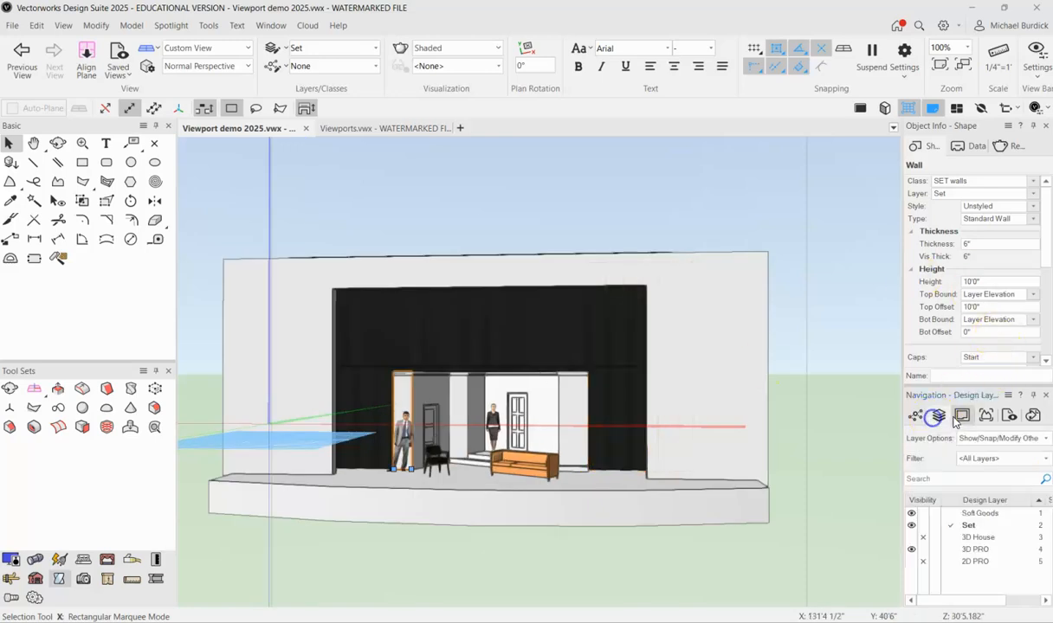
click(910, 538)
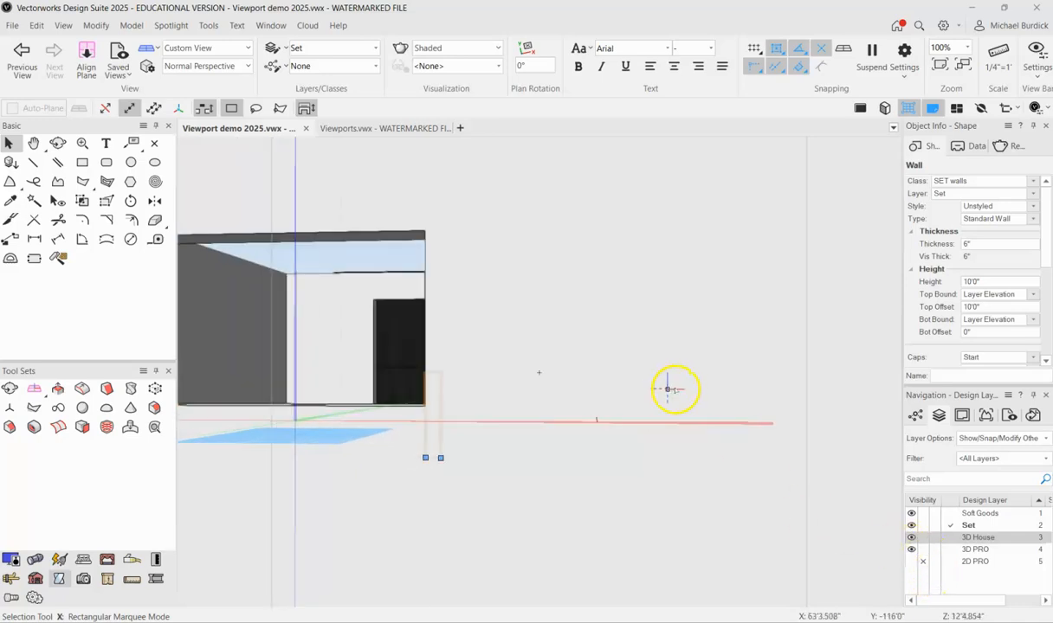
ctrl+middle_drag(498, 186, 536, 364)
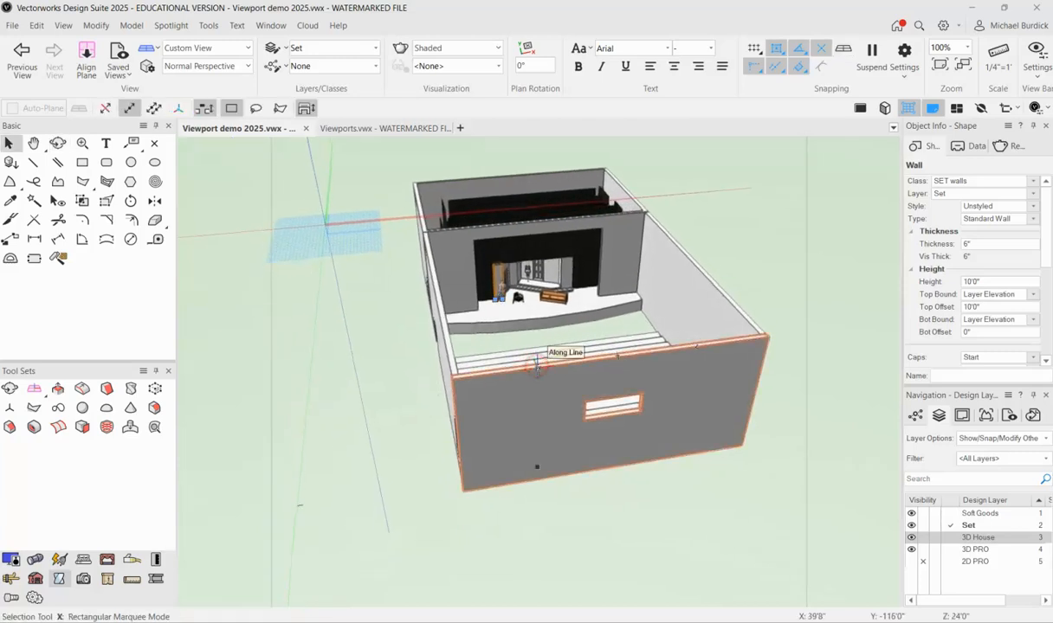
Select the theatre's rear wall to identify its class and hide the PRO Back wall class.
click(545, 361)
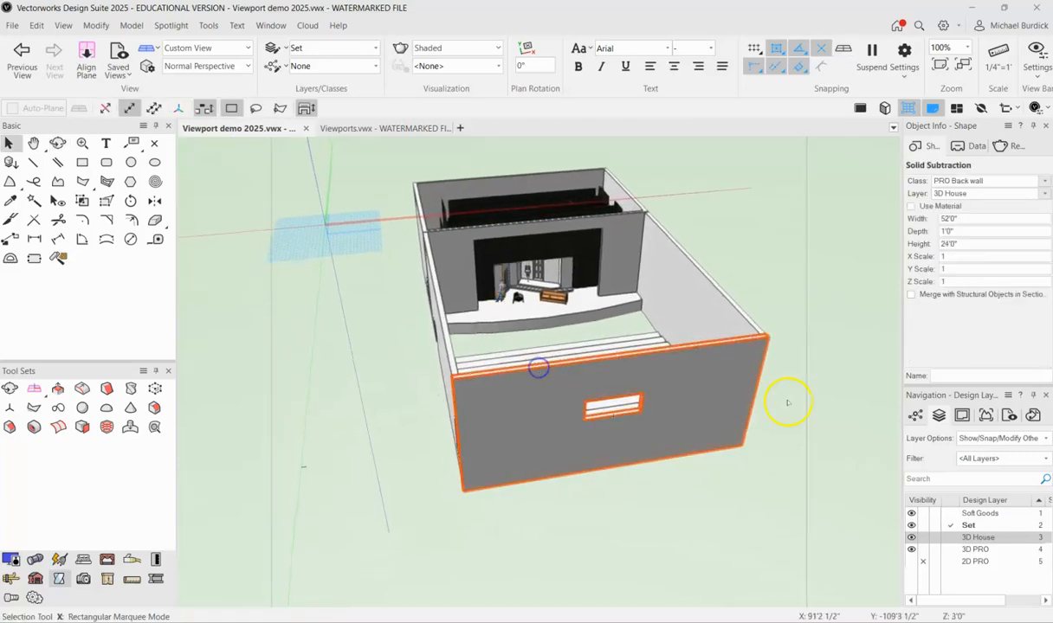
click(915, 417)
scroll(951, 557, down, 5)
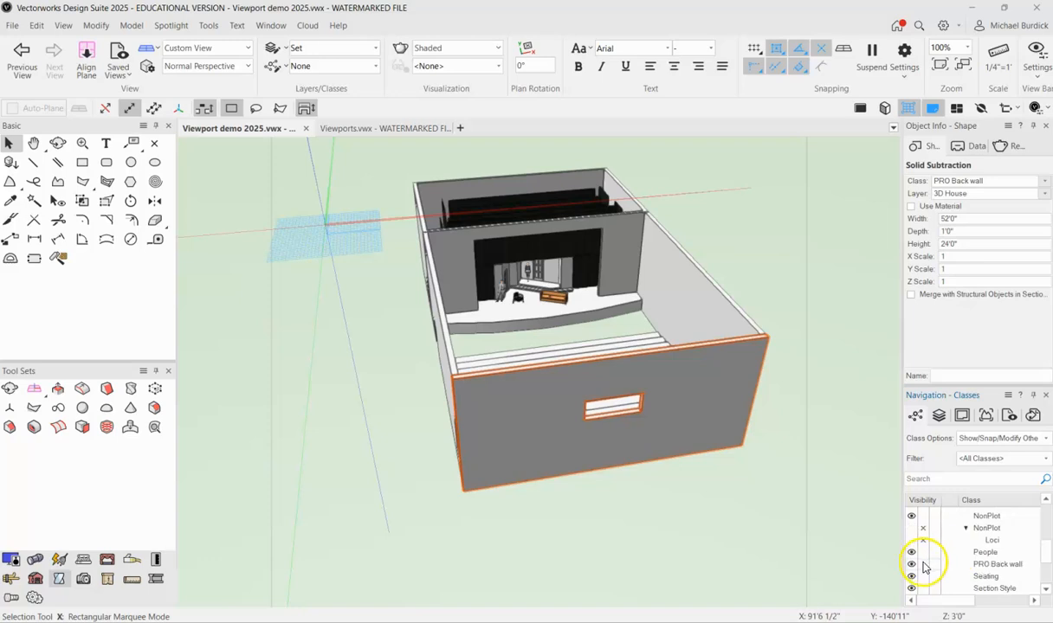
click(923, 563)
scroll(636, 373, up, 3)
ctrl+middle_drag(698, 465, 625, 390)
scroll(625, 390, up, 3)
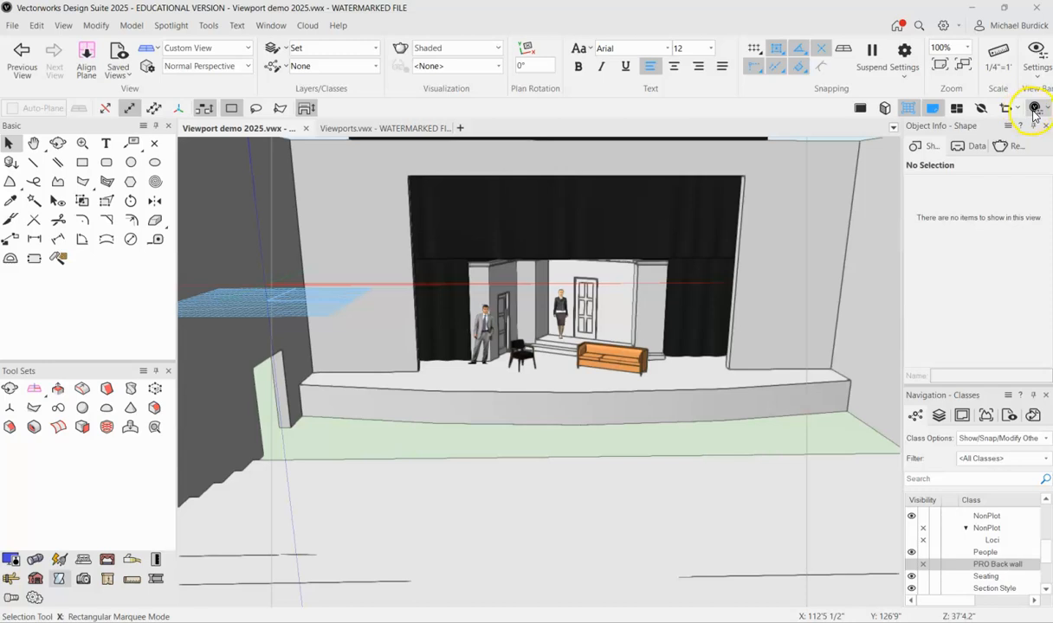
Hide the grid and page boundary, and frame a low-angle perspective view of the set inside the proscenium.
click(906, 110)
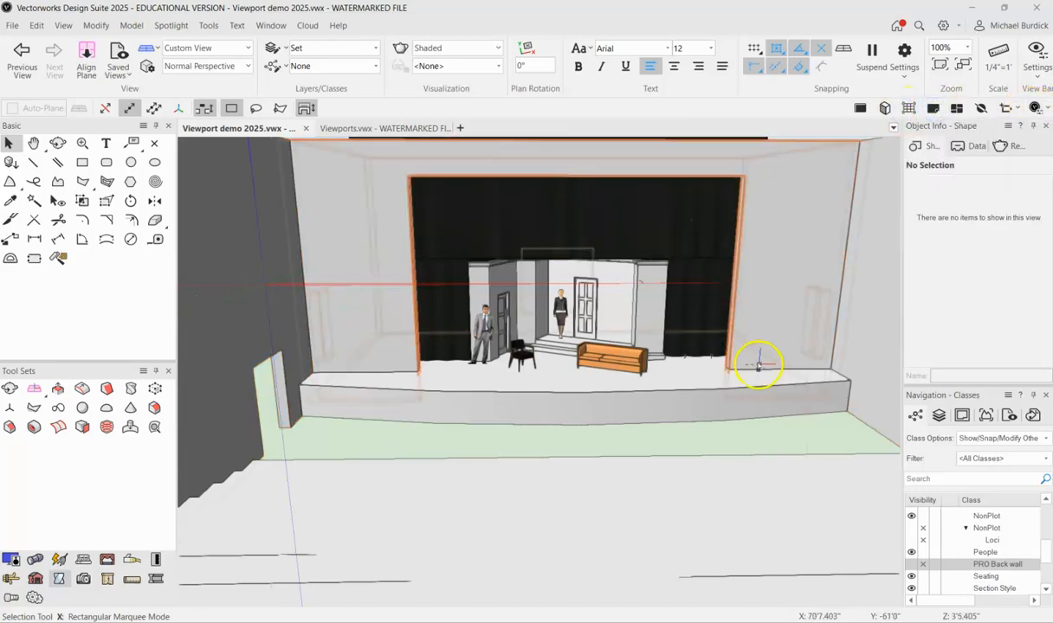
scroll(759, 366, down, 1)
ctrl+middle_drag(773, 432, 757, 407)
scroll(747, 308, up, 2)
scroll(747, 308, up, 1)
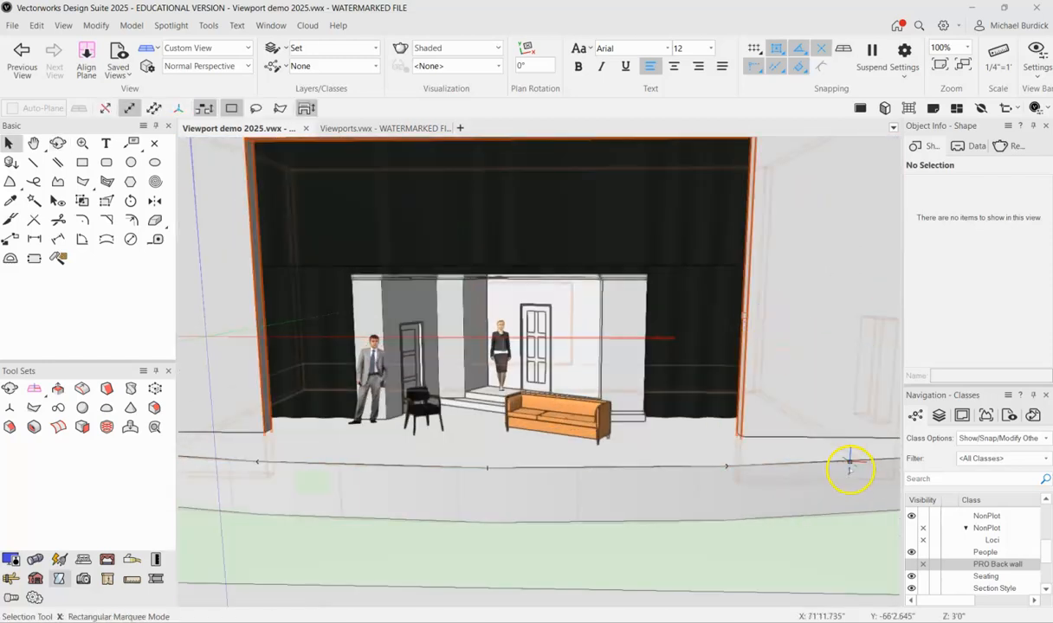
click(33, 143)
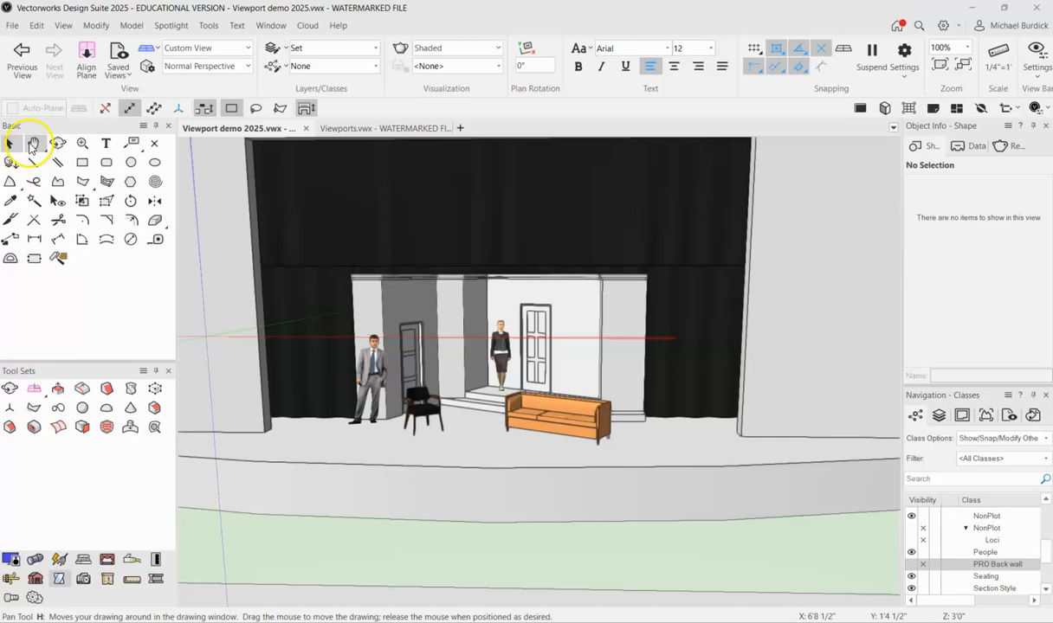
drag(672, 298, 818, 300)
ctrl+middle_drag(817, 299, 782, 286)
scroll(409, 314, up, 1)
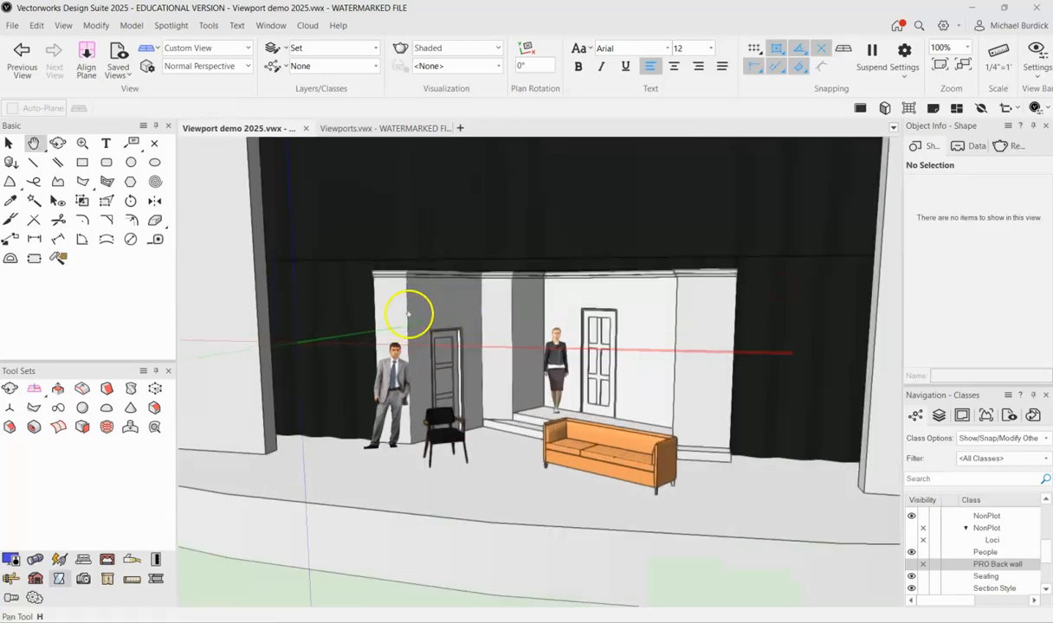
ctrl+middle_drag(817, 384, 759, 308)
key(h)
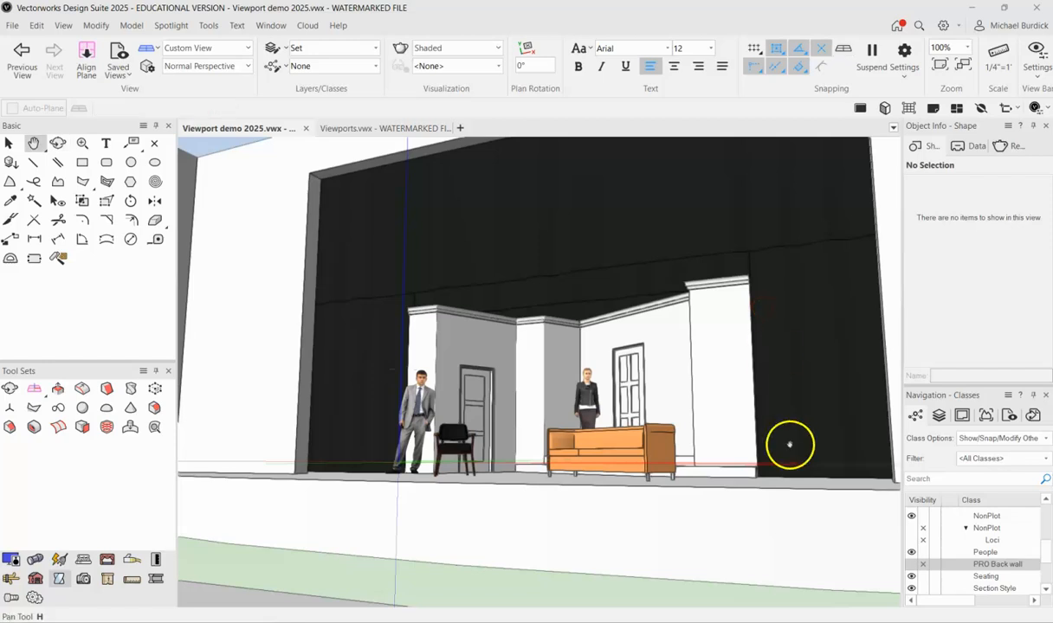
Create a shaded perspective viewport of the custom view at 1/4"=1'0" on a new sheet layer numbered SET Viewports.
click(63, 26)
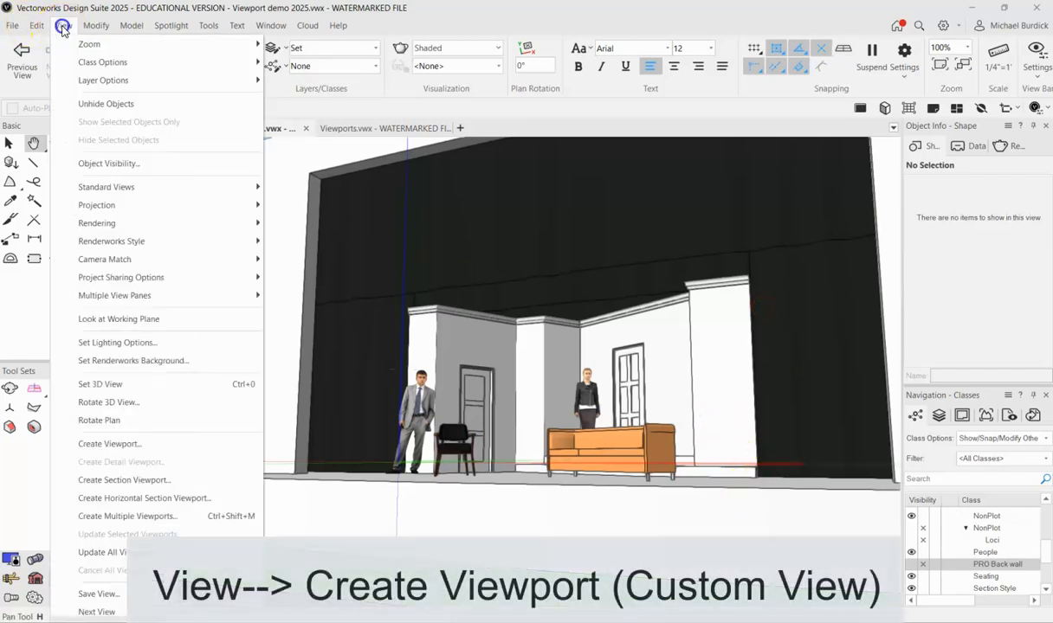
click(136, 444)
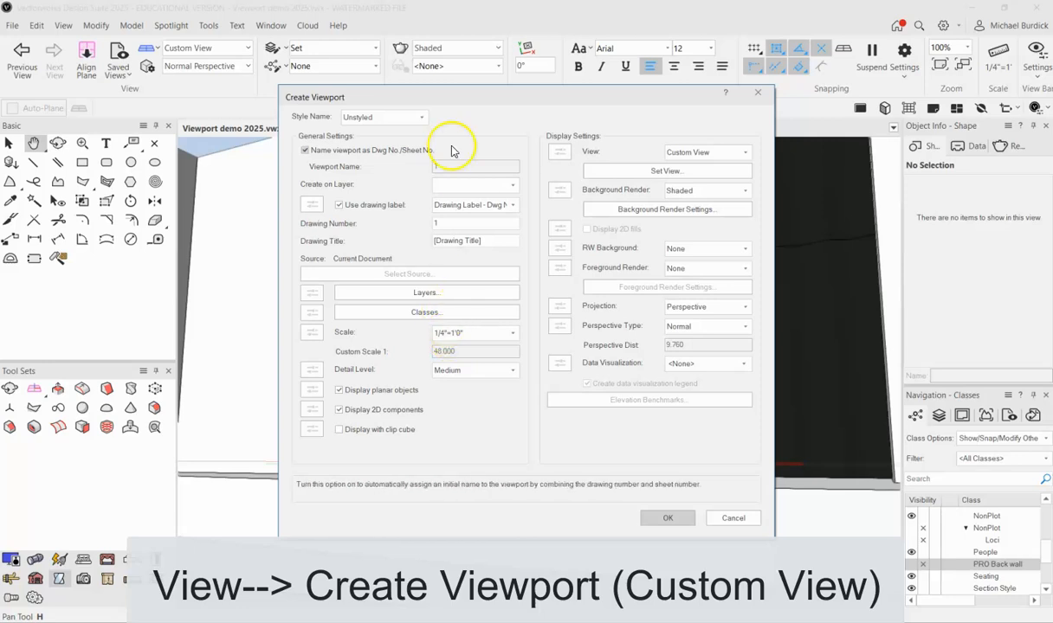
click(475, 185)
click(476, 204)
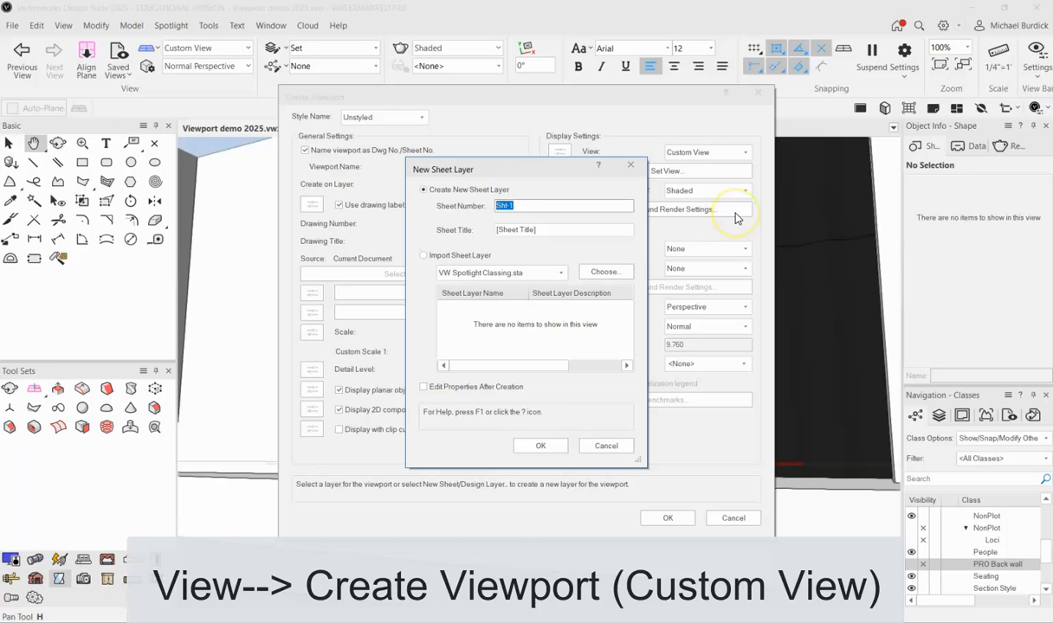
text(SET Viewports)
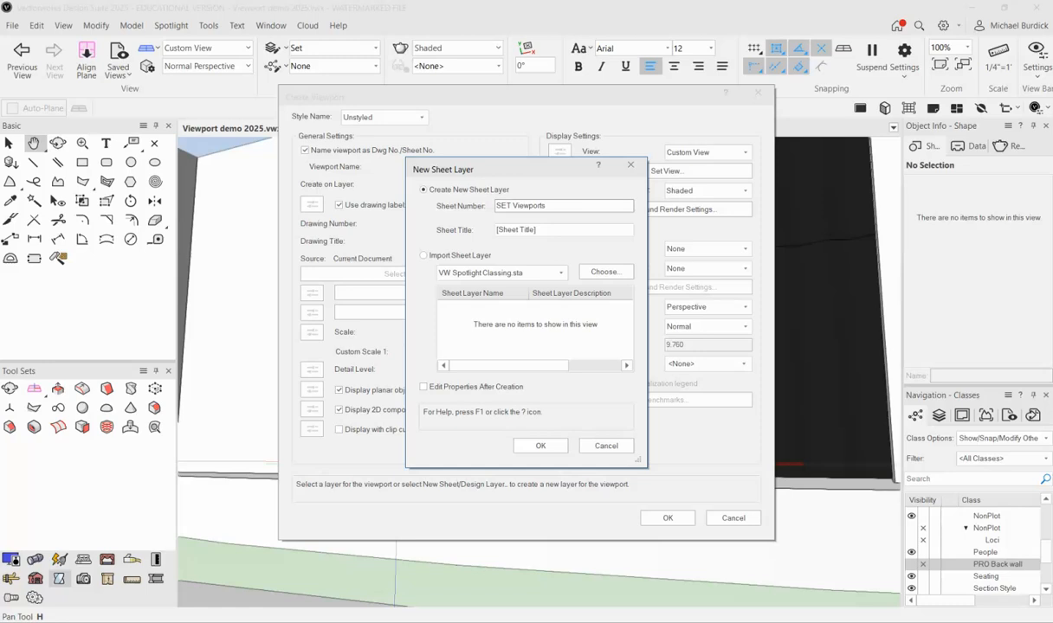
click(539, 443)
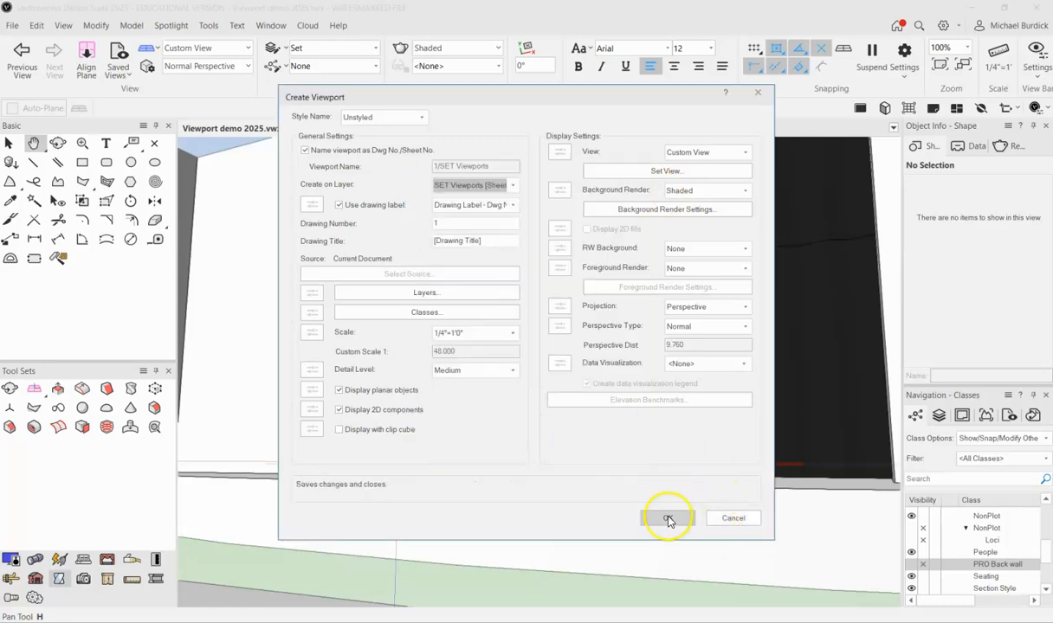
click(667, 520)
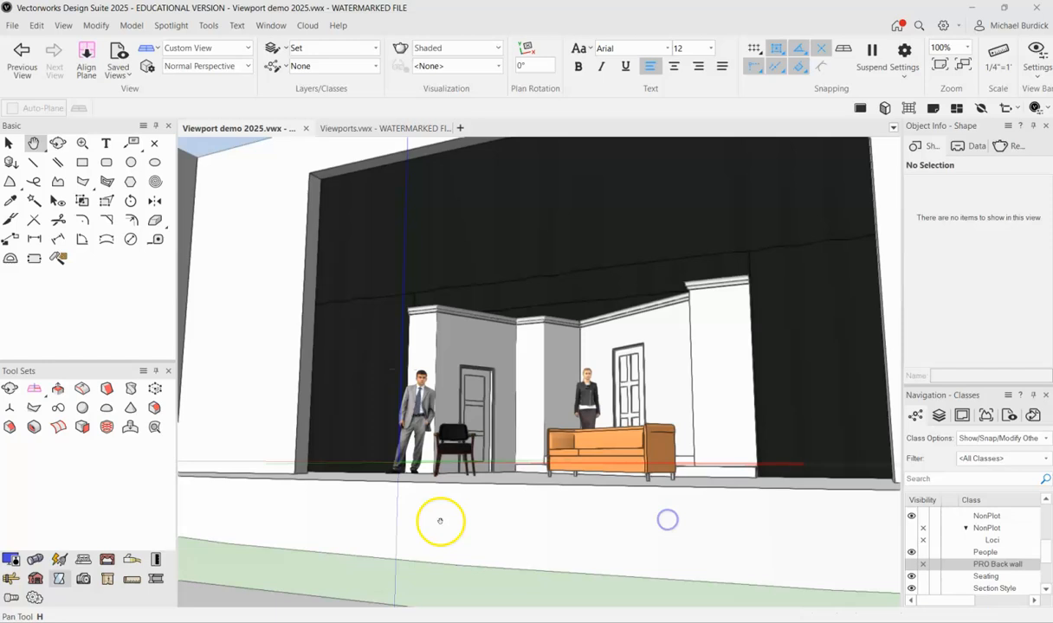
Select the stage set viewport on the sheet and open its crop for editing.
scroll(504, 494, down, 4)
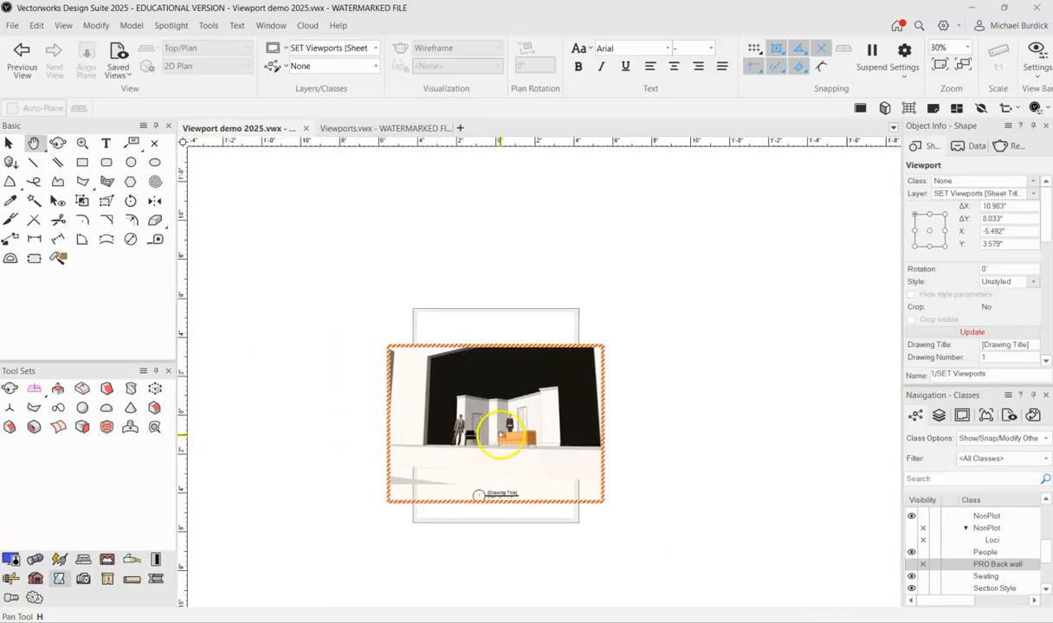
scroll(497, 430, up, 4)
scroll(601, 461, down, 2)
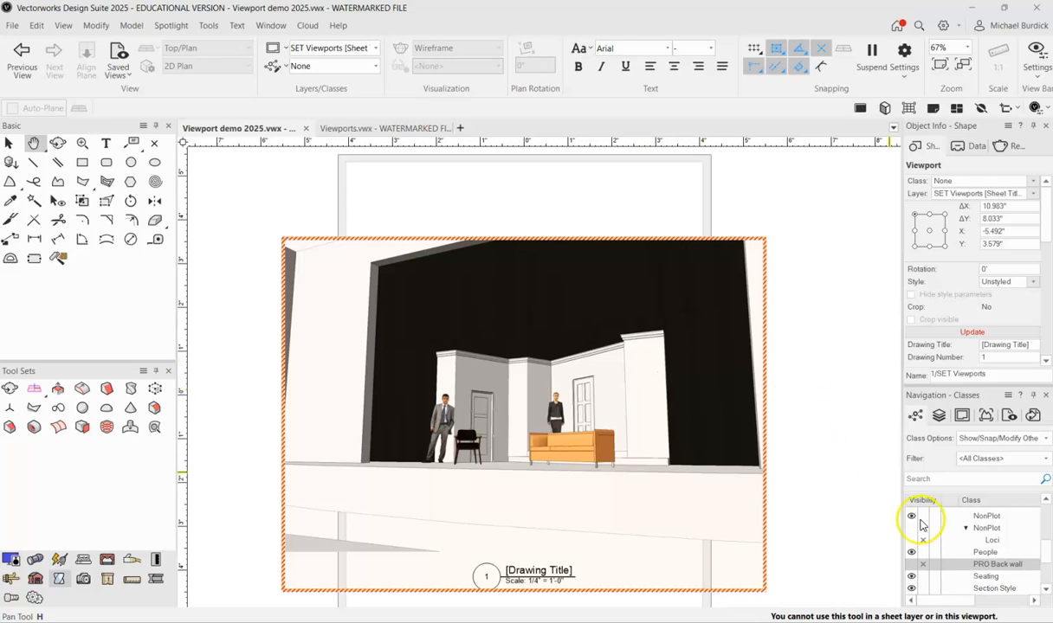
key(Escape)
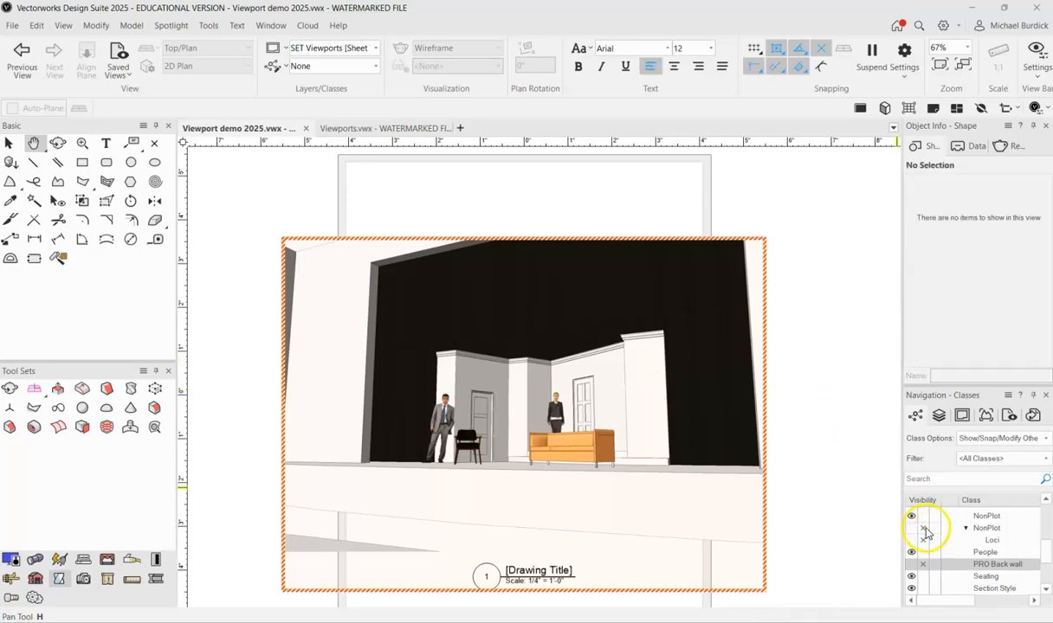
click(9, 143)
click(579, 424)
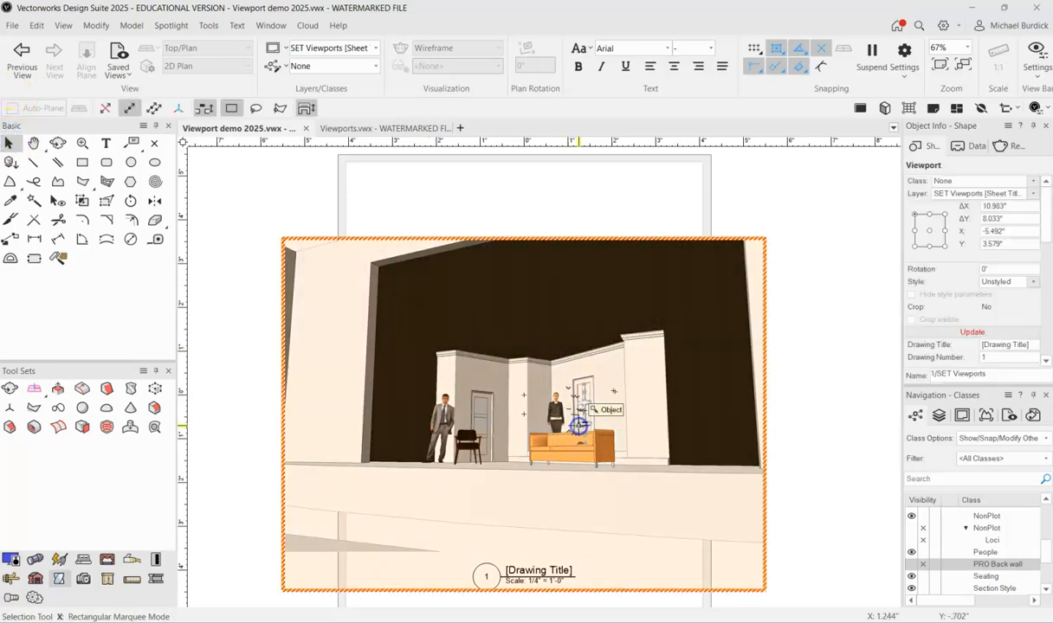
right_click(579, 429)
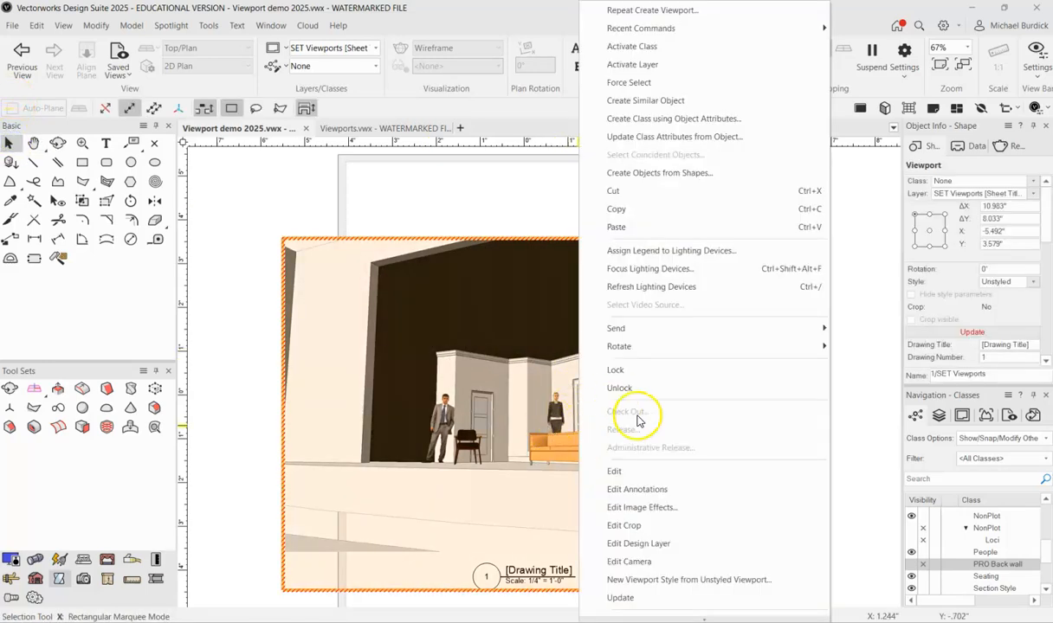
click(638, 530)
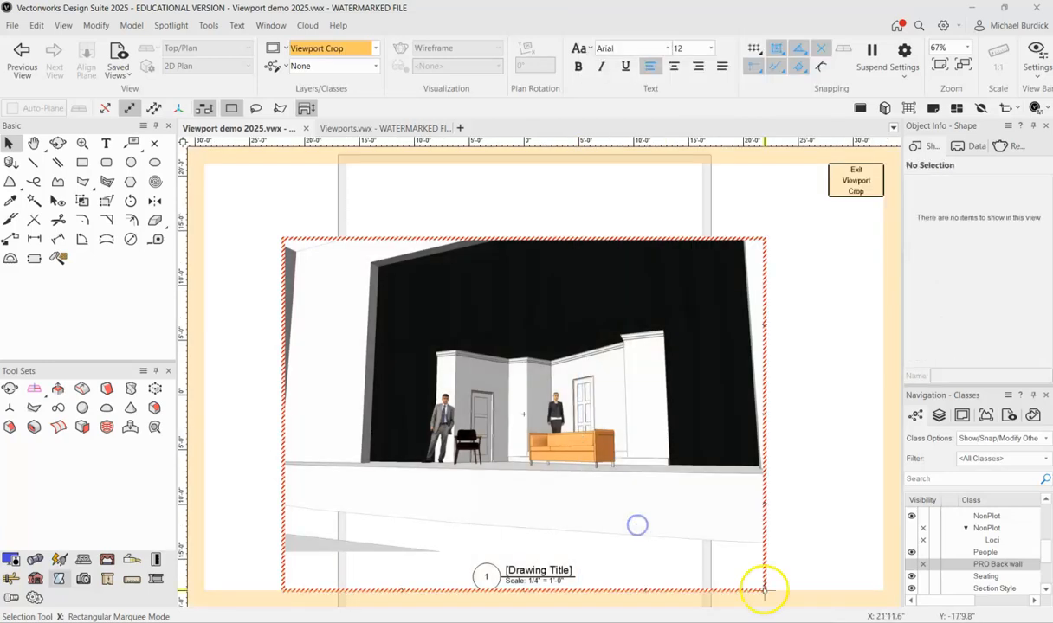
Crop the perspective viewport with a rectangle about 10.3" wide that trims the far-left wall and the lower area, and update the viewport.
click(82, 162)
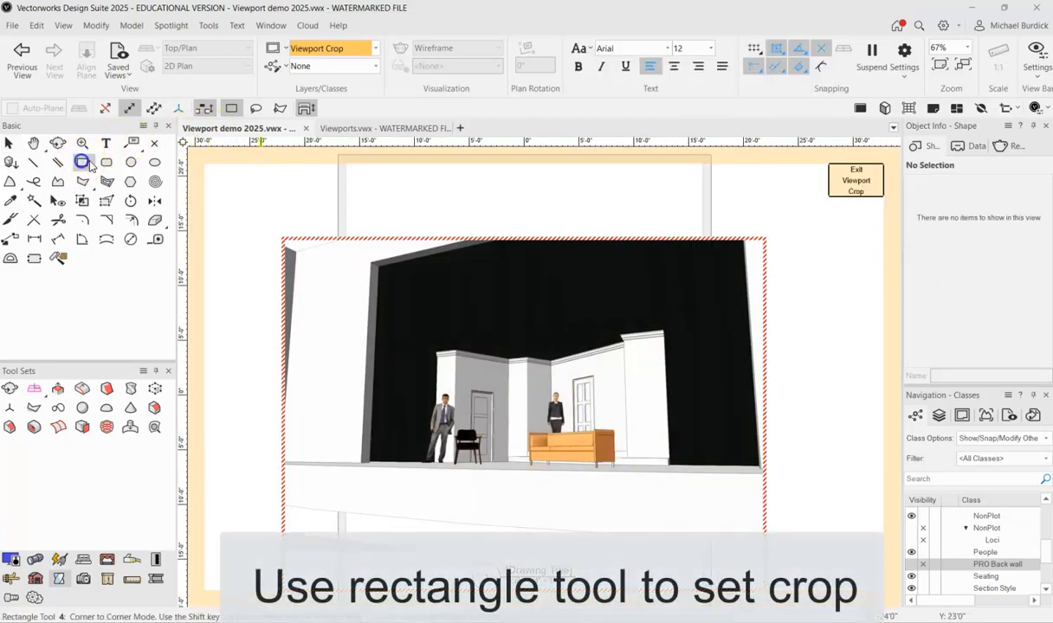
click(309, 238)
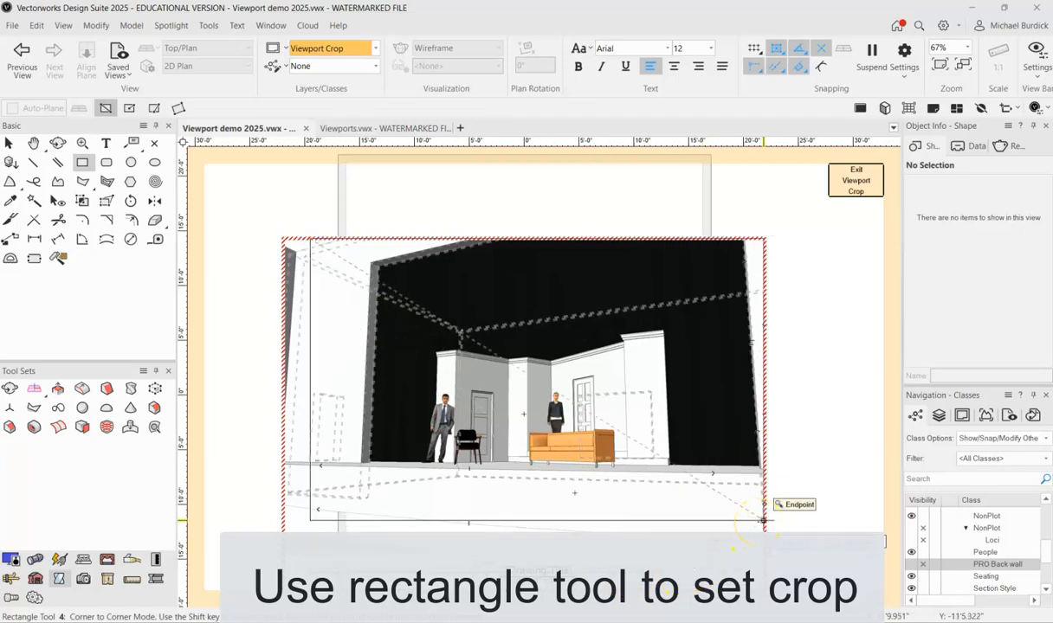
click(762, 520)
click(855, 180)
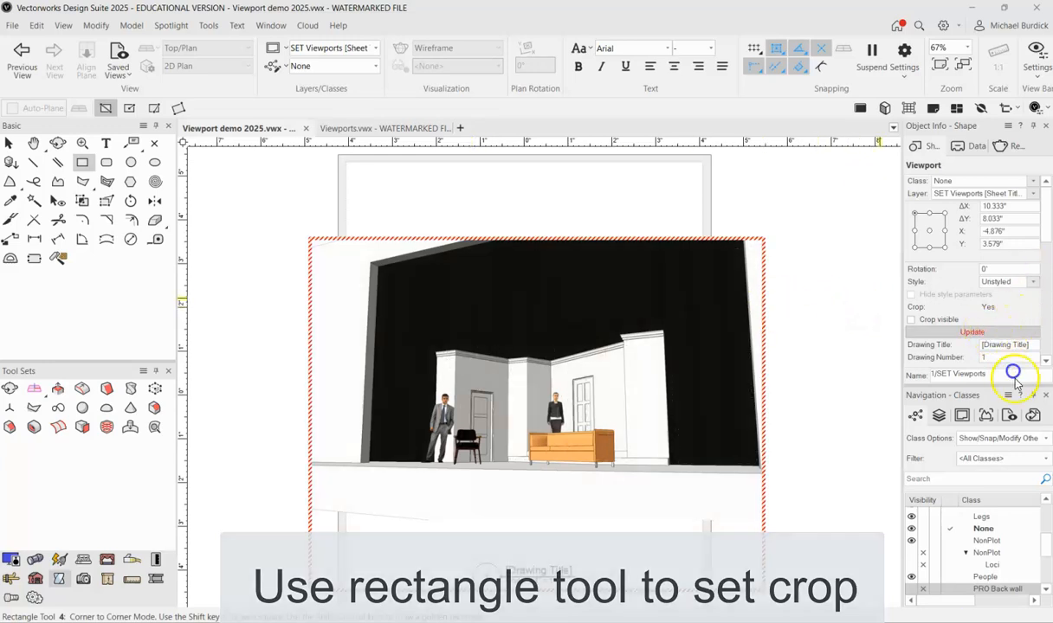
scroll(618, 427, up, 7)
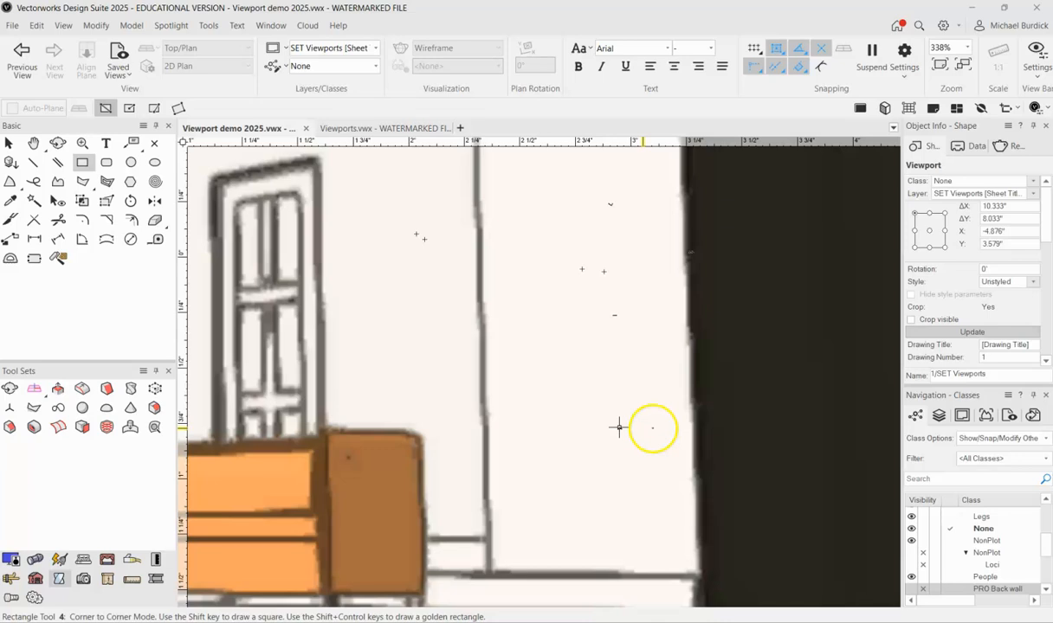
click(618, 427)
scroll(728, 425, down, 2)
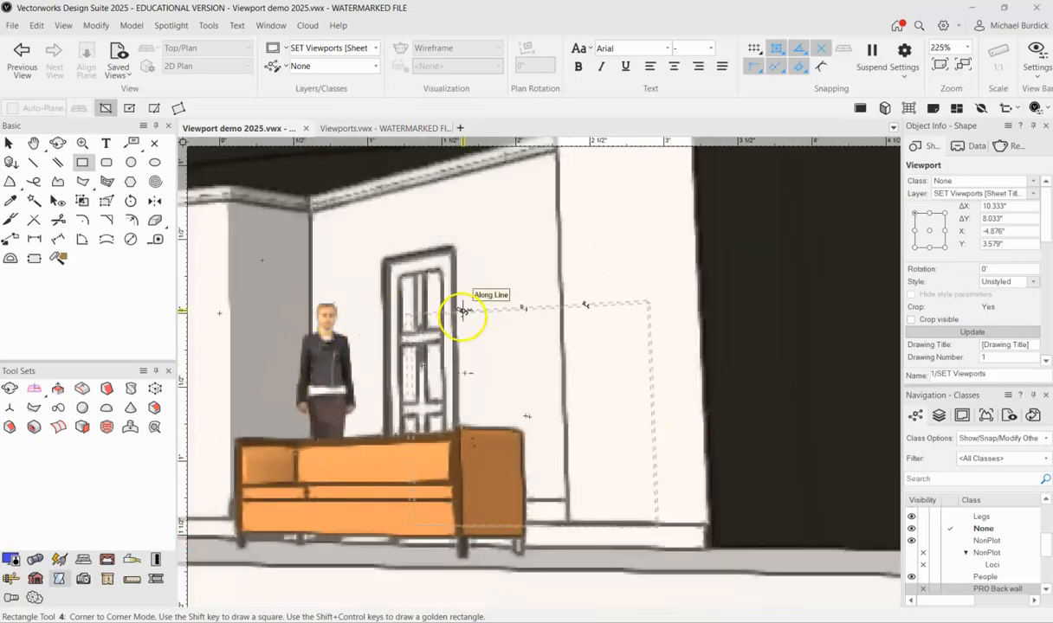
scroll(463, 312, down, 7)
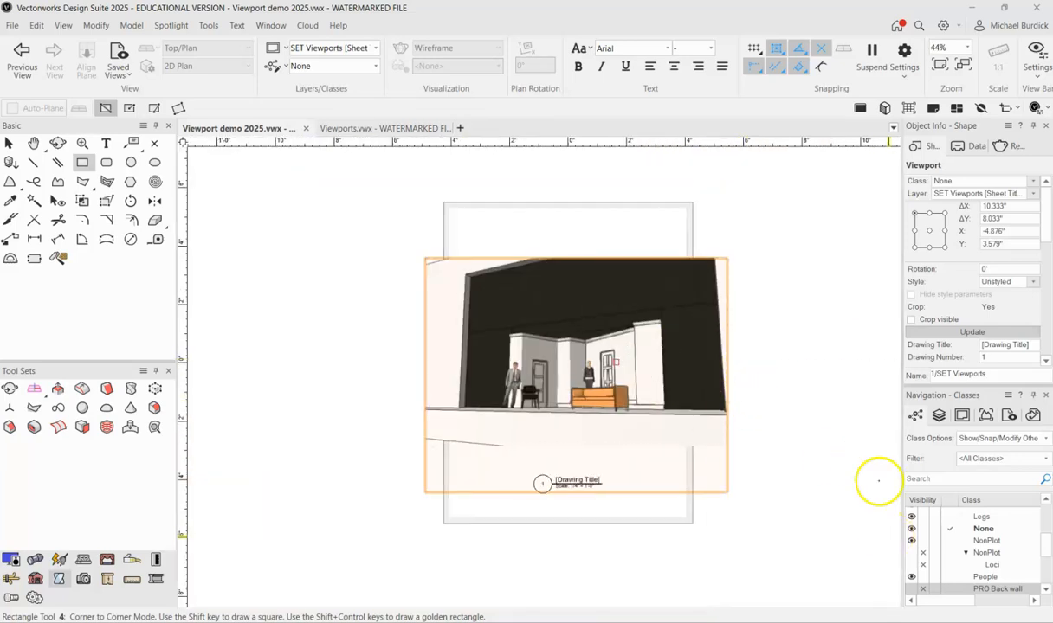
Set the DPI of the SET Viewports sheet layer to 300.
click(961, 416)
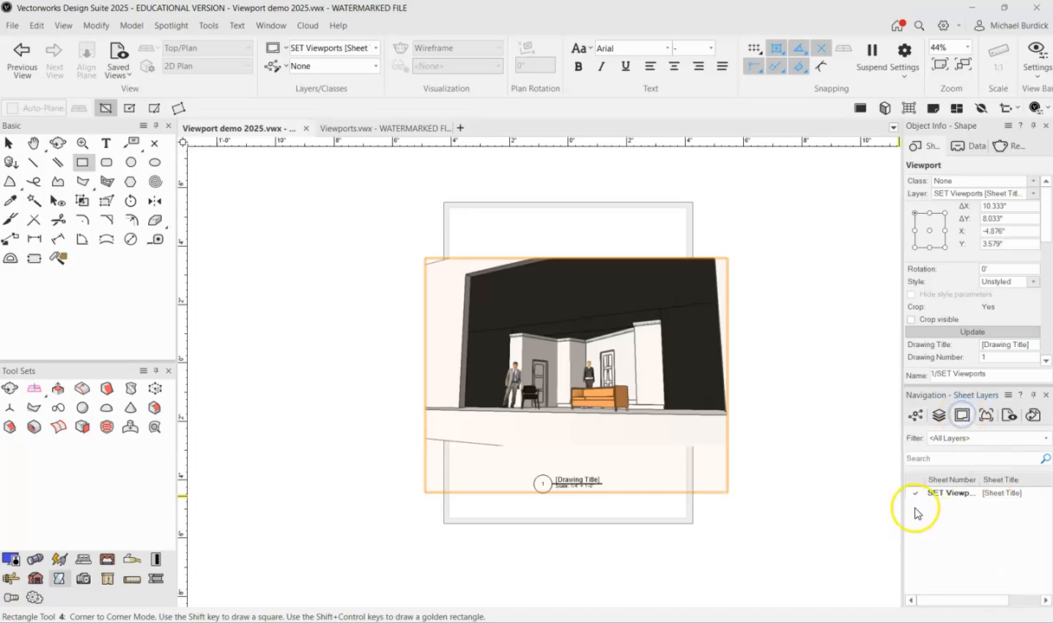
click(963, 417)
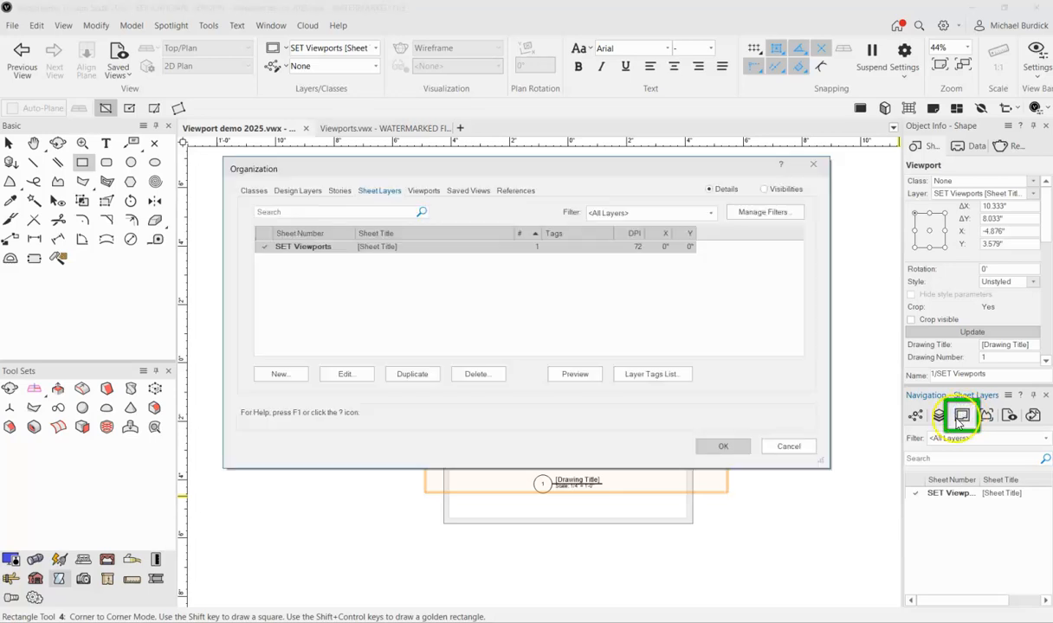
click(621, 246)
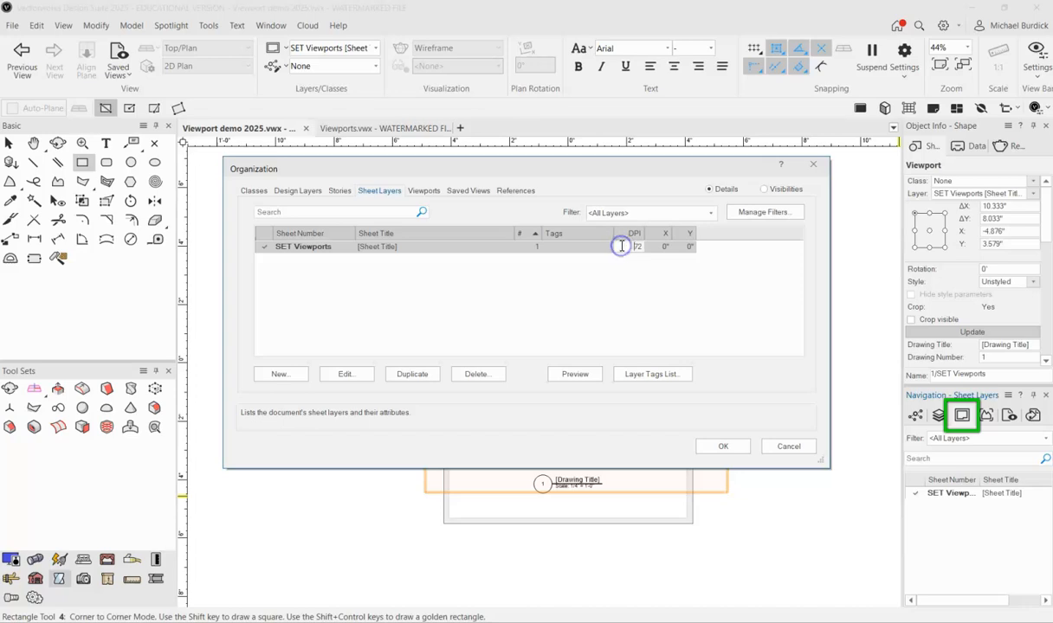
key(Delete)
key(Delete)
text(300)
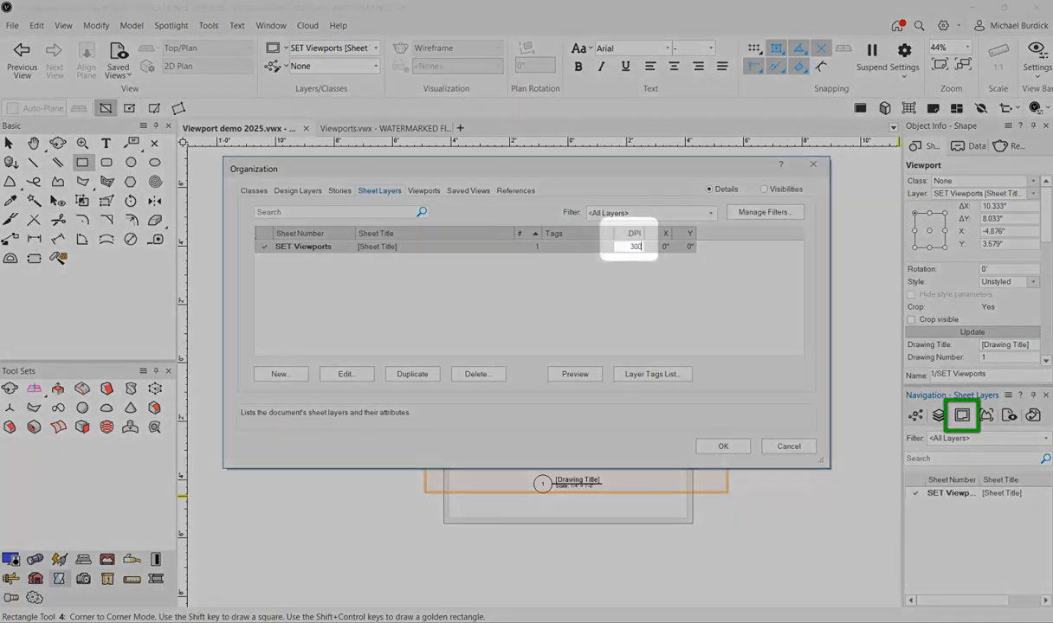
click(721, 445)
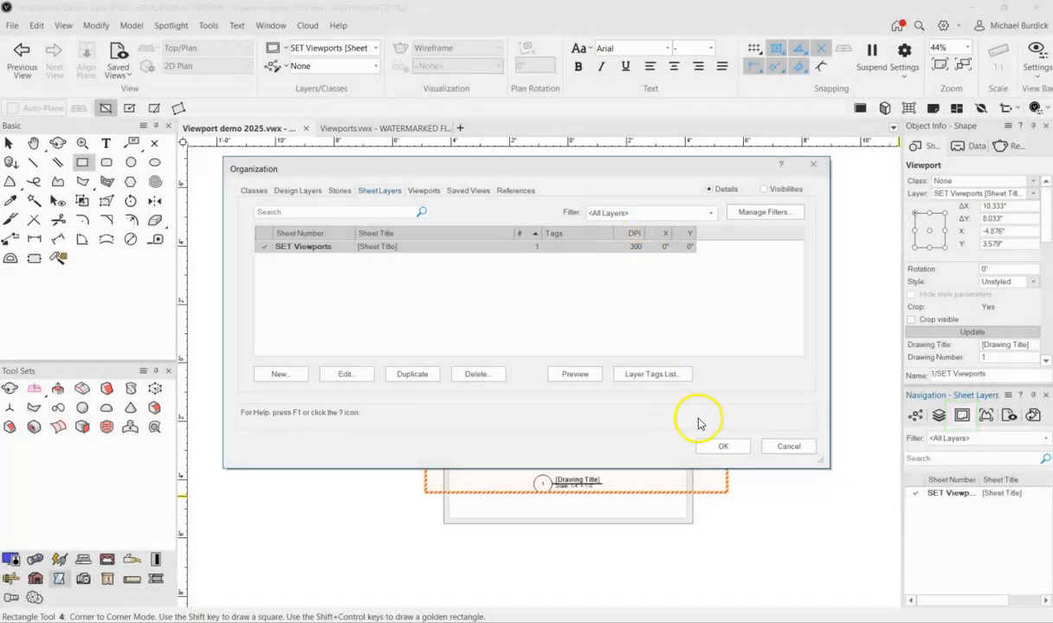
click(711, 445)
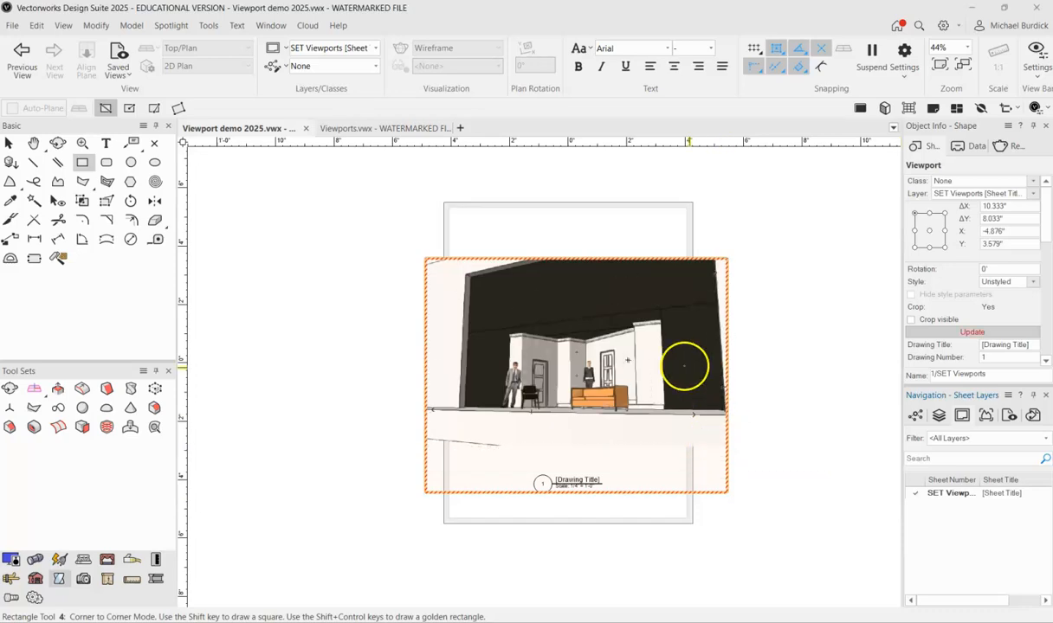
Update the perspective viewport and inspect the sharpness of the set and furniture up close.
scroll(612, 362, up, 2)
scroll(613, 361, up, 4)
scroll(616, 358, down, 4)
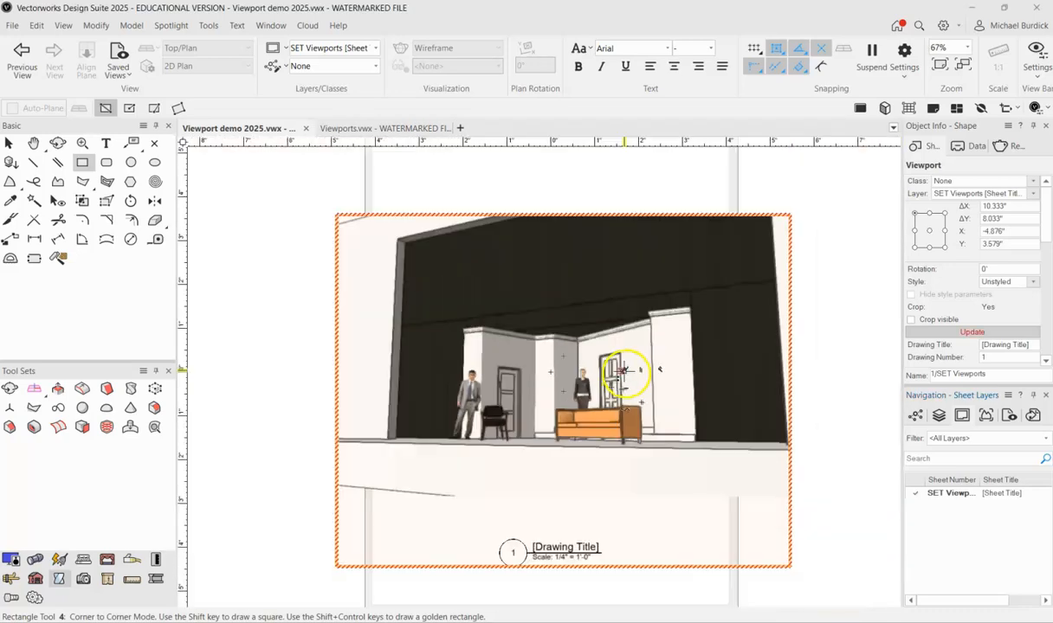
scroll(678, 359, up, 2)
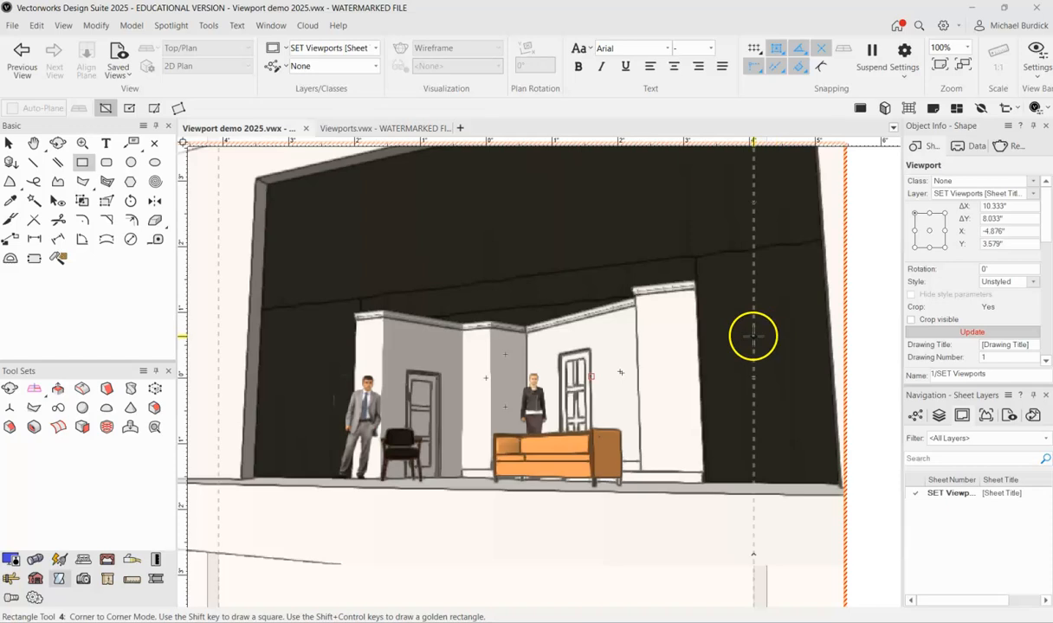
scroll(754, 336, up, 1)
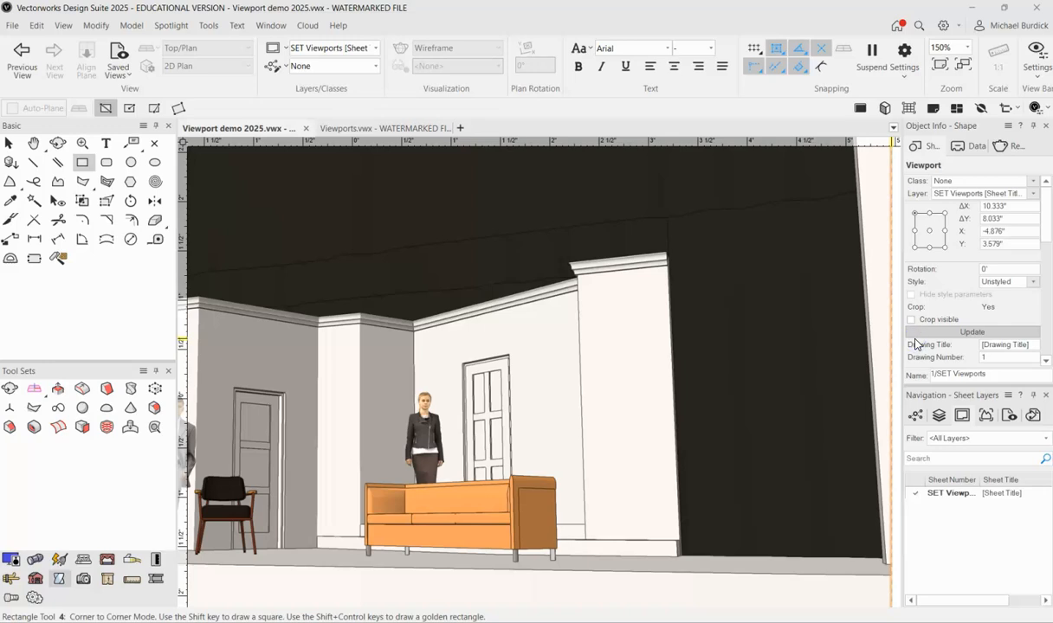
scroll(743, 358, down, 2)
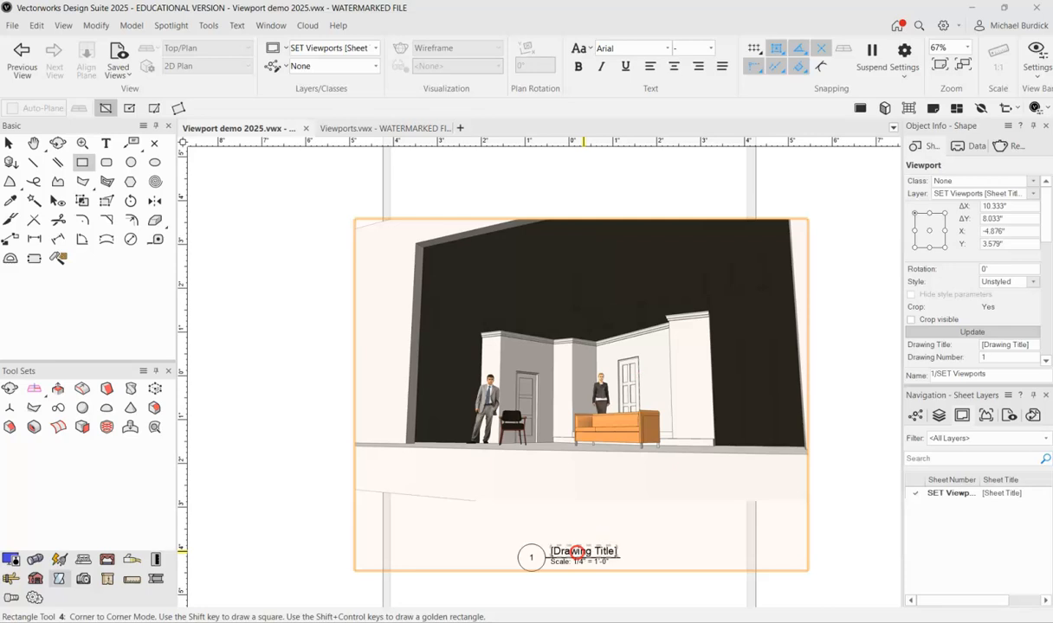
Move the drawing label up to just below the stage in the viewport's annotations, and shift the viewport off the page's upper-left corner.
right_click(575, 551)
click(655, 488)
click(597, 547)
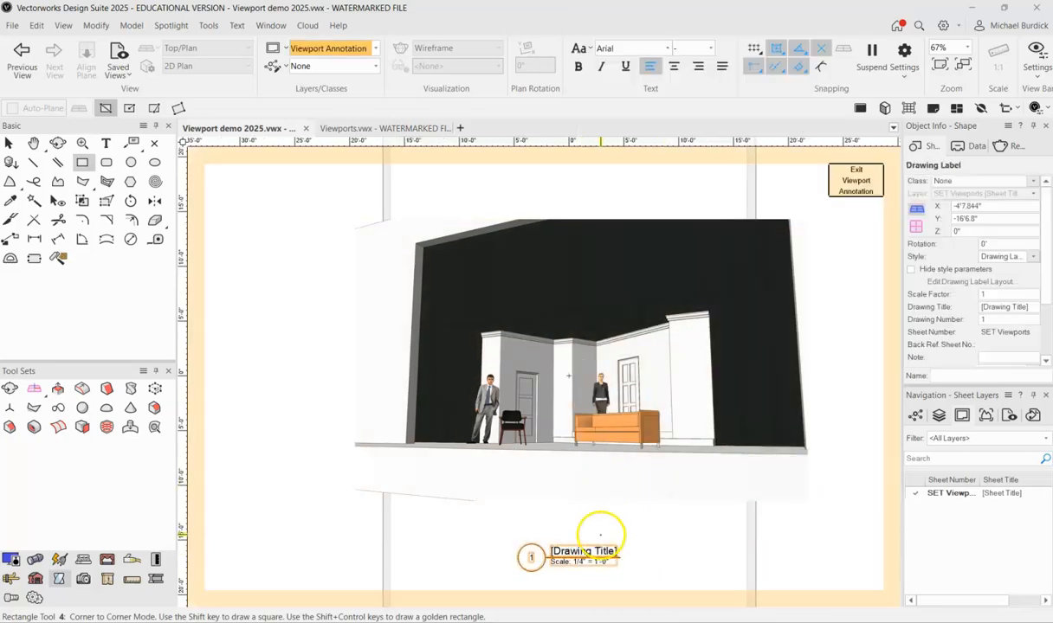
click(9, 142)
mouse_move(532, 557)
mouse_down()
mouse_move(573, 518)
mouse_move(567, 485)
mouse_up()
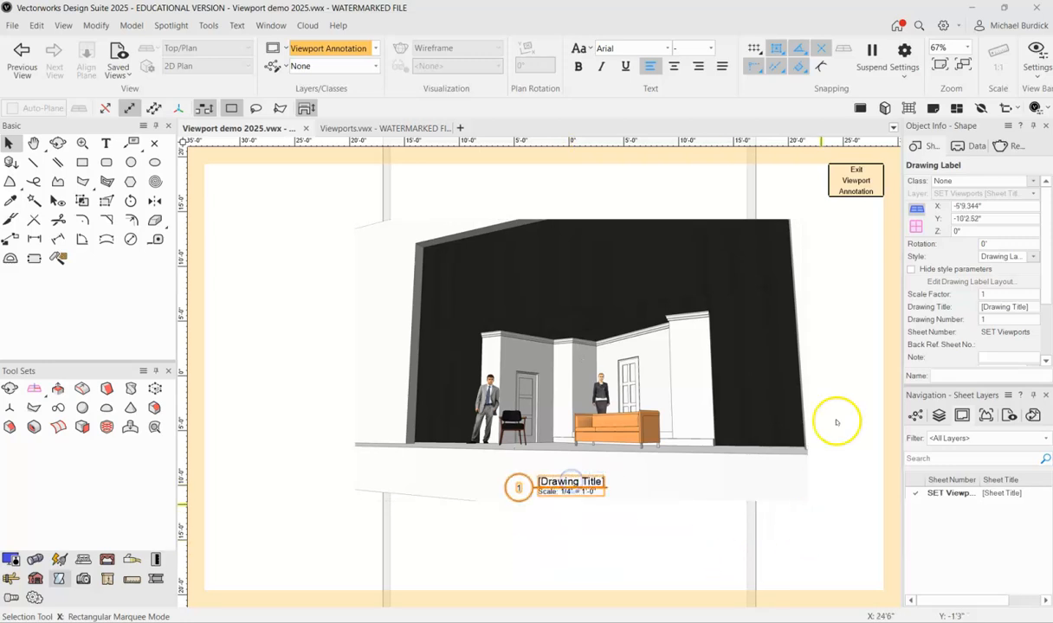
click(855, 181)
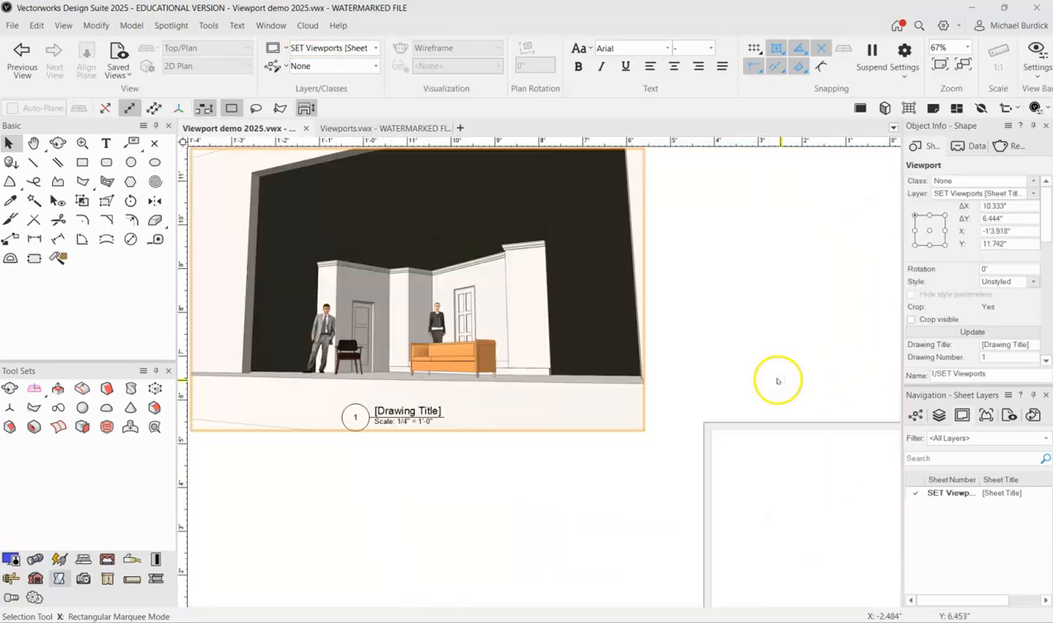
Switch from the sheet to the Set design layer, making it the active layer.
scroll(777, 381, down, 3)
scroll(682, 352, up, 5)
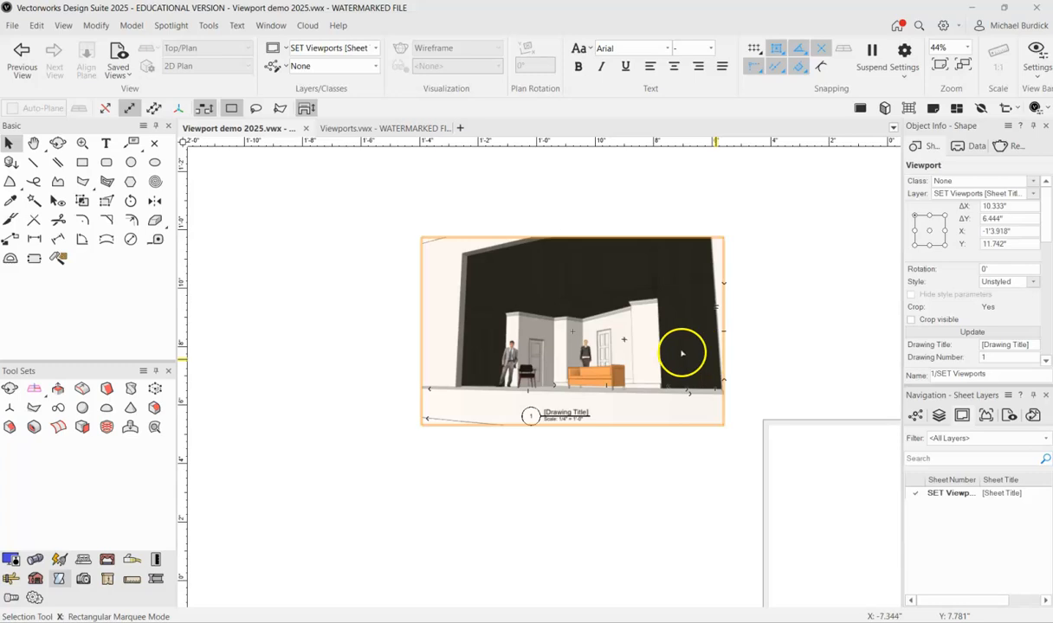
scroll(785, 369, down, 2)
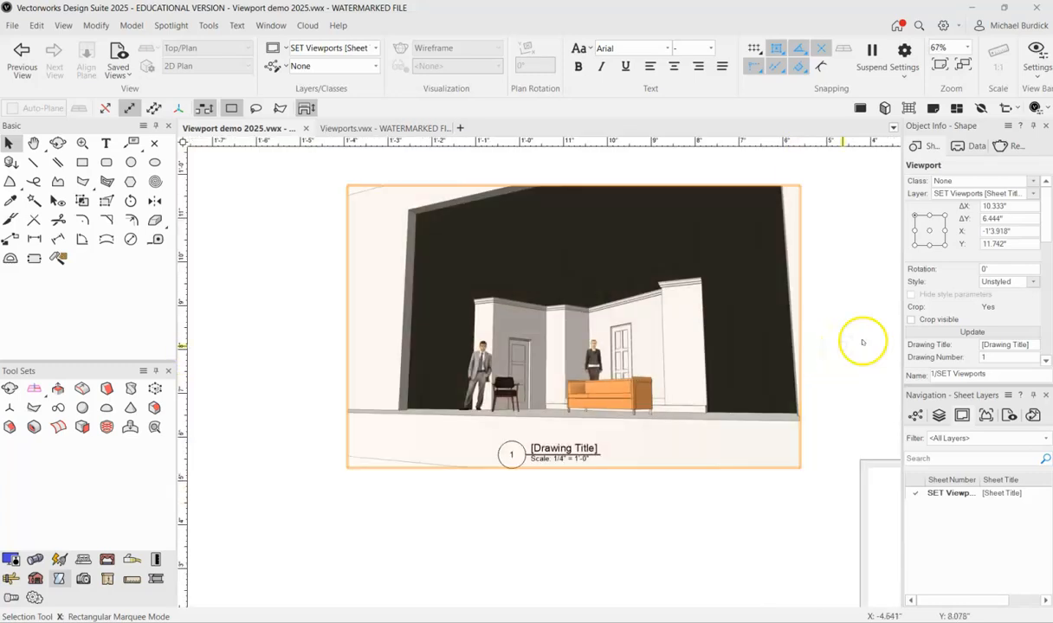
click(939, 417)
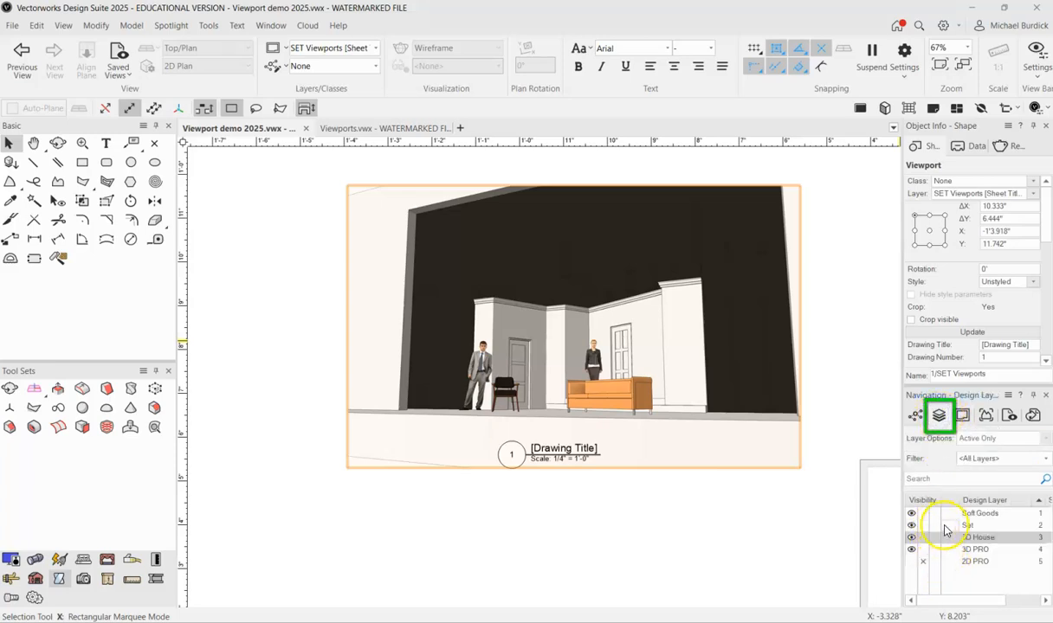
click(948, 525)
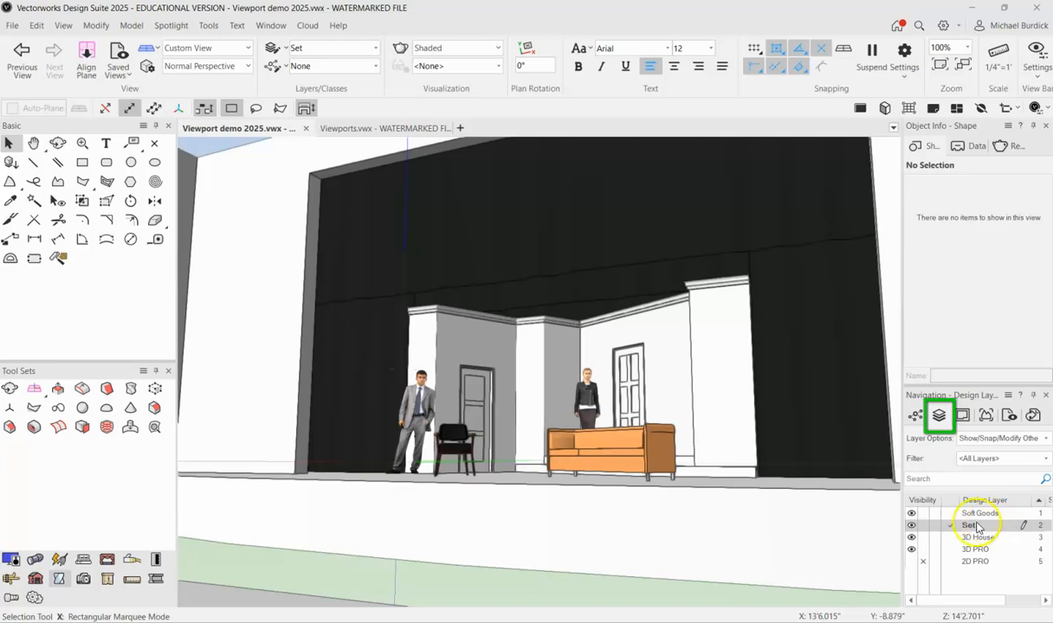
View the whole theatre from above, hide the 3D House design layer, and test hiding 3D PRO before showing it again.
scroll(515, 477, down, 3)
ctrl+middle_drag(617, 382, 653, 543)
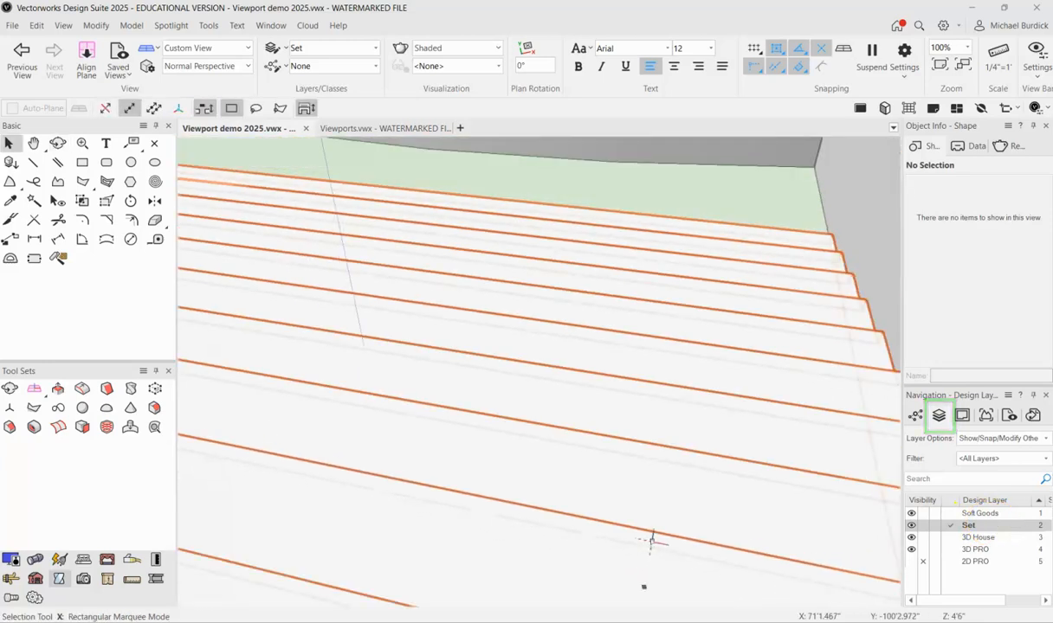
scroll(652, 546, down, 5)
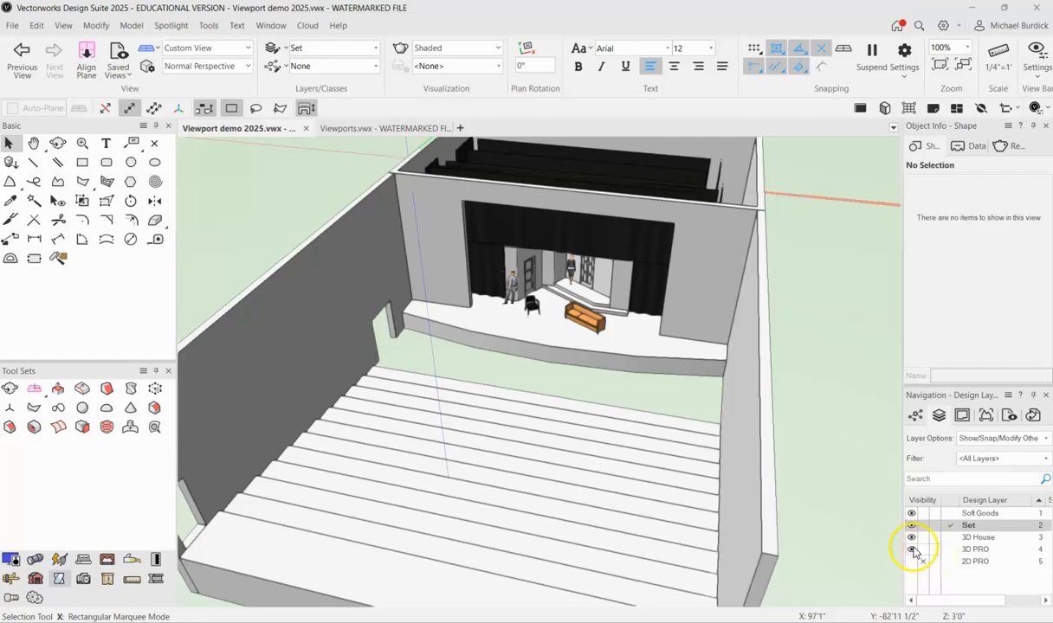
click(923, 538)
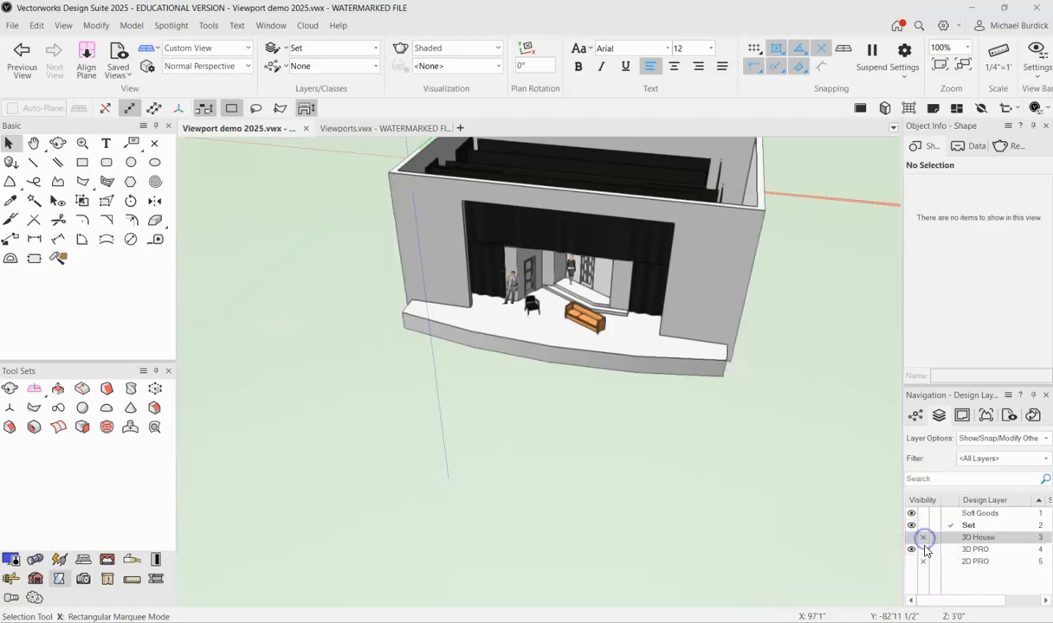
click(923, 550)
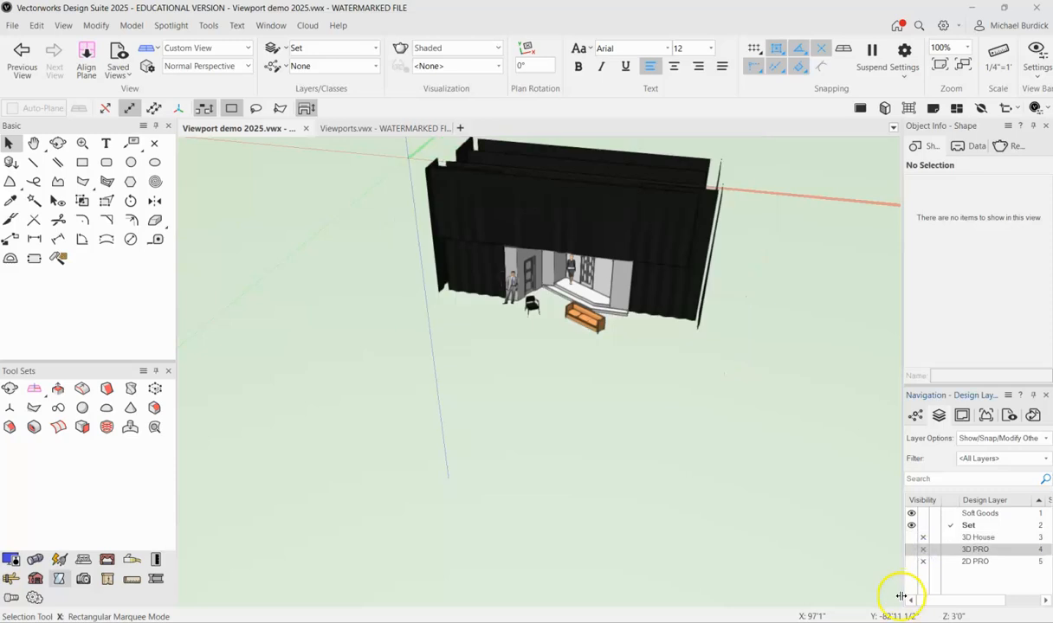
click(910, 550)
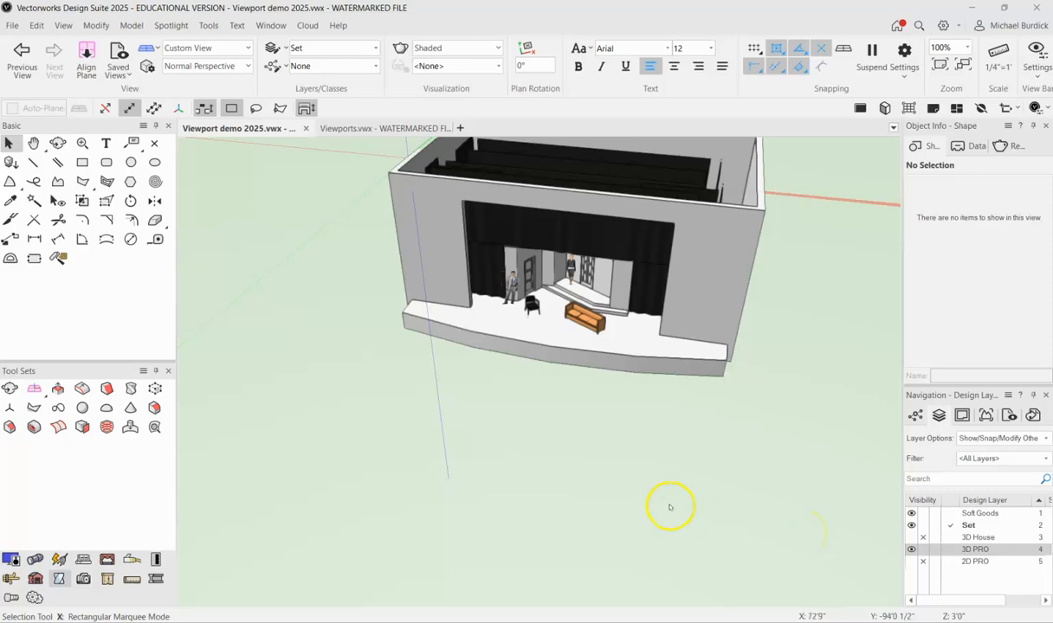
Switch the design layer to the Top/Plan view, framing the set and stage.
shift+middle_drag(618, 531, 717, 521)
click(199, 48)
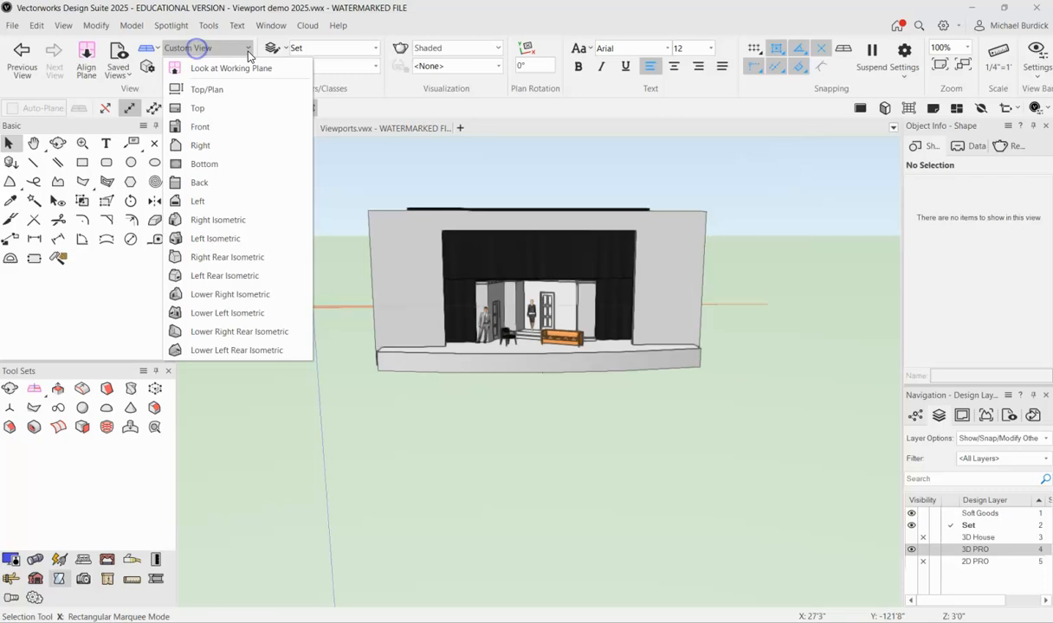
click(230, 88)
scroll(559, 415, up, 3)
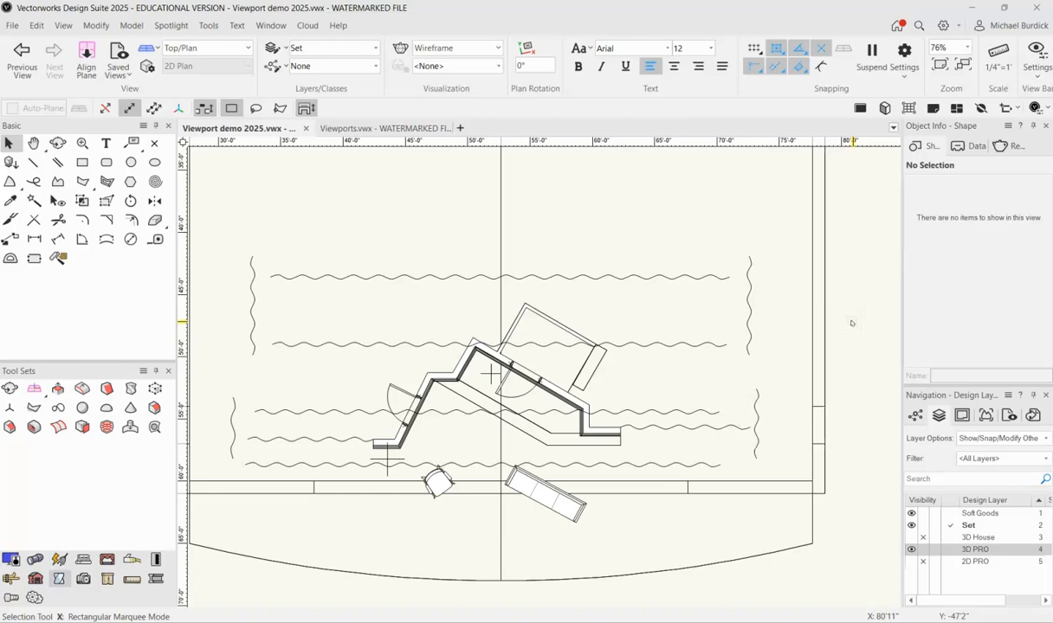
Create a Wireframe Top/Plan viewport at 1/4"=1'0" on the SET Viewports sheet, and place it to the right of the page.
click(63, 25)
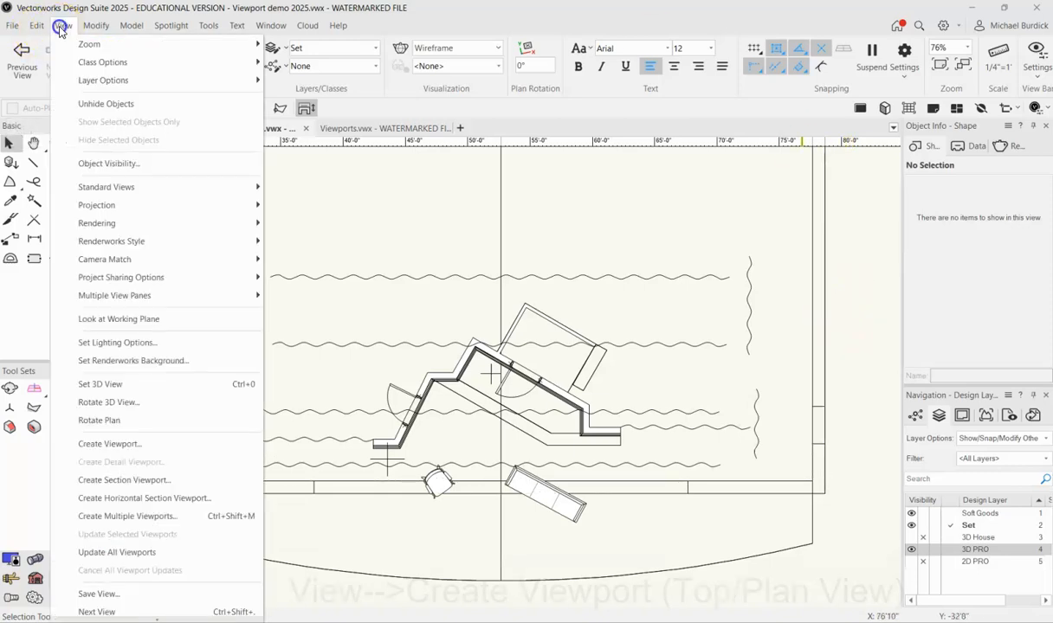
click(184, 444)
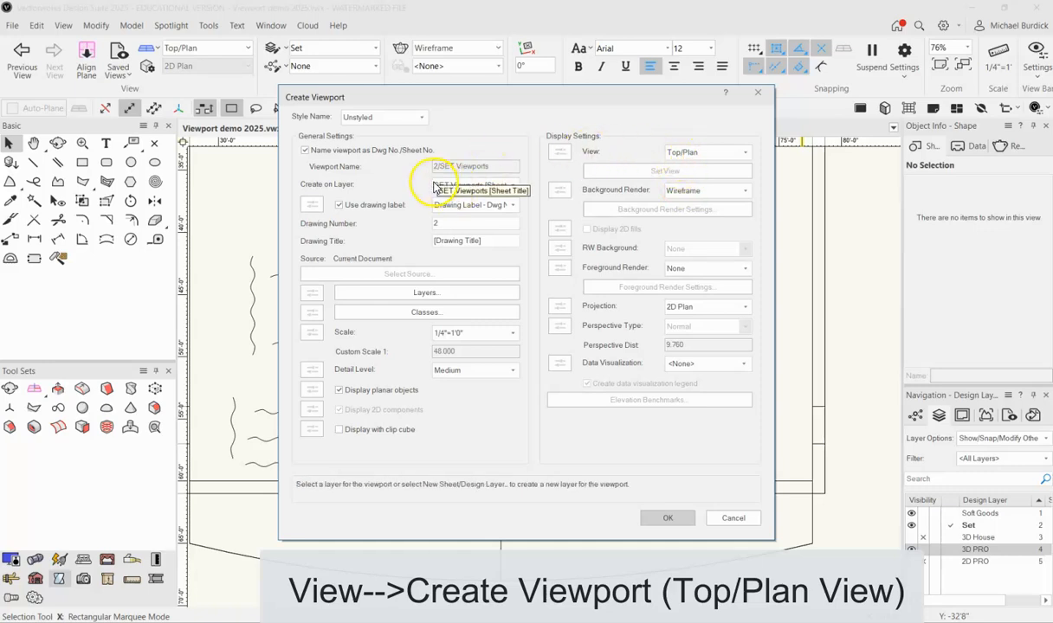
click(738, 194)
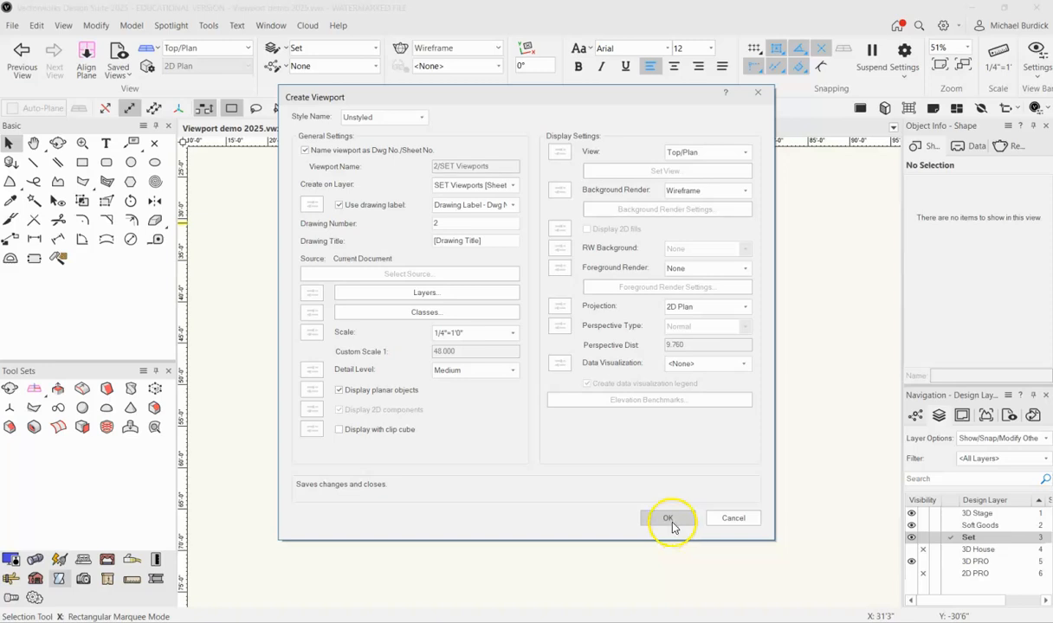
click(668, 520)
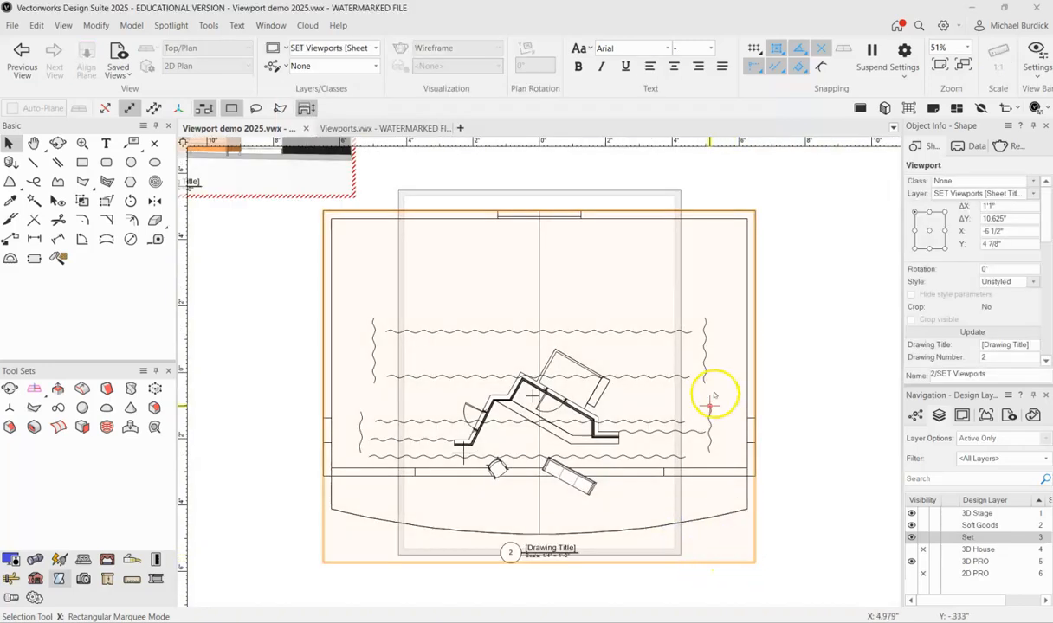
scroll(286, 345, down, 2)
drag(414, 365, 681, 364)
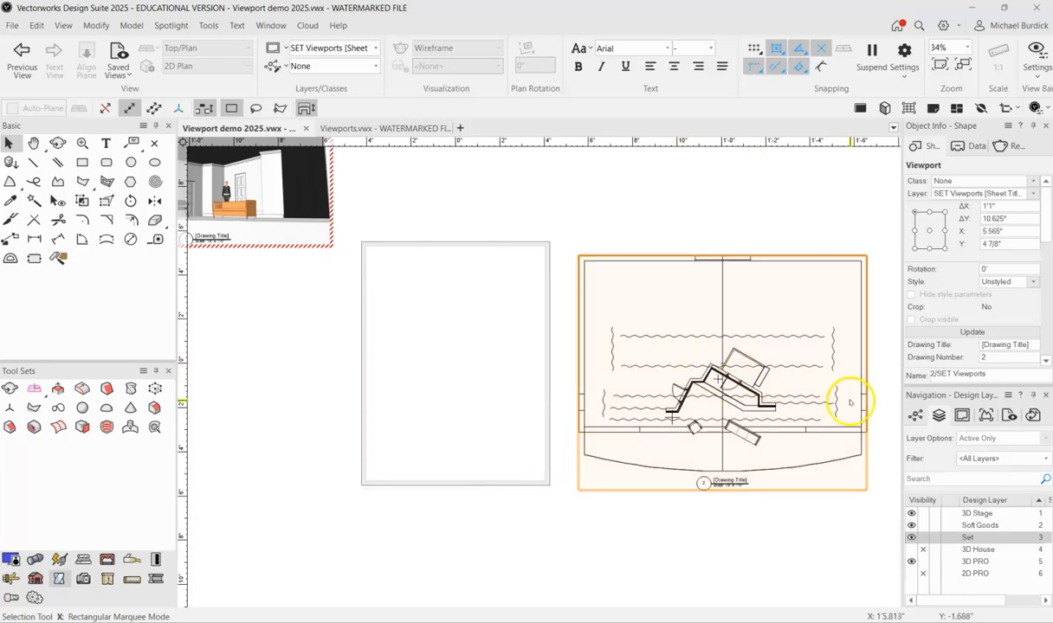
Hide the Soft Goods layer in the Top/Plan viewport's layer properties.
scroll(850, 401, up, 4)
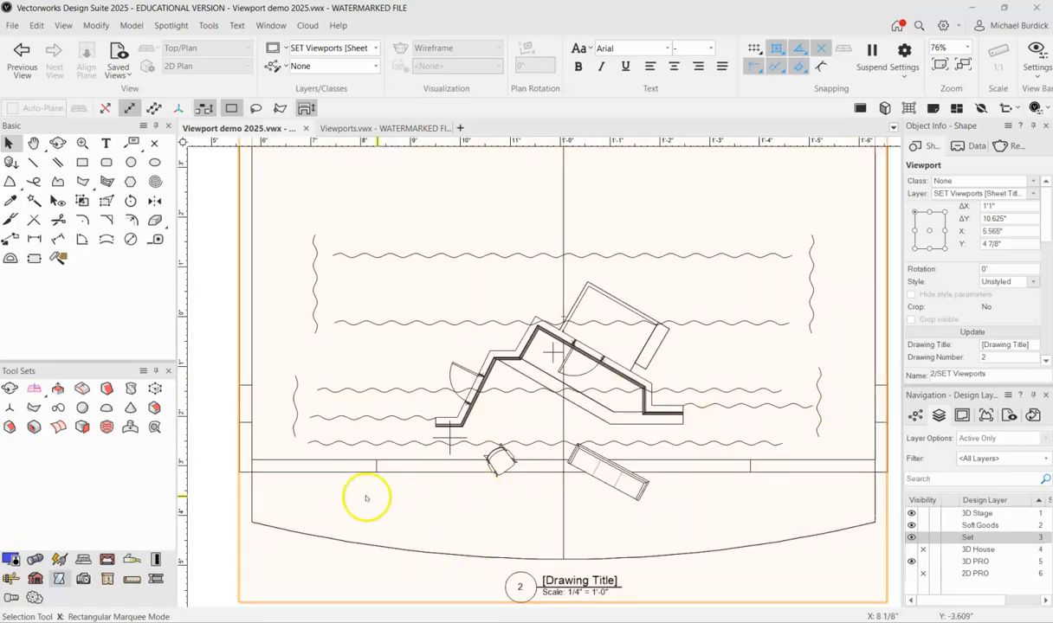
scroll(365, 498, down, 2)
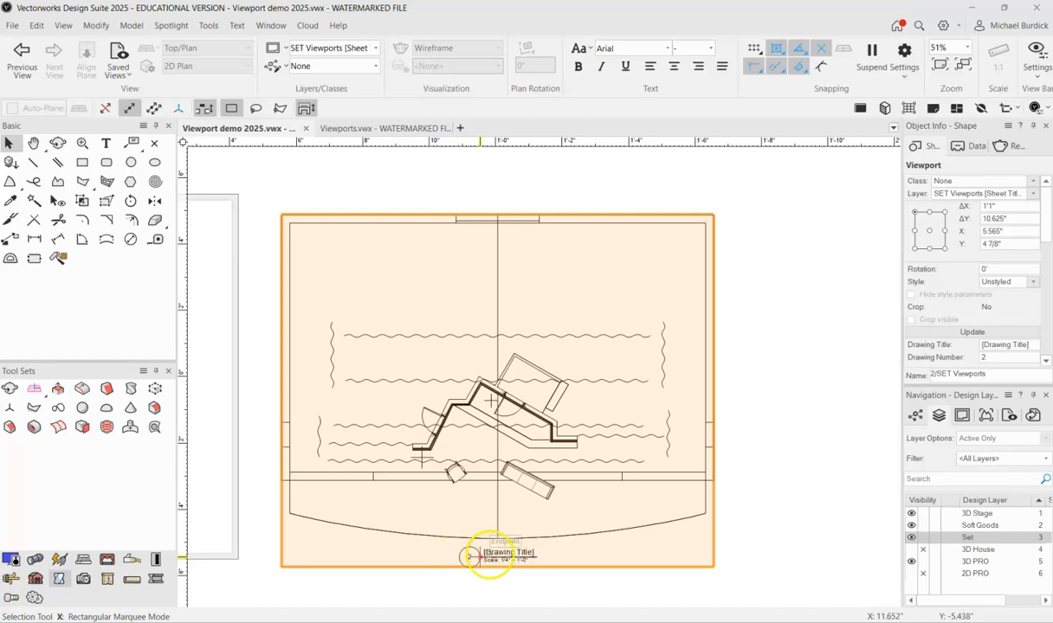
scroll(497, 557, up, 2)
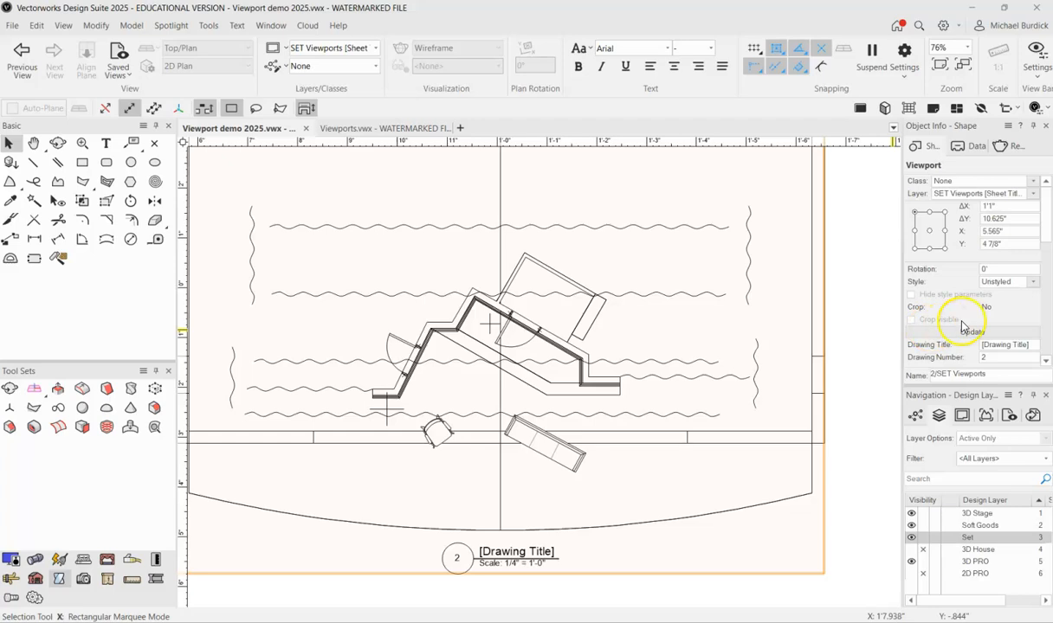
scroll(952, 324, down, 3)
scroll(954, 331, down, 1)
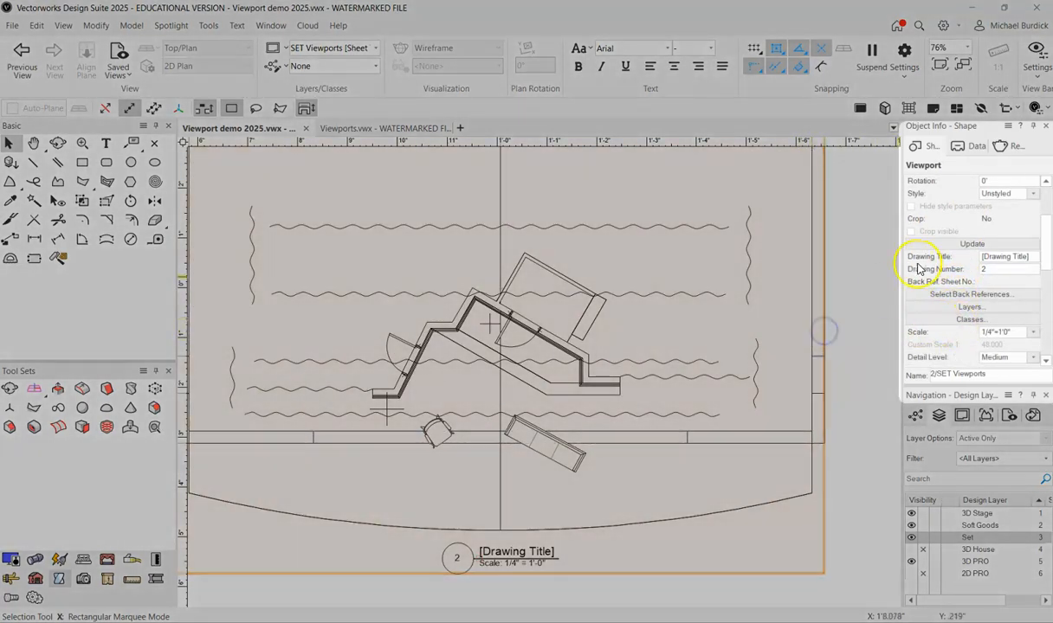
scroll(952, 281, up, 4)
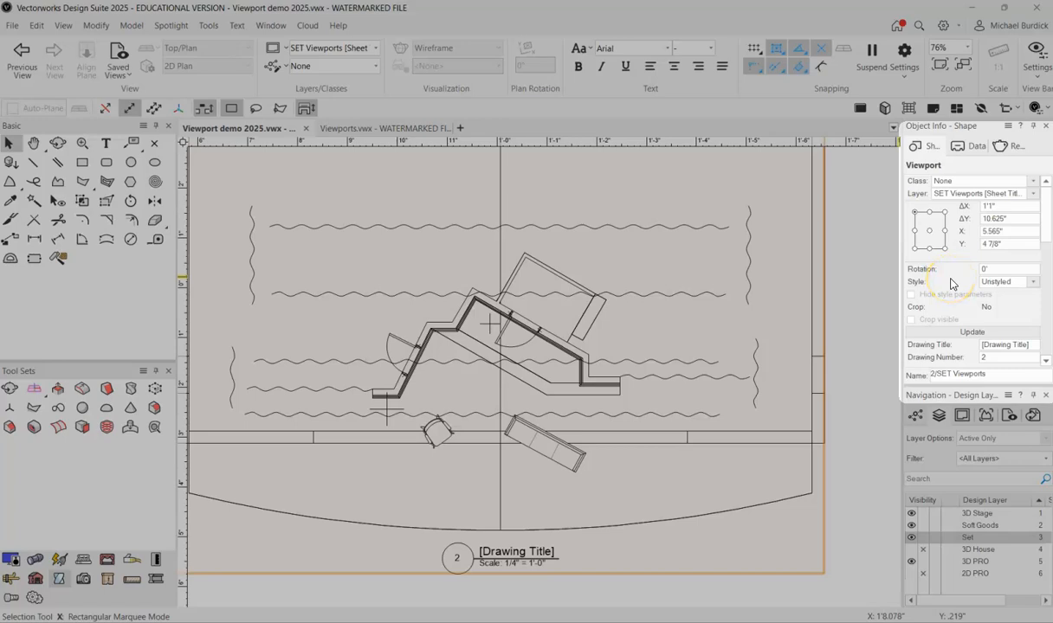
scroll(950, 286, down, 4)
click(950, 298)
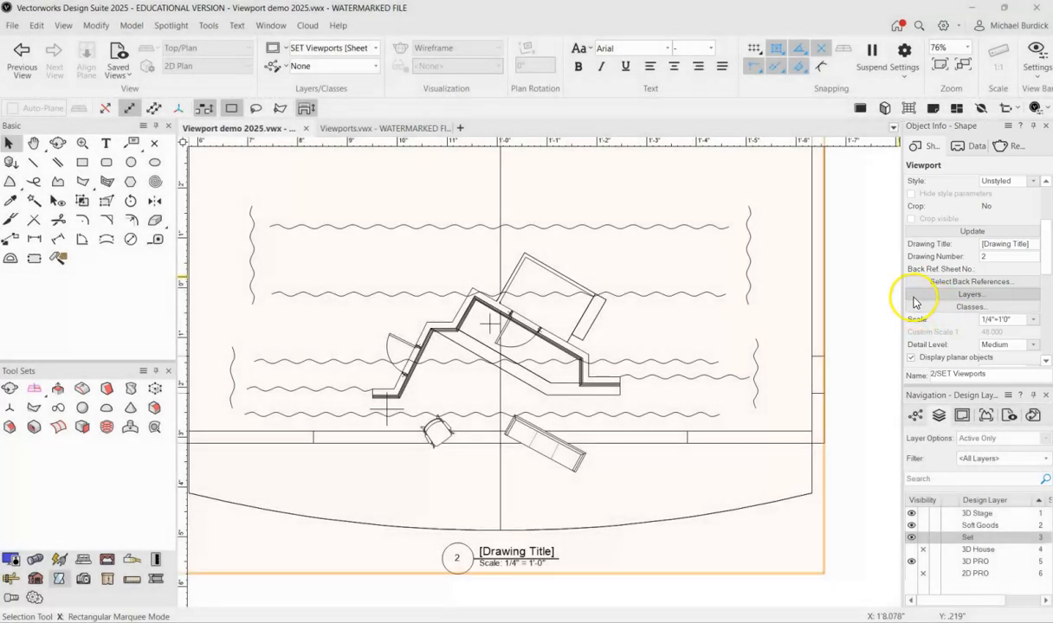
click(914, 299)
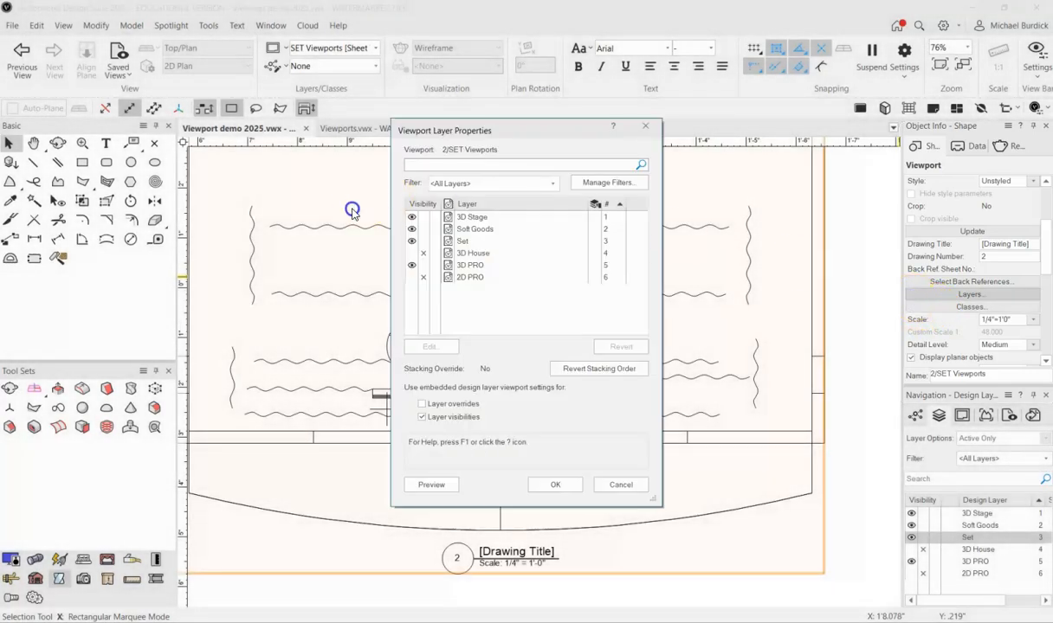
click(413, 229)
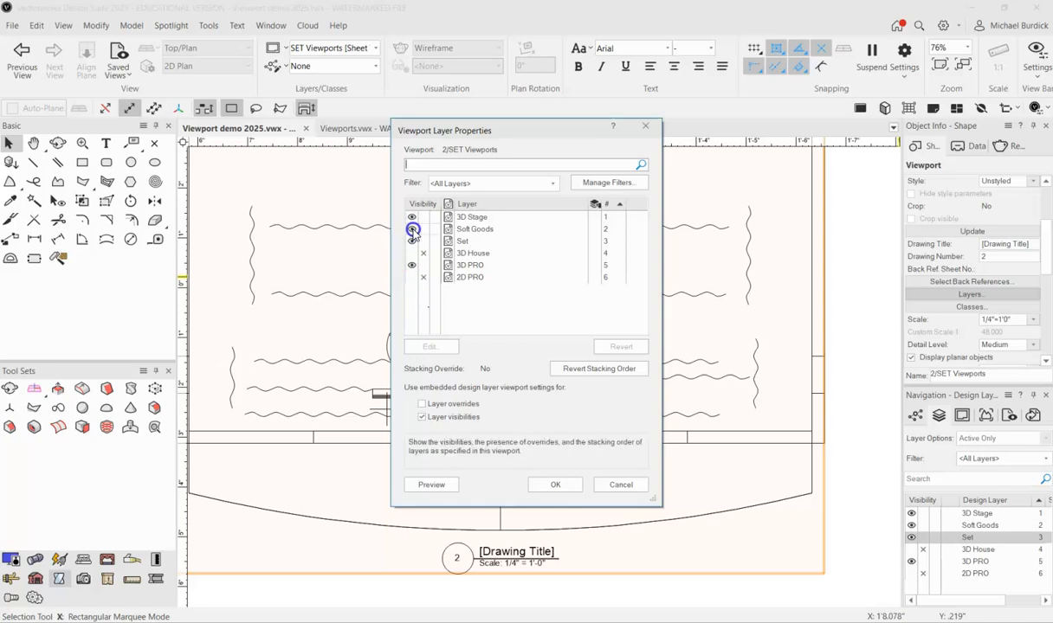
click(556, 487)
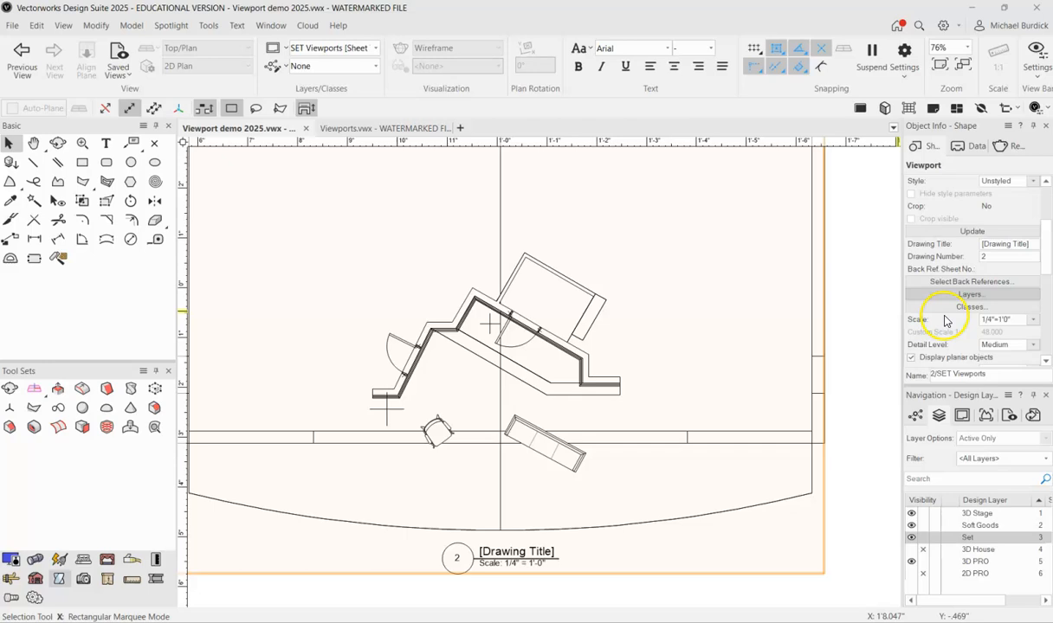
Hide the People class in the Top/Plan viewport's class properties, and deselect the viewport.
click(942, 308)
scroll(439, 257, down, 3)
click(421, 278)
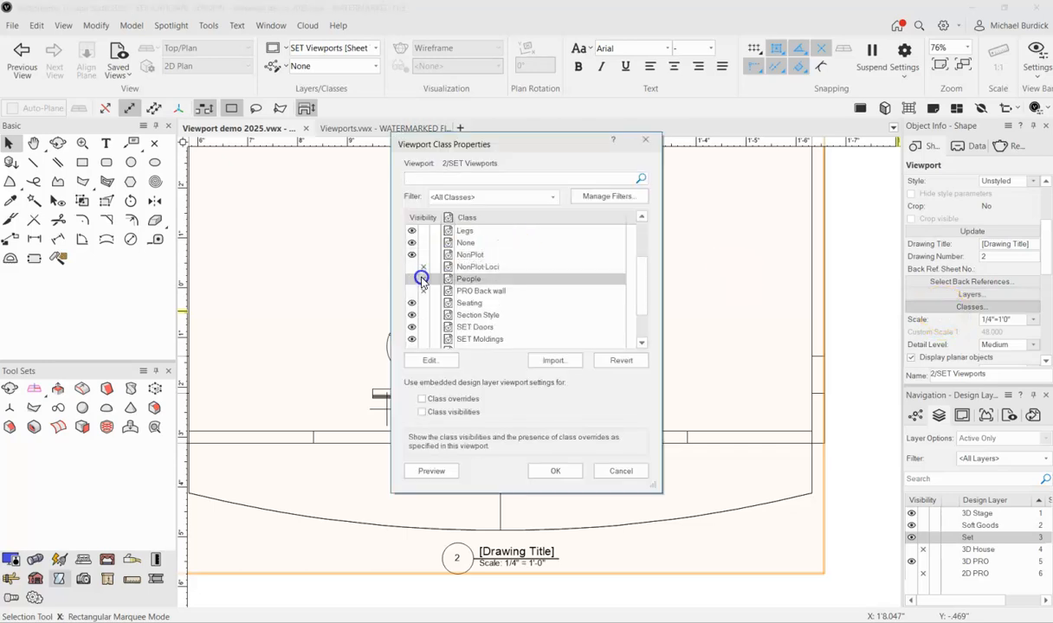
click(543, 469)
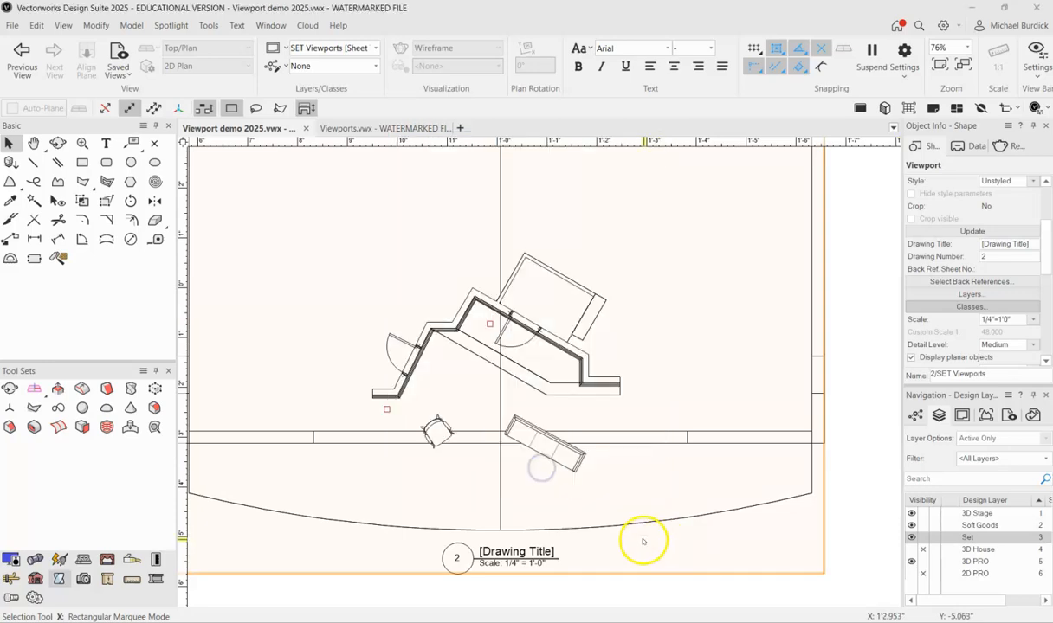
scroll(658, 515, down, 2)
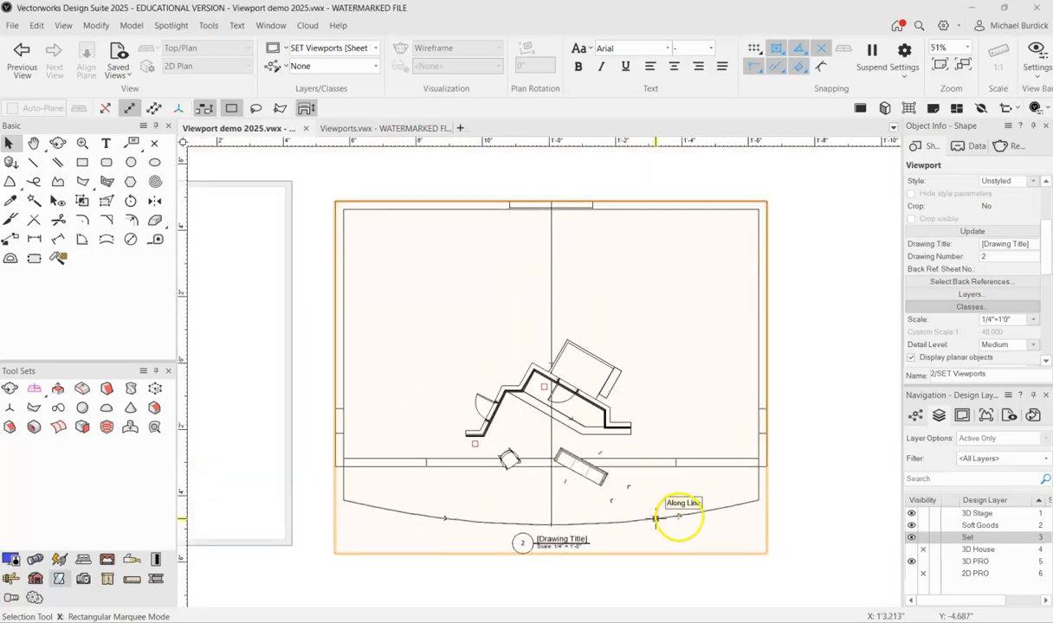
click(846, 444)
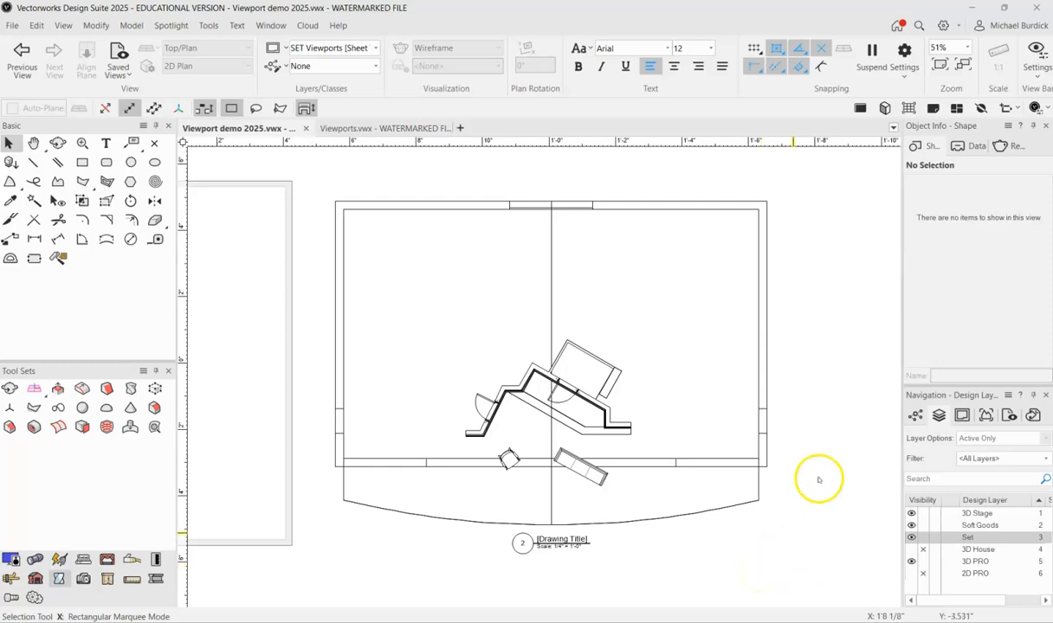
Make the 3D House layer visible in the Top/Plan viewport's layer properties.
click(751, 459)
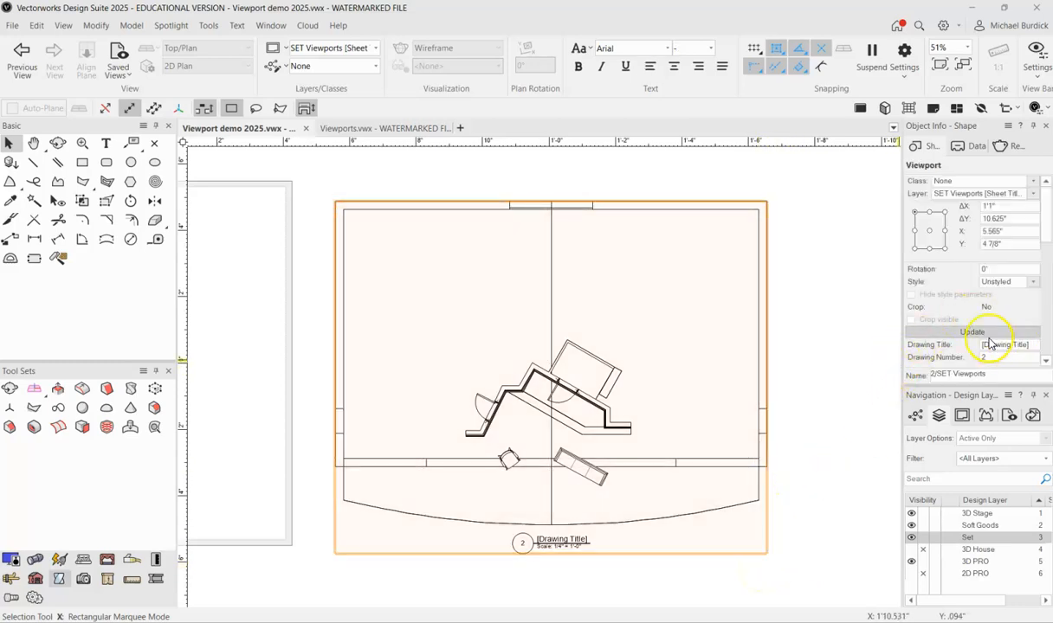
scroll(935, 305, down, 2)
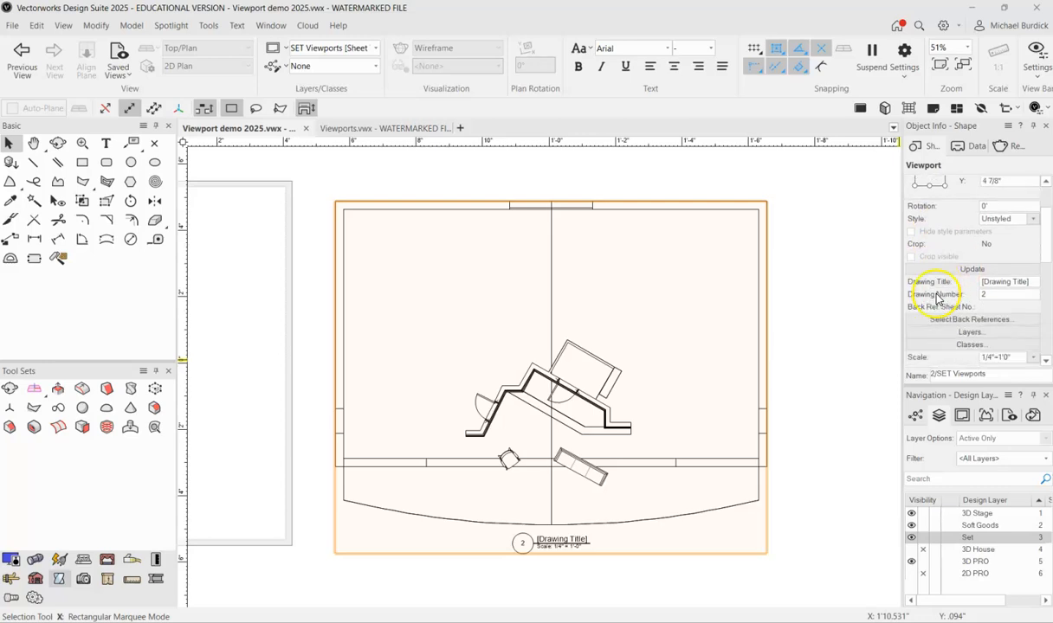
click(957, 333)
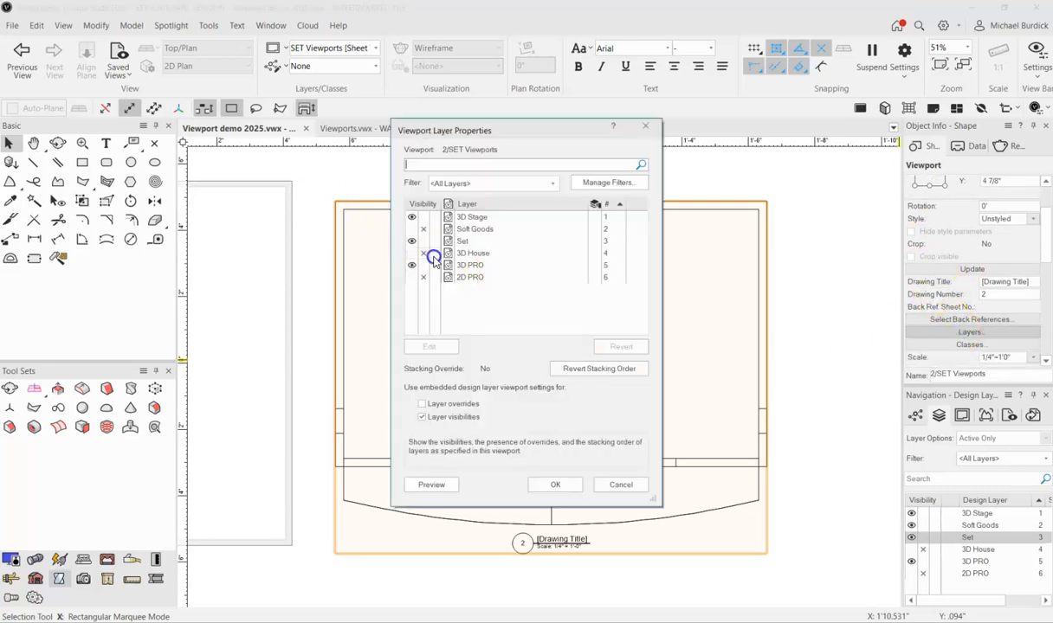
click(413, 257)
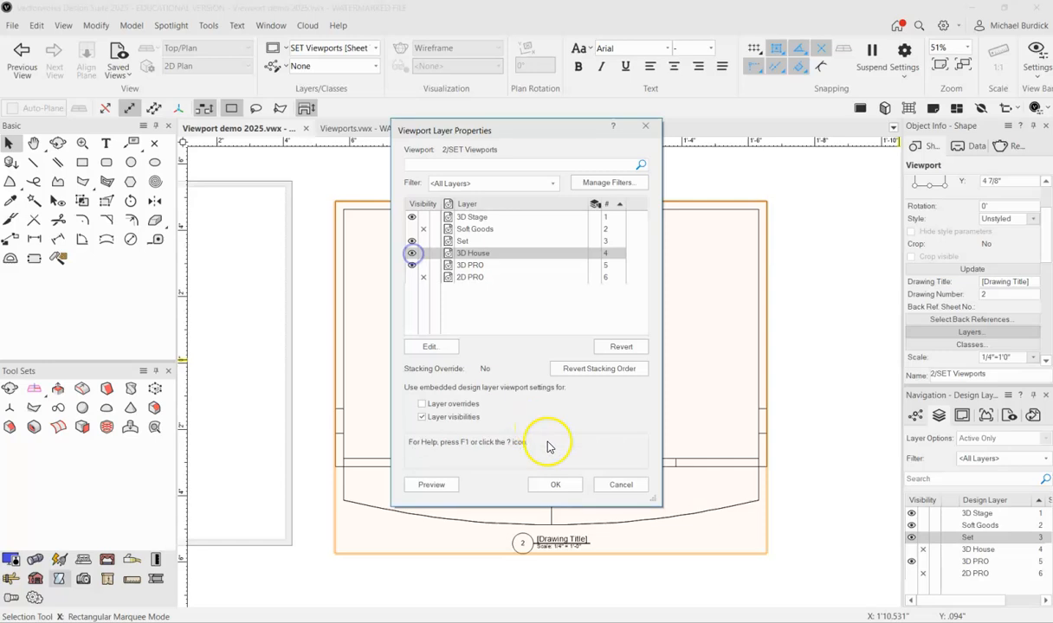
click(555, 485)
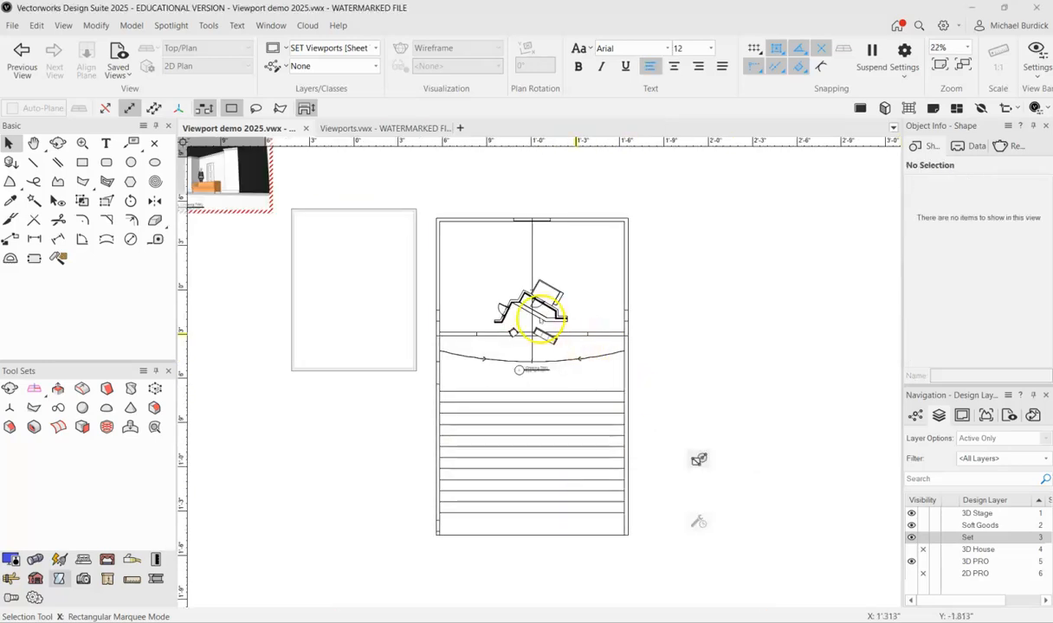
Examine the wall, molding and platform lines of the set up close in the Top/Plan viewport.
scroll(530, 306, up, 1)
scroll(530, 306, up, 3)
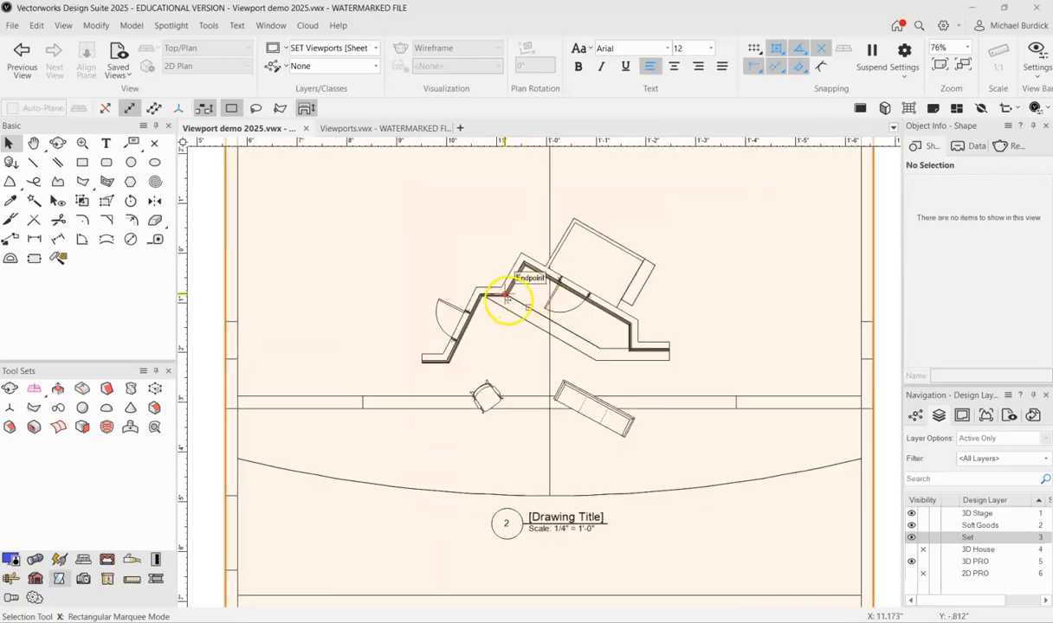
scroll(503, 301, up, 2)
scroll(740, 430, down, 1)
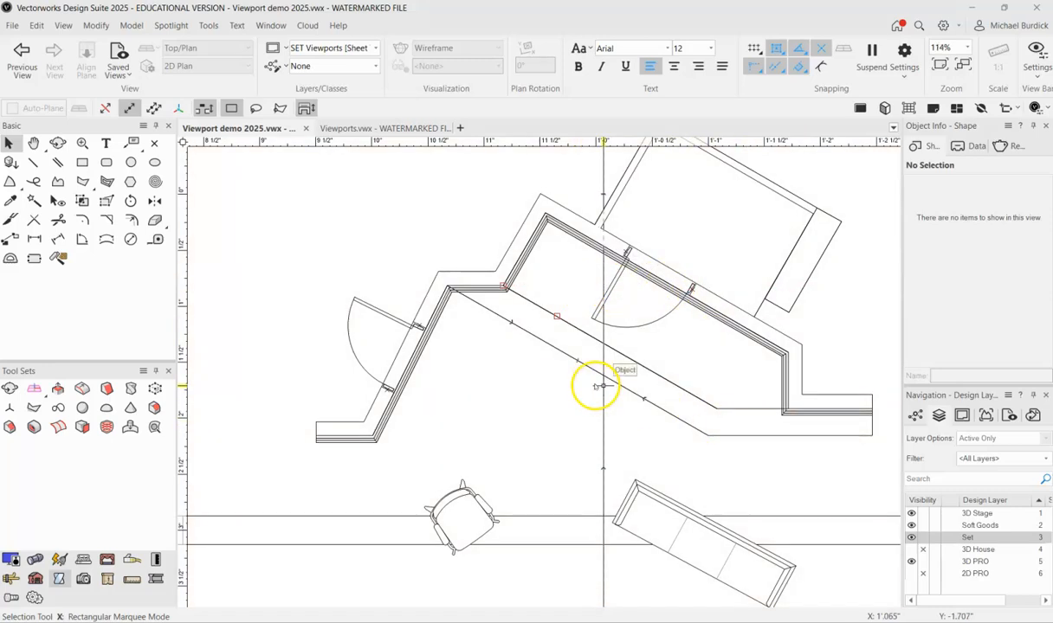
scroll(658, 387, down, 2)
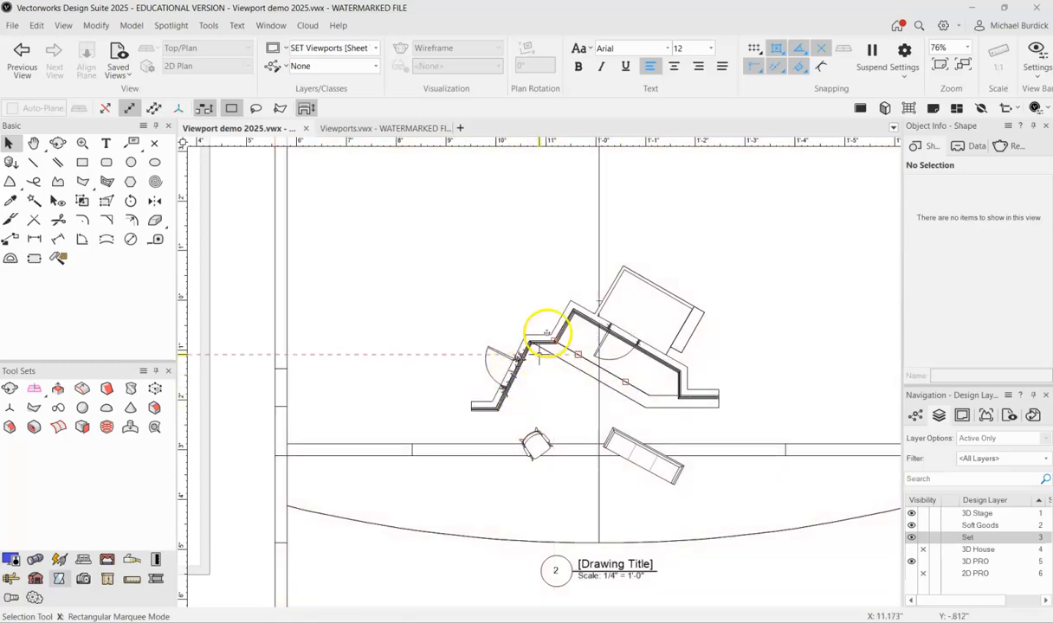
scroll(538, 342, up, 5)
scroll(579, 386, up, 1)
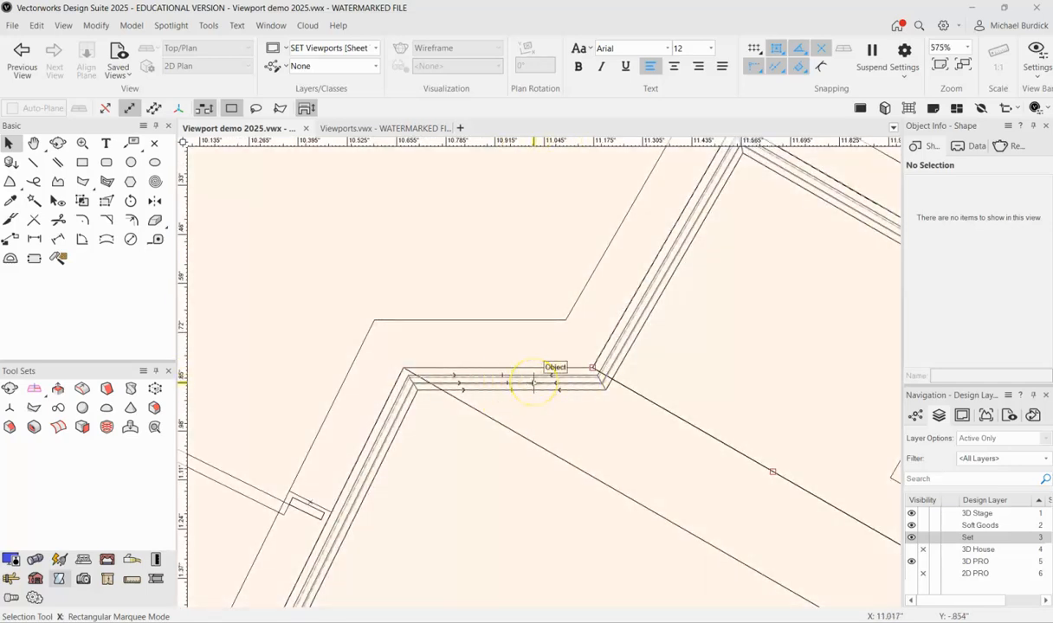
scroll(554, 384, down, 2)
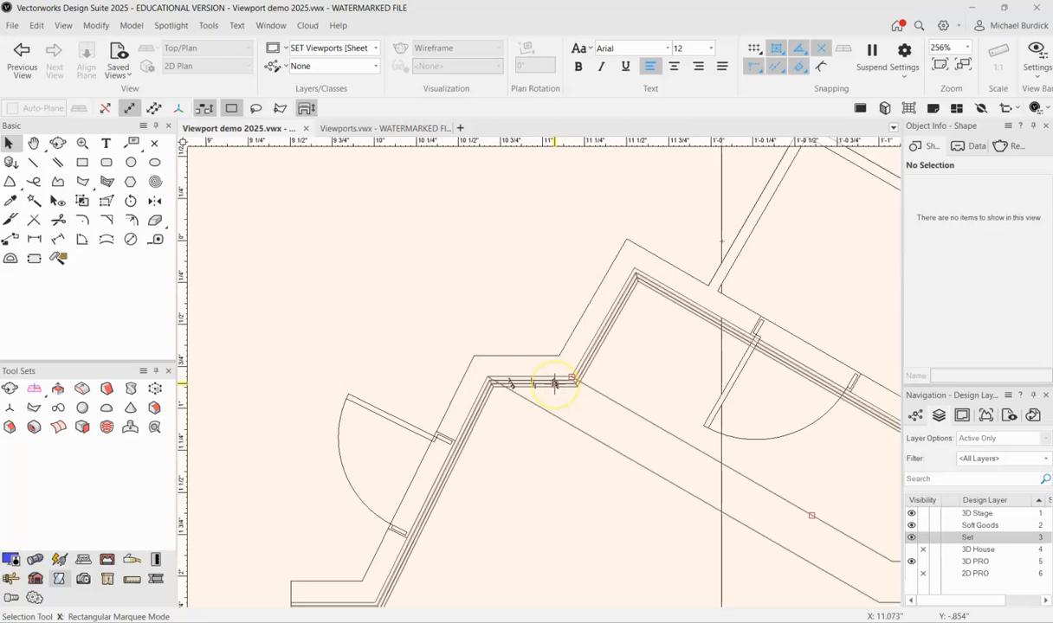
scroll(554, 384, down, 1)
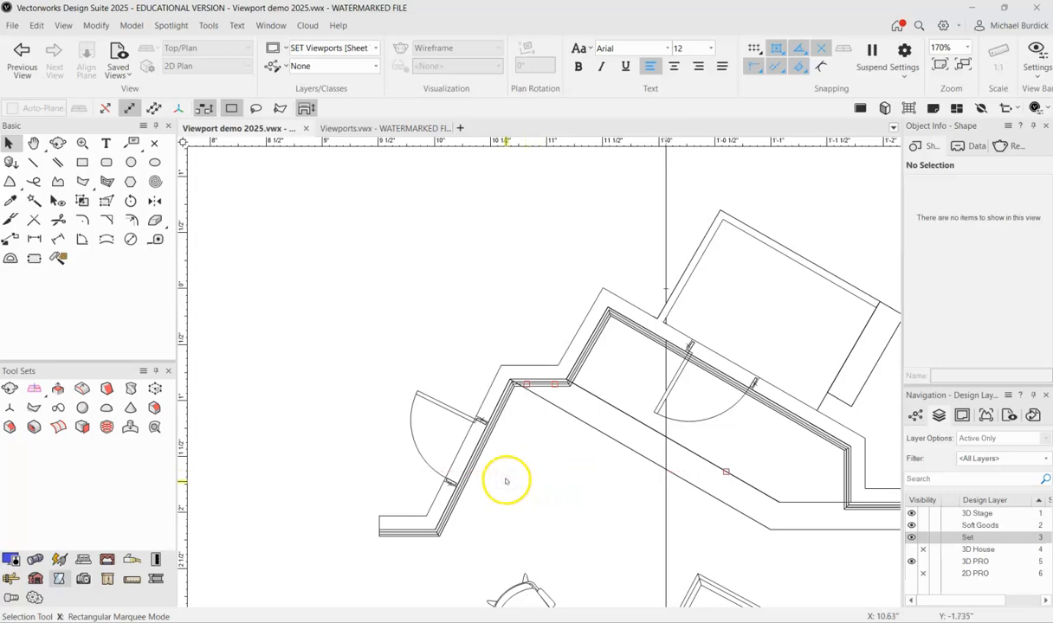
Hide the SET Moldings class in the Top/Plan viewport's class properties.
click(465, 449)
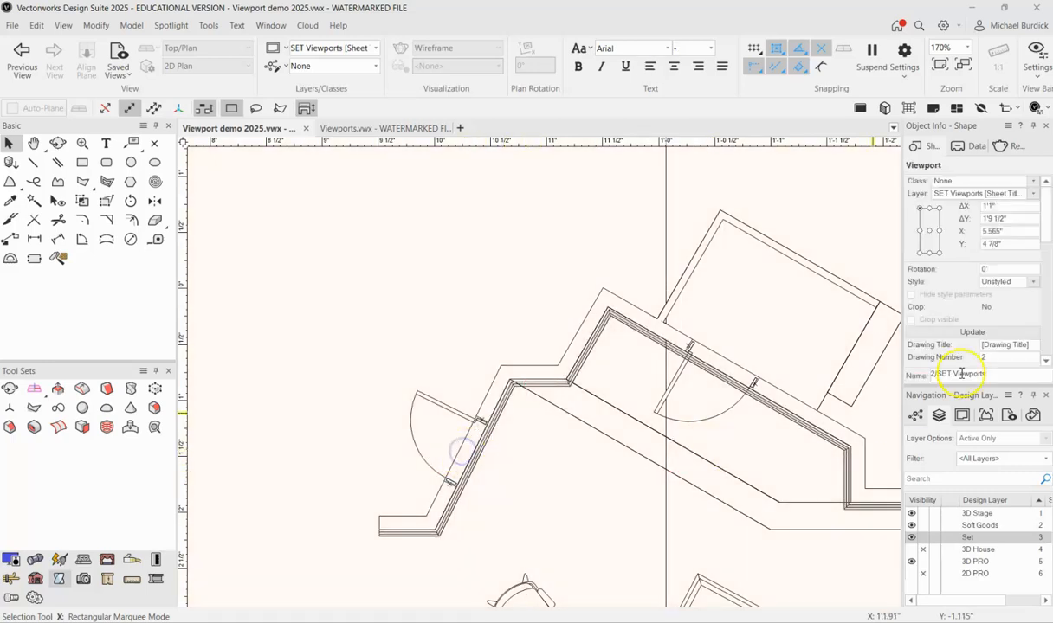
scroll(945, 347, down, 3)
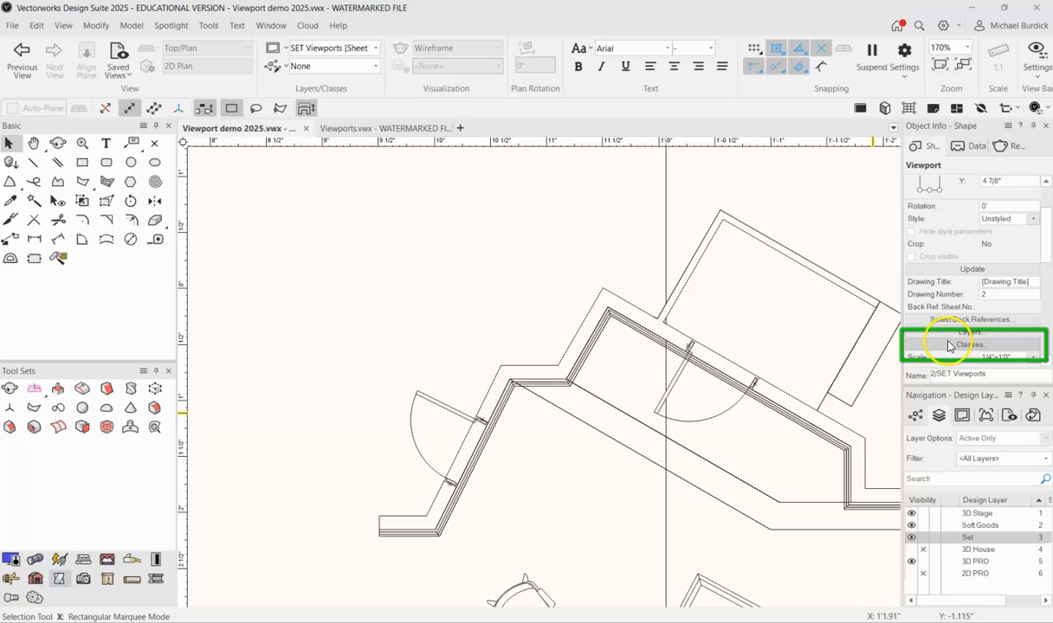
click(949, 345)
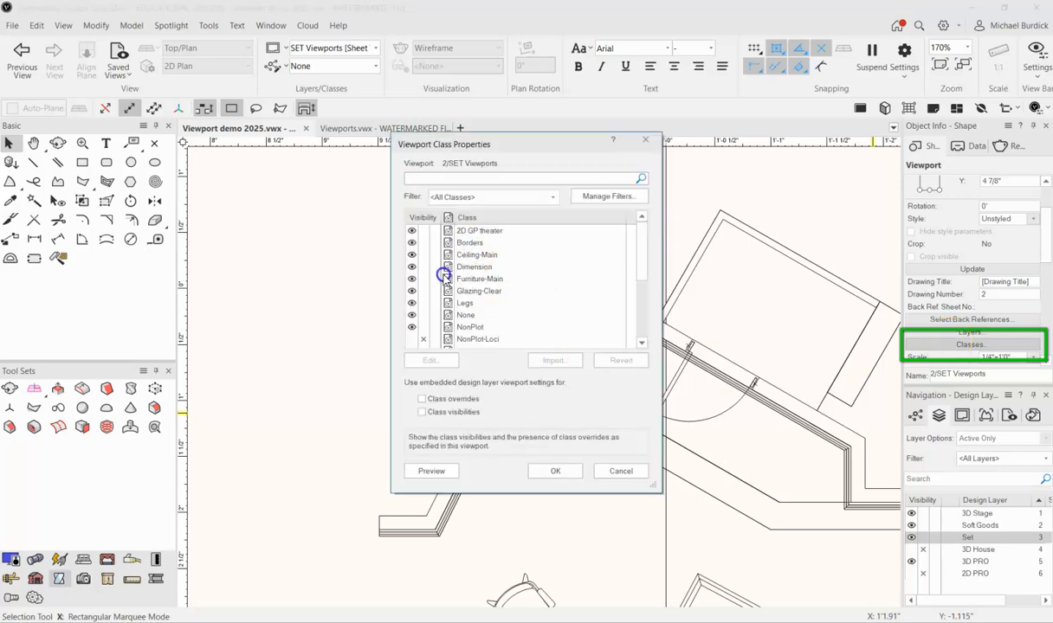
scroll(431, 271, down, 5)
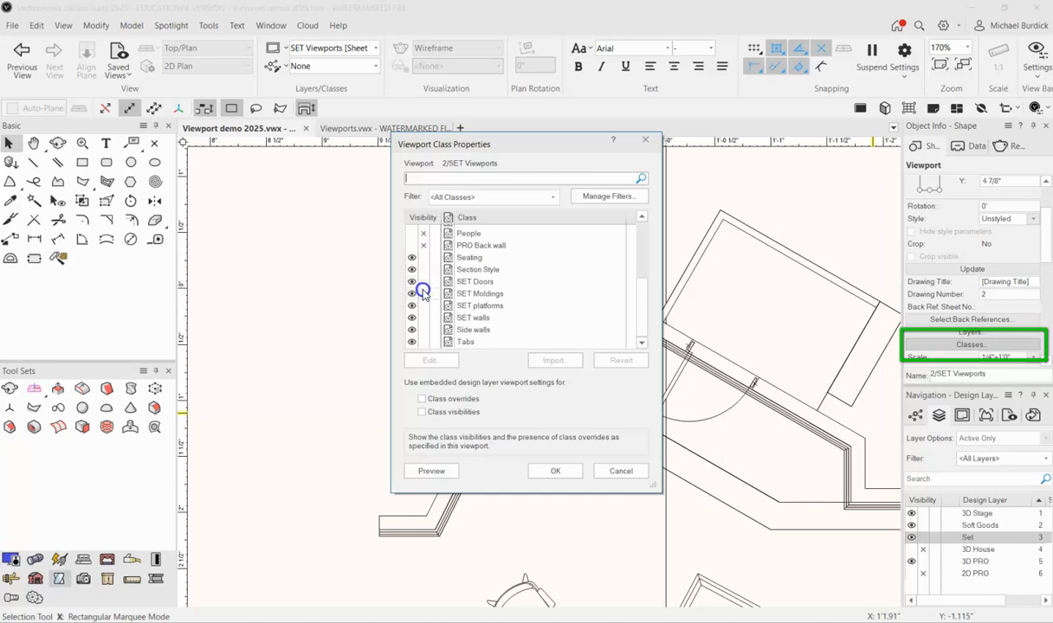
click(421, 297)
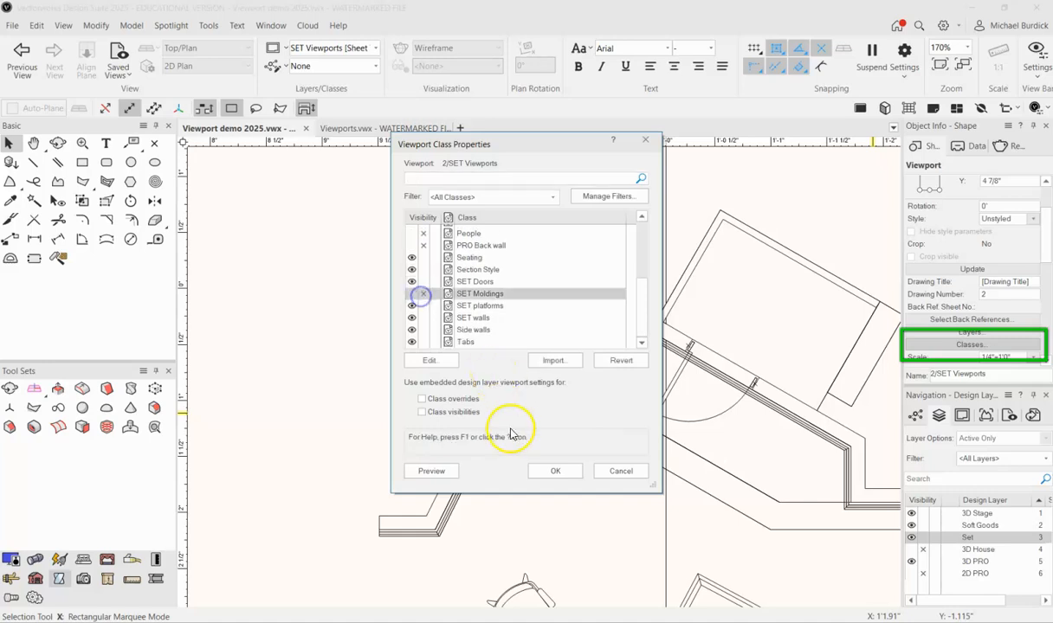
click(555, 471)
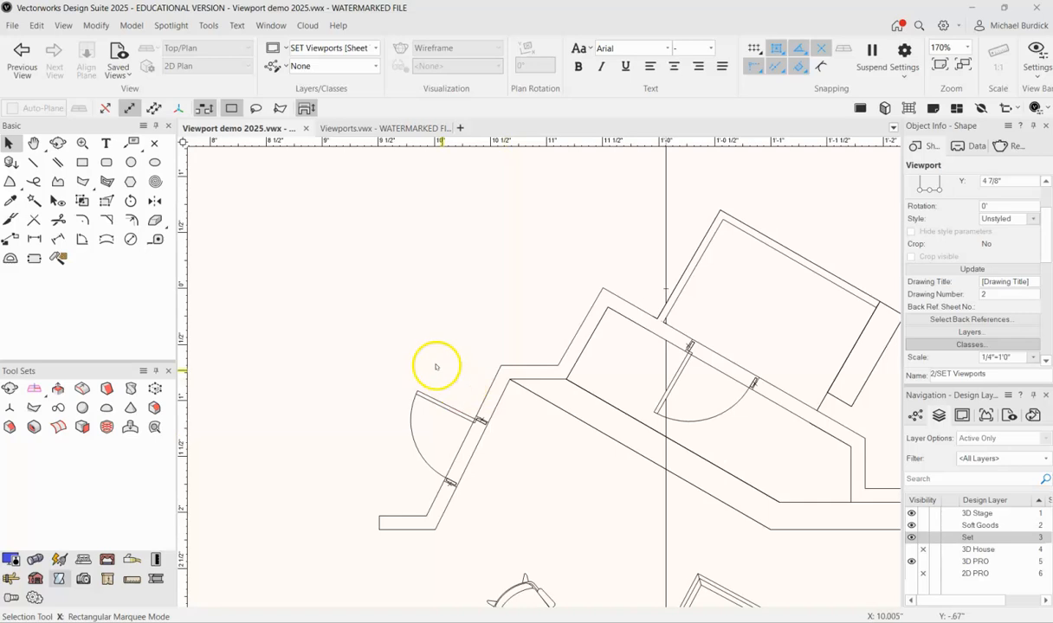
Inspect the simplified set plan and open the Top/Plan viewport's annotations for editing.
scroll(484, 360, down, 5)
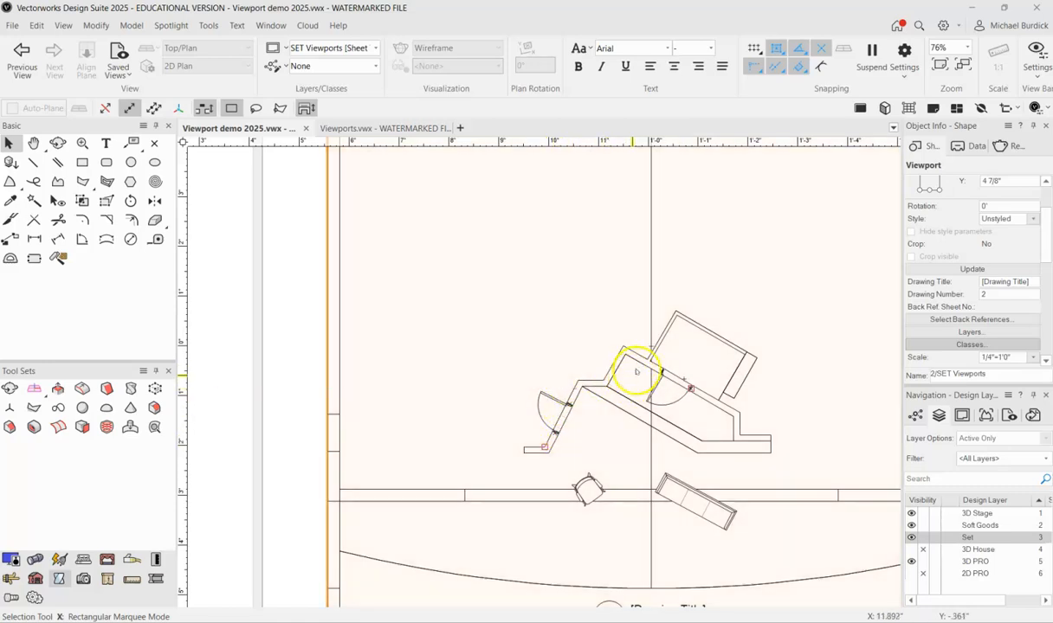
scroll(705, 396, up, 5)
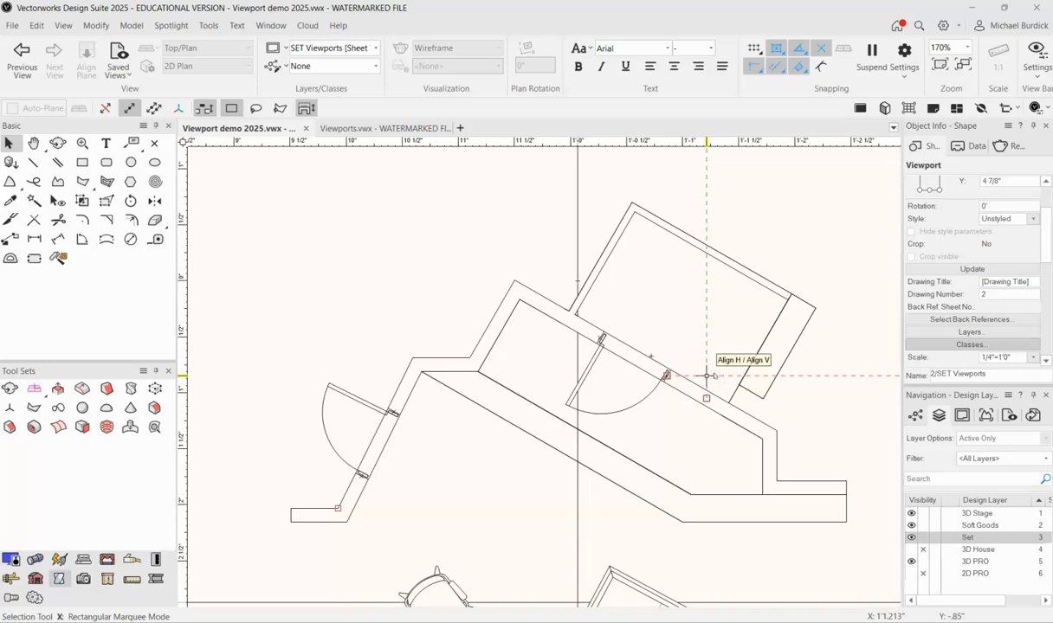
scroll(684, 375, down, 5)
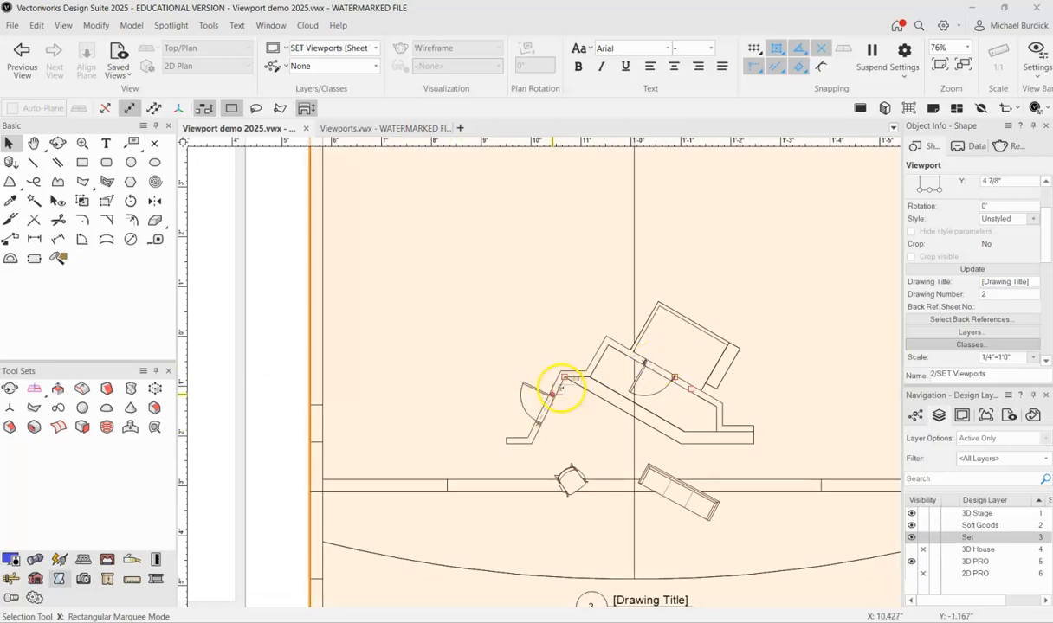
right_click(577, 377)
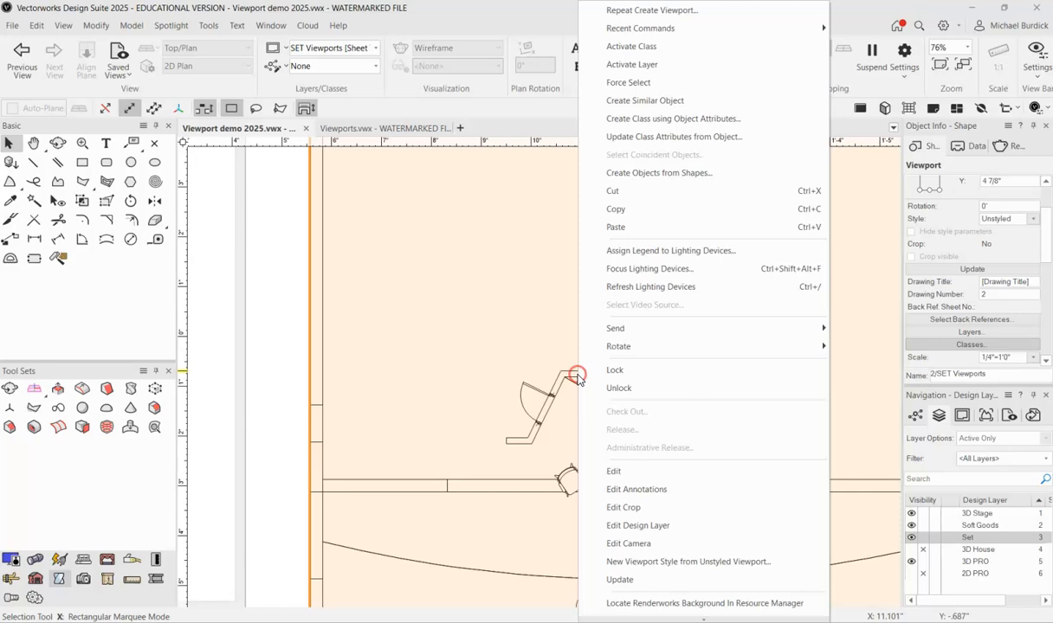
click(625, 489)
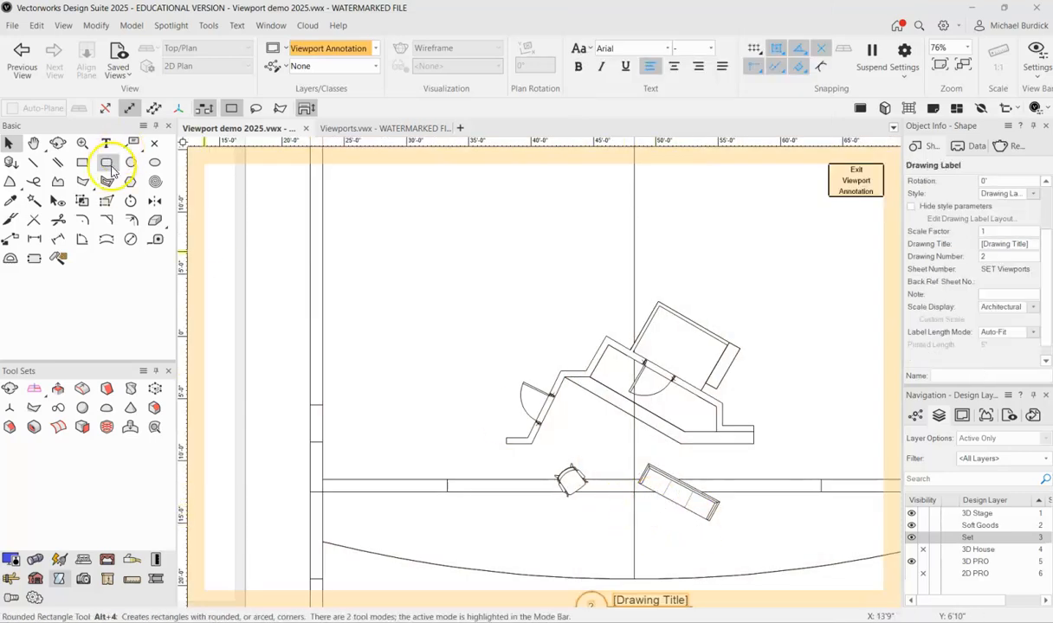
Draw an annotation line about 2'8" long at about -26° from the hinge jamb of the stage-left-facing angled wall's door.
click(33, 163)
scroll(486, 387, up, 10)
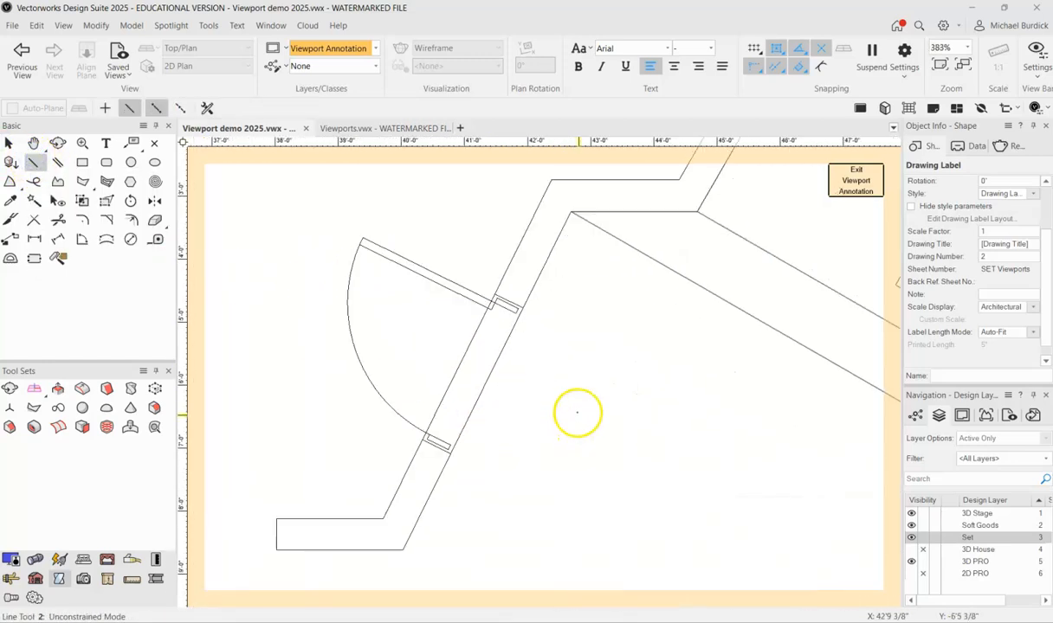
click(520, 300)
scroll(507, 296, down, 3)
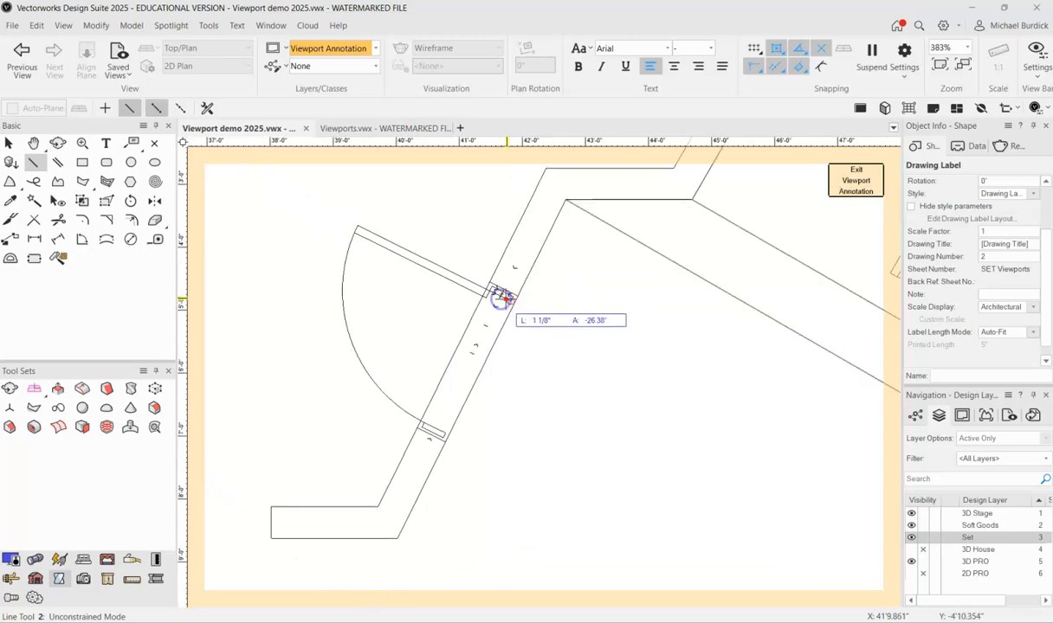
click(654, 372)
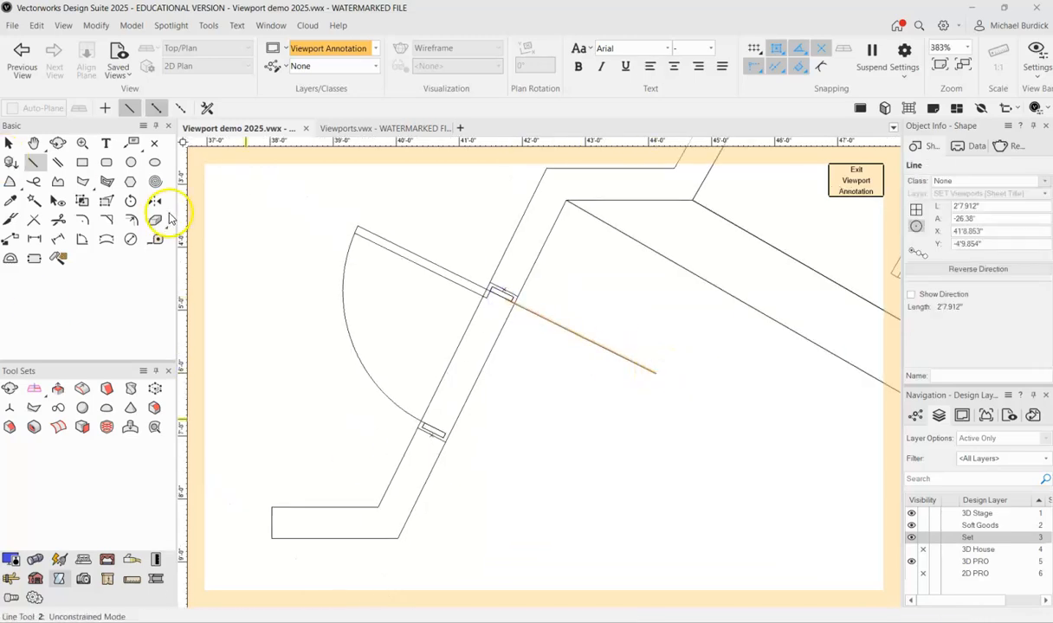
Draw a radius-mode swing arc, radius about 2'7" and sweep about 88°, from the annotation line's outer end to the door's other jamb.
click(15, 183)
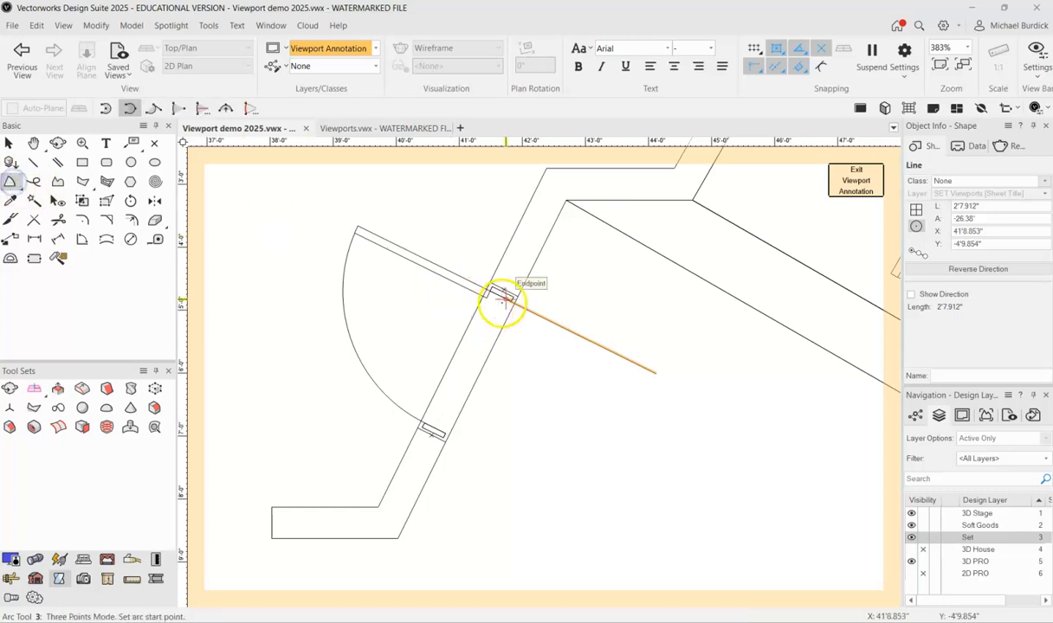
click(107, 108)
click(509, 301)
click(655, 372)
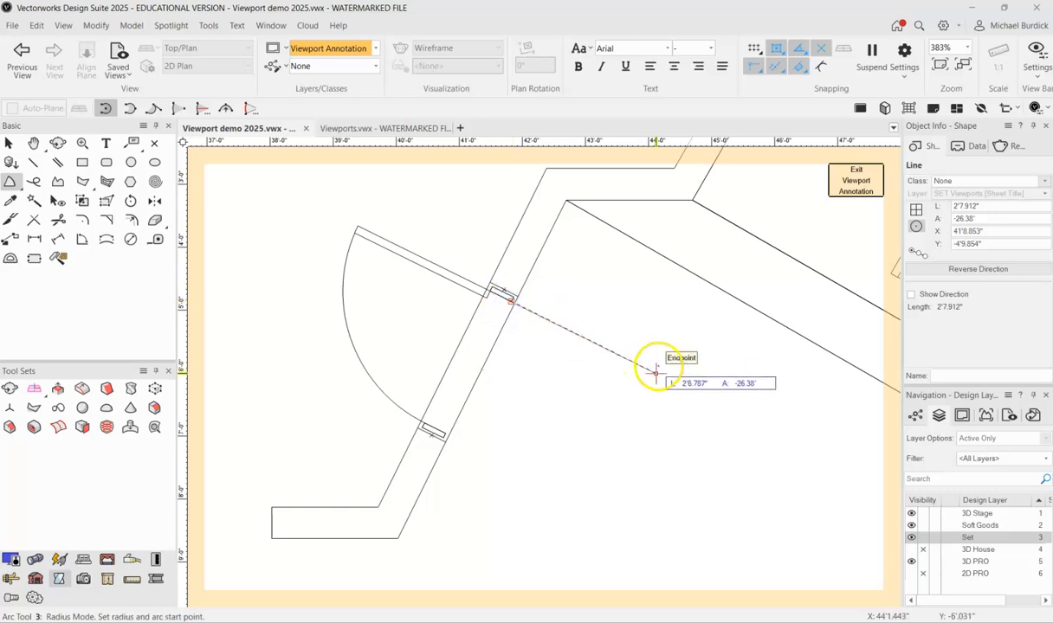
click(447, 429)
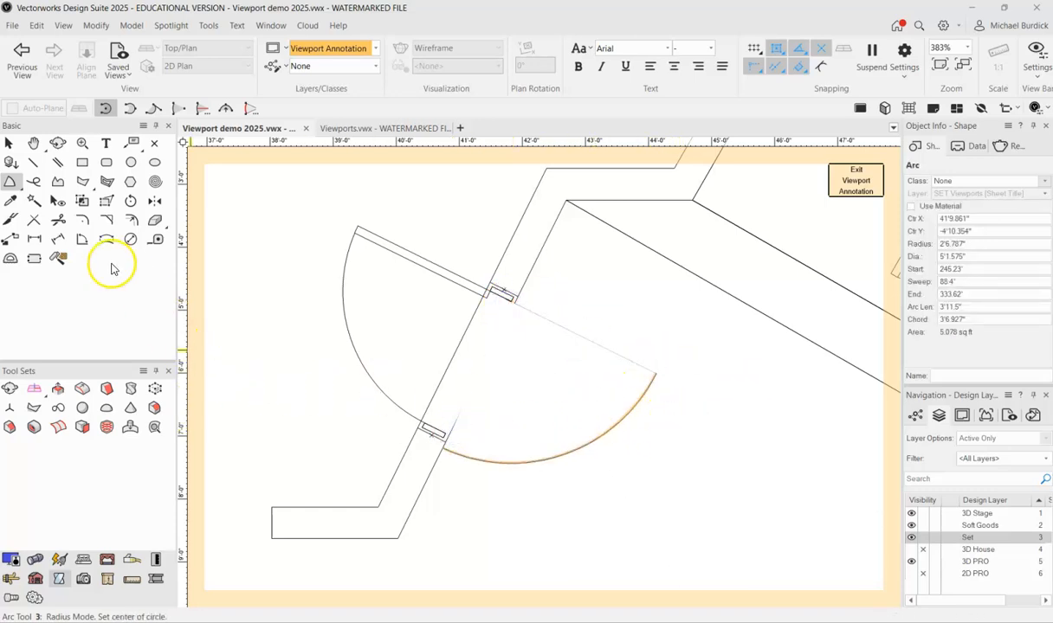
Undo the annotation arc and door line drawn over the plan.
key(ctrl+z)
key(ctrl+z)
key(ctrl+z)
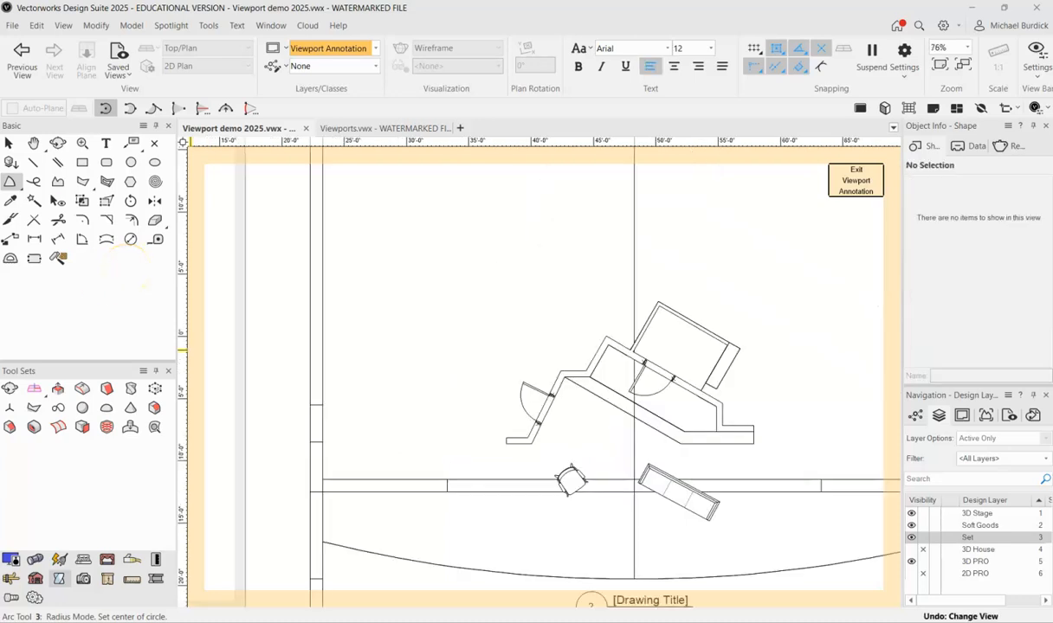
Exit the viewport annotations and switch to the Set design layer.
click(852, 185)
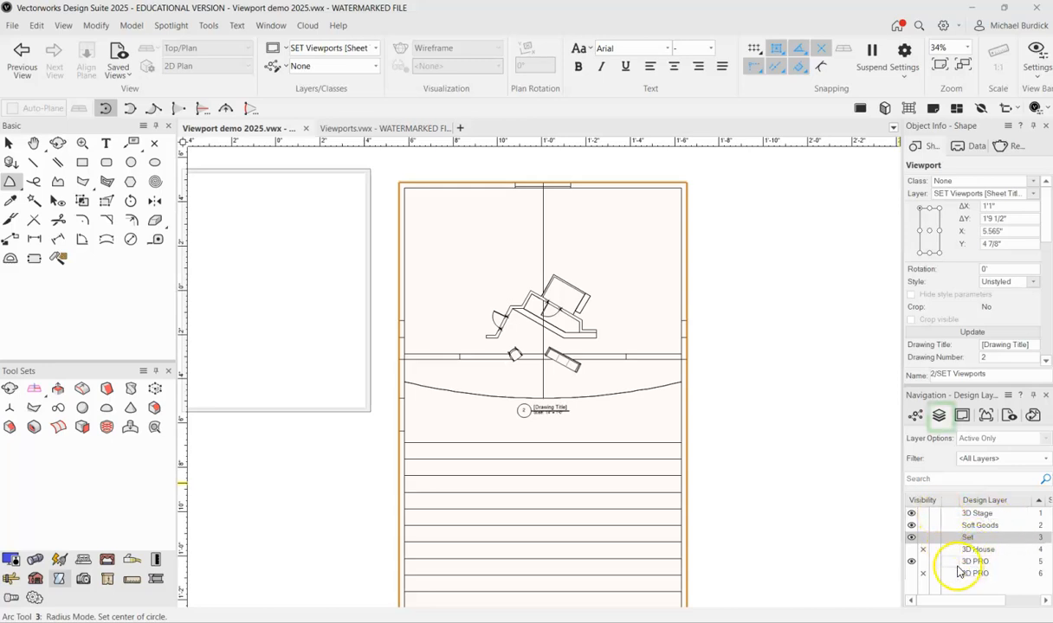
click(940, 416)
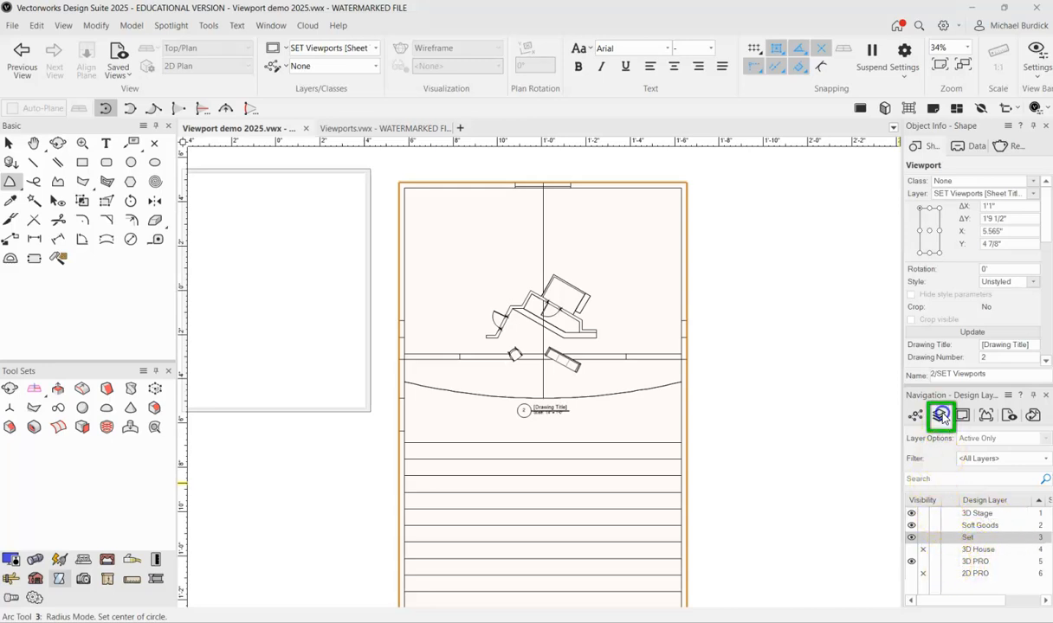
click(946, 539)
scroll(489, 346, down, 3)
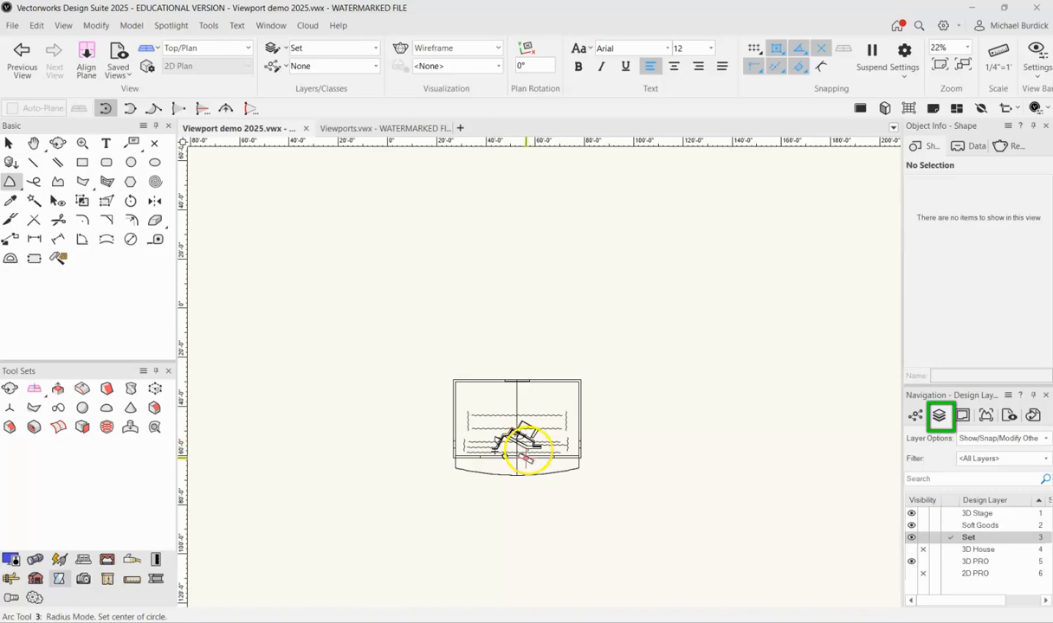
Swap the chair and sofa to opposite sides of the centre line in the set plan.
scroll(523, 446, up, 3)
click(8, 143)
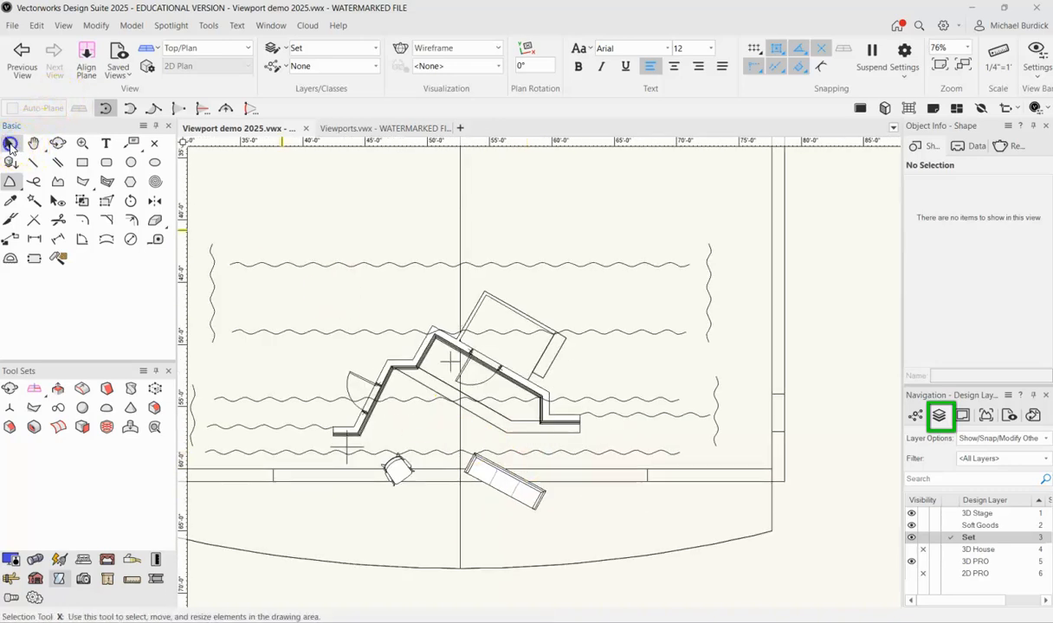
drag(394, 468, 552, 468)
drag(528, 506, 425, 508)
Slide the platform's door along its angled wall, away from the centre line.
scroll(473, 365, up, 2)
click(475, 367)
key(ctrl+z)
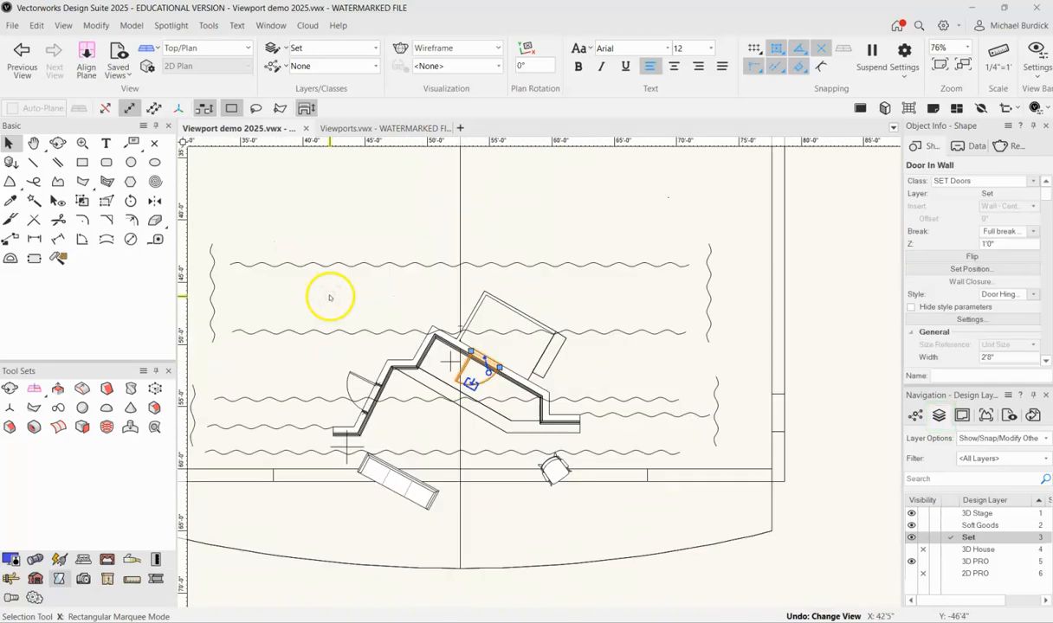
scroll(502, 385, up, 3)
drag(466, 329, 531, 365)
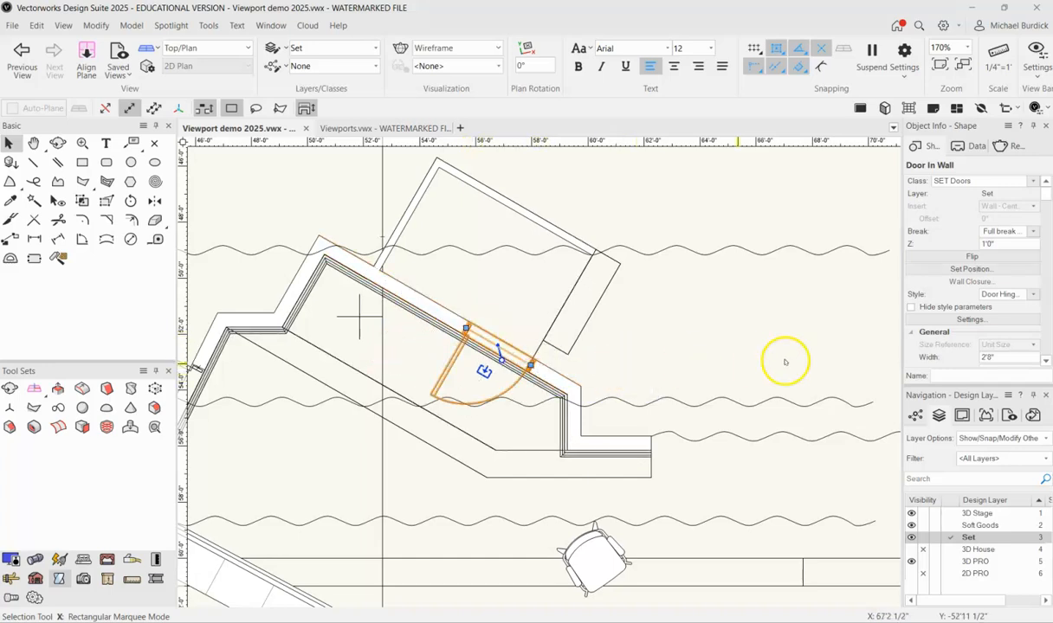
View the rearranged set in shaded 3D perspective from the front of the stage.
scroll(558, 318, down, 3)
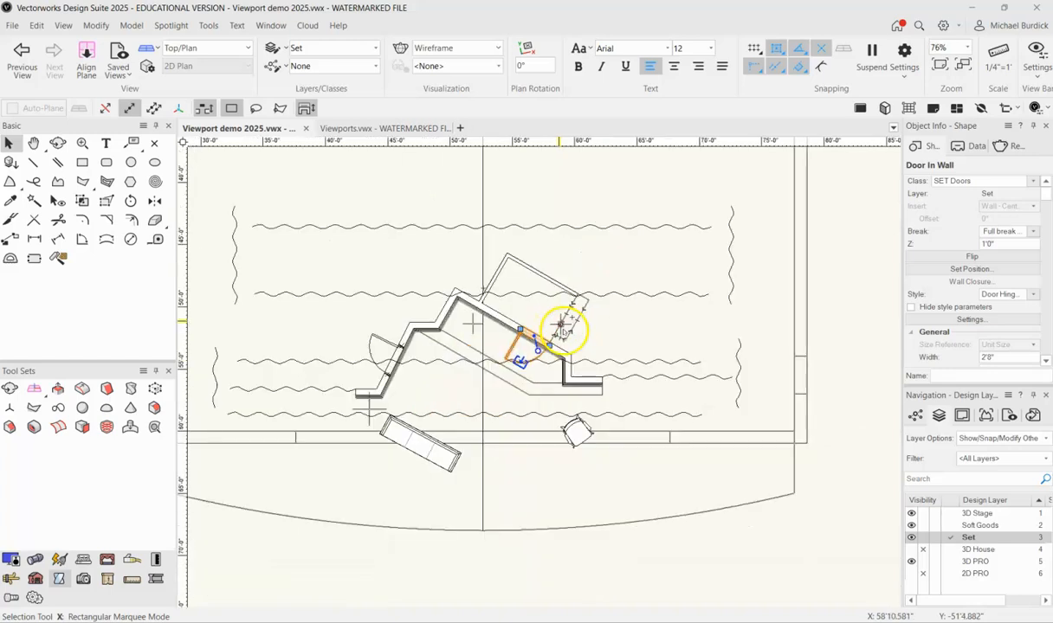
key(shift+c)
mouse_move(606, 446)
mouse_down()
mouse_move(615, 413)
mouse_move(595, 248)
mouse_up()
ctrl+middle_drag(596, 248, 597, 245)
scroll(597, 246, down, 3)
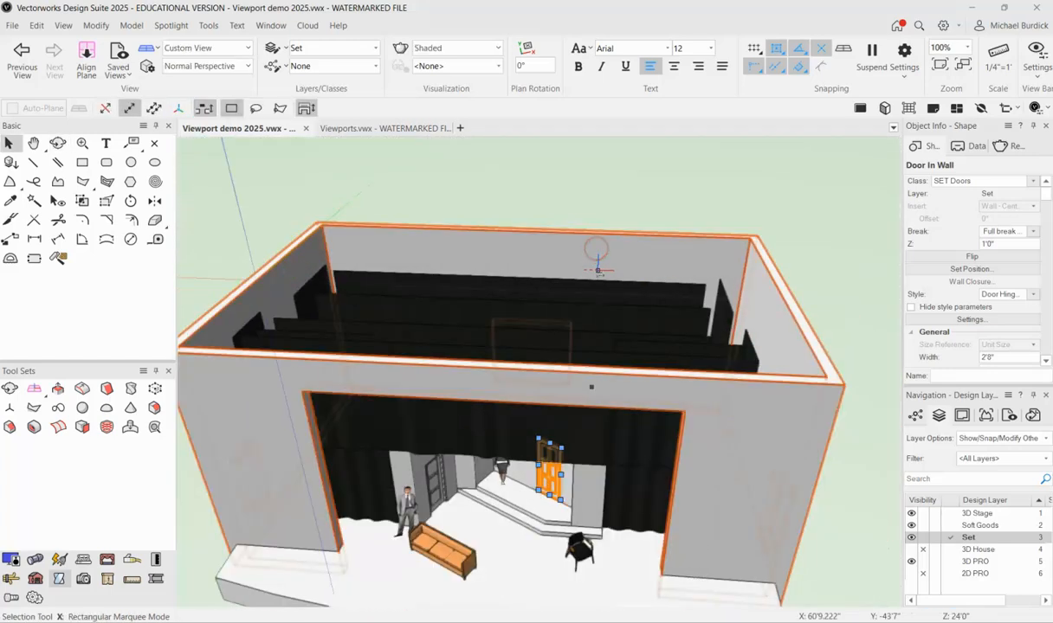
ctrl+middle_drag(562, 526, 597, 389)
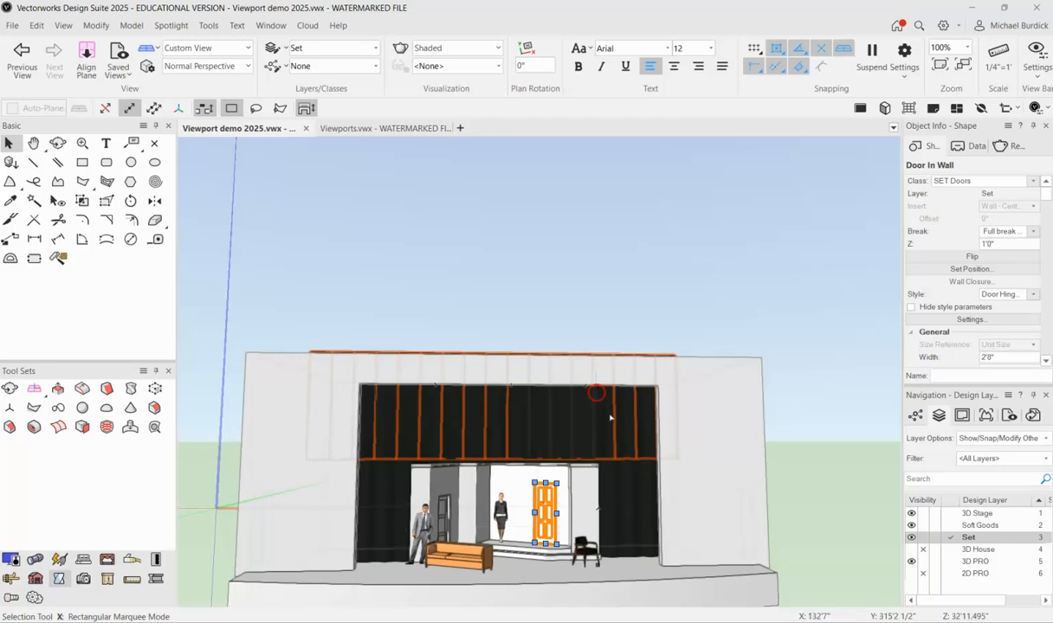
Return to the SET Viewports sheet layer and update the Top/Plan viewport.
click(964, 414)
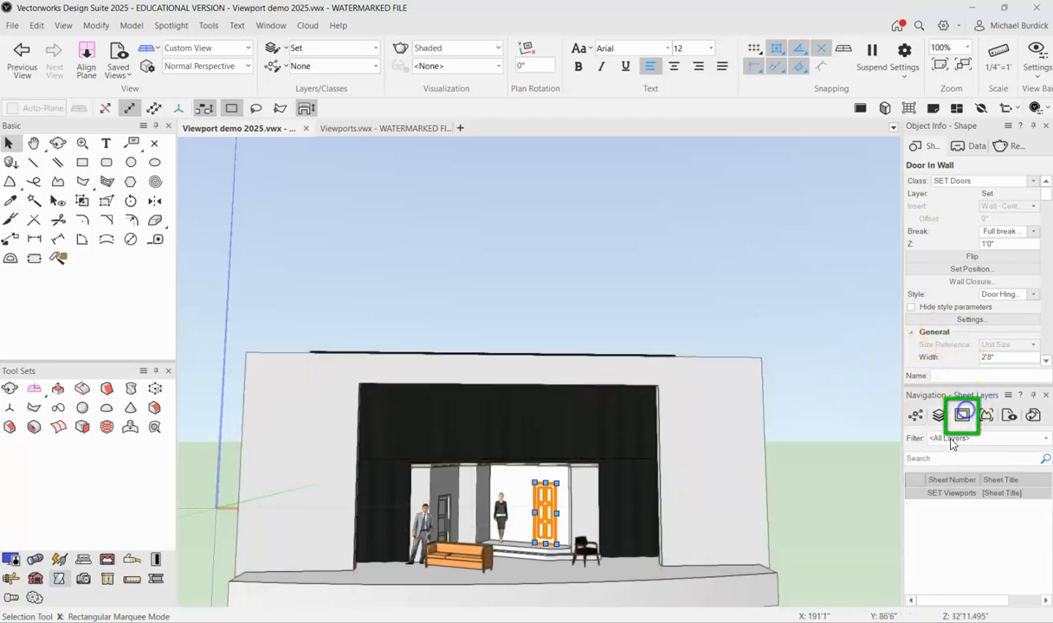
click(918, 493)
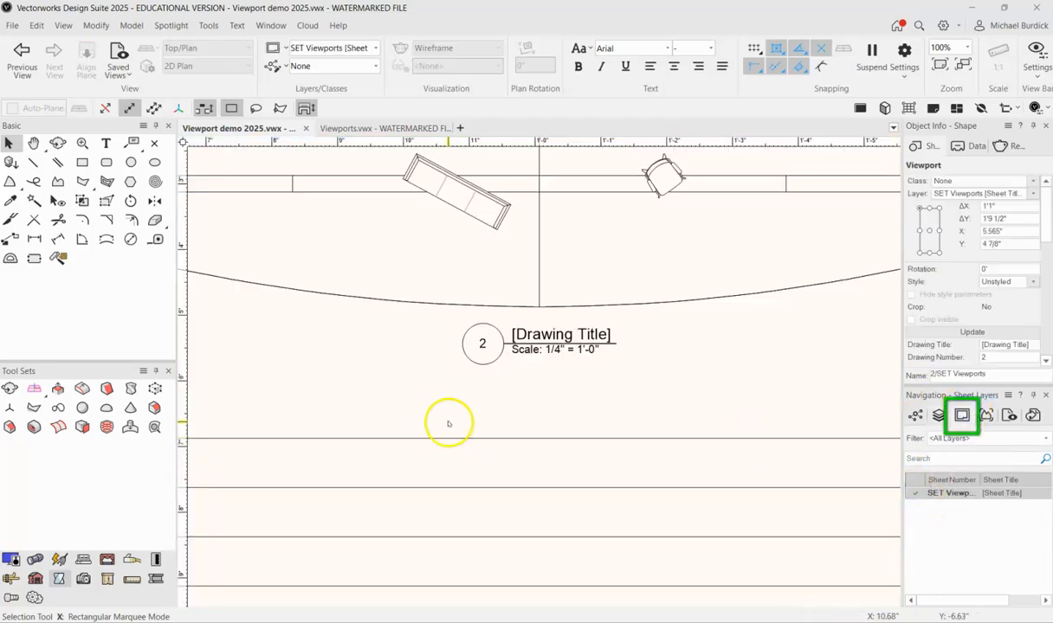
scroll(449, 424, down, 5)
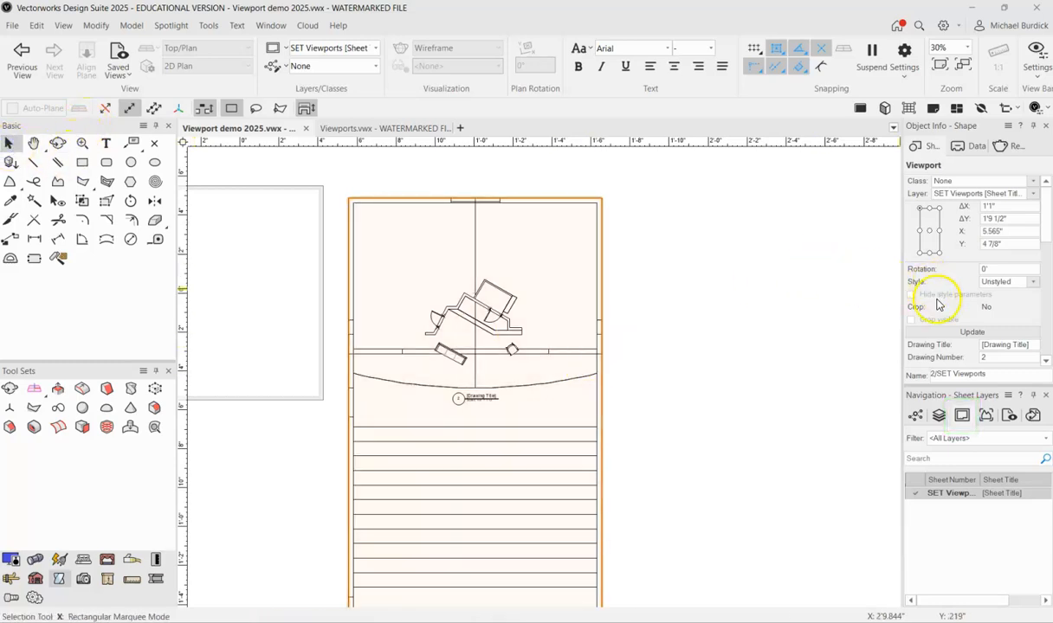
click(946, 333)
scroll(502, 328, up, 3)
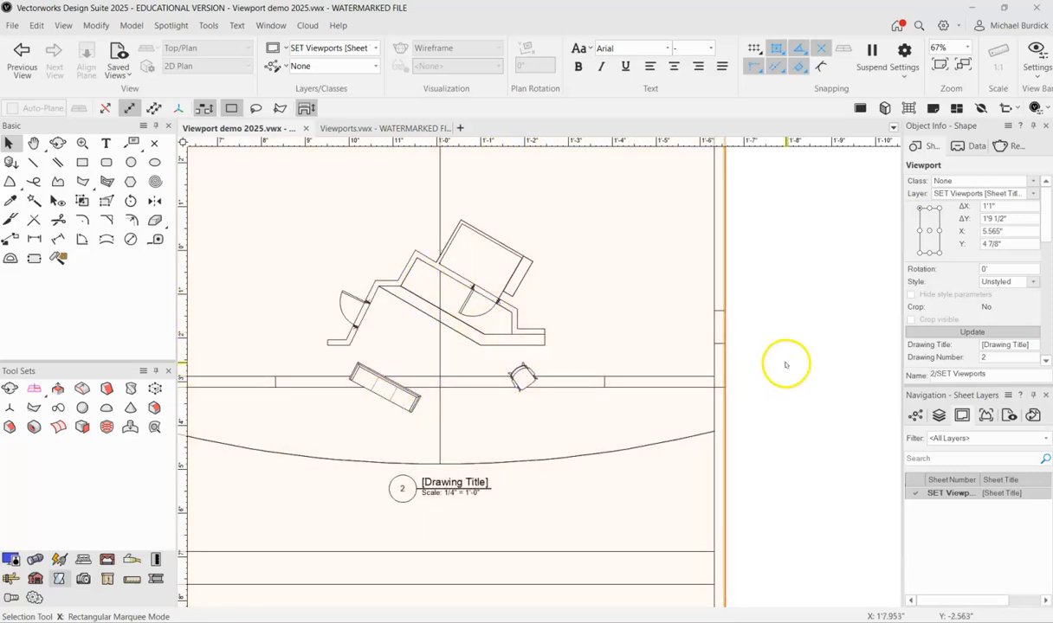
Duplicate the Top/Plan viewport beneath the perspective viewport and set the copy's view to Front.
scroll(785, 367, down, 4)
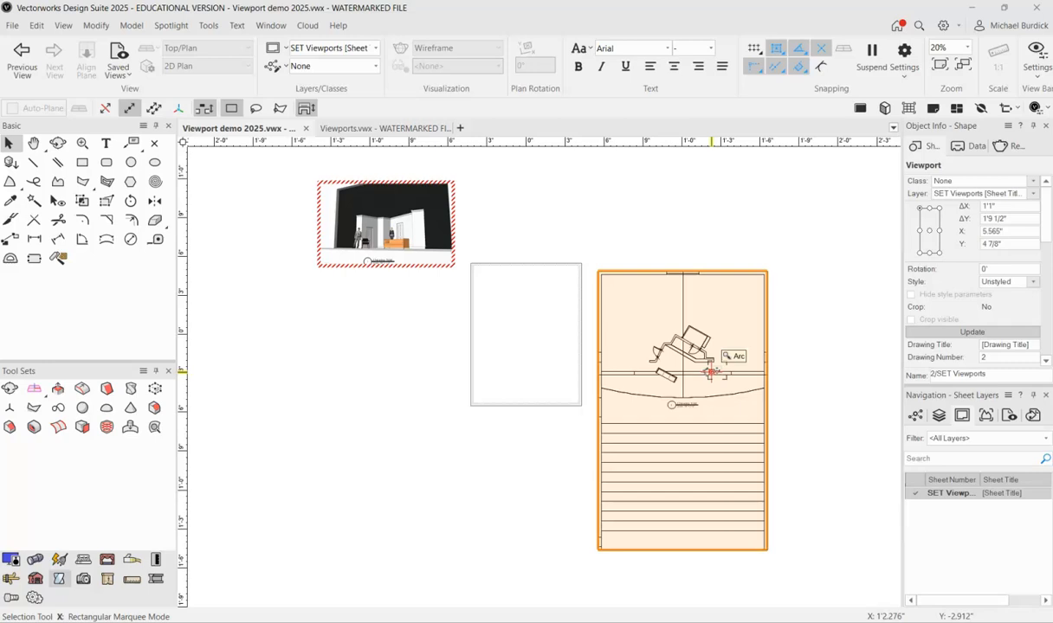
mouse_move(716, 371)
mouse_down()
mouse_move(444, 370)
mouse_move(395, 387)
mouse_up()
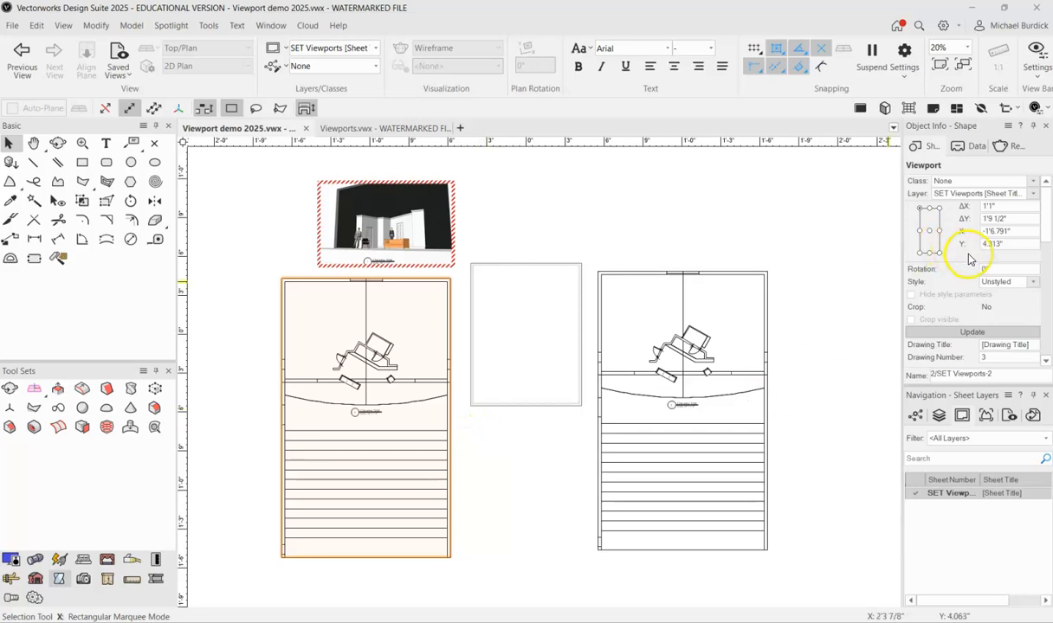
scroll(969, 258, down, 5)
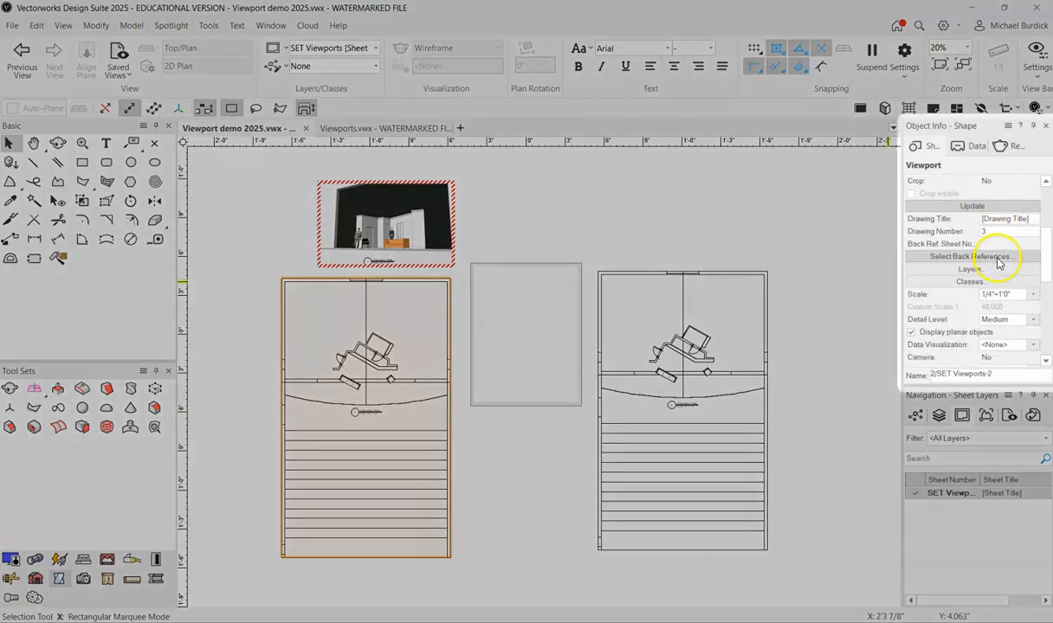
scroll(986, 312, up, 5)
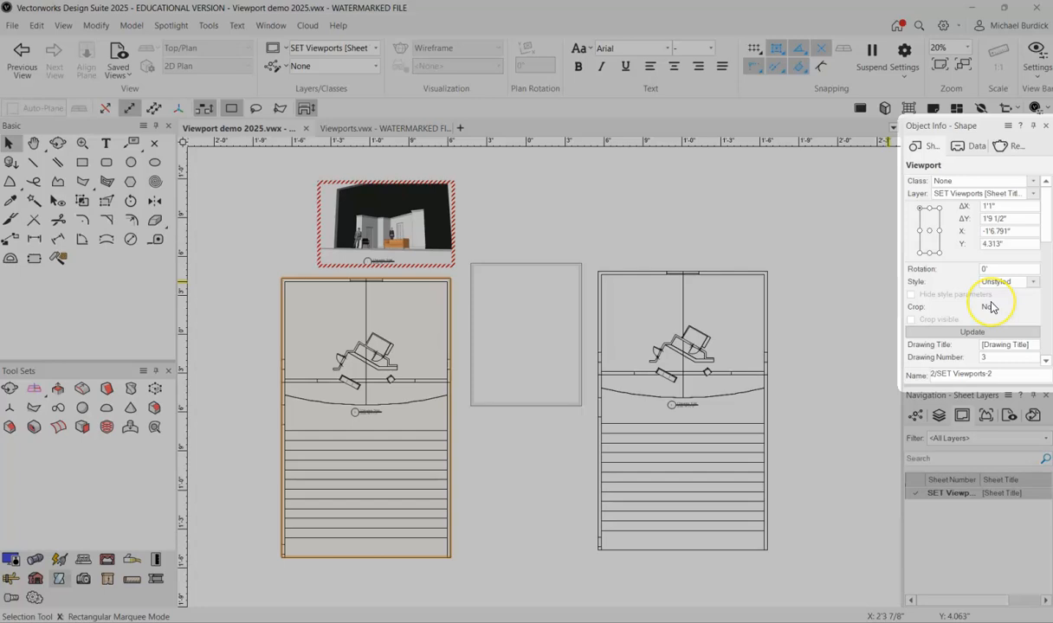
scroll(991, 307, down, 5)
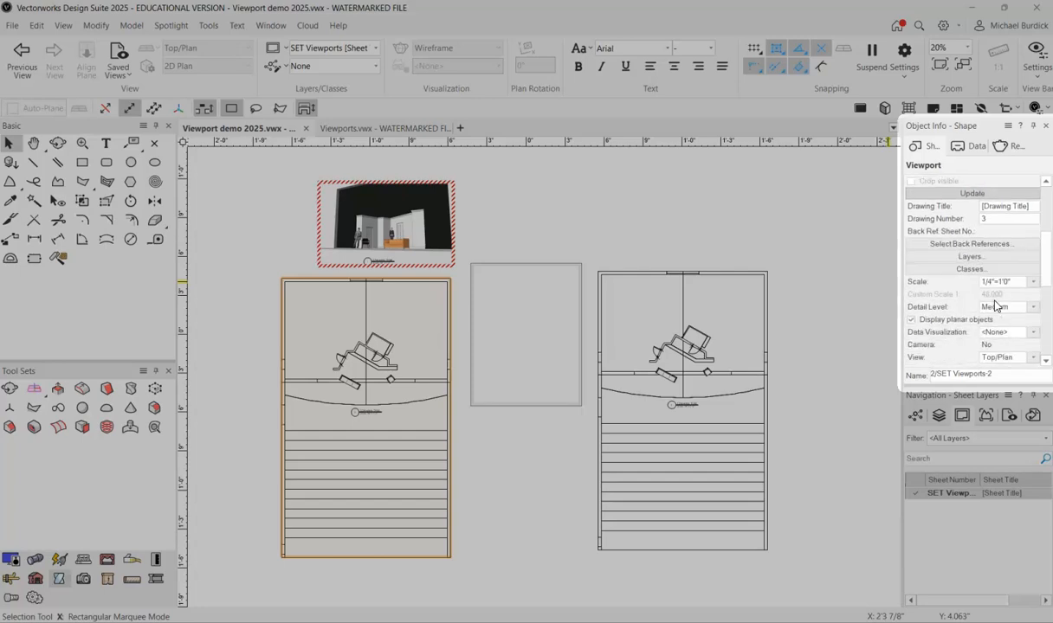
click(1036, 295)
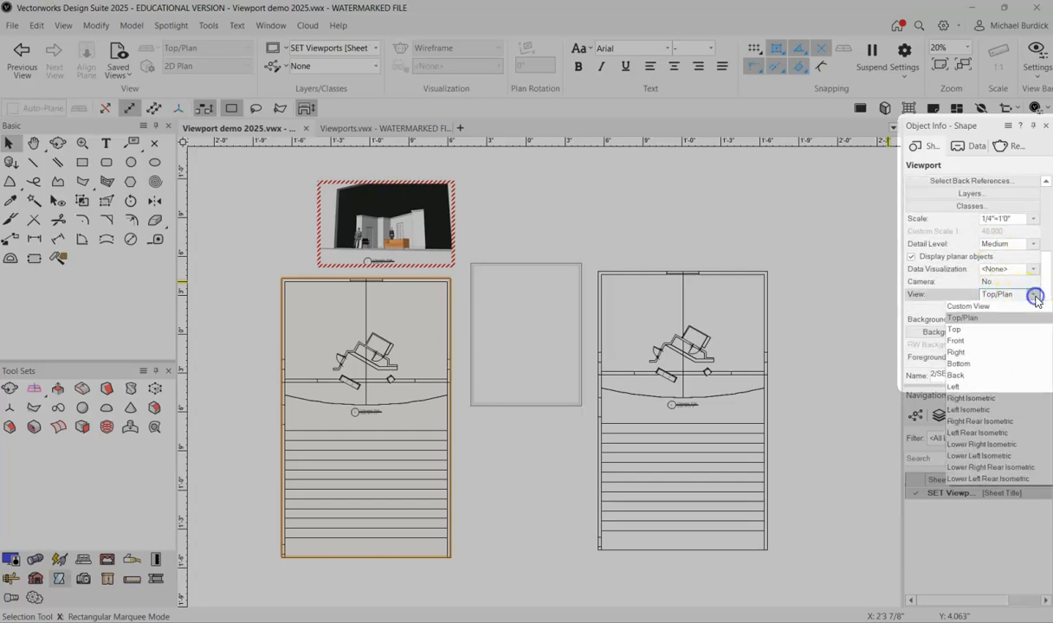
click(972, 343)
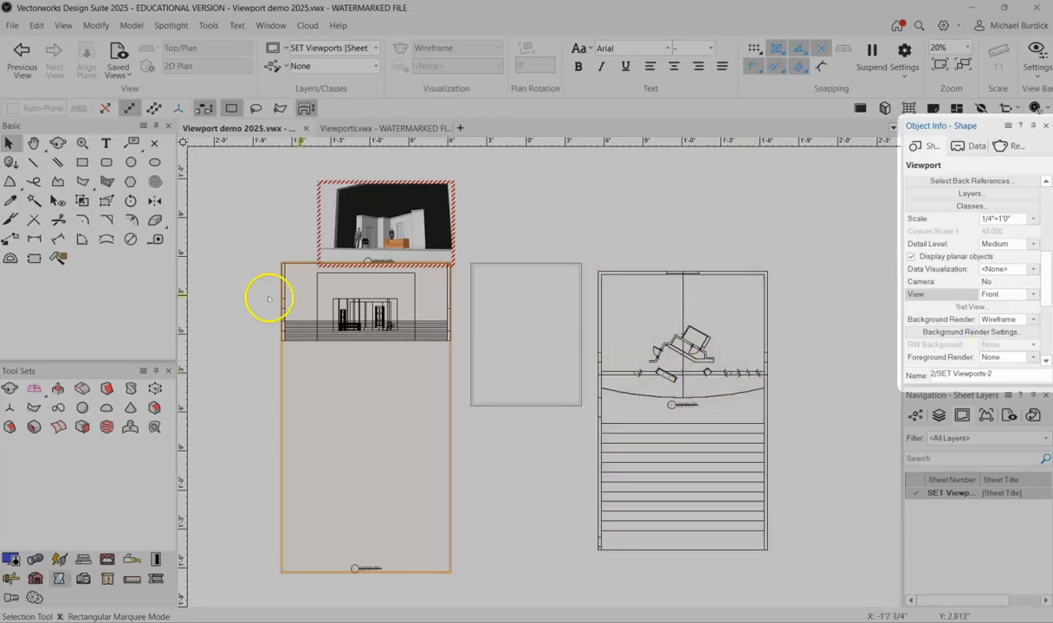
Hide the 3D House layer in the Front viewport's layer properties.
scroll(311, 308, up, 4)
scroll(463, 423, down, 4)
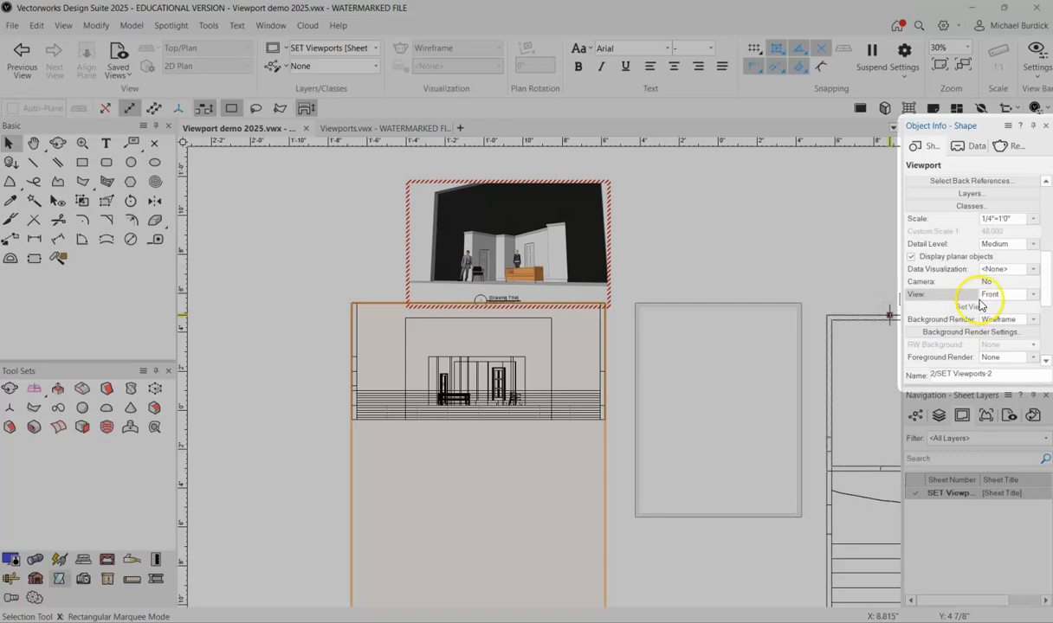
scroll(976, 305, down, 4)
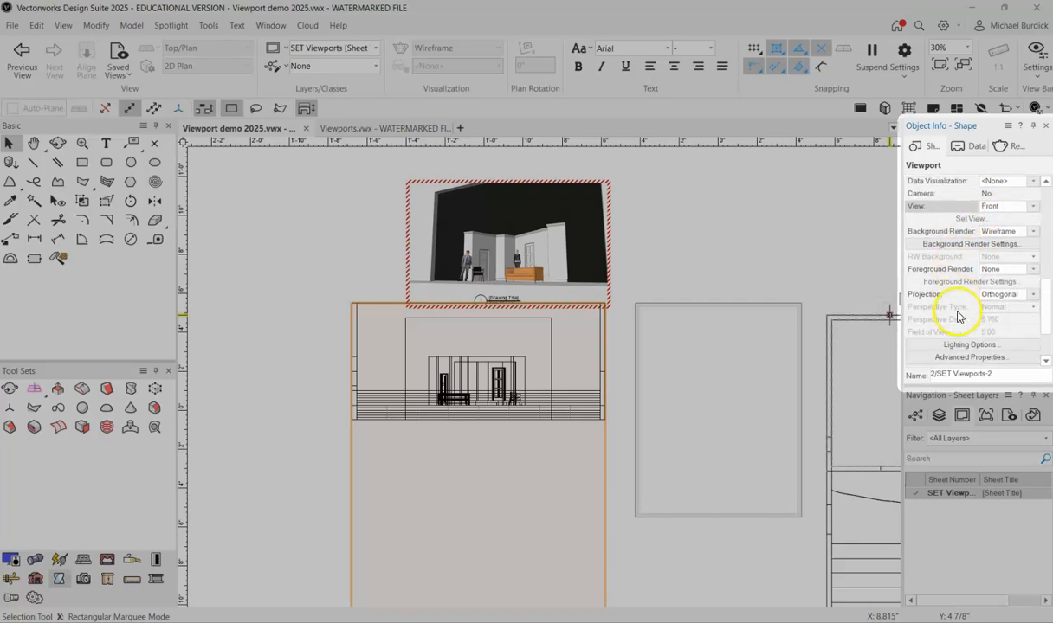
scroll(956, 318, up, 5)
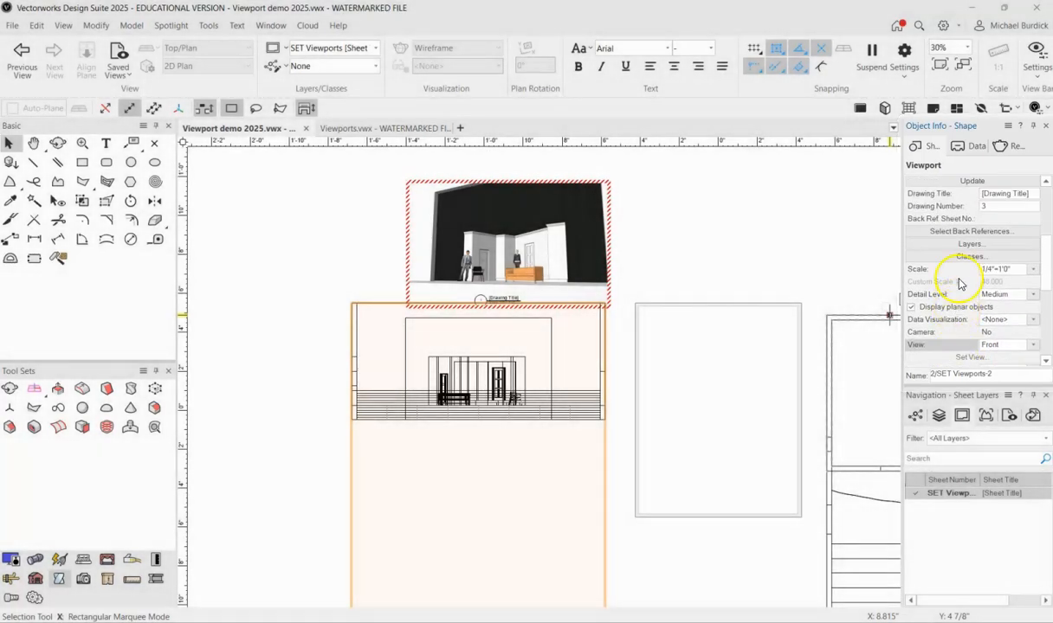
click(959, 243)
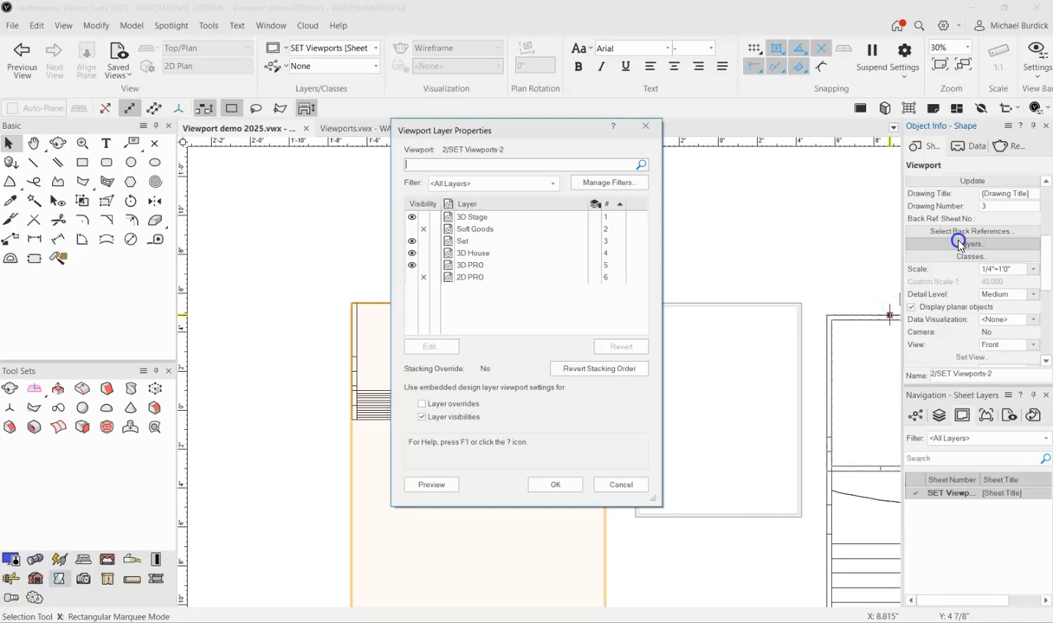
click(420, 254)
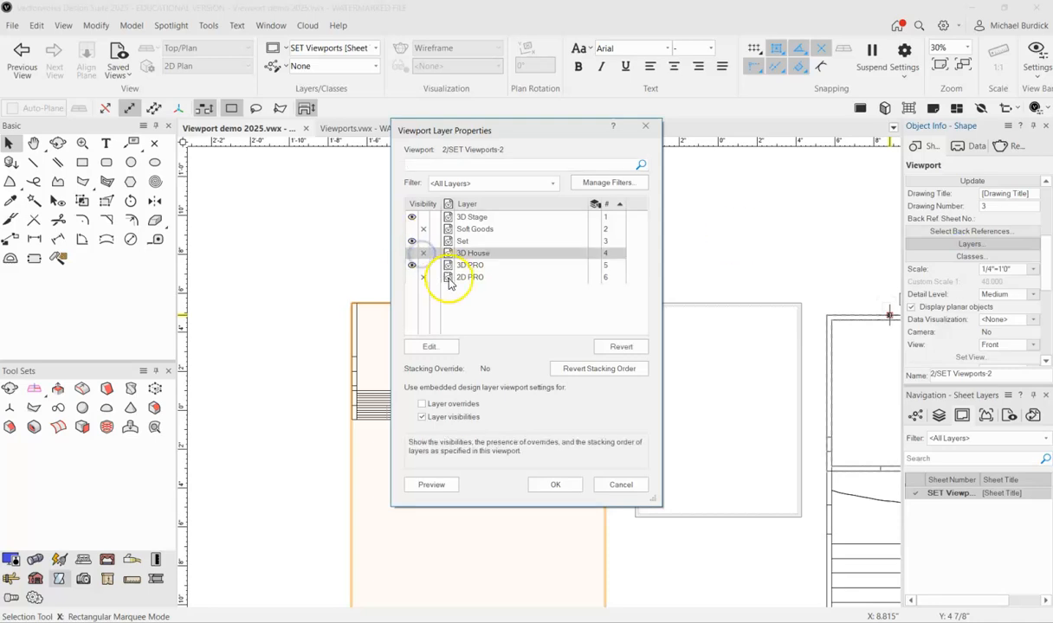
click(555, 484)
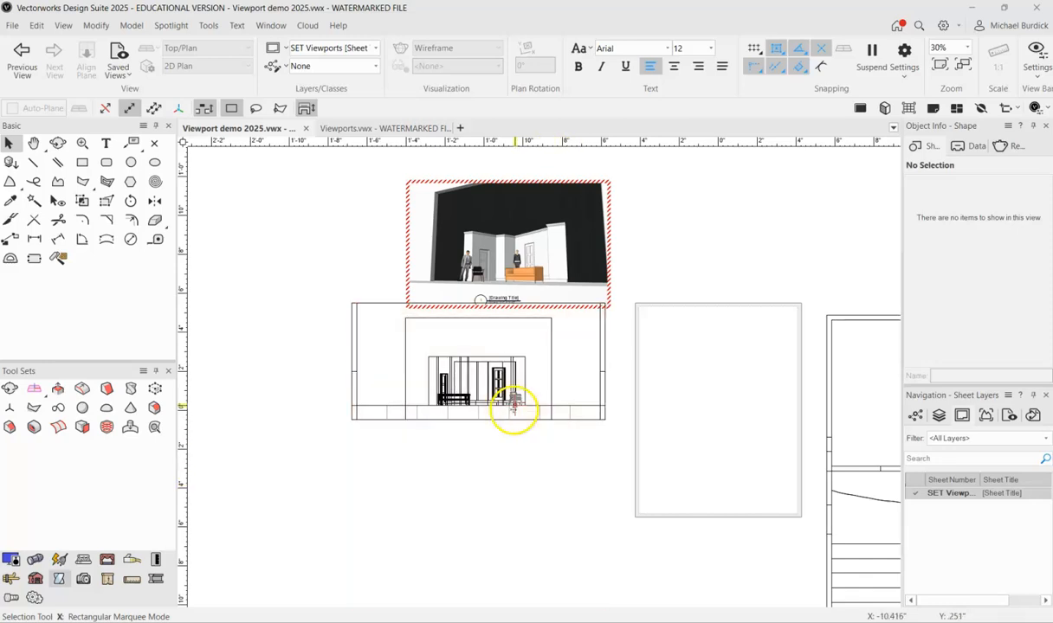
Open the Front viewport's annotations and move its drawing label up to just below the elevation.
right_click(511, 412)
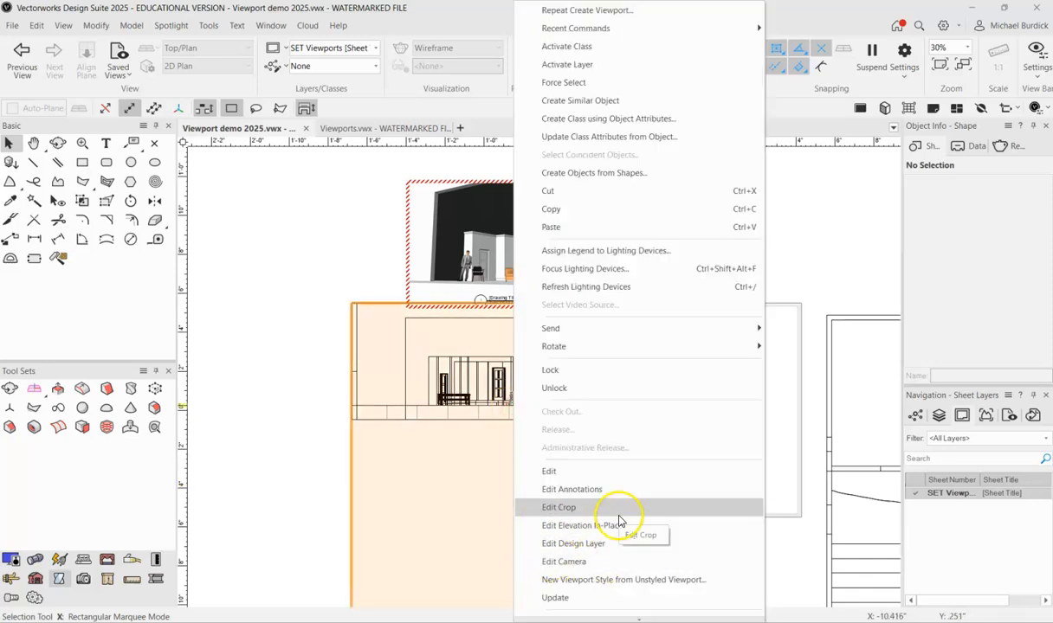
click(587, 490)
scroll(475, 439, down, 4)
scroll(470, 529, up, 5)
mouse_move(459, 542)
mouse_down()
mouse_move(468, 301)
mouse_move(457, 216)
mouse_up()
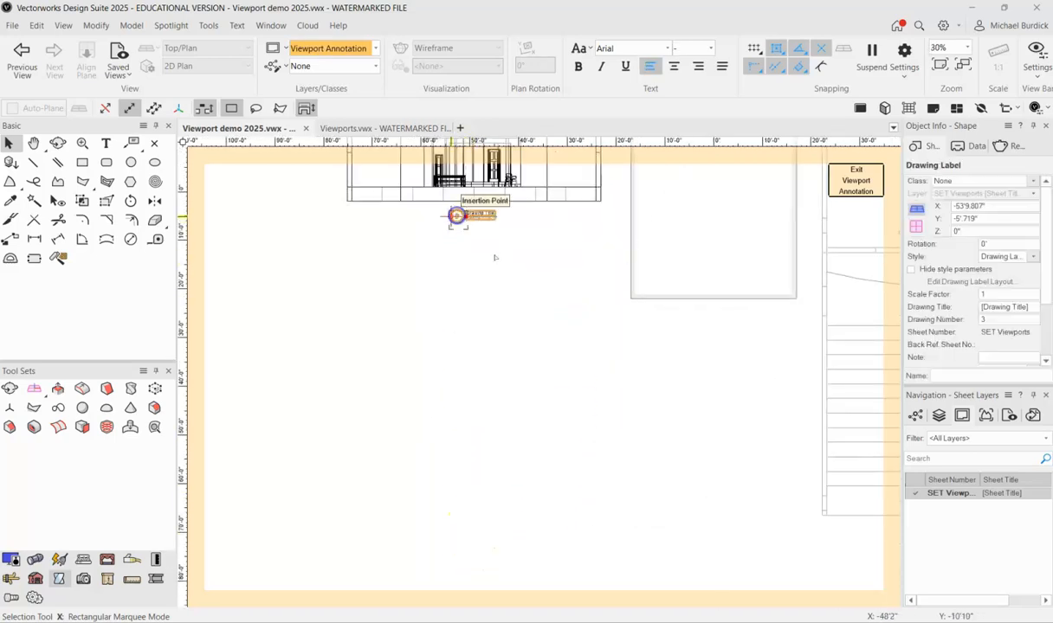
Exit annotation editing and select the Front viewport on the sheet.
click(855, 183)
scroll(522, 379, up, 4)
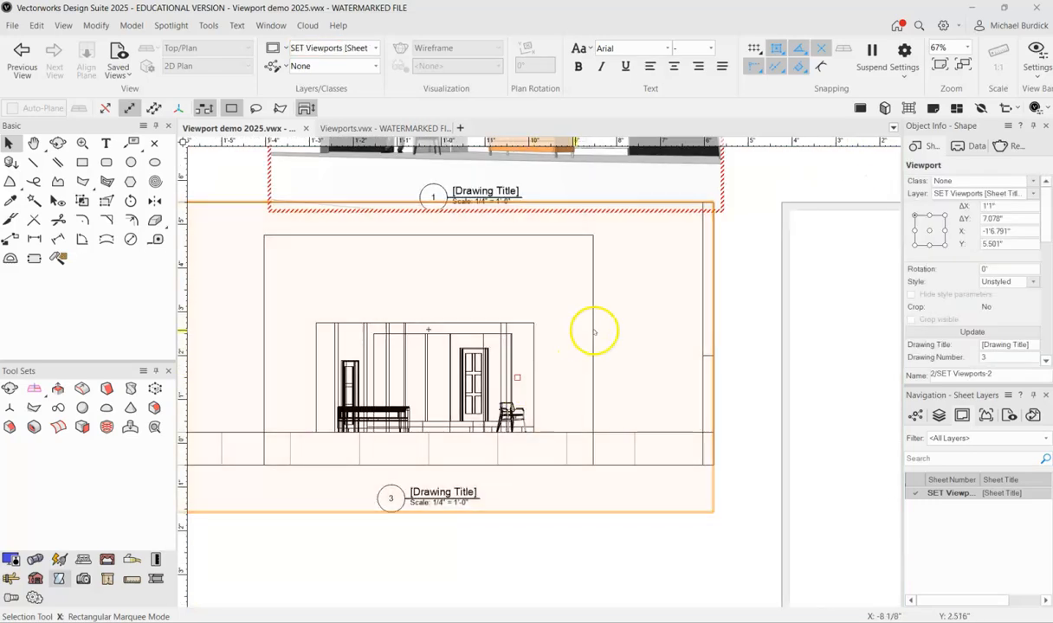
double_click(494, 357)
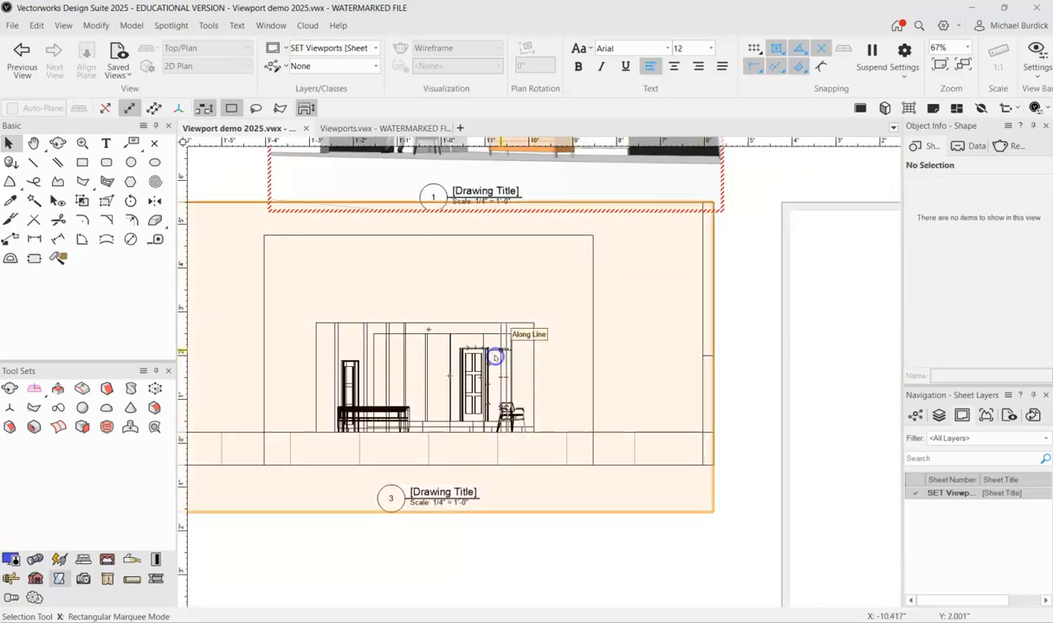
click(700, 360)
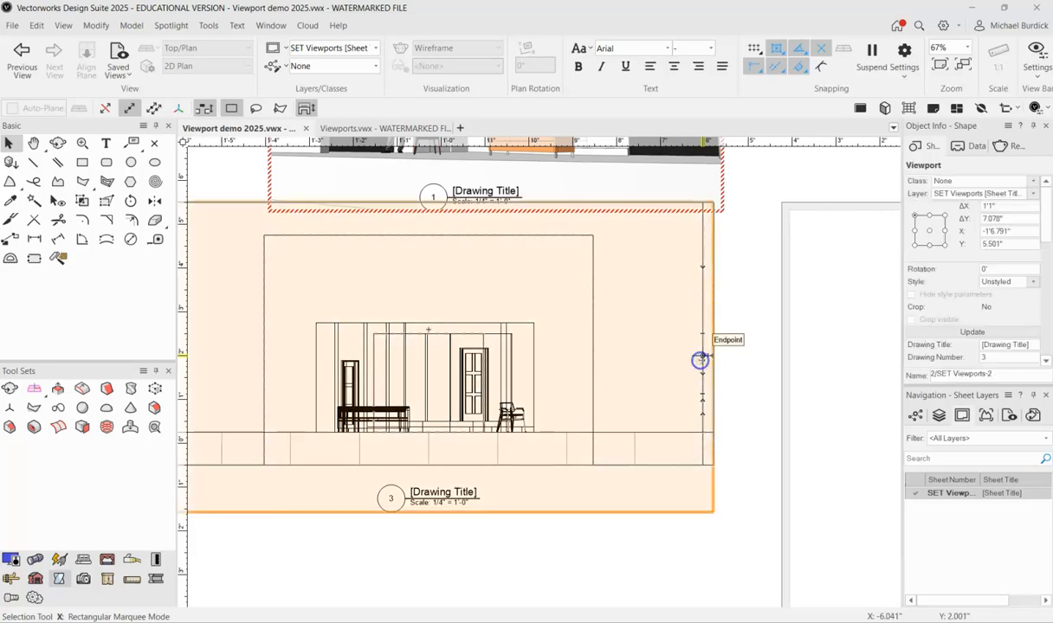
Set the Front viewport's background render to Final Quality Renderworks and update the viewport.
scroll(1035, 270, down, 5)
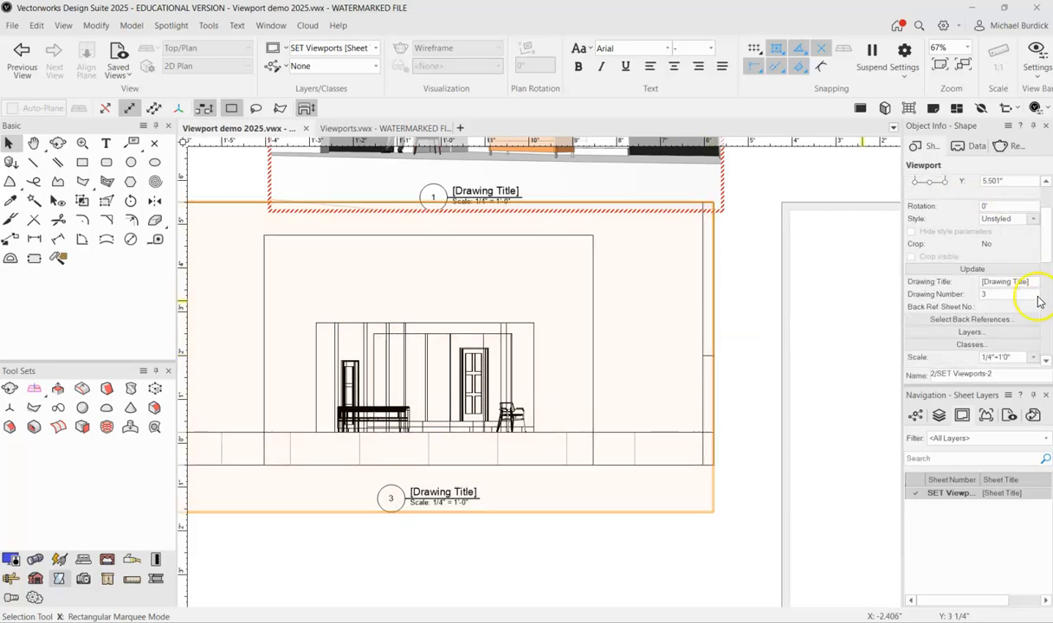
scroll(1038, 320, down, 2)
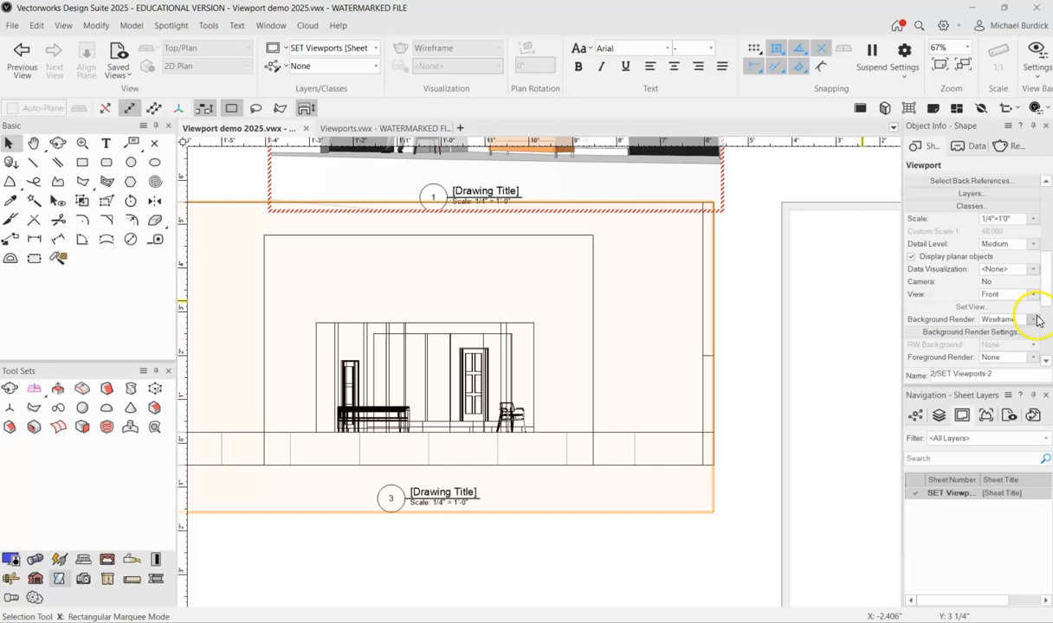
click(1034, 319)
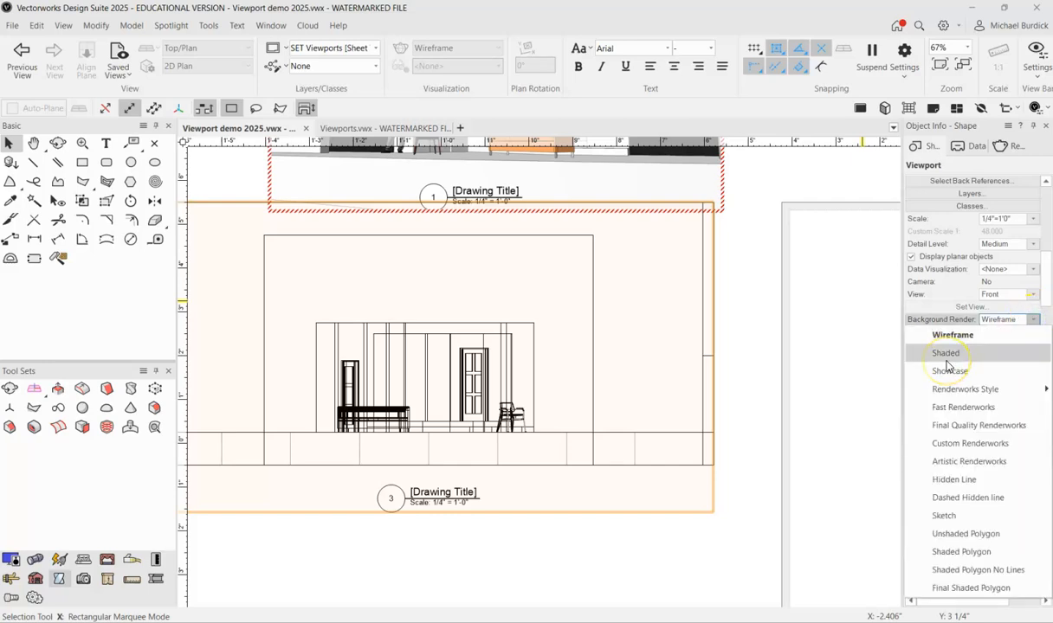
click(941, 428)
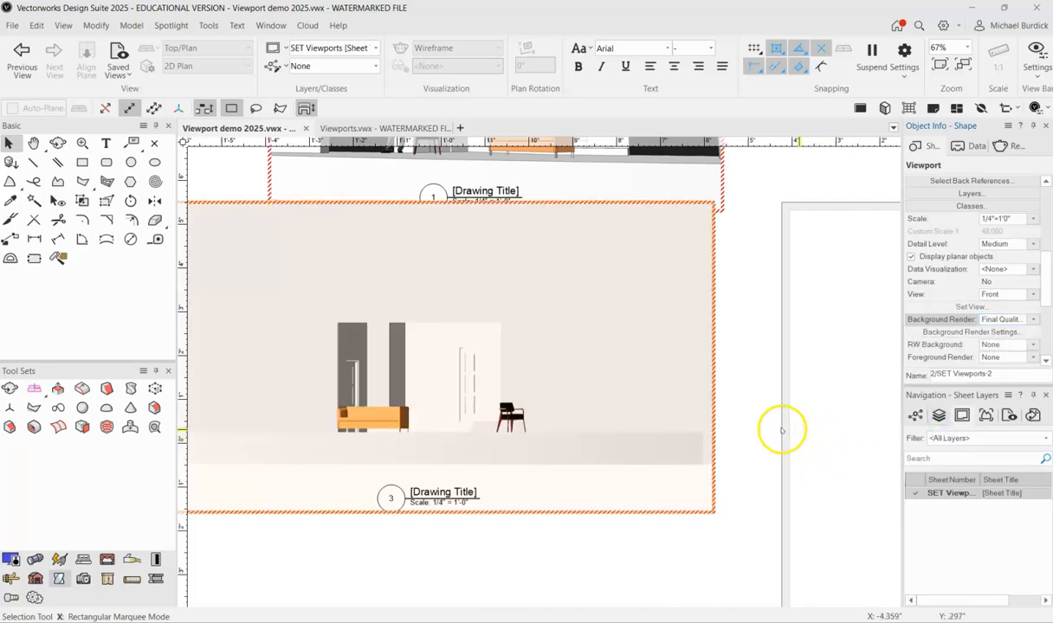
scroll(928, 212, up, 3)
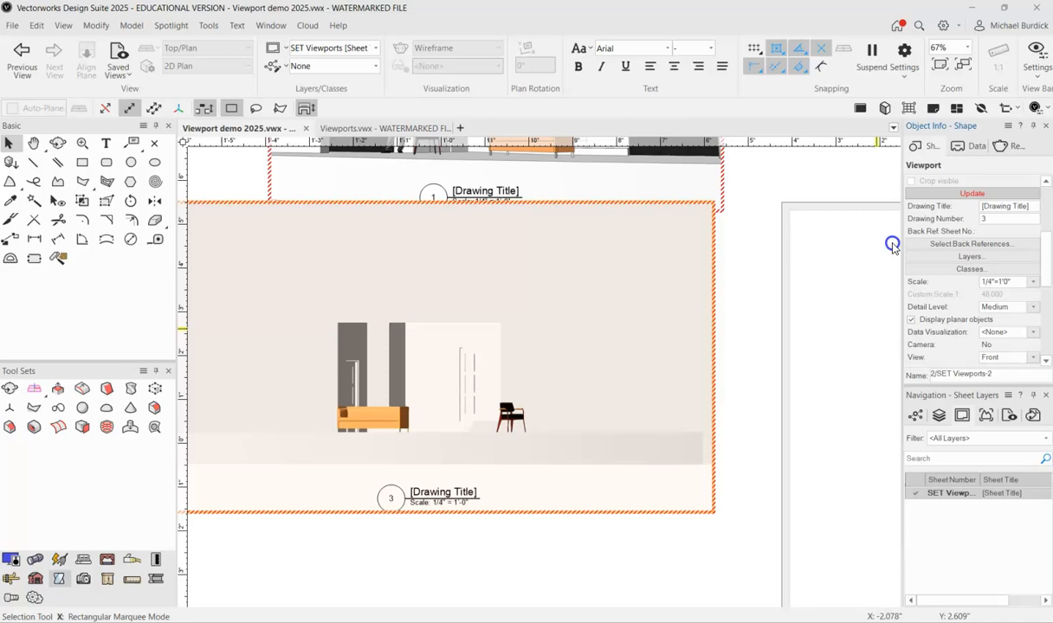
click(960, 195)
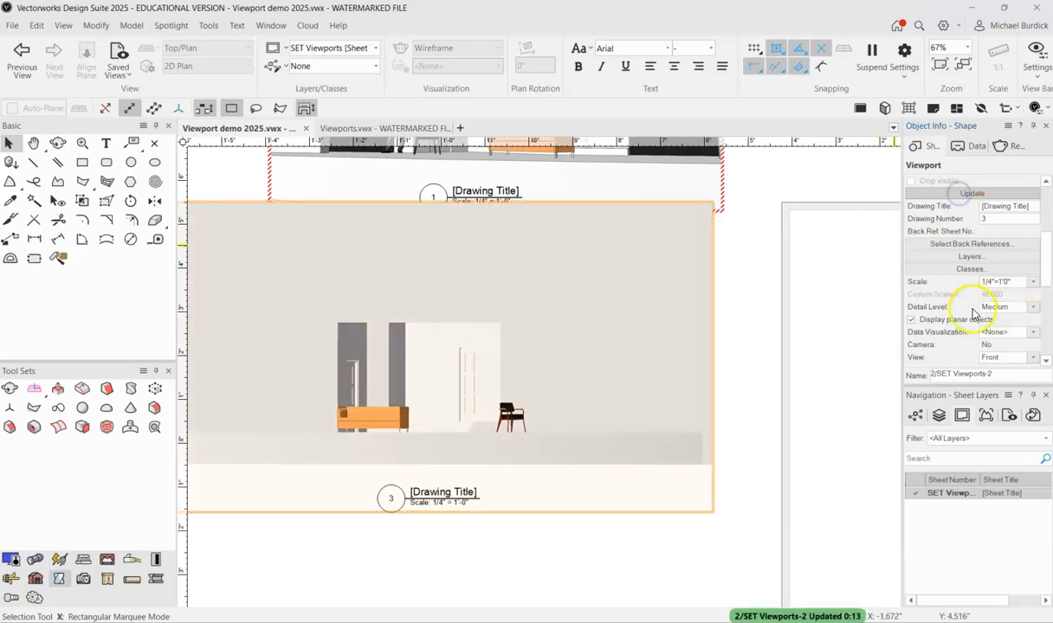
Set the Front viewport's background render to Shaded and update the viewport.
scroll(981, 313, down, 5)
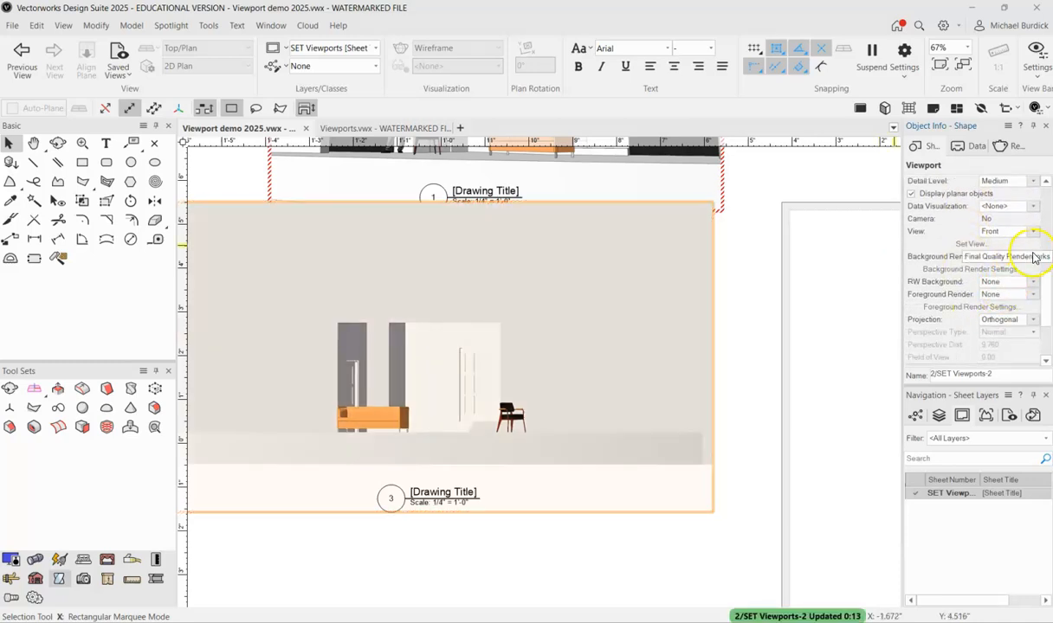
click(1035, 257)
click(938, 289)
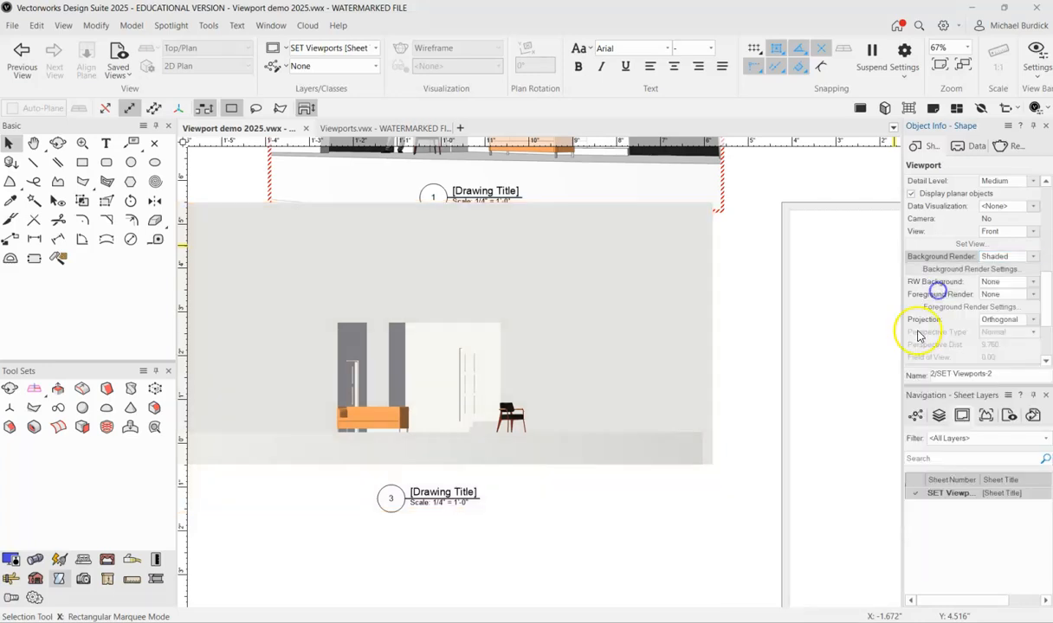
scroll(935, 216, up, 4)
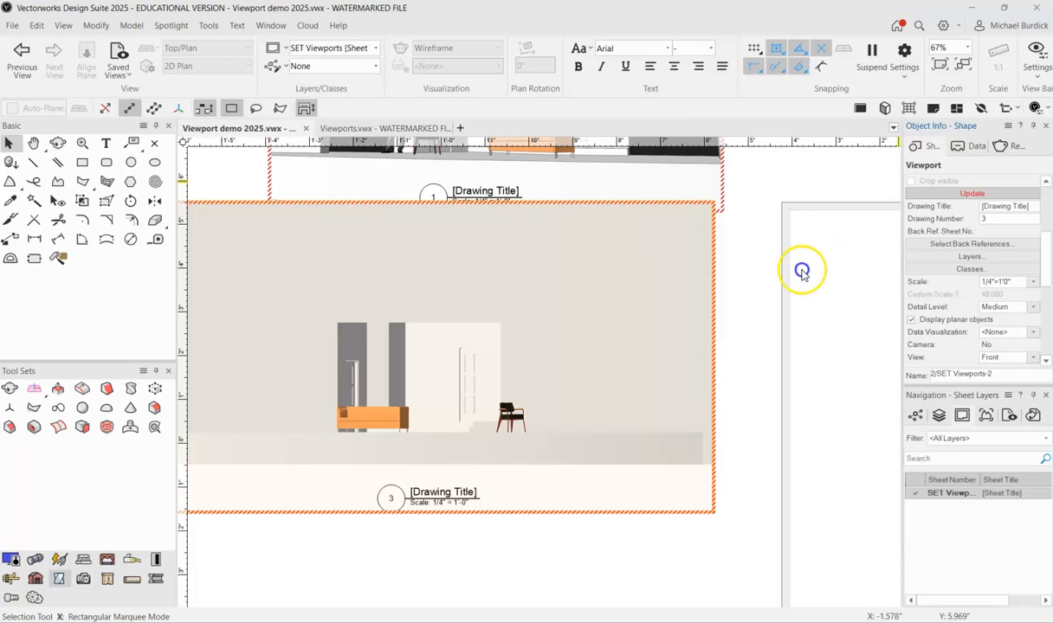
click(755, 270)
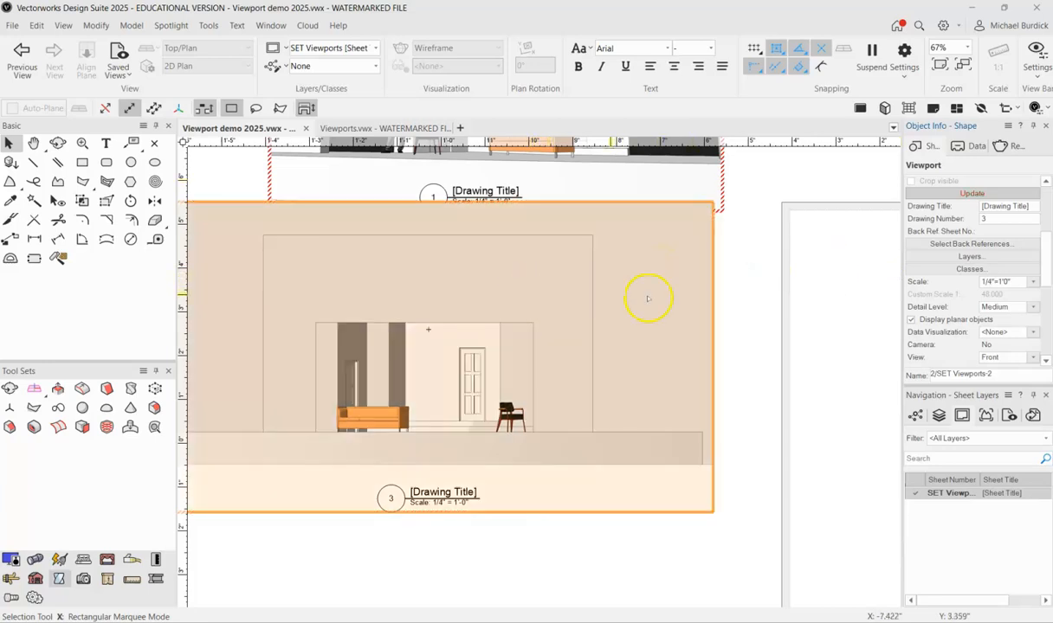
Crop the Front viewport with a rectangle about 7 1/2" wide from the proscenium's upper corner to the stage base, and update it.
right_click(582, 333)
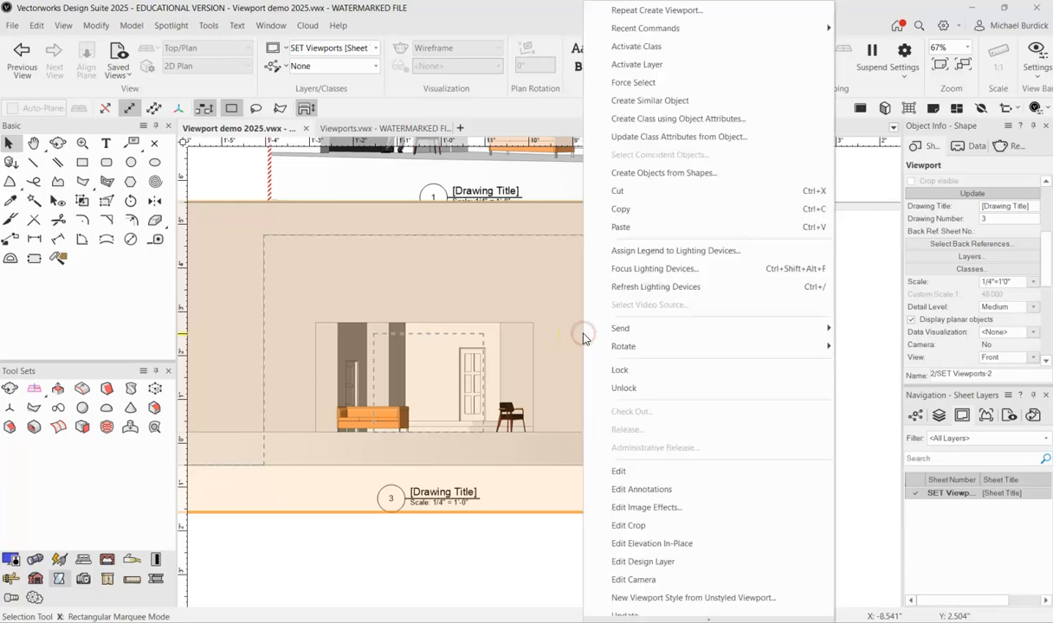
click(640, 528)
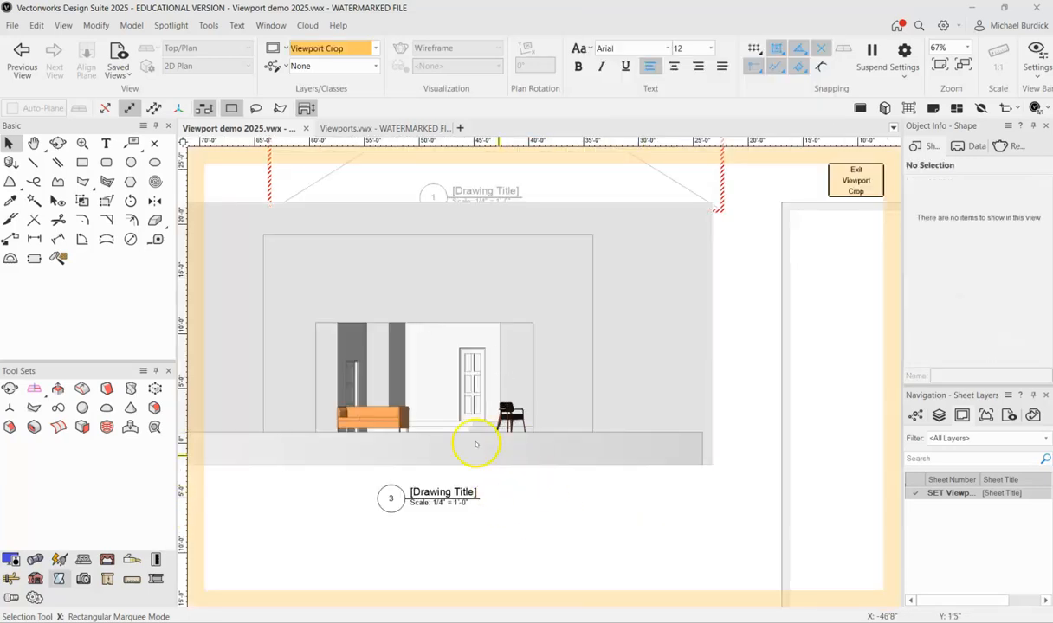
click(82, 162)
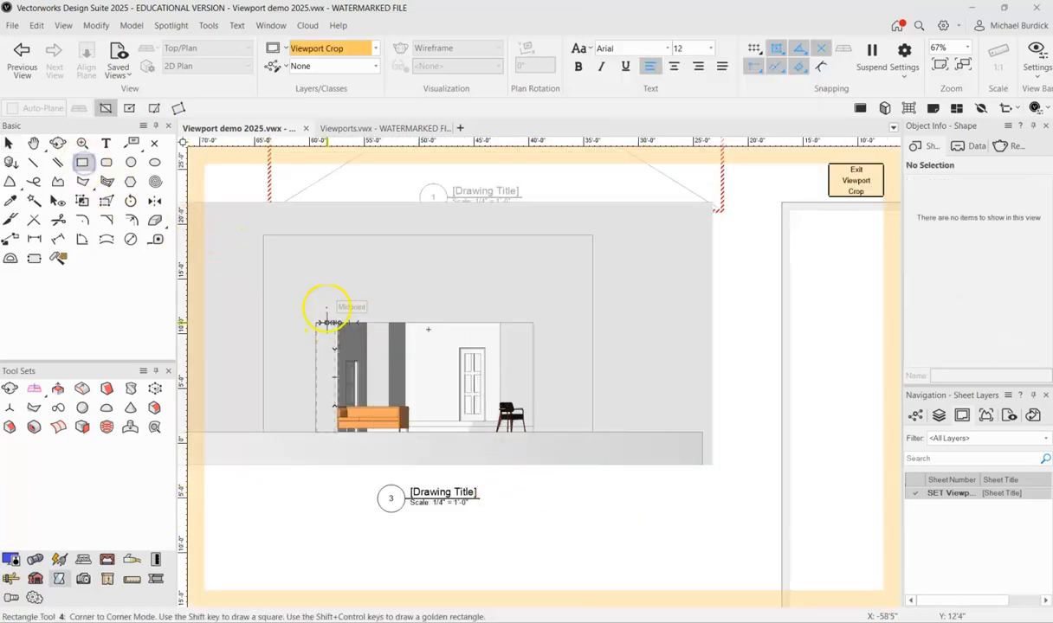
click(262, 239)
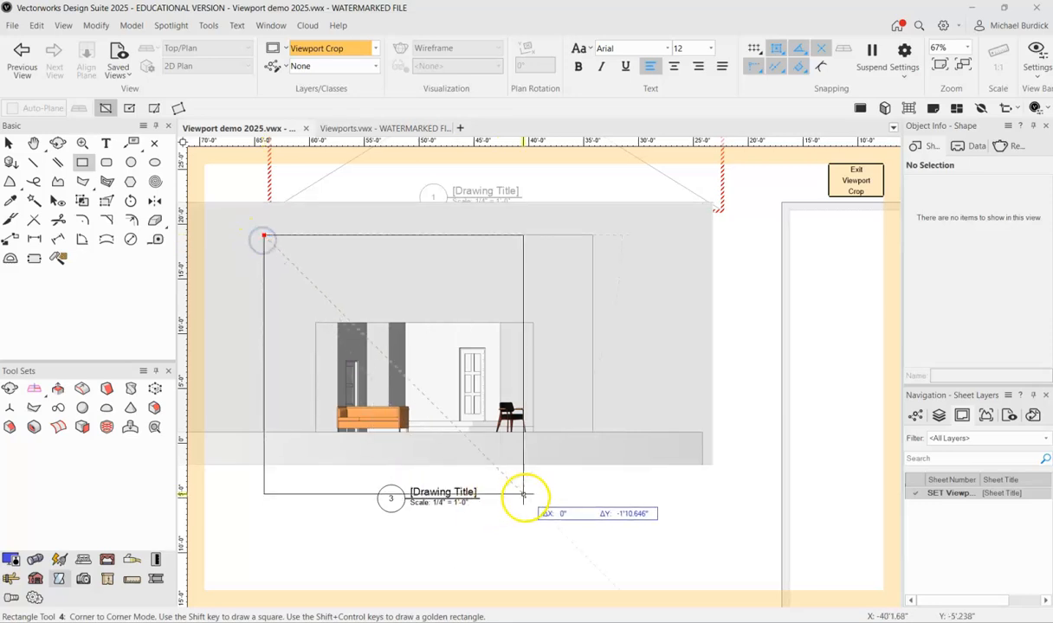
click(593, 465)
click(847, 177)
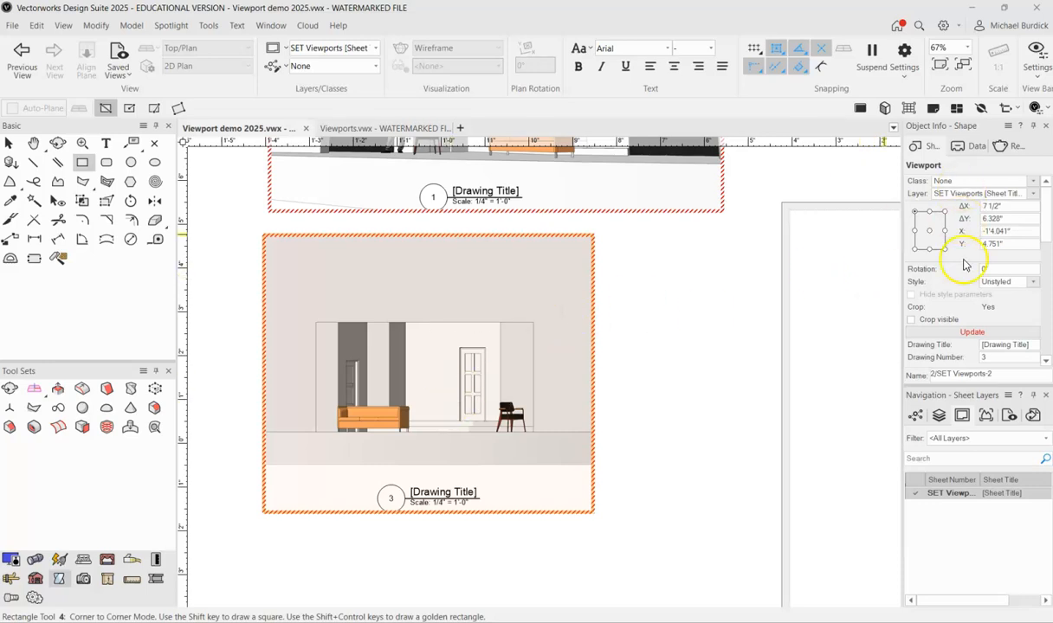
click(965, 333)
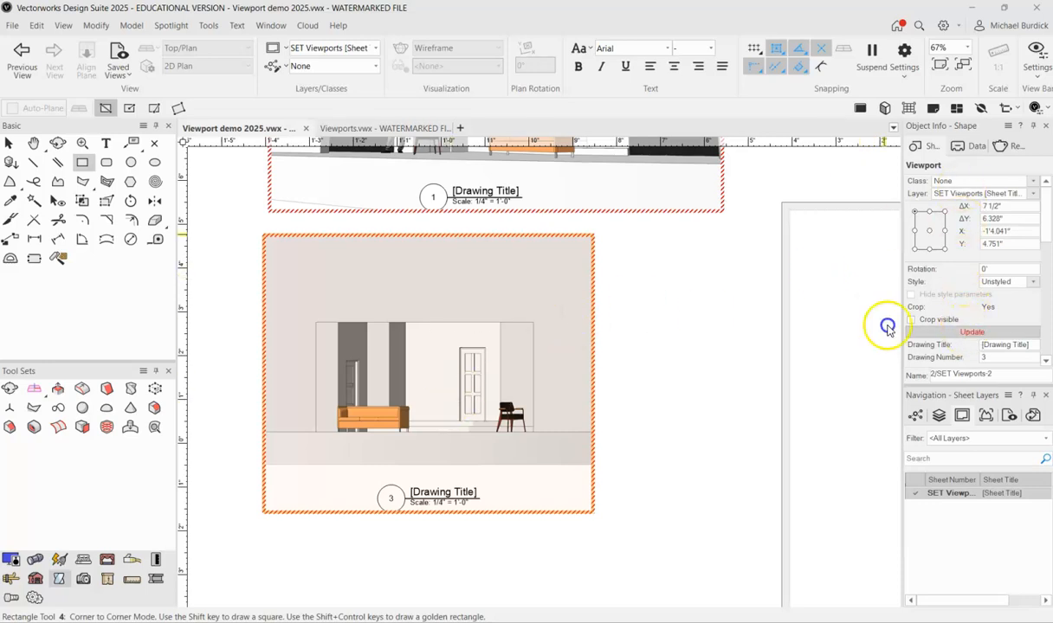
Make the SET Moldings class visible in the Front viewport's class properties and update the viewport.
scroll(944, 311, down, 3)
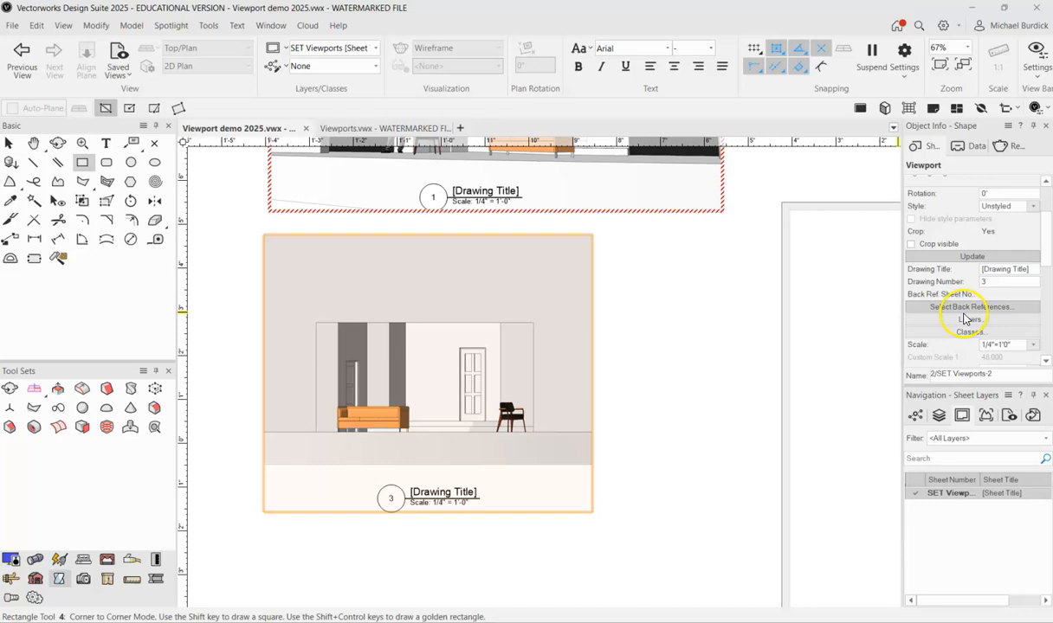
click(968, 332)
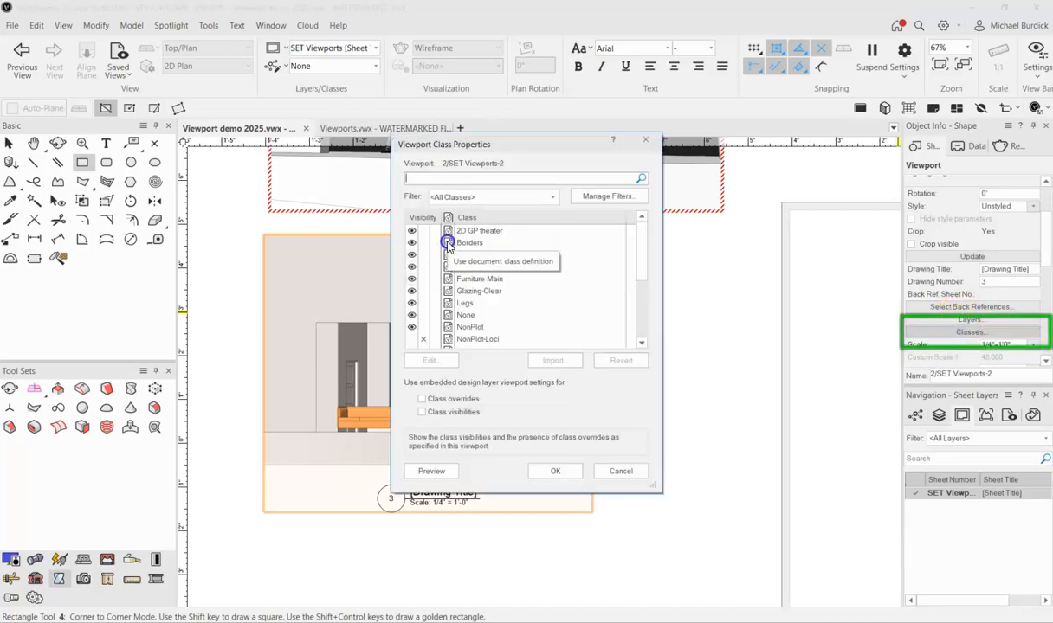
scroll(446, 312, down, 4)
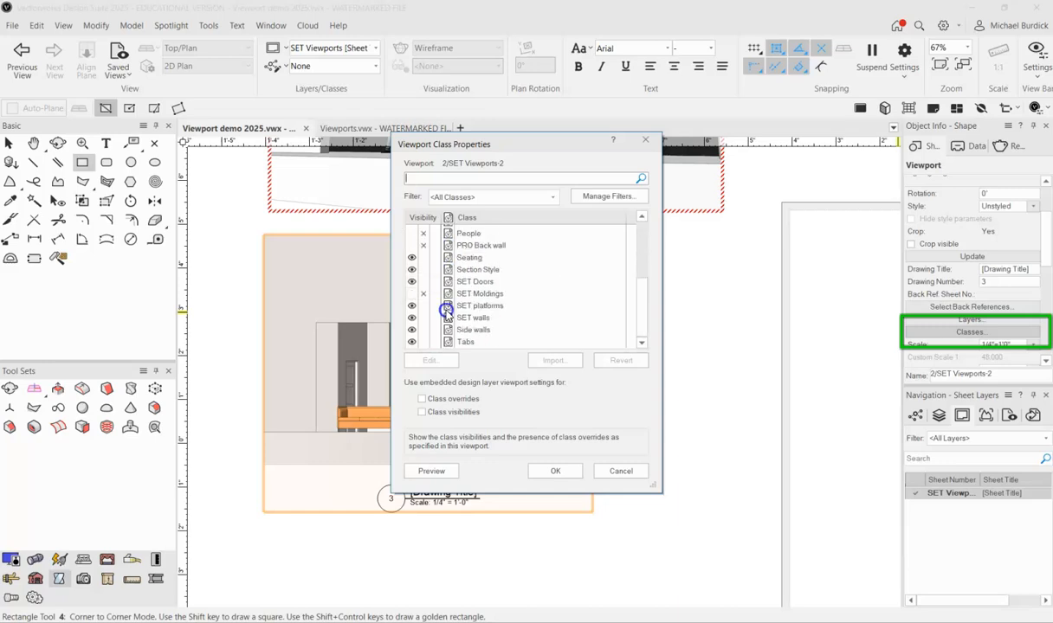
click(412, 294)
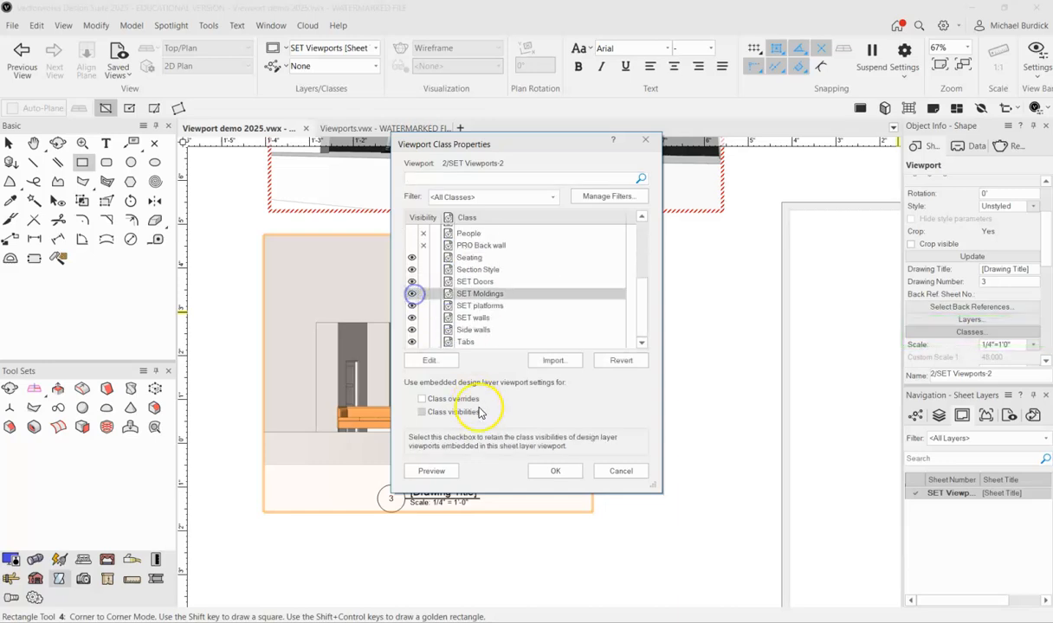
click(545, 469)
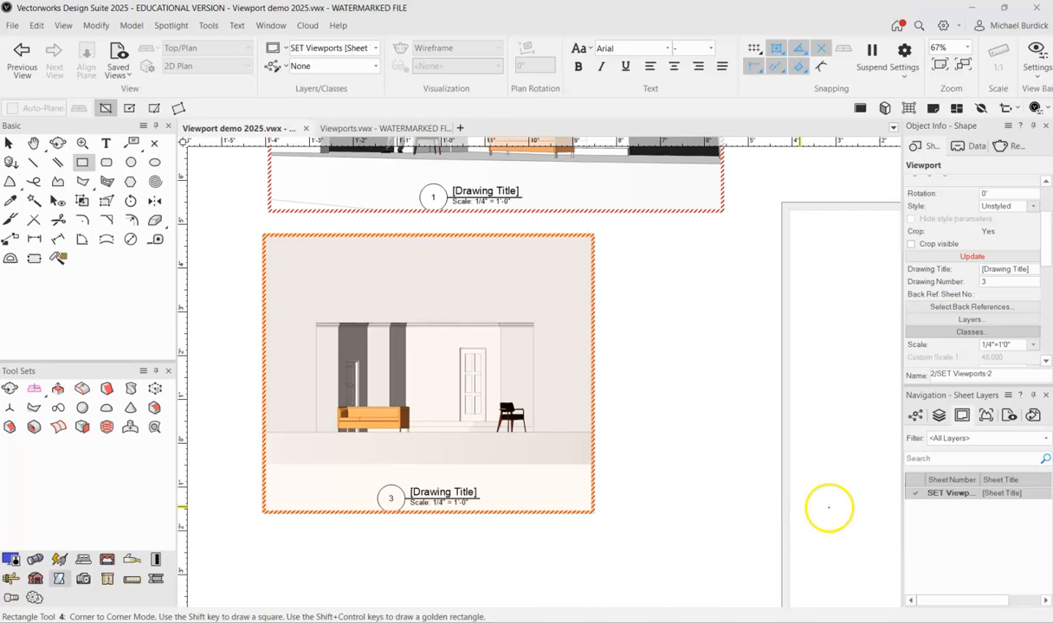
click(970, 257)
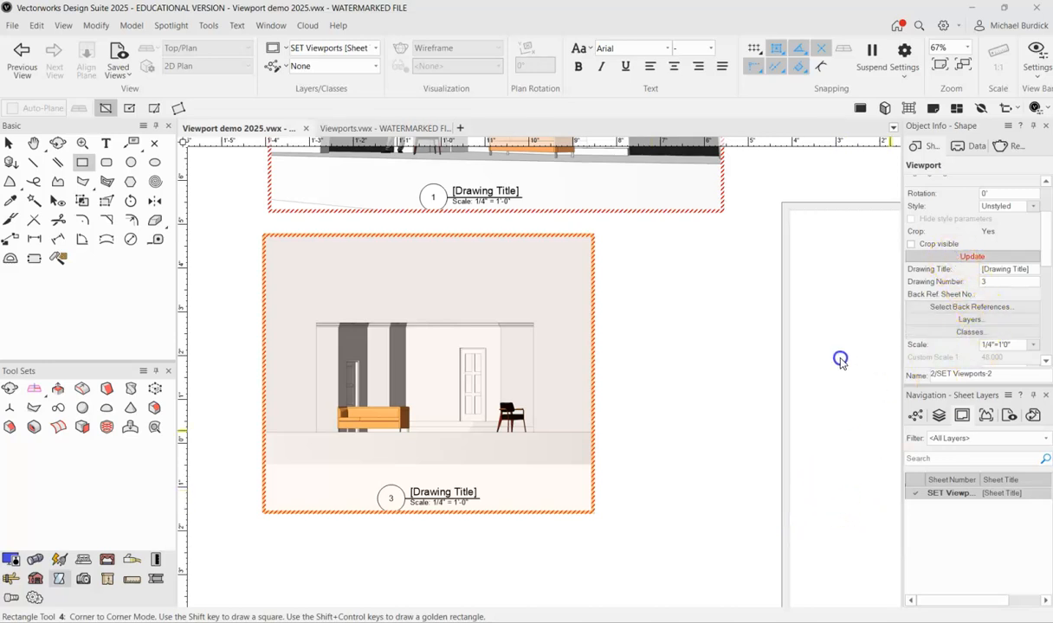
scroll(342, 369, up, 2)
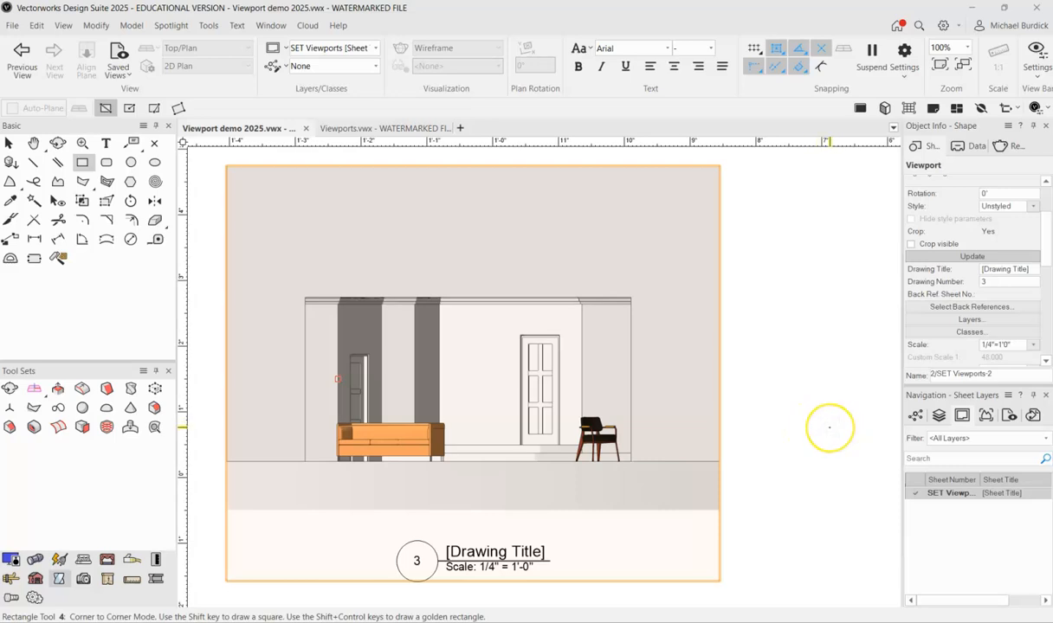
Compare the set in the perspective viewport with the Front viewport below it on the sheet.
scroll(817, 428, down, 4)
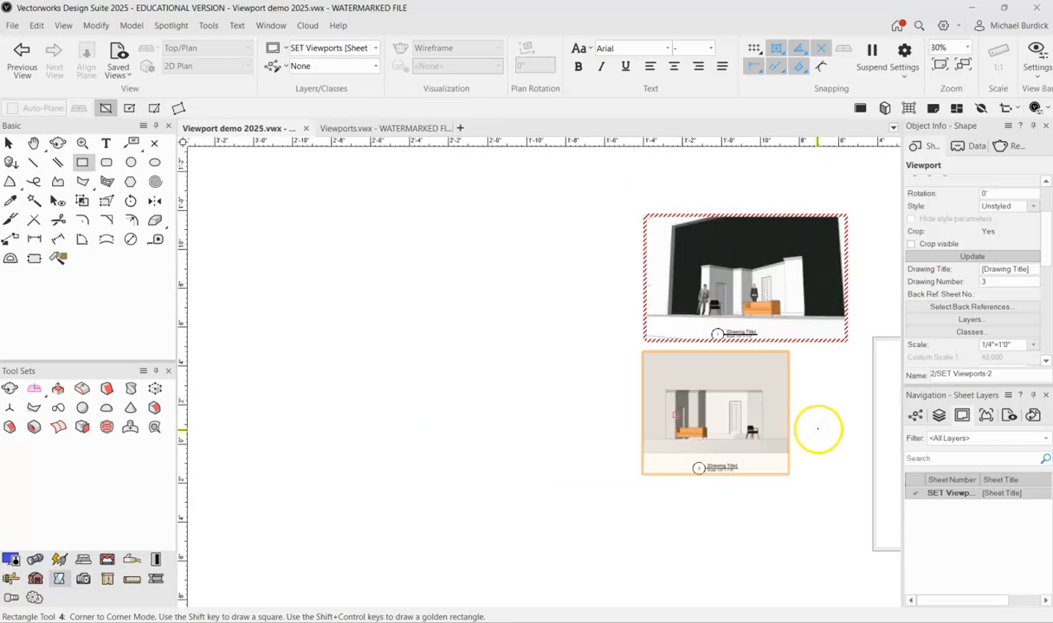
scroll(470, 393, down, 2)
scroll(601, 346, up, 4)
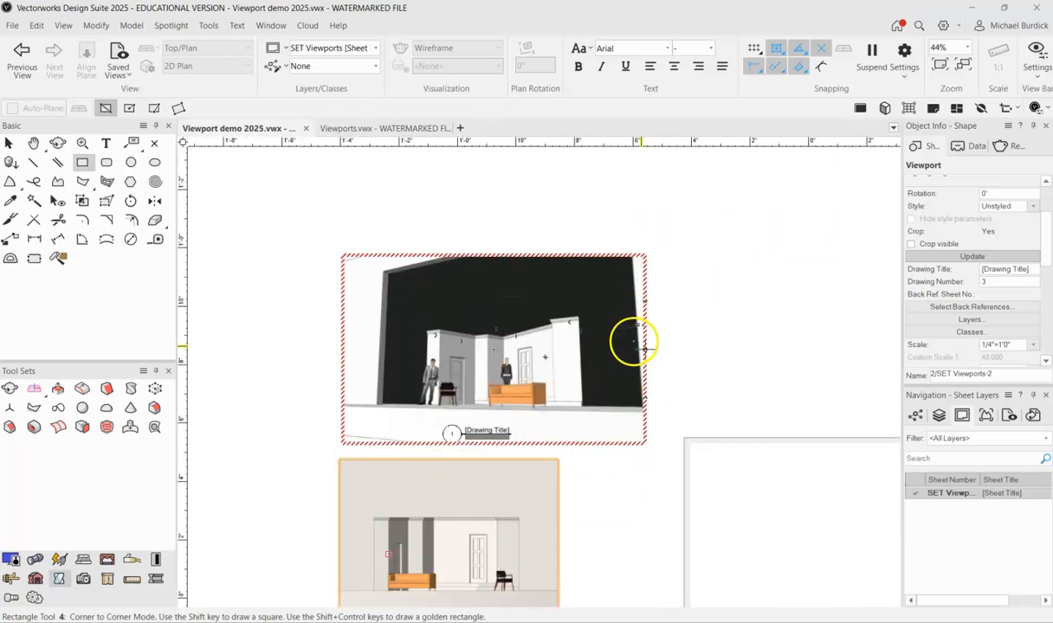
scroll(634, 336, up, 2)
scroll(521, 348, up, 1)
scroll(391, 319, up, 1)
scroll(422, 321, down, 5)
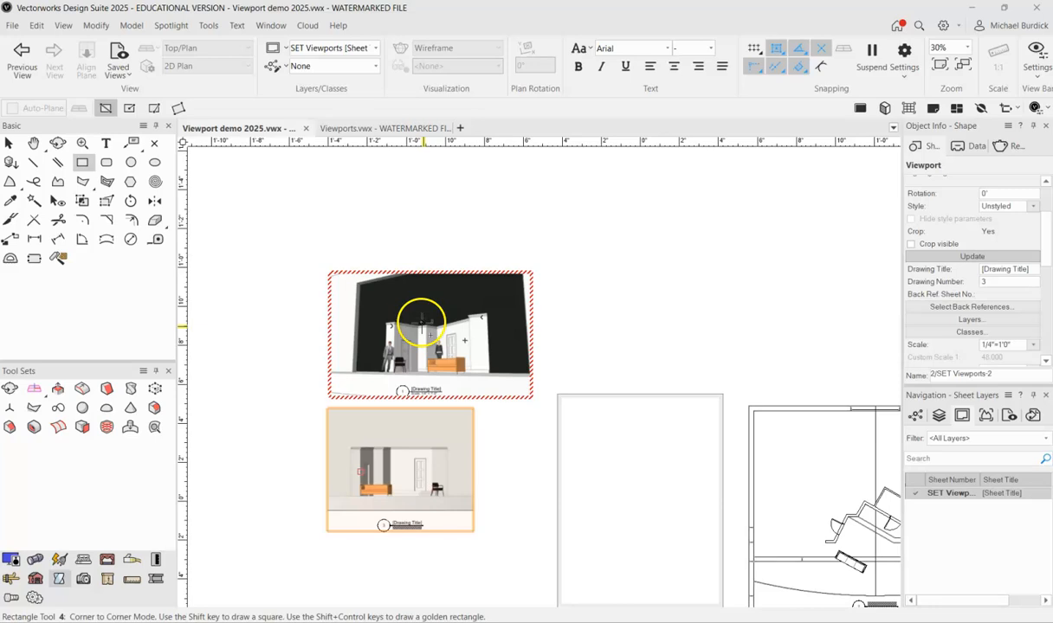
scroll(423, 494, up, 3)
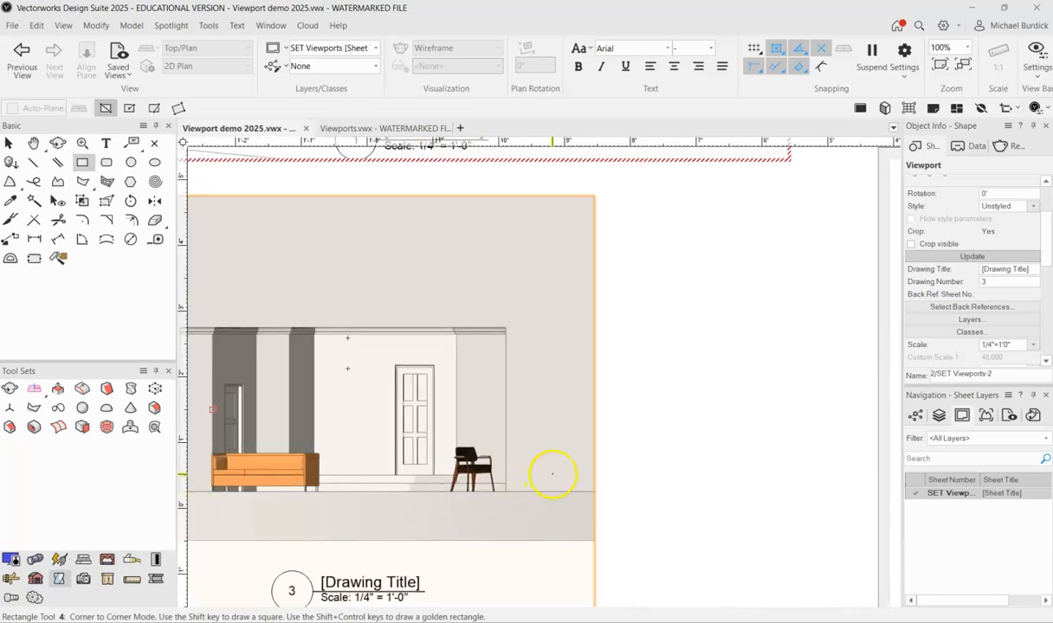
scroll(530, 494, down, 3)
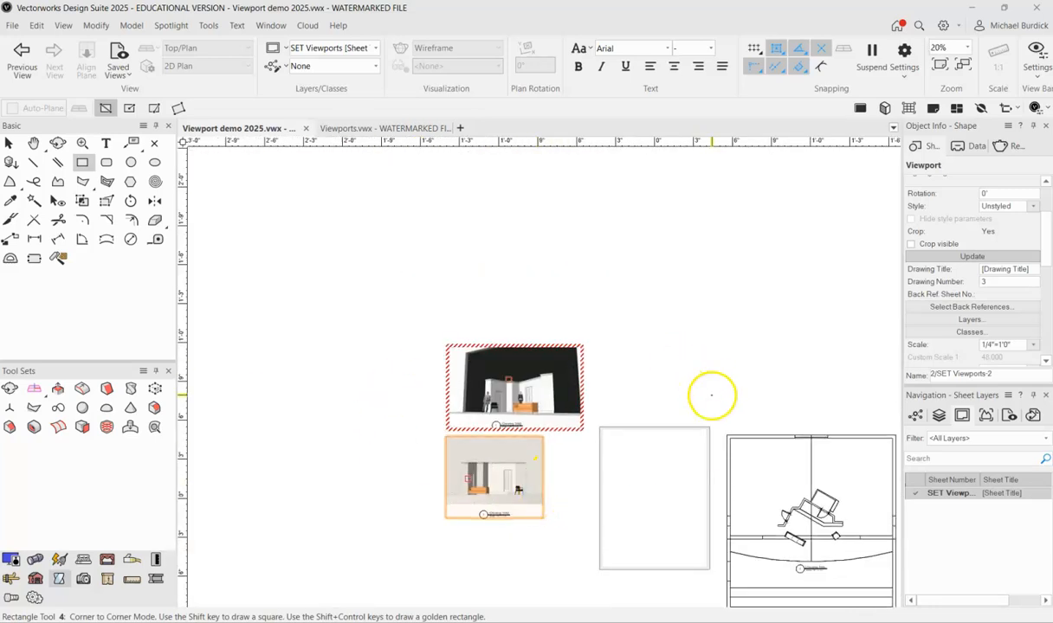
Select the outdated perspective viewport, update it from the current model, and check the rendered set and sheet arrangement.
click(10, 143)
click(485, 426)
scroll(481, 430, up, 3)
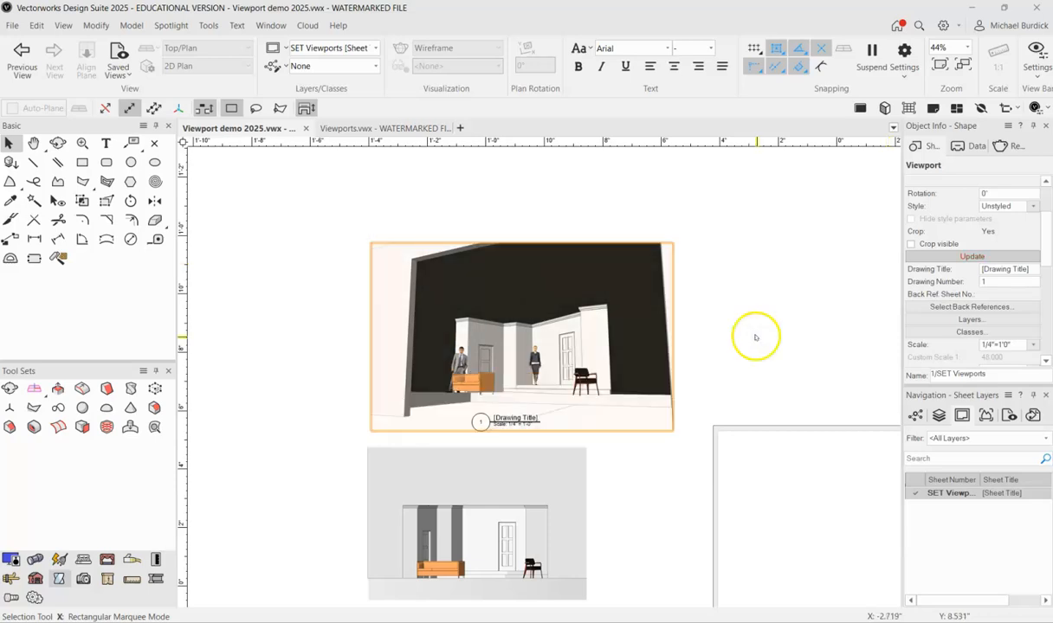
scroll(567, 346, up, 3)
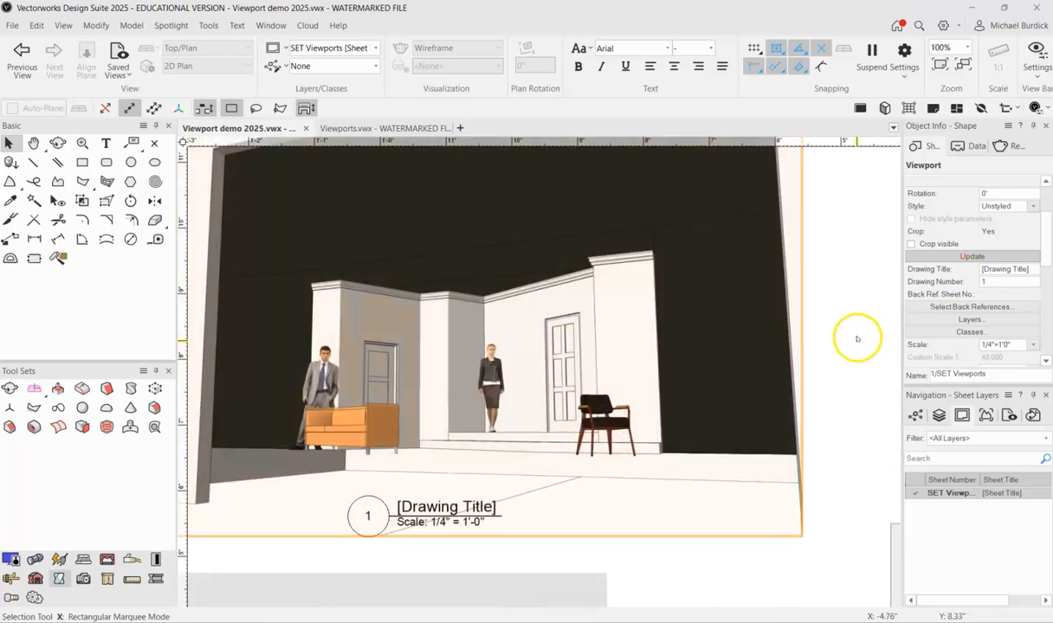
click(857, 338)
scroll(856, 336, down, 3)
scroll(860, 335, down, 2)
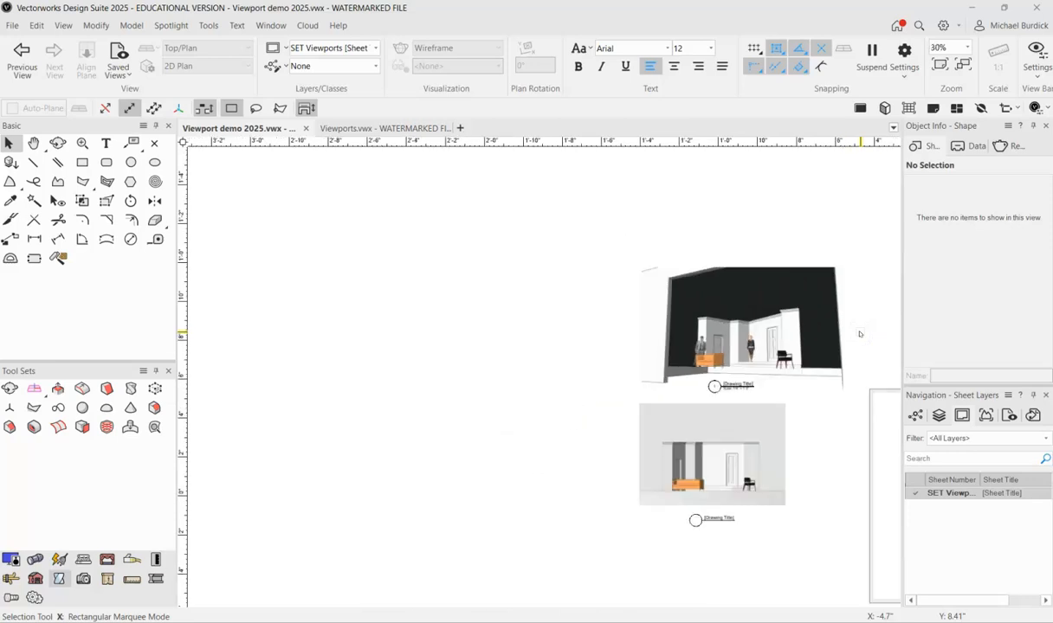
scroll(651, 391, down, 2)
scroll(788, 528, down, 2)
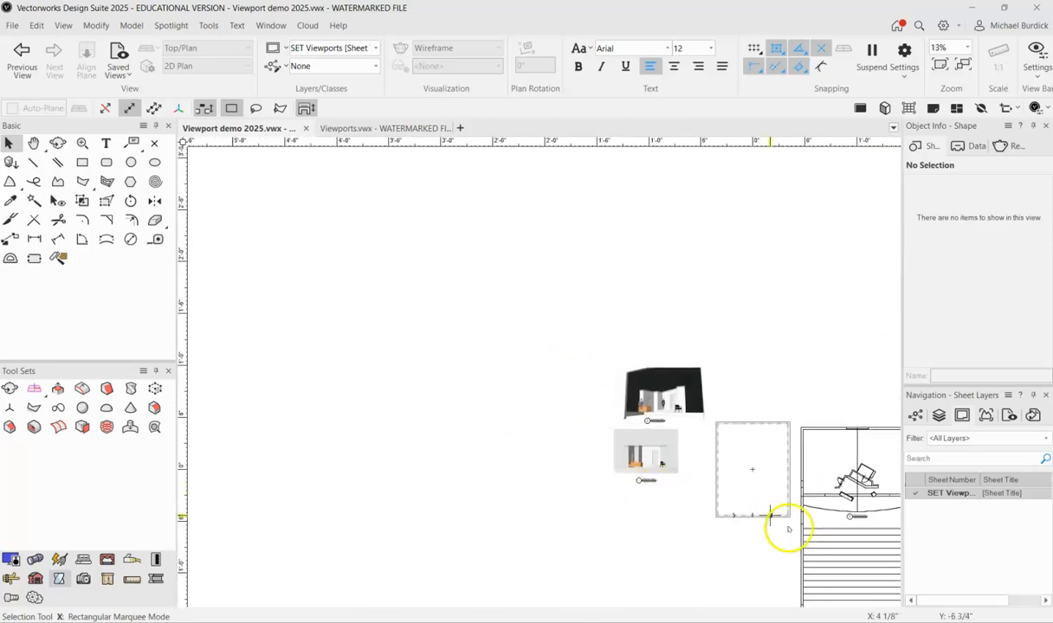
Set the sheet's page size to ASME D, 34 by 22 inches, and move the perspective and Front viewports inside the page.
scroll(658, 511, down, 2)
scroll(777, 518, up, 4)
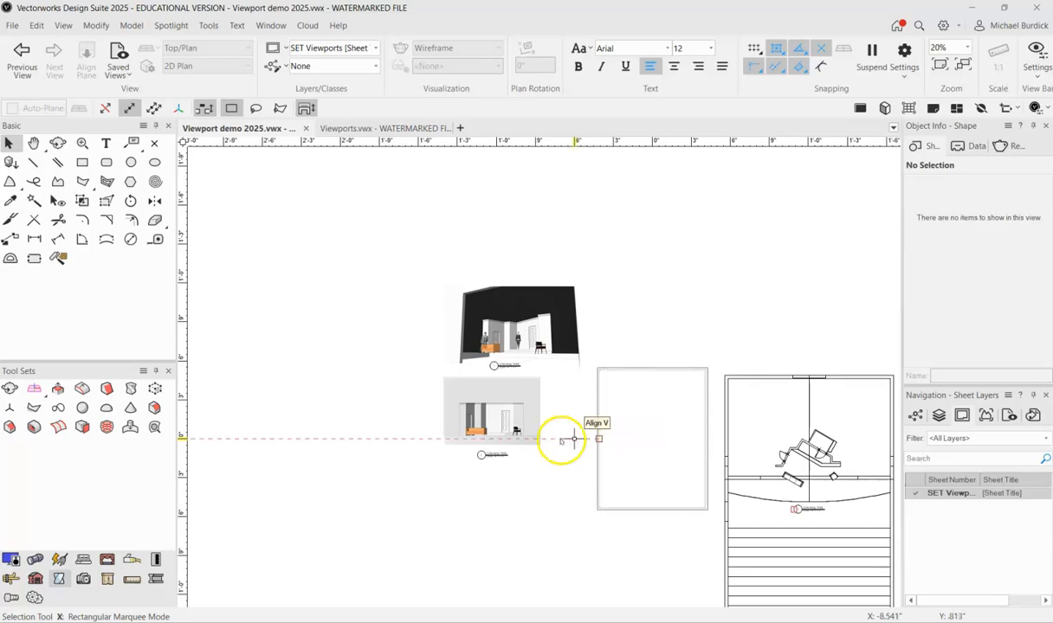
click(632, 372)
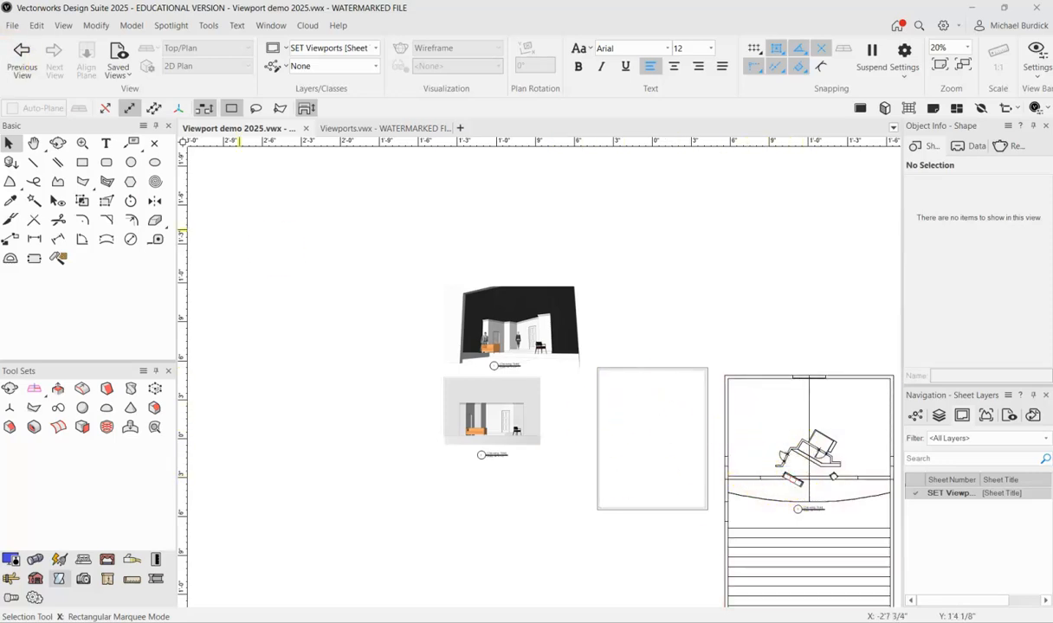
click(11, 26)
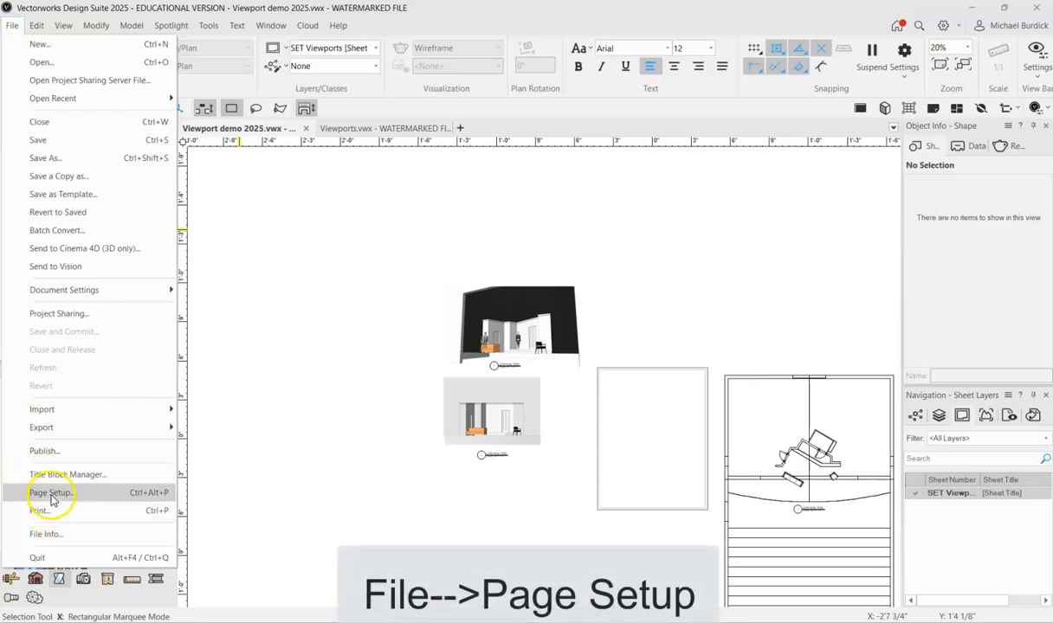
click(53, 493)
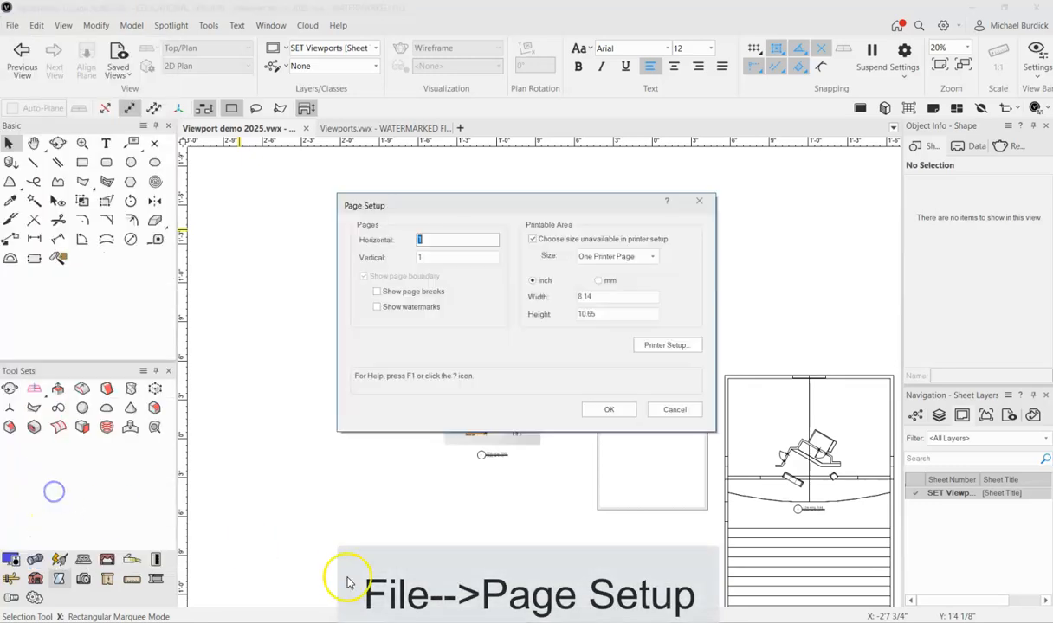
click(652, 257)
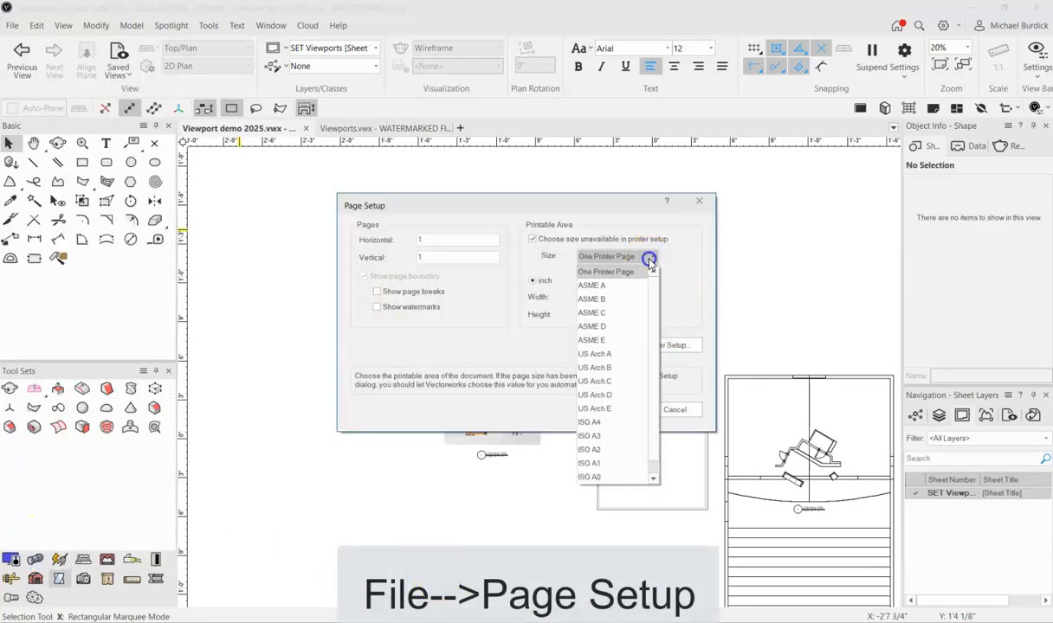
click(604, 327)
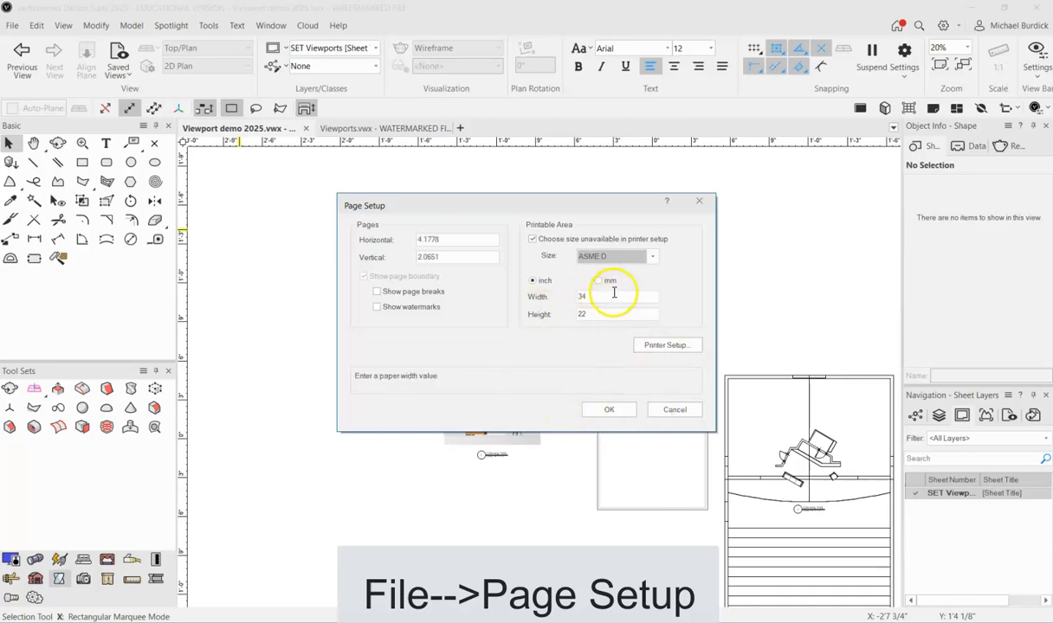
click(609, 412)
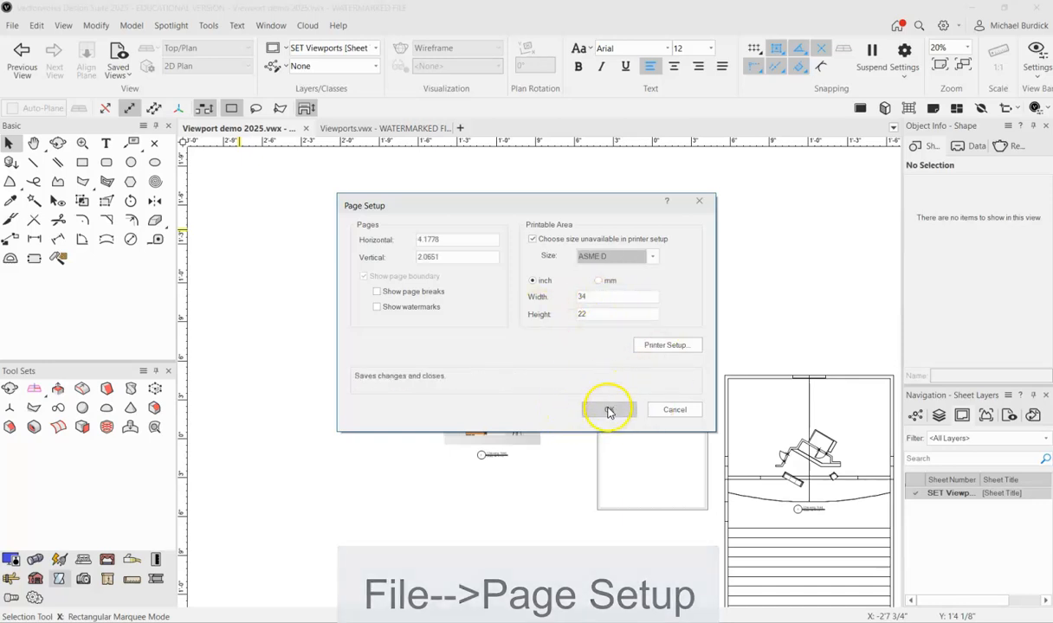
drag(531, 342, 540, 368)
drag(506, 430, 517, 502)
Insert a title block border in the ASME Cont Block (Metric) 02 style on the sheet.
click(131, 578)
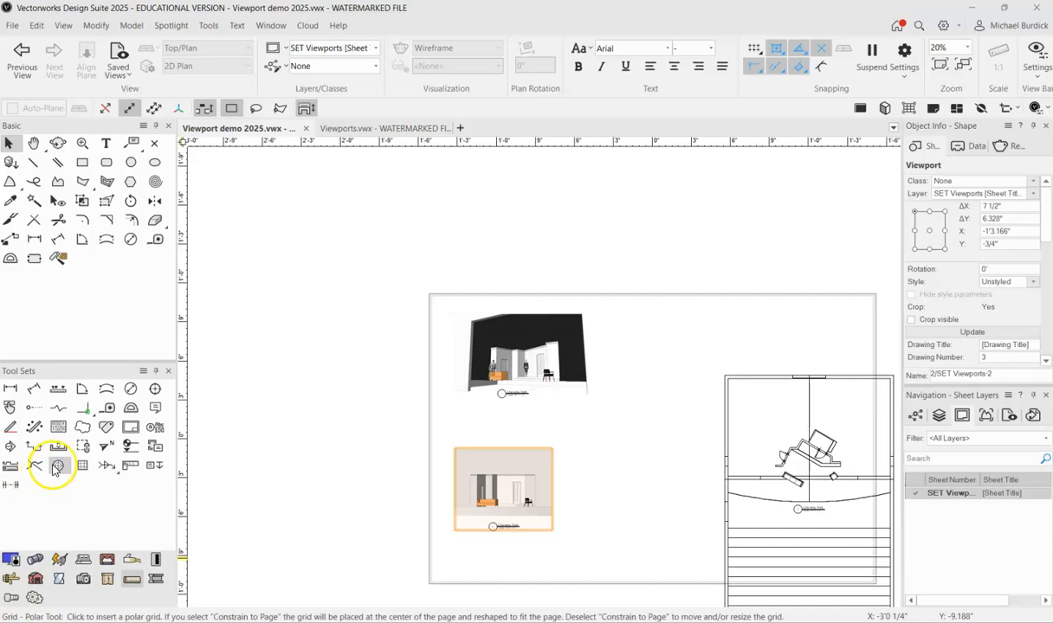
click(130, 427)
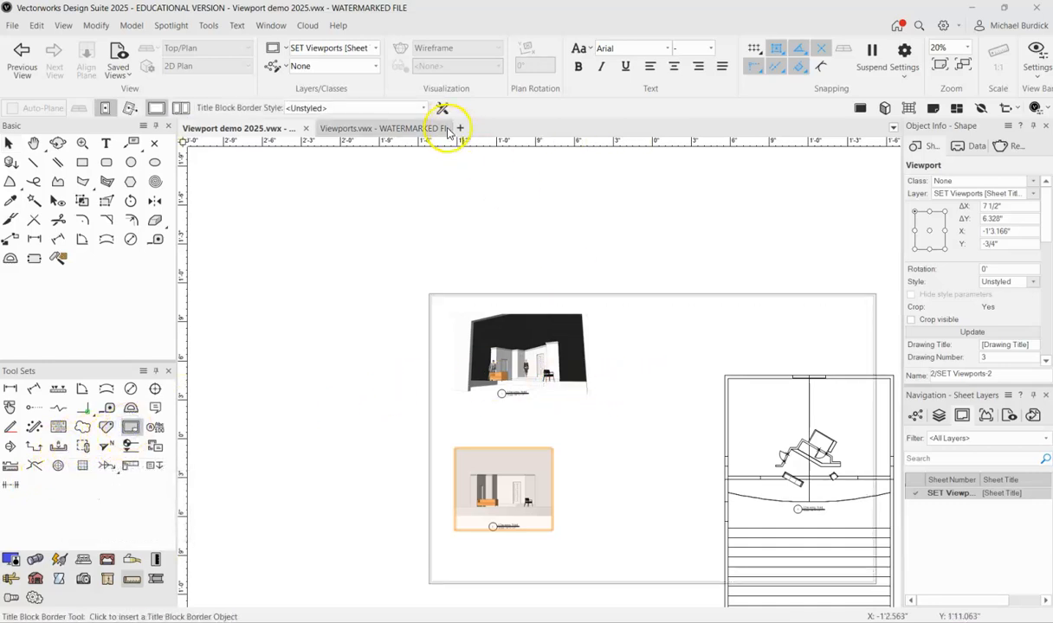
click(384, 107)
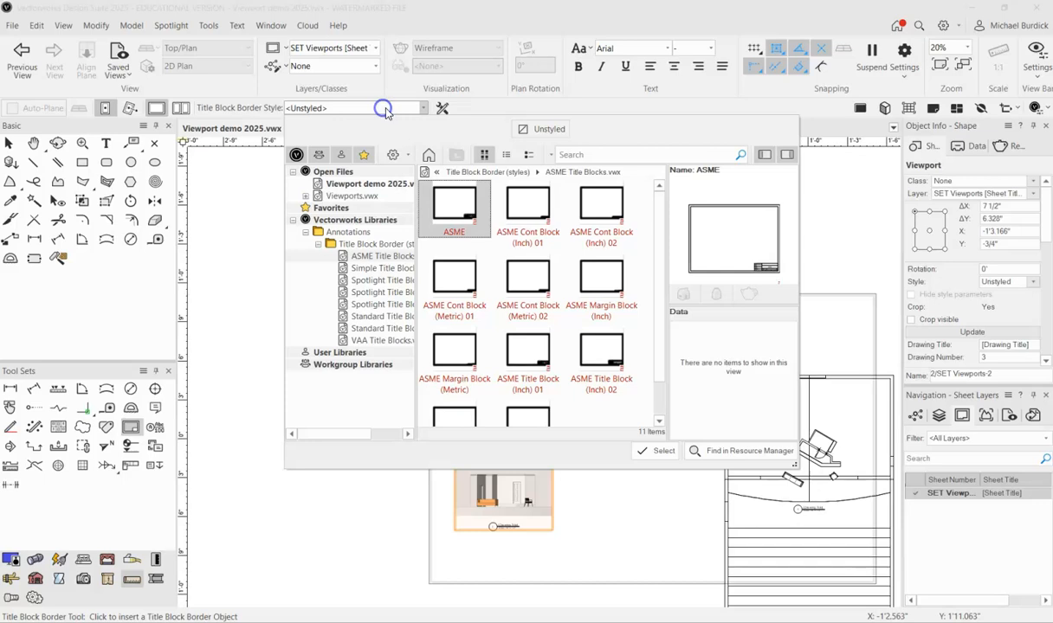
click(526, 274)
click(648, 451)
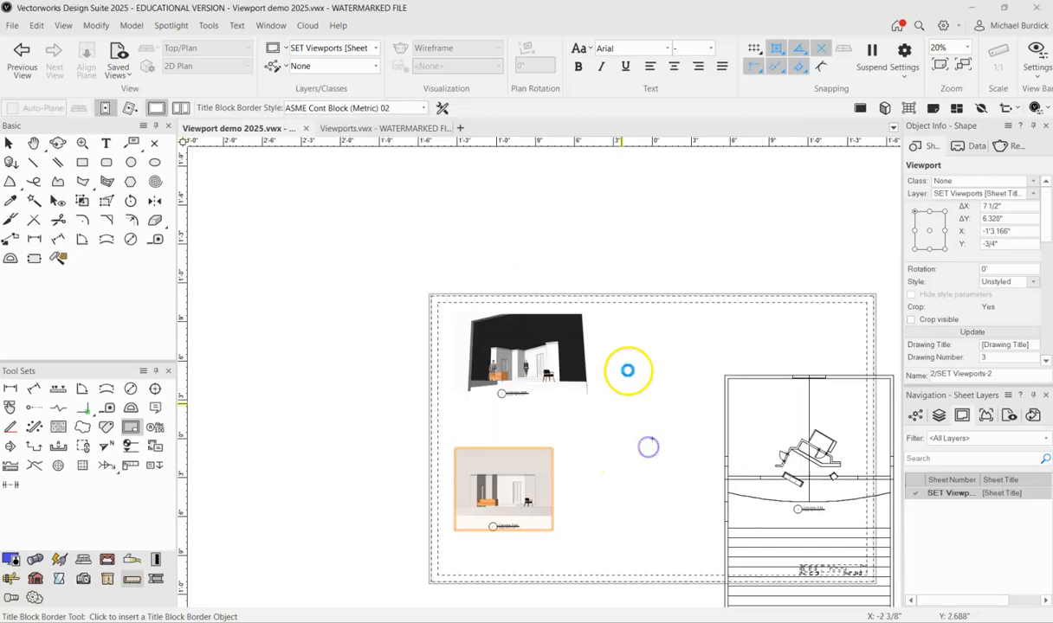
click(640, 364)
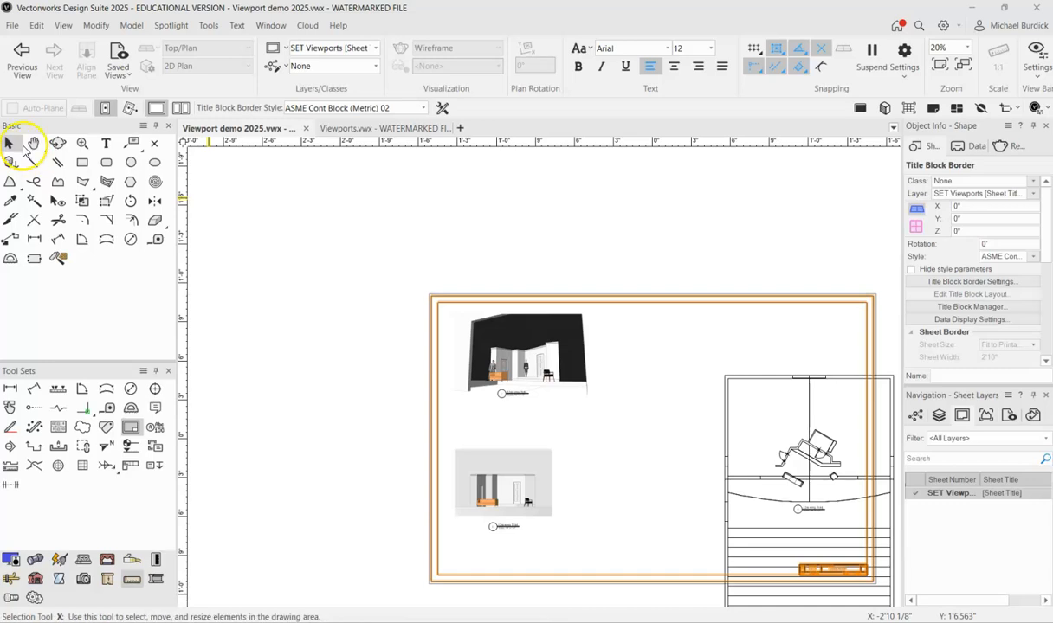
Move the Top/Plan viewport onto the page beside the other two viewports and check how it fits within the border.
click(12, 143)
drag(804, 468, 714, 407)
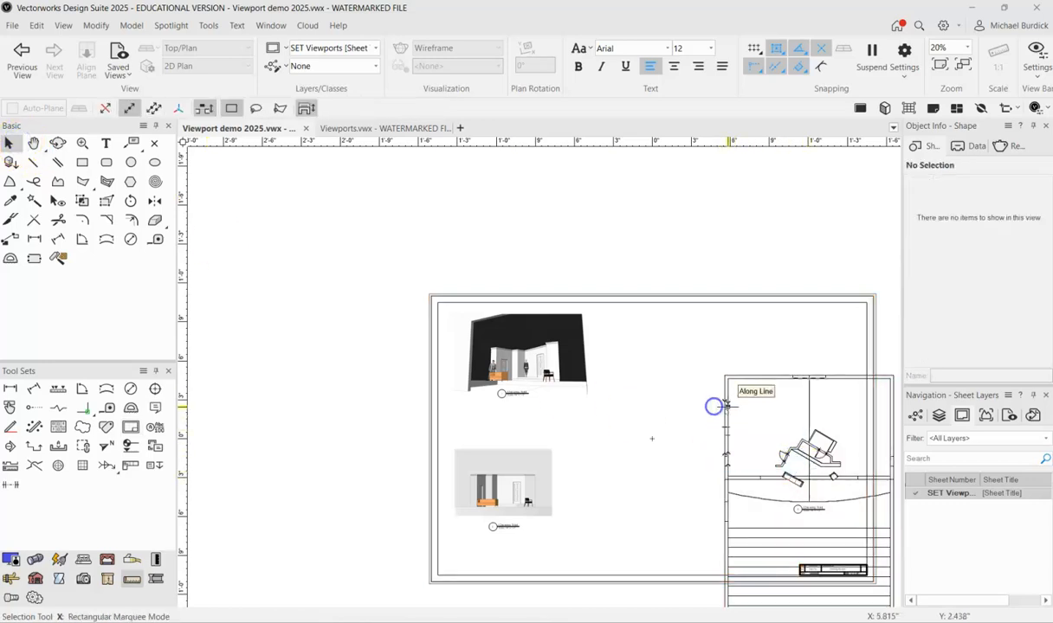
drag(806, 405, 707, 348)
scroll(479, 436, down, 2)
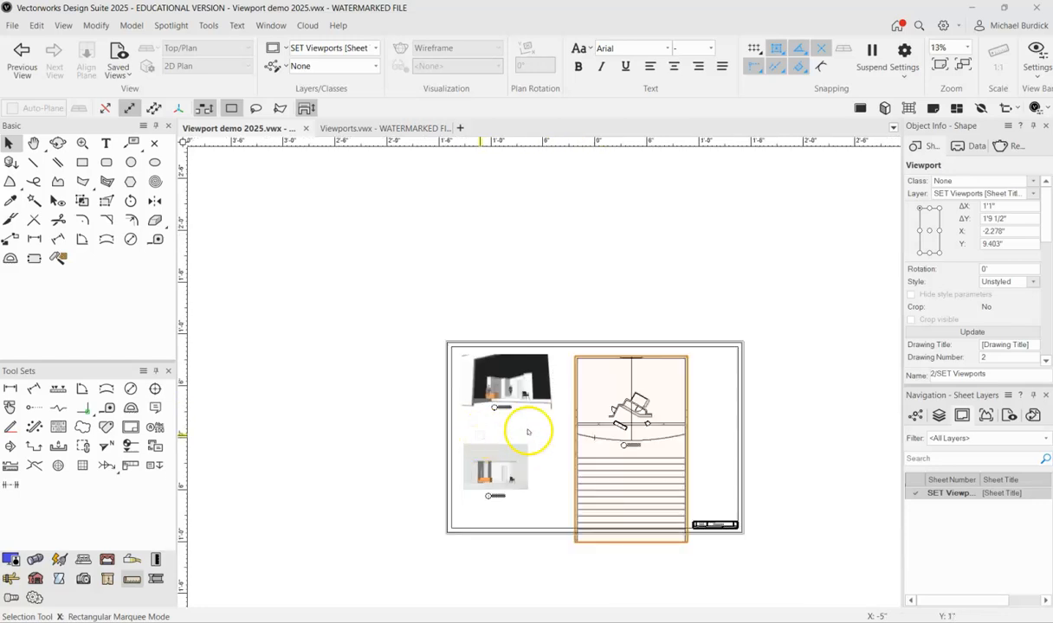
scroll(680, 520, up, 2)
click(771, 576)
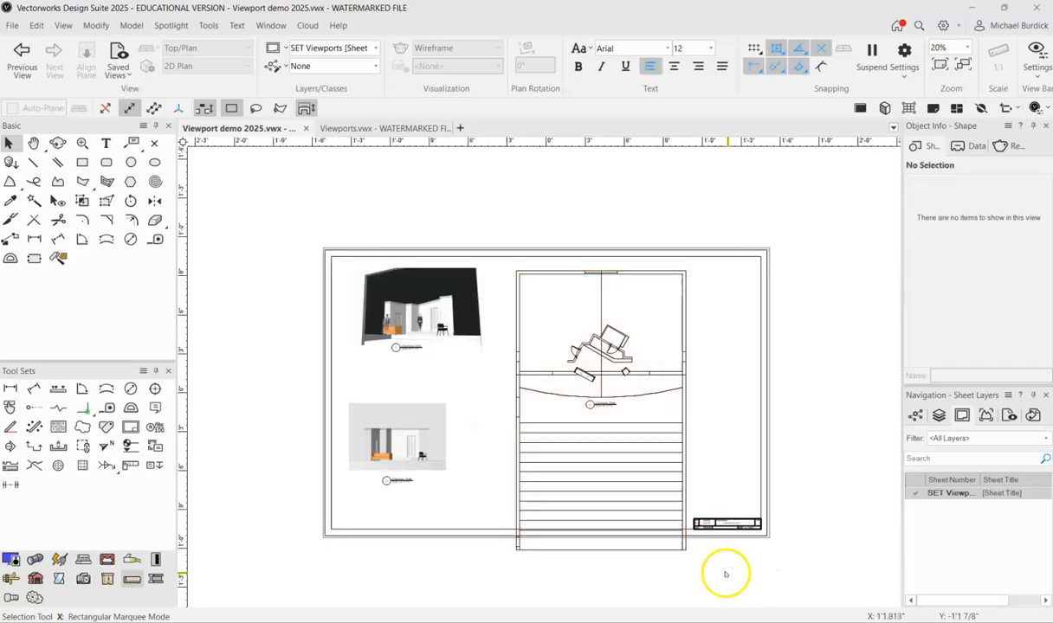
click(669, 460)
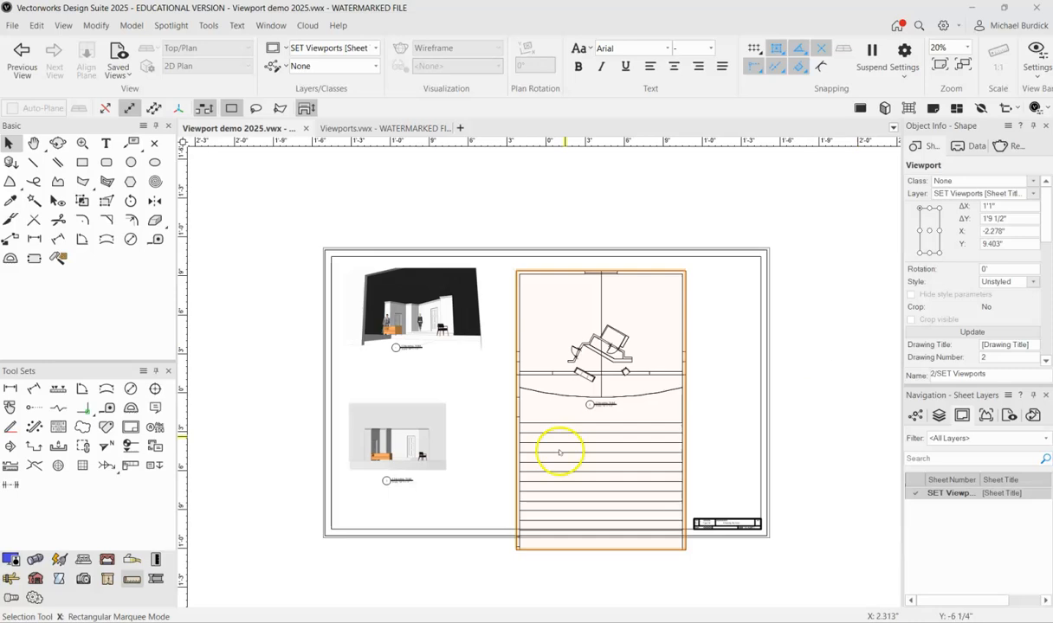
scroll(496, 428, up, 1)
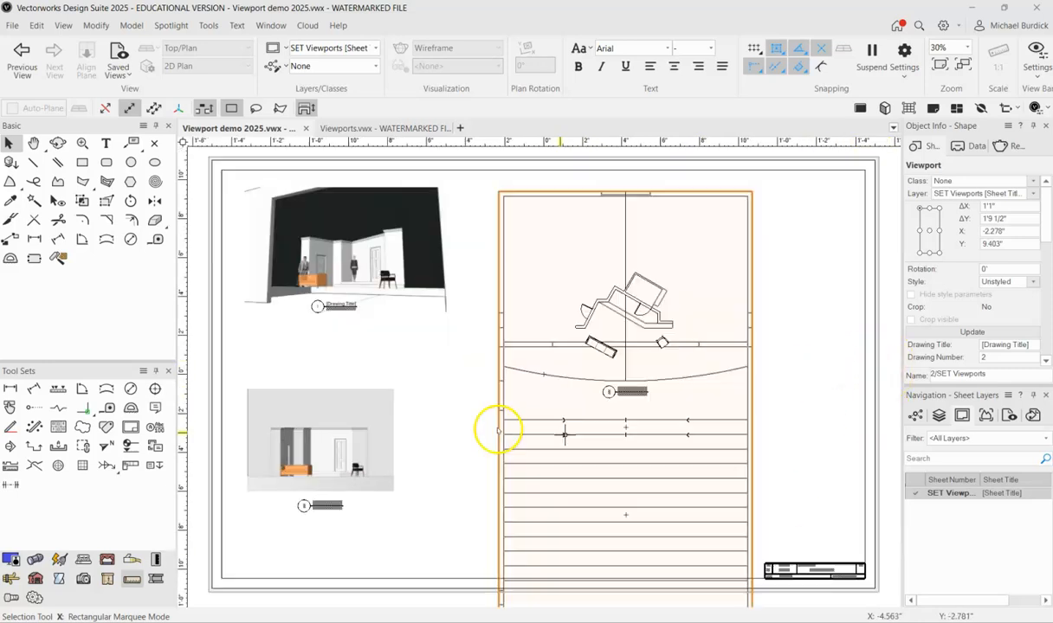
scroll(425, 430, up, 1)
scroll(492, 425, down, 1)
click(486, 415)
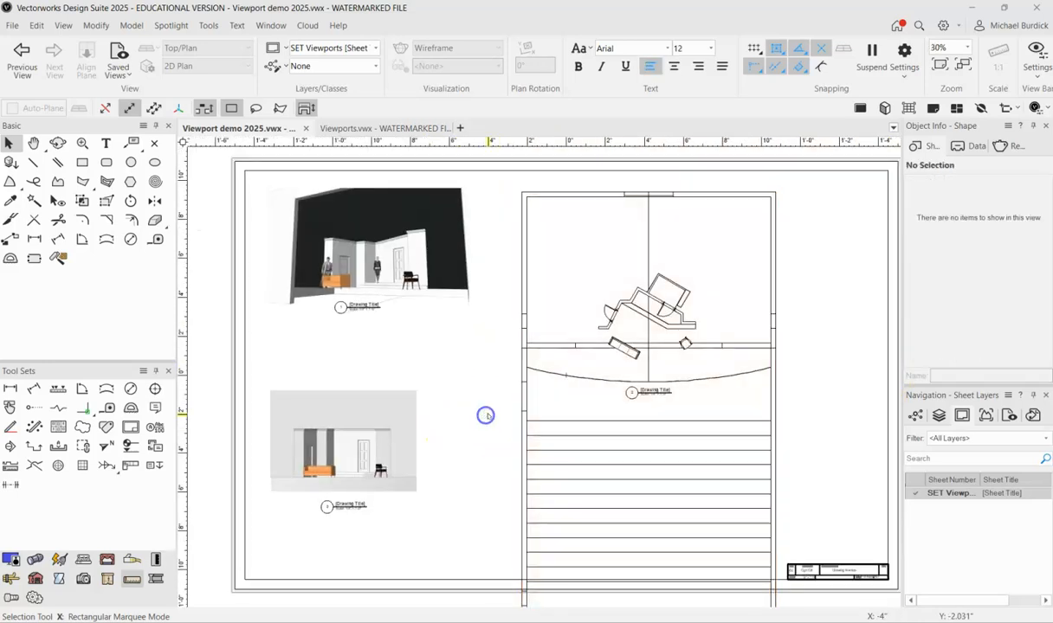
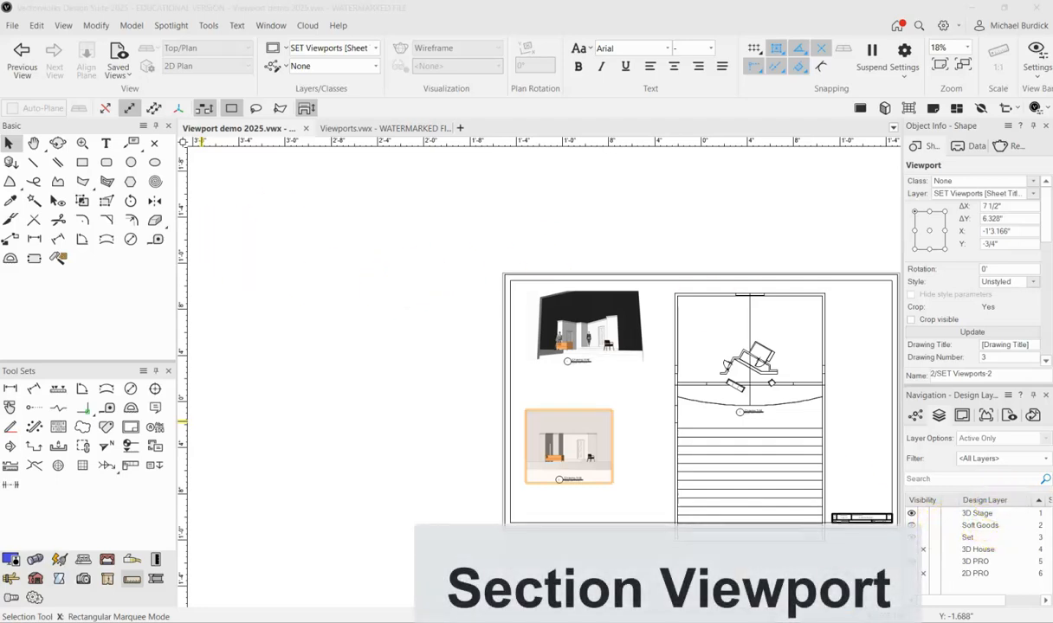
Activate the Set design layer and view the theatre model in 3D from above the front of the stage.
double_click(952, 539)
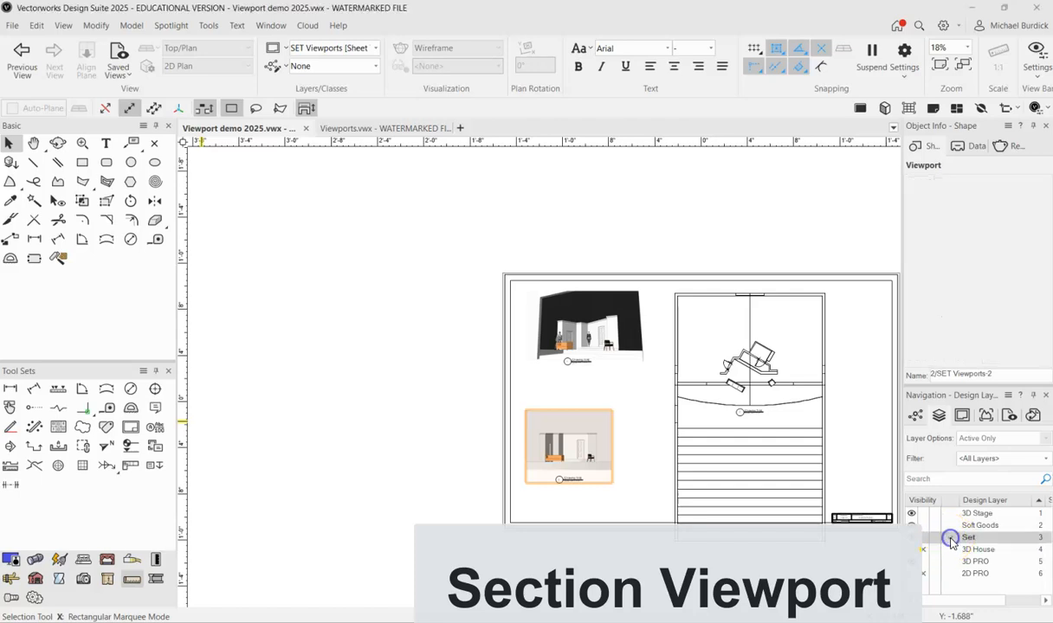
scroll(603, 365, down, 2)
click(618, 305)
ctrl+middle_drag(800, 317, 747, 448)
ctrl+middle_drag(784, 355, 787, 425)
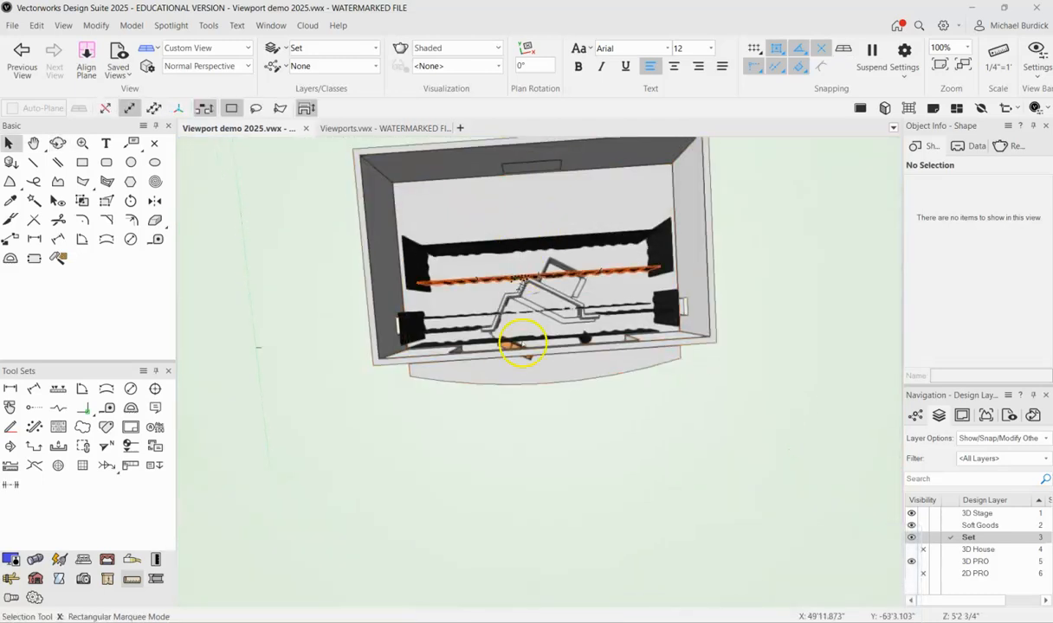
mouse_move(783, 443)
ctrl+middle_down()
mouse_move(654, 305)
mouse_move(658, 313)
ctrl+middle_up()
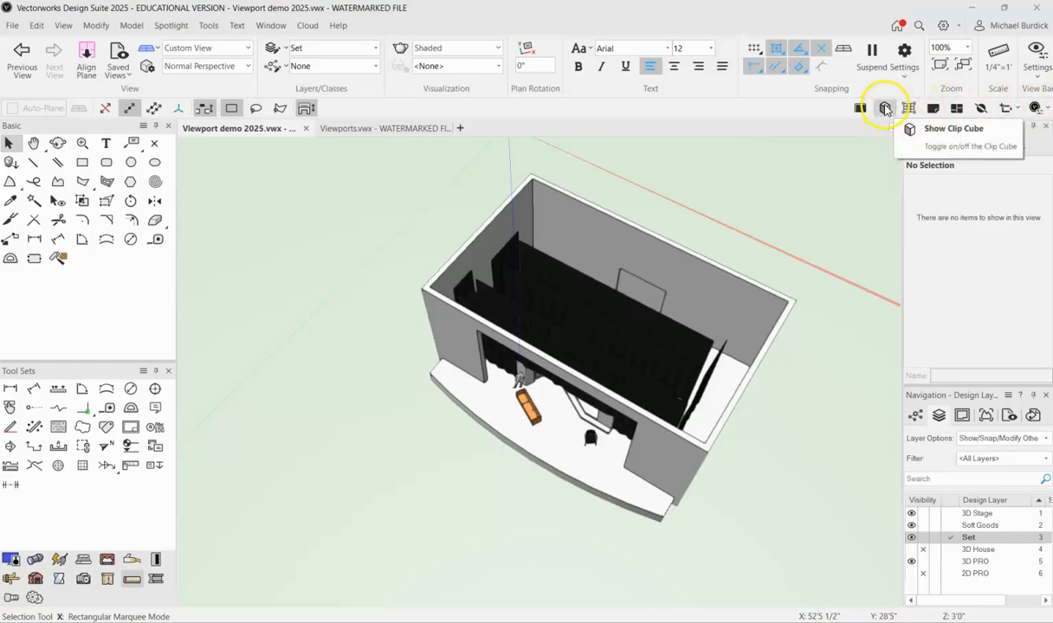
Turn on the Clip Cube around the theatre model.
click(62, 27)
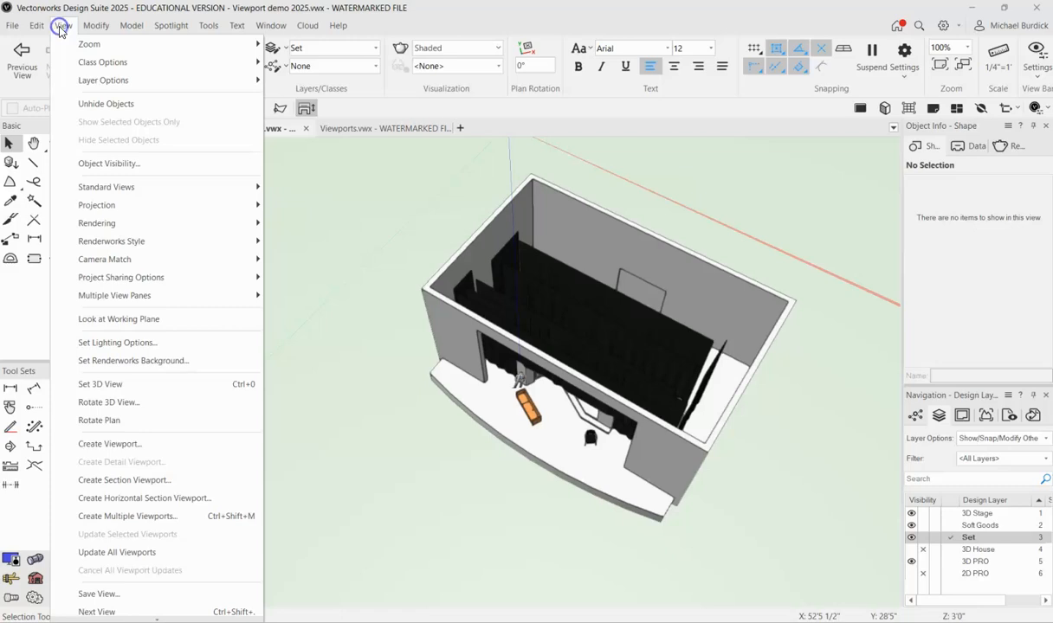
scroll(121, 571, down, 2)
scroll(127, 545, down, 1)
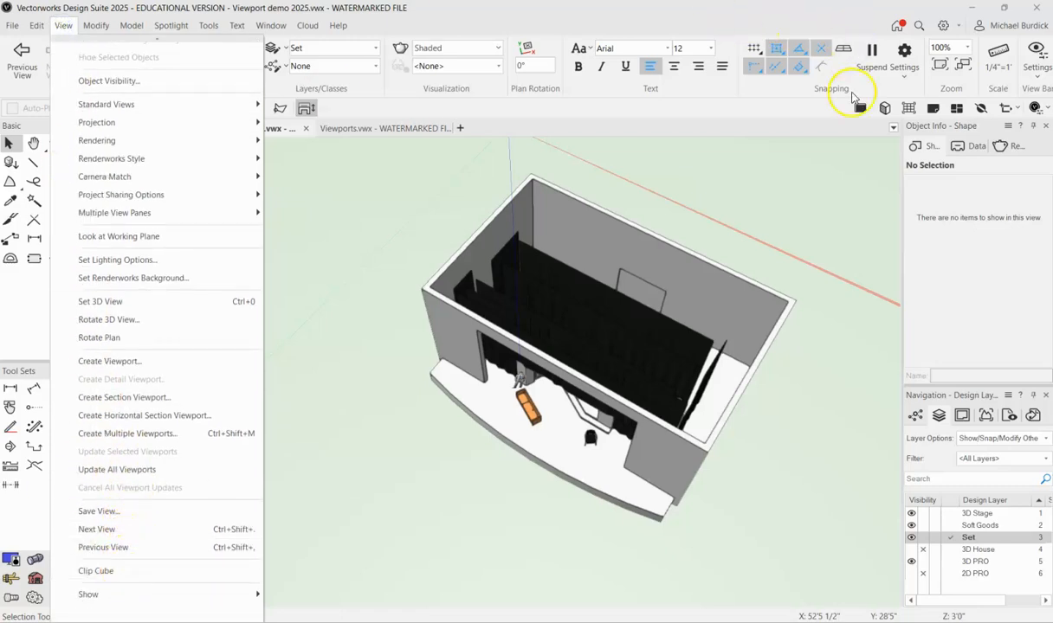
click(883, 108)
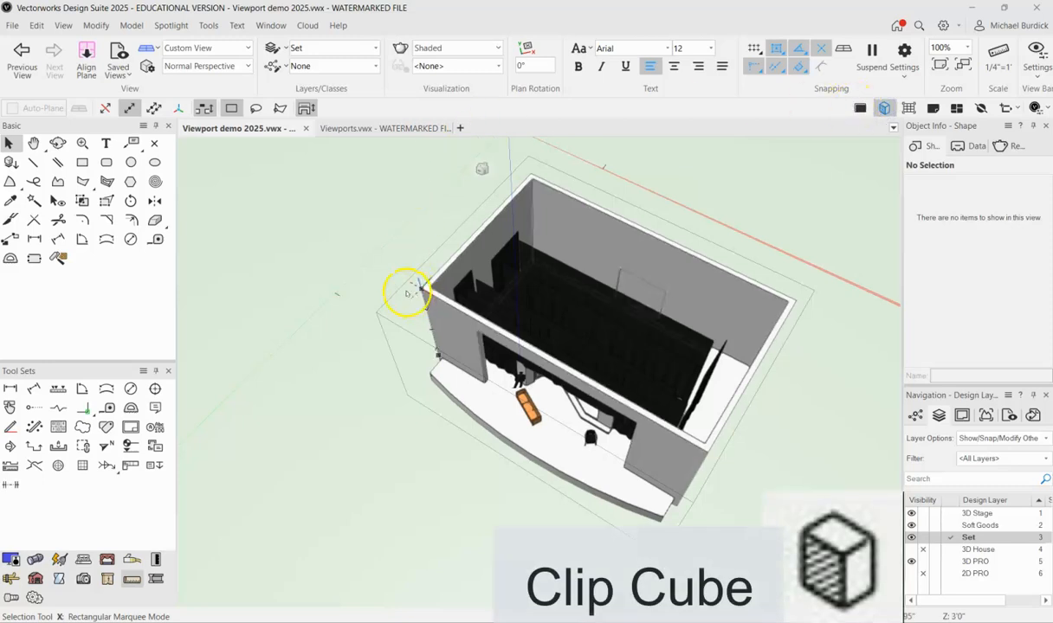
ctrl+middle_drag(319, 369, 308, 322)
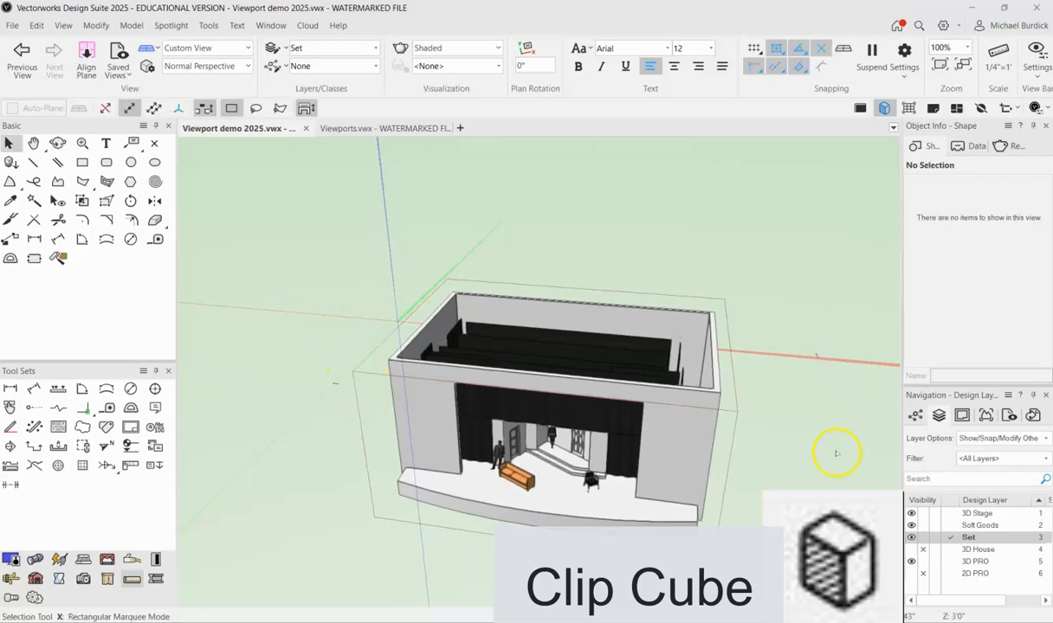
Pull the Clip Cube's face at the theatre's right side wall inward about 27'7" to cut through the set.
click(736, 409)
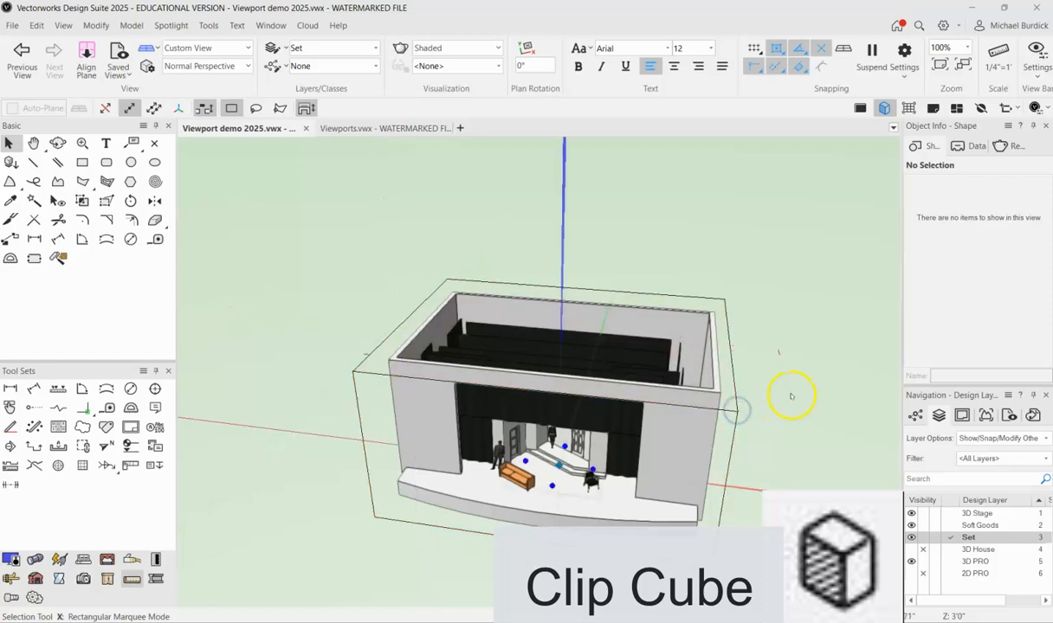
ctrl+middle_drag(802, 402, 658, 372)
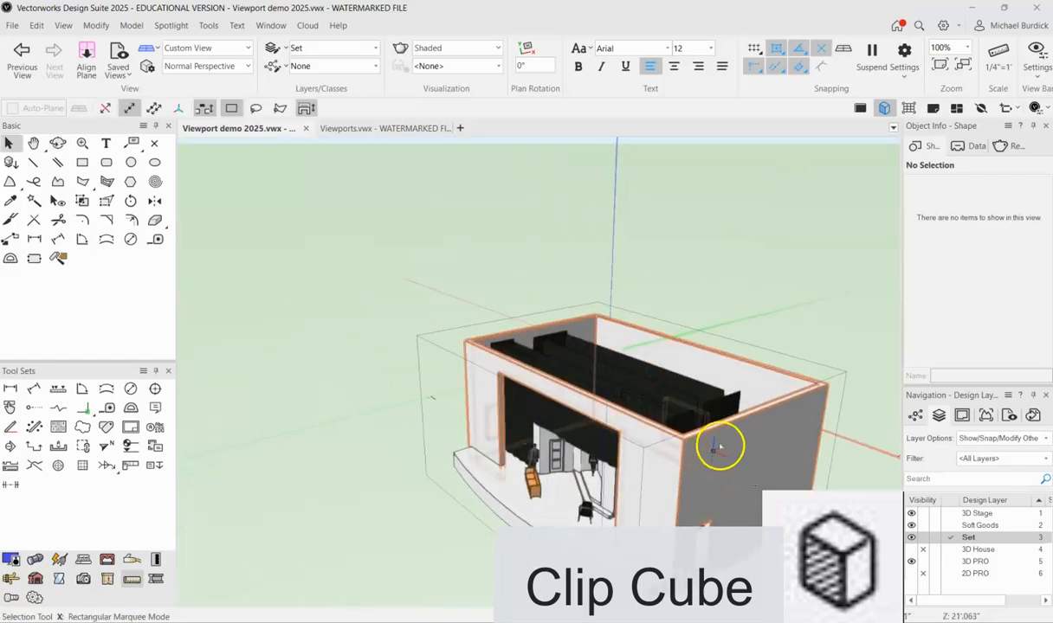
click(831, 379)
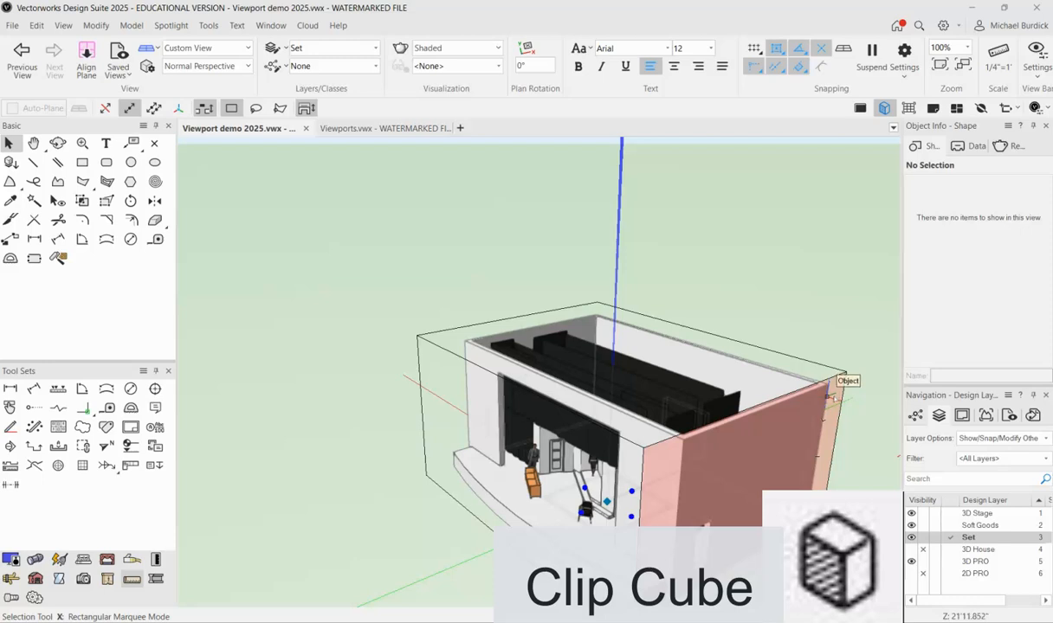
click(829, 391)
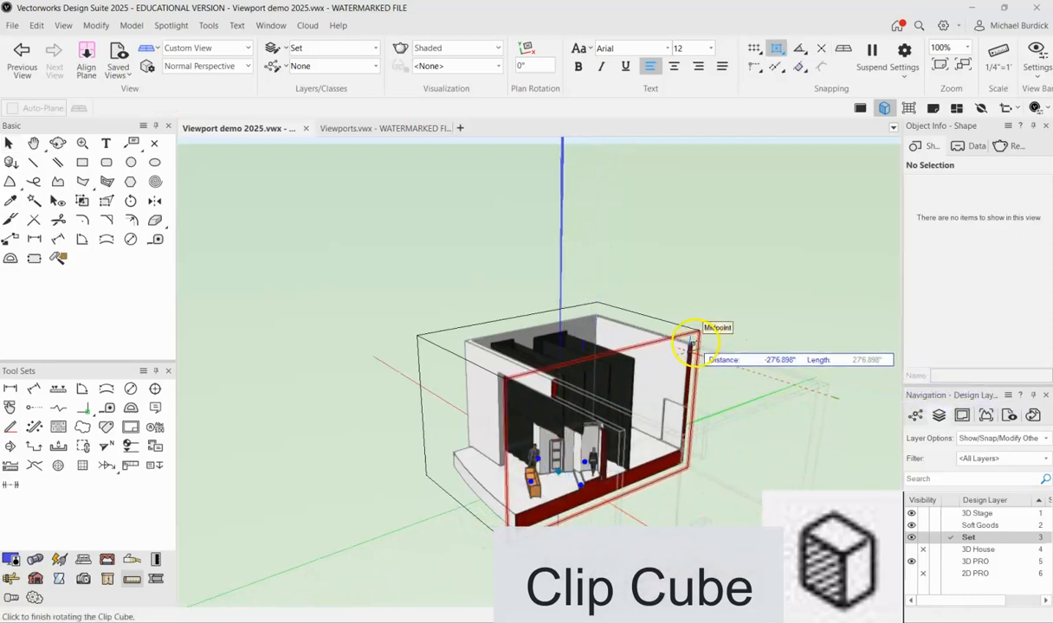
click(689, 343)
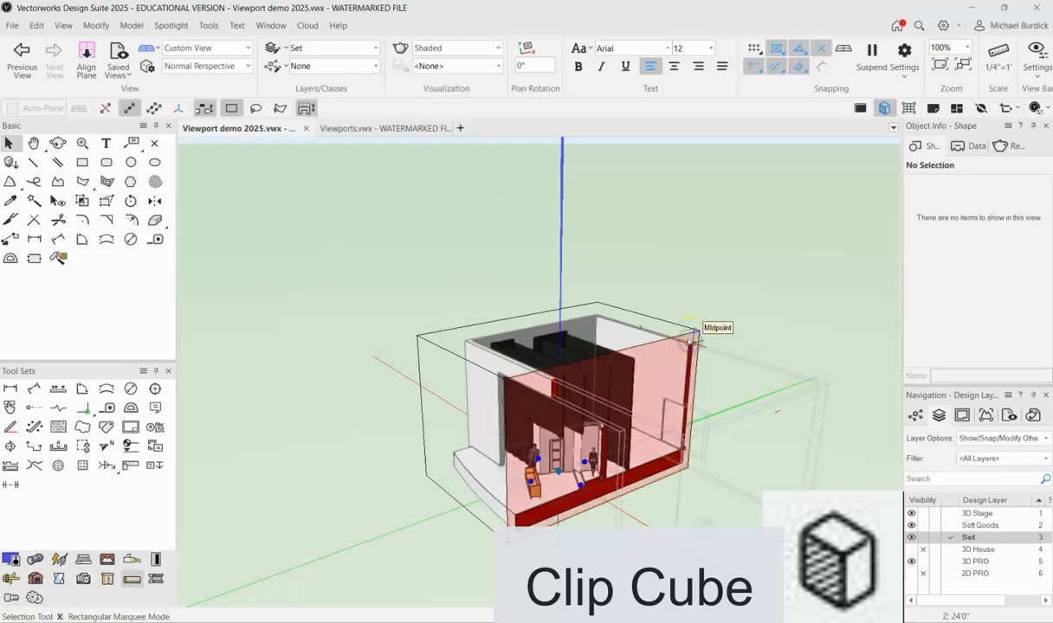
Display the clipped model in Orthogonal projection from the Right standard view.
ctrl+middle_drag(791, 376, 625, 280)
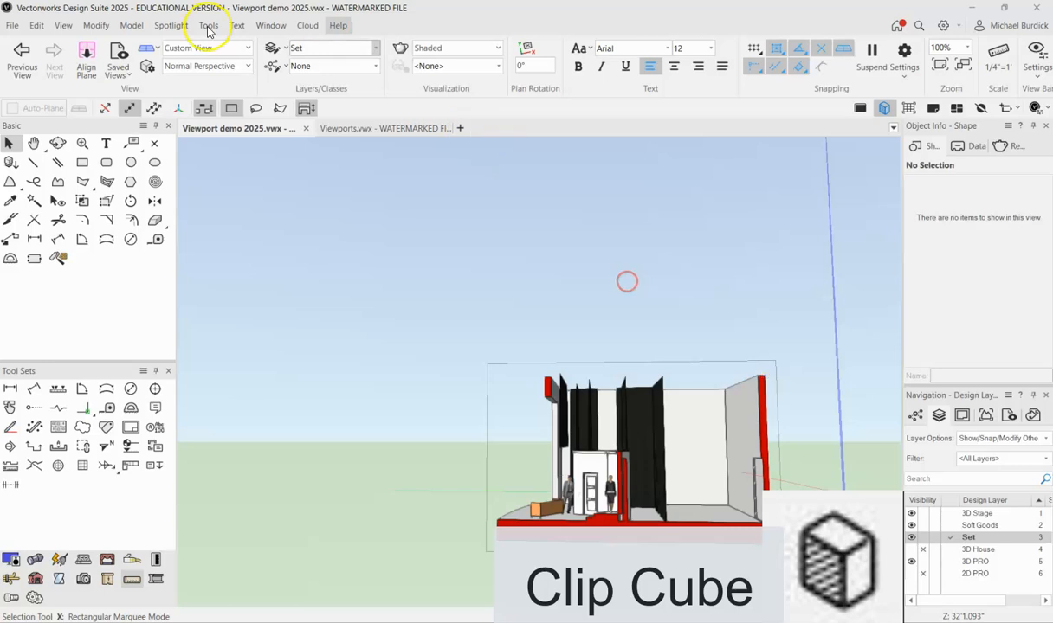
scroll(672, 531, up, 2)
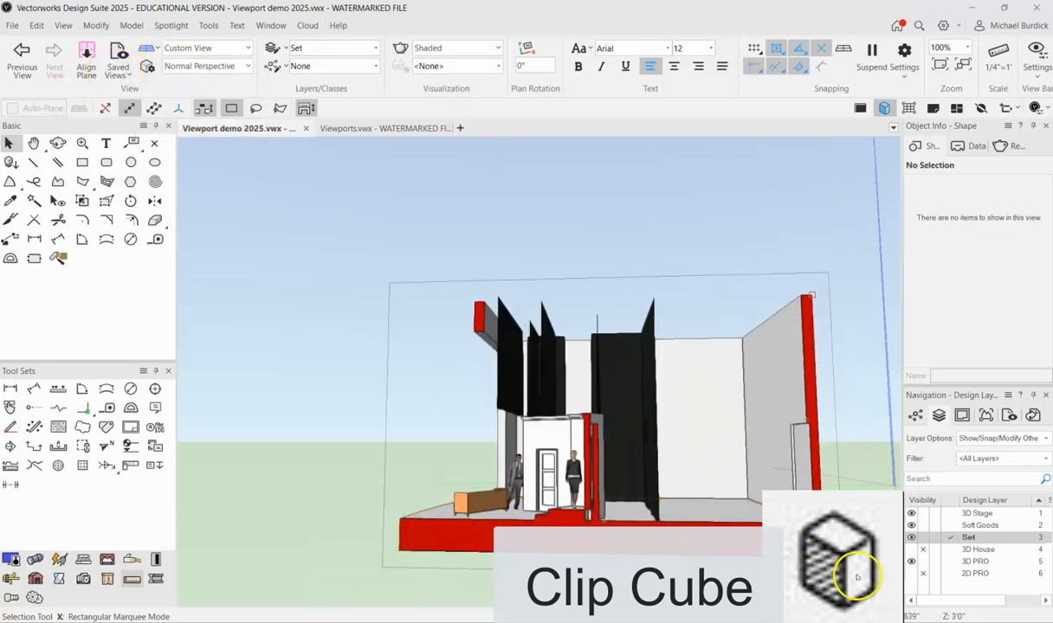
click(235, 66)
click(207, 85)
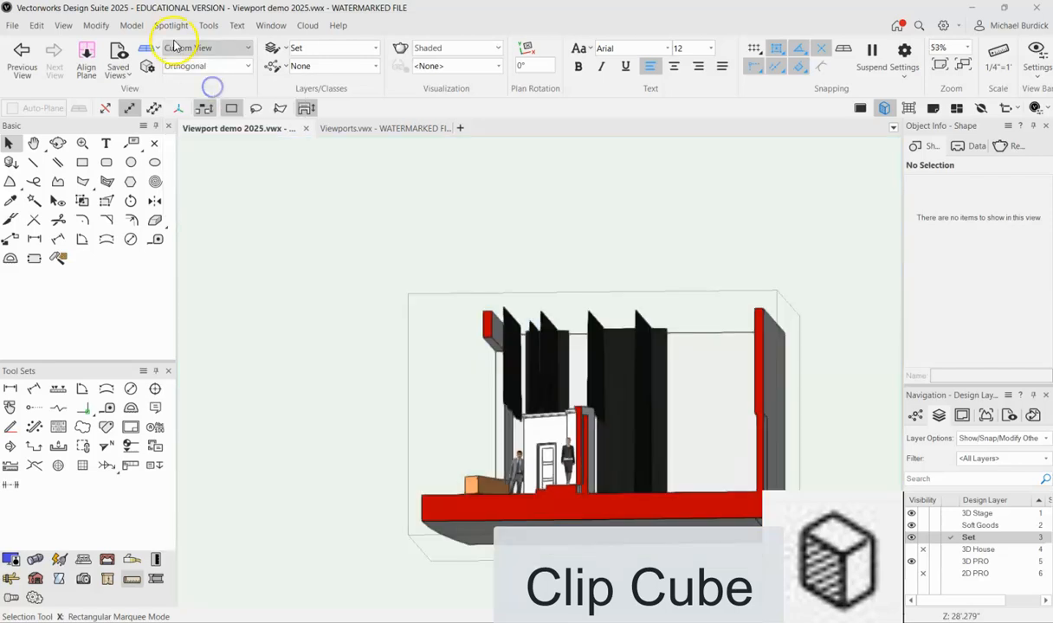
click(235, 50)
click(200, 143)
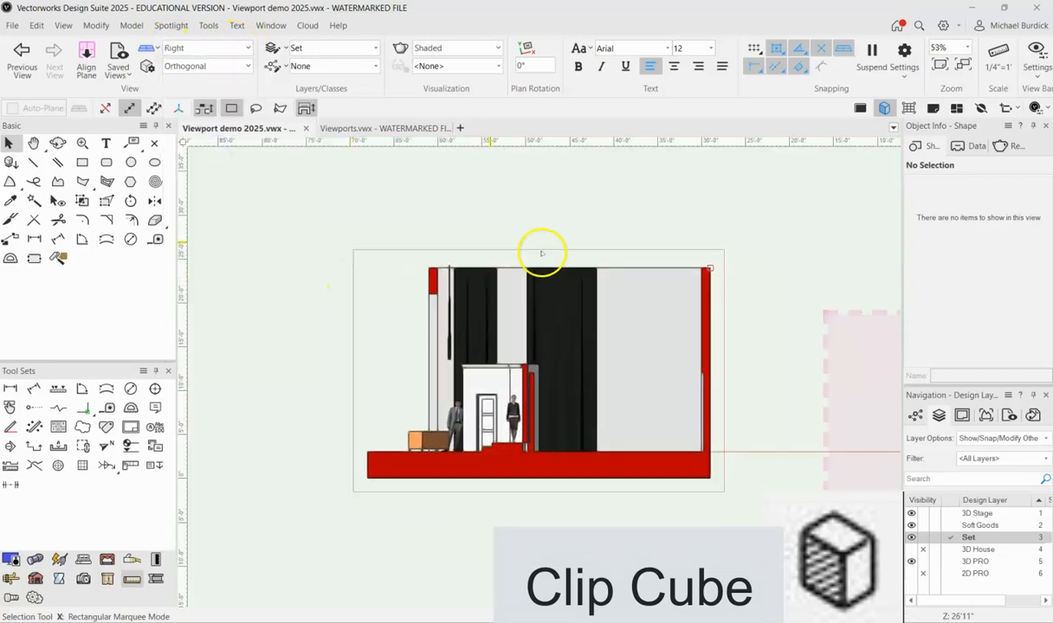
Examine the section cut through the clipped set, the platforms, the door wall and the stage floor.
scroll(717, 351, up, 2)
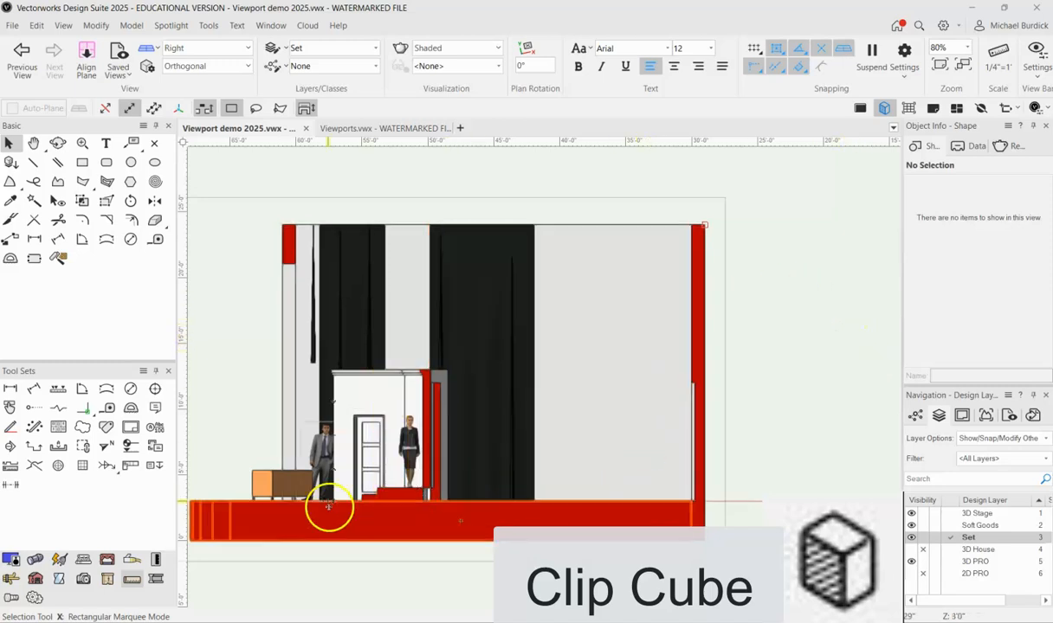
scroll(372, 482, up, 4)
scroll(469, 472, down, 4)
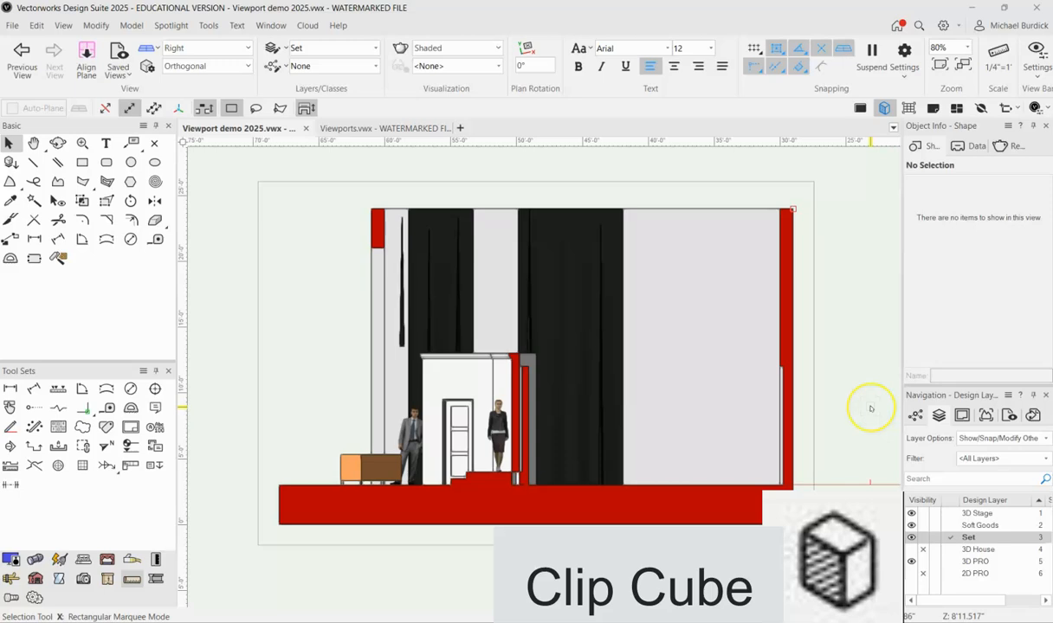
key(shift+c)
drag(237, 259, 262, 260)
scroll(519, 406, up, 5)
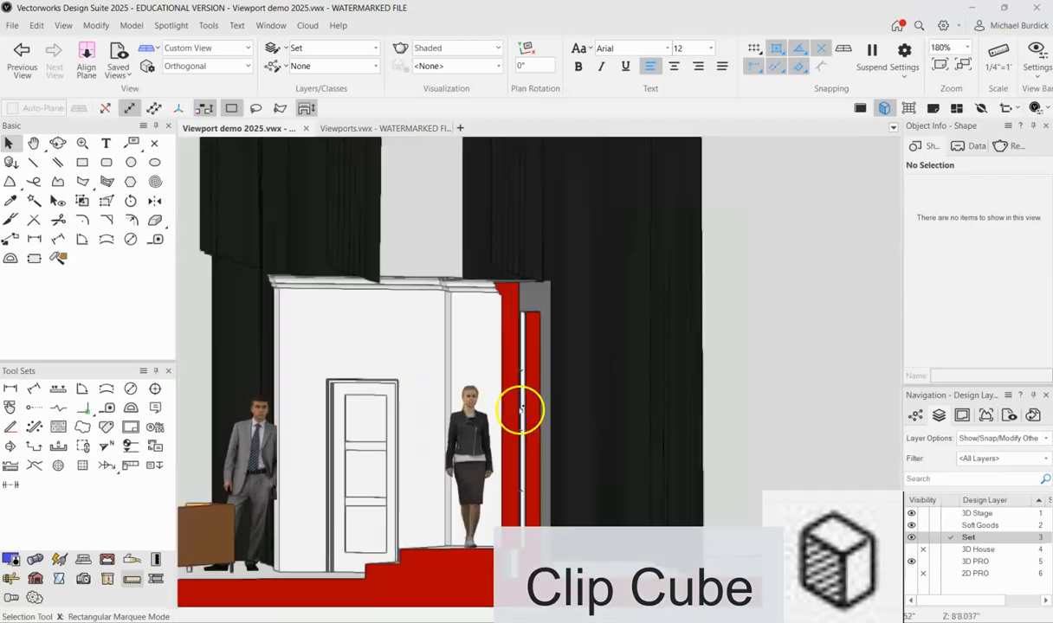
scroll(502, 381, down, 2)
scroll(635, 496, down, 2)
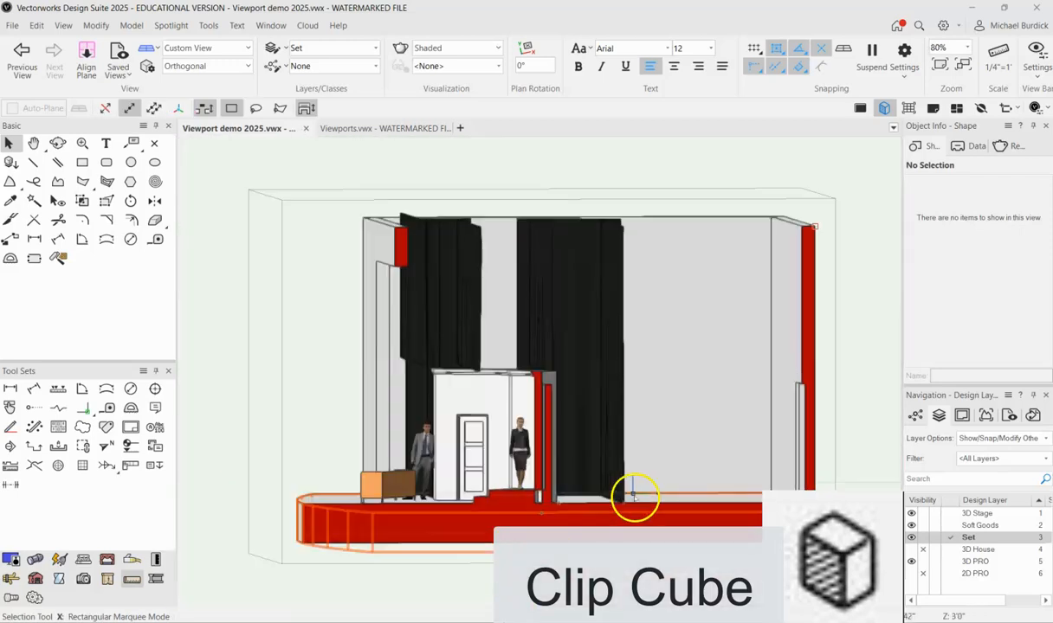
Pull the Clip Cube's cut face back out past the theatre's right side wall and its front face forward about 7'2".
key(shift+c)
drag(228, 326, 282, 306)
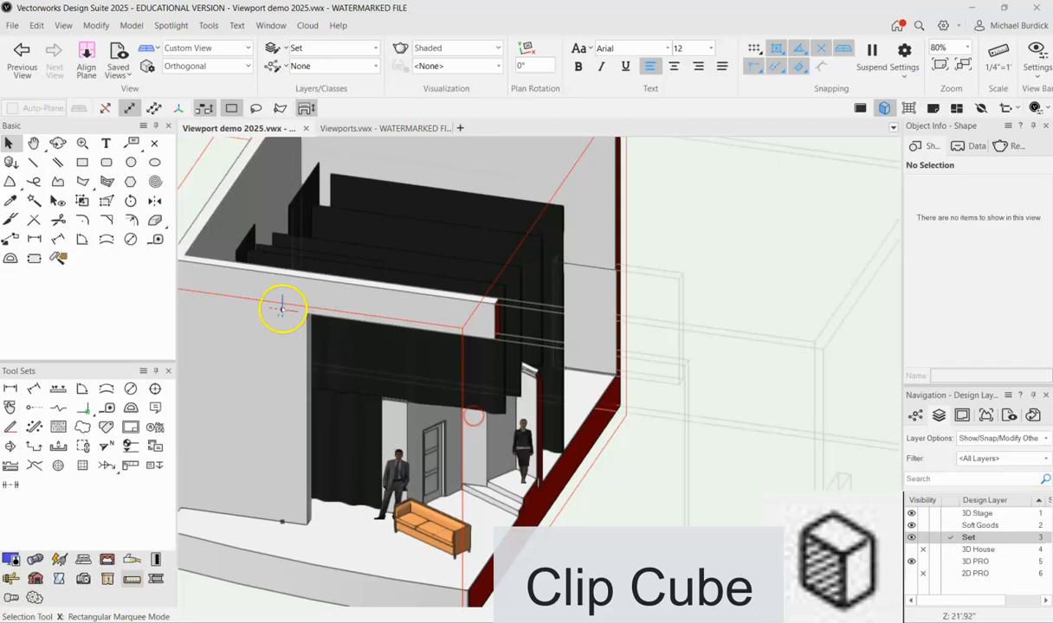
scroll(375, 263, down, 4)
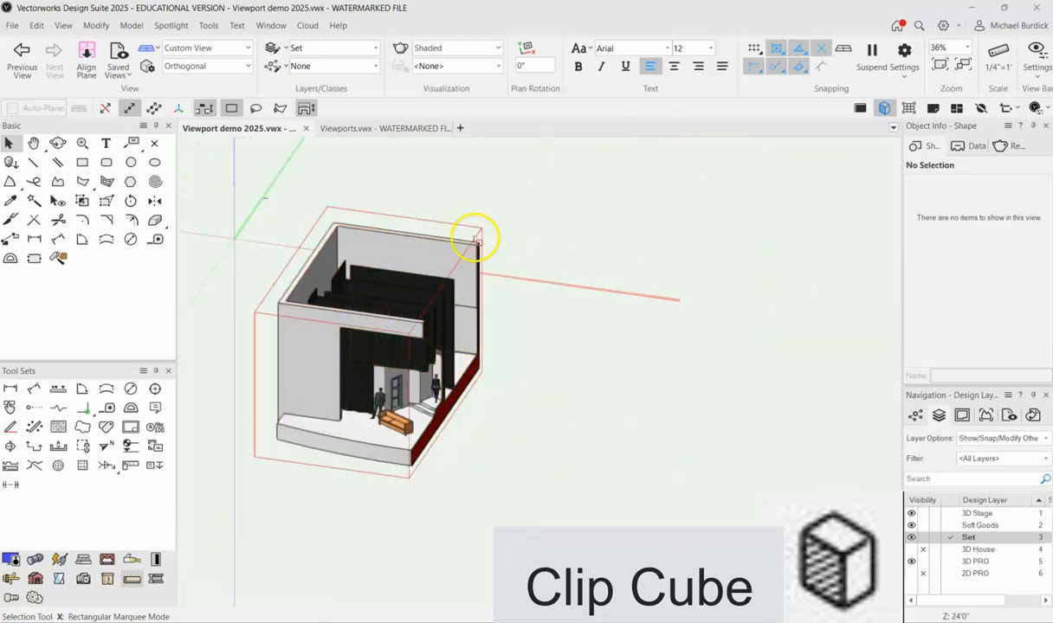
scroll(478, 238, up, 4)
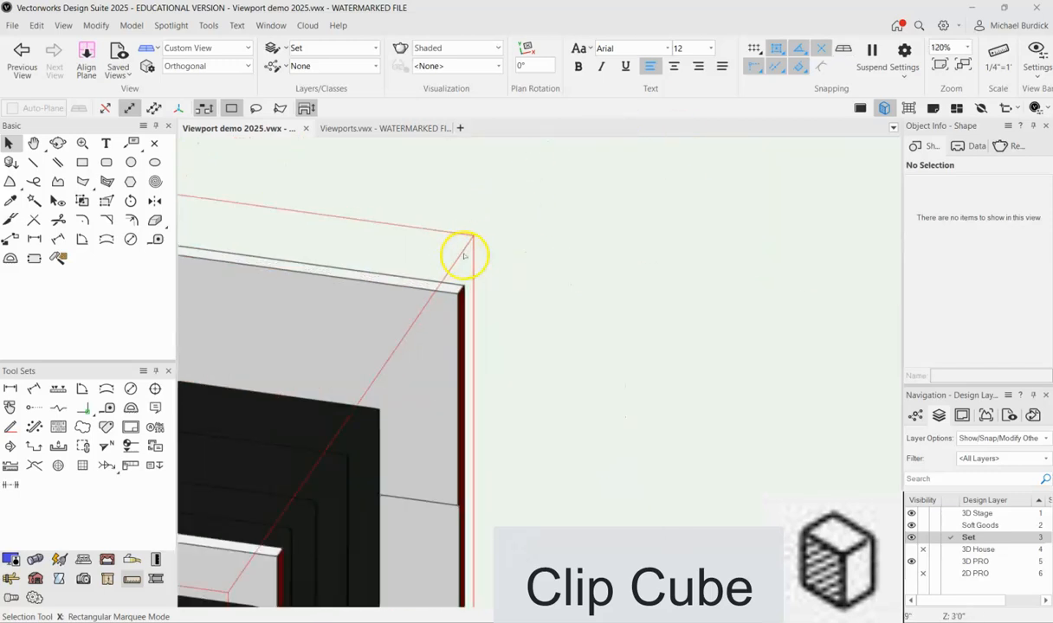
scroll(471, 247, down, 3)
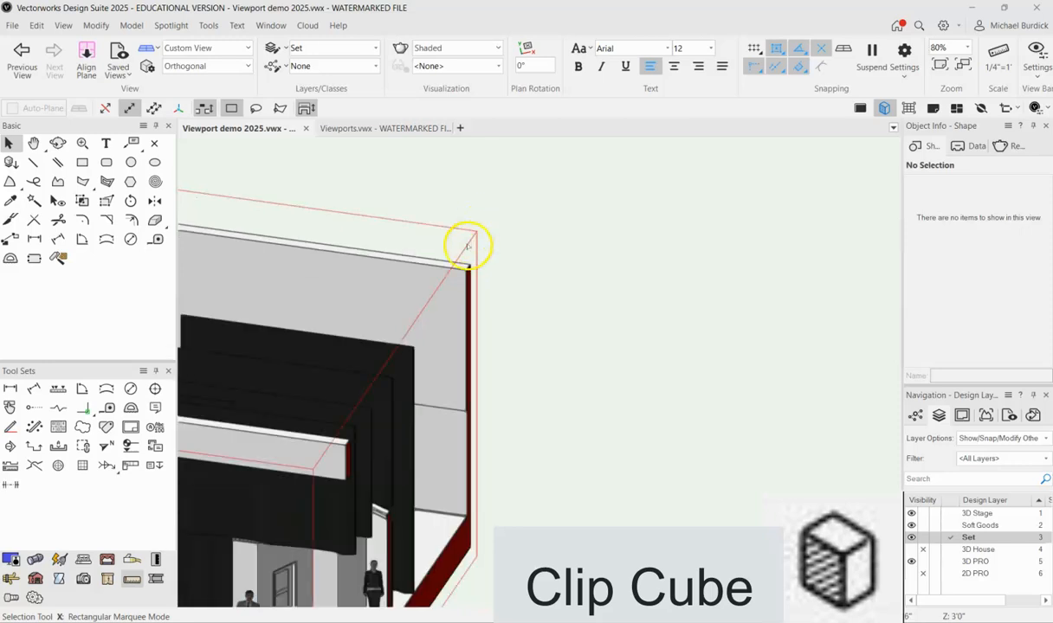
scroll(551, 248, down, 3)
scroll(558, 235, up, 2)
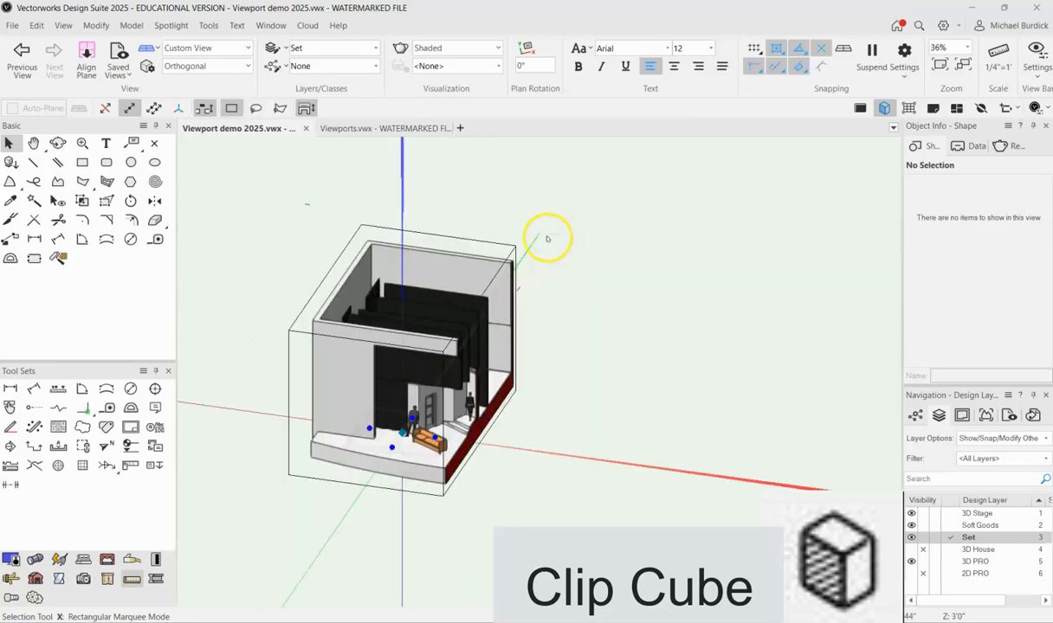
click(511, 257)
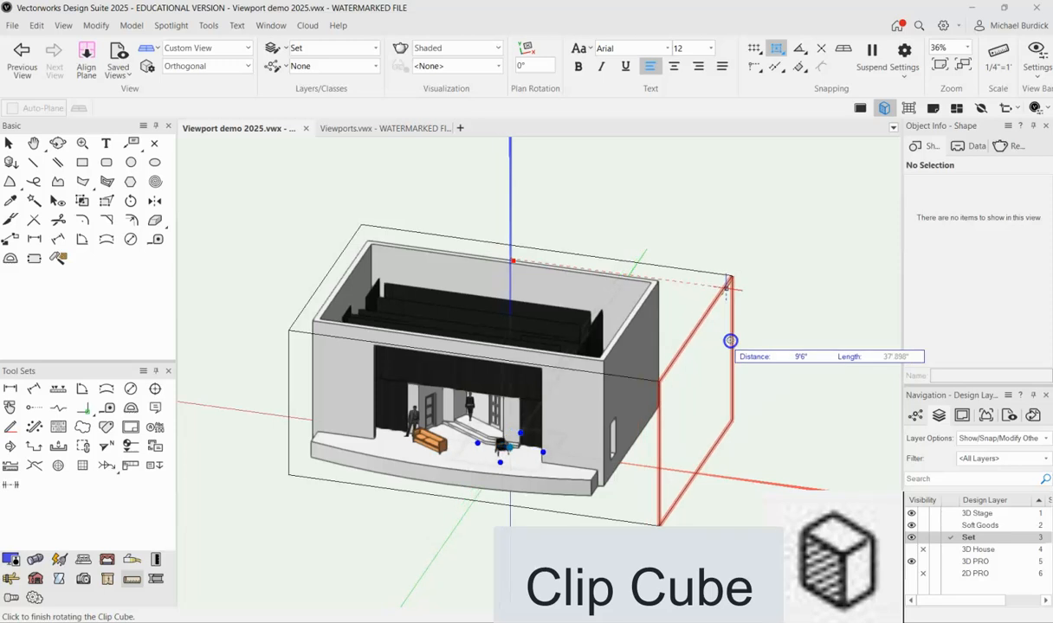
click(729, 409)
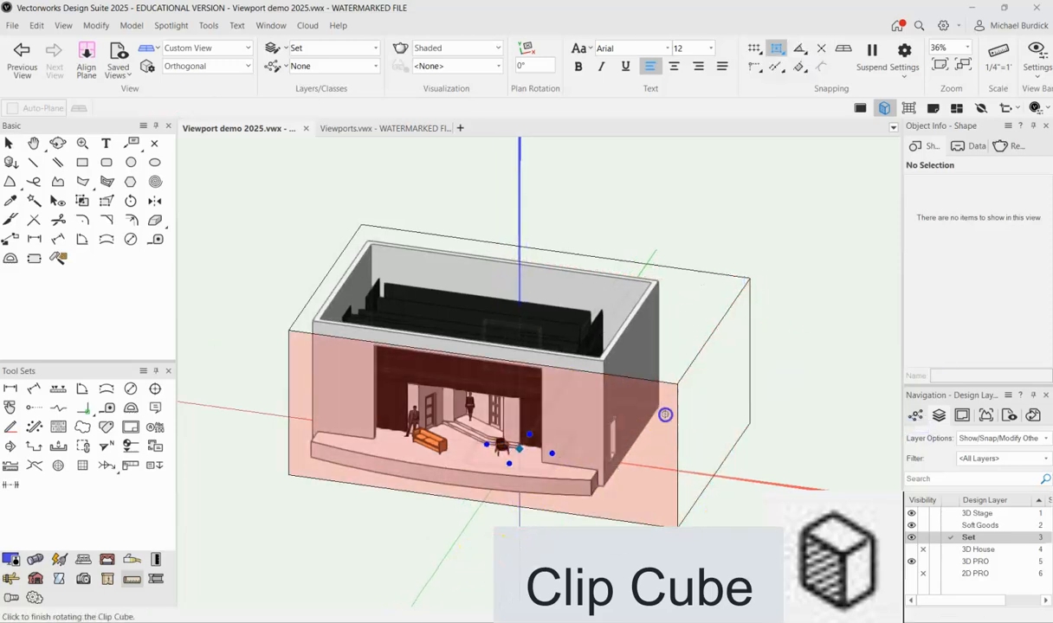
click(665, 414)
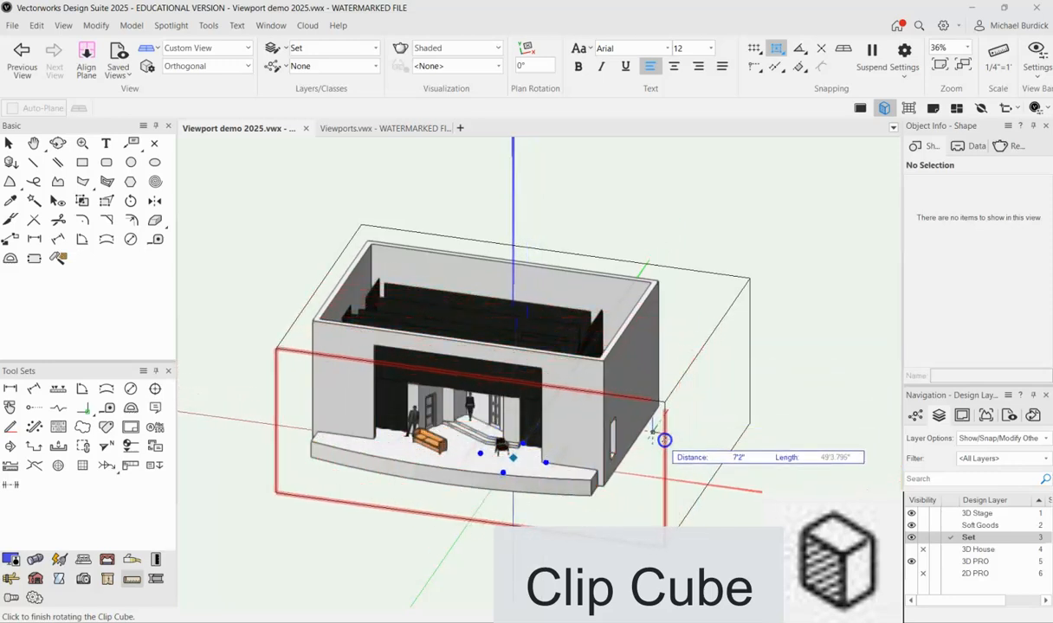
click(666, 441)
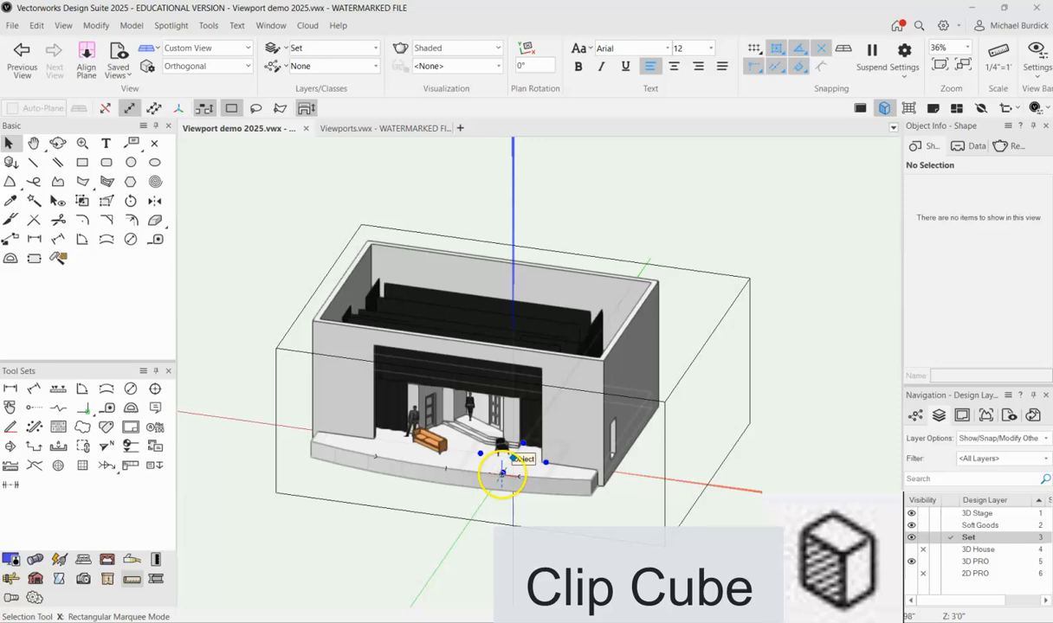
Try rotating the Clip Cube about 19.8° around its vertical axis and pushing its front face in about 5'2", and undo both edits.
click(501, 471)
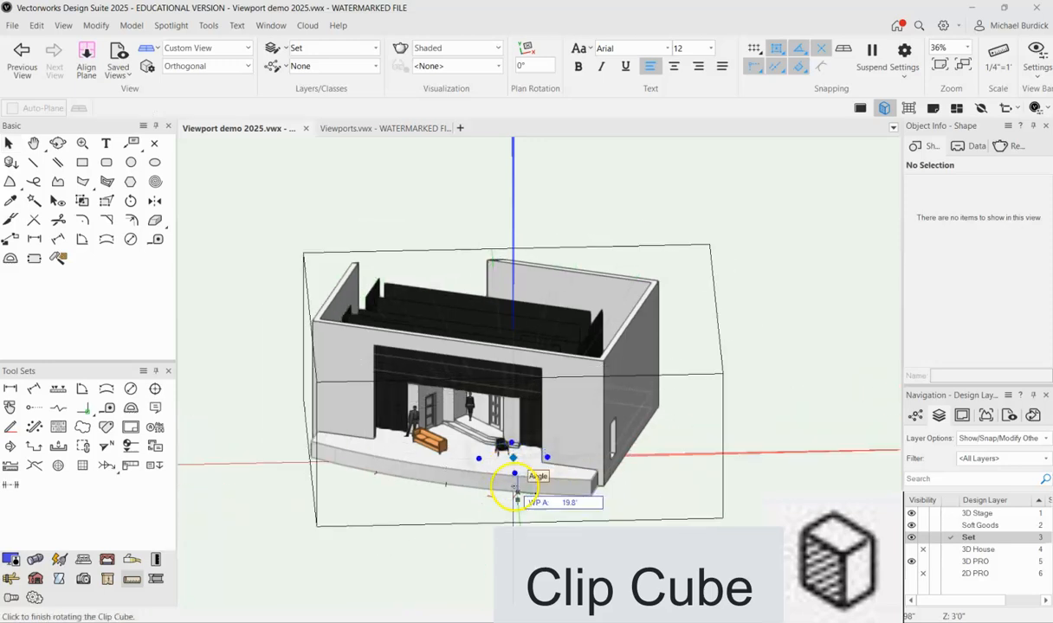
click(512, 486)
click(586, 438)
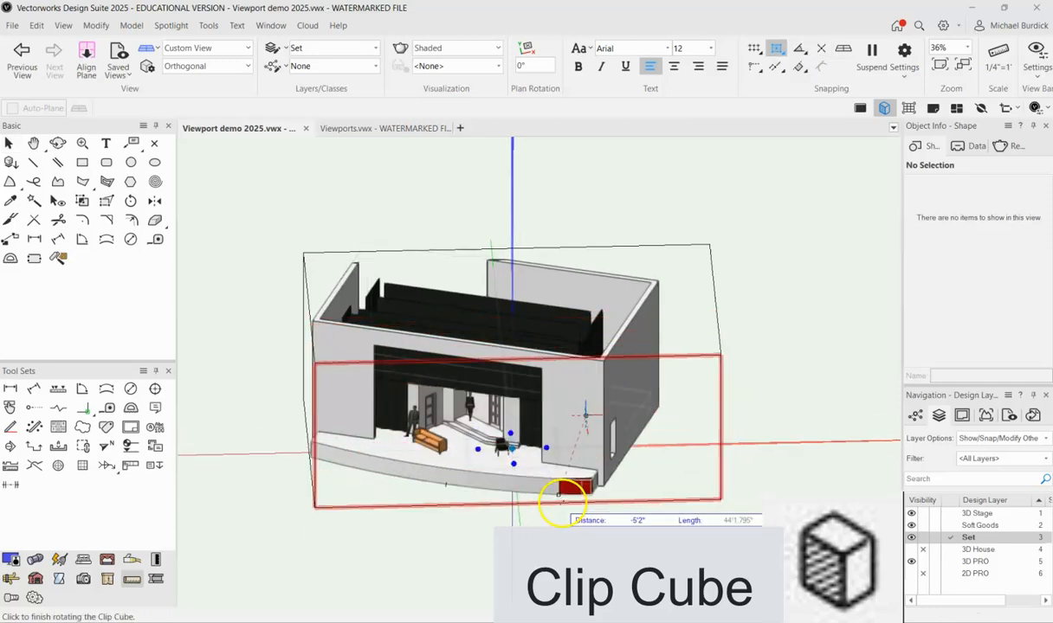
click(555, 496)
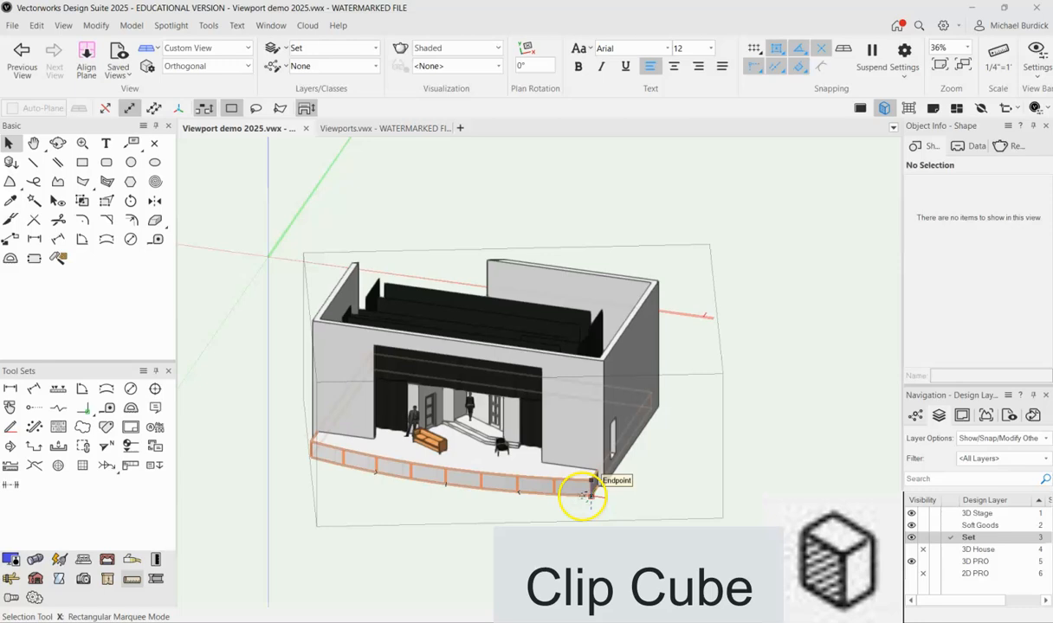
click(586, 495)
click(727, 354)
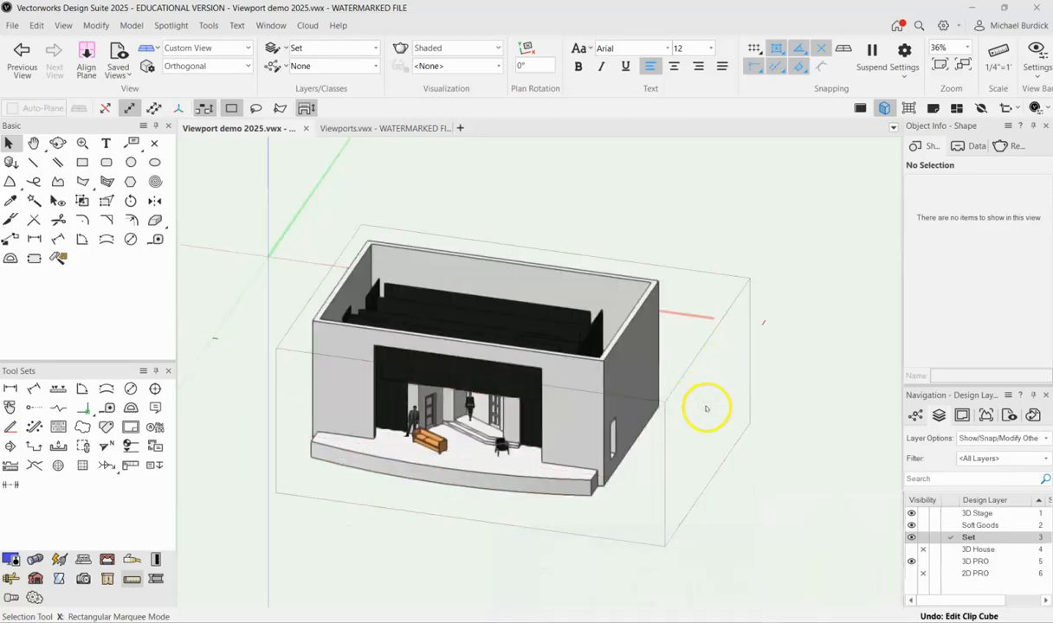
Pull the Clip Cube's face at the right side wall inward about 44'8" and turn the model toward the cut.
click(665, 396)
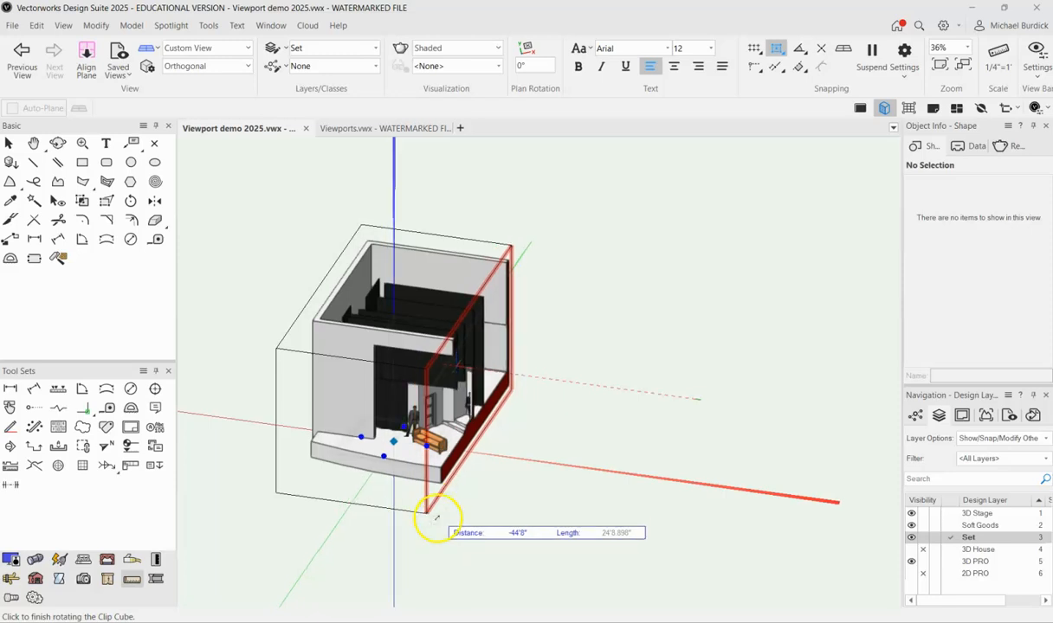
click(438, 467)
shift+middle_drag(653, 384, 749, 399)
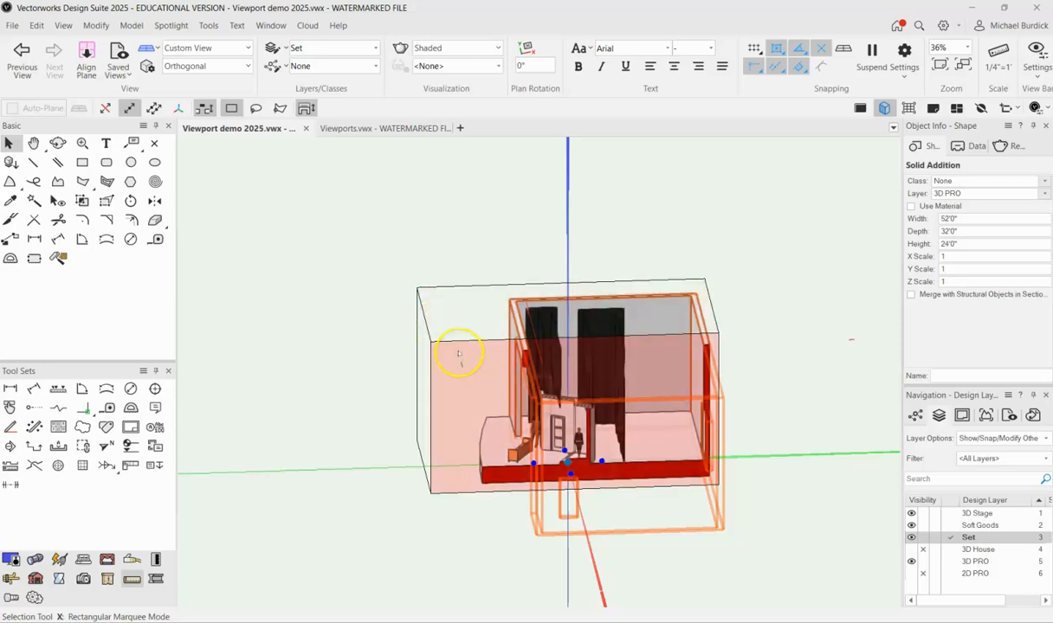
Open the Create Section Viewport settings from the Clip Cube's cut face and cancel them.
click(459, 353)
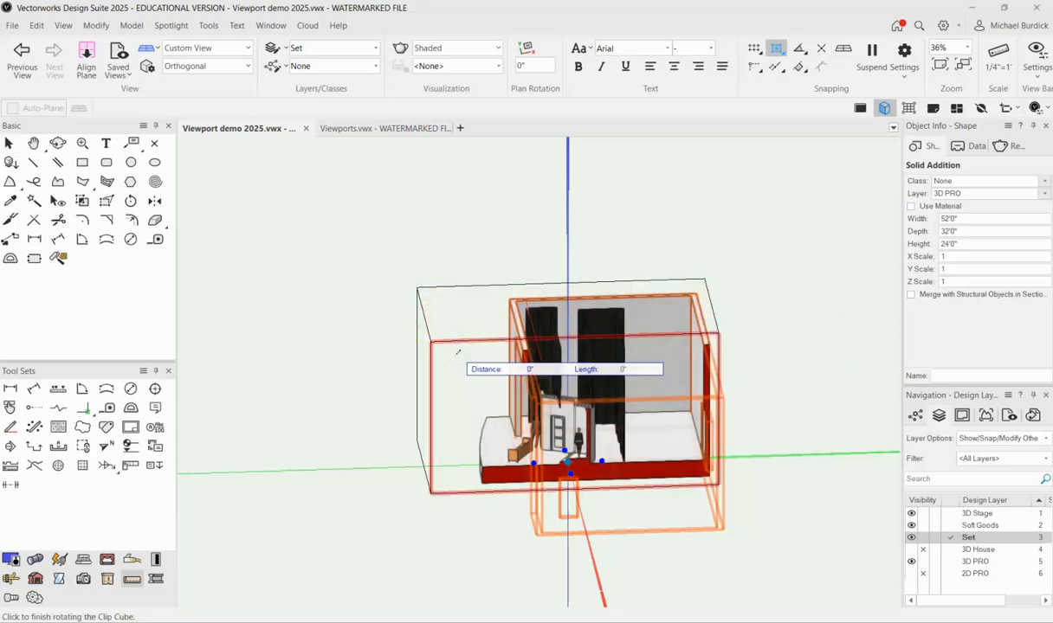
click(451, 339)
click(455, 345)
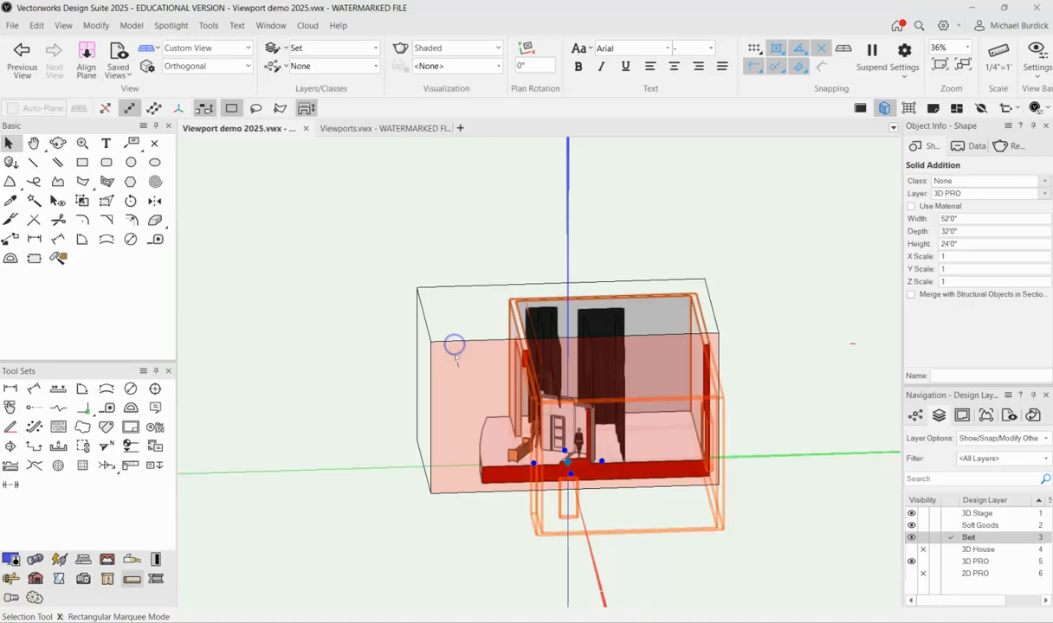
right_click(457, 360)
click(487, 346)
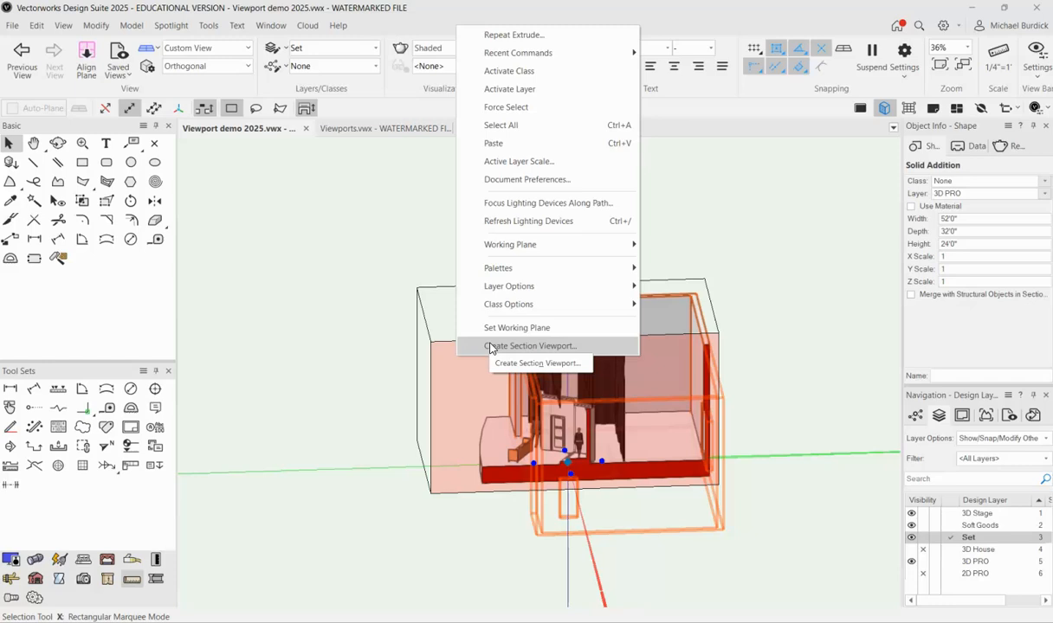
click(490, 346)
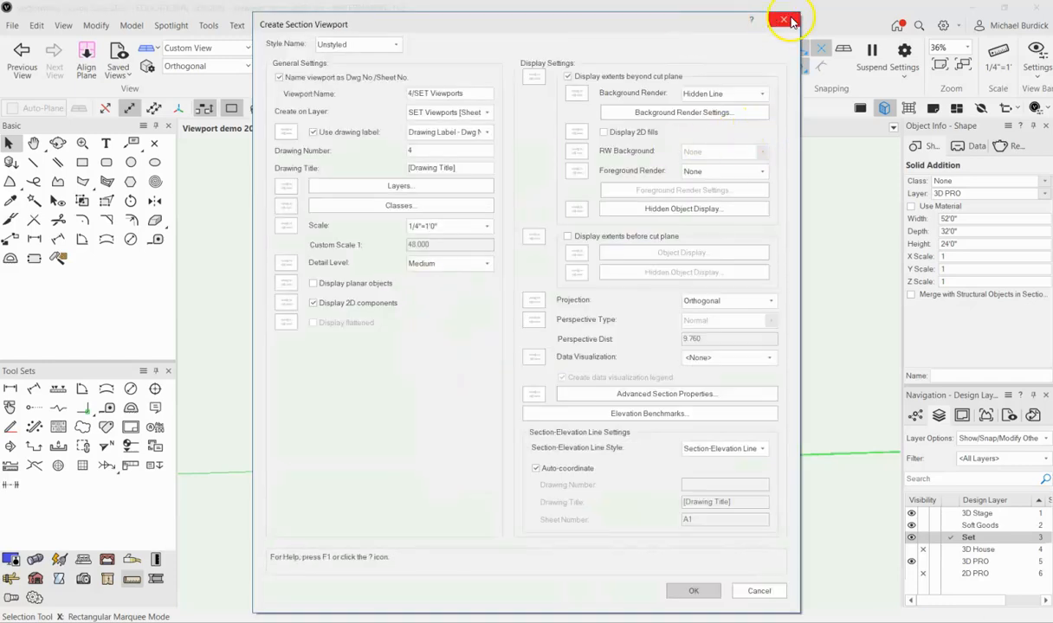
click(785, 23)
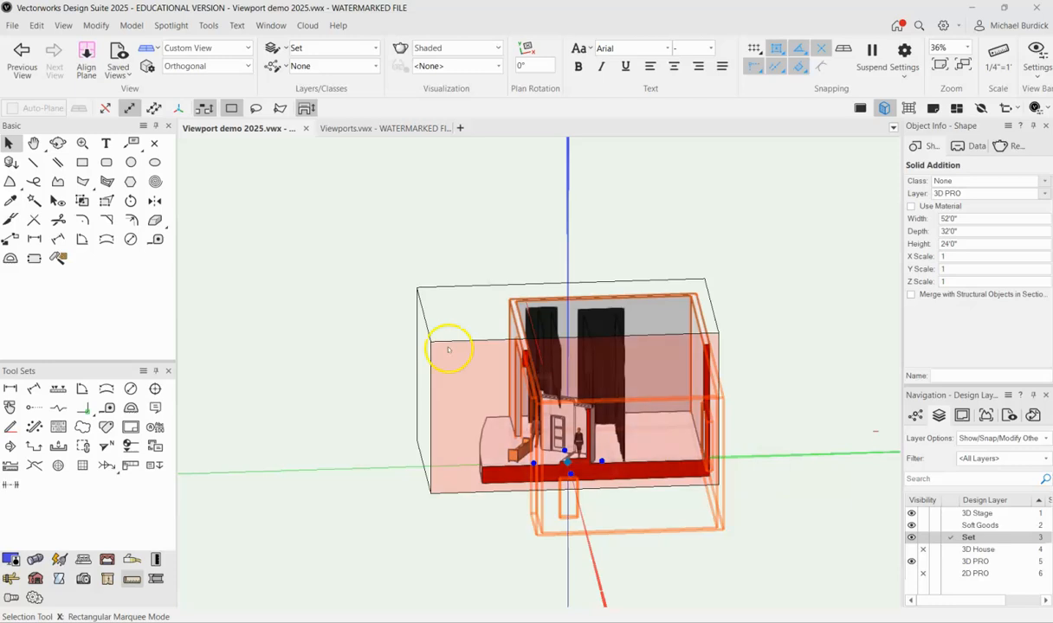
Turn off the Clip Cube and view the whole theatre model from above the front of the stage.
ctrl+middle_drag(621, 261, 772, 284)
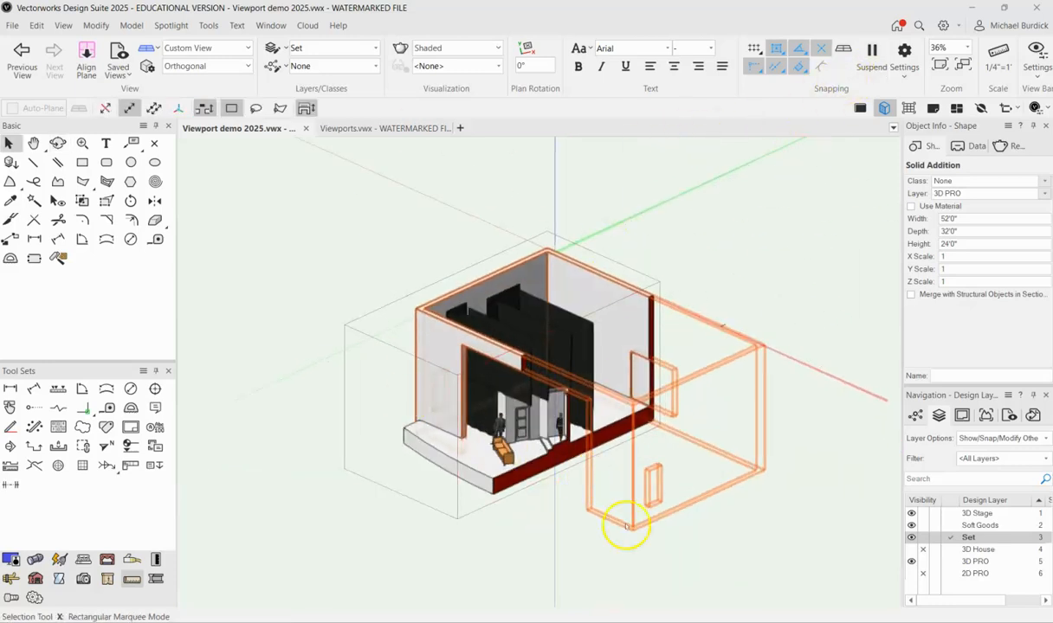
ctrl+middle_drag(768, 515, 617, 409)
scroll(585, 433, up, 4)
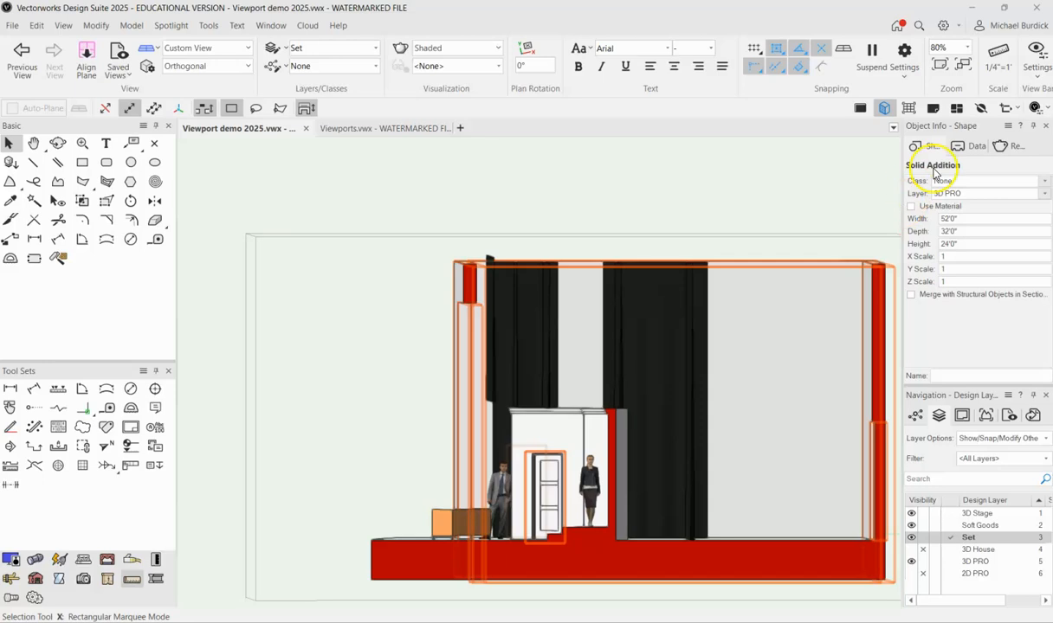
click(886, 111)
scroll(384, 255, down, 4)
ctrl+middle_drag(461, 281, 700, 389)
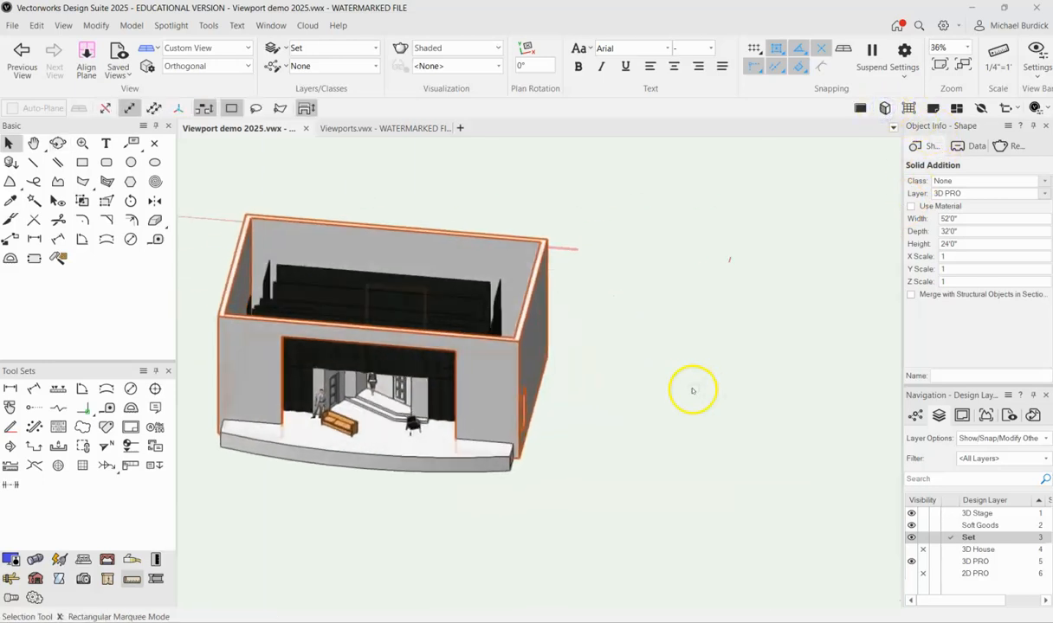
Make the 3D House design layer and the PRO Back wall class visible.
click(911, 549)
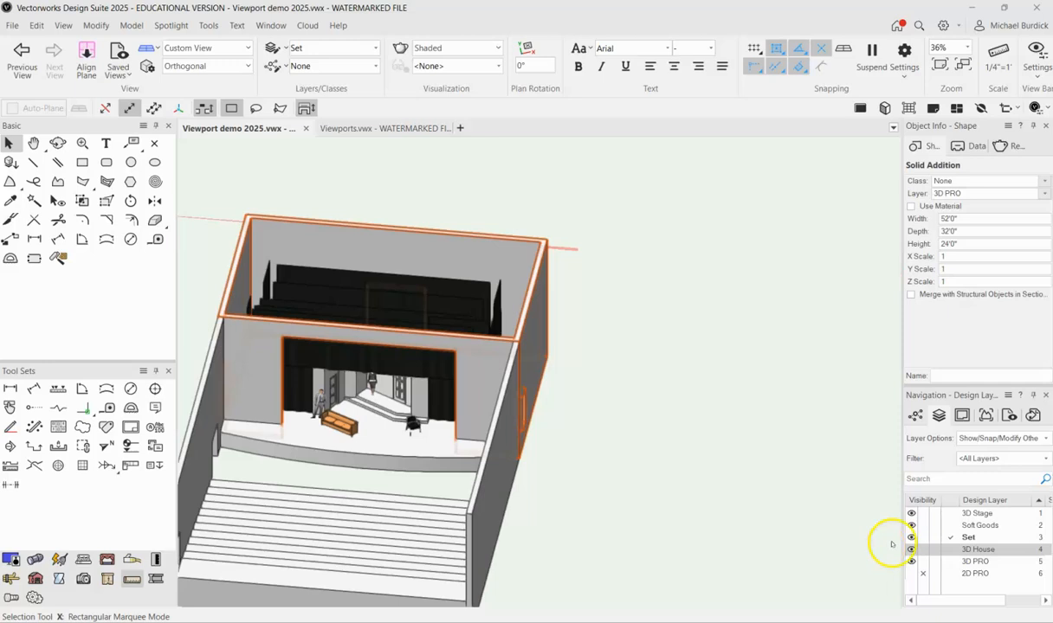
click(916, 415)
scroll(952, 550, down, 5)
scroll(953, 550, up, 1)
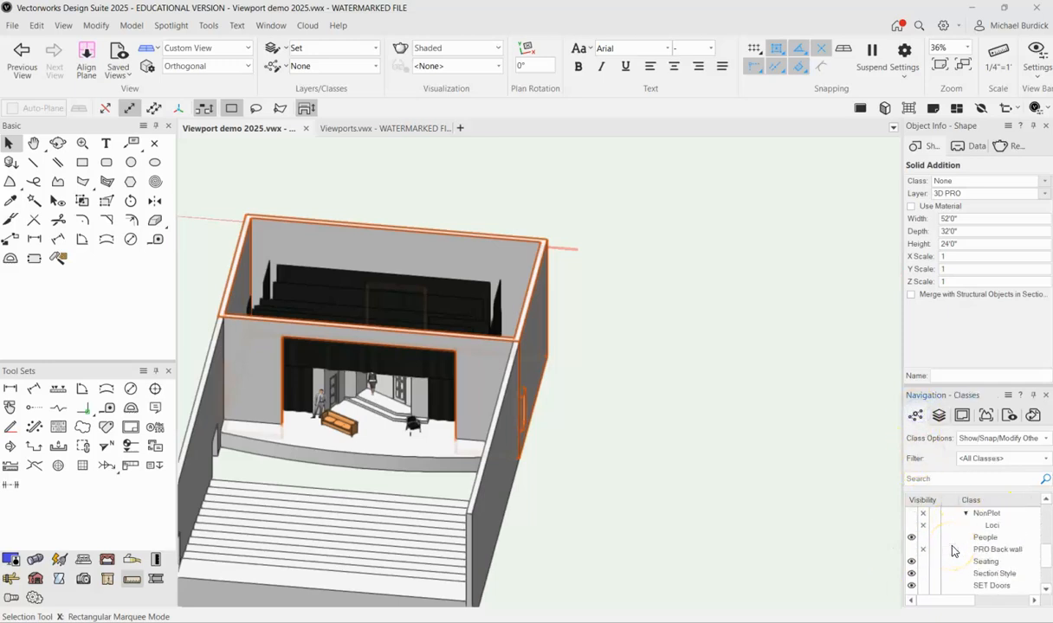
click(911, 550)
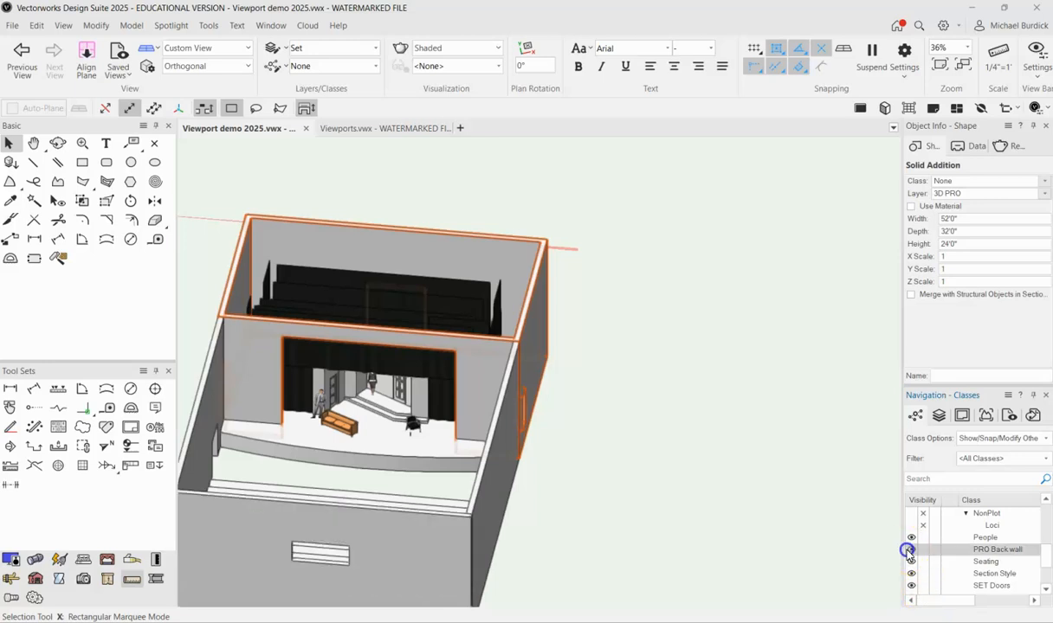
Display the theatre in Top/Plan view and deselect the theatre walls.
key(shift+c)
mouse_move(648, 461)
mouse_down()
mouse_move(736, 399)
mouse_move(580, 423)
mouse_move(658, 463)
mouse_up()
key(x)
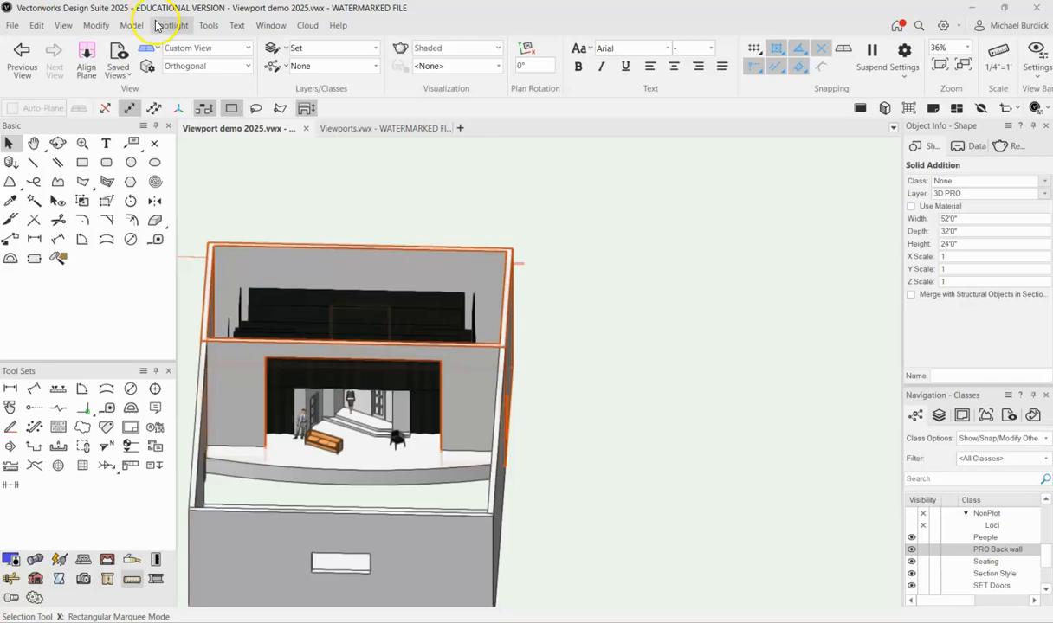
click(192, 48)
click(208, 90)
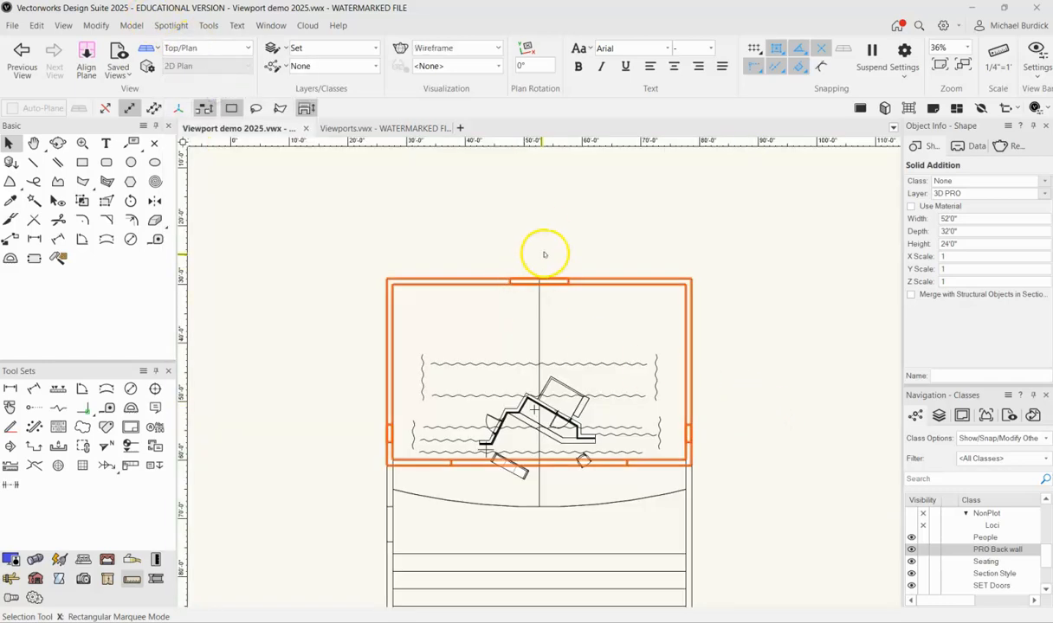
scroll(545, 254, down, 2)
click(755, 349)
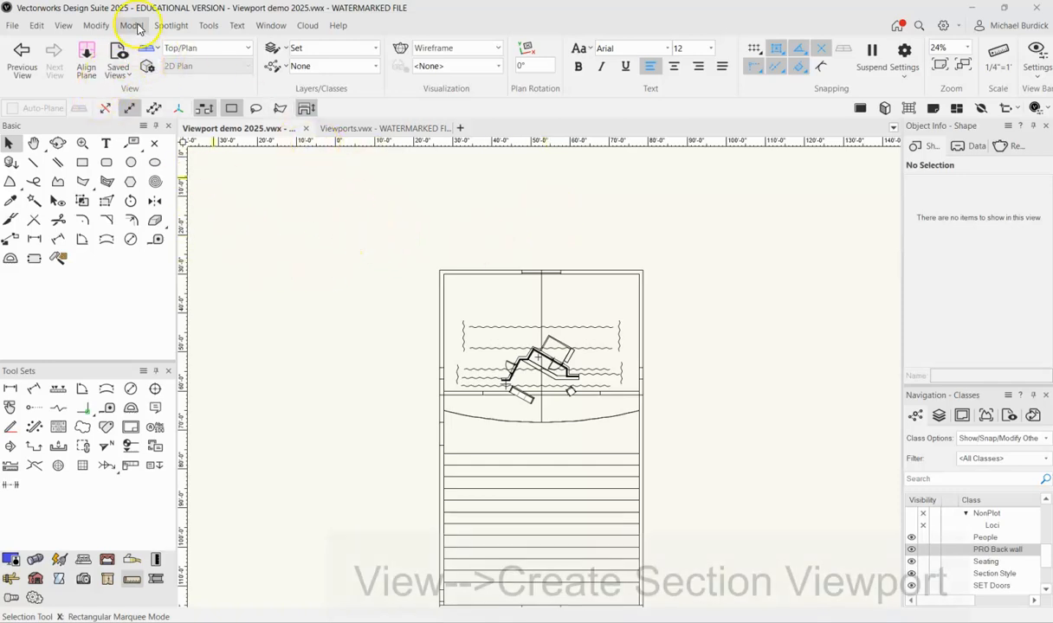
Start a section viewport and draw its section line vertically along the theatre's centreline, from behind the upstage wall to beyond the rear house wall.
click(64, 25)
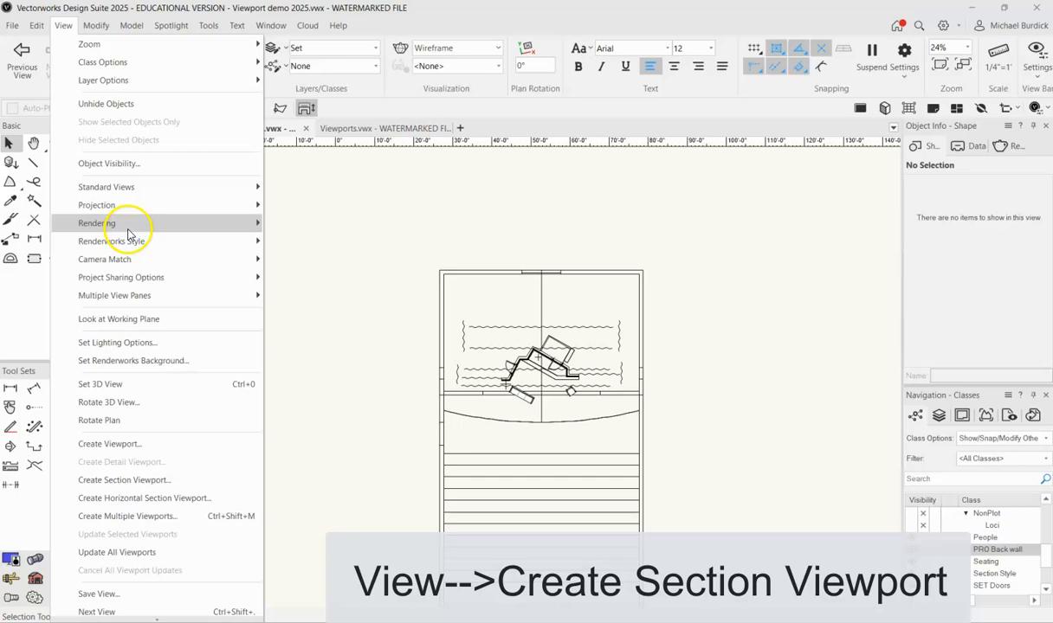
click(173, 481)
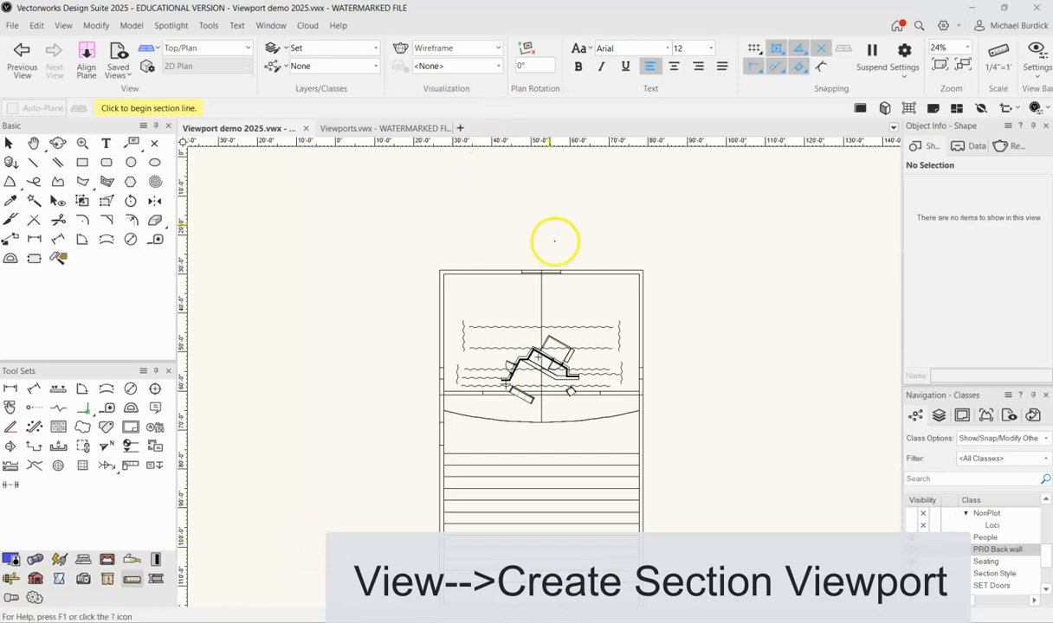
scroll(542, 275, up, 5)
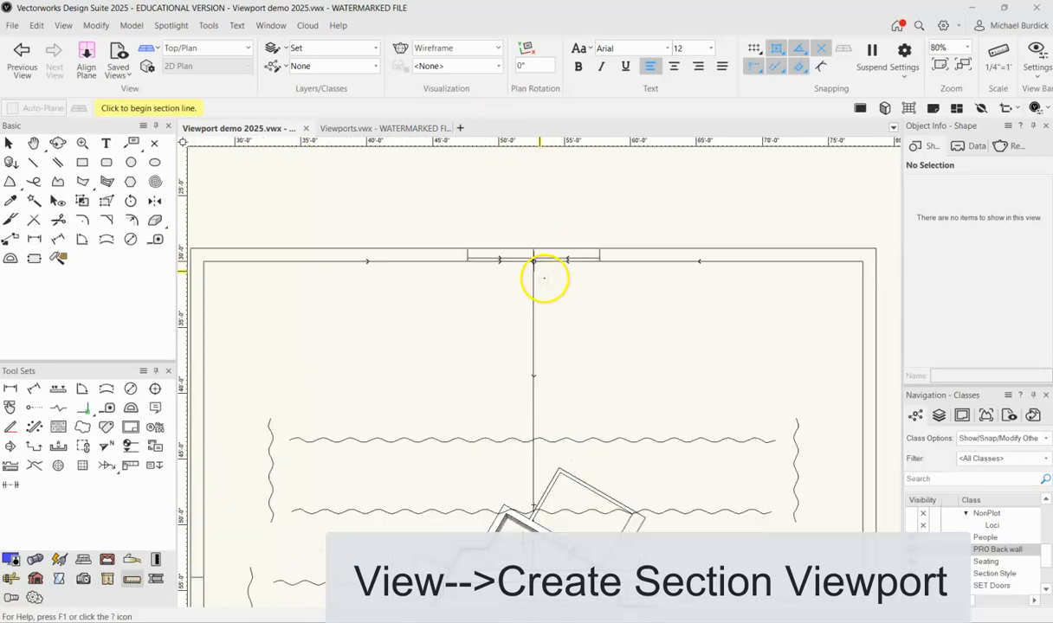
click(533, 230)
scroll(533, 227, down, 5)
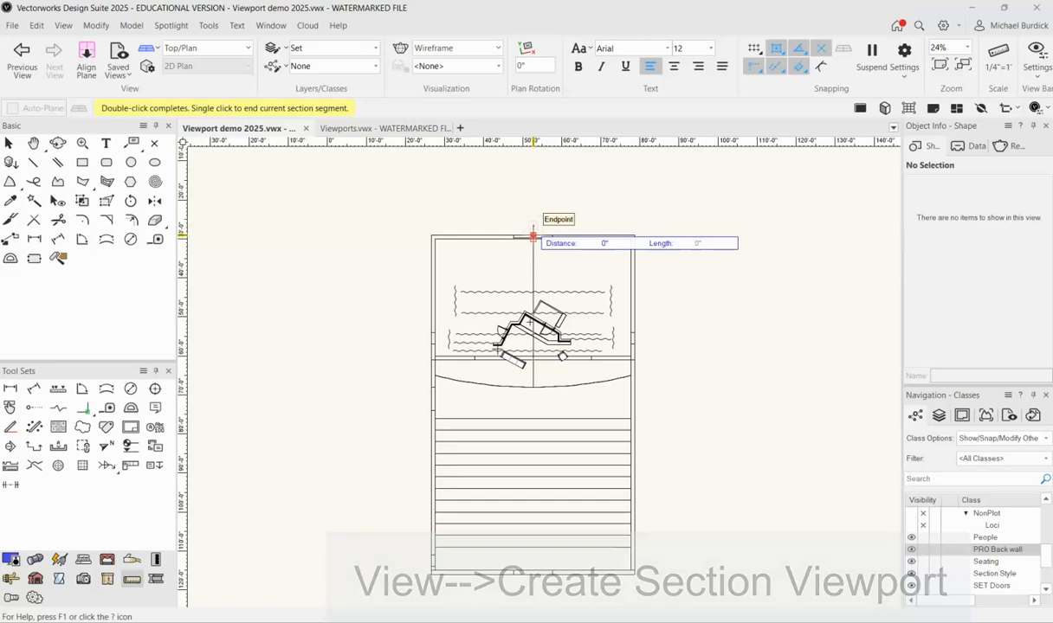
scroll(547, 437, down, 2)
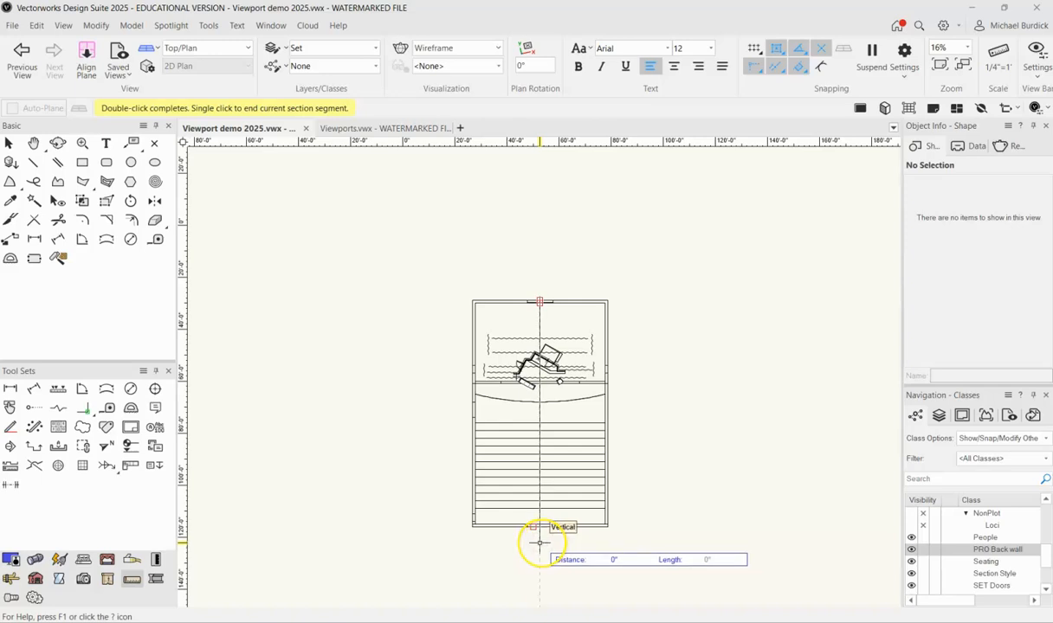
scroll(539, 543, up, 2)
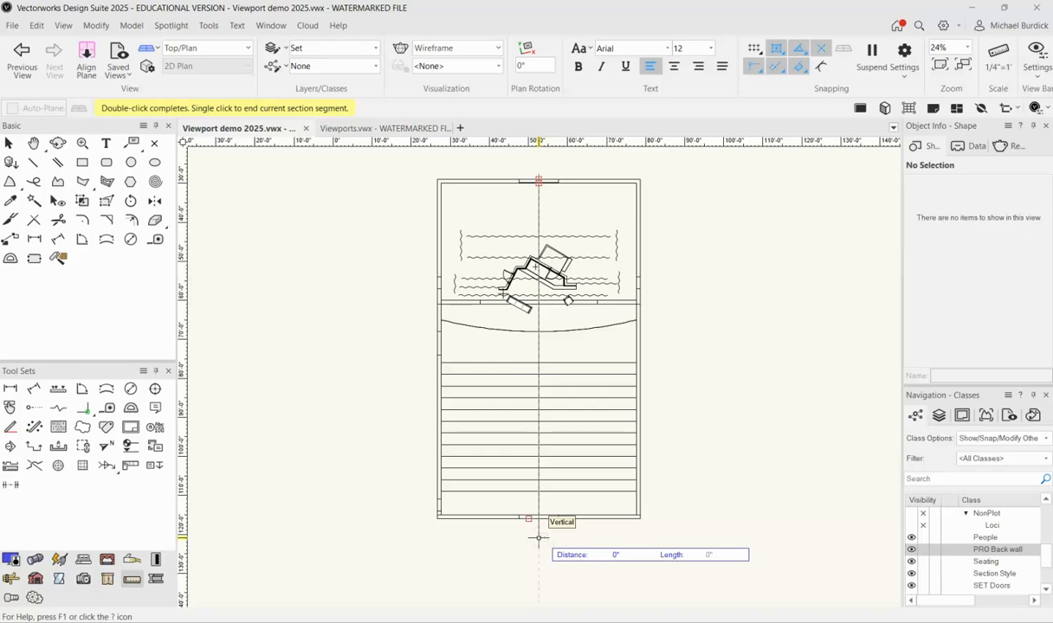
click(539, 538)
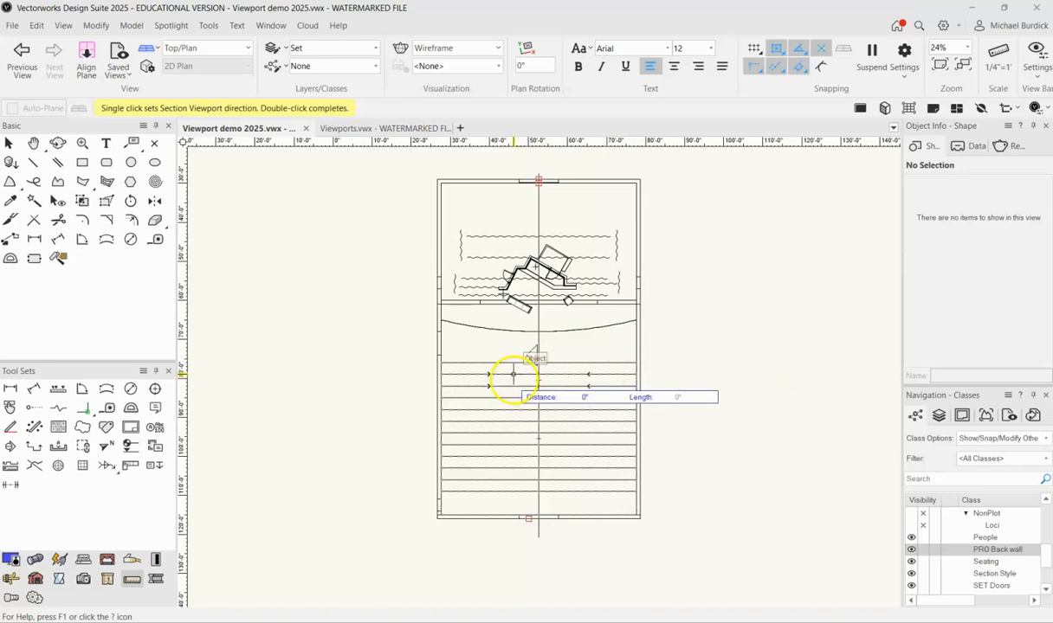
Direct the section toward the left side of the theatre plan and end its depth well outside that side wall.
click(502, 388)
click(405, 377)
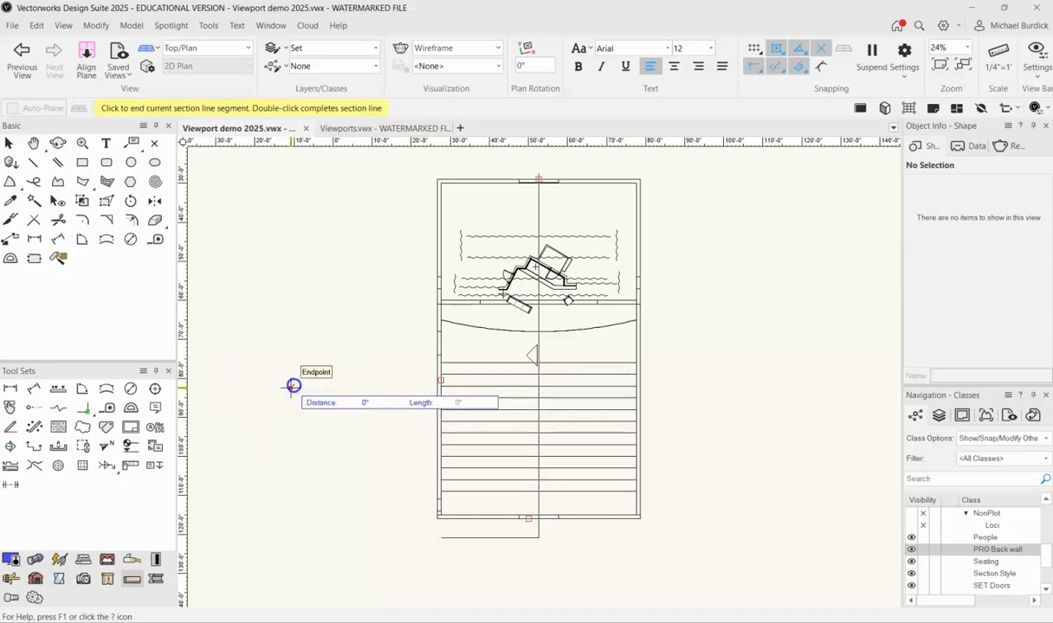
double_click(294, 383)
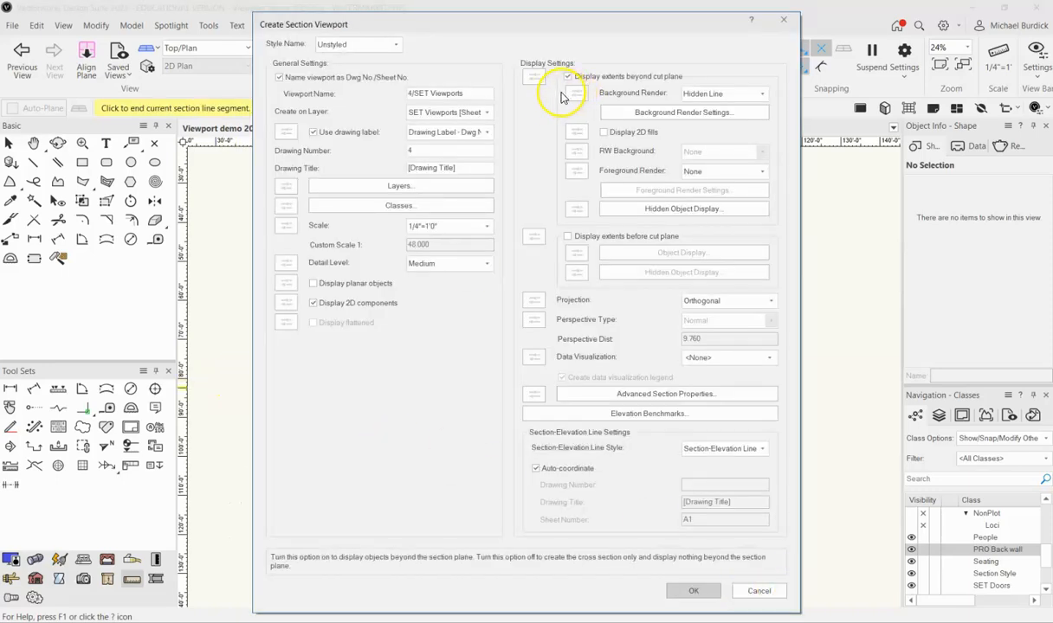
Create the section viewport on the SET Viewports sheet layer, keeping the Hidden Line background render and 1/4"=1'0" scale.
click(425, 112)
click(443, 112)
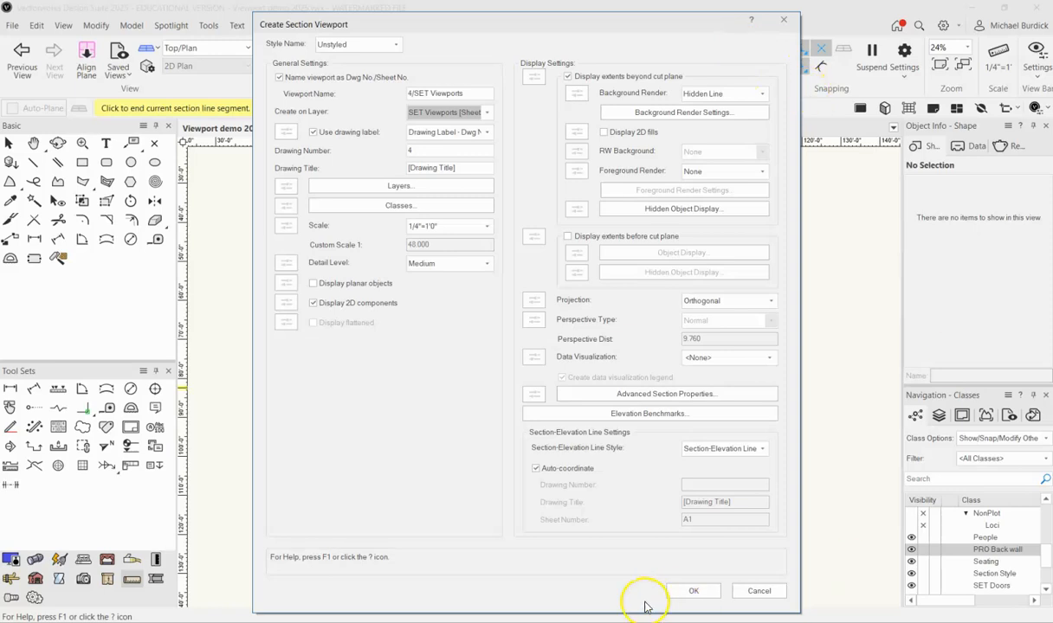
click(711, 597)
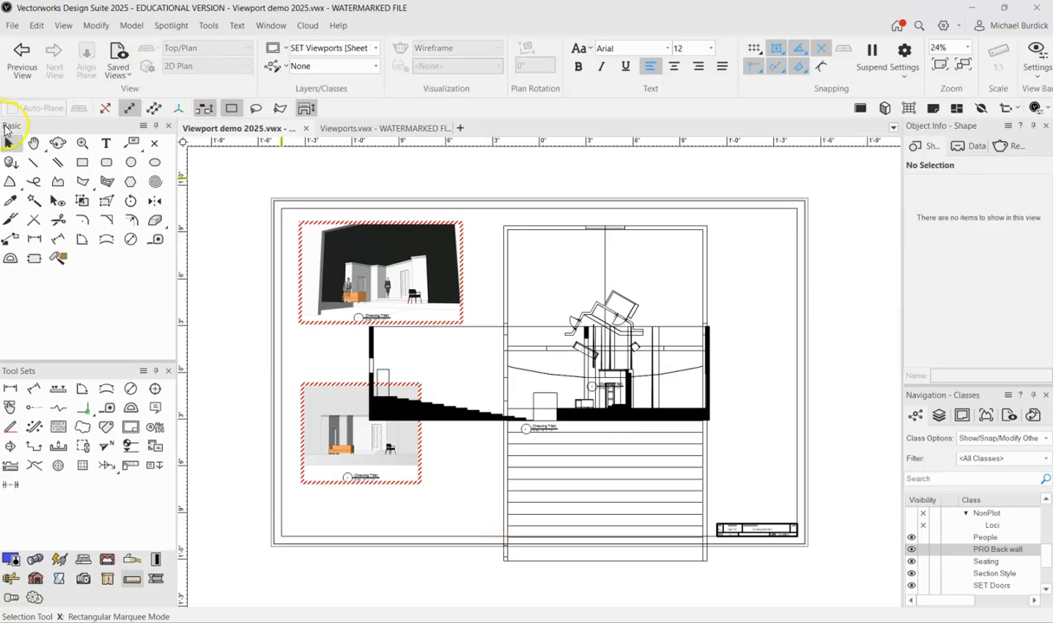
Move the section viewport to the empty area above the sheet border and deselect it.
scroll(494, 408, down, 2)
drag(479, 421, 520, 239)
scroll(540, 184, up, 4)
click(879, 223)
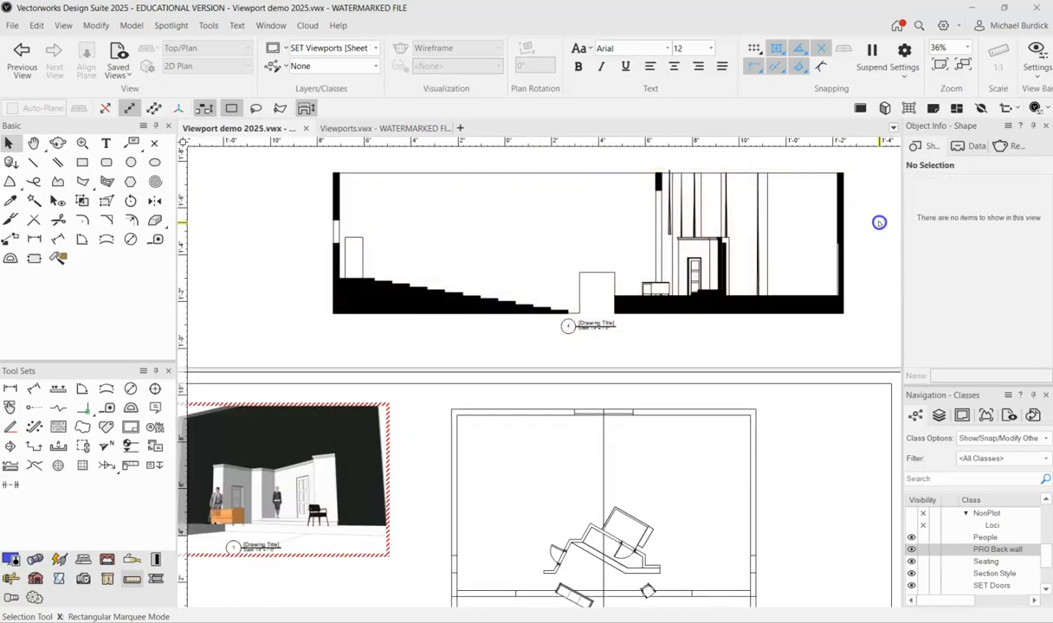
Examine the section viewport's solid cut surfaces around the set, stage floor and stepped seating.
scroll(879, 223, up, 2)
scroll(651, 288, up, 4)
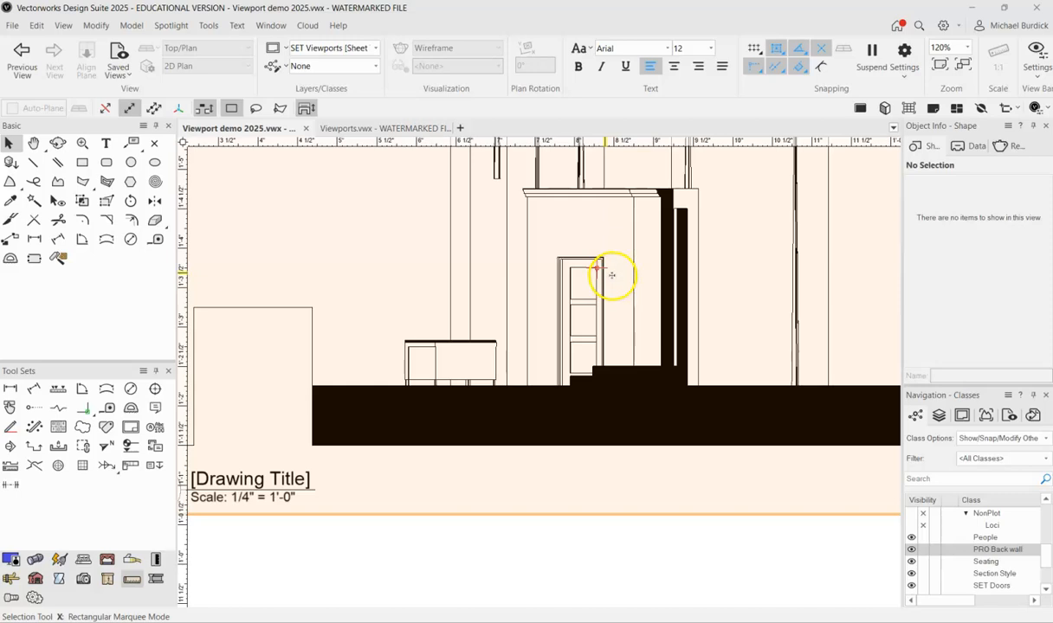
scroll(705, 446, down, 4)
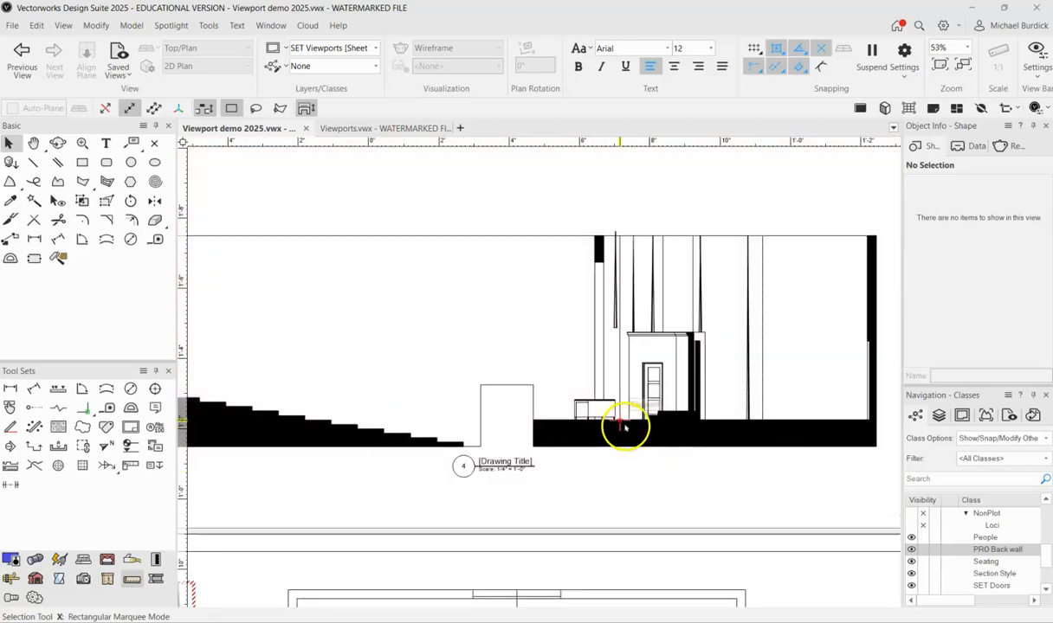
scroll(670, 461, down, 2)
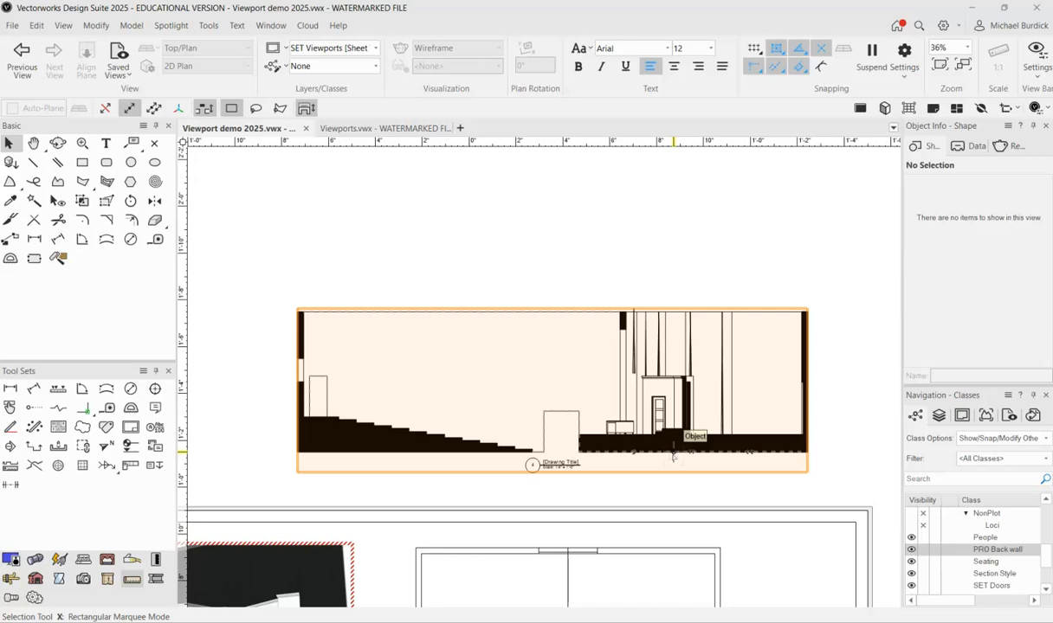
scroll(429, 450, up, 2)
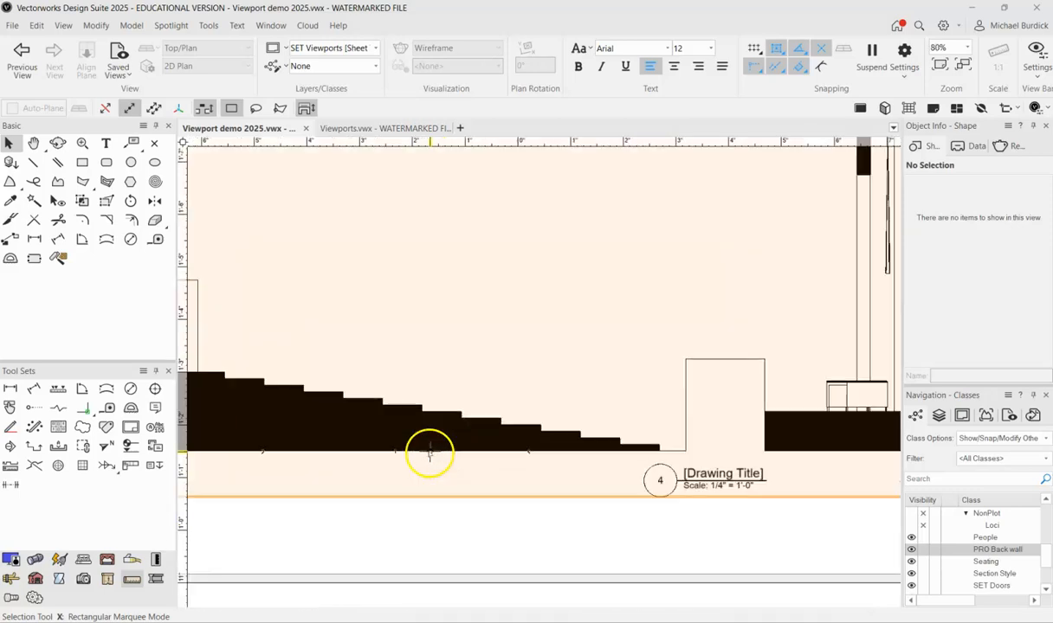
scroll(519, 425, down, 2)
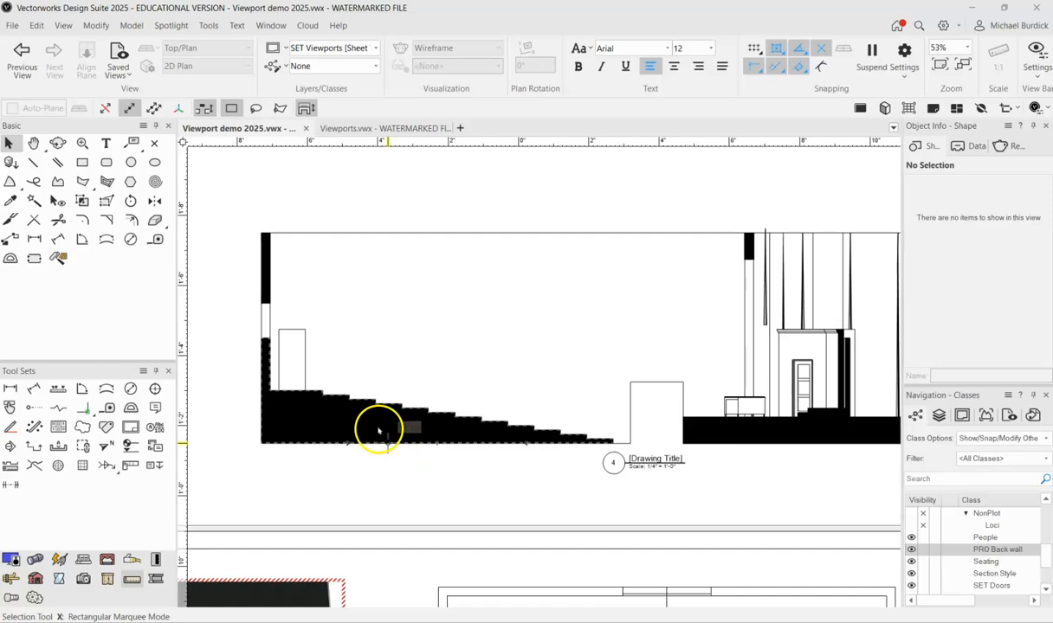
scroll(375, 423, down, 3)
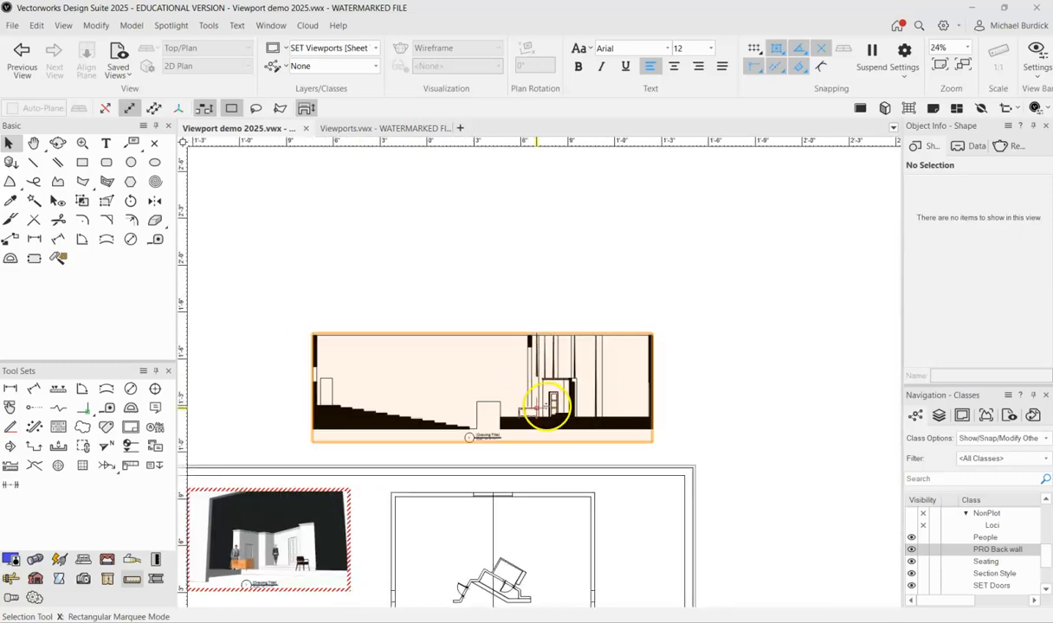
scroll(554, 414, up, 3)
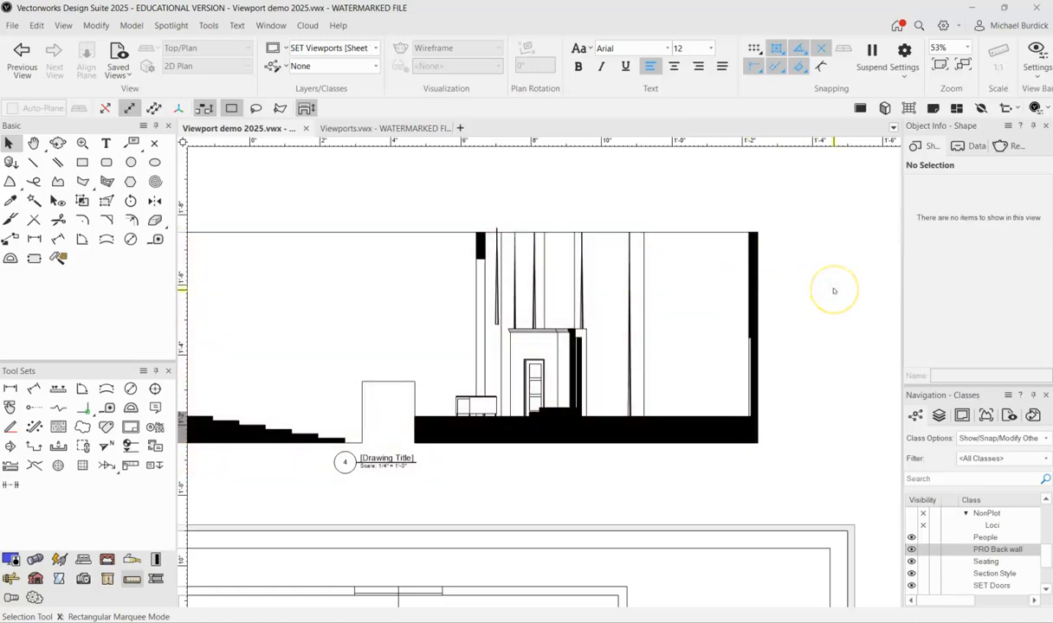
scroll(834, 289, down, 2)
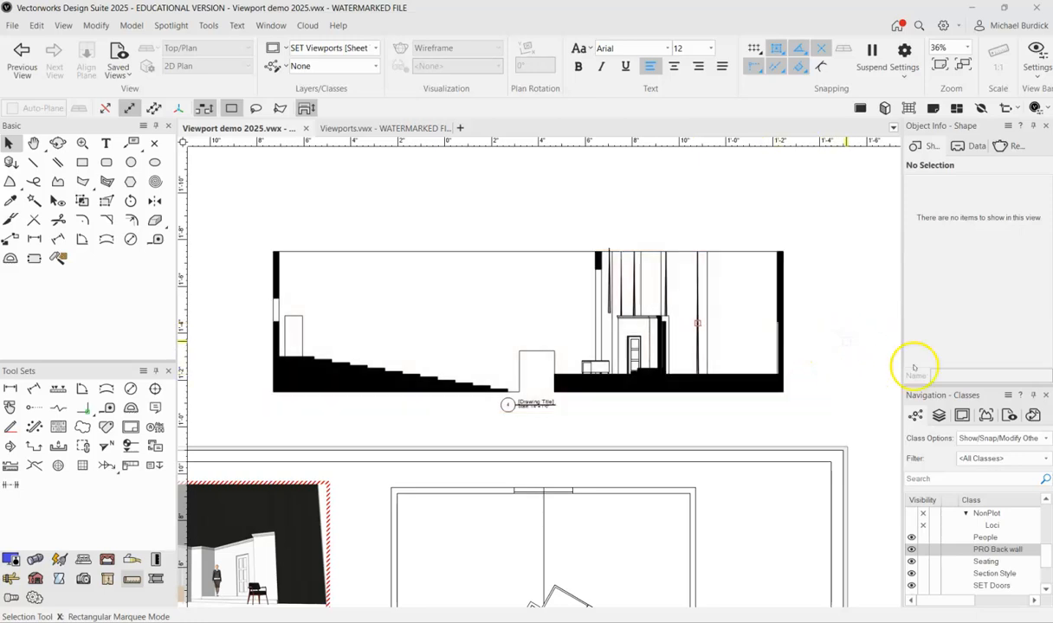
Make Section Style the active class.
scroll(948, 535, down, 2)
scroll(948, 532, up, 4)
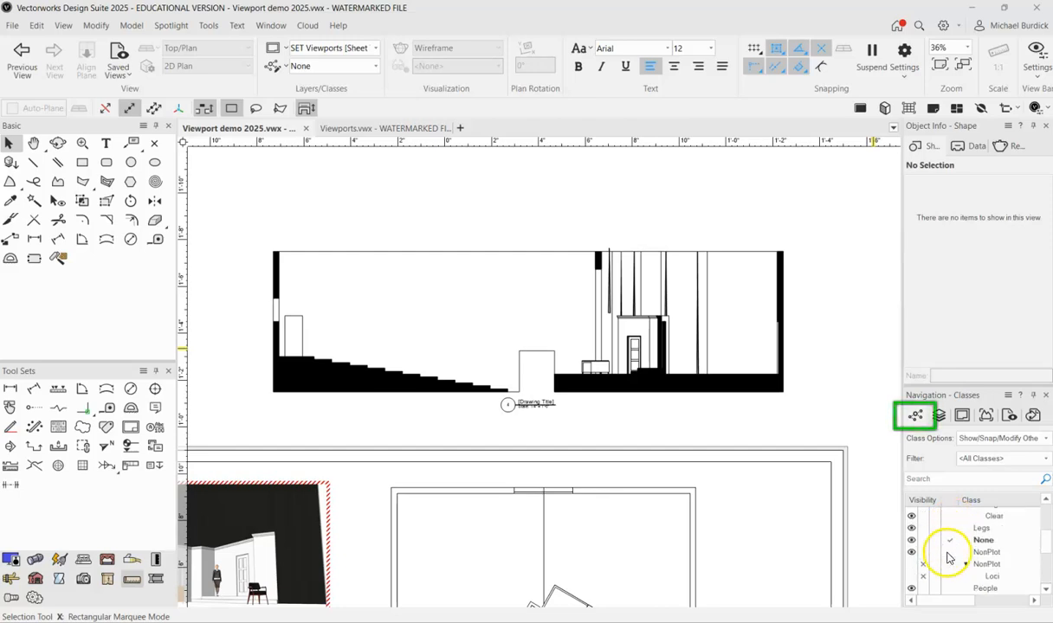
scroll(941, 508, down, 2)
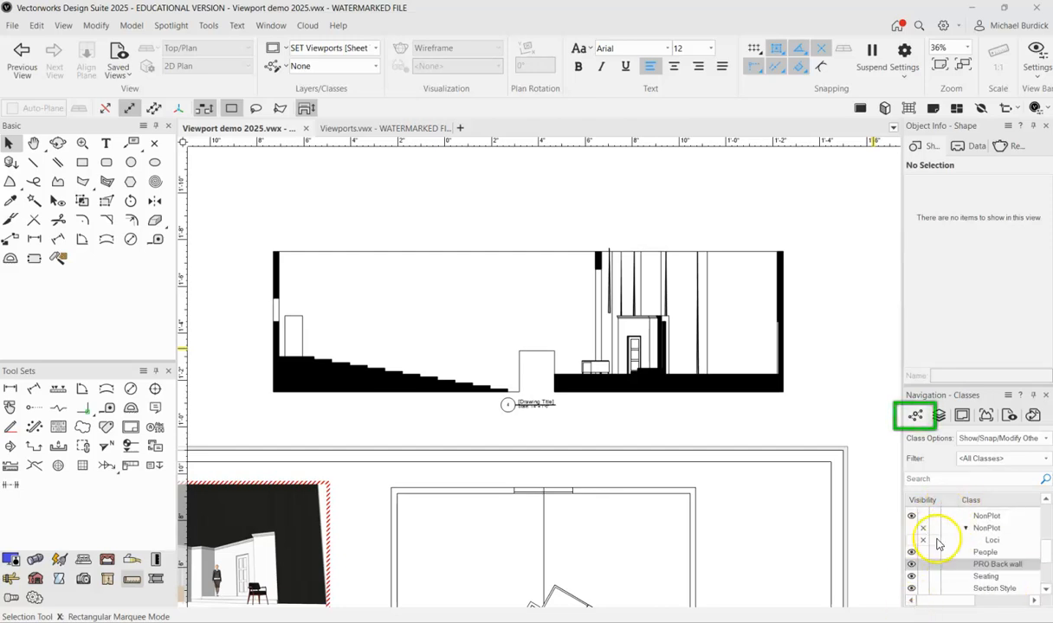
click(953, 589)
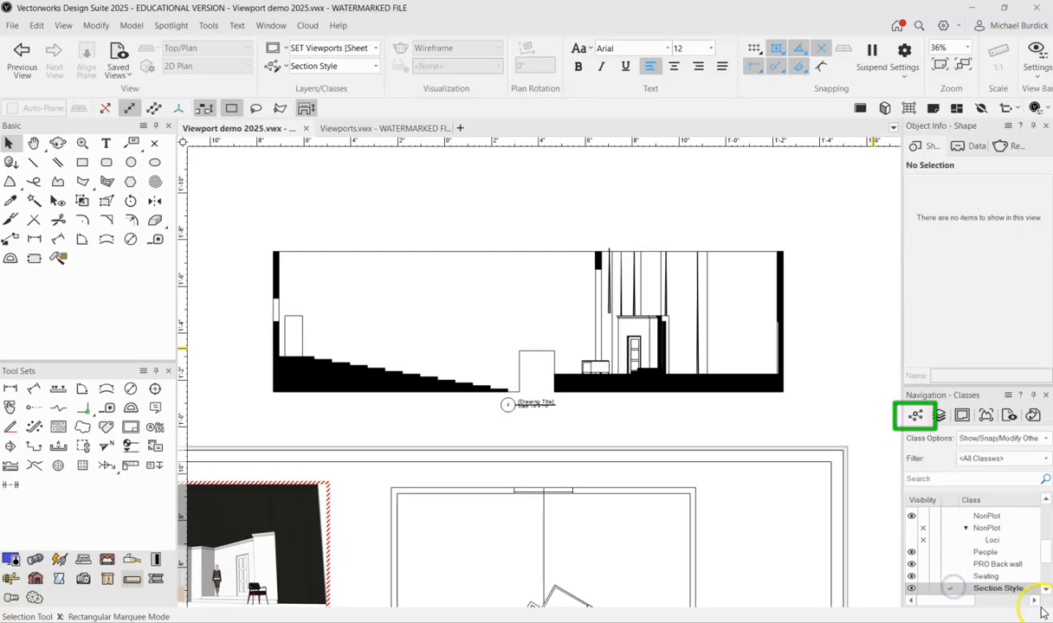
scroll(998, 568, down, 1)
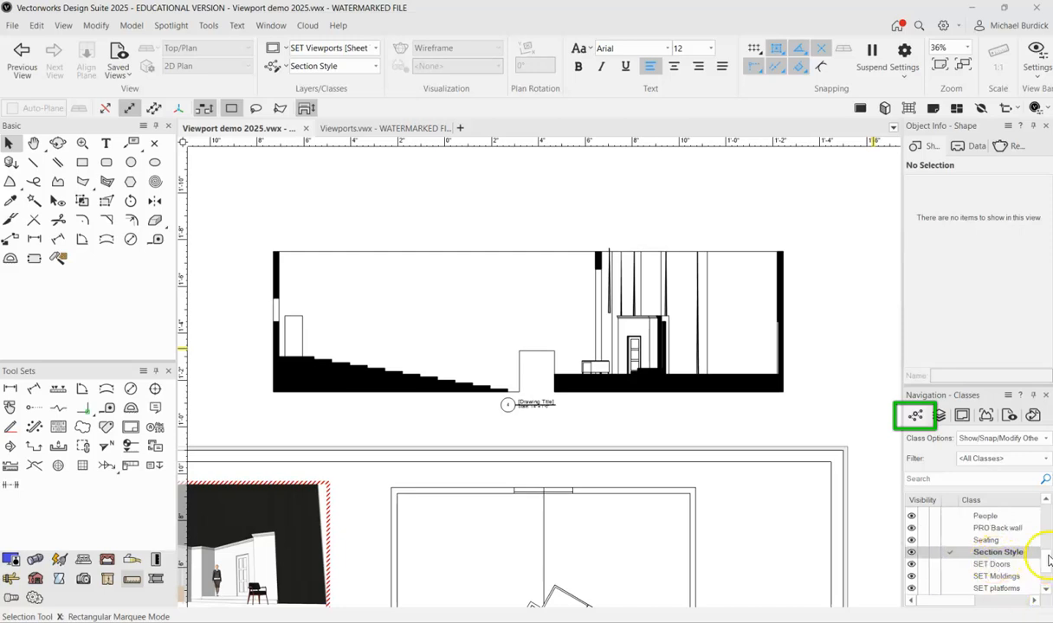
Edit the Section Style class to use a Hatch fill with the Brick HF pattern and a pen thickness of 0.18.
right_click(982, 556)
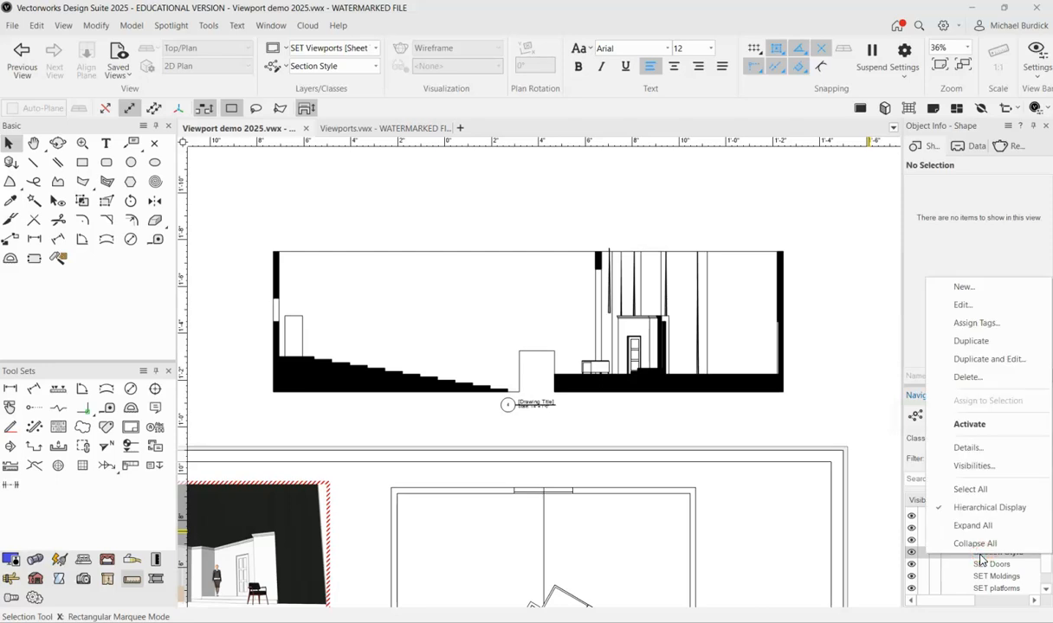
click(957, 305)
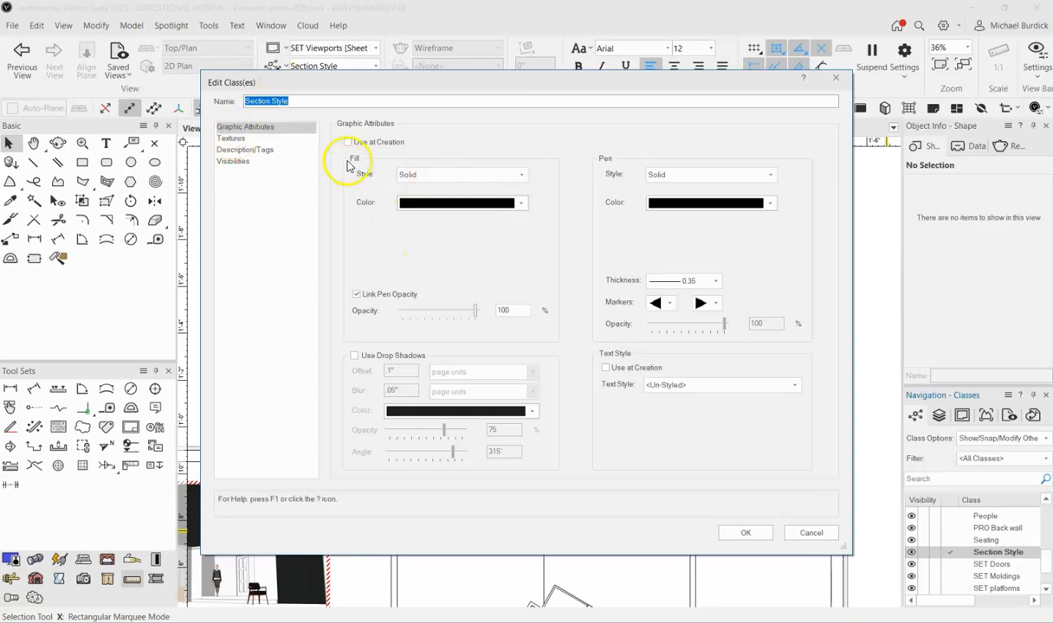
click(521, 180)
click(432, 235)
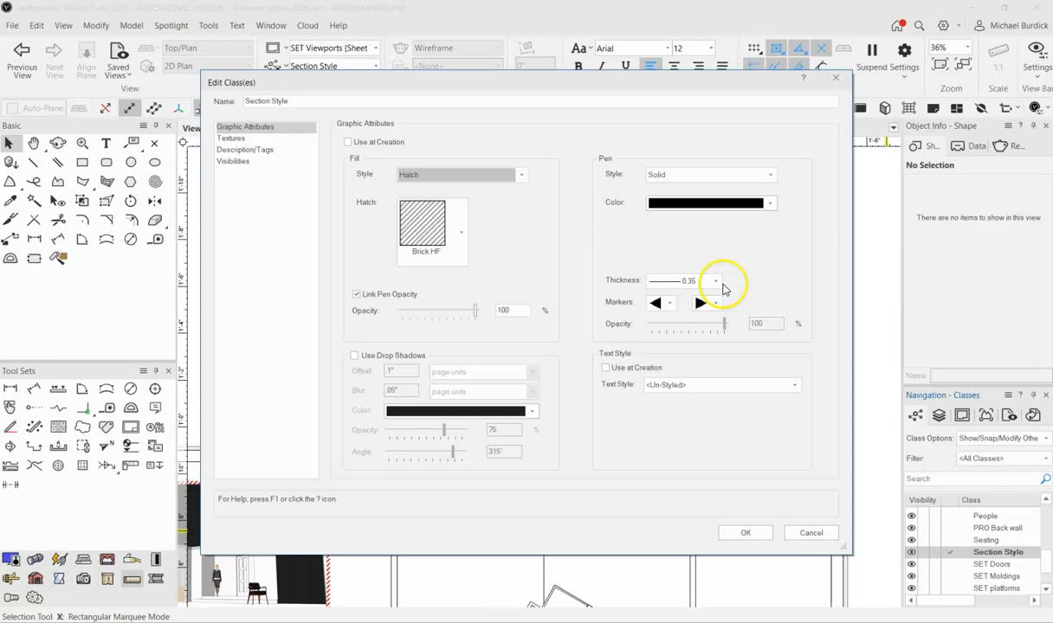
click(716, 280)
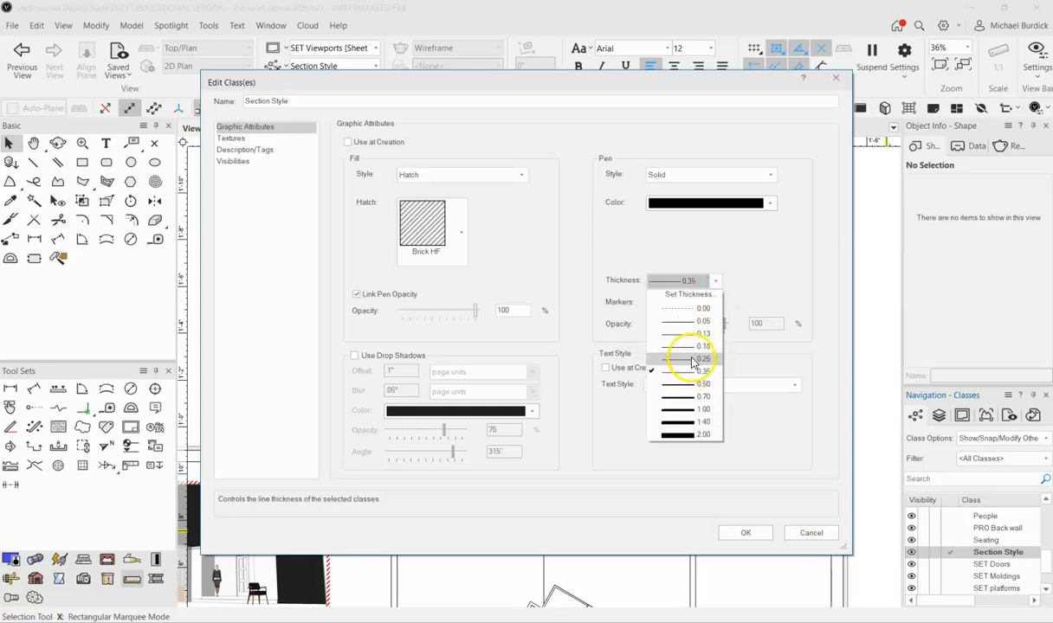
click(690, 346)
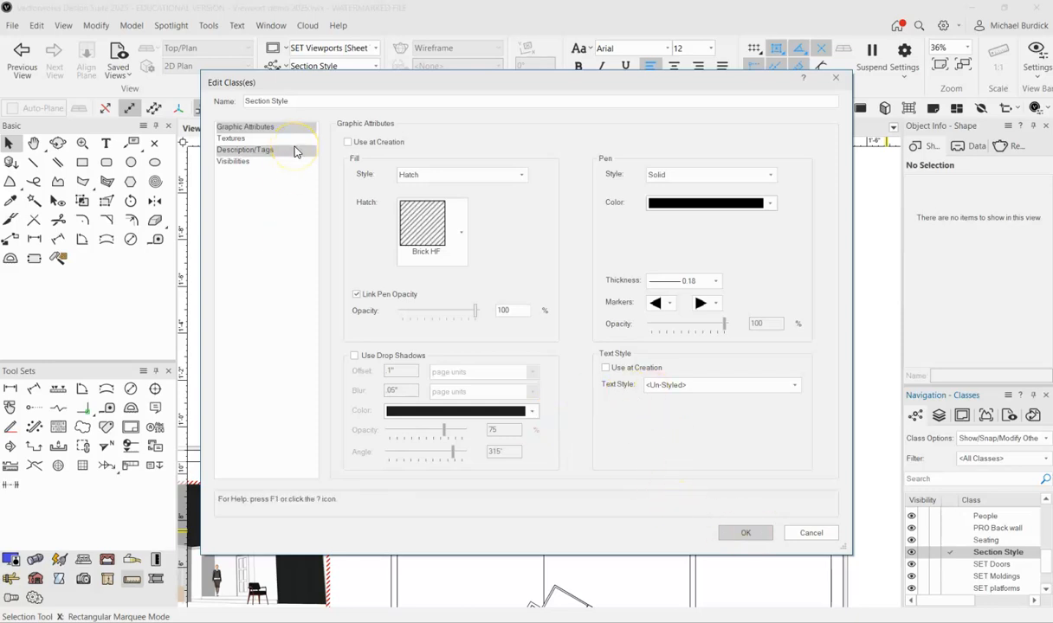
click(738, 530)
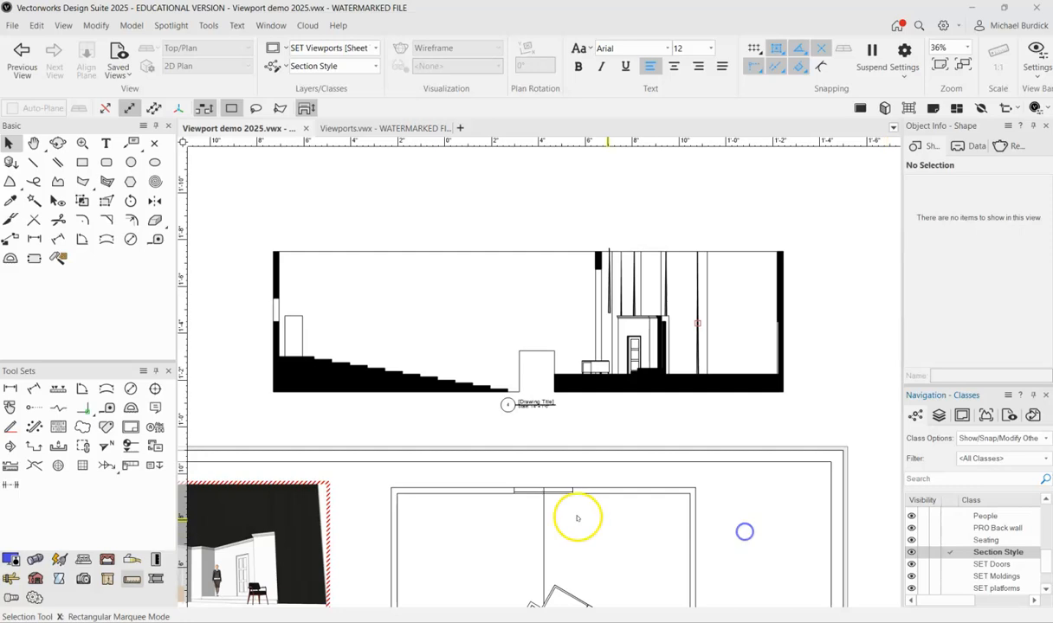
Update the section viewport, inspect the fill of its cut surfaces and deselect it.
click(741, 252)
click(969, 333)
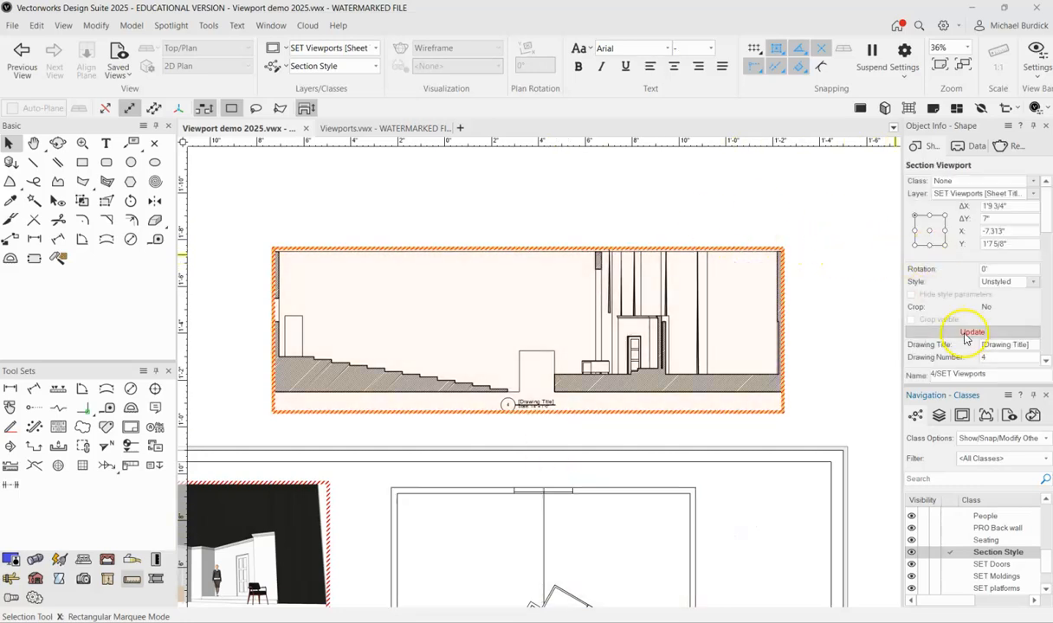
scroll(616, 326, up, 5)
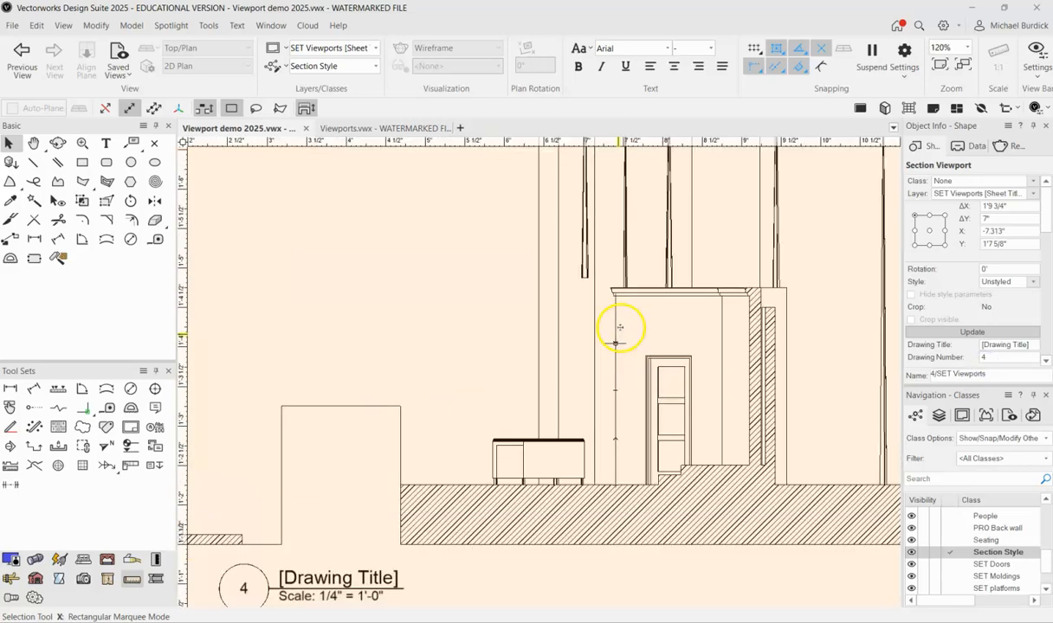
scroll(382, 259, down, 2)
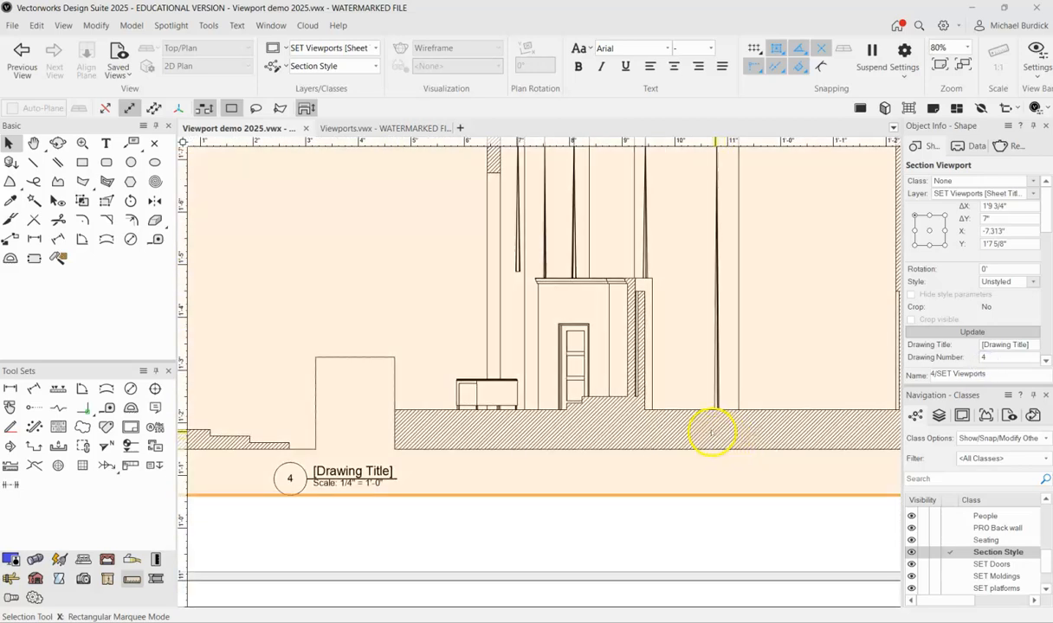
scroll(670, 436, down, 2)
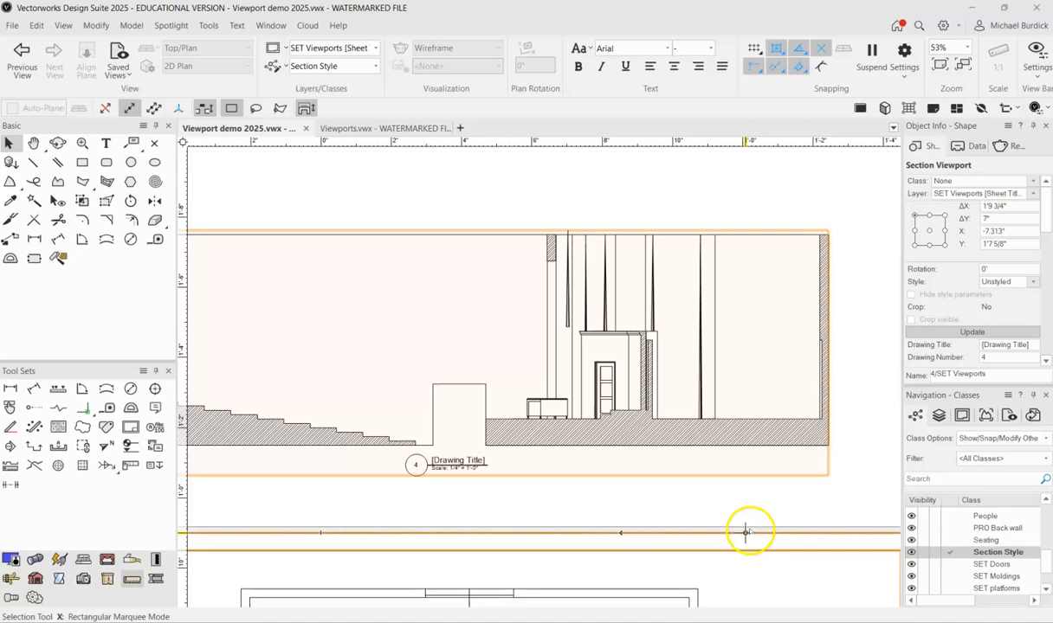
click(860, 414)
scroll(857, 422, down, 2)
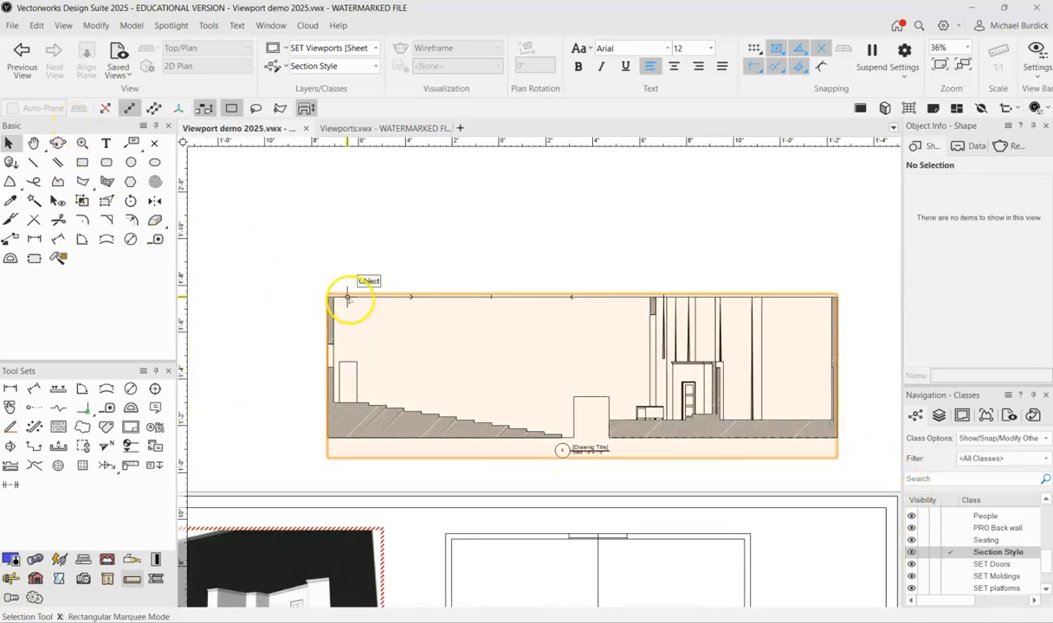
Draw three small circles, about 0.1", 0.18" and 0.19" in diameter, along the ceiling line above the section's seating area.
click(130, 163)
scroll(356, 287, up, 6)
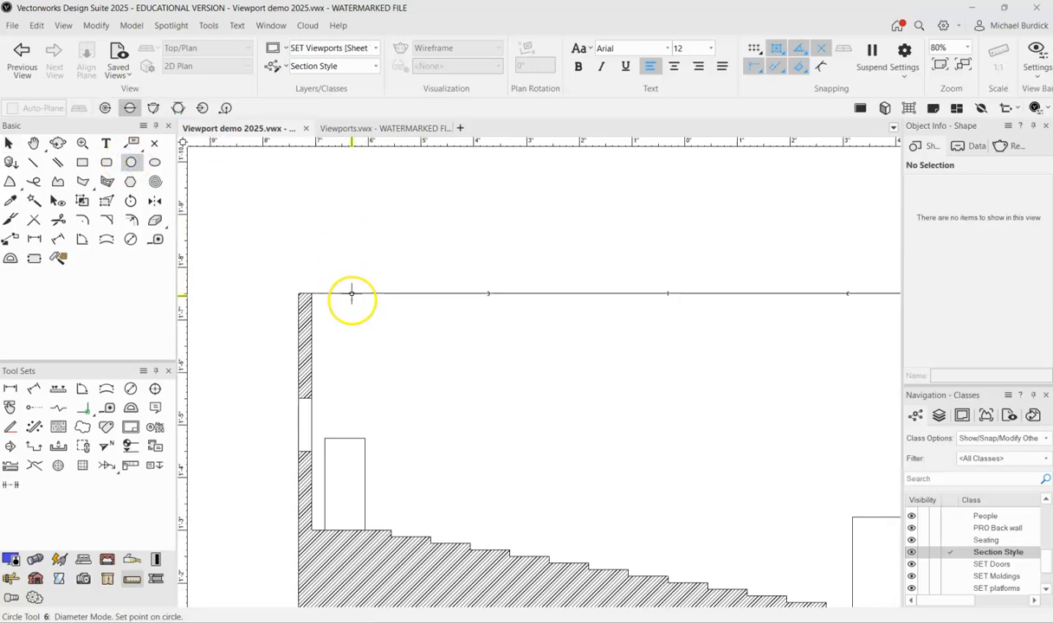
click(354, 294)
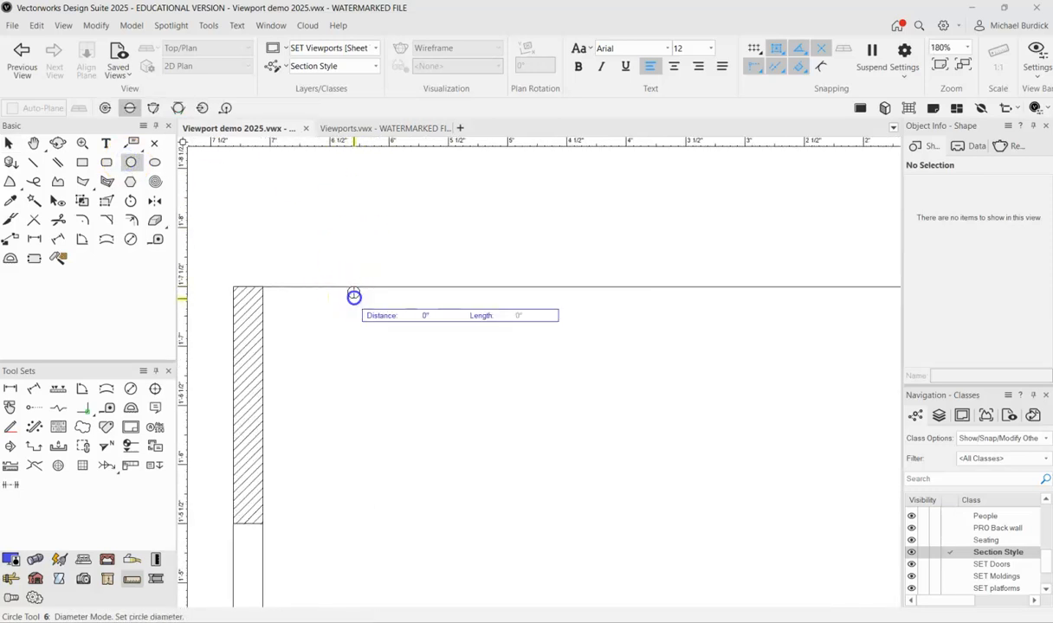
click(343, 298)
scroll(322, 305, down, 4)
scroll(582, 343, up, 3)
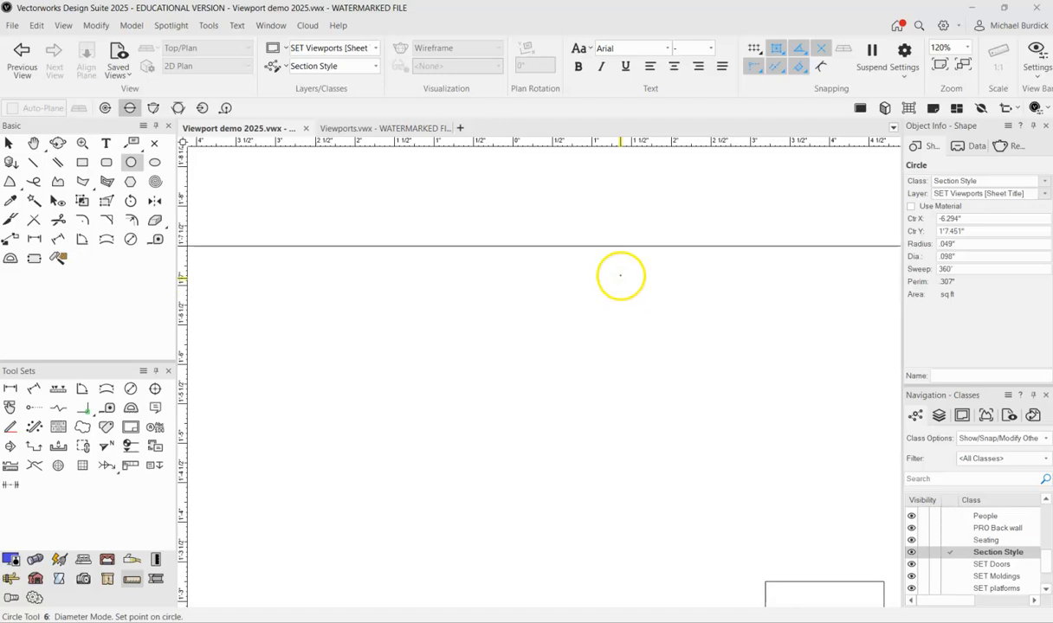
click(618, 247)
click(618, 261)
scroll(514, 272, down, 4)
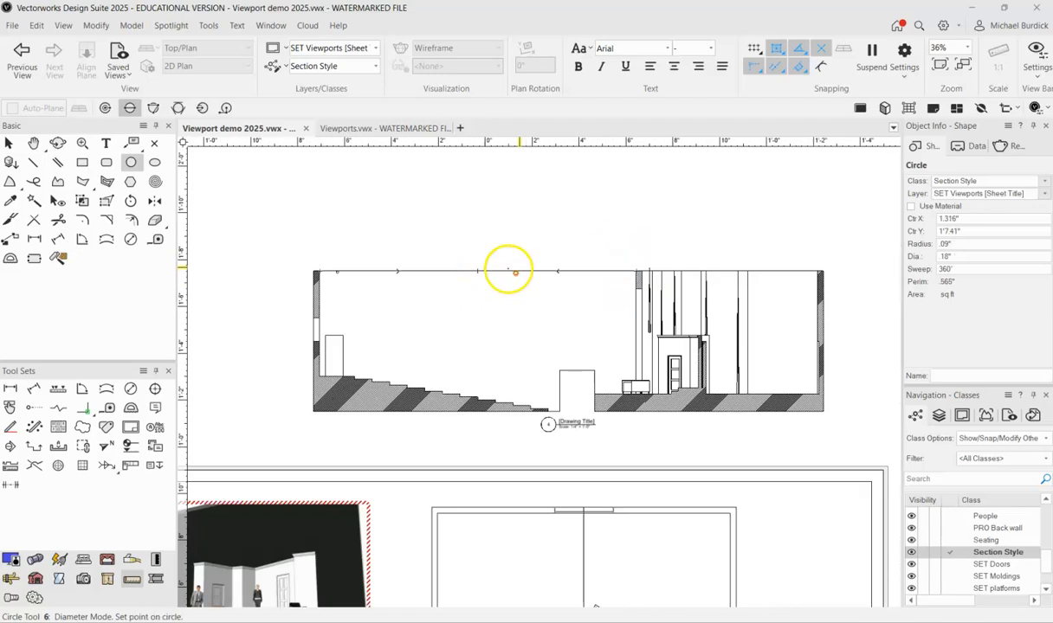
scroll(615, 273, up, 3)
click(580, 270)
click(580, 277)
Draw a straight sightline from each of the three ceiling circles down to the set doorway in the section.
click(32, 162)
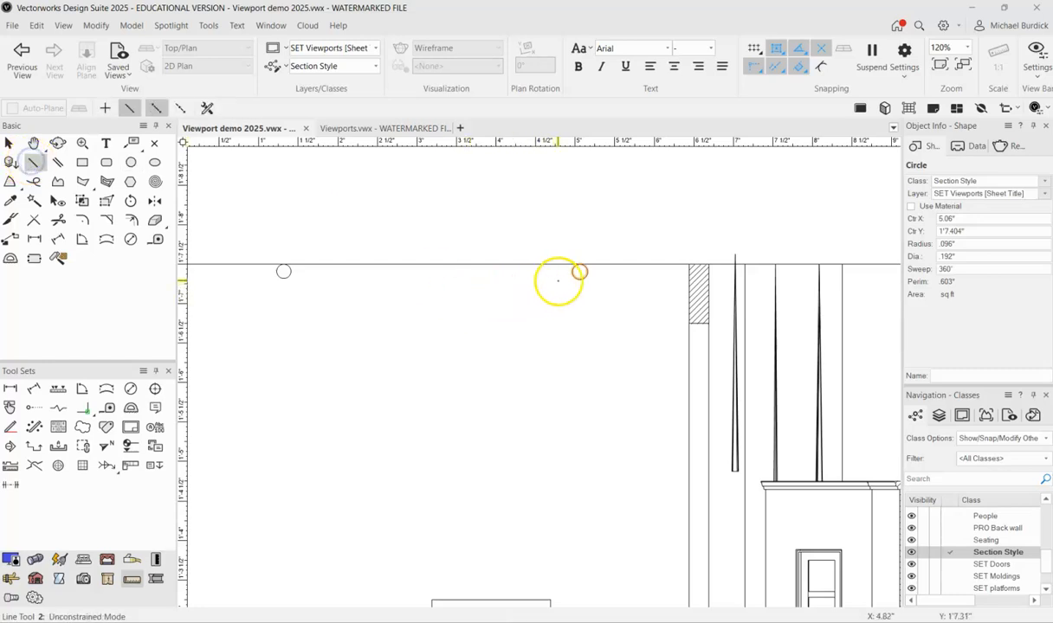
click(578, 271)
scroll(579, 271, down, 2)
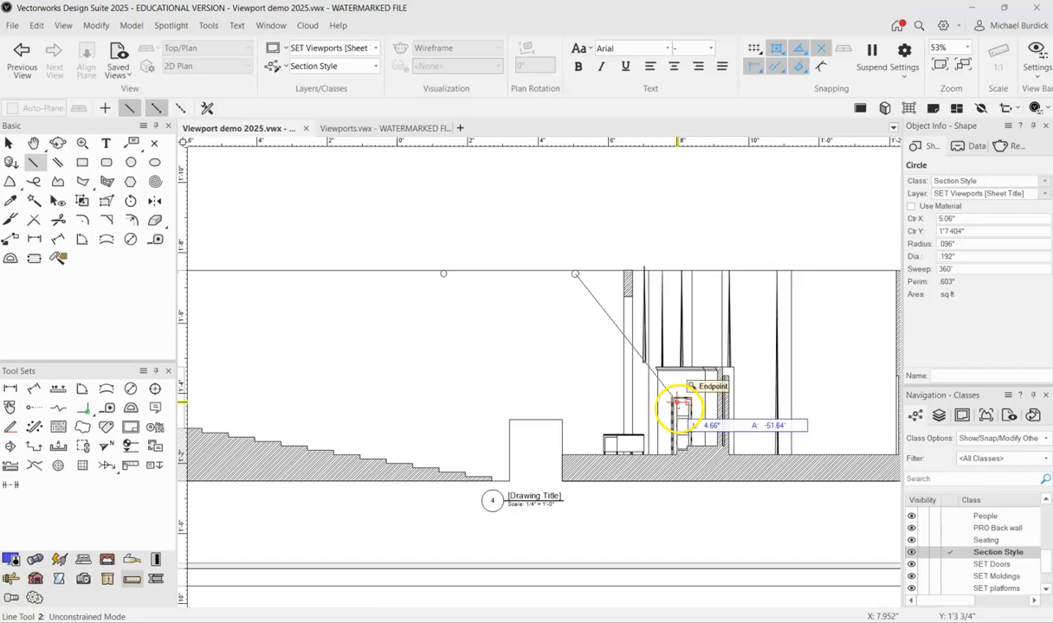
click(680, 400)
click(443, 273)
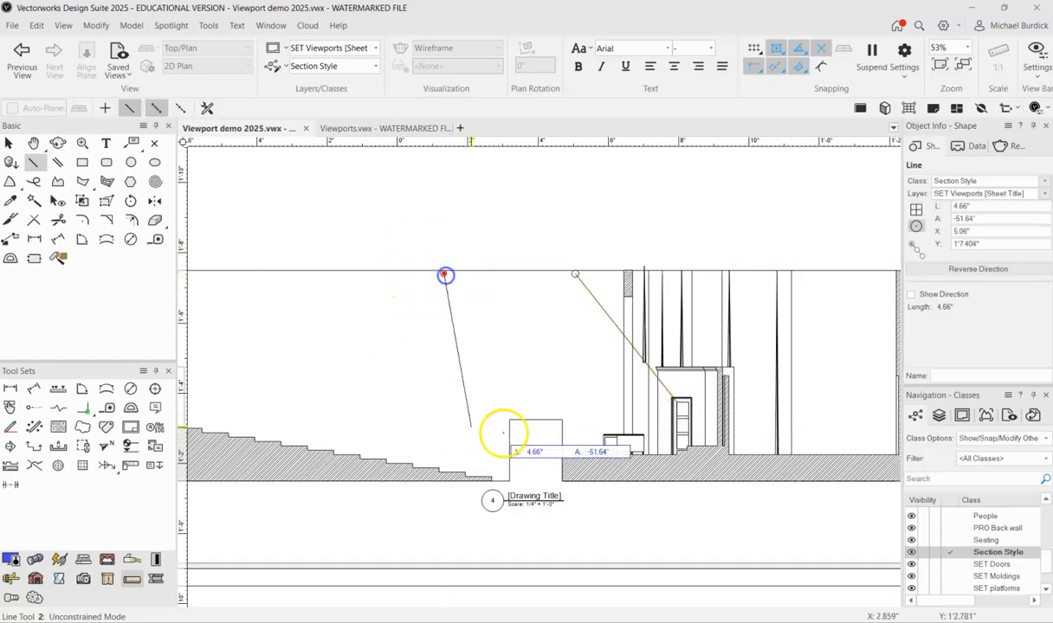
click(688, 396)
scroll(366, 313, down, 3)
click(286, 299)
scroll(485, 347, up, 5)
scroll(519, 350, down, 3)
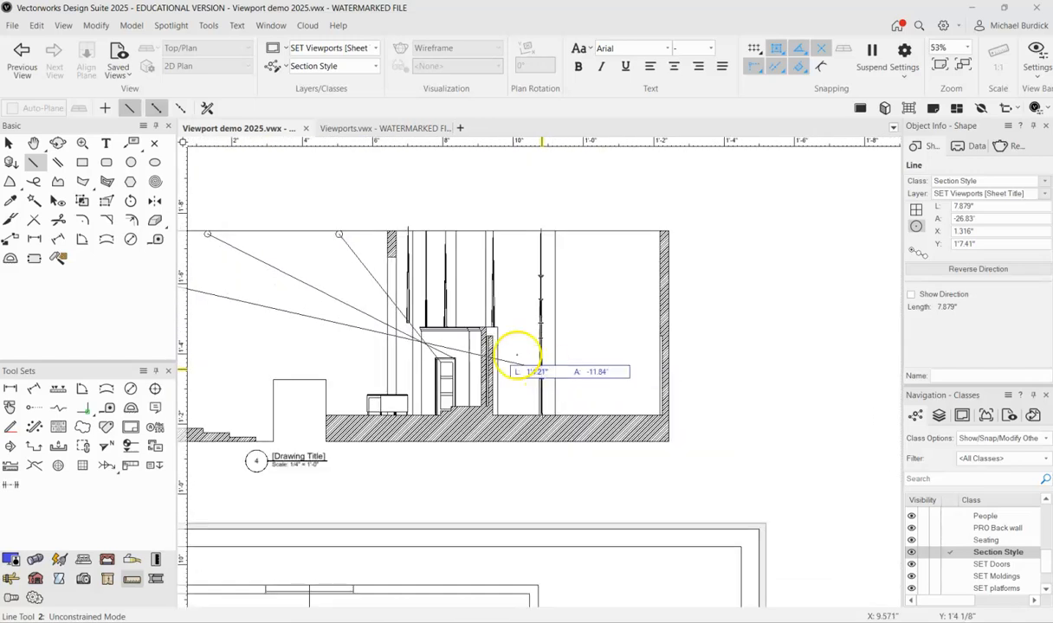
click(469, 368)
scroll(567, 374, down, 2)
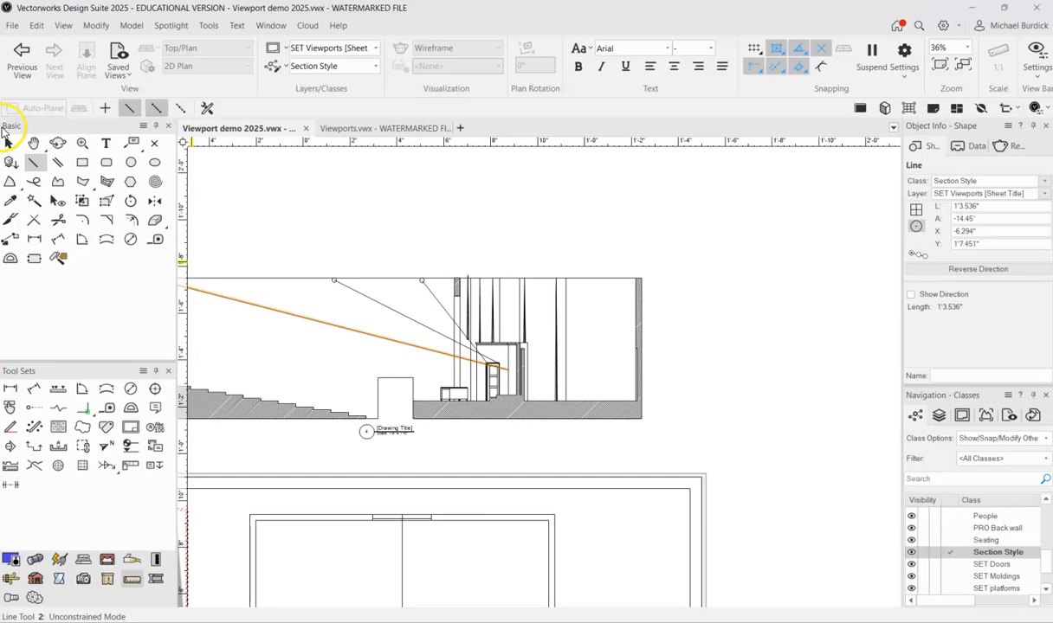
Delete the three sightlines and the three ceiling circles drawn over the section viewport.
click(8, 143)
scroll(519, 303, down, 1)
scroll(363, 293, up, 2)
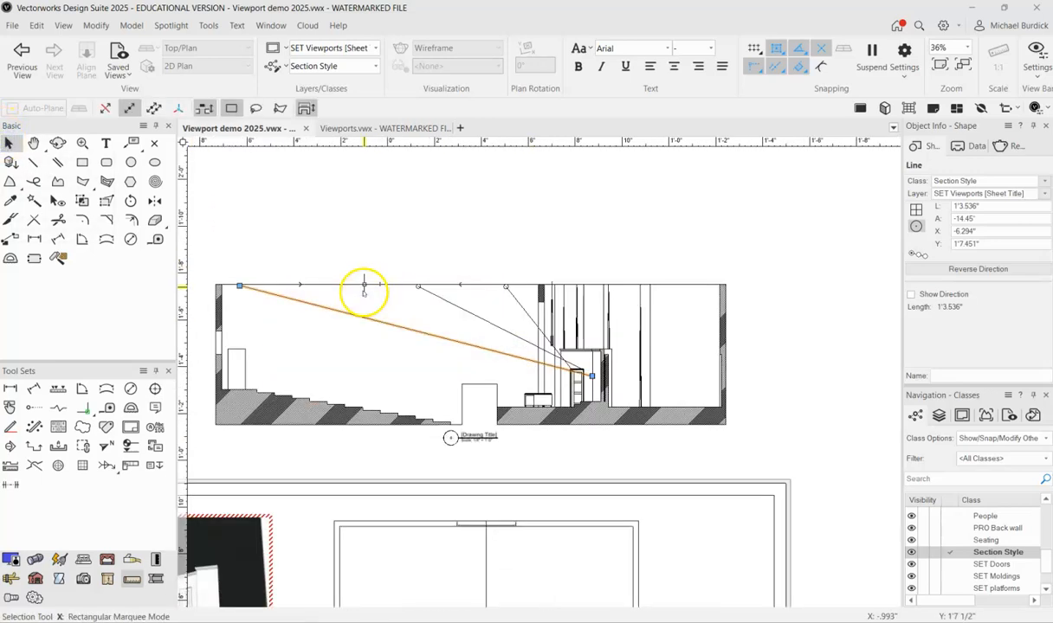
click(465, 233)
click(388, 326)
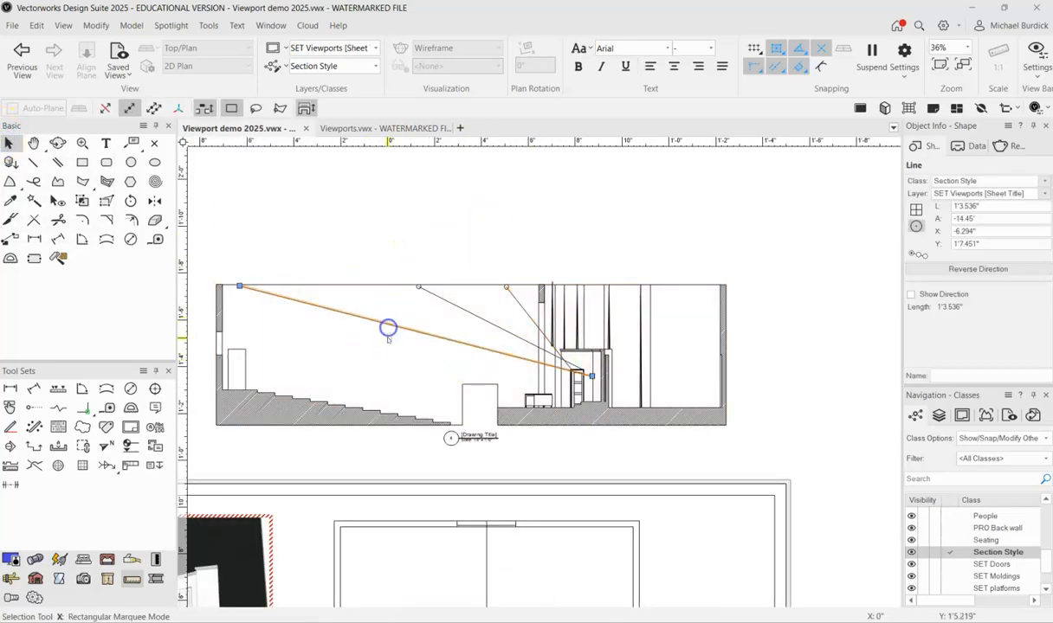
key(Delete)
click(462, 312)
key(Delete)
click(516, 298)
key(Delete)
drag(209, 260, 506, 300)
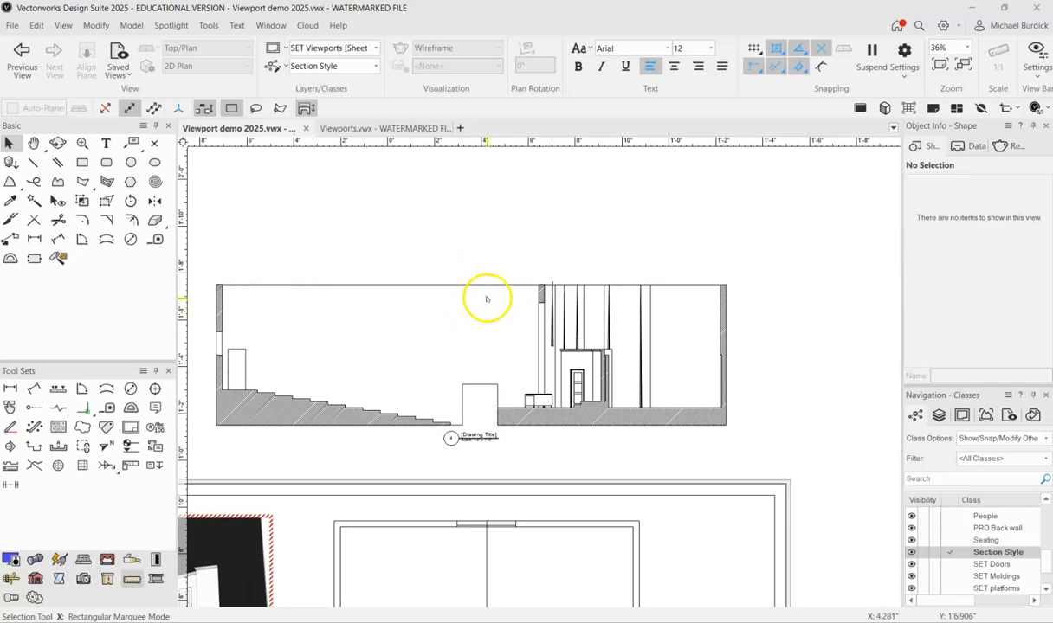
Edit the section viewport's annotations and move its drawing label down to about Y 48'5.6".
right_click(612, 299)
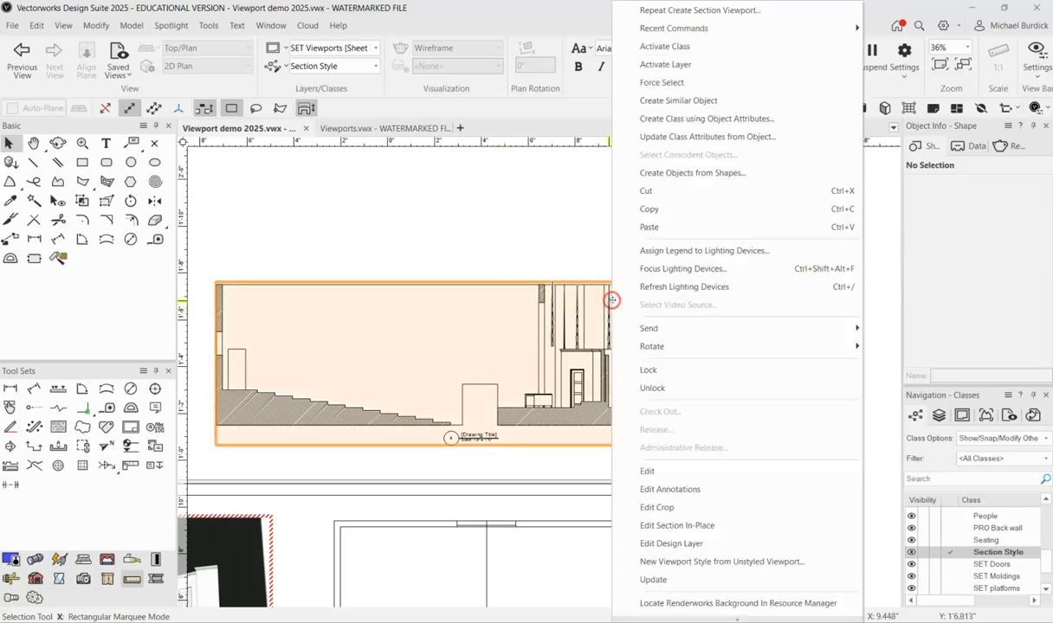
click(564, 387)
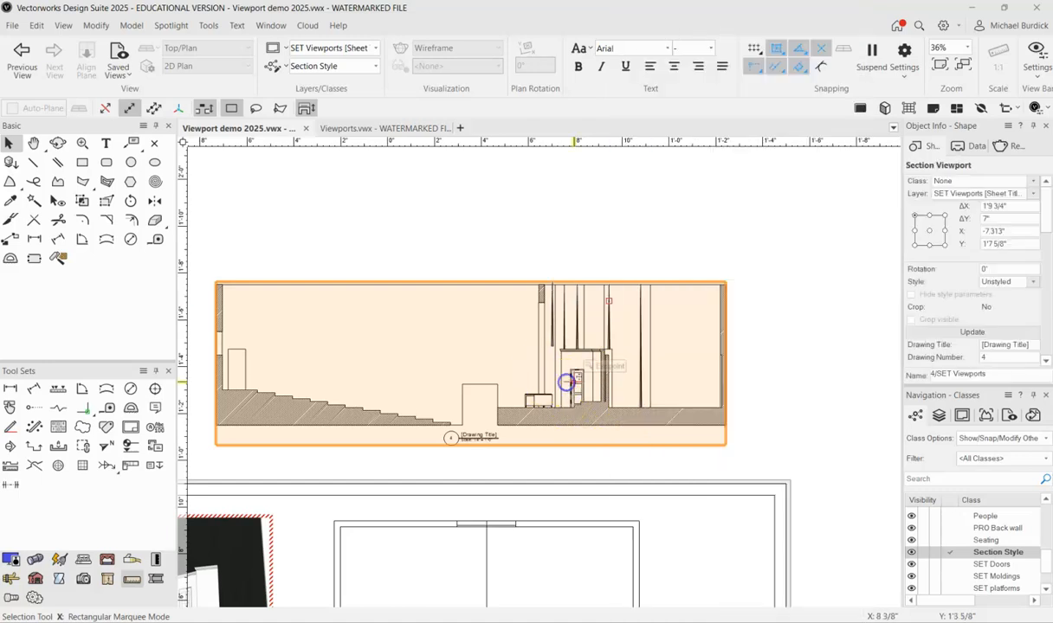
right_click(593, 368)
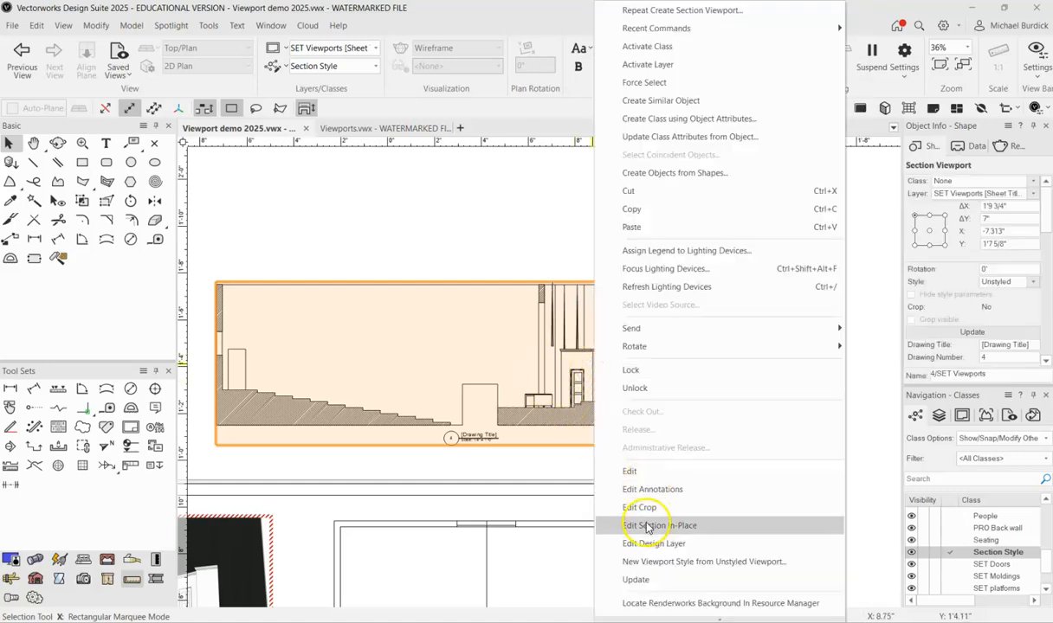
click(641, 486)
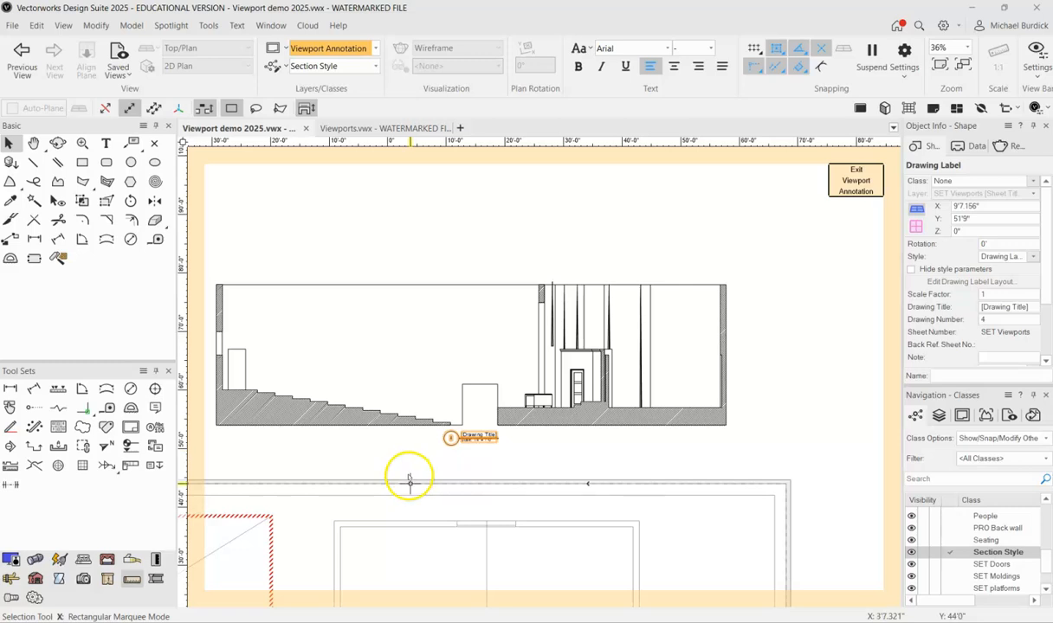
scroll(411, 476, up, 3)
mouse_move(557, 405)
mouse_down()
mouse_move(519, 435)
mouse_move(543, 467)
mouse_move(554, 448)
mouse_up()
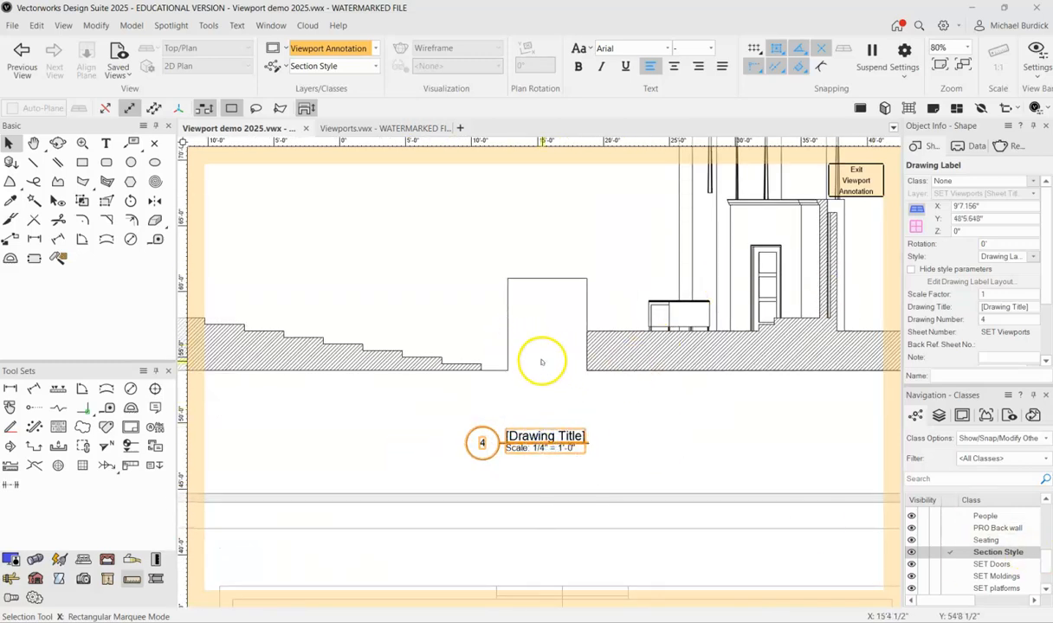
Draw a 6' horizontal annotation line closing the base of the opening between the seating and the stage floor.
scroll(562, 371, down, 2)
click(33, 162)
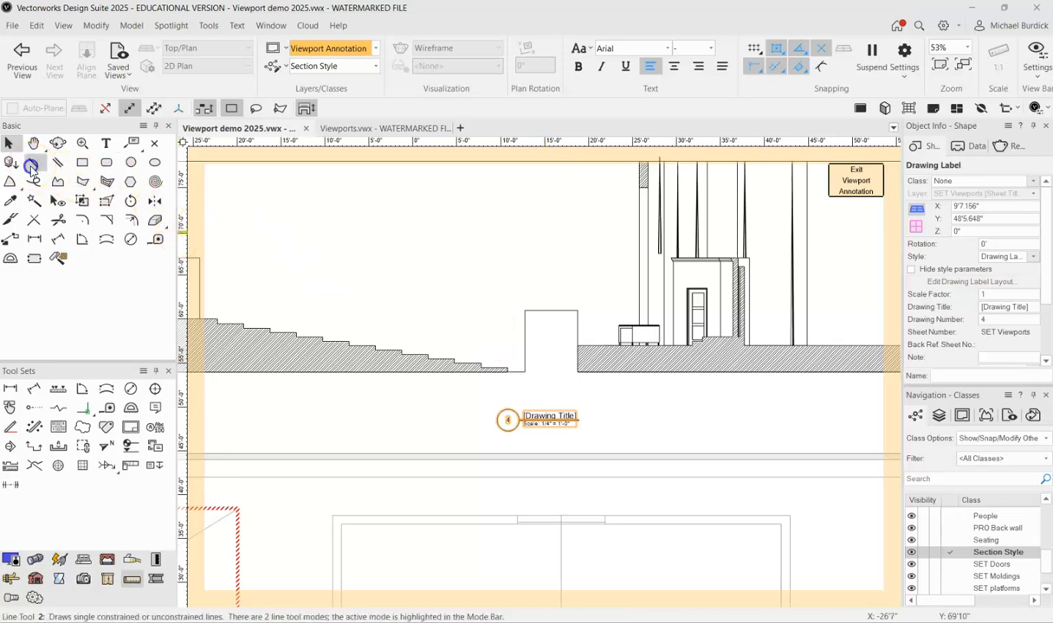
mouse_move(536, 375)
mouse_down()
mouse_move(523, 369)
mouse_move(583, 372)
mouse_up()
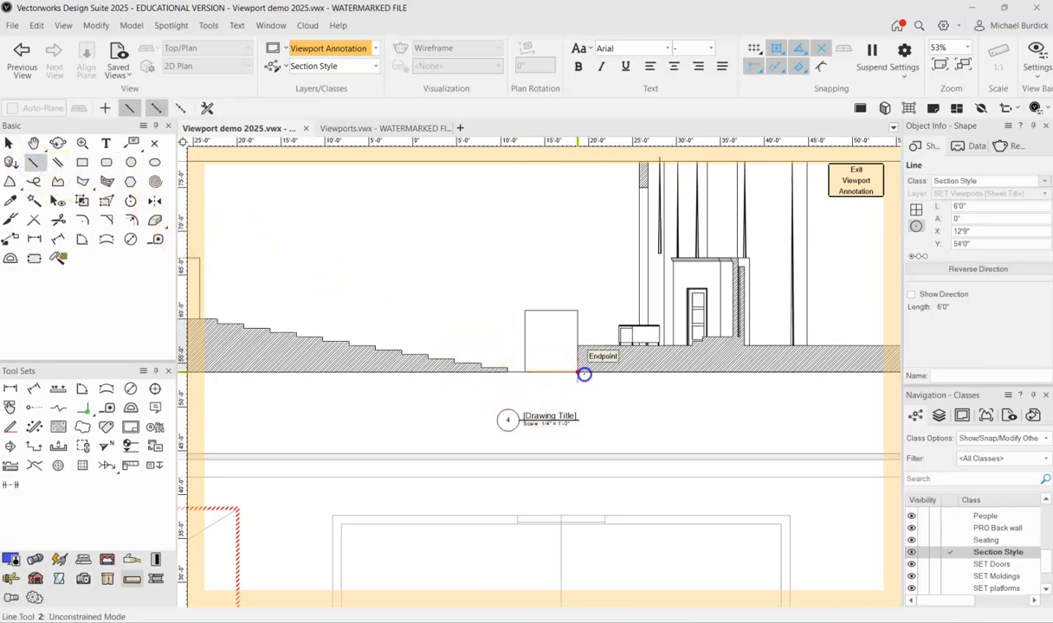
Draw an 87' long double line with 1' separation beneath the section's floor, then leave annotation editing and deselect the viewport.
scroll(583, 371, down, 3)
click(57, 161)
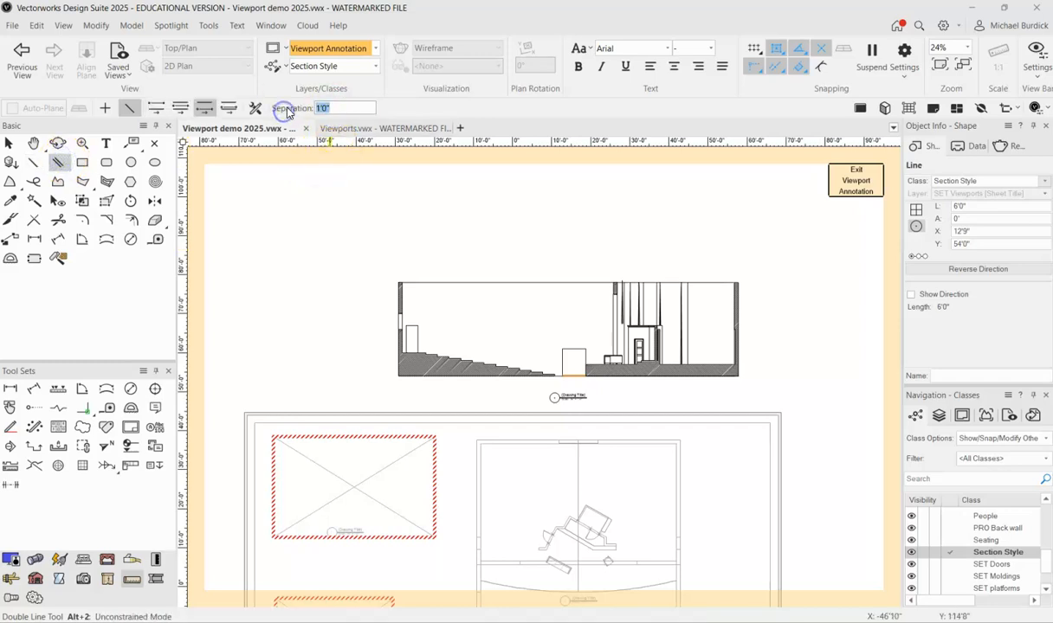
click(156, 107)
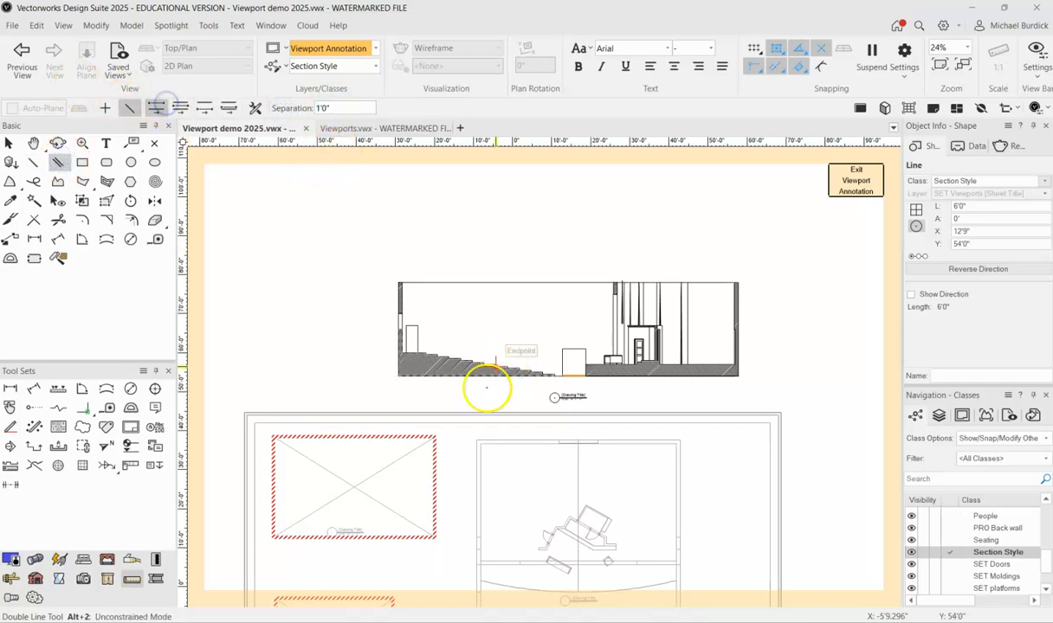
scroll(433, 381, up, 2)
click(361, 370)
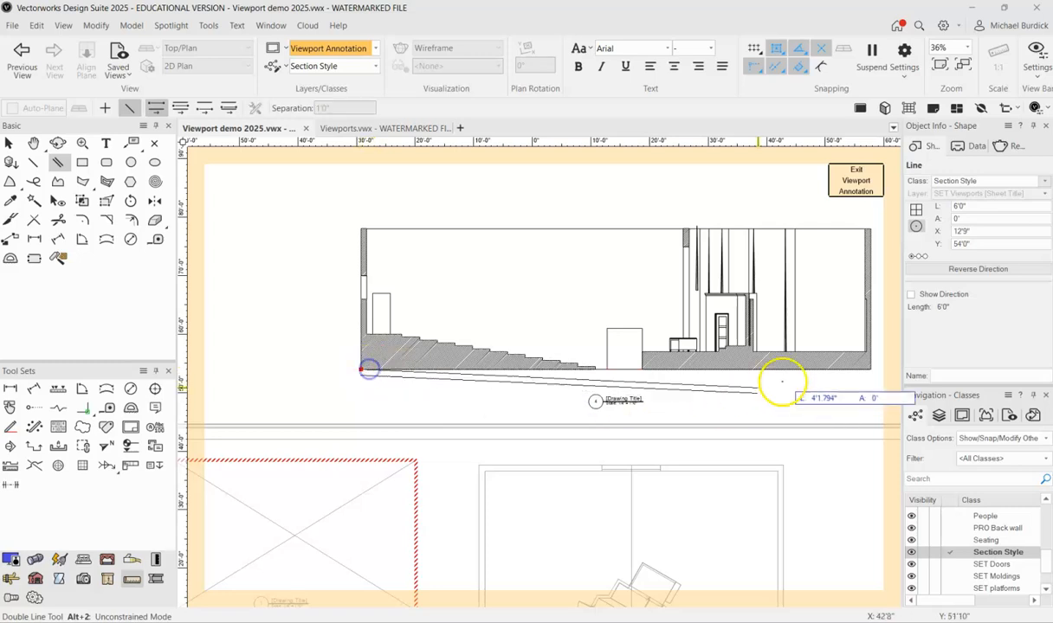
click(866, 368)
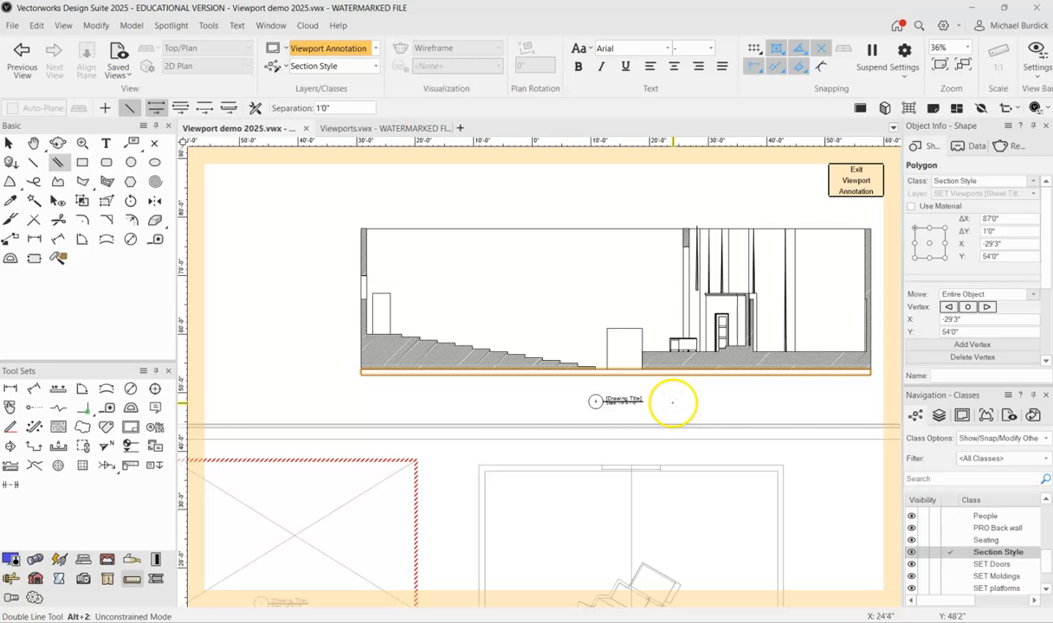
click(856, 180)
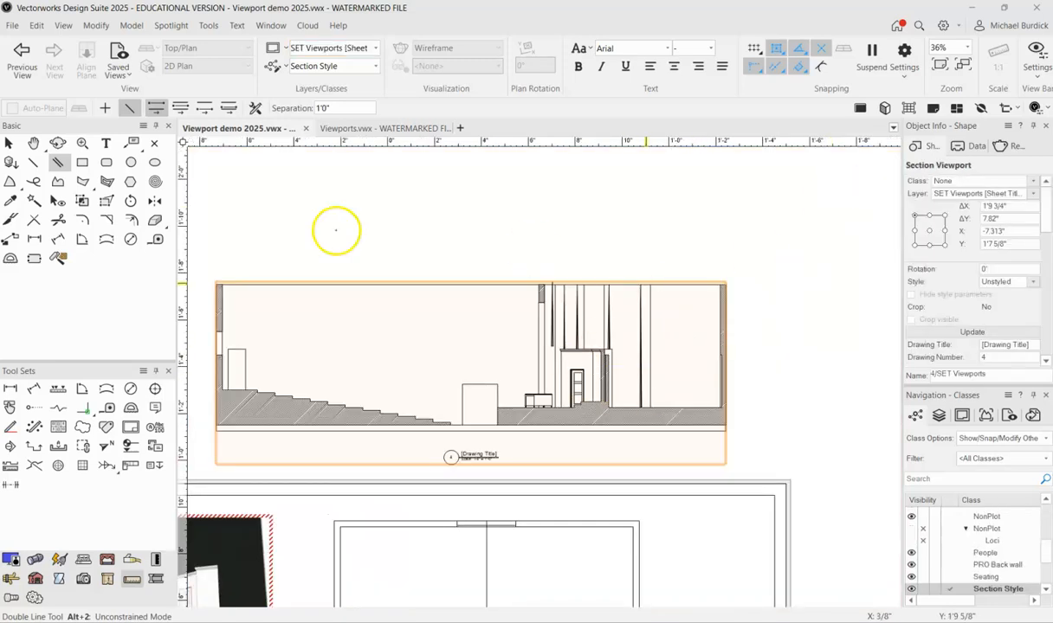
click(8, 143)
click(389, 168)
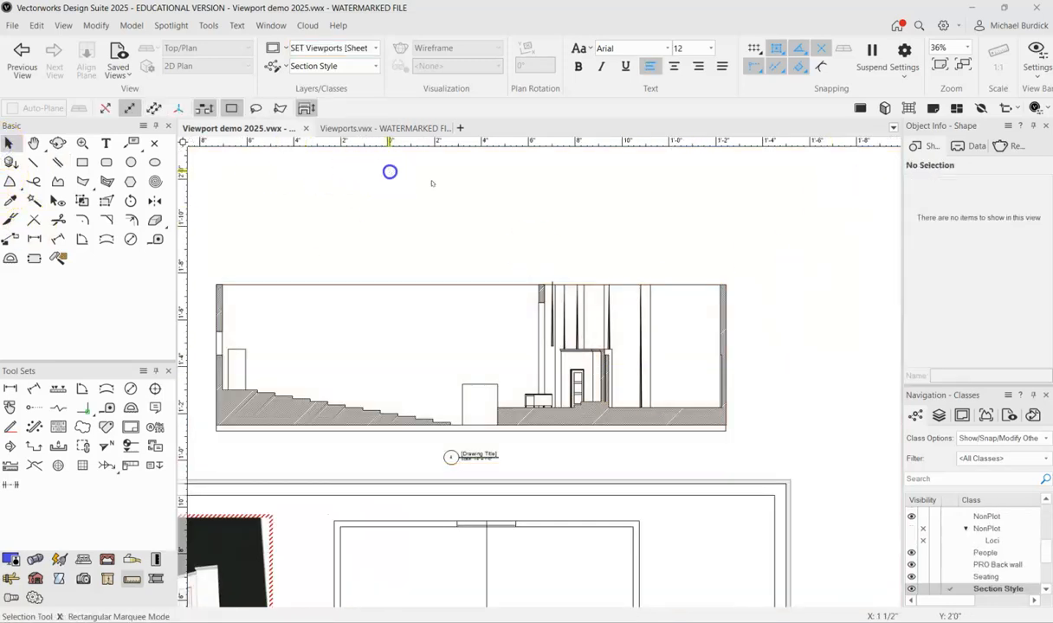
Inspect the annotated section viewport and its position relative to the sheet border and the floor plan viewport.
scroll(806, 305, down, 2)
scroll(680, 367, up, 2)
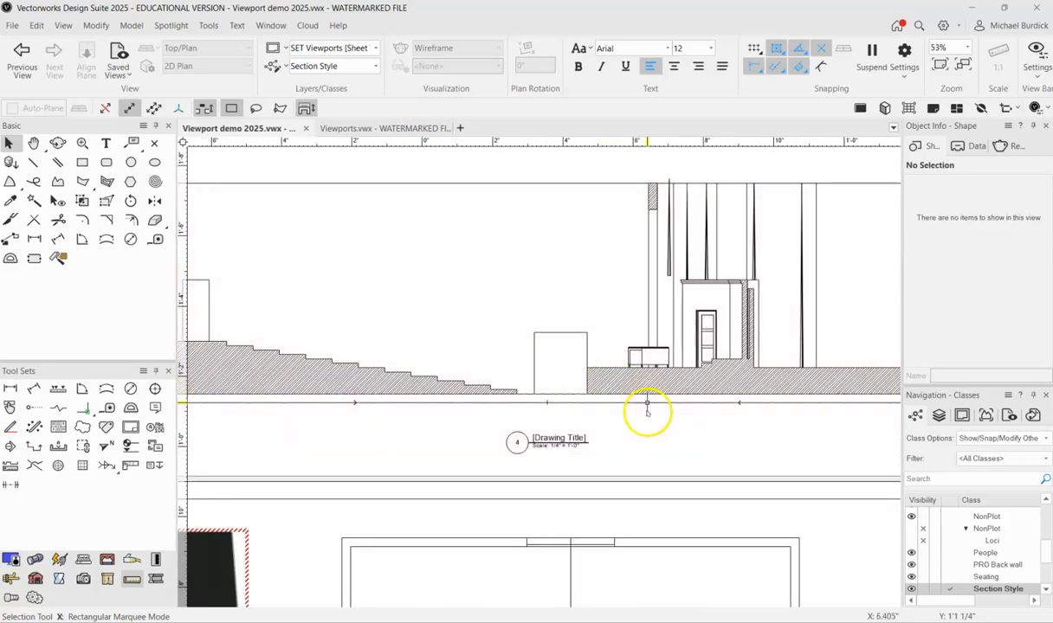
scroll(619, 404, down, 1)
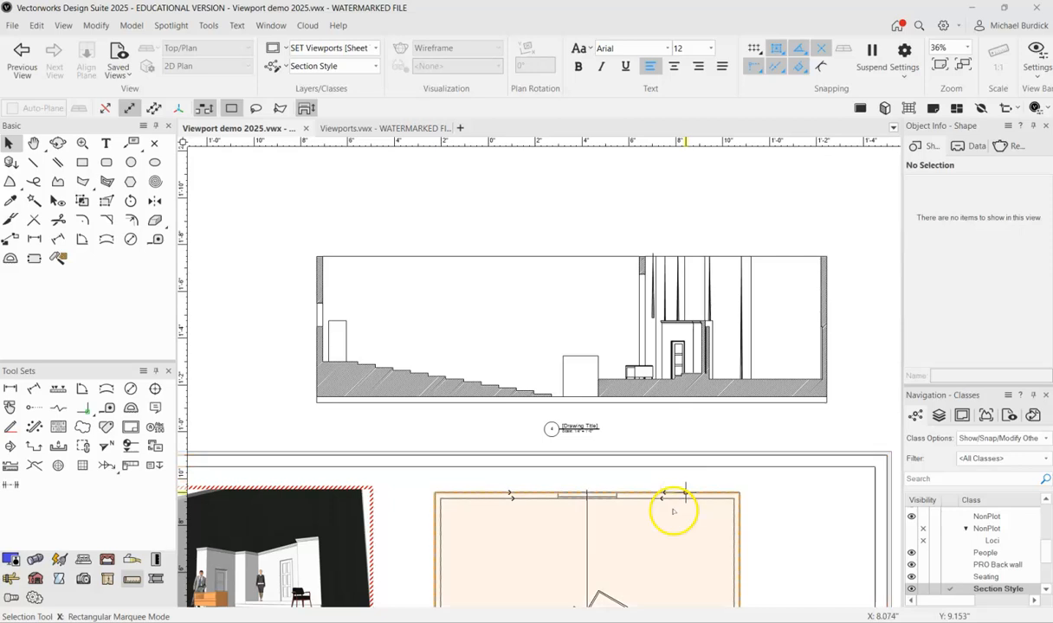
scroll(674, 506, down, 8)
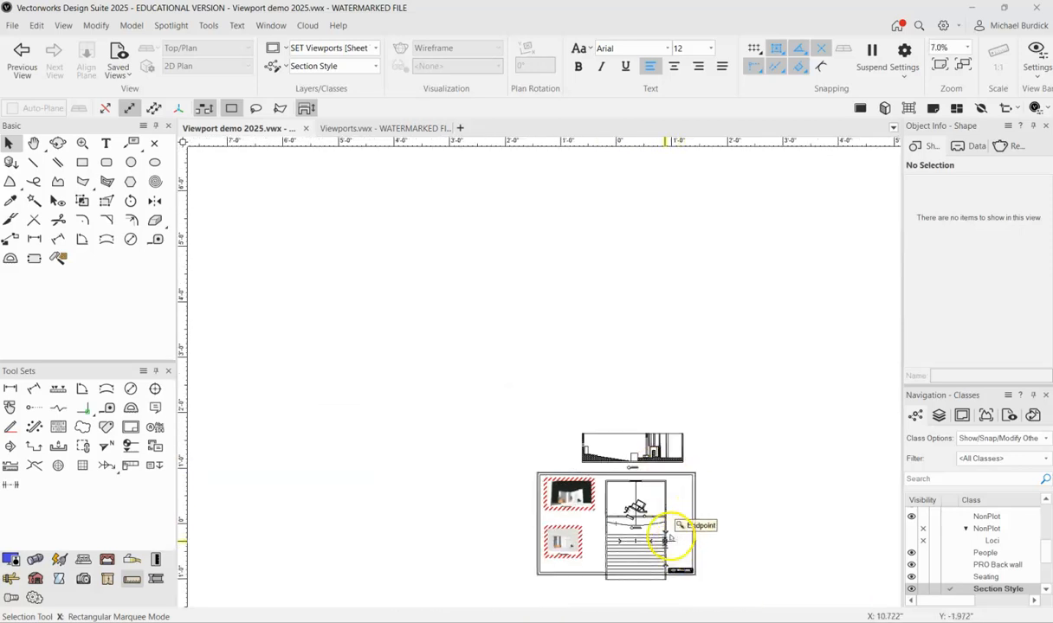
scroll(636, 456, up, 8)
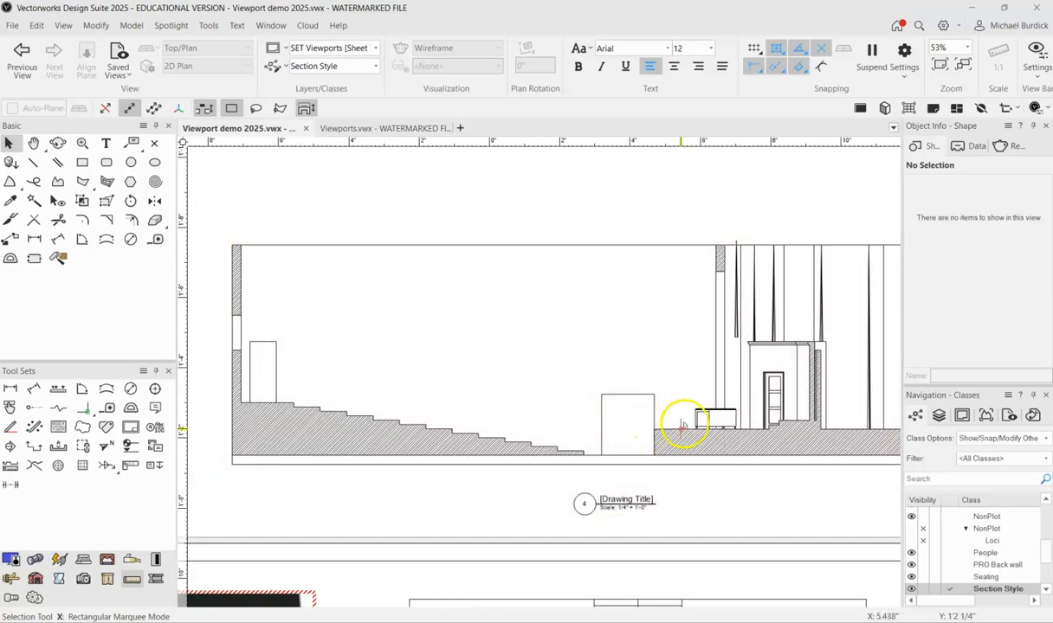
click(687, 424)
scroll(692, 425, down, 4)
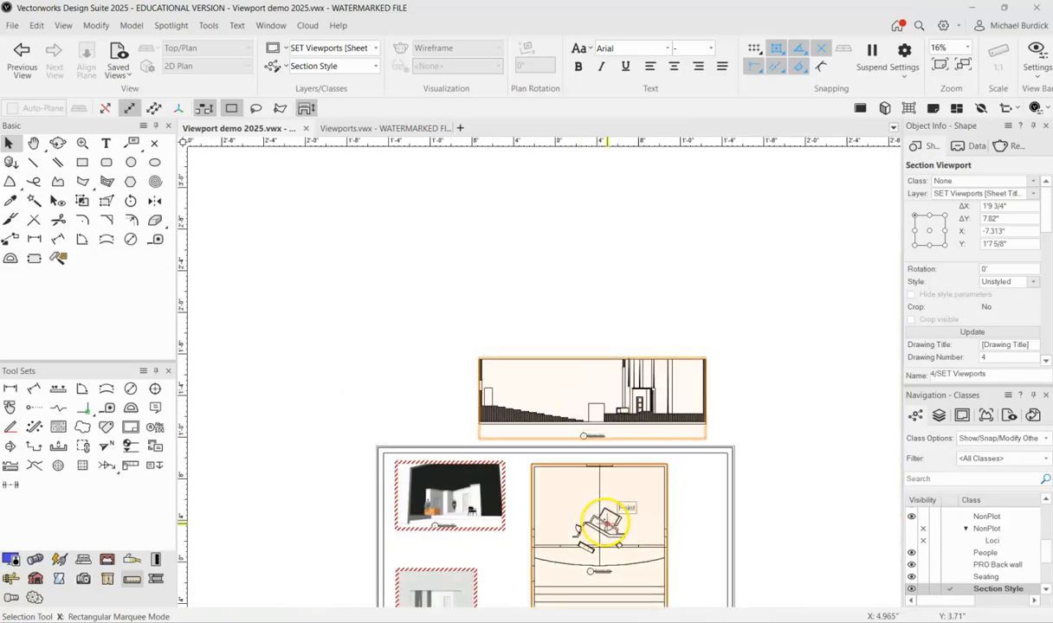
click(589, 515)
key(4)
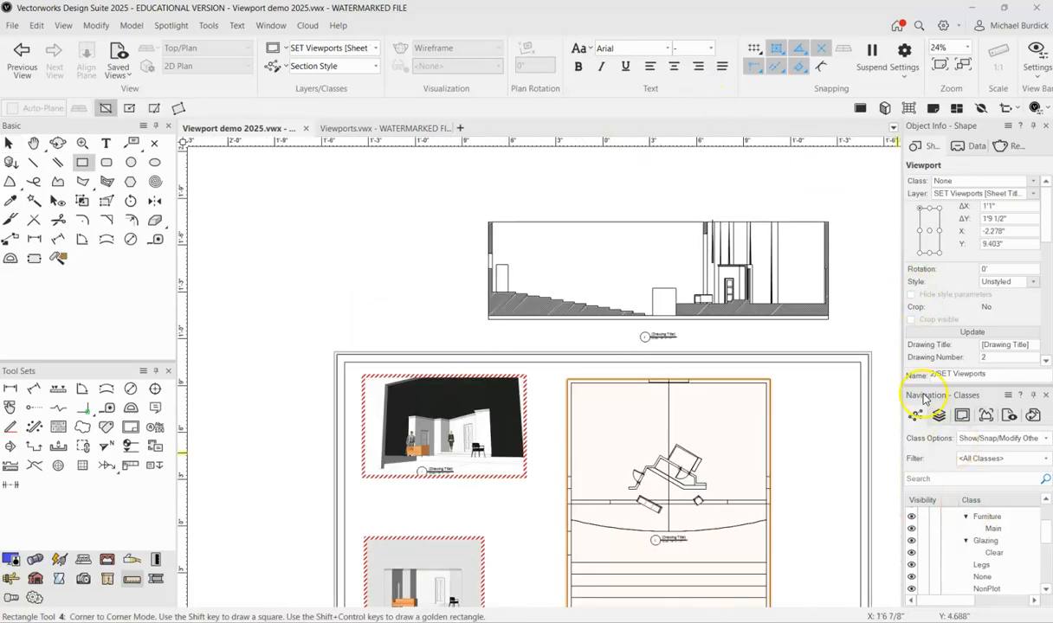
Activate the Set design layer and select the section line by its marker at the upstage end of the plan.
click(938, 415)
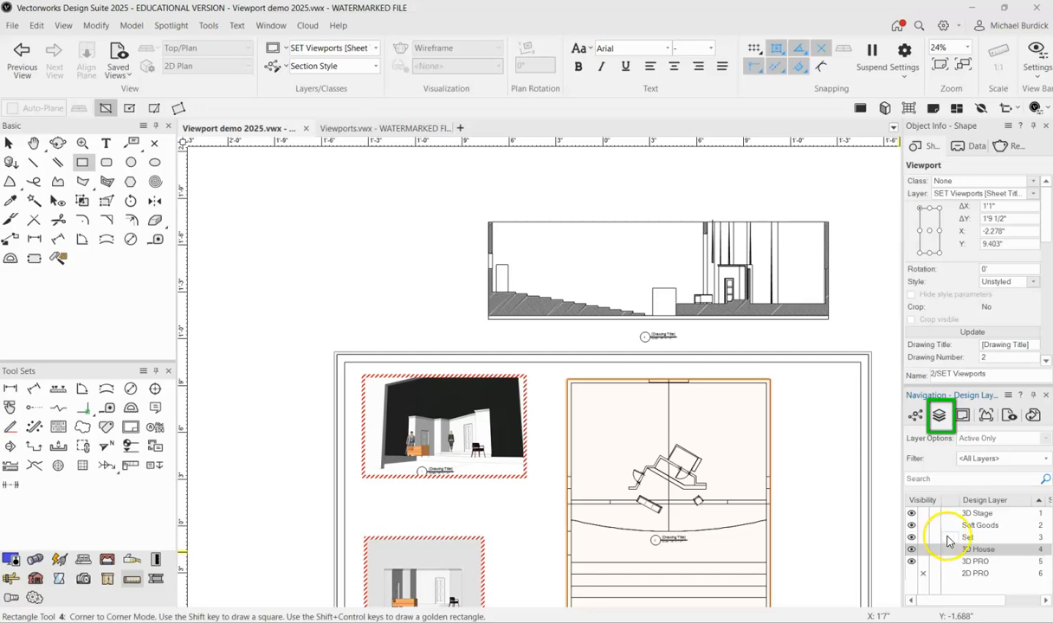
click(949, 538)
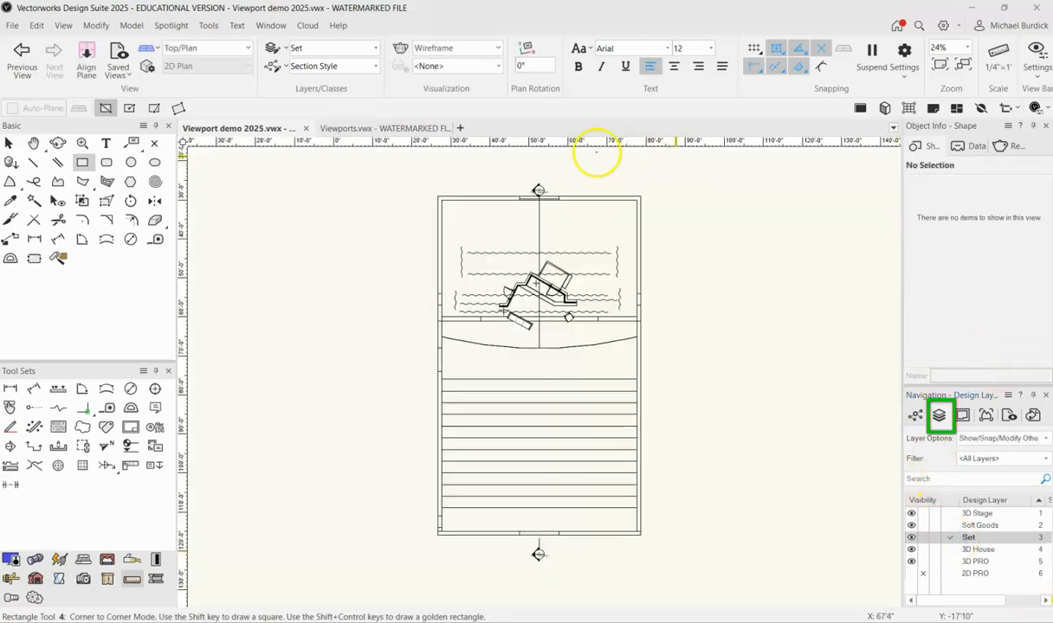
scroll(538, 189, up, 5)
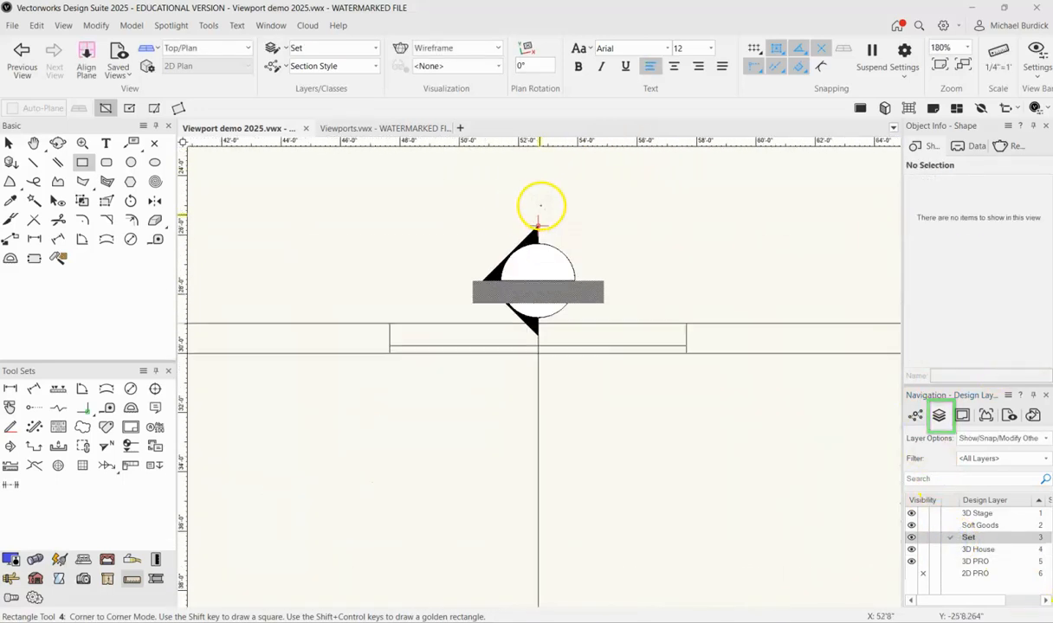
click(9, 142)
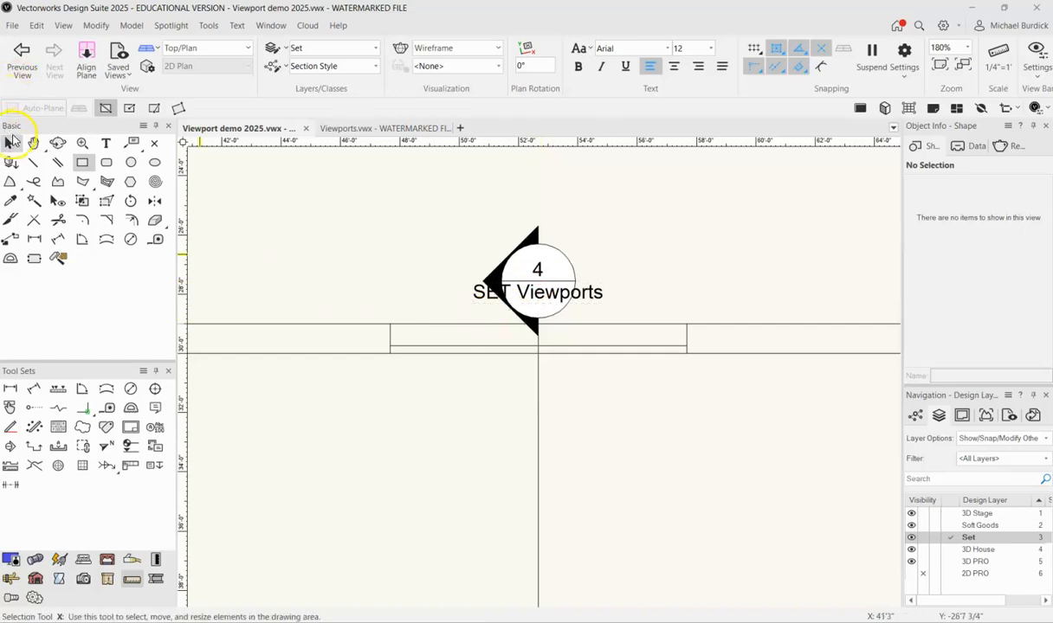
click(539, 258)
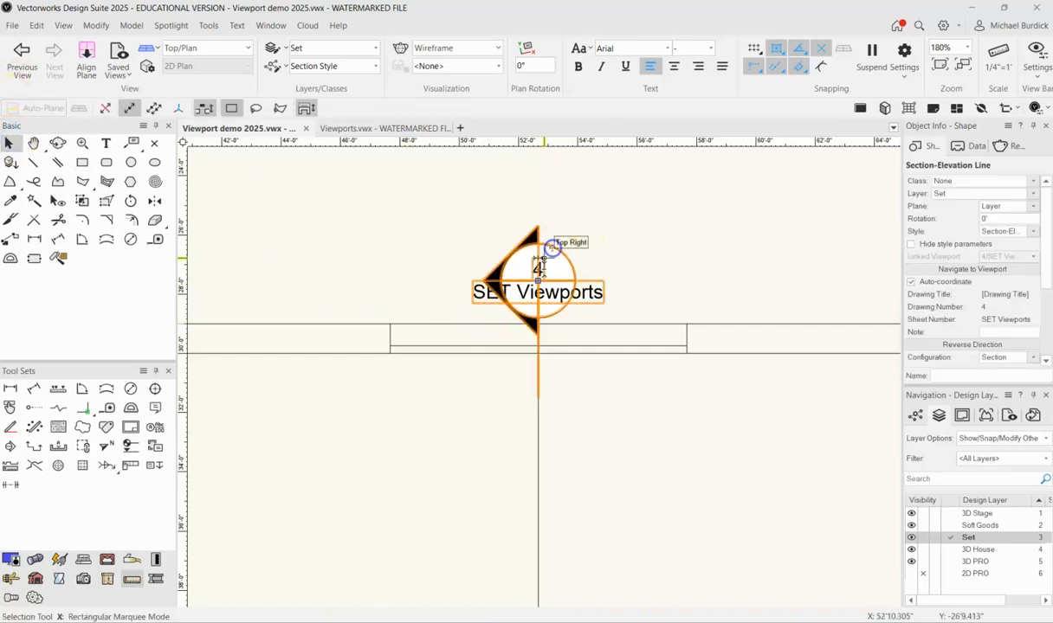
scroll(571, 245, down, 5)
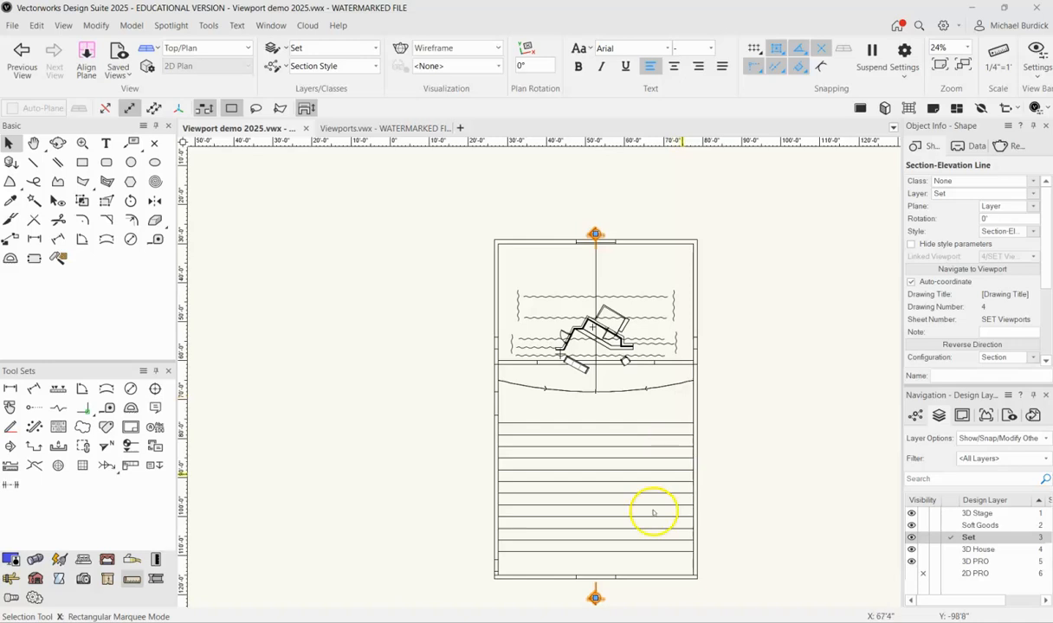
Examine the section line's markers beyond both ends of the theatre plan and their alignment with the centreline.
scroll(594, 597, up, 4)
click(720, 547)
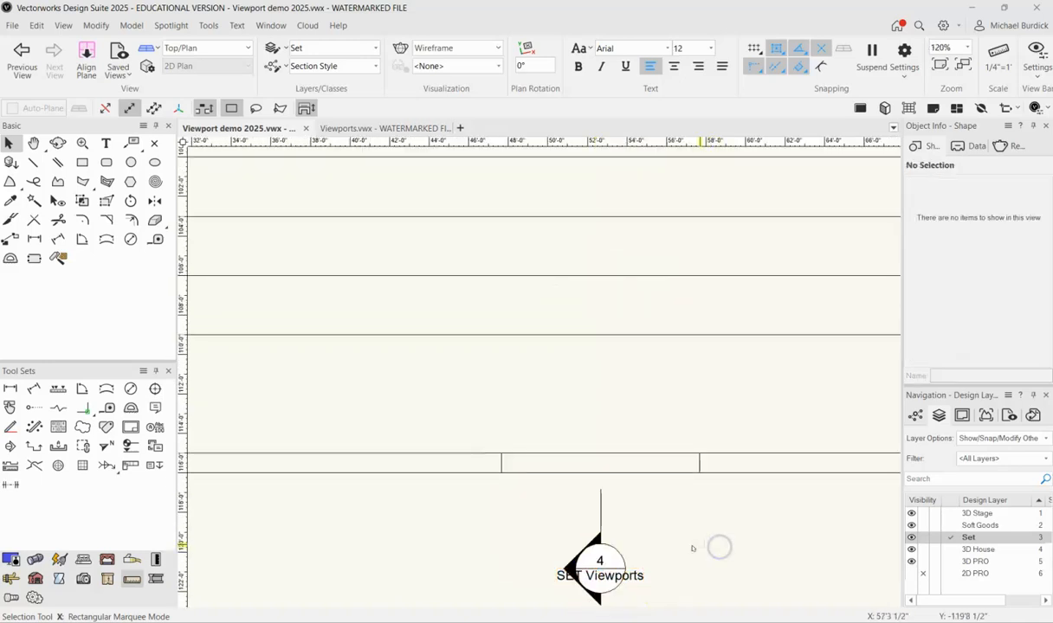
scroll(690, 556, down, 2)
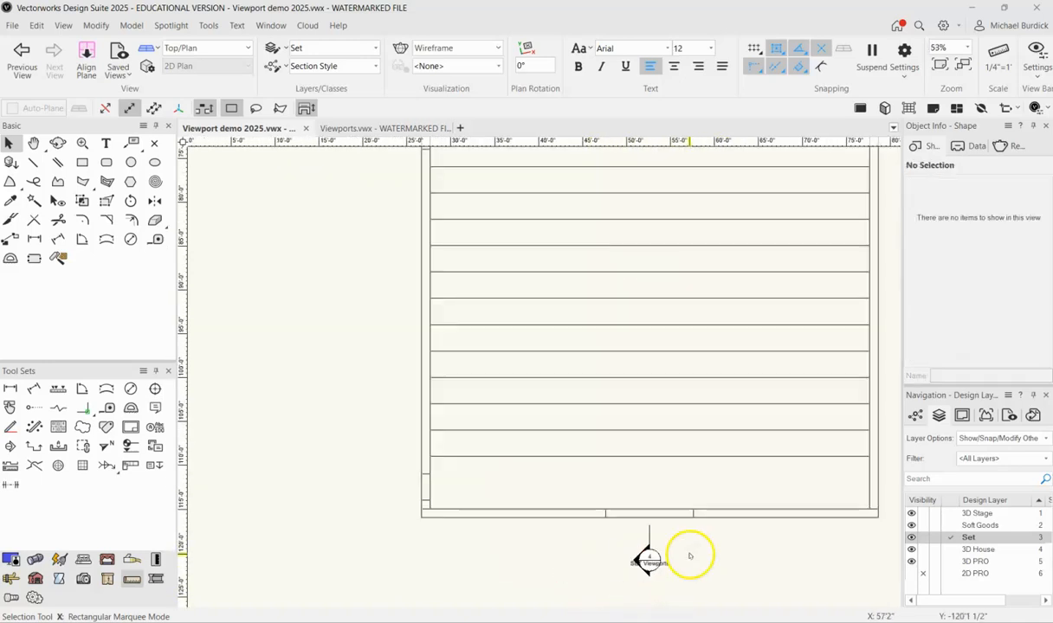
click(648, 564)
scroll(729, 566, down, 2)
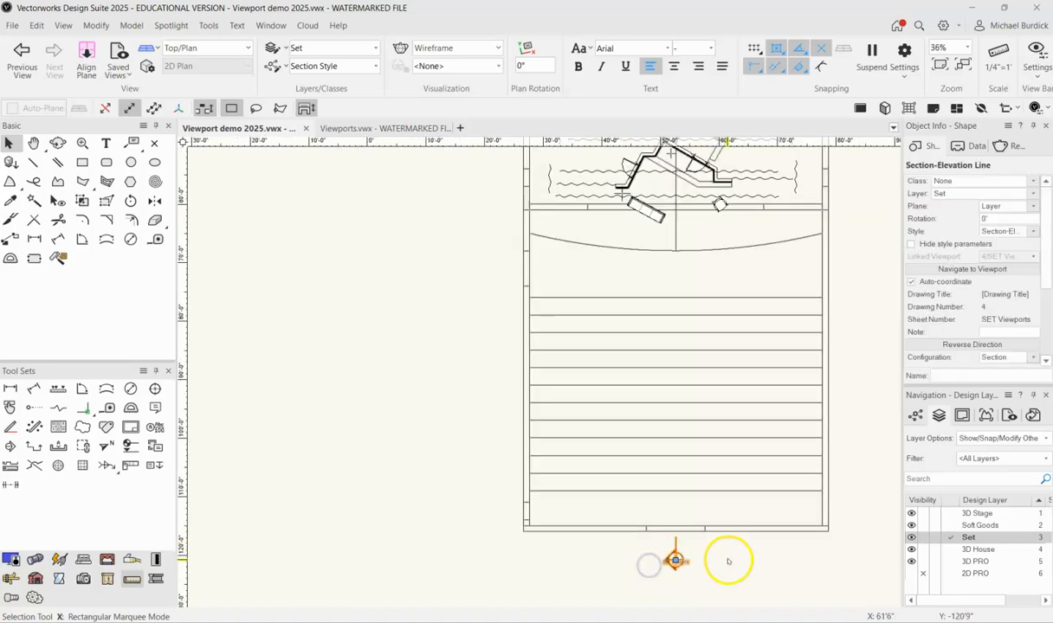
scroll(715, 573, up, 1)
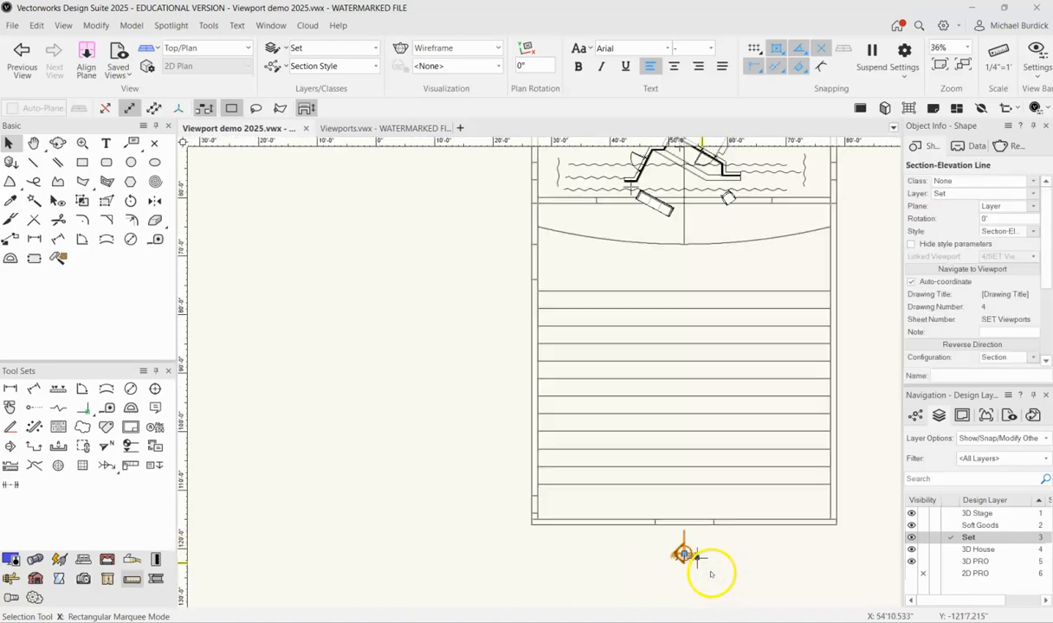
scroll(716, 595, down, 1)
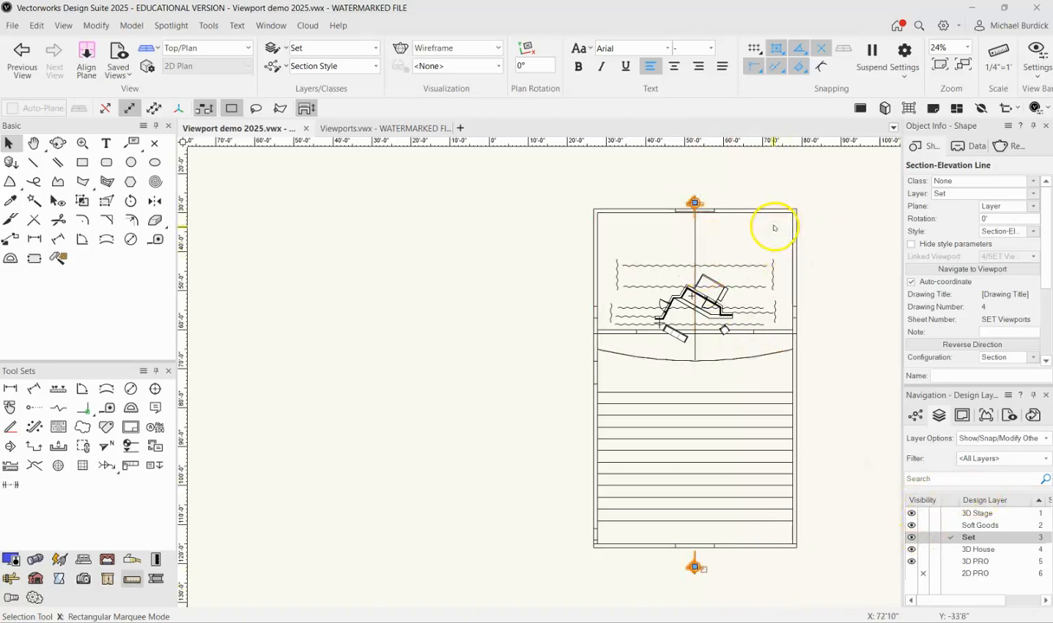
scroll(704, 211, up, 2)
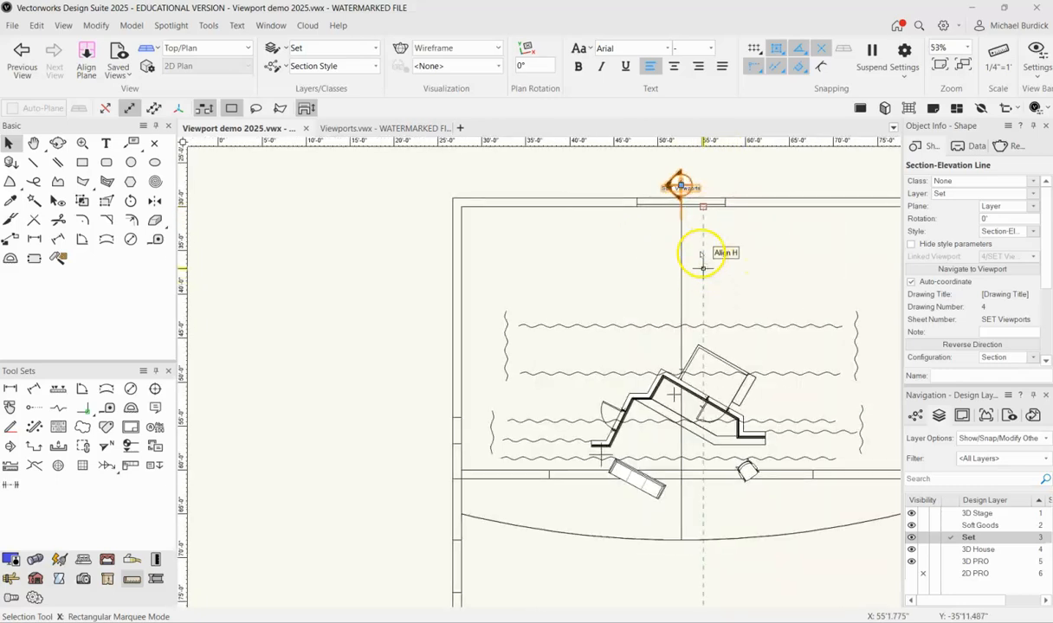
scroll(686, 243, down, 2)
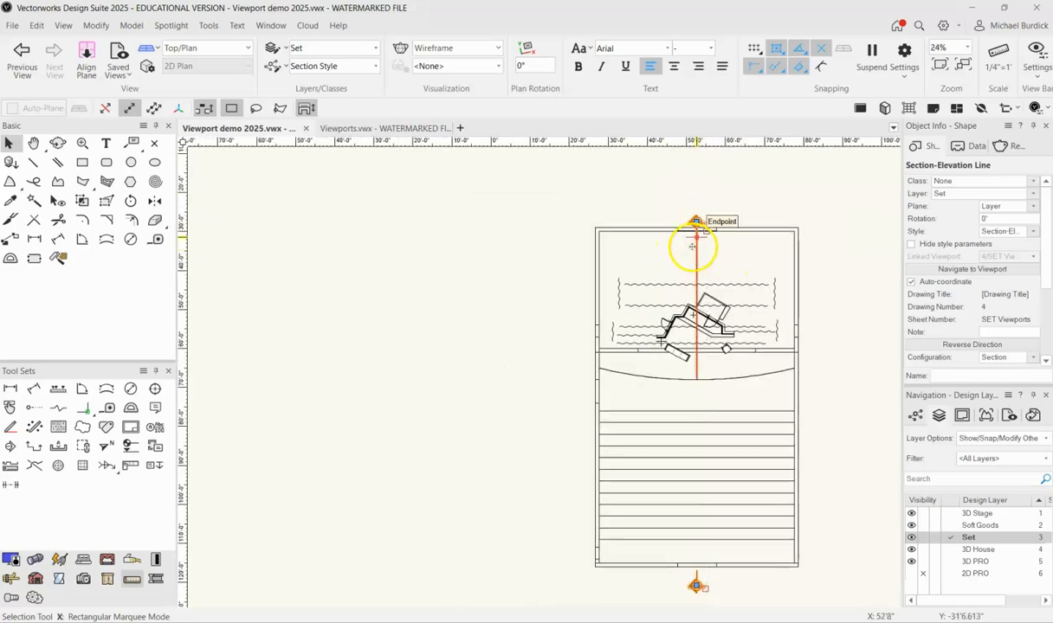
Move the section line off the theatre's centreline to about X 40'2".
mouse_move(696, 223)
mouse_down()
mouse_move(743, 220)
mouse_move(710, 234)
mouse_move(740, 234)
mouse_move(676, 234)
mouse_move(649, 214)
mouse_move(663, 207)
mouse_up()
key(Escape)
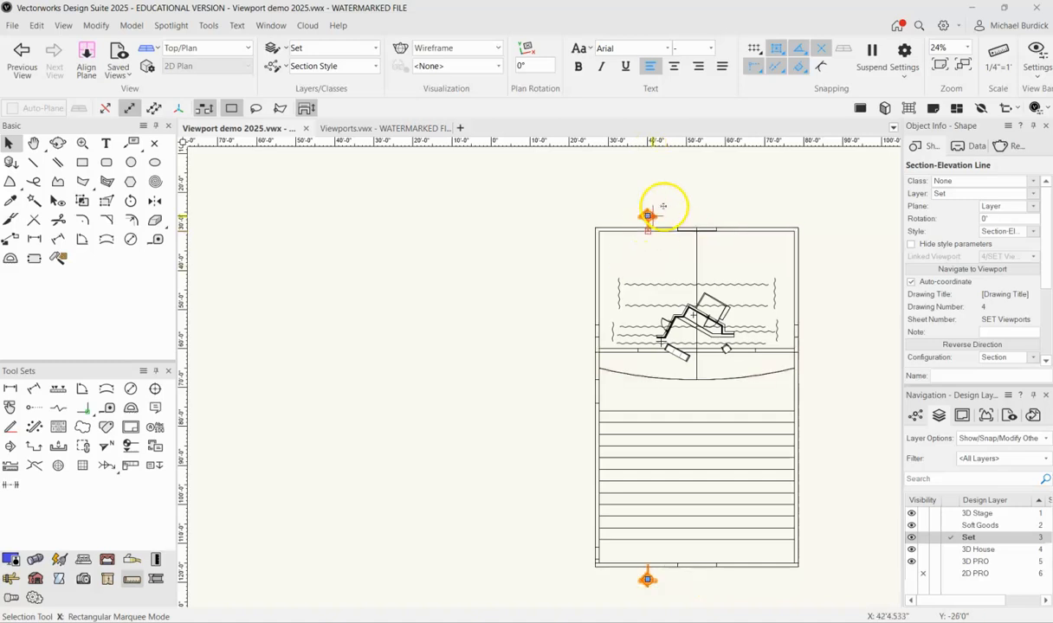
scroll(663, 207, up, 2)
scroll(623, 173, down, 2)
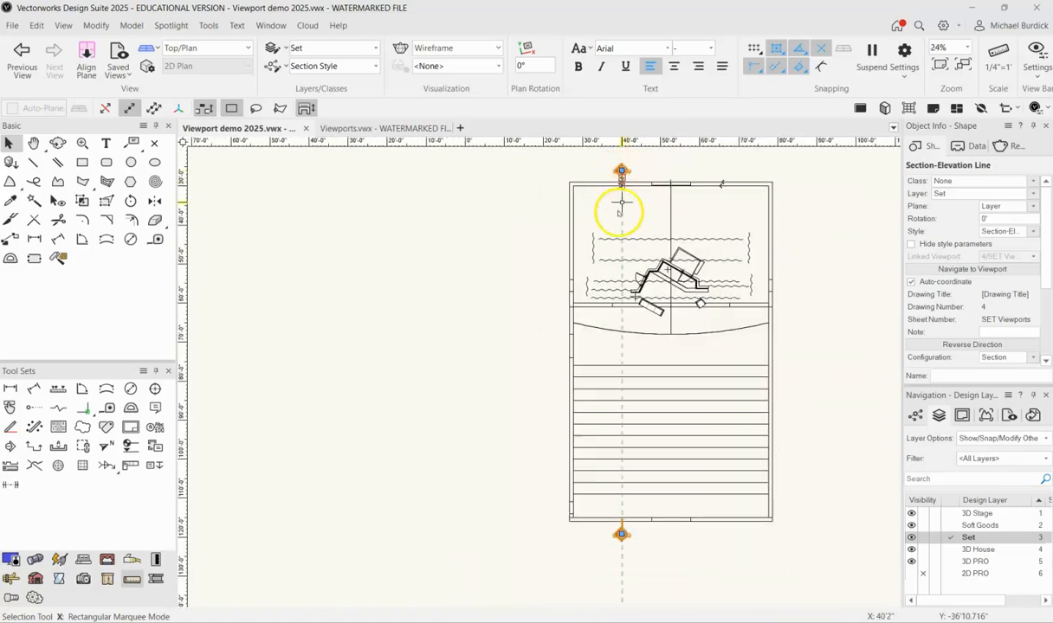
click(573, 437)
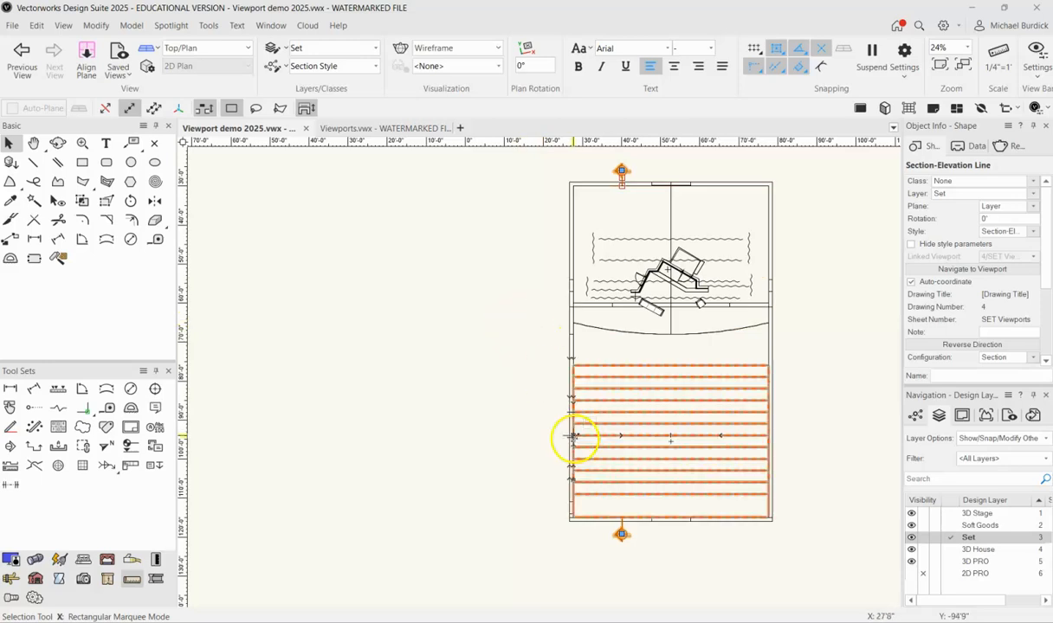
Return to the SET Viewports sheet layer and update section viewport 4 for the shifted section line.
click(960, 417)
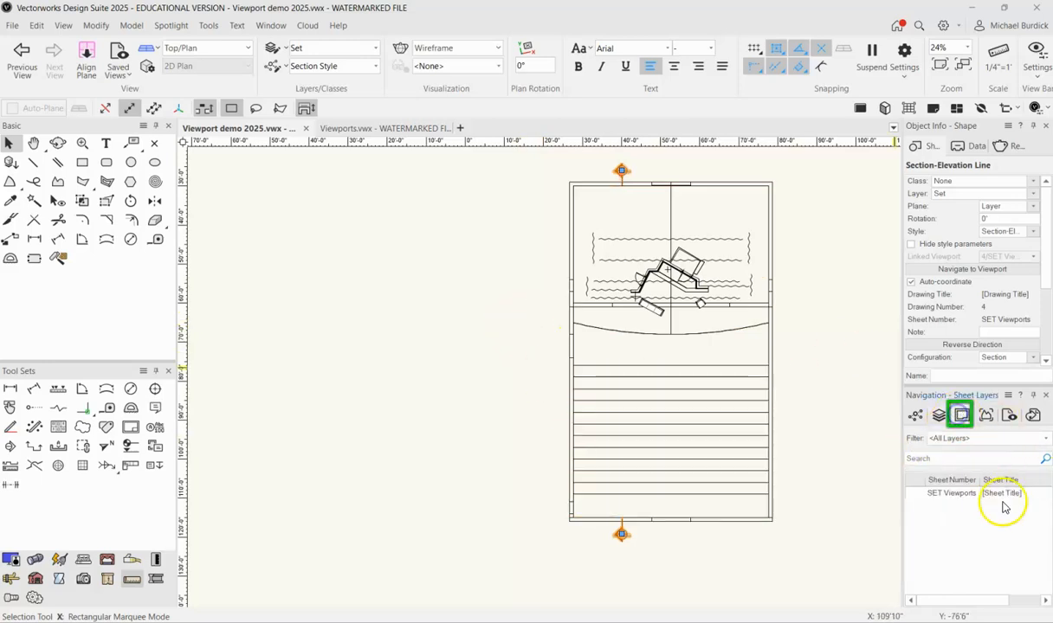
click(916, 493)
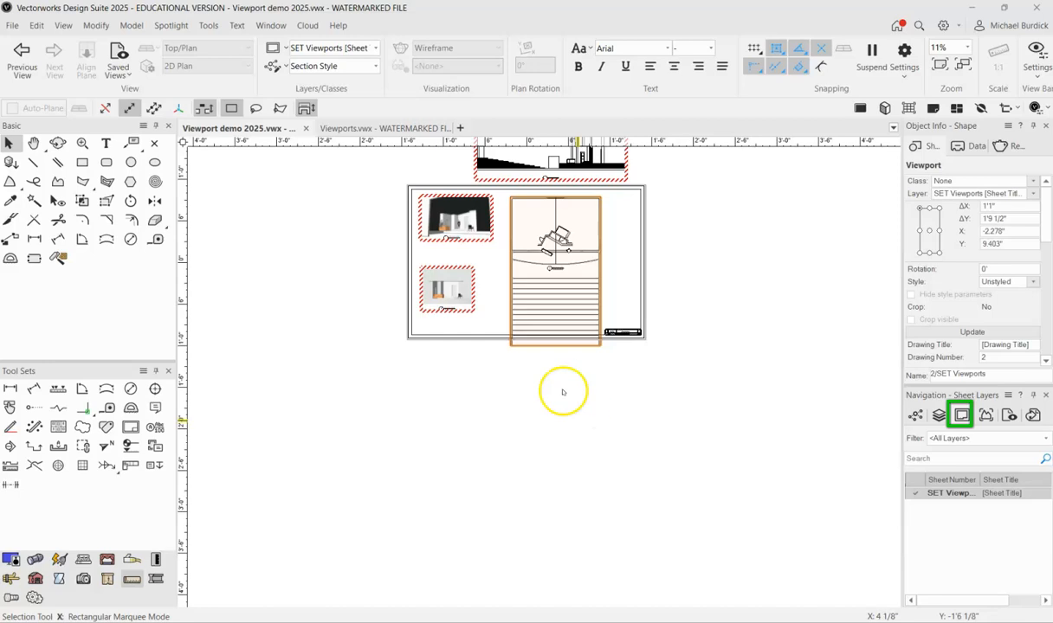
click(611, 171)
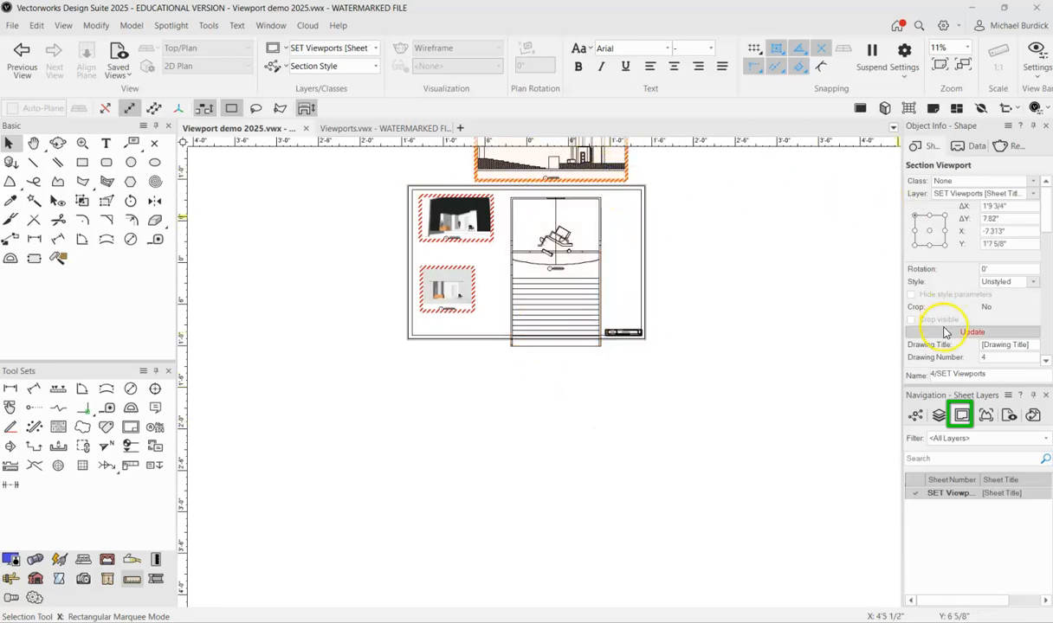
scroll(778, 378, down, 3)
scroll(697, 269, up, 6)
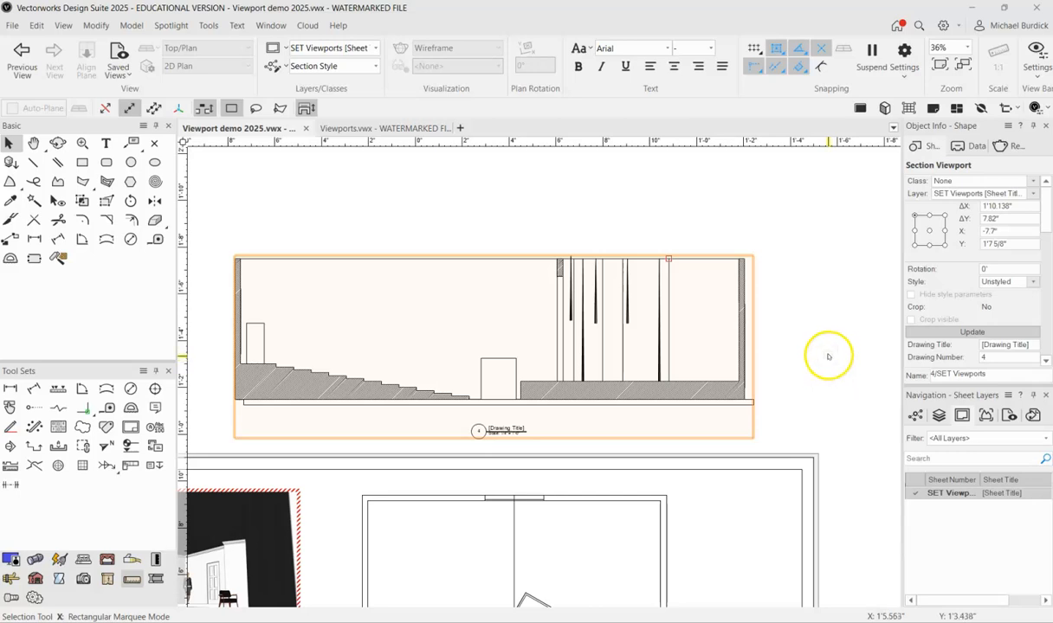
scroll(787, 244, down, 2)
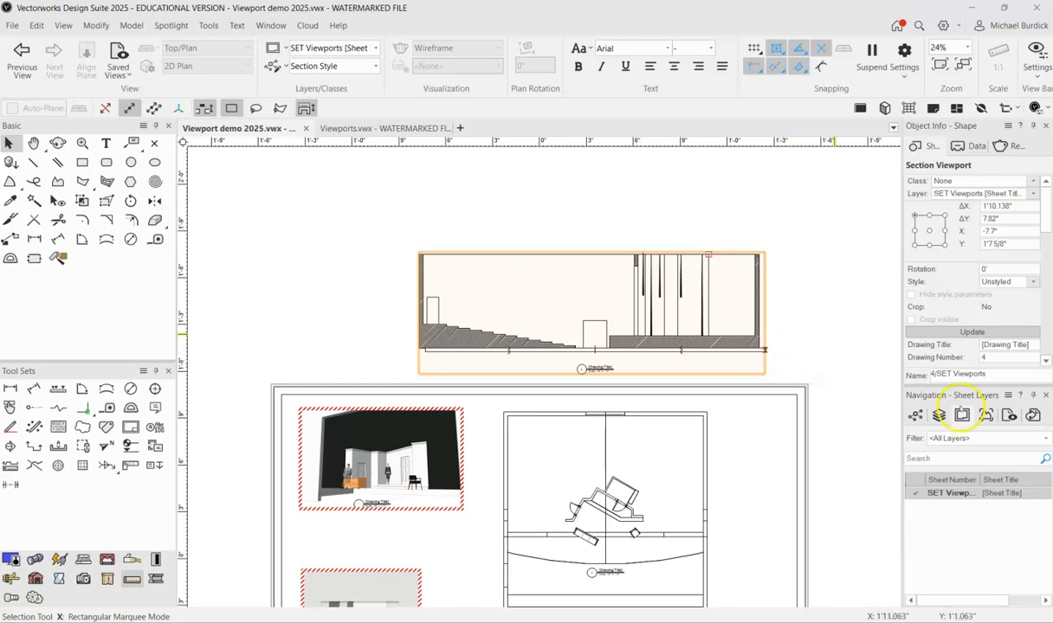
Reactivate the Set design layer, move the section line back onto the theatre's centreline, and deselect it.
click(940, 416)
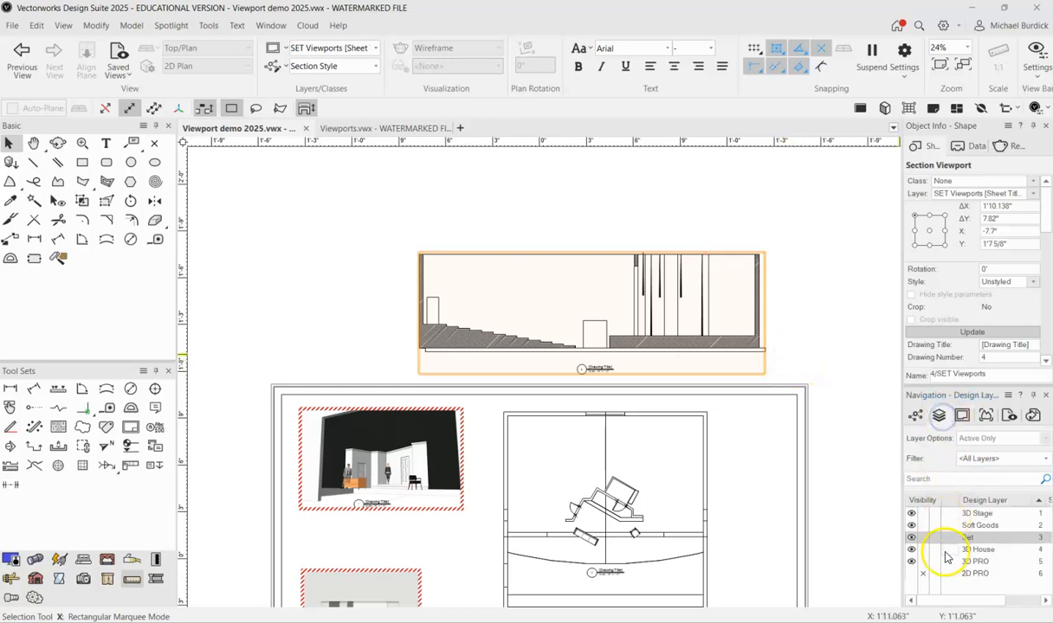
click(943, 537)
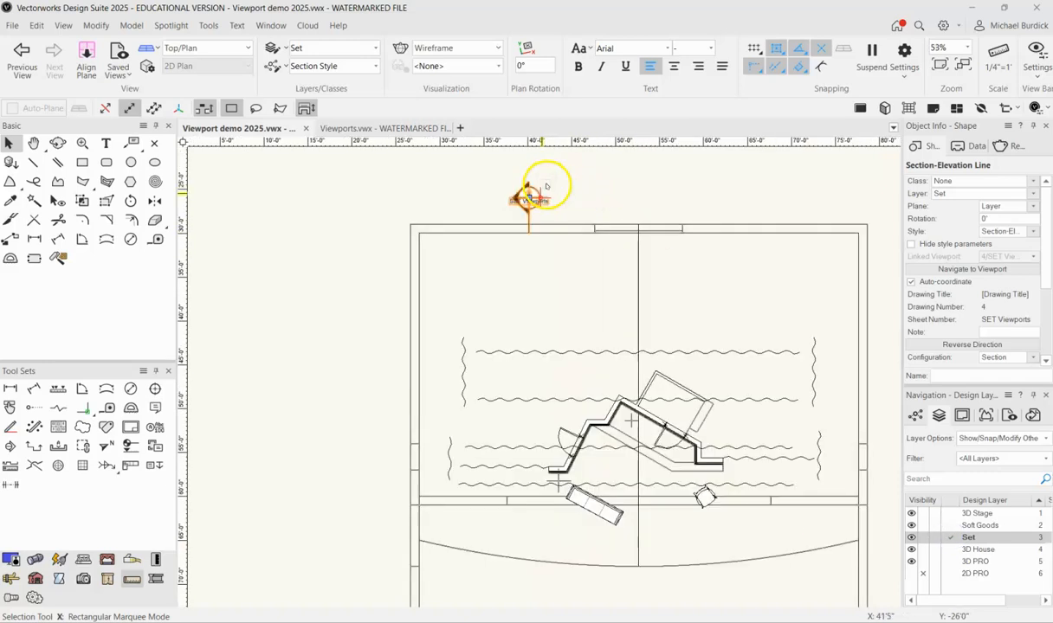
scroll(545, 186, up, 2)
mouse_move(522, 236)
mouse_down()
mouse_move(693, 234)
mouse_move(684, 236)
mouse_up()
click(606, 224)
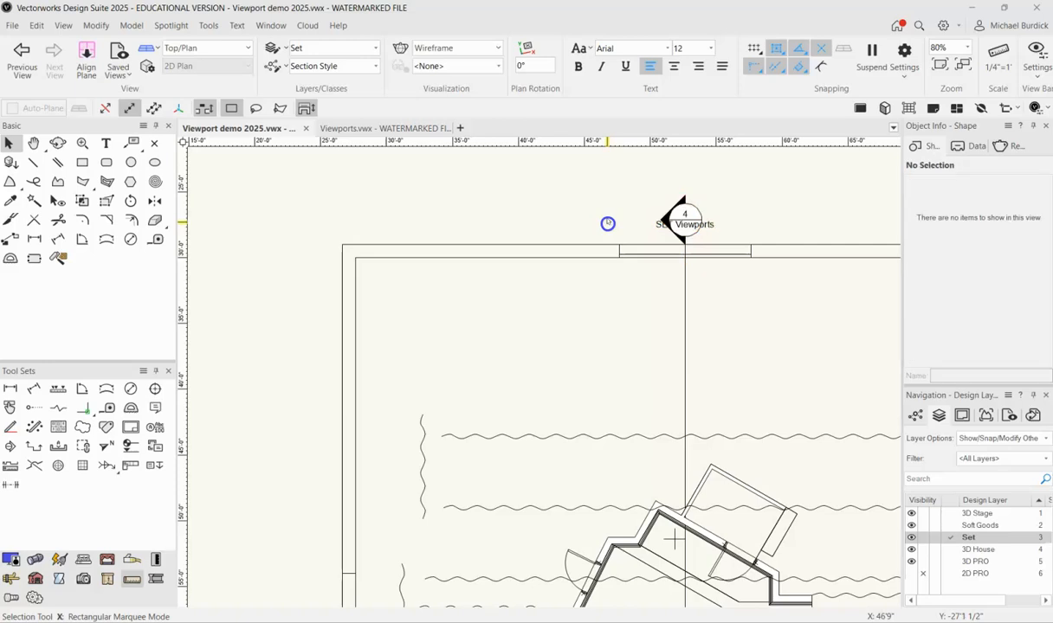
scroll(606, 224, down, 7)
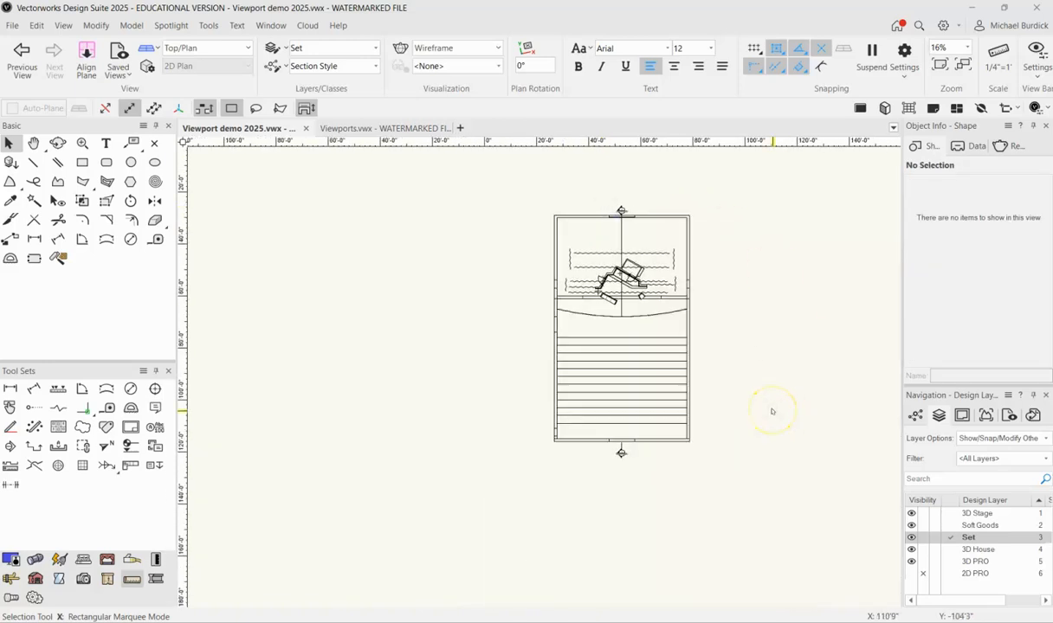
Examine the hatched section viewport above the rotated floor plan viewport and the other viewports on the SET Viewports sheet.
scroll(623, 305, up, 1)
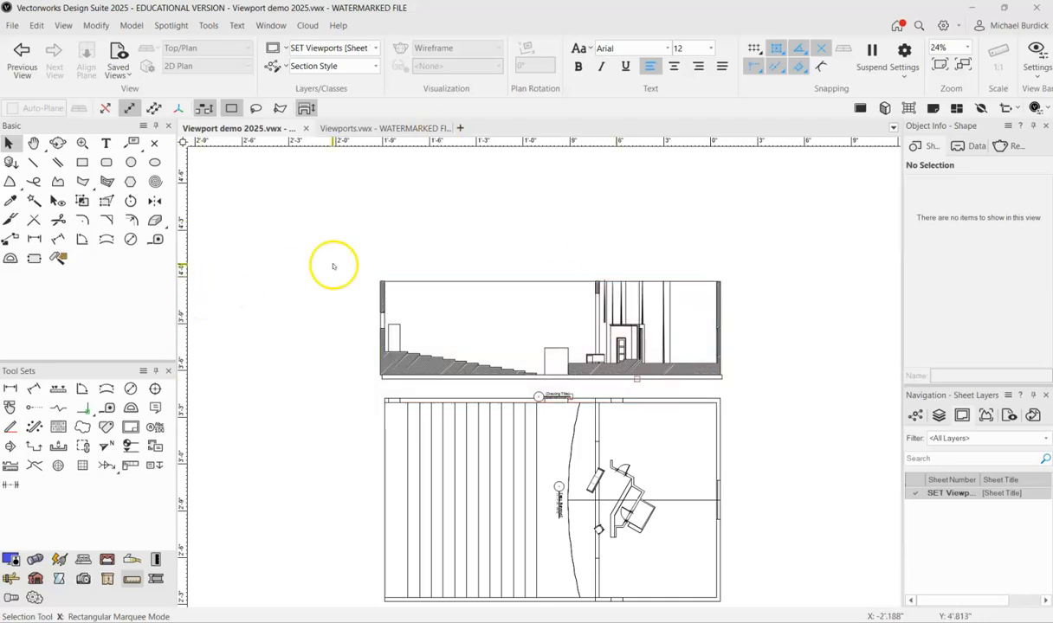
scroll(333, 265, down, 3)
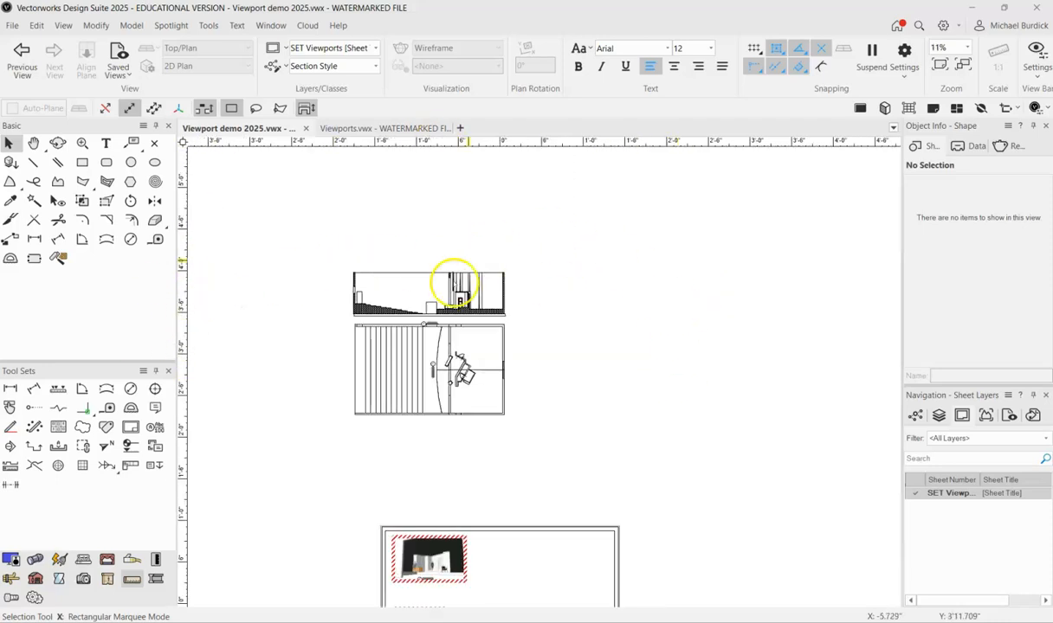
scroll(405, 519, up, 4)
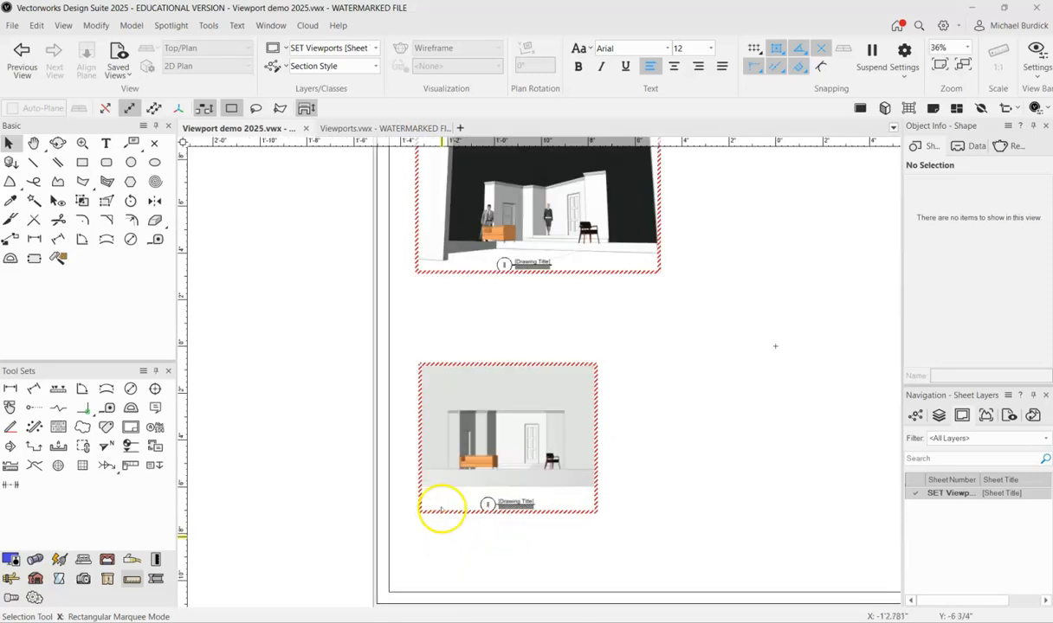
scroll(424, 493, down, 6)
scroll(487, 317, up, 5)
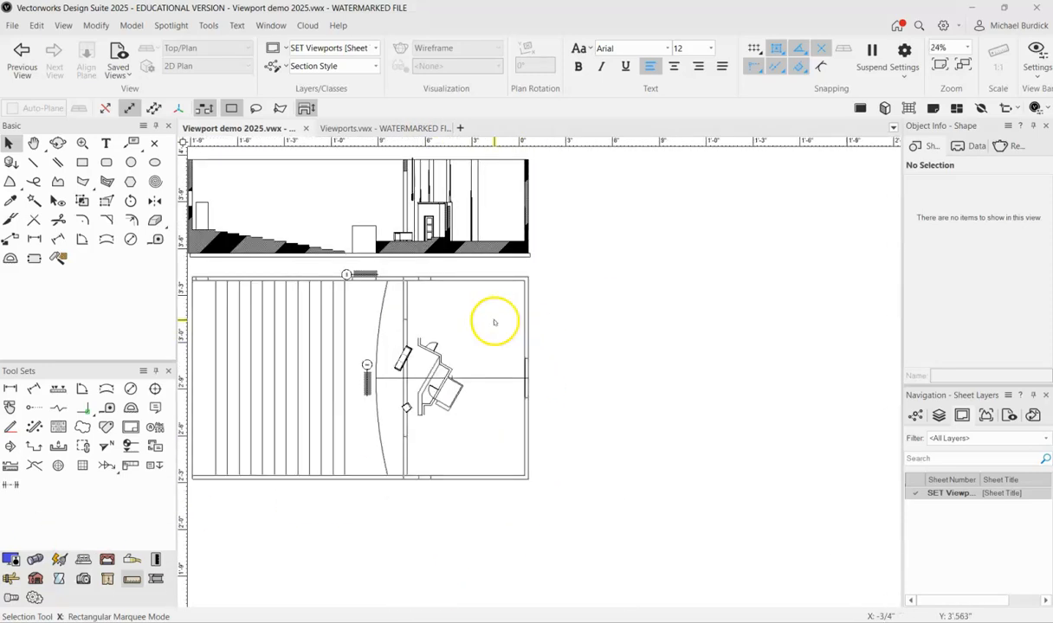
scroll(562, 407, down, 2)
scroll(472, 277, up, 4)
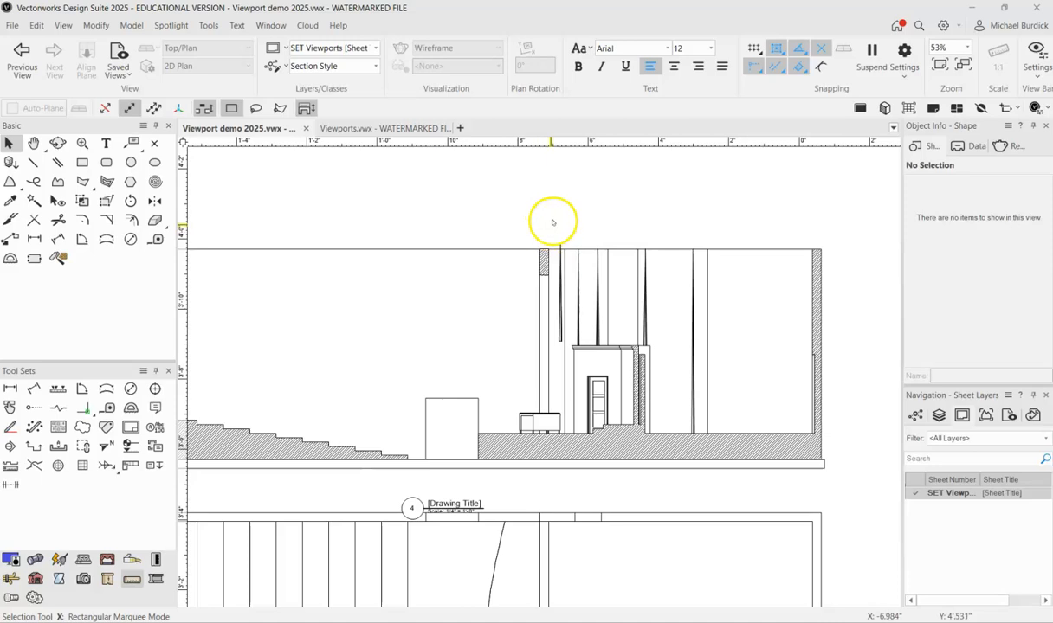
scroll(553, 224, down, 1)
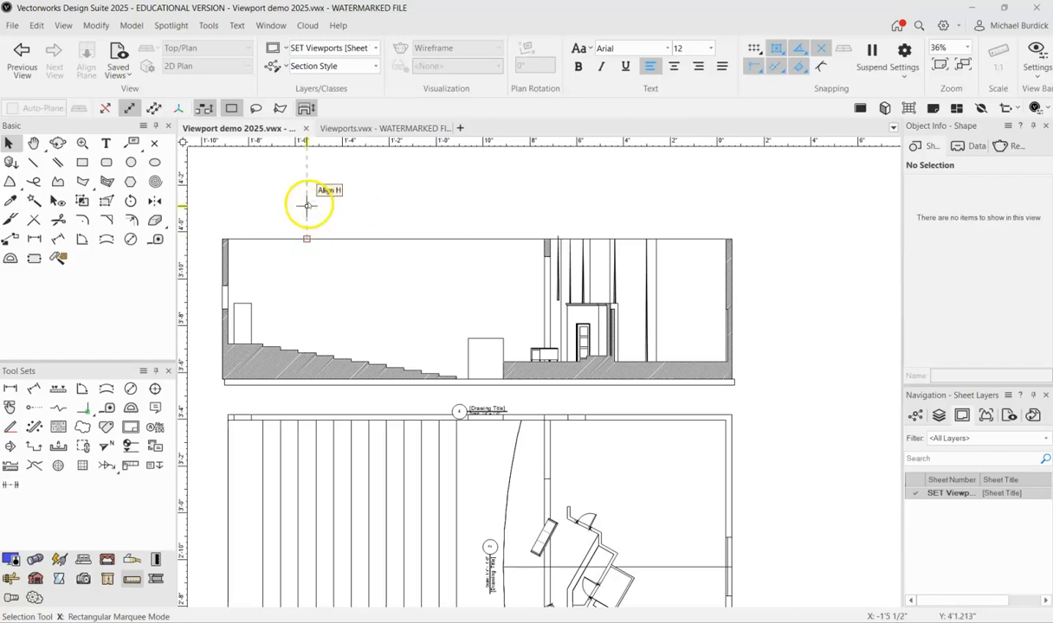
click(275, 199)
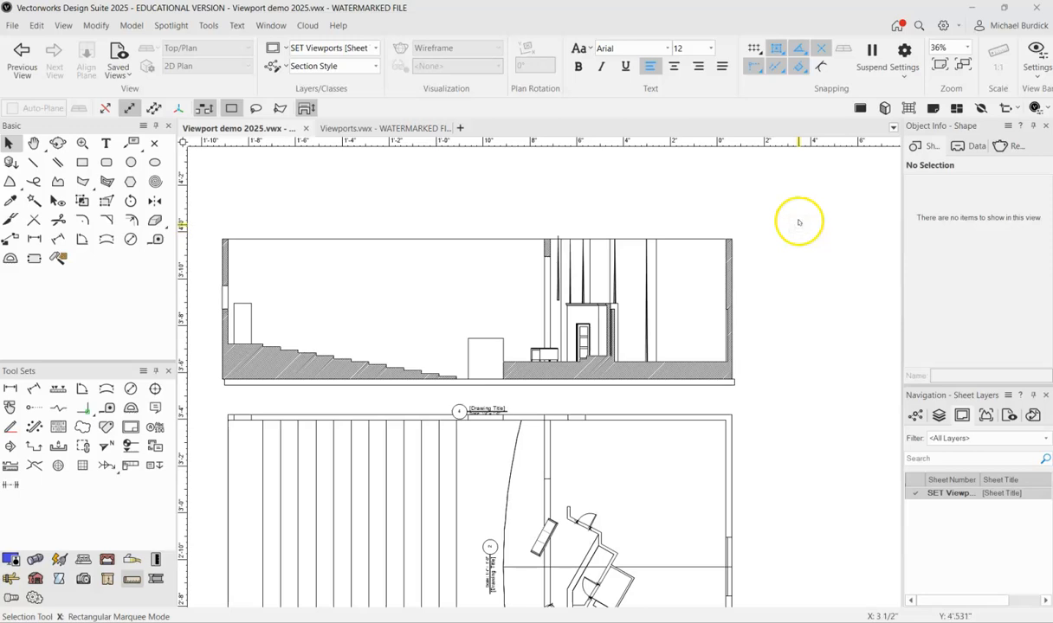
scroll(800, 212, down, 2)
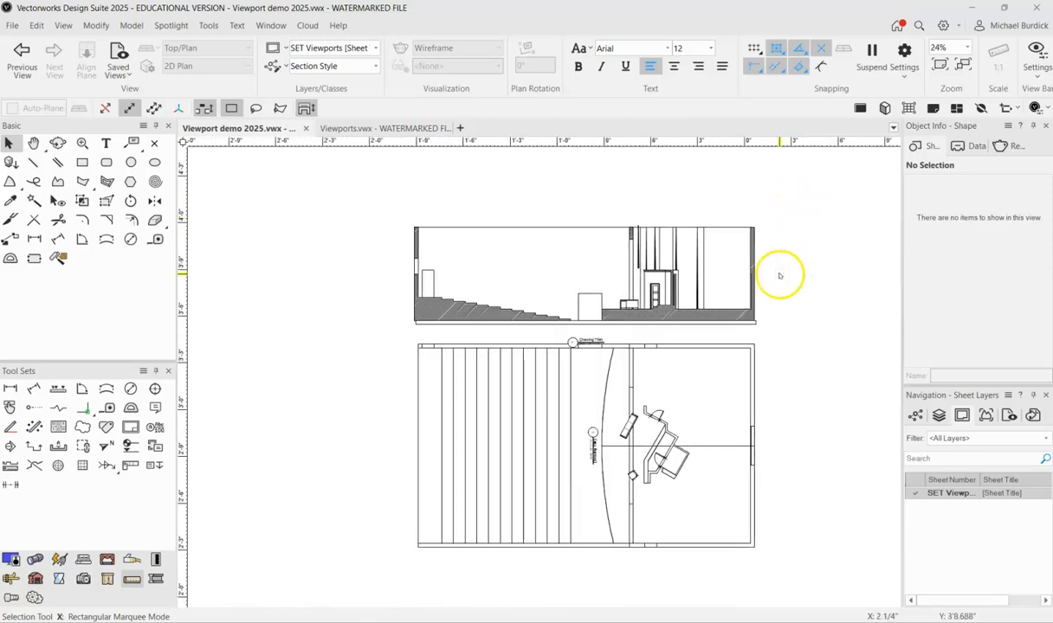